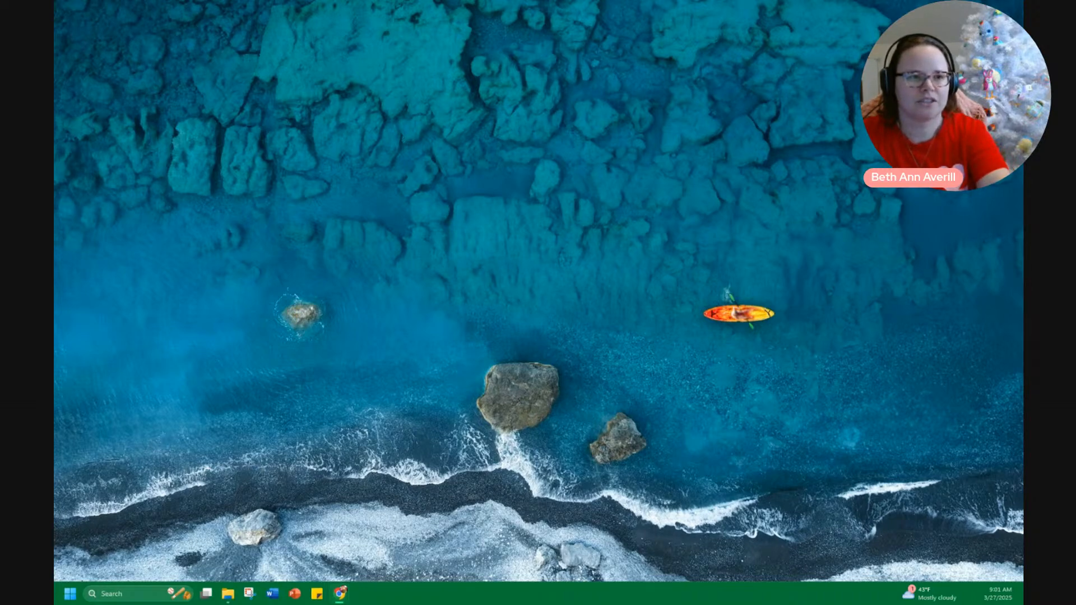
Look through the TPT home page's new, recently viewed and recommended resources, down to the wish list section.
{"action": "left_click_drag", "start_coordinate": [56, 358], "coordinate": [286, 2]}
{"action": "scroll", "coordinate": [892, 370], "scroll_direction": "down", "scroll_amount": 5}
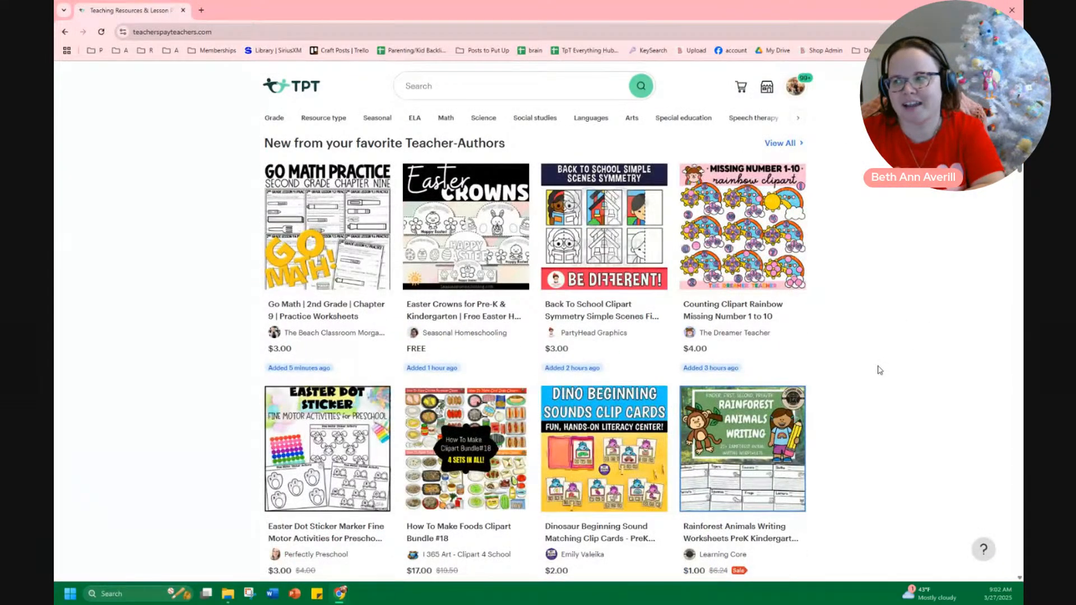
{"action": "scroll", "coordinate": [377, 112], "scroll_direction": "right", "scroll_amount": 1}
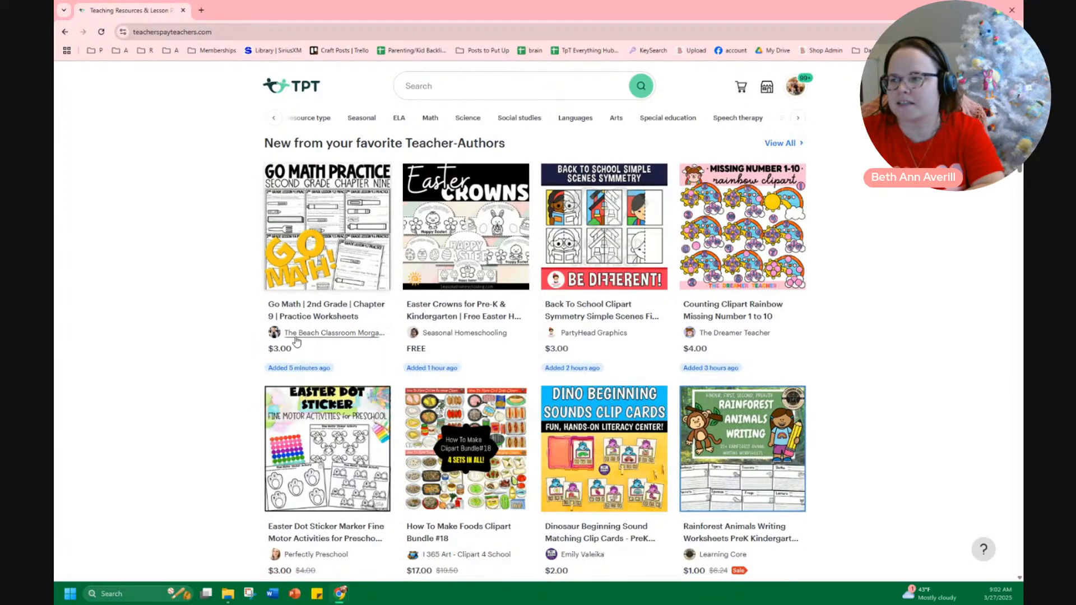
{"action": "scroll", "coordinate": [504, 337], "scroll_direction": "down", "scroll_amount": 8}
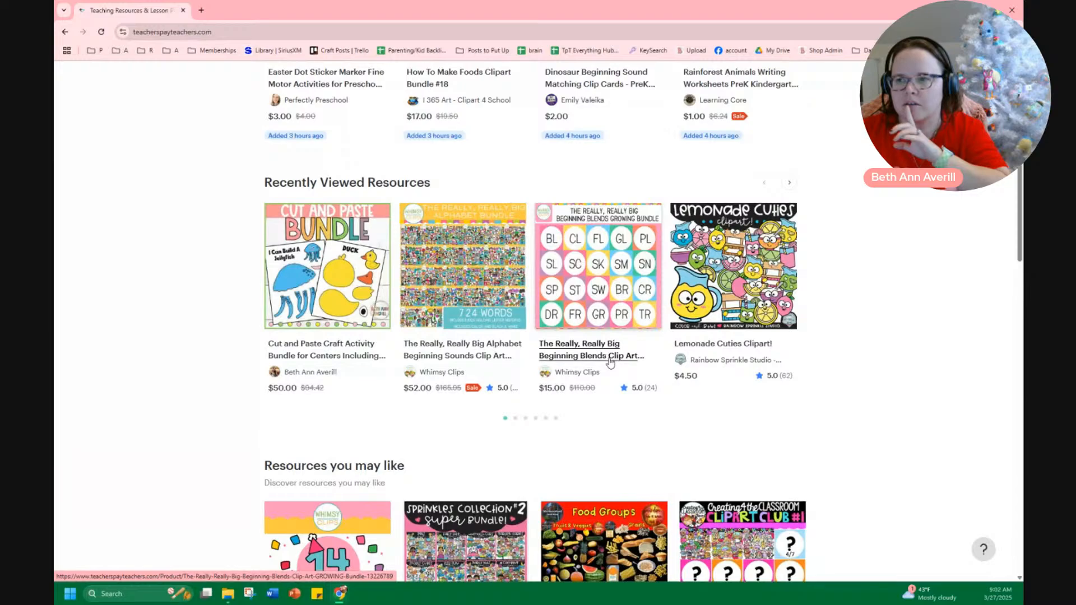
{"action": "scroll", "coordinate": [611, 363], "scroll_direction": "down", "scroll_amount": 3}
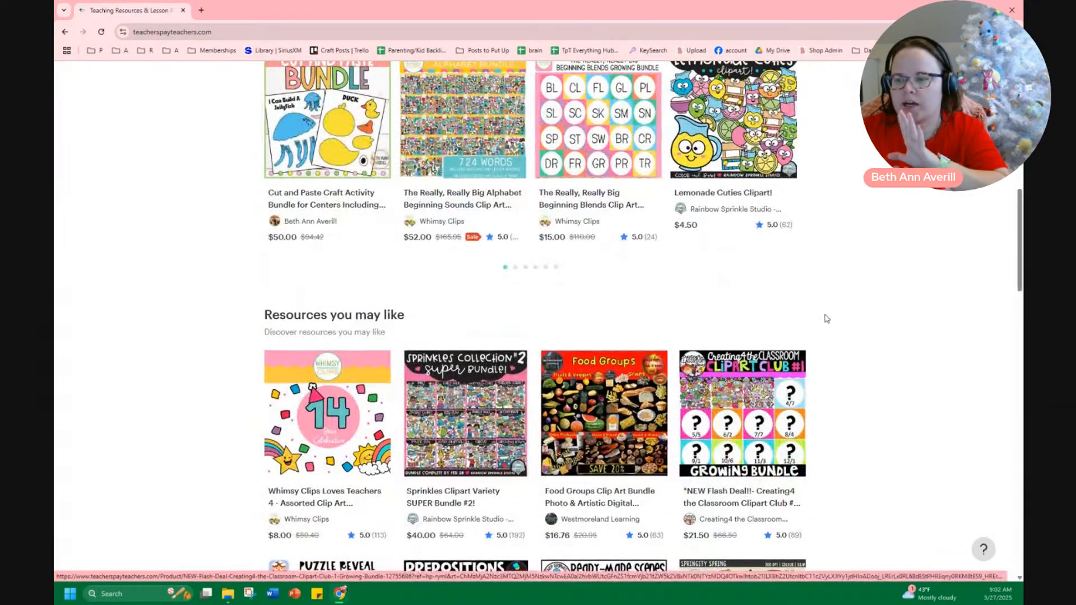
{"action": "scroll", "coordinate": [830, 320], "scroll_direction": "up", "scroll_amount": 3}
{"action": "scroll", "coordinate": [875, 303], "scroll_direction": "up", "scroll_amount": 2}
{"action": "scroll", "coordinate": [908, 288], "scroll_direction": "down", "scroll_amount": 10}
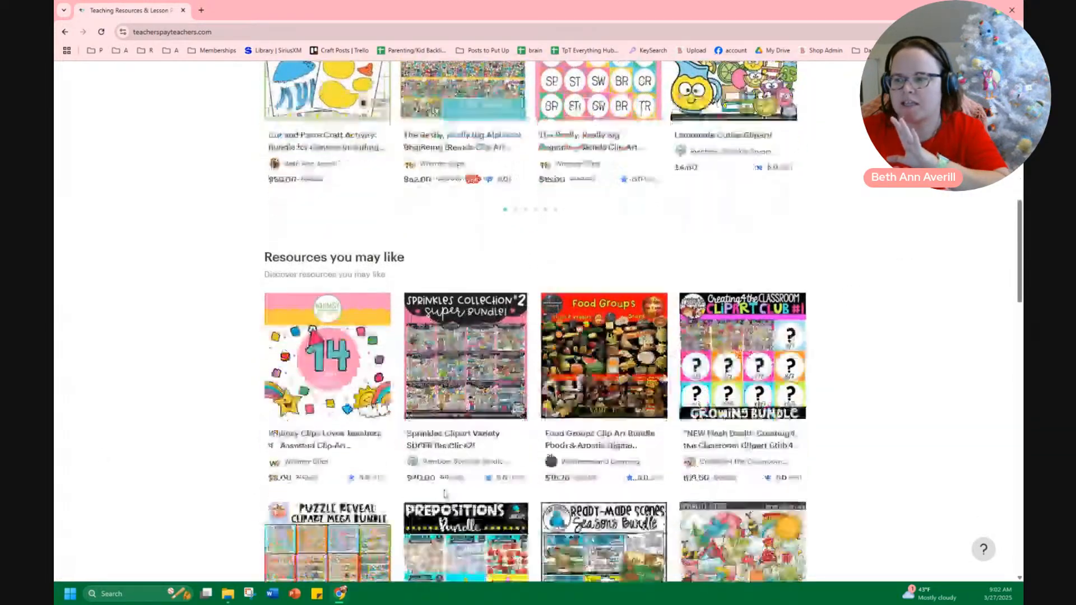
{"action": "scroll", "coordinate": [481, 455], "scroll_direction": "down", "scroll_amount": 5}
{"action": "scroll", "coordinate": [332, 426], "scroll_direction": "down", "scroll_amount": 3}
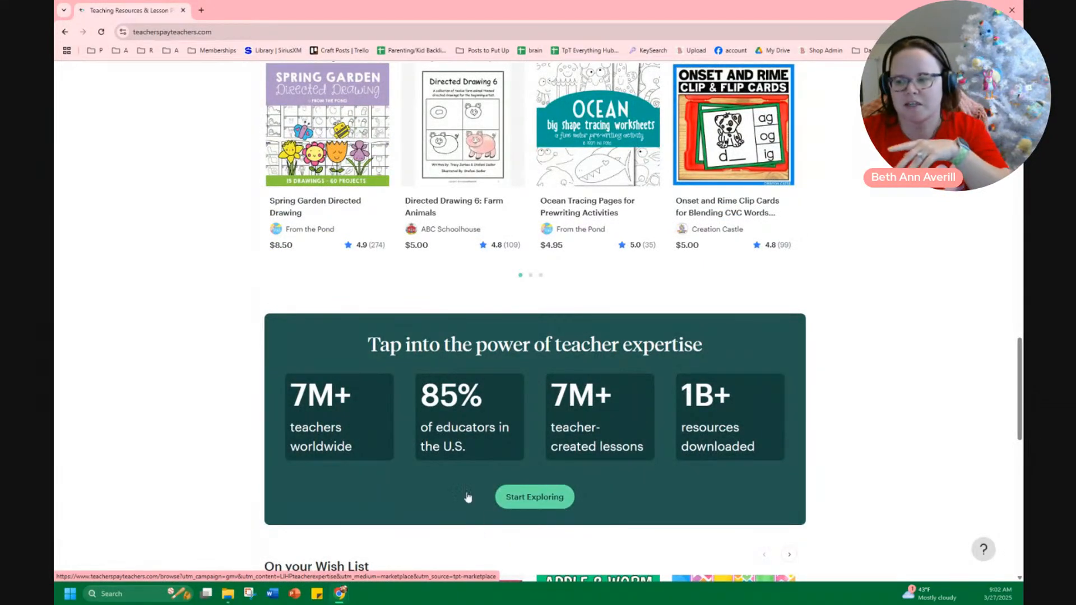
{"action": "scroll", "coordinate": [555, 497], "scroll_direction": "down", "scroll_amount": 1}
{"action": "scroll", "coordinate": [785, 471], "scroll_direction": "up", "scroll_amount": 4}
{"action": "scroll", "coordinate": [787, 470], "scroll_direction": "up", "scroll_amount": 18}
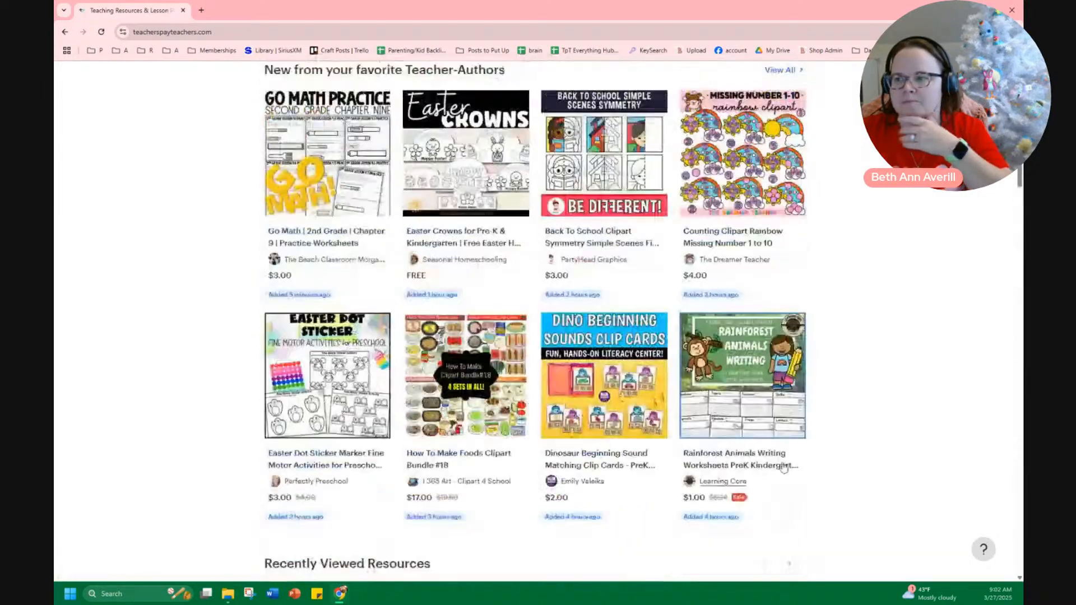
{"action": "scroll", "coordinate": [784, 467], "scroll_direction": "up", "scroll_amount": 2}
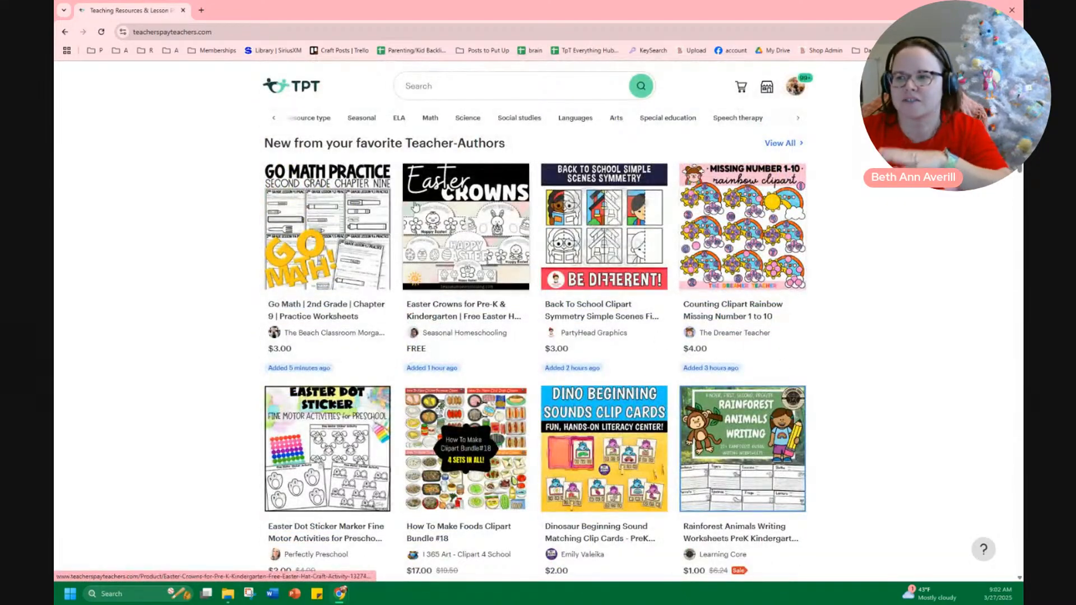
Examine the category options under Specialty, Grade, Resource type, Seasonal, ELA and Math.
{"action": "left_click", "coordinate": [798, 121]}
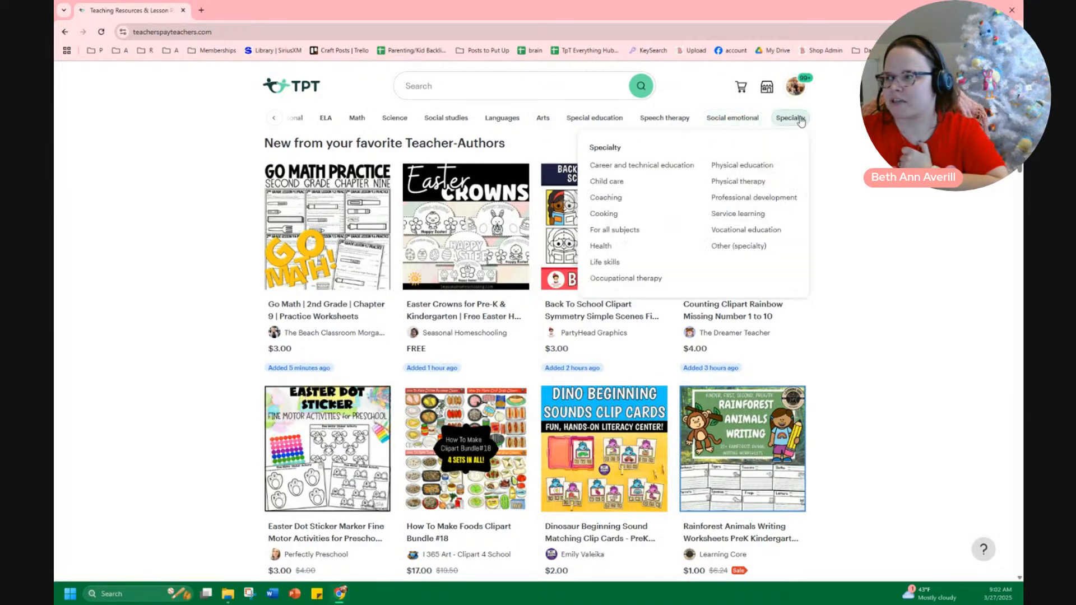
{"action": "mouse_move", "coordinate": [727, 124]}
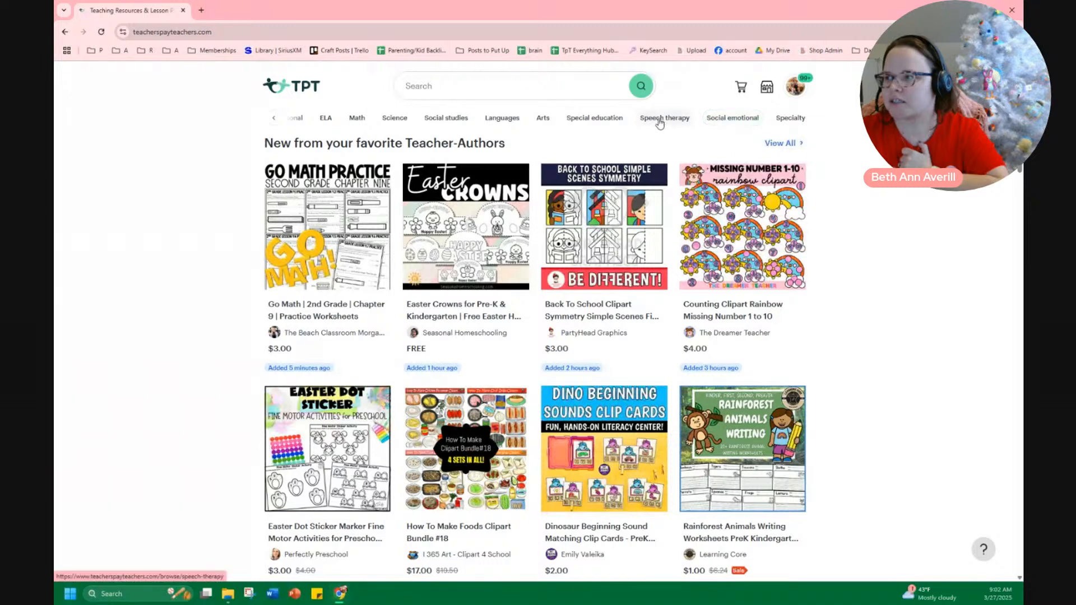
{"action": "left_click", "coordinate": [273, 117]}
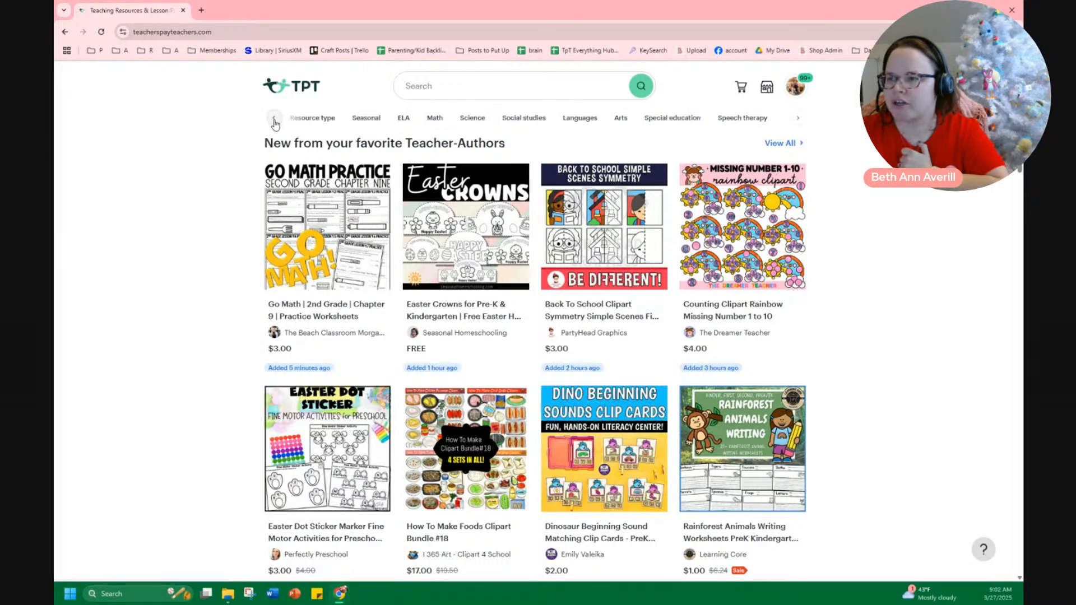
{"action": "mouse_move", "coordinate": [278, 122]}
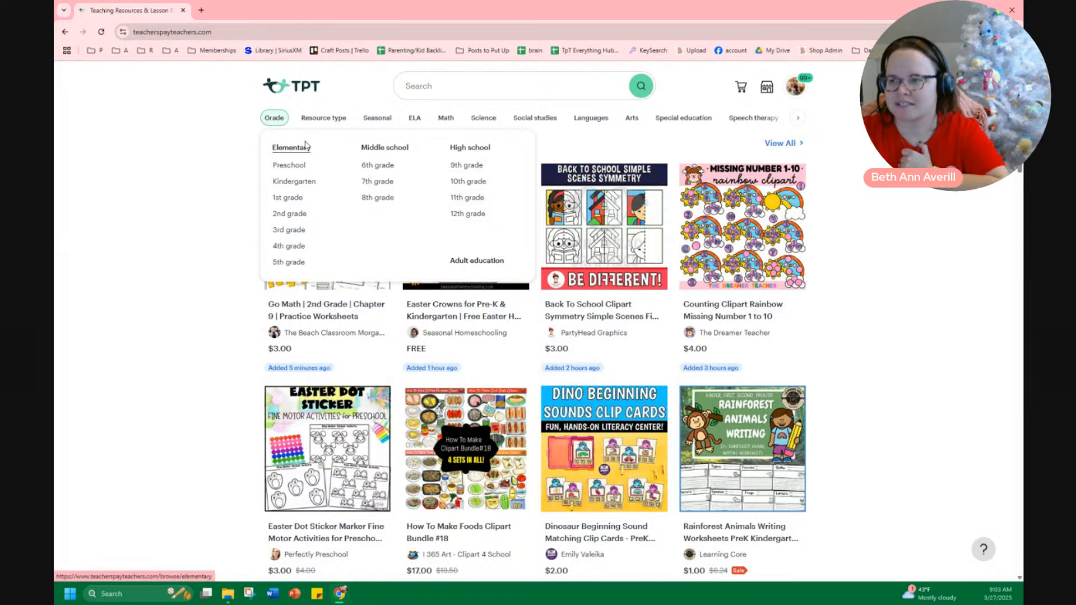
{"action": "mouse_move", "coordinate": [323, 121]}
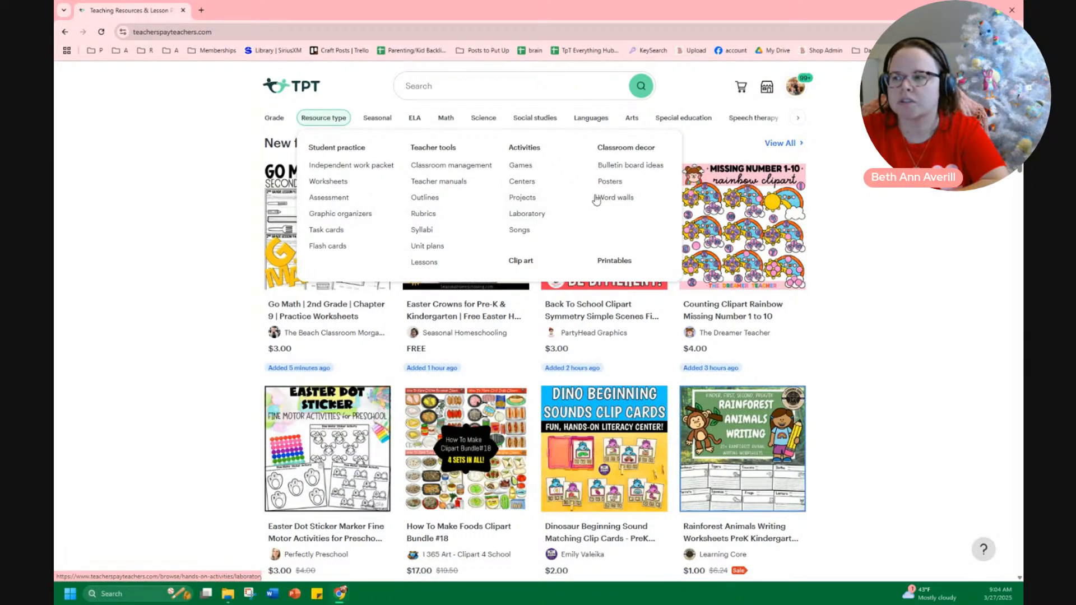
{"action": "mouse_move", "coordinate": [372, 122]}
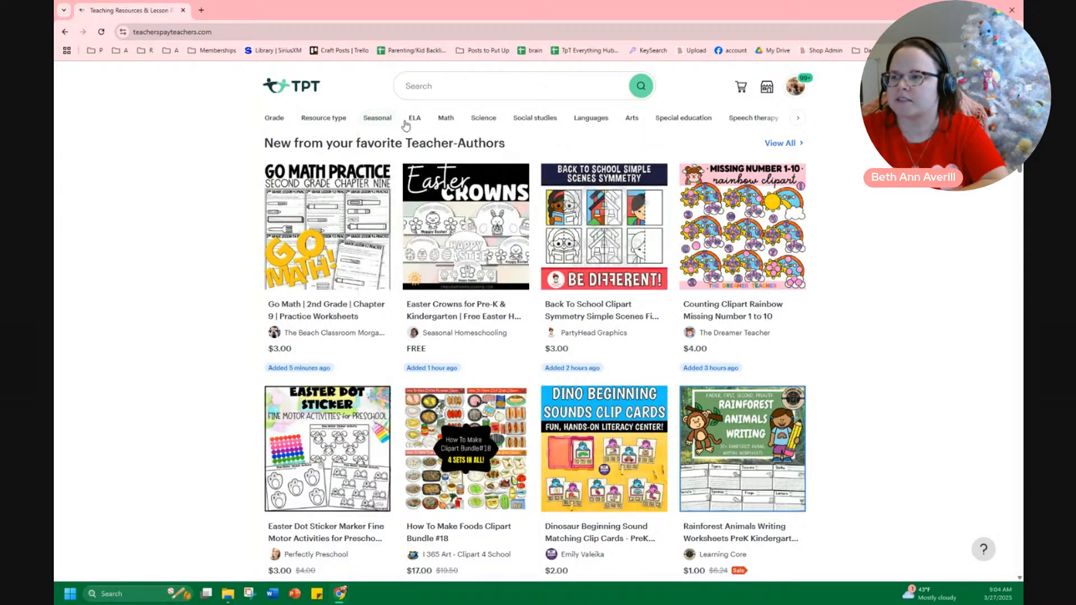
{"action": "mouse_move", "coordinate": [413, 117]}
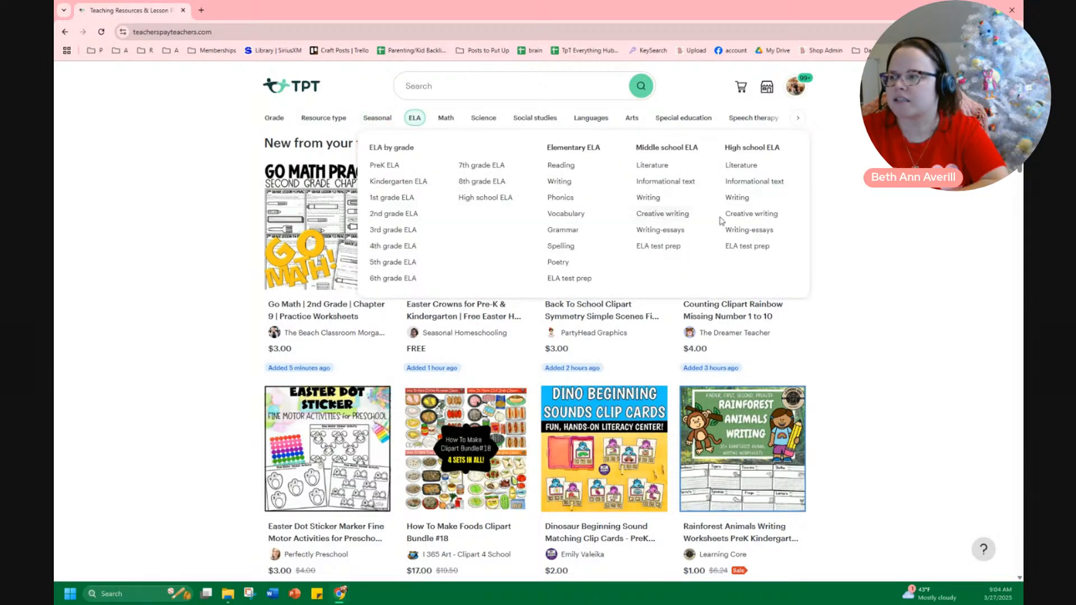
{"action": "mouse_move", "coordinate": [443, 122]}
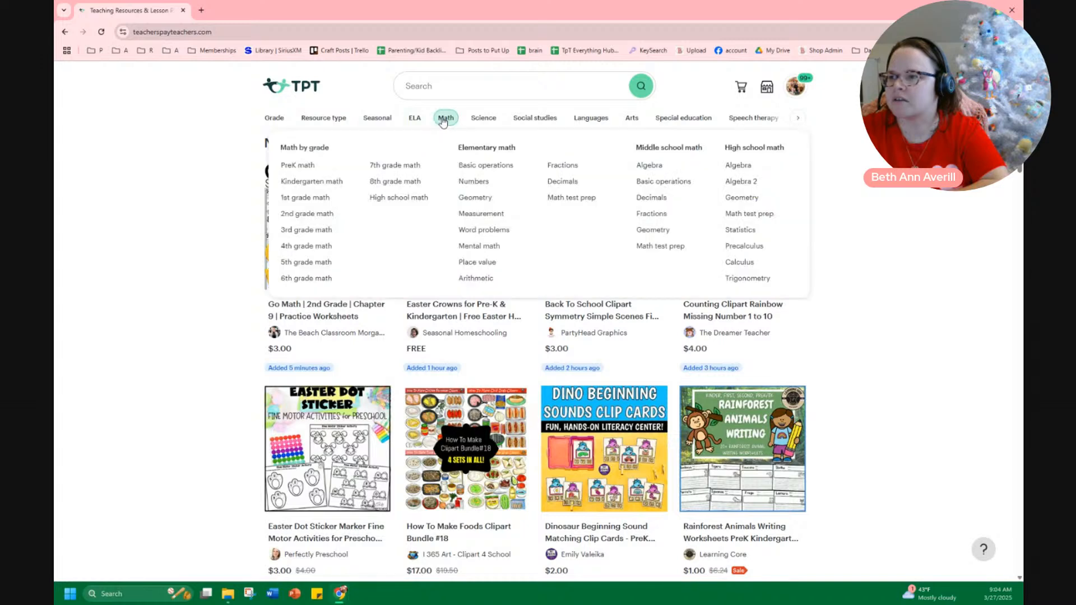
Browse the seasonal holiday categories and open the Easter resources.
{"action": "left_click", "coordinate": [797, 118]}
{"action": "mouse_move", "coordinate": [803, 120]}
{"action": "left_click", "coordinate": [276, 121]}
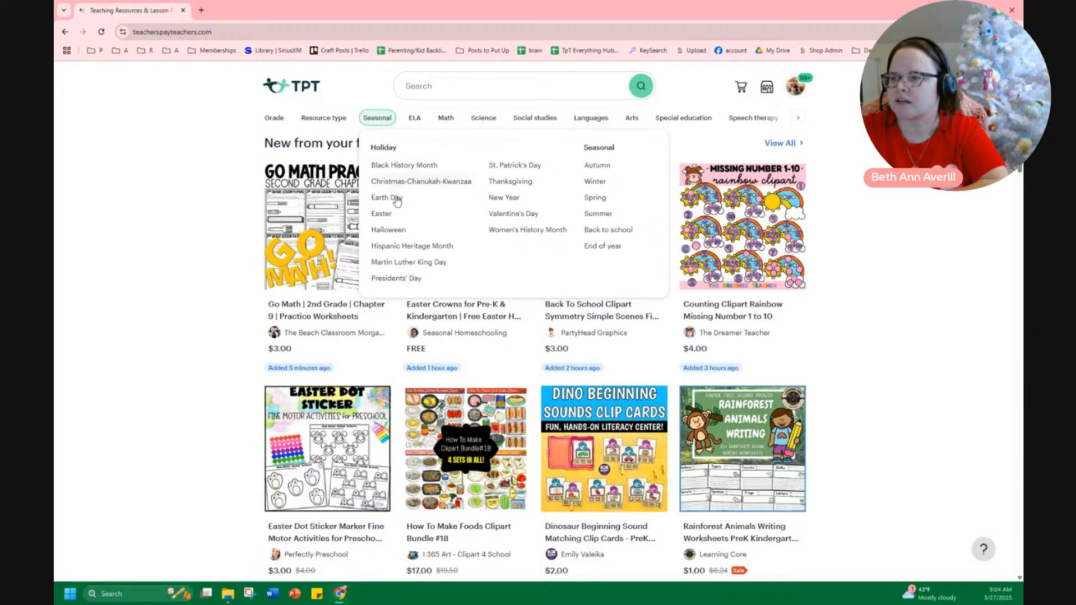
{"action": "left_click", "coordinate": [396, 218]}
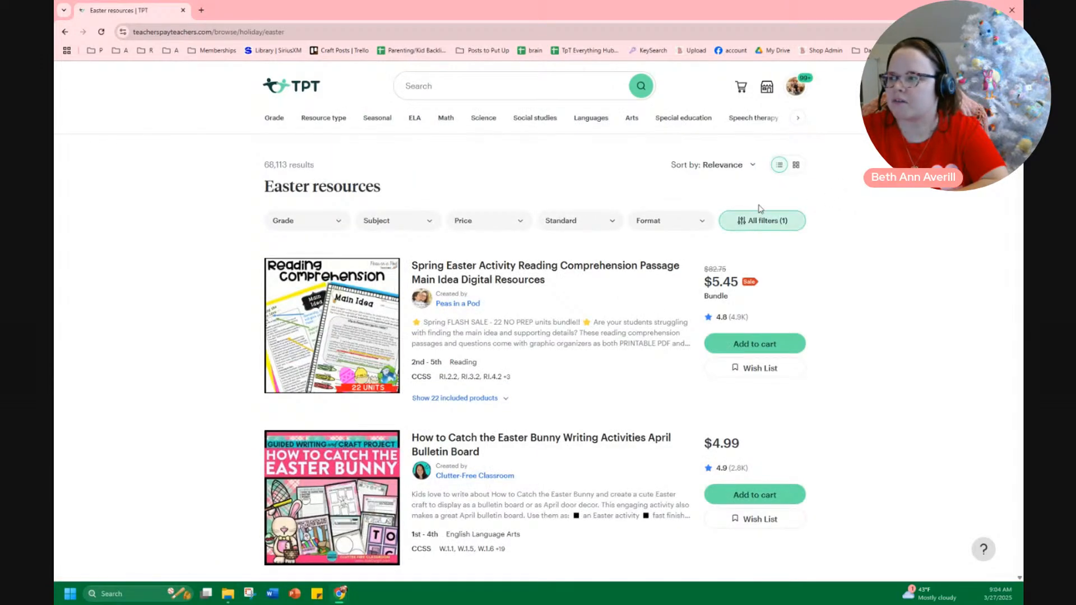
Display all filters for the Easter resources and check the options under Format and Standard.
{"action": "left_click", "coordinate": [763, 220]}
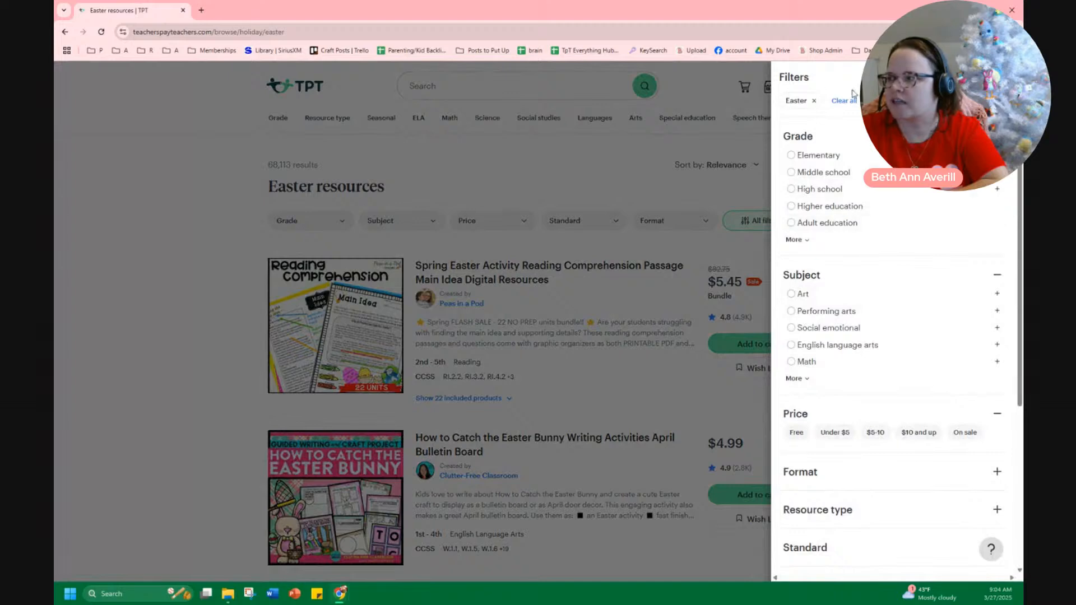
{"action": "scroll", "coordinate": [847, 447], "scroll_direction": "down", "scroll_amount": 3}
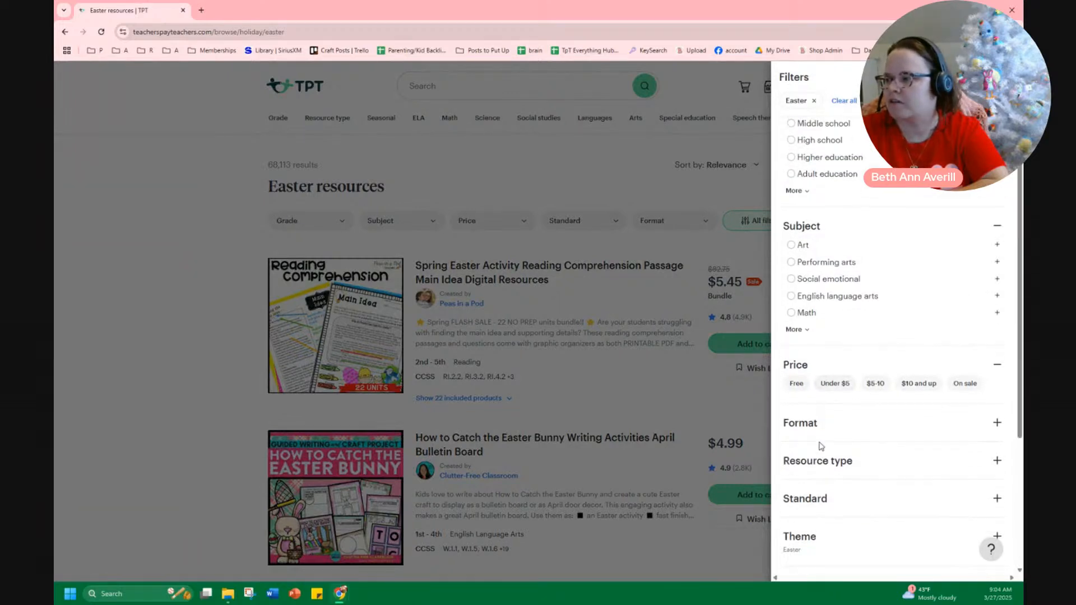
{"action": "left_click", "coordinate": [997, 371]}
{"action": "scroll", "coordinate": [842, 396], "scroll_direction": "down", "scroll_amount": 3}
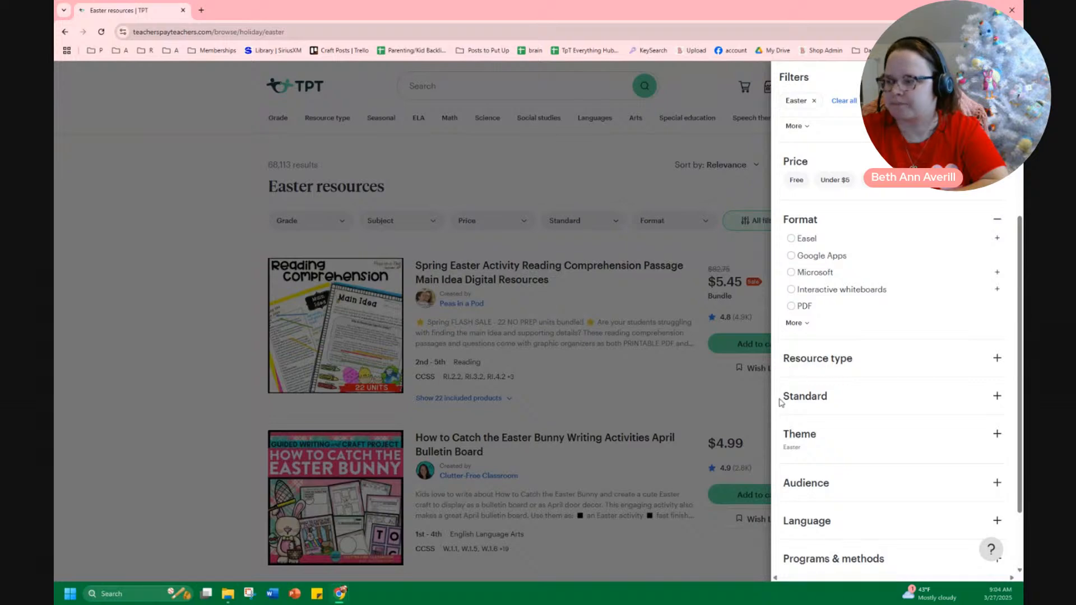
{"action": "left_click", "coordinate": [846, 403]}
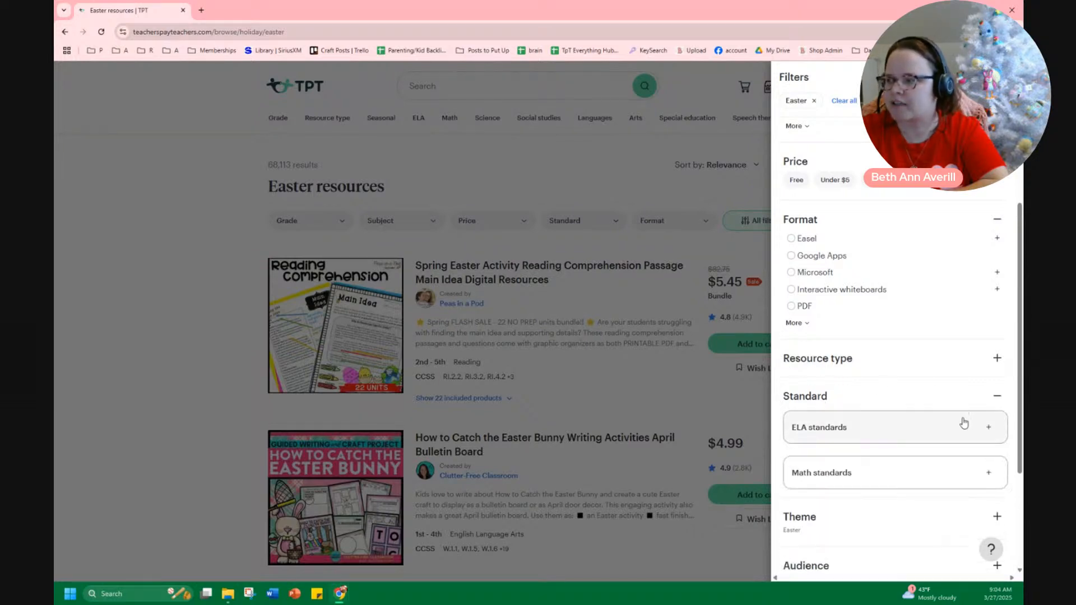
{"action": "left_click", "coordinate": [843, 403]}
Expand the Theme, Audience and Language filters to examine their options.
{"action": "scroll", "coordinate": [823, 401], "scroll_direction": "down", "scroll_amount": 2}
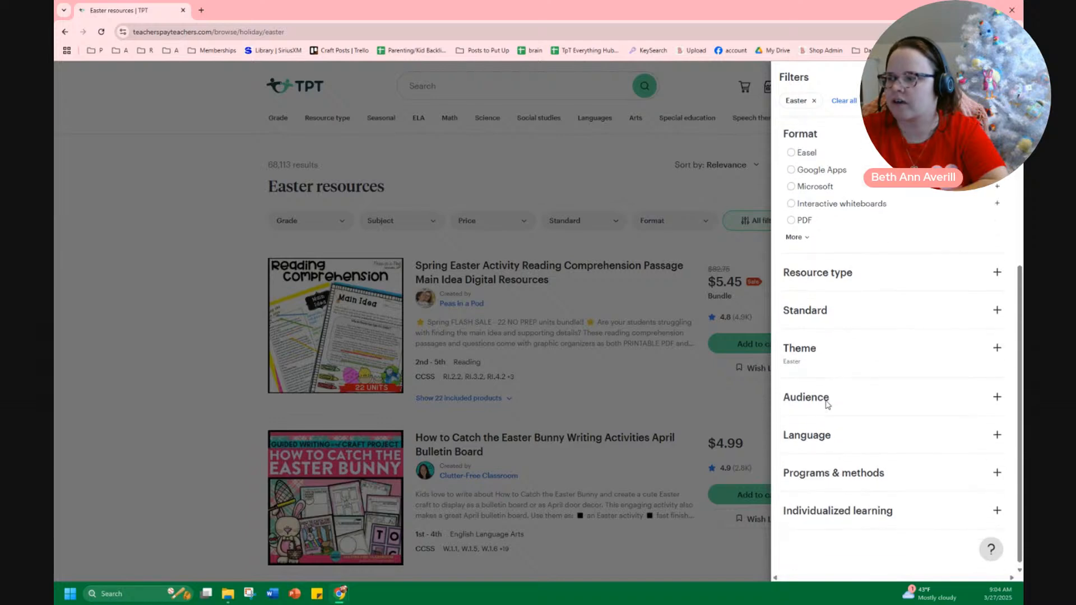
{"action": "left_click", "coordinate": [819, 348]}
{"action": "scroll", "coordinate": [881, 367], "scroll_direction": "down", "scroll_amount": 2}
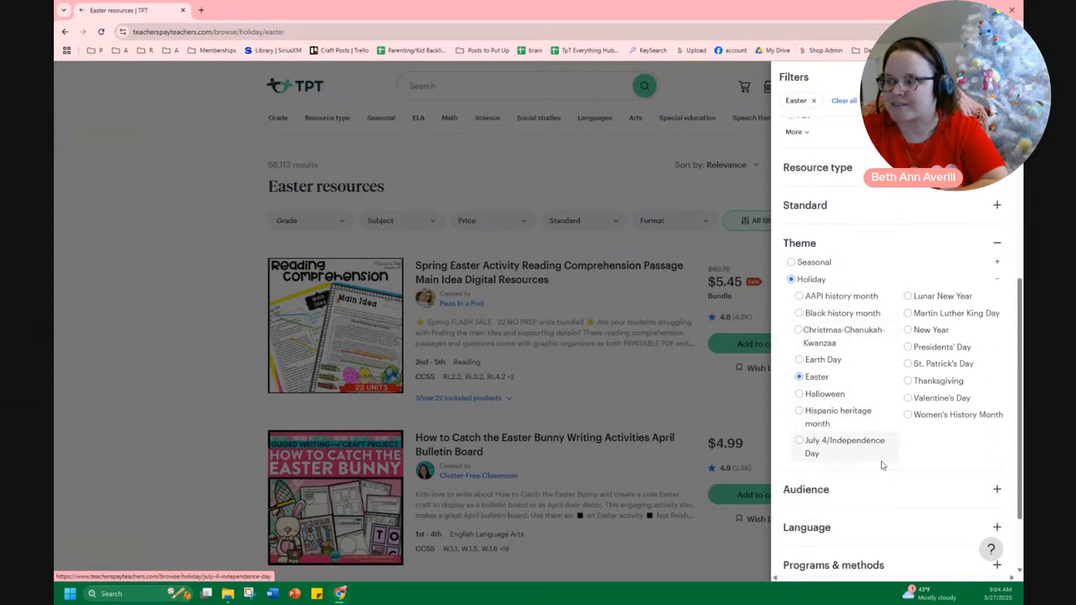
{"action": "left_click", "coordinate": [807, 489]}
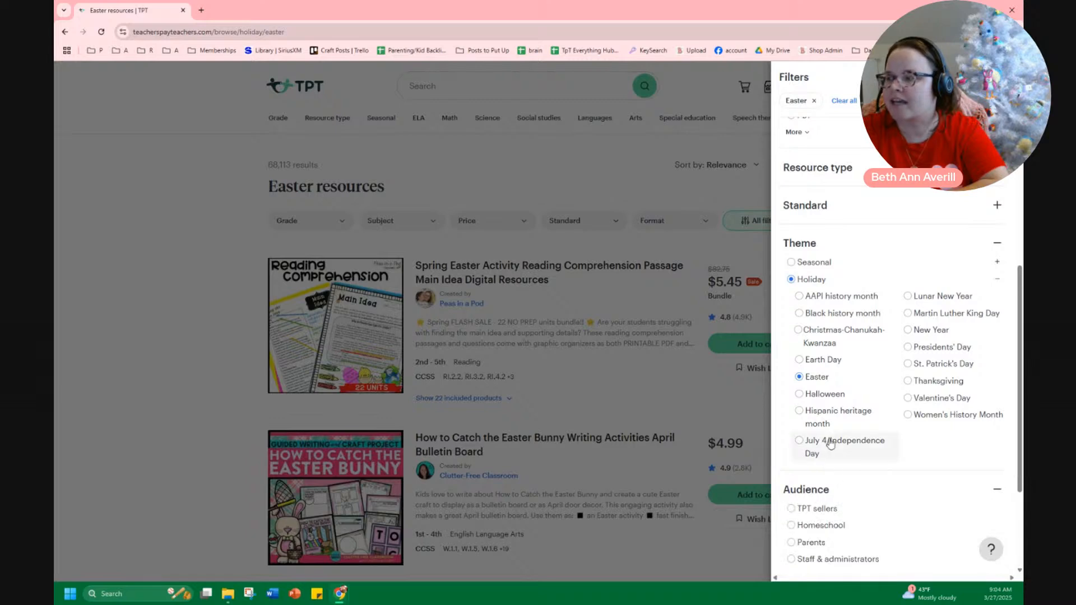
{"action": "scroll", "coordinate": [823, 393], "scroll_direction": "down", "scroll_amount": 3}
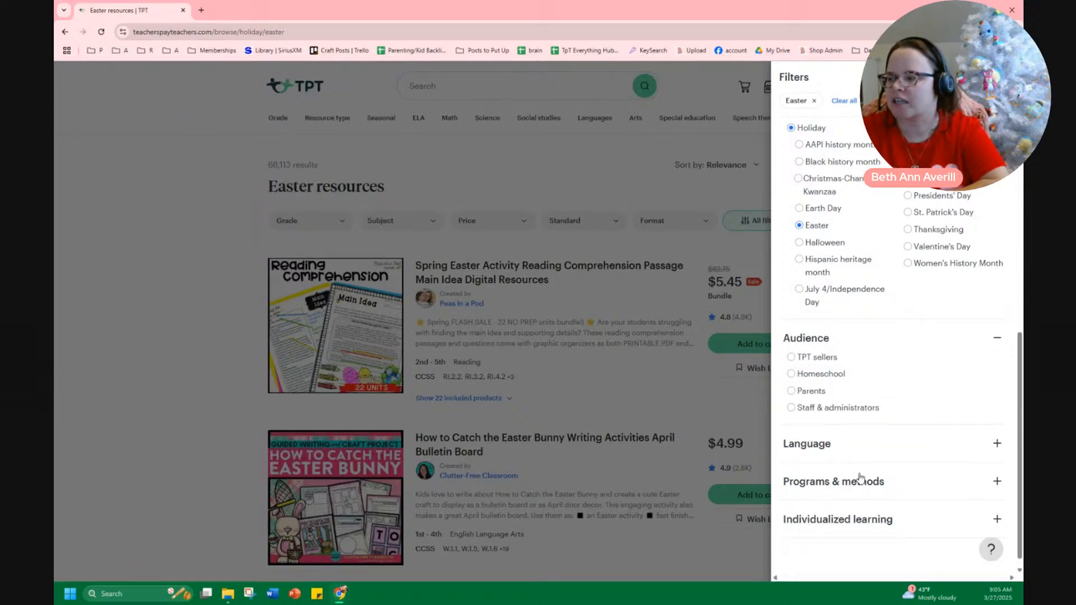
{"action": "scroll", "coordinate": [856, 348], "scroll_direction": "up", "scroll_amount": 2}
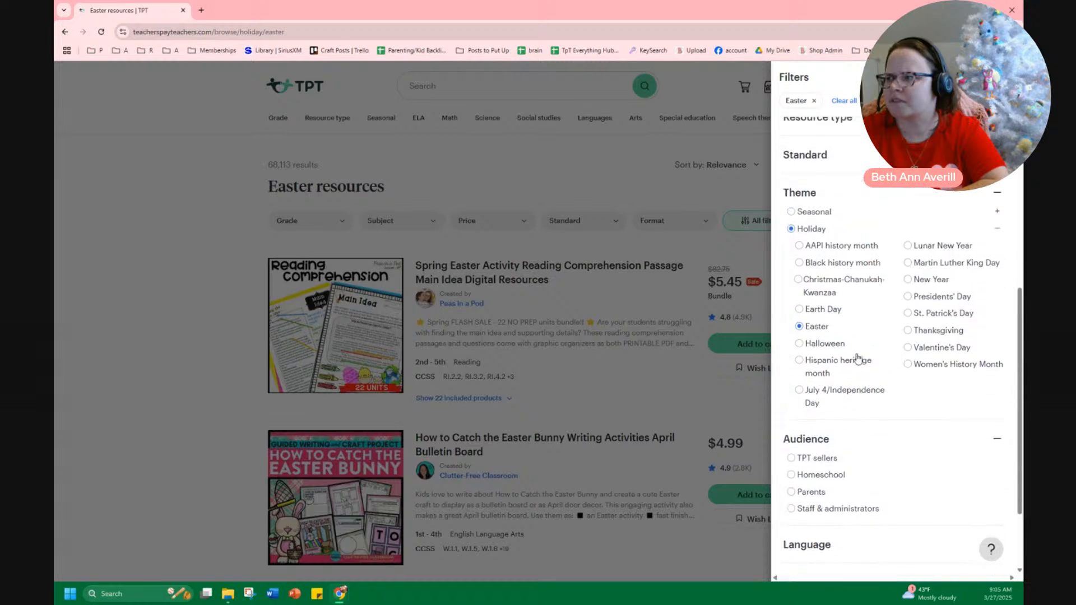
{"action": "scroll", "coordinate": [859, 361], "scroll_direction": "down", "scroll_amount": 2}
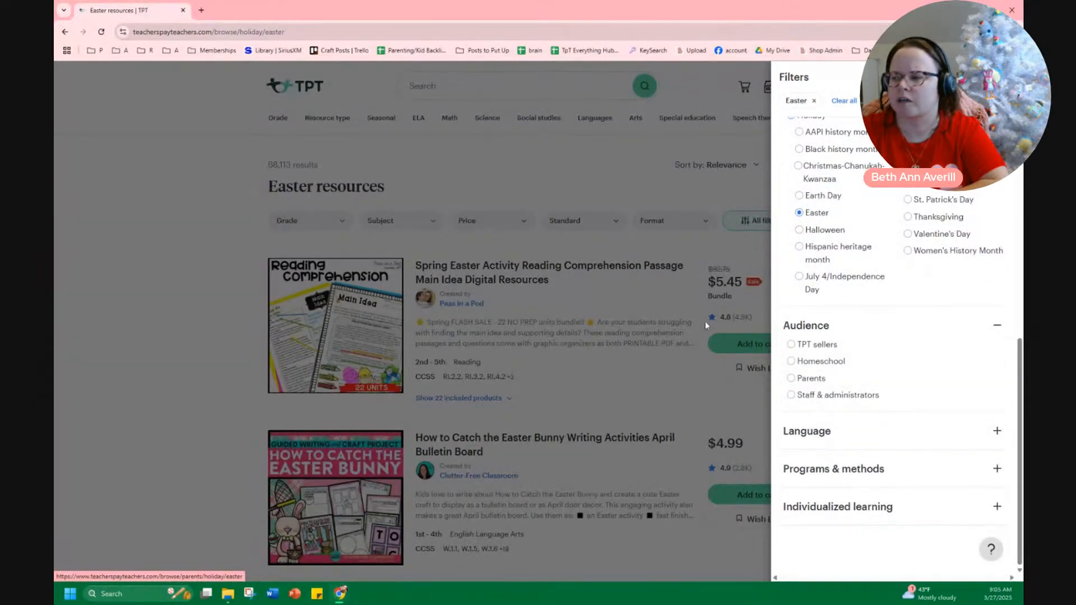
{"action": "left_click", "coordinate": [828, 438]}
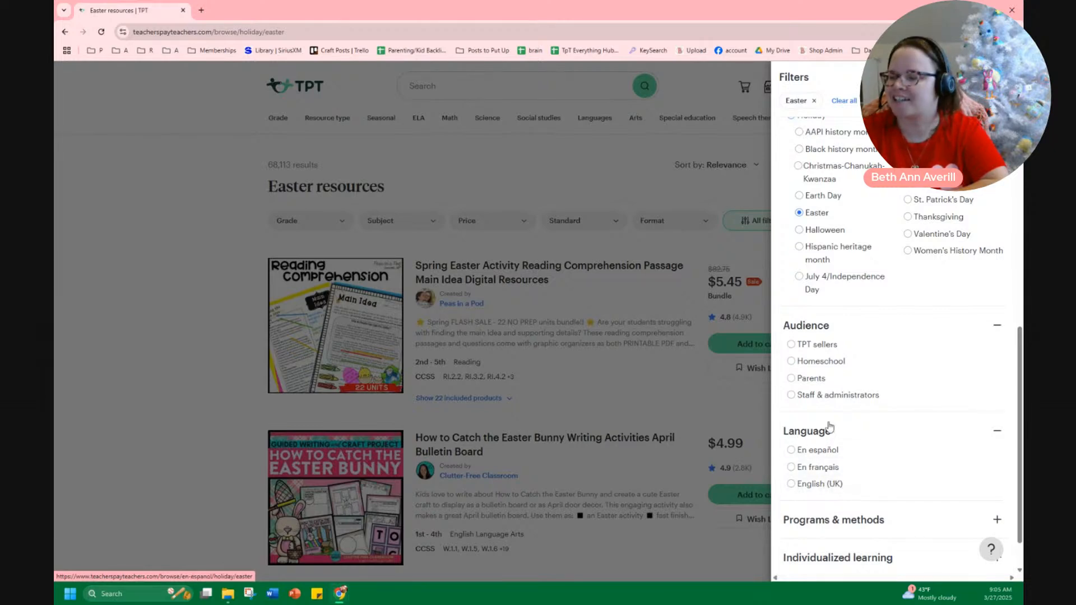
{"action": "scroll", "coordinate": [853, 479], "scroll_direction": "down", "scroll_amount": 2}
Filter the Easter resources by Programs & methods to Montessori programs.
{"action": "left_click", "coordinate": [861, 471]}
{"action": "scroll", "coordinate": [894, 444], "scroll_direction": "down", "scroll_amount": 1}
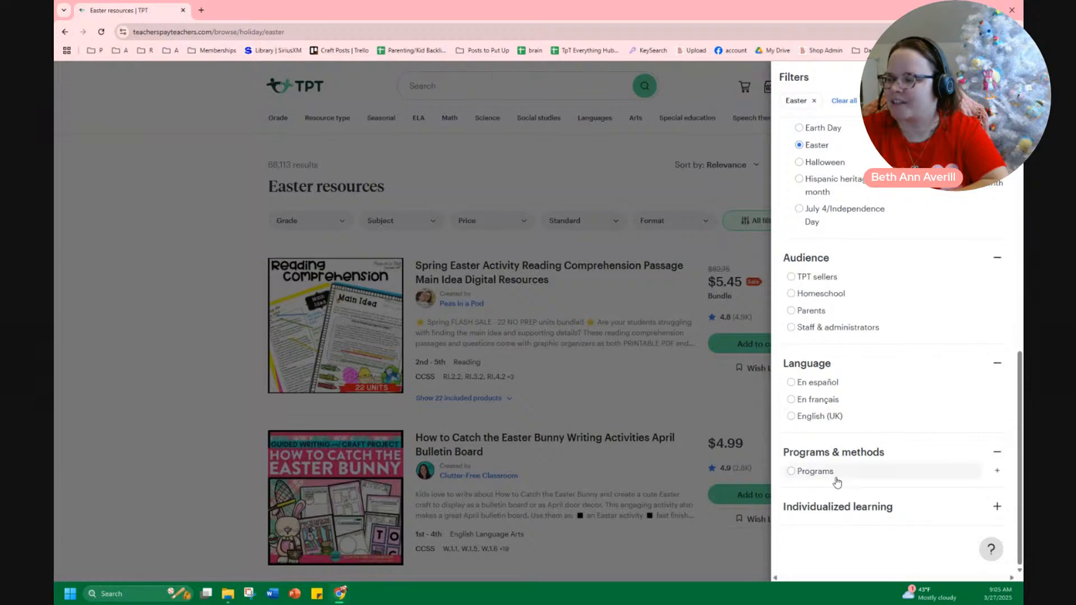
{"action": "left_click", "coordinate": [858, 473]}
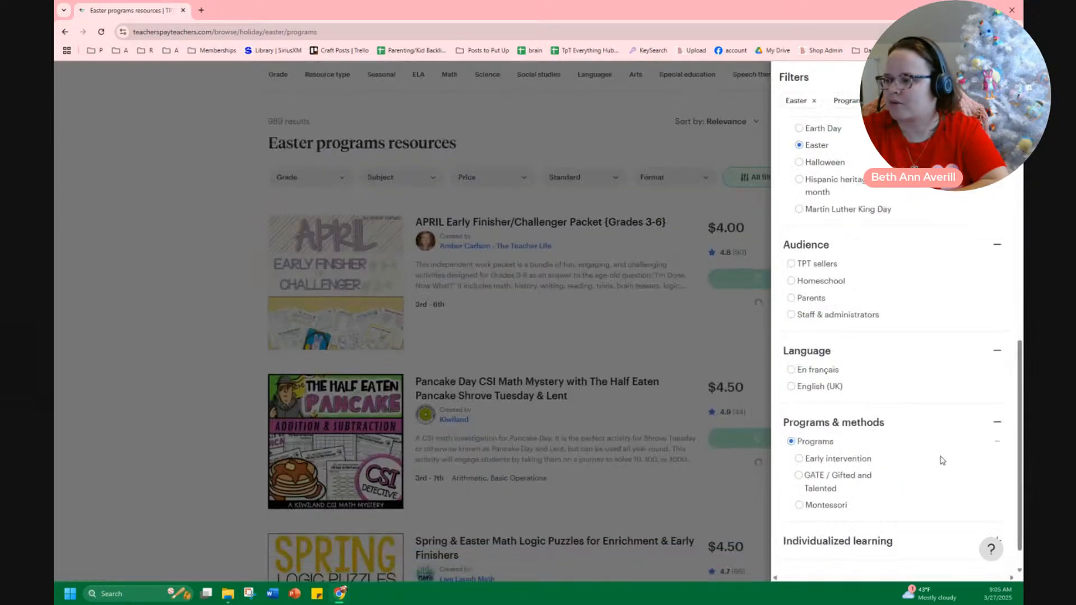
{"action": "left_click", "coordinate": [826, 506]}
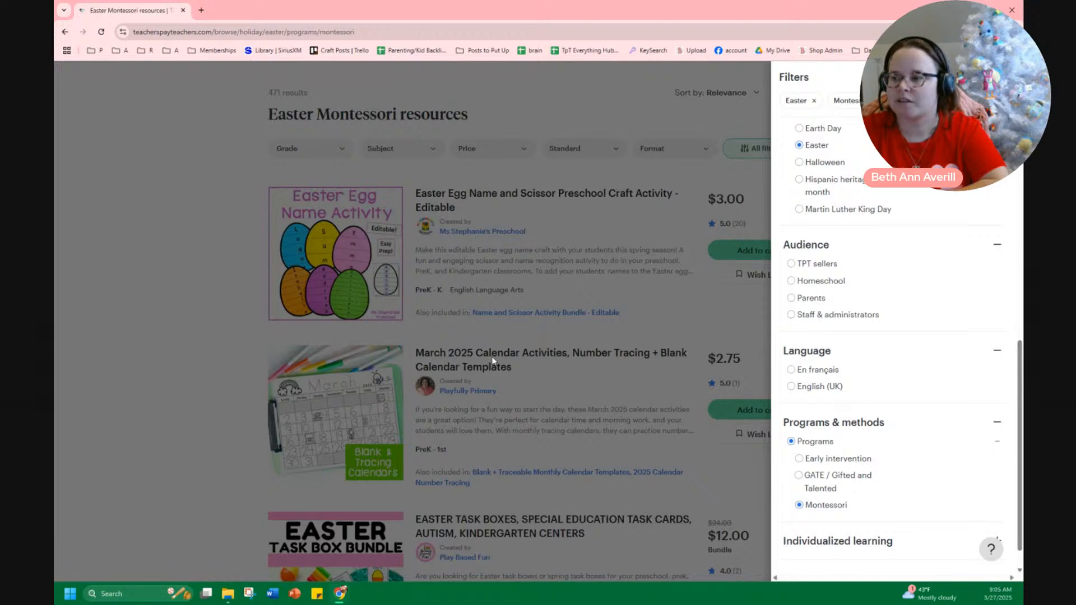
Expand the Individualized learning filter and its Special education and Specialty groups to examine their options.
{"action": "scroll", "coordinate": [852, 514], "scroll_direction": "down", "scroll_amount": 1}
{"action": "left_click", "coordinate": [854, 508]}
{"action": "scroll", "coordinate": [920, 466], "scroll_direction": "down", "scroll_amount": 2}
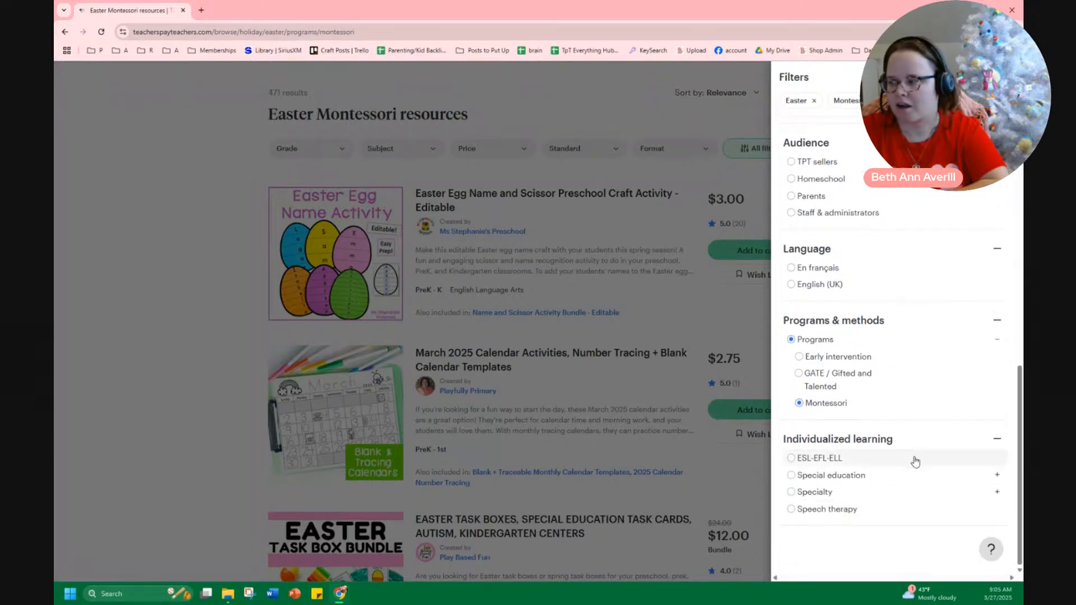
{"action": "left_click", "coordinate": [998, 477]}
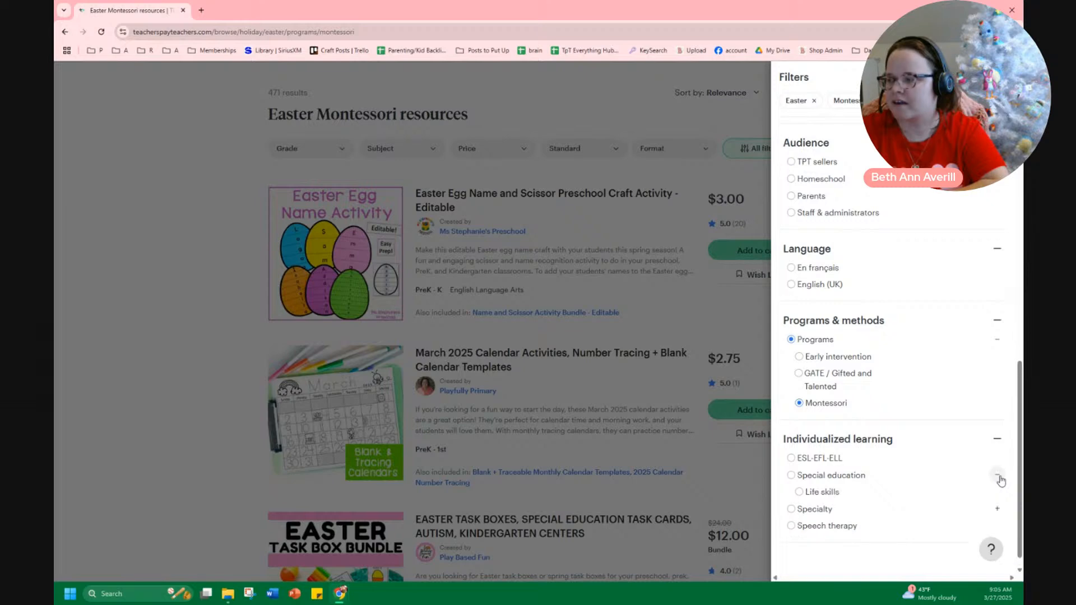
{"action": "left_click", "coordinate": [994, 510]}
{"action": "scroll", "coordinate": [840, 511], "scroll_direction": "down", "scroll_amount": 2}
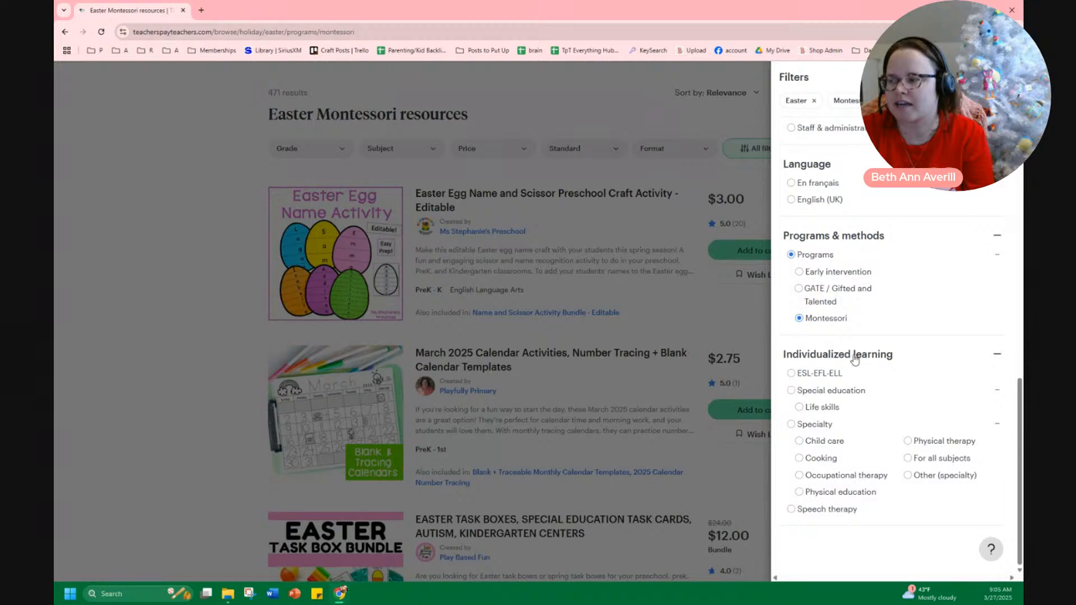
Close the filters and start a new digital download product from the seller options.
{"action": "scroll", "coordinate": [848, 372], "scroll_direction": "up", "scroll_amount": 2}
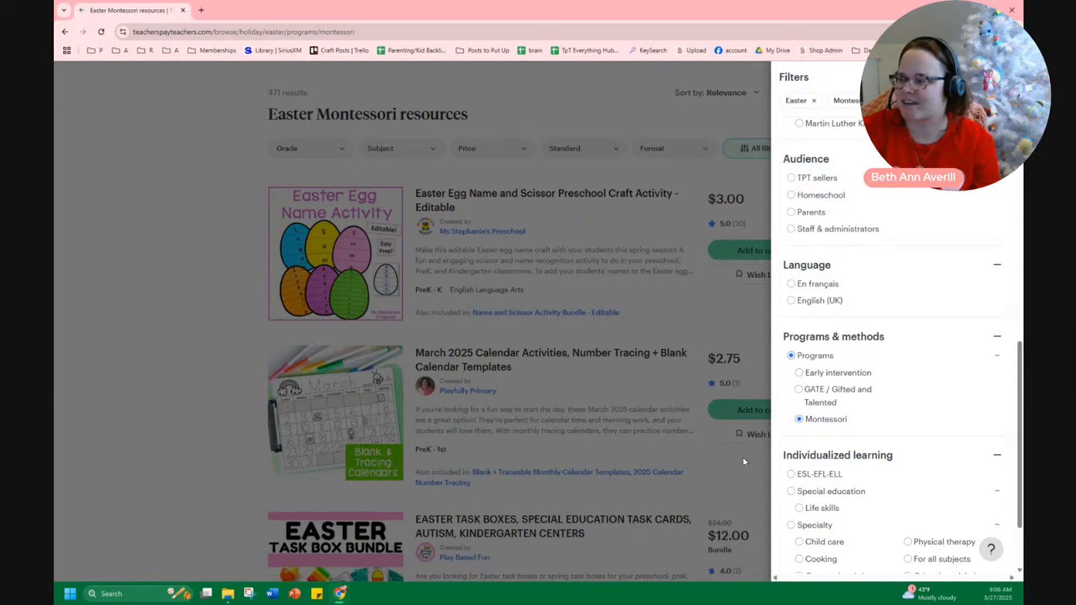
{"action": "left_click", "coordinate": [221, 444]}
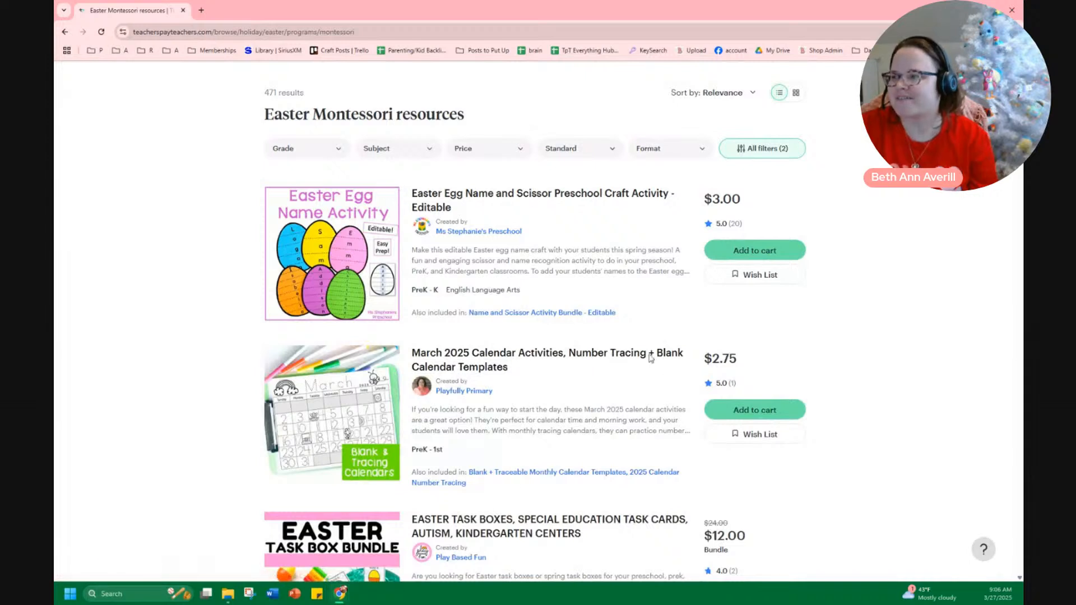
{"action": "scroll", "coordinate": [713, 274], "scroll_direction": "up", "scroll_amount": 2}
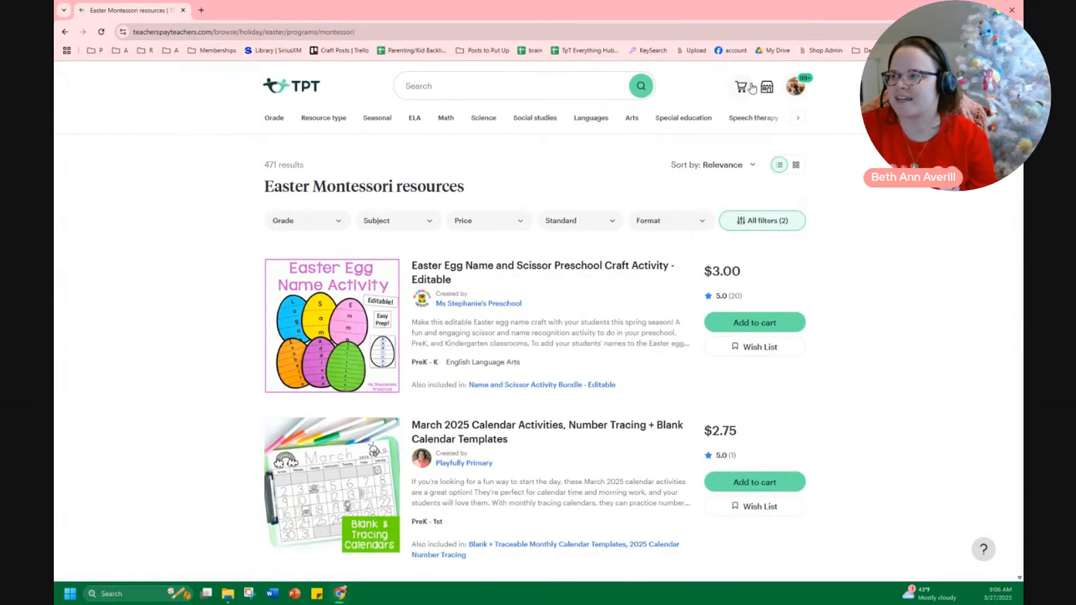
{"action": "left_click", "coordinate": [765, 92]}
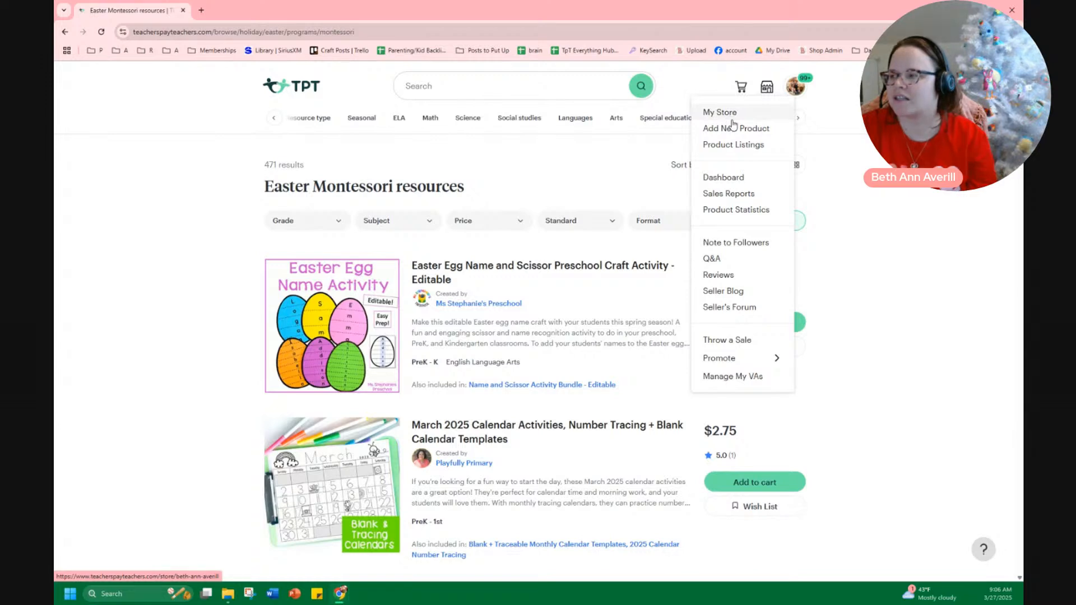
{"action": "left_click", "coordinate": [765, 92]}
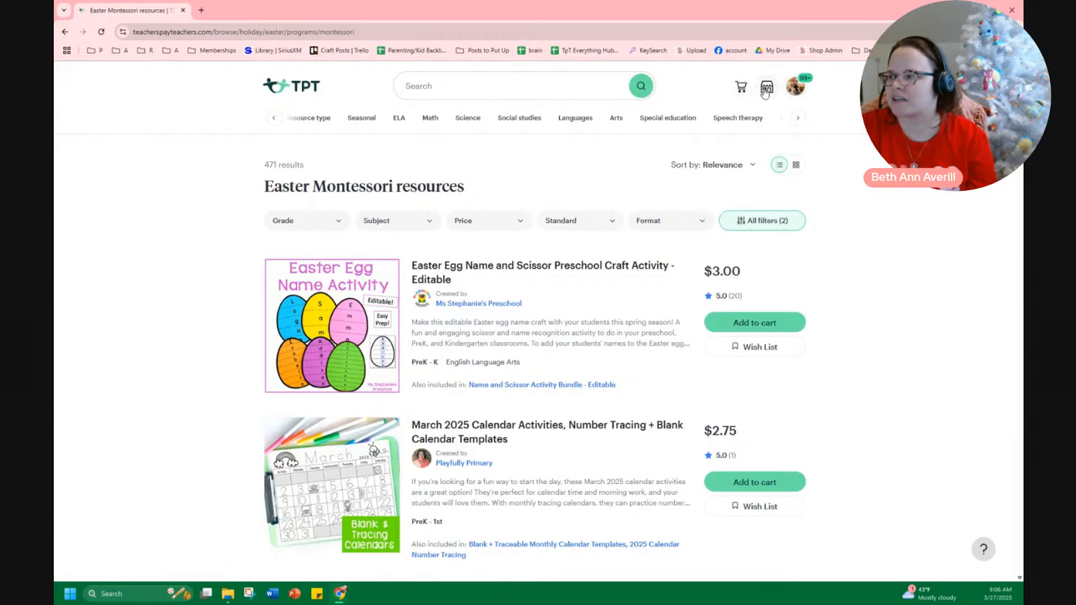
{"action": "left_click", "coordinate": [765, 93]}
{"action": "left_click", "coordinate": [795, 88]}
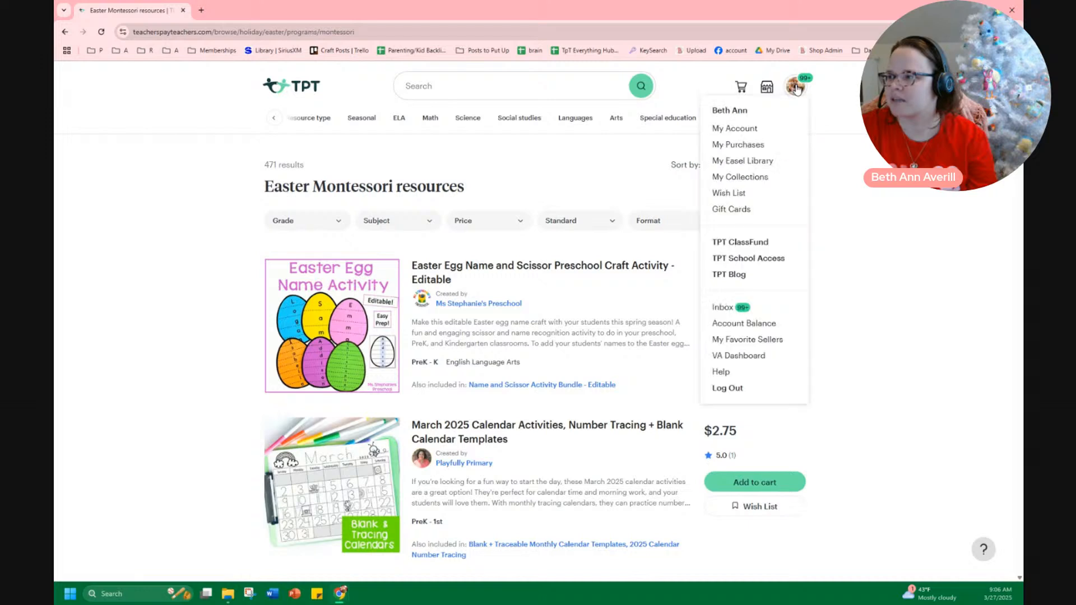
{"action": "left_click", "coordinate": [766, 87]}
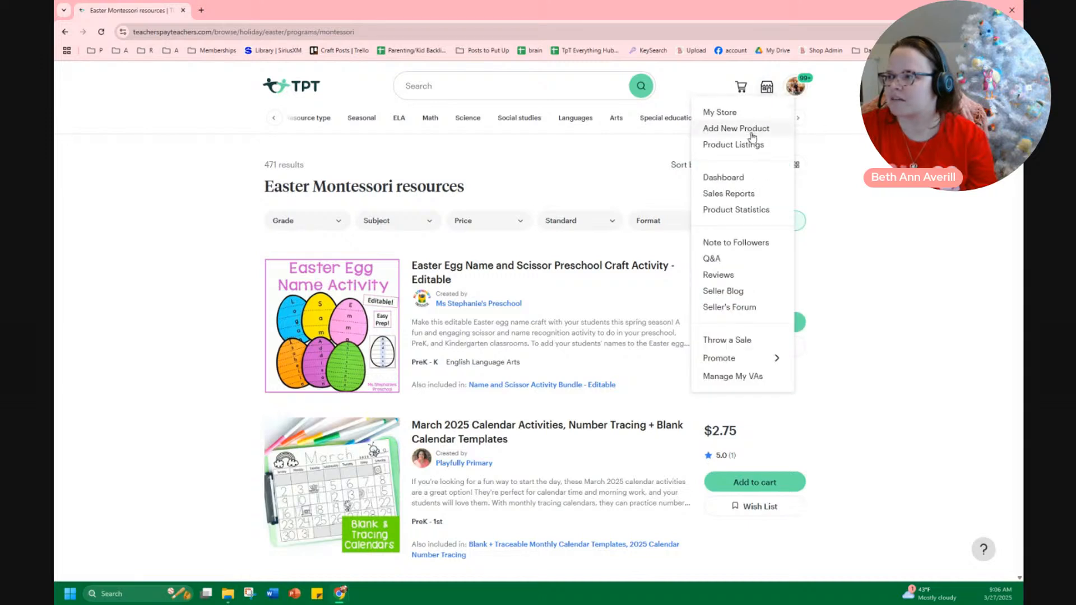
{"action": "left_click", "coordinate": [751, 128]}
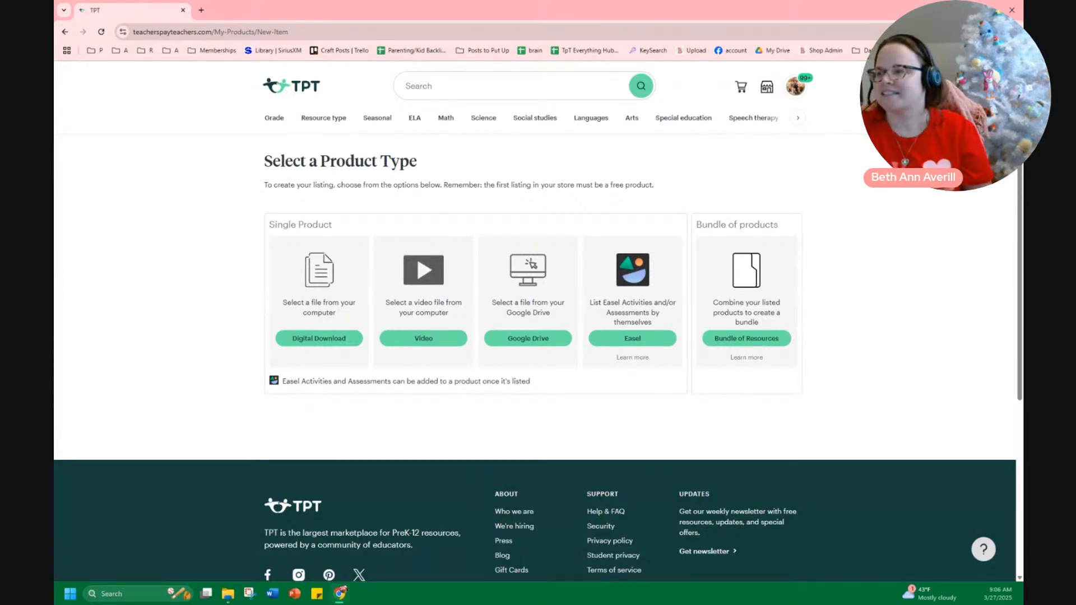
{"action": "left_click", "coordinate": [303, 346]}
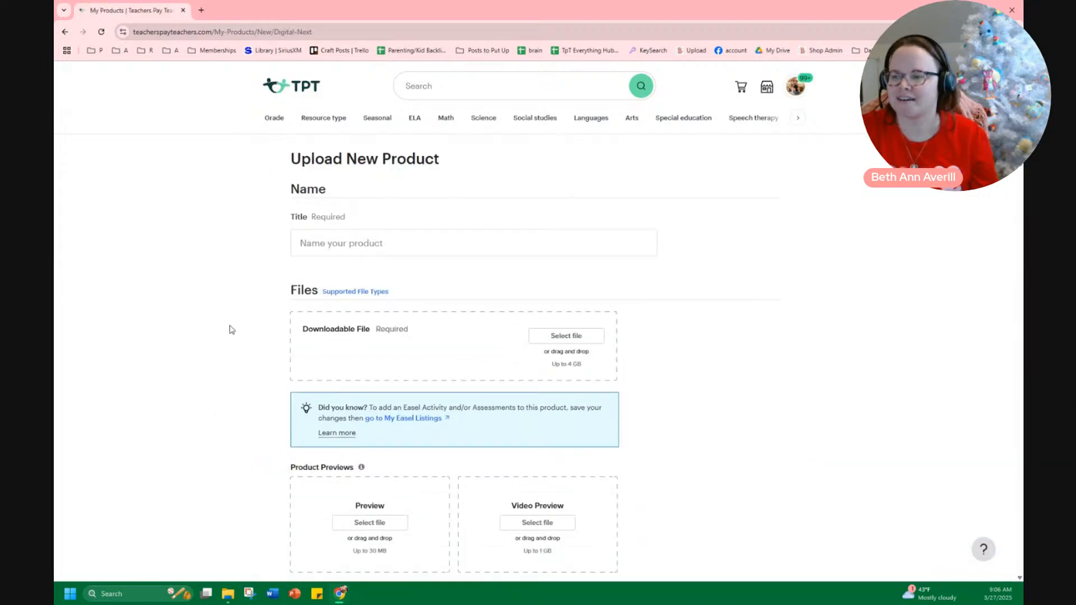
Set the product's thumbnail option to Upload thumbnails now.
{"action": "left_click", "coordinate": [450, 241]}
{"action": "scroll", "coordinate": [353, 231], "scroll_direction": "down", "scroll_amount": 6}
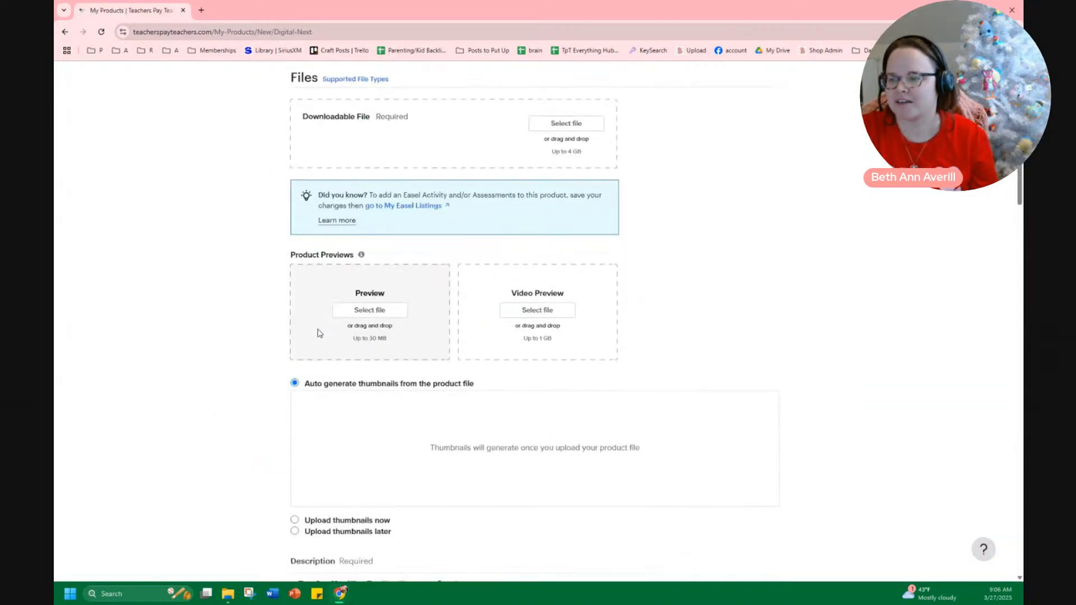
{"action": "left_click", "coordinate": [294, 379]}
{"action": "scroll", "coordinate": [269, 392], "scroll_direction": "down", "scroll_amount": 4}
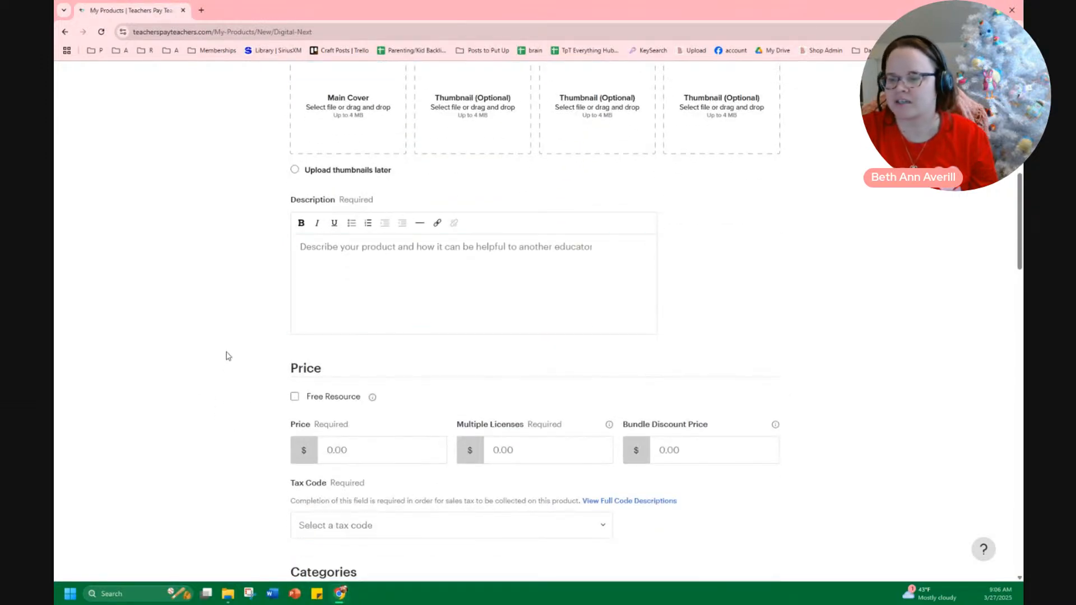
Check the available Tax Code options in the Price section without choosing one.
{"action": "scroll", "coordinate": [391, 368], "scroll_direction": "down", "scroll_amount": 1}
{"action": "left_click", "coordinate": [365, 475]}
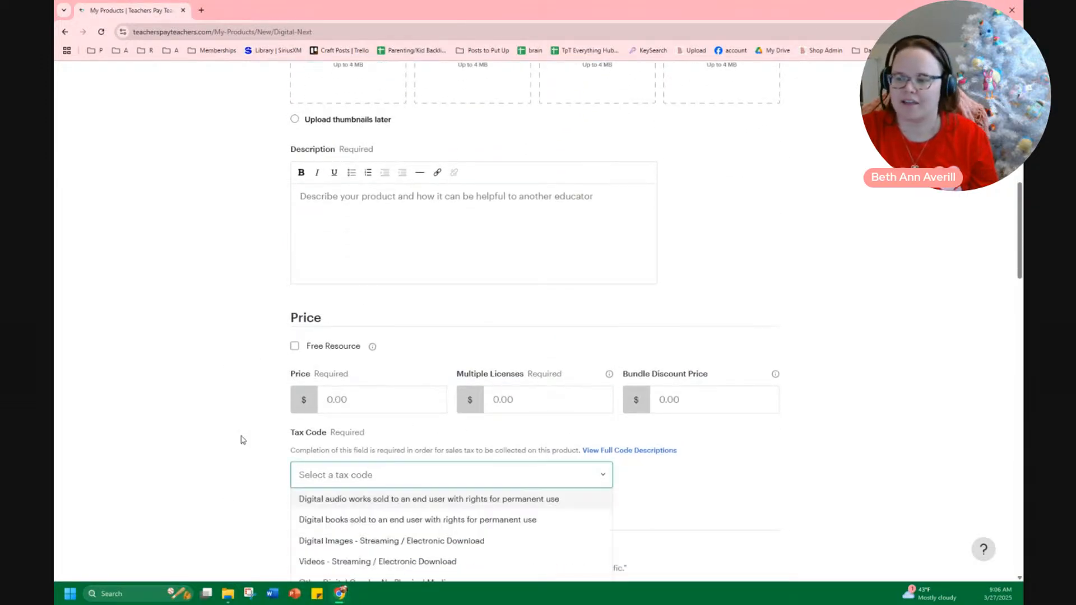
{"action": "scroll", "coordinate": [246, 456], "scroll_direction": "down", "scroll_amount": 2}
{"action": "left_click", "coordinate": [243, 357]}
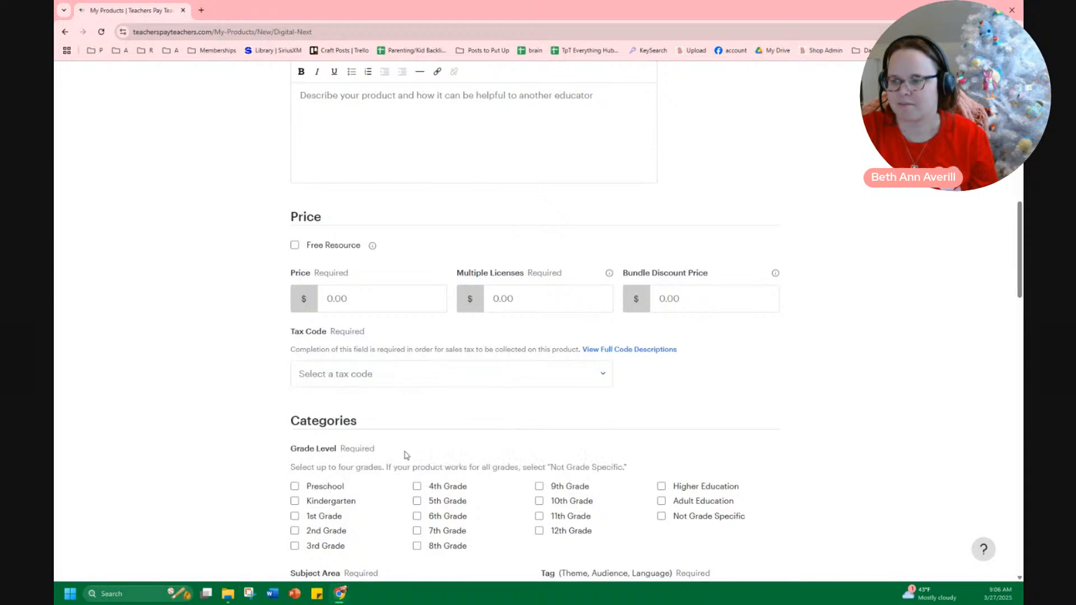
Select Preschool, Kindergarten, 1st Grade and 2nd Grade as the product's grade levels and highlight the Theme, Audience, Language tag label.
{"action": "scroll", "coordinate": [600, 371], "scroll_direction": "down", "scroll_amount": 3}
{"action": "scroll", "coordinate": [295, 397], "scroll_direction": "down", "scroll_amount": 2}
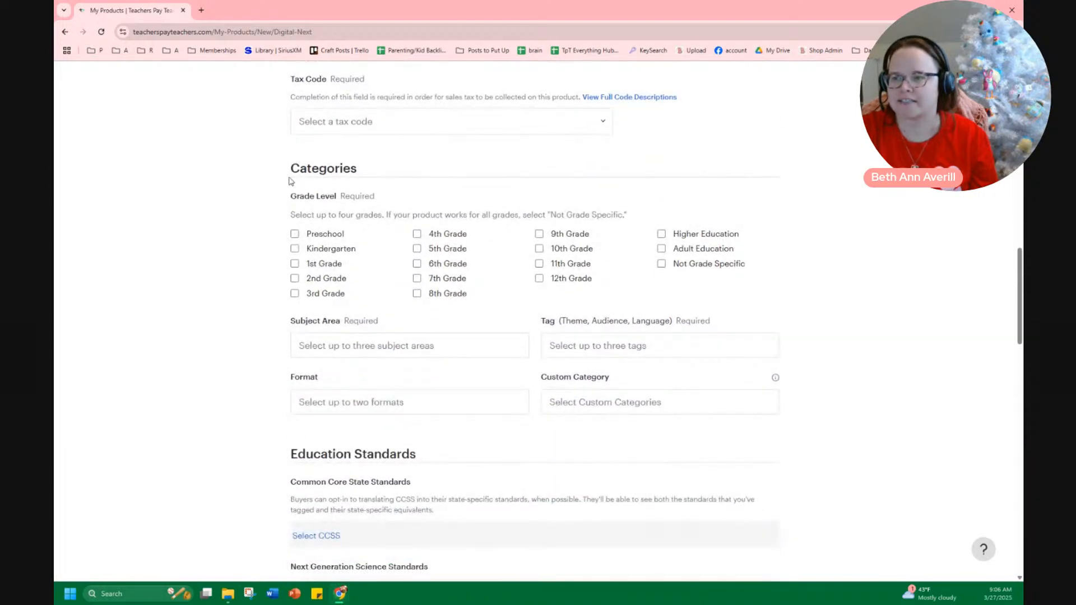
{"action": "left_click_drag", "start_coordinate": [287, 171], "coordinate": [484, 442]}
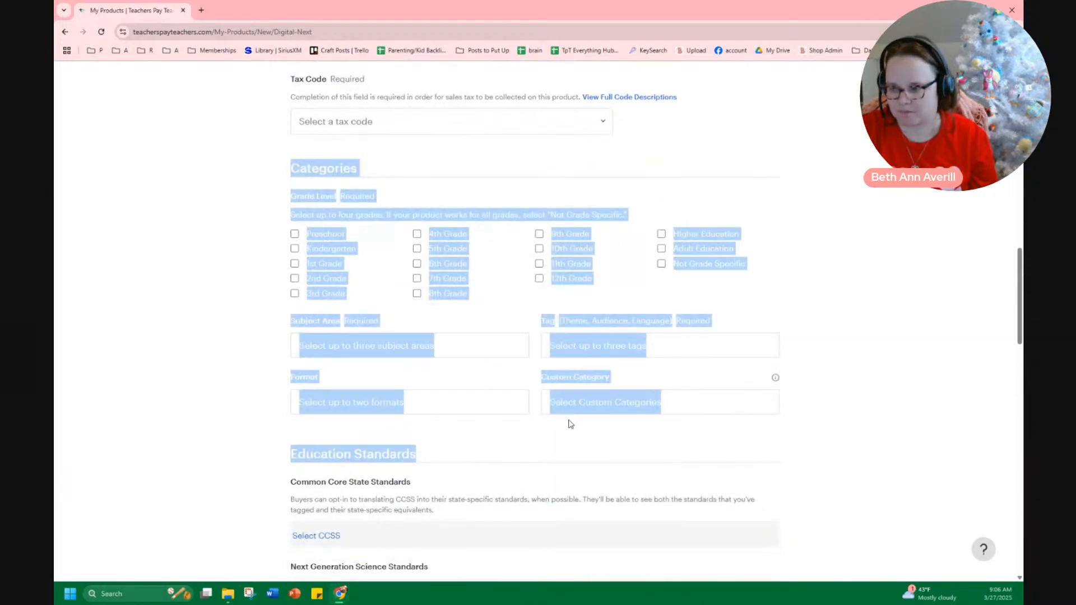
{"action": "left_click", "coordinate": [311, 172]}
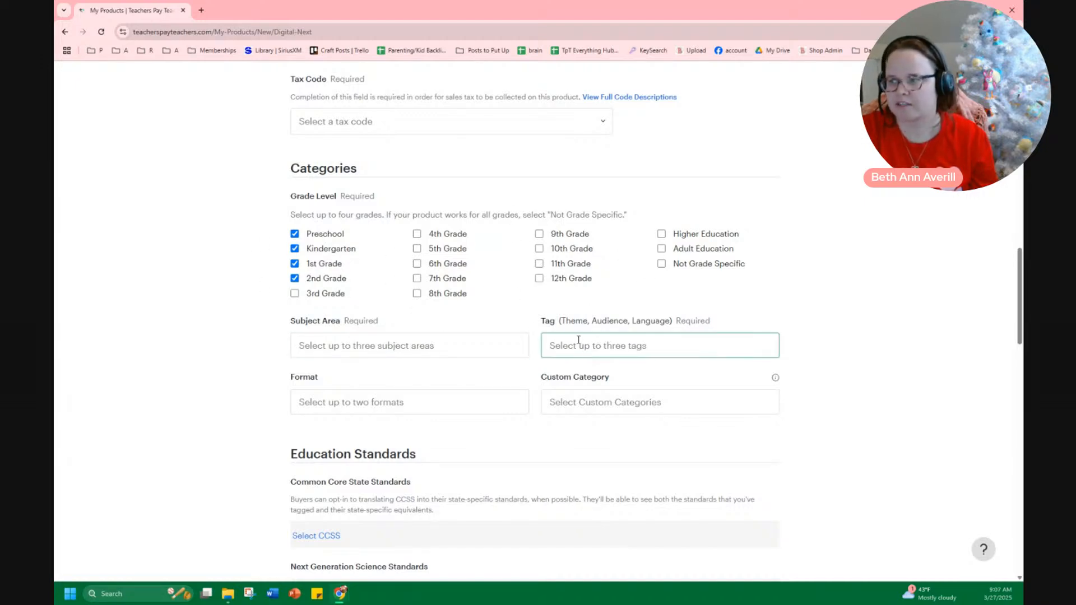
{"action": "left_click_drag", "start_coordinate": [565, 325], "coordinate": [669, 322]}
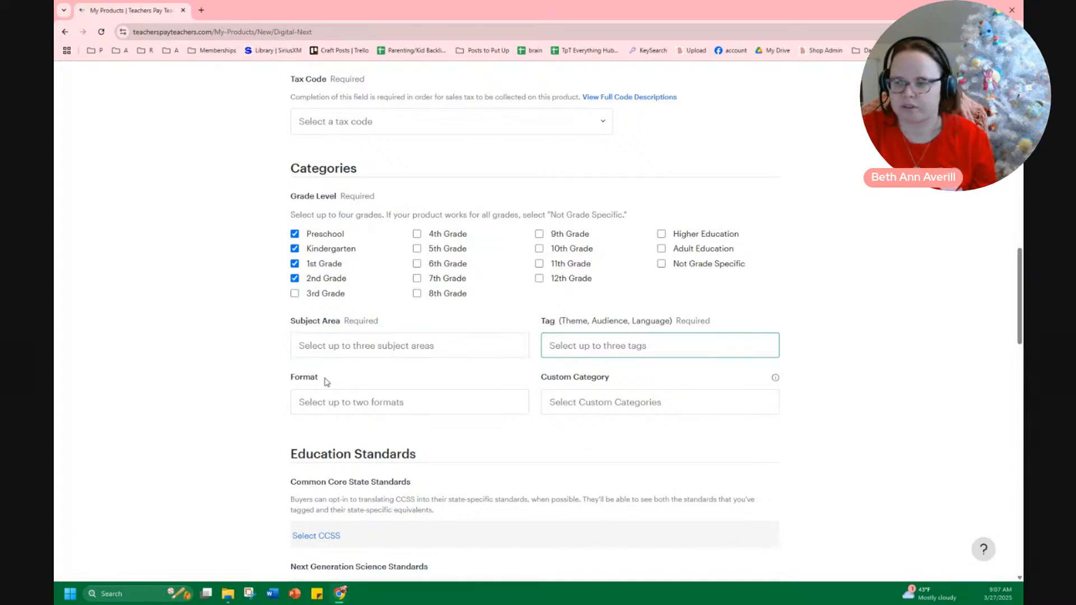
Set the product's formats to PDF and eBook under Categories.
{"action": "left_click", "coordinate": [332, 401]}
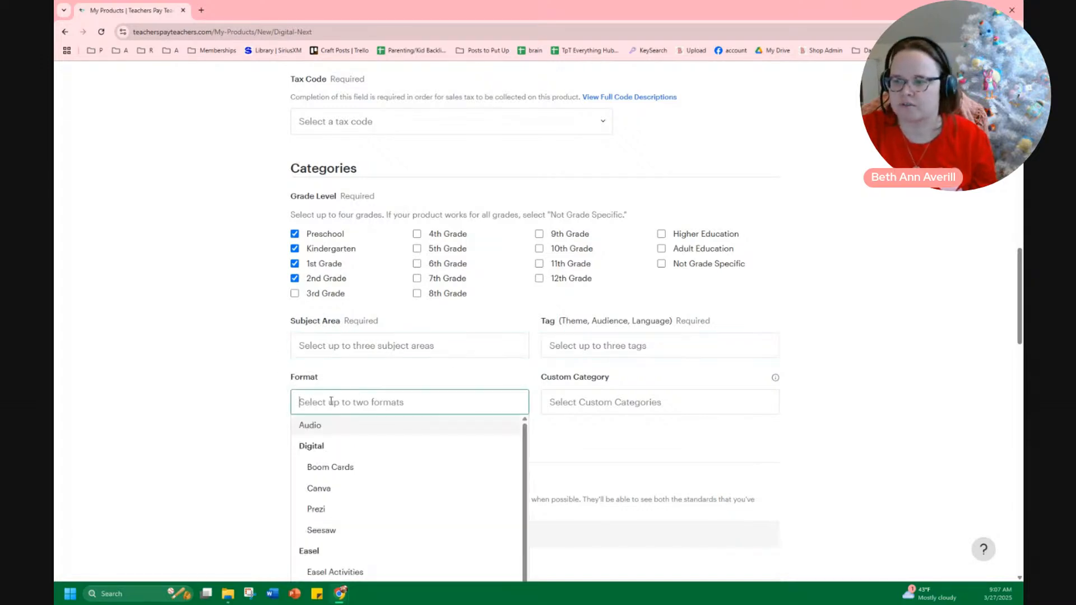
{"action": "left_click", "coordinate": [249, 371]}
{"action": "scroll", "coordinate": [202, 394], "scroll_direction": "down", "scroll_amount": 3}
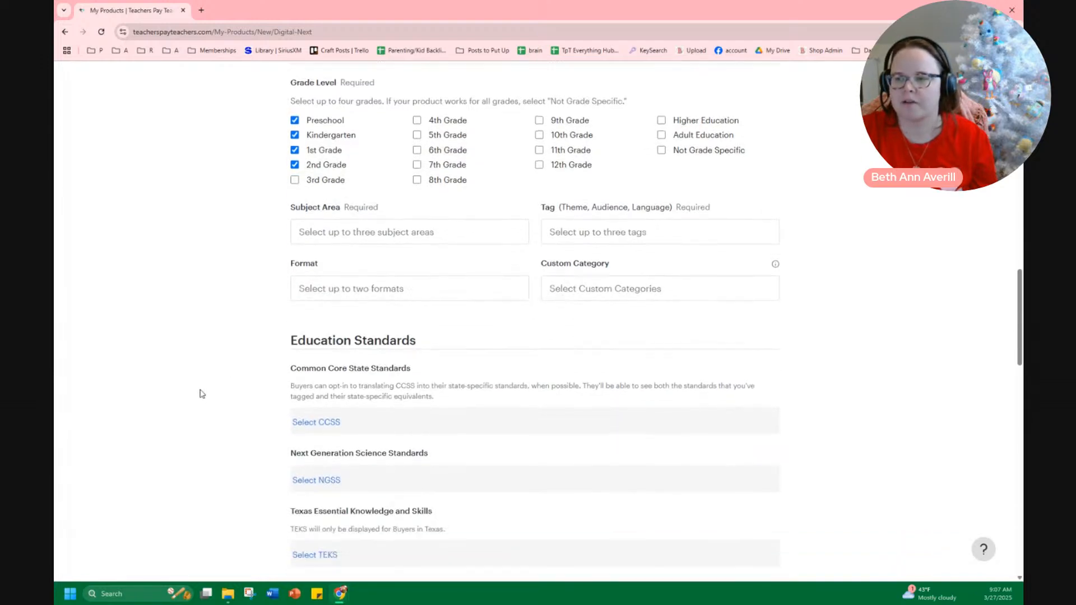
{"action": "left_click", "coordinate": [308, 251]}
{"action": "scroll", "coordinate": [359, 388], "scroll_direction": "down", "scroll_amount": 3}
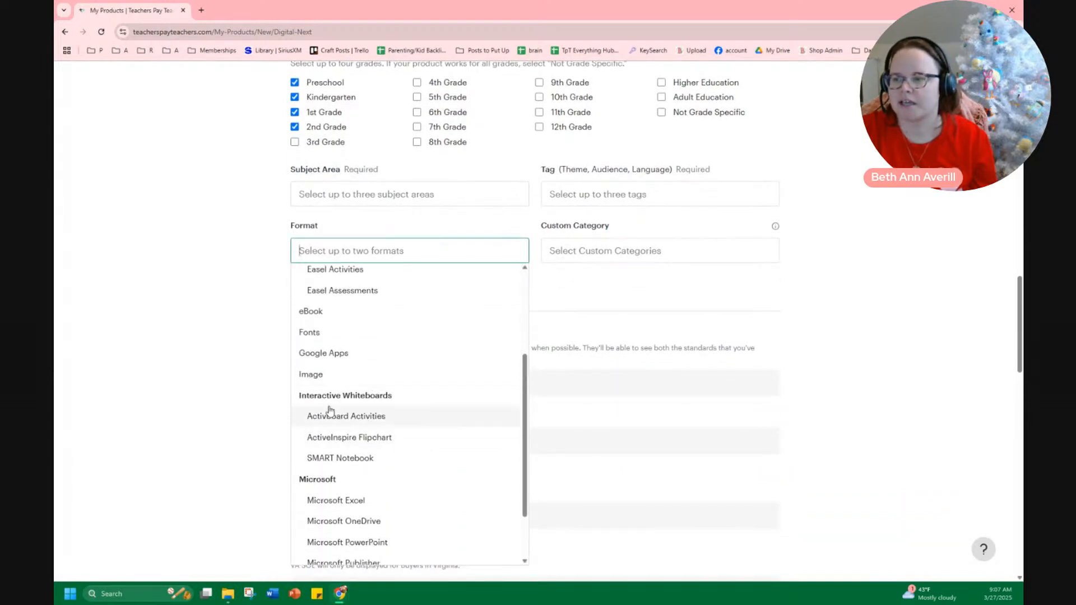
{"action": "scroll", "coordinate": [375, 503], "scroll_direction": "down", "scroll_amount": 4}
{"action": "left_click", "coordinate": [333, 483]}
{"action": "scroll", "coordinate": [370, 348], "scroll_direction": "up", "scroll_amount": 2}
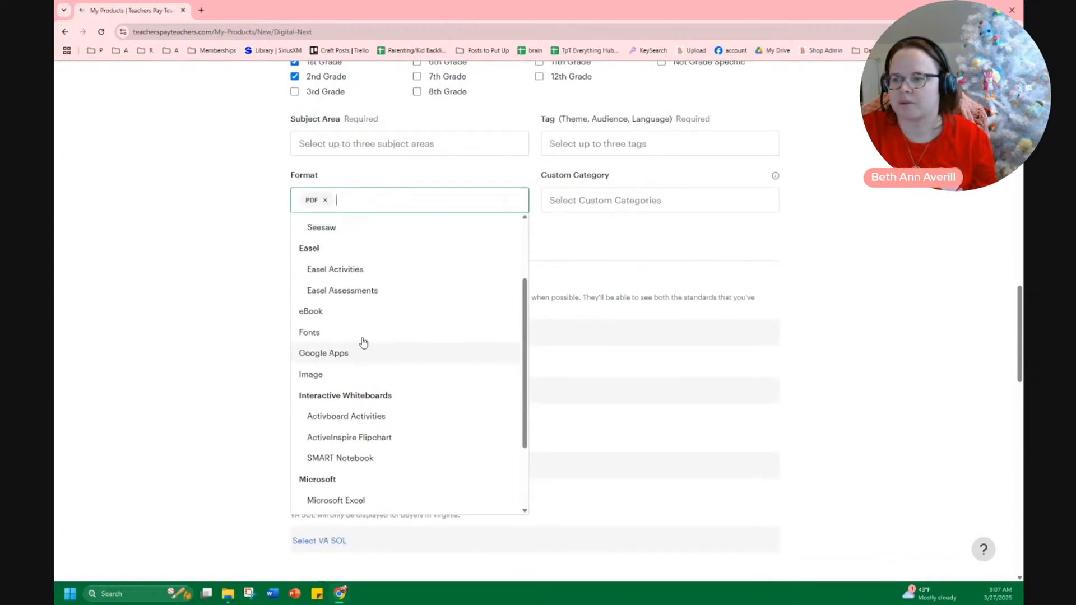
{"action": "left_click", "coordinate": [308, 312]}
{"action": "scroll", "coordinate": [421, 403], "scroll_direction": "down", "scroll_amount": 5}
{"action": "left_click", "coordinate": [227, 365]}
Examine the Subject Area options from Art through World Languages without selecting any, and close the list.
{"action": "scroll", "coordinate": [255, 367], "scroll_direction": "up", "scroll_amount": 8}
{"action": "left_click", "coordinate": [401, 396]}
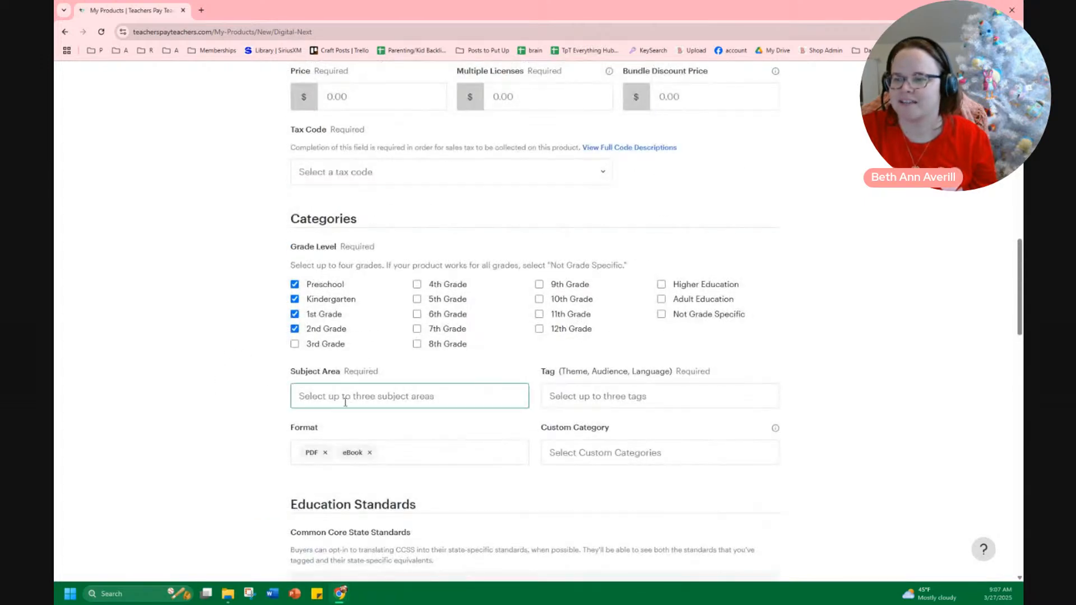
{"action": "scroll", "coordinate": [214, 351], "scroll_direction": "down", "scroll_amount": 2}
{"action": "scroll", "coordinate": [219, 342], "scroll_direction": "down", "scroll_amount": 1}
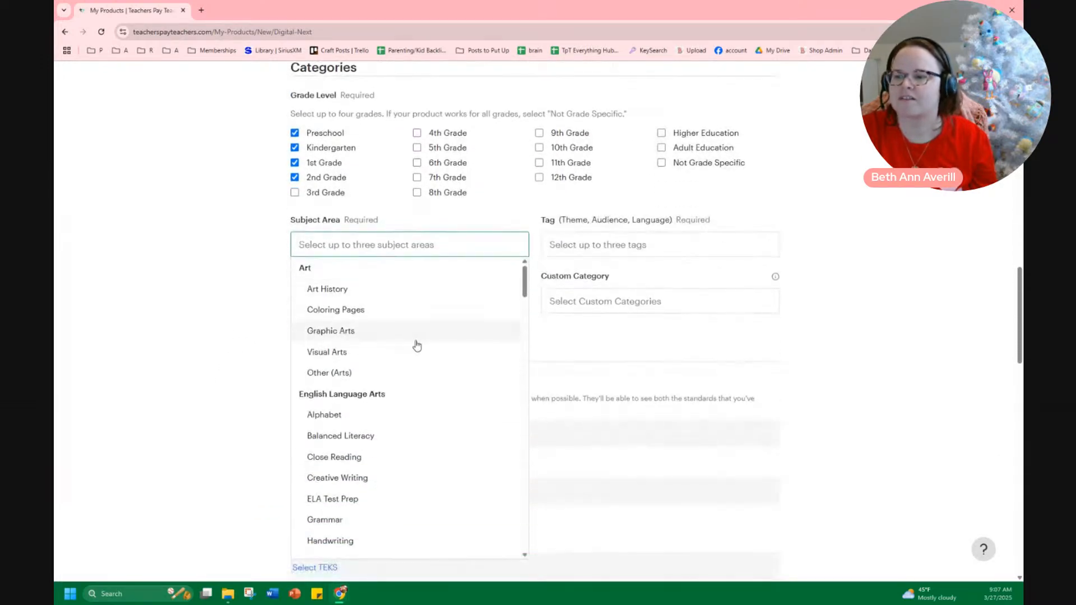
{"action": "scroll", "coordinate": [307, 356], "scroll_direction": "down", "scroll_amount": 1}
{"action": "scroll", "coordinate": [353, 465], "scroll_direction": "down", "scroll_amount": 1}
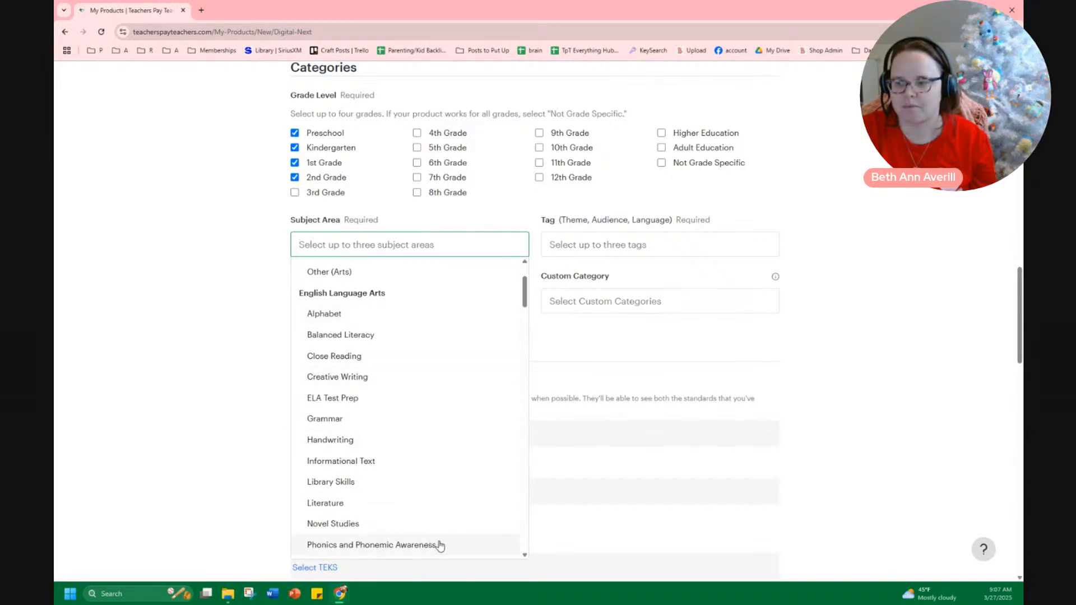
{"action": "scroll", "coordinate": [411, 527], "scroll_direction": "down", "scroll_amount": 3}
{"action": "scroll", "coordinate": [349, 418], "scroll_direction": "up", "scroll_amount": 4}
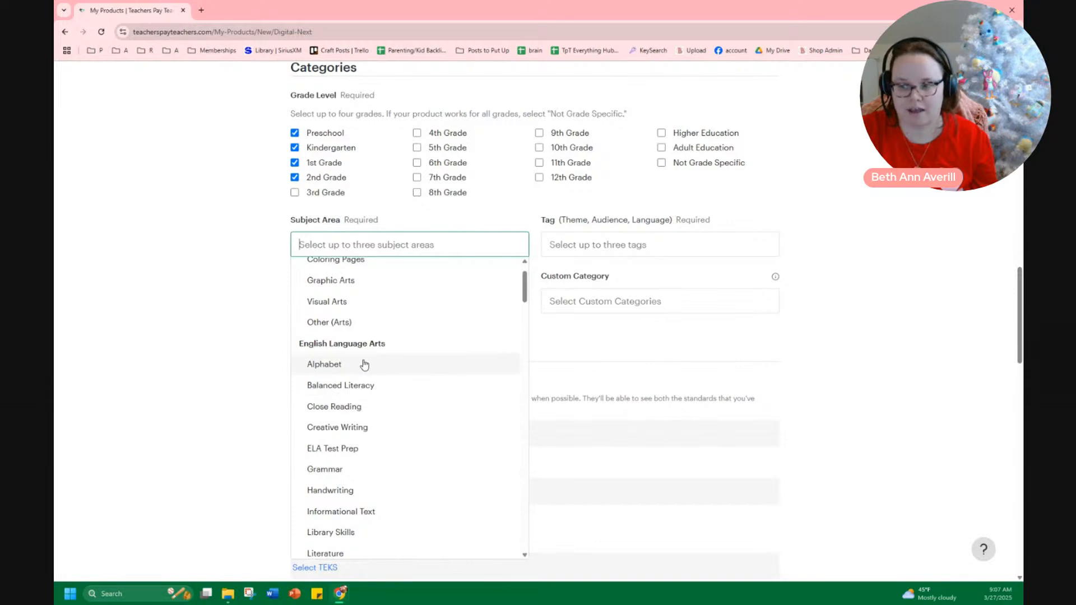
{"action": "scroll", "coordinate": [391, 424], "scroll_direction": "down", "scroll_amount": 3}
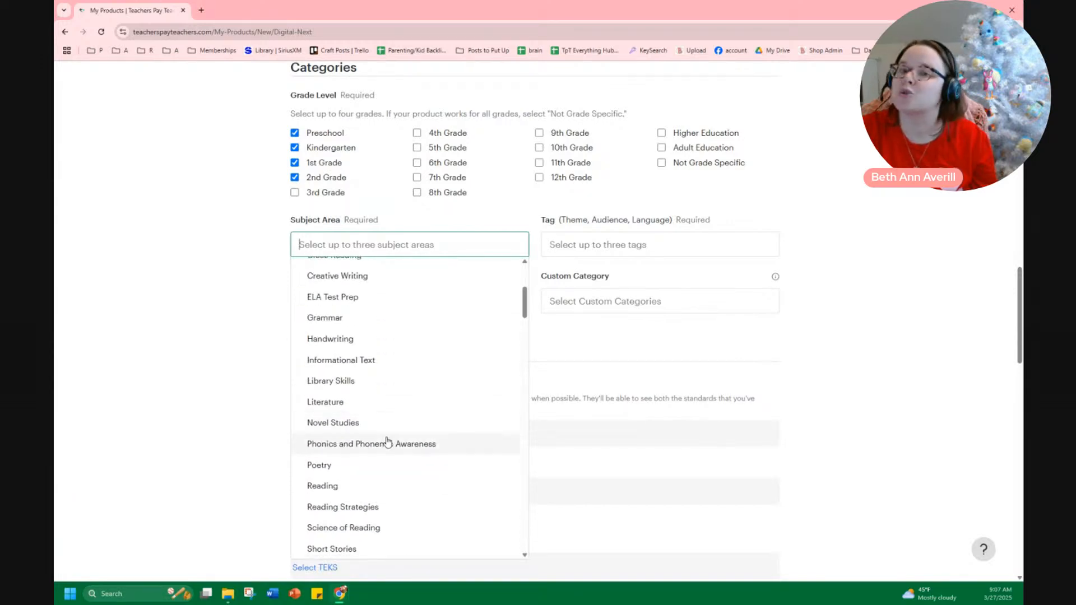
{"action": "scroll", "coordinate": [395, 466], "scroll_direction": "down", "scroll_amount": 3}
{"action": "scroll", "coordinate": [329, 435], "scroll_direction": "down", "scroll_amount": 2}
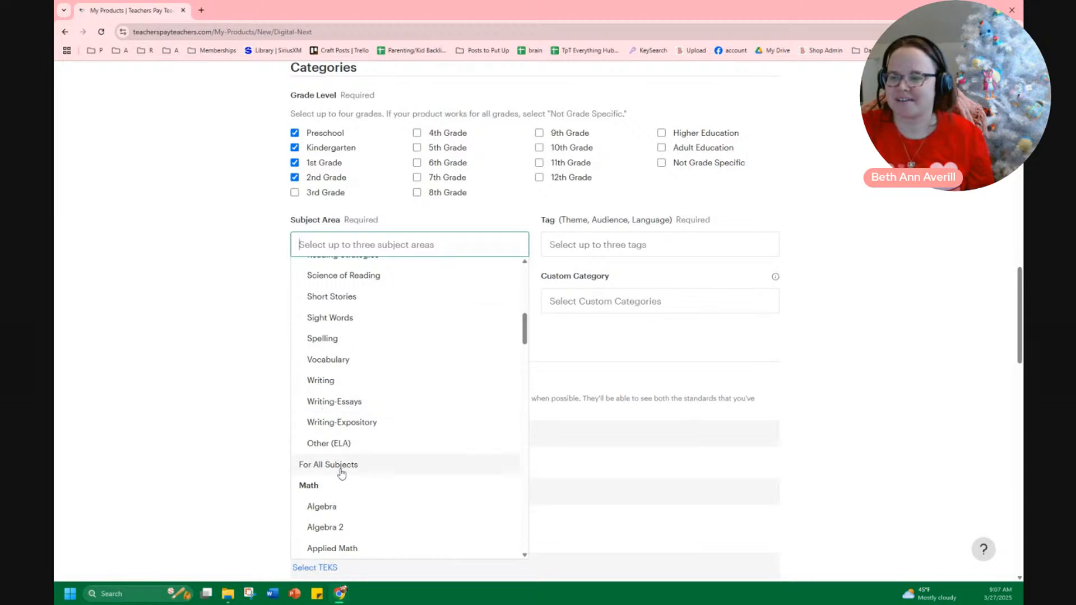
{"action": "scroll", "coordinate": [344, 465], "scroll_direction": "down", "scroll_amount": 3}
{"action": "scroll", "coordinate": [324, 440], "scroll_direction": "down", "scroll_amount": 1}
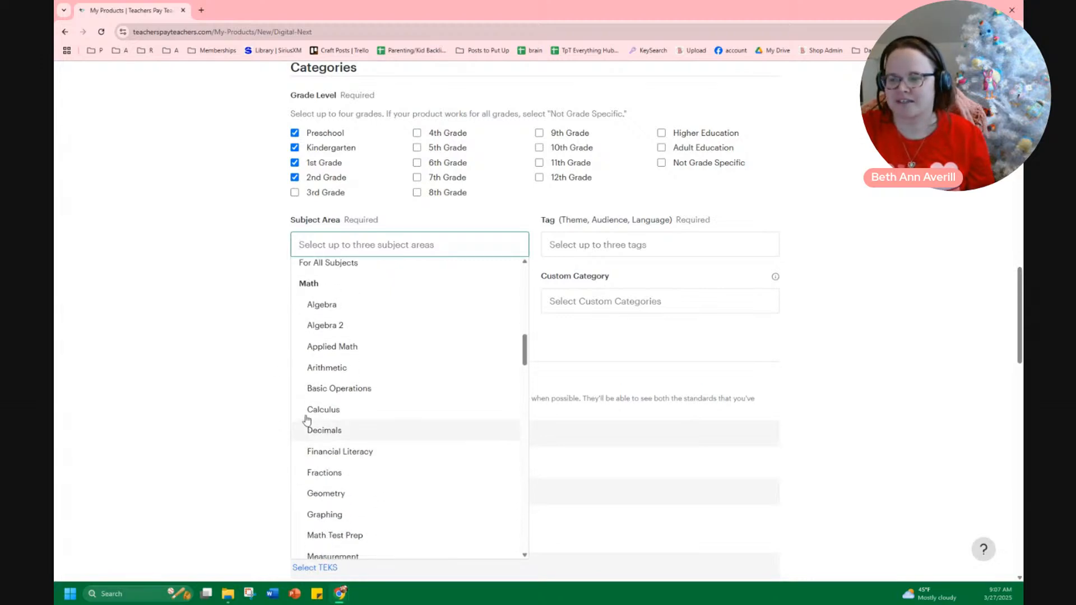
{"action": "scroll", "coordinate": [398, 497], "scroll_direction": "down", "scroll_amount": 5}
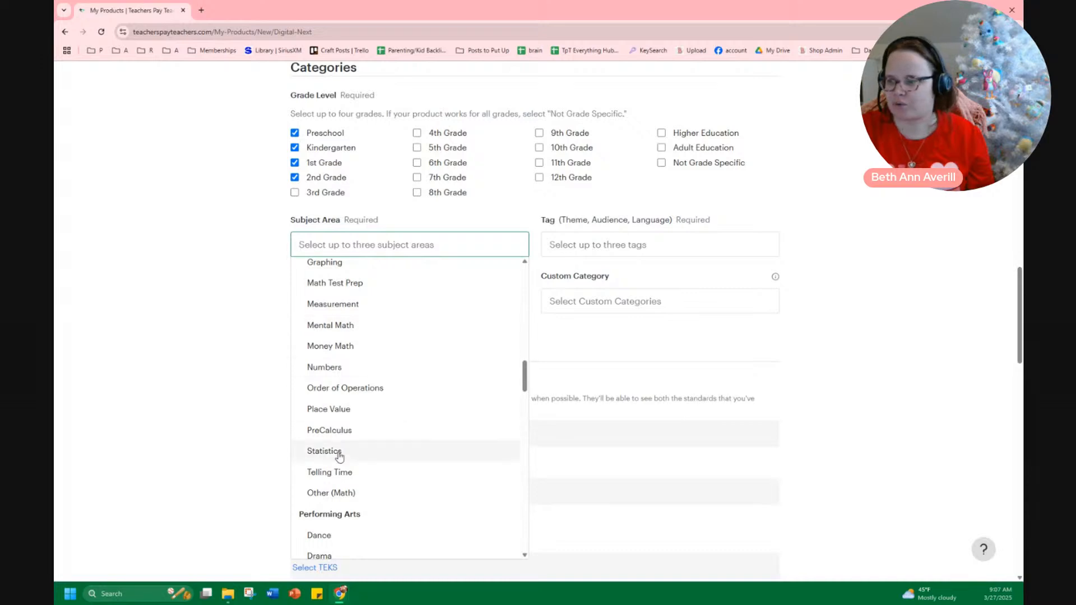
{"action": "scroll", "coordinate": [372, 473], "scroll_direction": "down", "scroll_amount": 4}
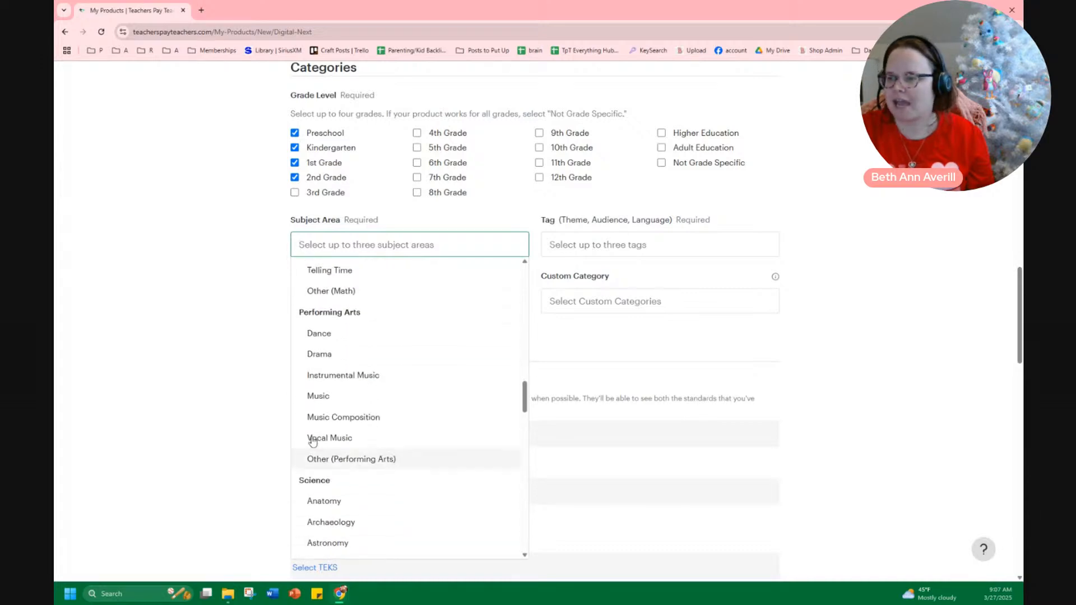
{"action": "scroll", "coordinate": [359, 457], "scroll_direction": "down", "scroll_amount": 10}
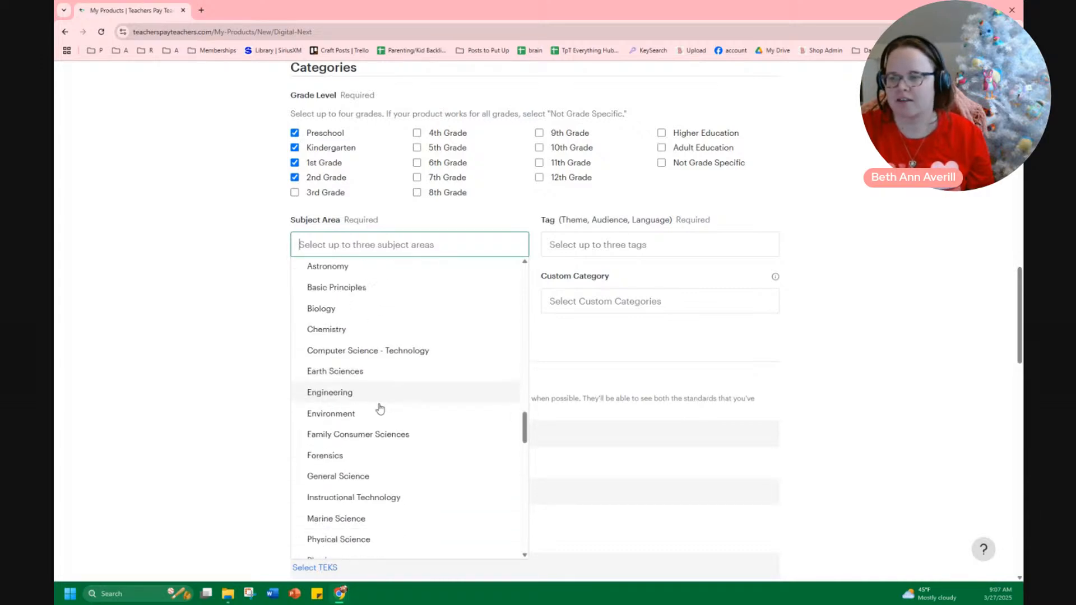
{"action": "scroll", "coordinate": [359, 449], "scroll_direction": "down", "scroll_amount": 6}
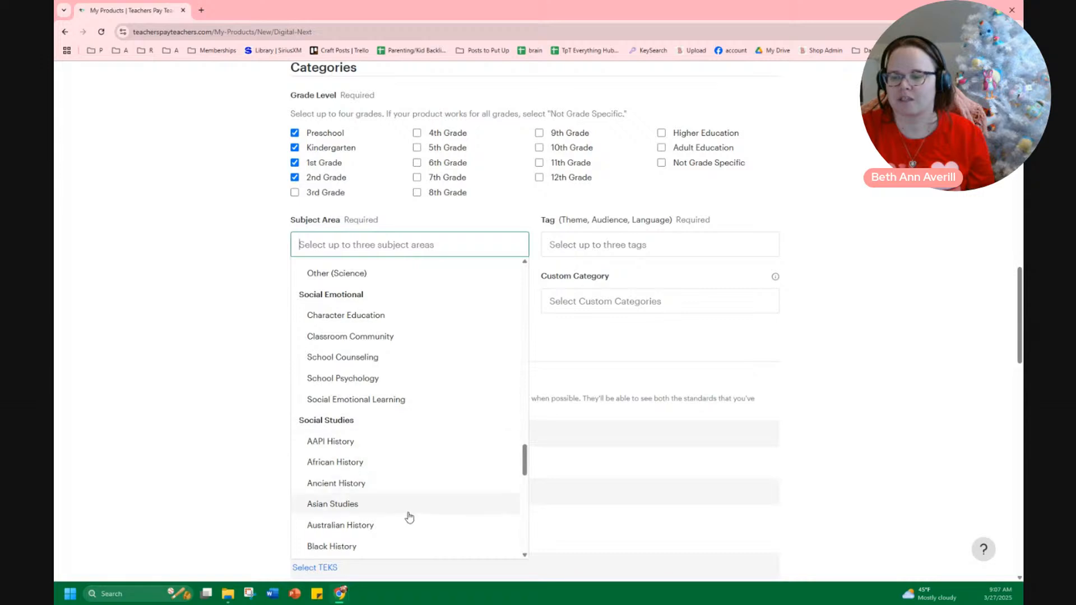
{"action": "scroll", "coordinate": [391, 394], "scroll_direction": "down", "scroll_amount": 5}
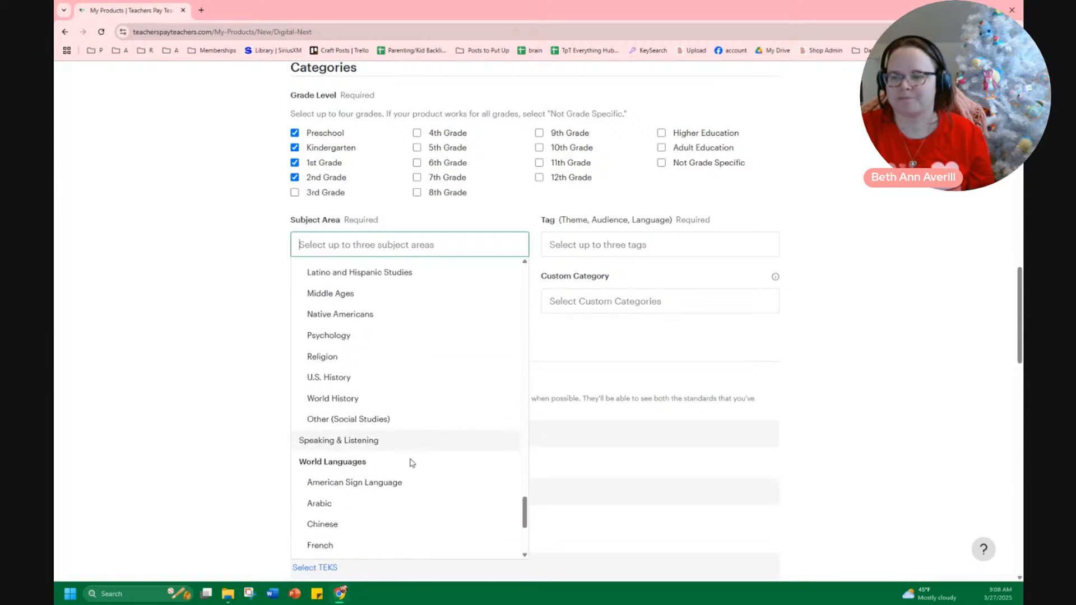
{"action": "scroll", "coordinate": [421, 488], "scroll_direction": "down", "scroll_amount": 3}
{"action": "scroll", "coordinate": [420, 489], "scroll_direction": "down", "scroll_amount": 3}
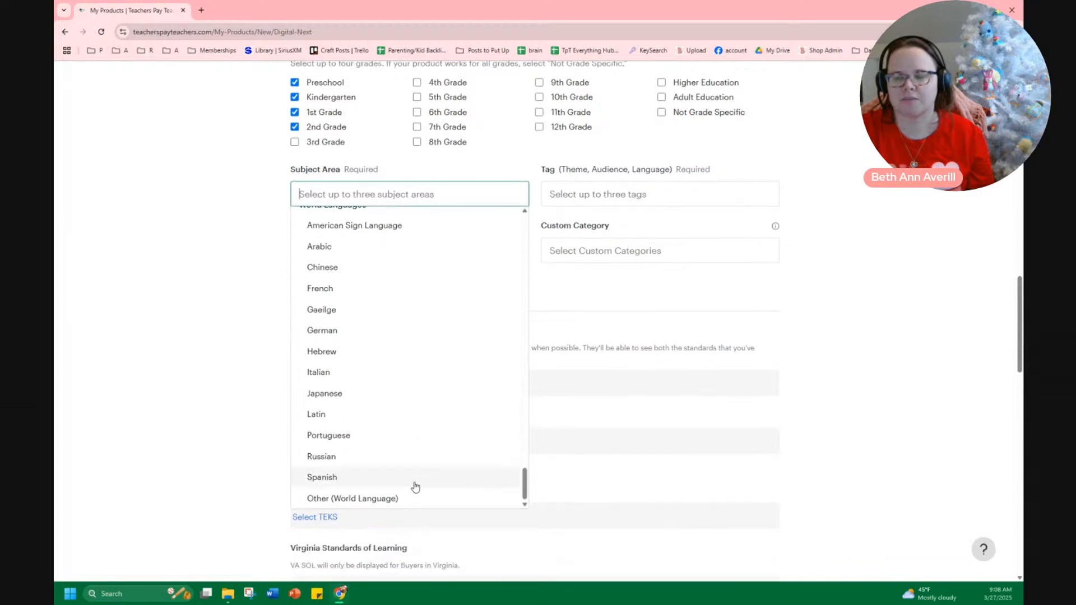
{"action": "scroll", "coordinate": [575, 366], "scroll_direction": "up", "scroll_amount": 2}
{"action": "left_click", "coordinate": [558, 393]}
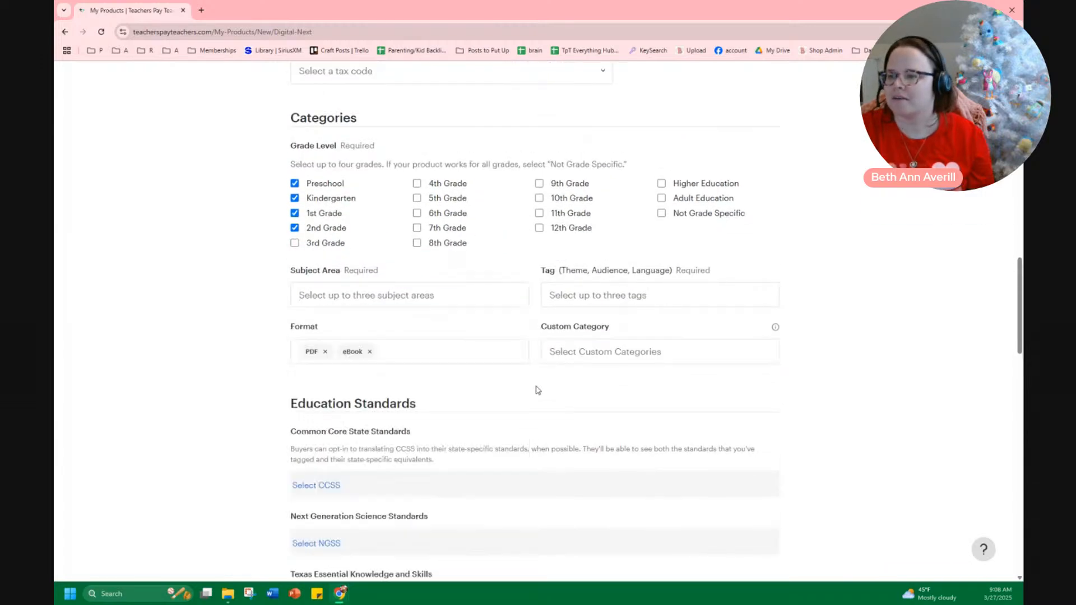
Add Art History, Coloring Pages, Graphic Arts and Visual Arts as the product's subject areas.
{"action": "left_click", "coordinate": [356, 295]}
{"action": "left_click", "coordinate": [355, 338]}
{"action": "left_click", "coordinate": [356, 338]}
{"action": "left_click", "coordinate": [355, 338]}
{"action": "left_click", "coordinate": [355, 339]}
{"action": "left_click", "coordinate": [234, 335]}
{"action": "left_click_drag", "start_coordinate": [355, 337], "coordinate": [450, 333]}
Examine the Tag options under Audience, Individualized Learning, Language, and Programs & Methods without choosing any.
{"action": "left_click", "coordinate": [603, 298]}
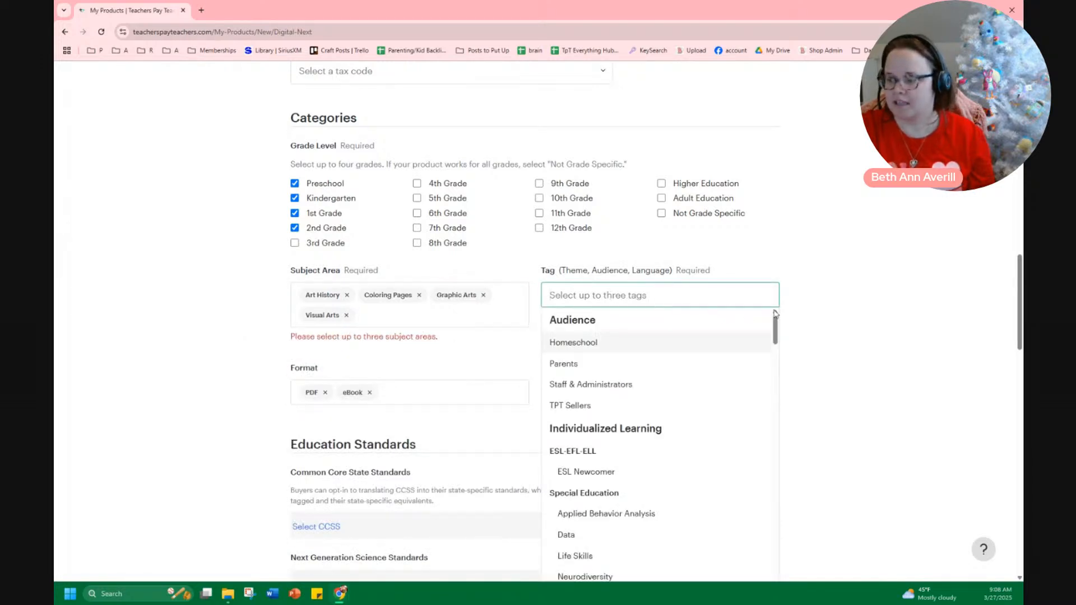
{"action": "scroll", "coordinate": [816, 288], "scroll_direction": "down", "scroll_amount": 3}
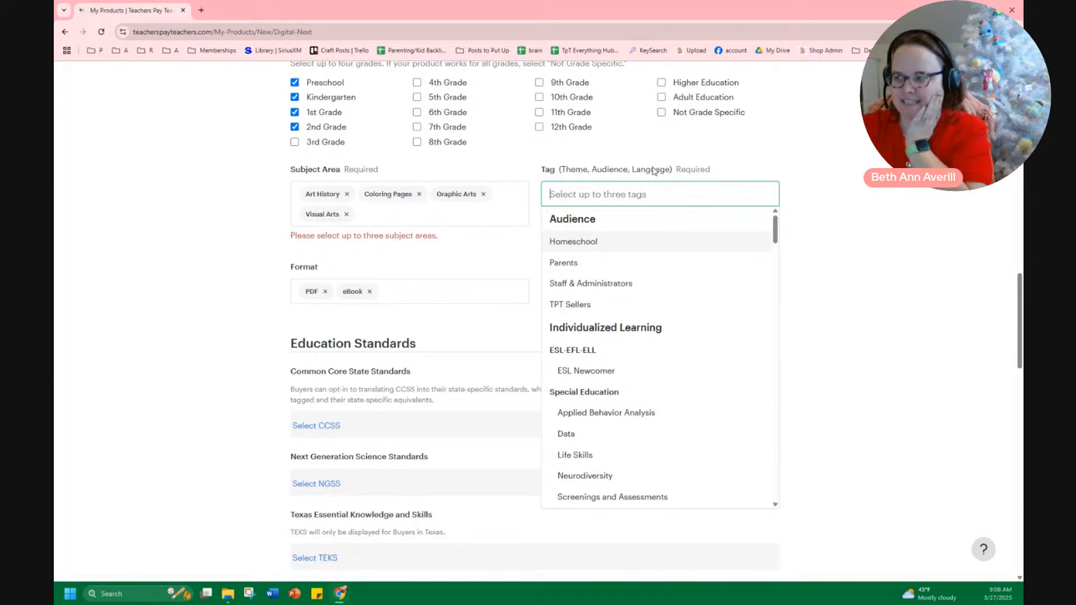
{"action": "scroll", "coordinate": [665, 420], "scroll_direction": "down", "scroll_amount": 7}
{"action": "scroll", "coordinate": [677, 447], "scroll_direction": "up", "scroll_amount": 7}
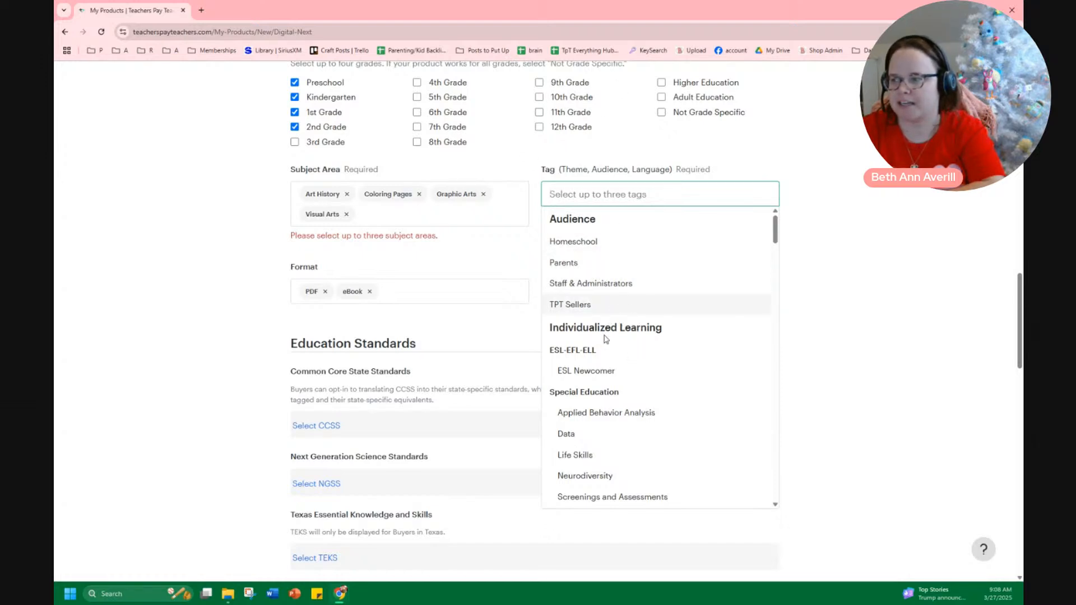
{"action": "scroll", "coordinate": [605, 342], "scroll_direction": "down", "scroll_amount": 7}
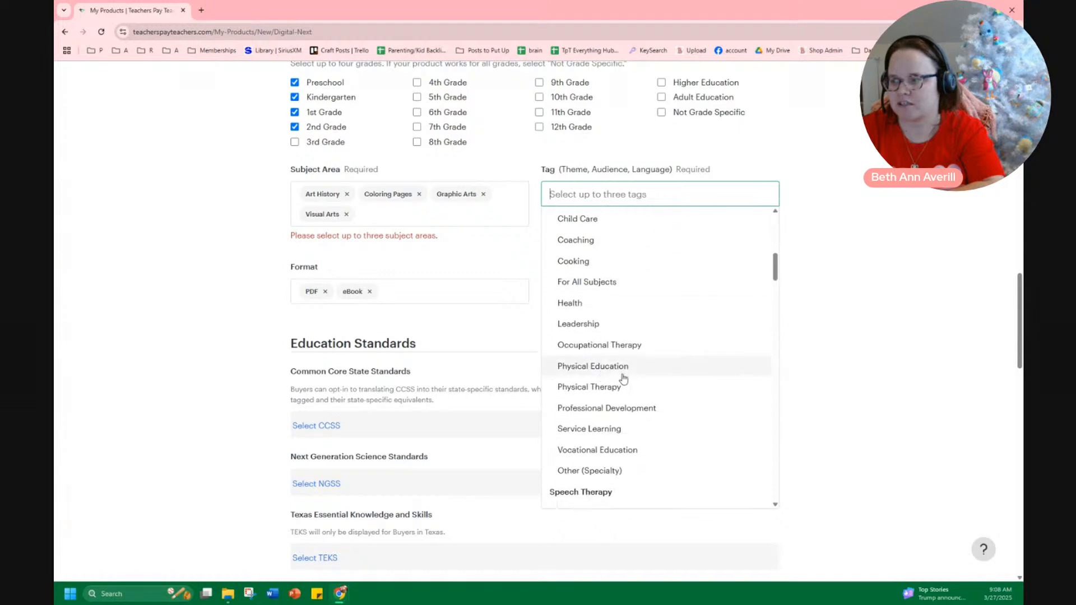
{"action": "scroll", "coordinate": [615, 379], "scroll_direction": "down", "scroll_amount": 3}
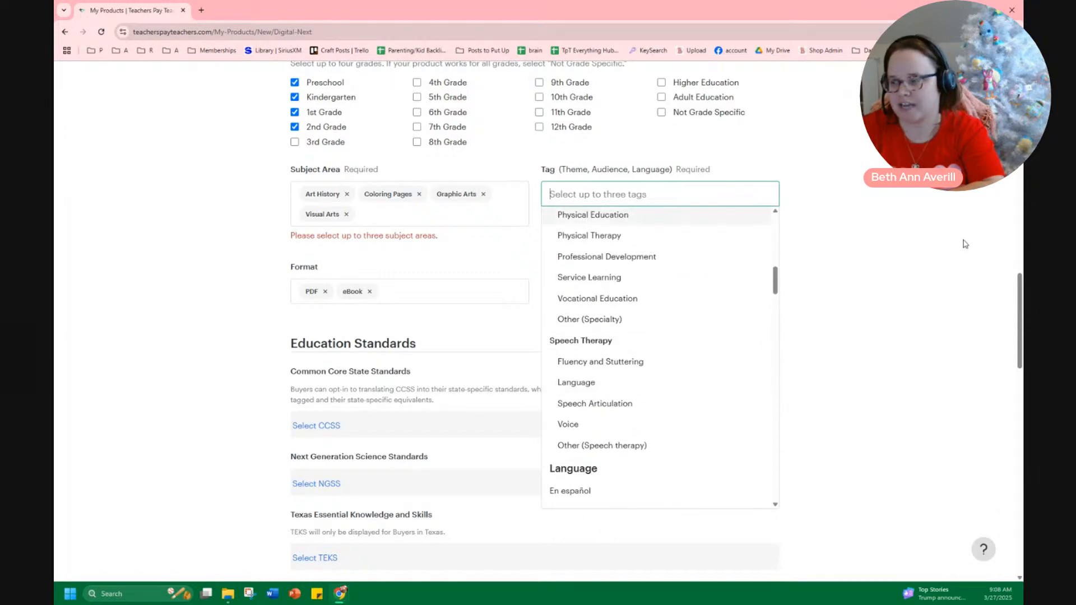
{"action": "scroll", "coordinate": [647, 360], "scroll_direction": "down", "scroll_amount": 4}
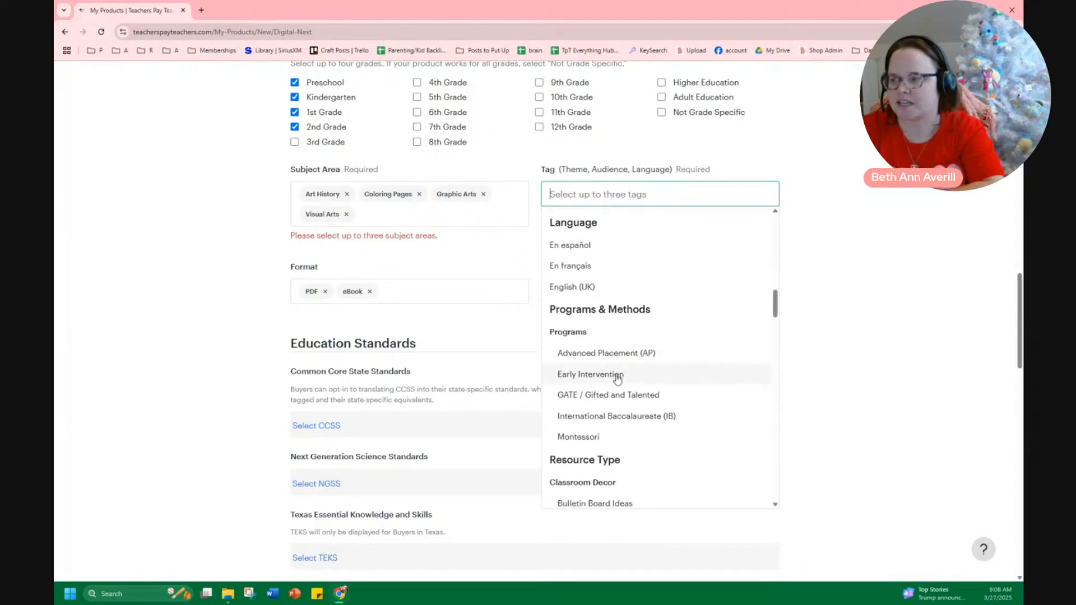
Review the Resource Type tags from Classroom Decor through Teacher Tools without choosing any.
{"action": "scroll", "coordinate": [618, 379], "scroll_direction": "down", "scroll_amount": 2}
{"action": "scroll", "coordinate": [637, 375], "scroll_direction": "down", "scroll_amount": 3}
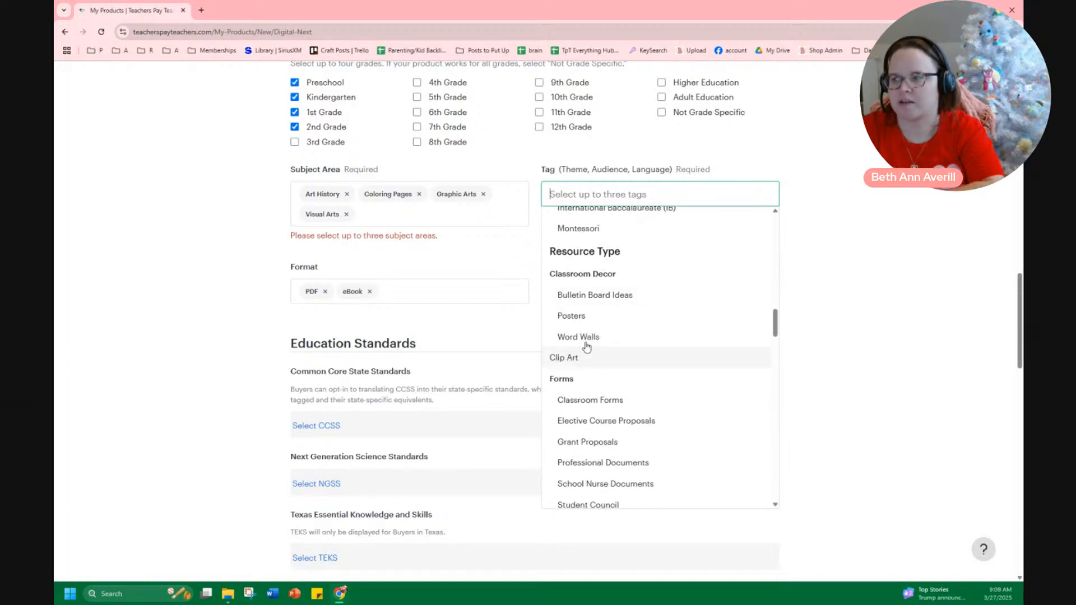
{"action": "scroll", "coordinate": [637, 360], "scroll_direction": "down", "scroll_amount": 2}
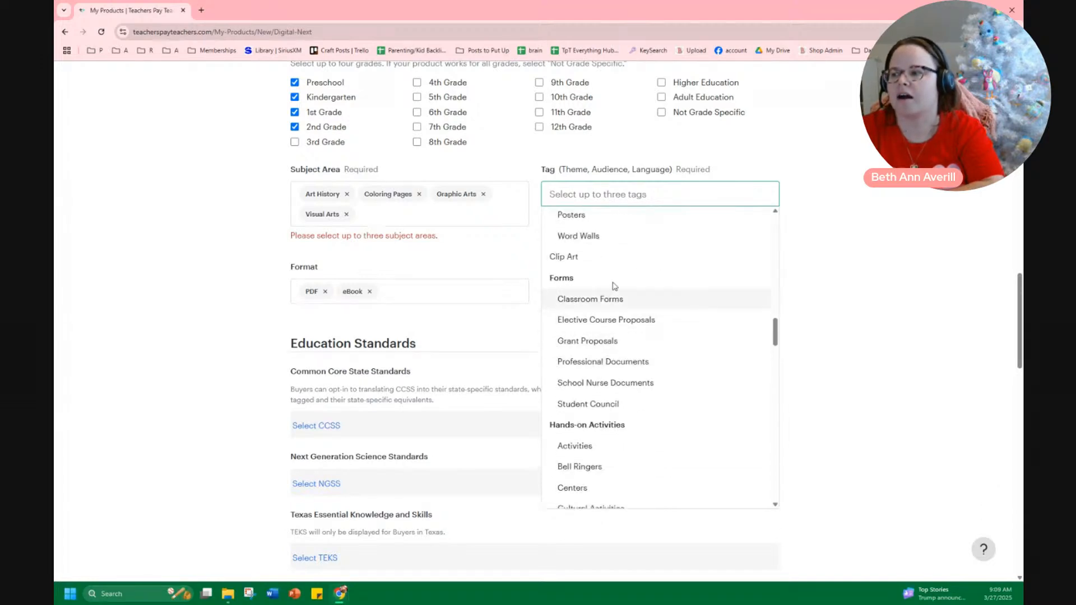
{"action": "scroll", "coordinate": [647, 409], "scroll_direction": "down", "scroll_amount": 3}
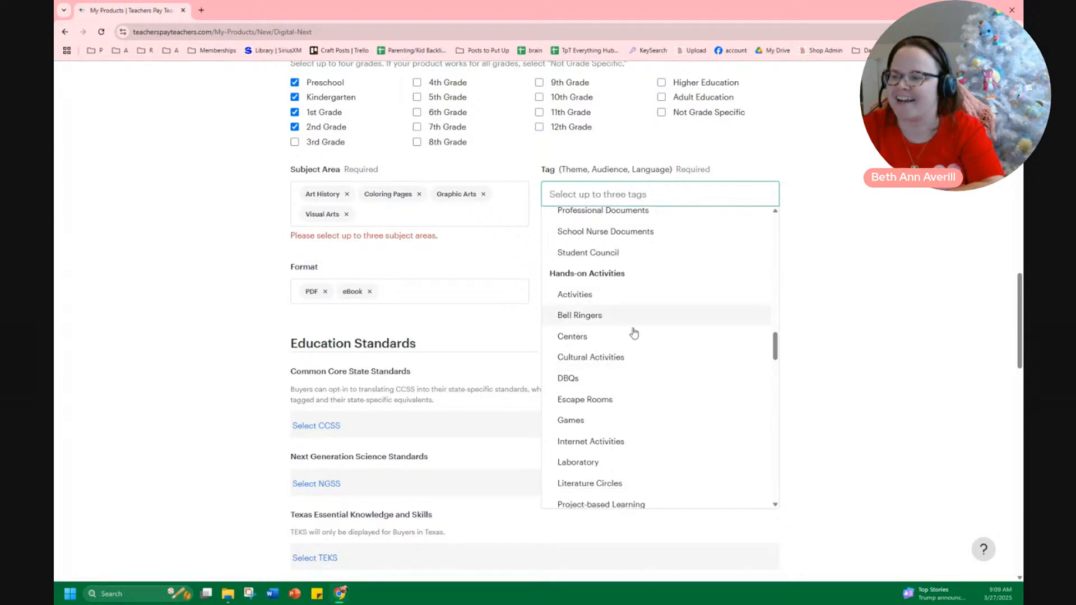
{"action": "scroll", "coordinate": [629, 319], "scroll_direction": "down", "scroll_amount": 1}
{"action": "scroll", "coordinate": [661, 346], "scroll_direction": "down", "scroll_amount": 1}
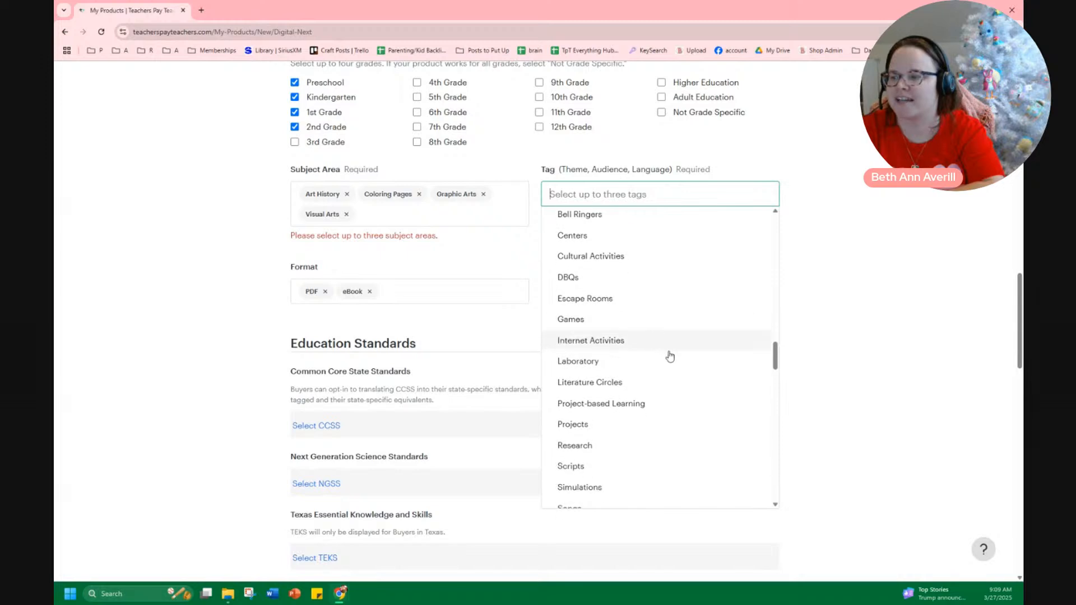
{"action": "scroll", "coordinate": [628, 348], "scroll_direction": "down", "scroll_amount": 1}
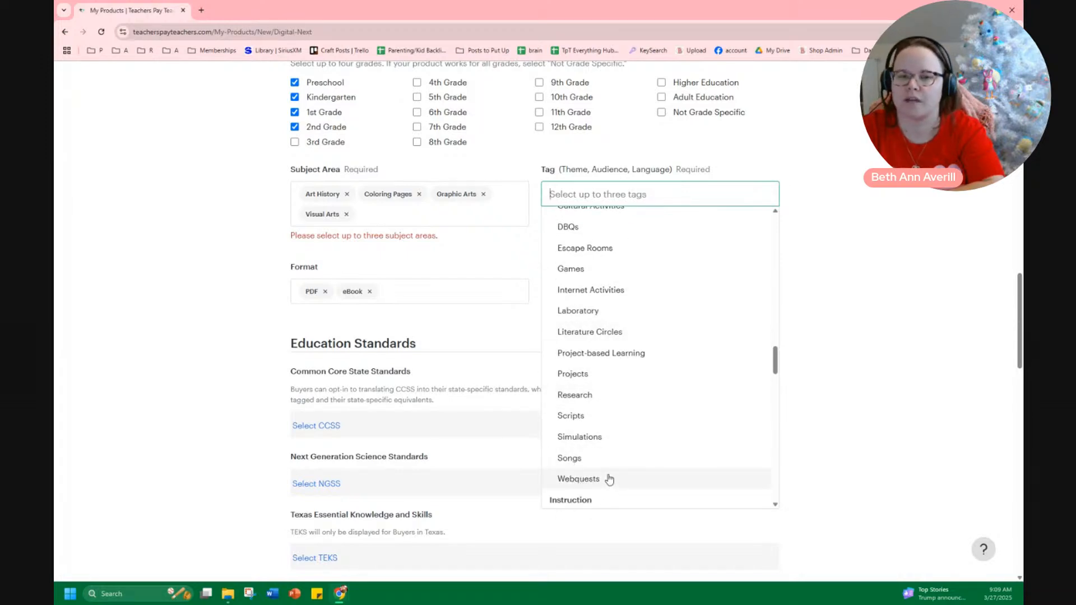
{"action": "scroll", "coordinate": [644, 399], "scroll_direction": "down", "scroll_amount": 3}
{"action": "scroll", "coordinate": [648, 359], "scroll_direction": "down", "scroll_amount": 3}
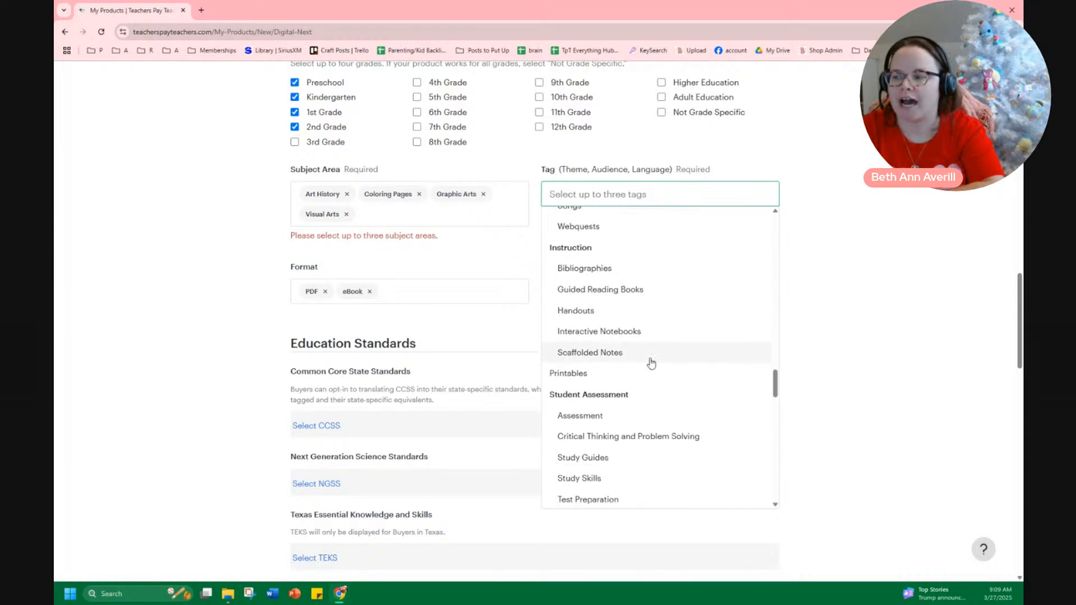
{"action": "scroll", "coordinate": [639, 321], "scroll_direction": "down", "scroll_amount": 3}
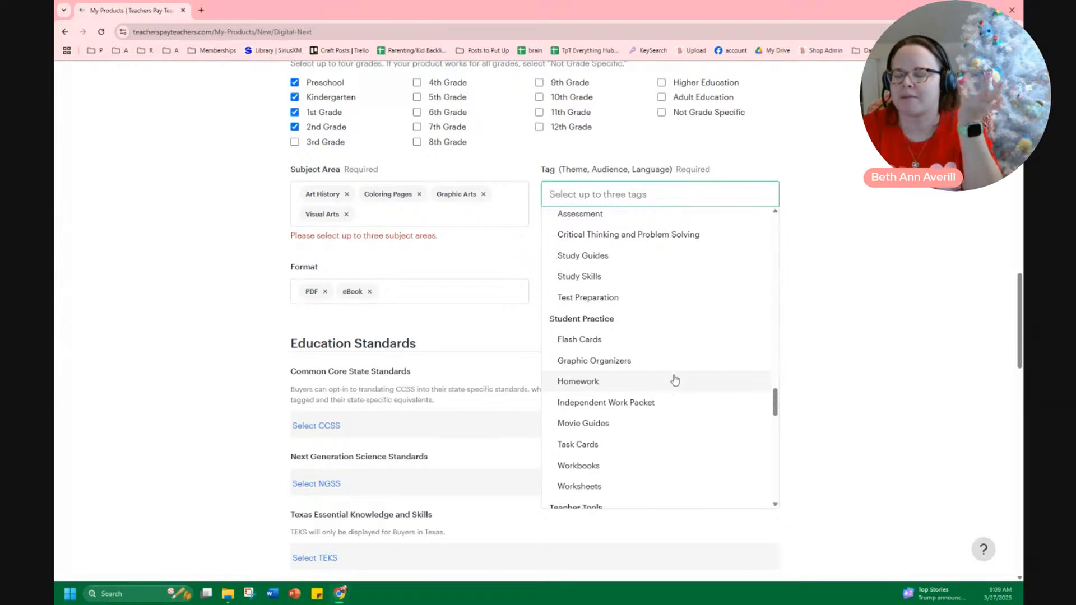
{"action": "scroll", "coordinate": [671, 385], "scroll_direction": "down", "scroll_amount": 2}
{"action": "scroll", "coordinate": [651, 359], "scroll_direction": "up", "scroll_amount": 1}
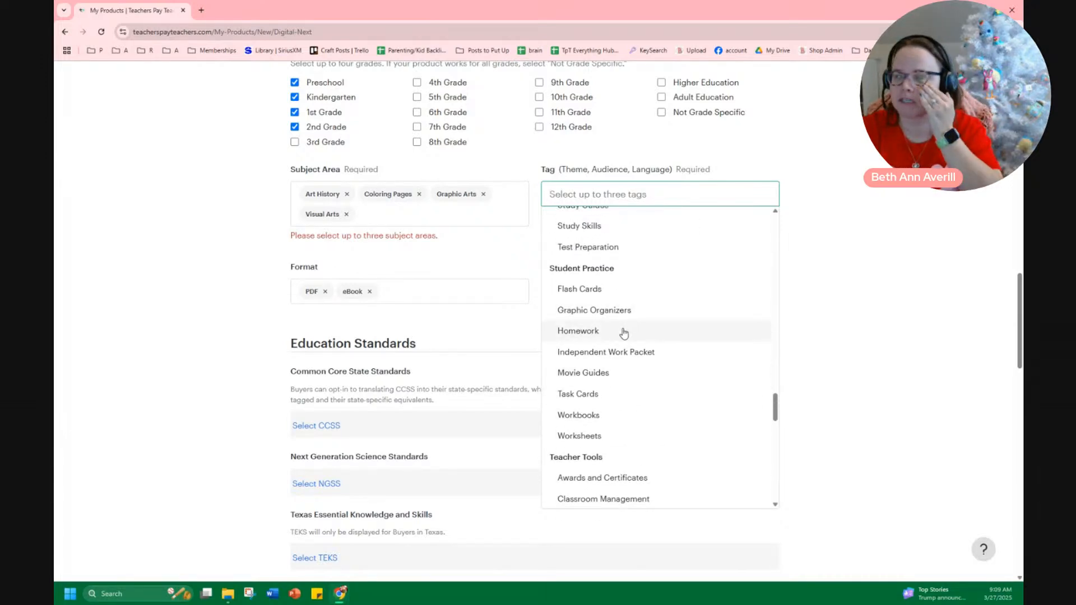
{"action": "scroll", "coordinate": [631, 353], "scroll_direction": "down", "scroll_amount": 4}
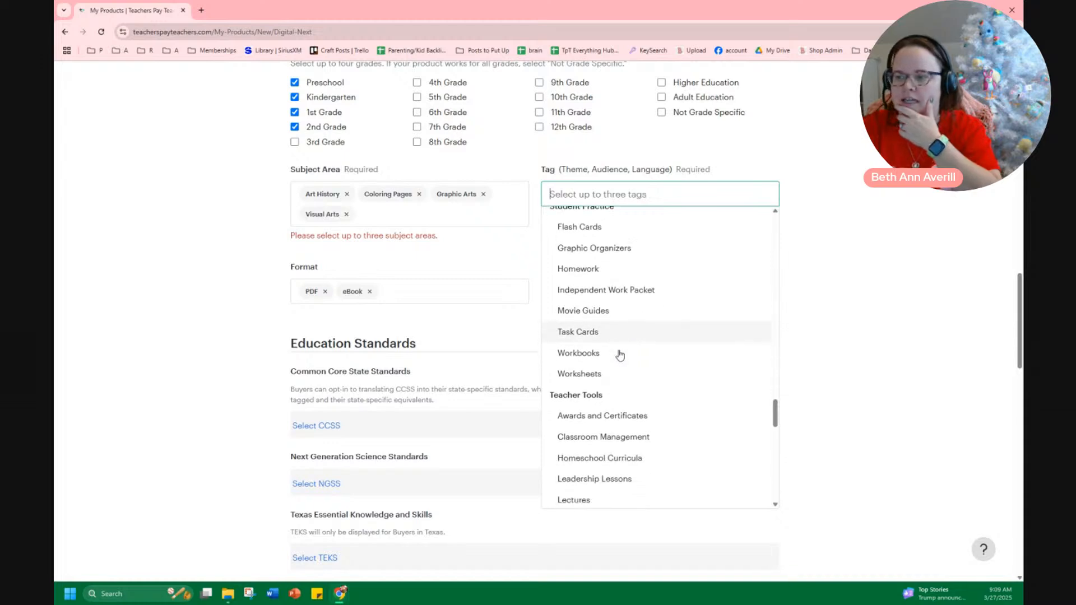
{"action": "scroll", "coordinate": [670, 333], "scroll_direction": "down", "scroll_amount": 3}
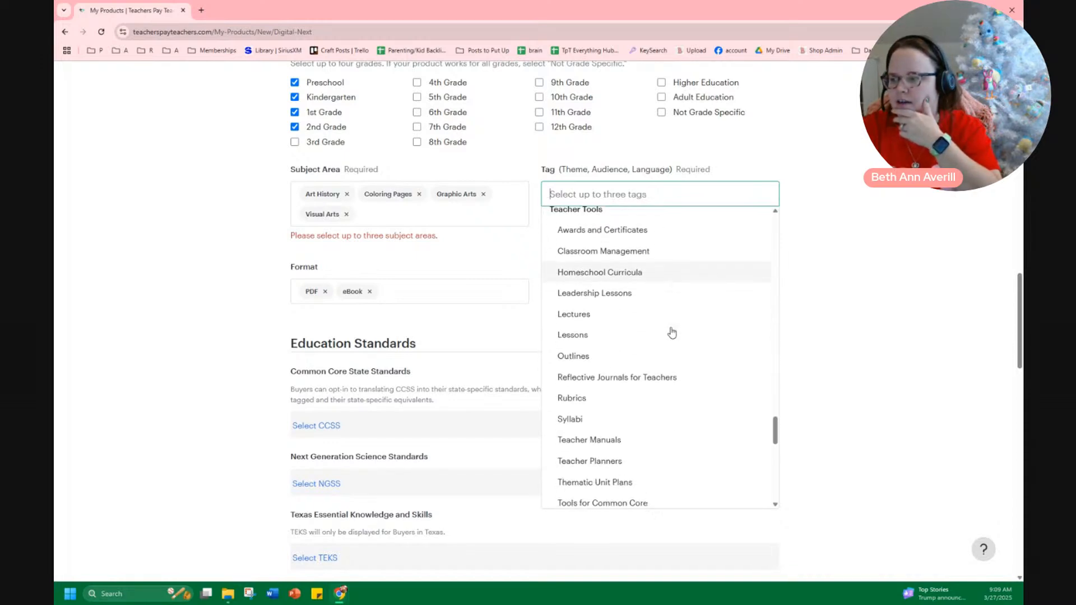
{"action": "scroll", "coordinate": [667, 333], "scroll_direction": "down", "scroll_amount": 1}
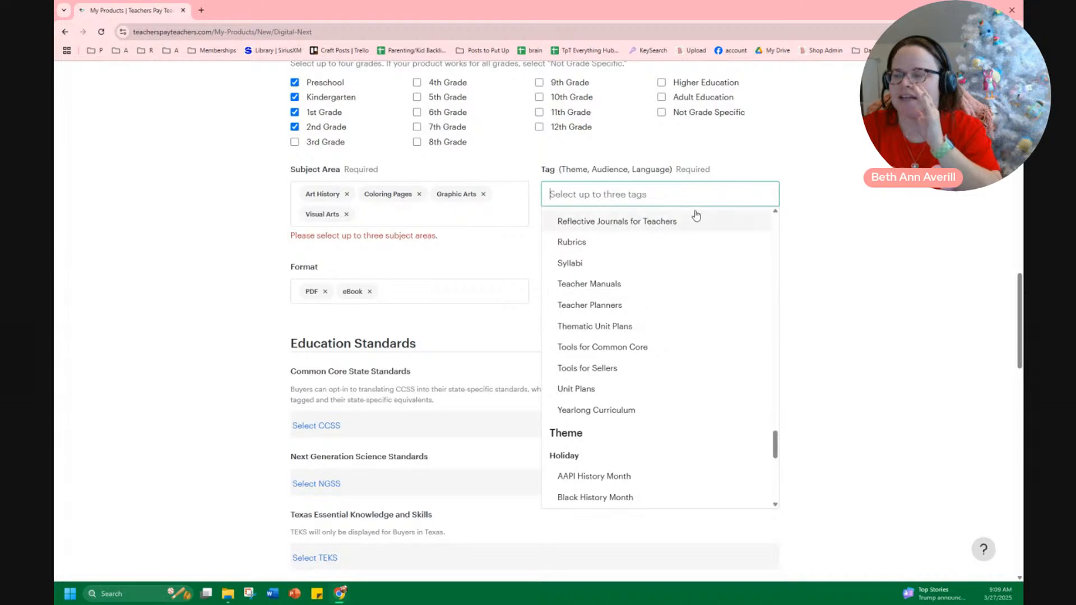
Check the Holiday and Seasonal tags under Theme.
{"action": "scroll", "coordinate": [703, 317], "scroll_direction": "down", "scroll_amount": 2}
{"action": "scroll", "coordinate": [700, 318], "scroll_direction": "down", "scroll_amount": 1}
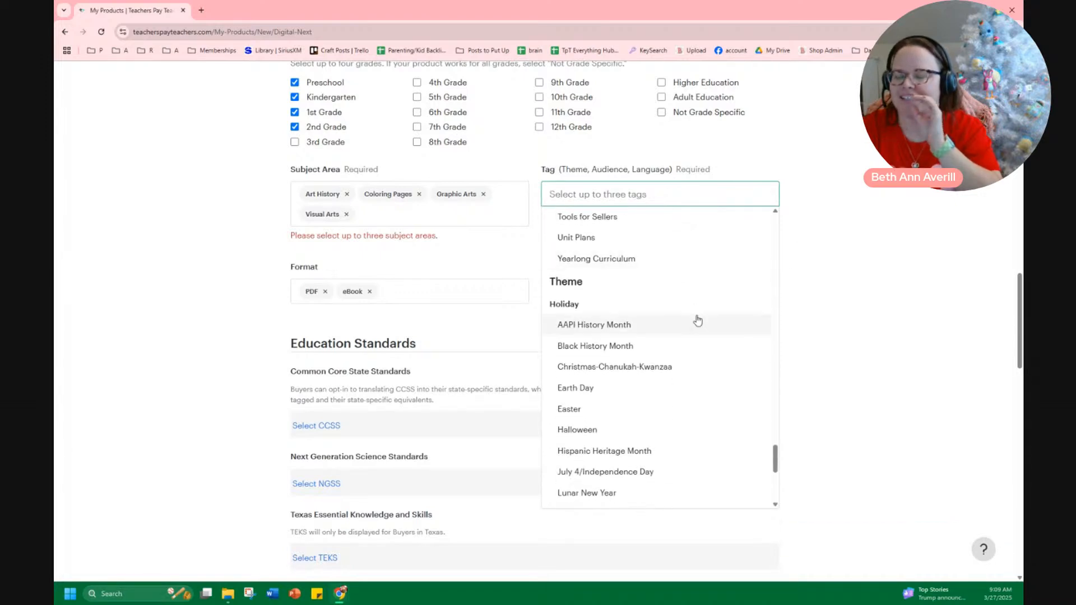
{"action": "scroll", "coordinate": [698, 320], "scroll_direction": "down", "scroll_amount": 3}
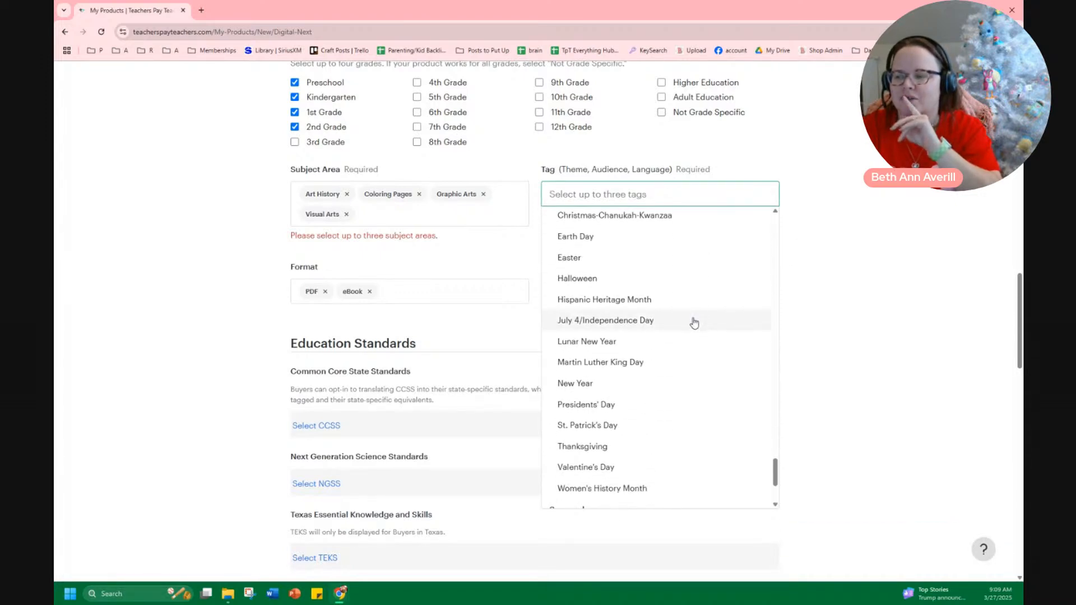
{"action": "scroll", "coordinate": [694, 323], "scroll_direction": "down", "scroll_amount": 3}
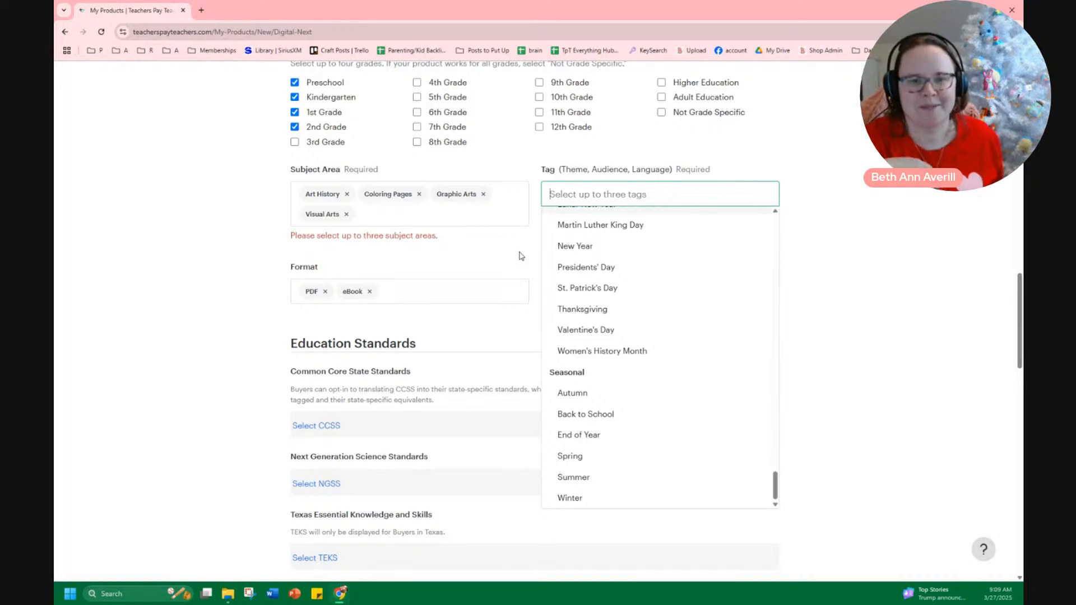
Recheck the Student Practice, Instruction and Hands-on Activities tags, and close the Tag list without choosing any.
{"action": "scroll", "coordinate": [730, 416], "scroll_direction": "up", "scroll_amount": 10}
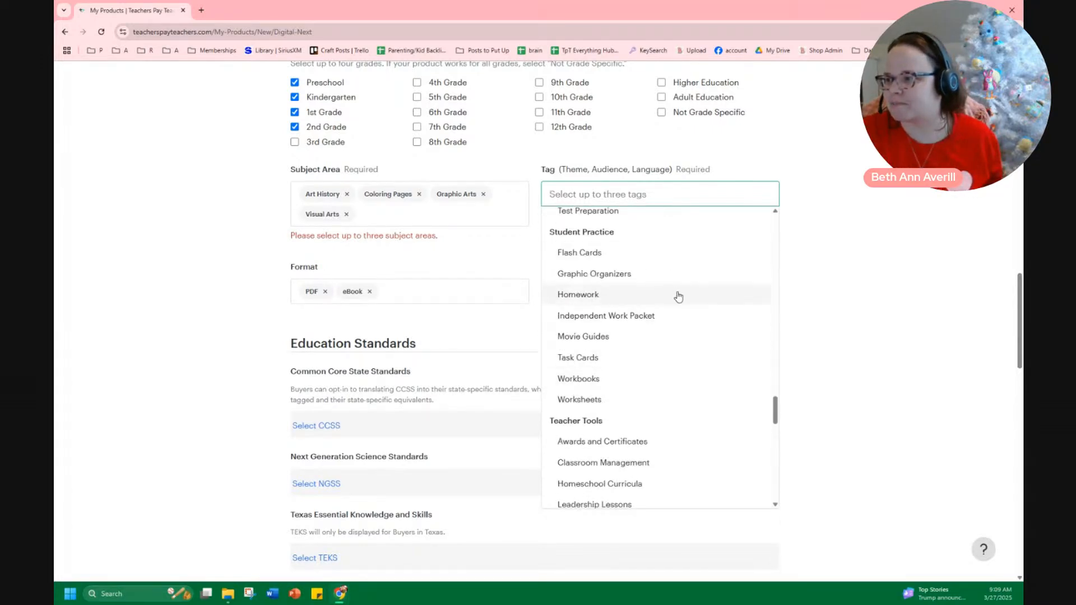
{"action": "scroll", "coordinate": [689, 402], "scroll_direction": "up", "scroll_amount": 3}
{"action": "scroll", "coordinate": [686, 402], "scroll_direction": "up", "scroll_amount": 7}
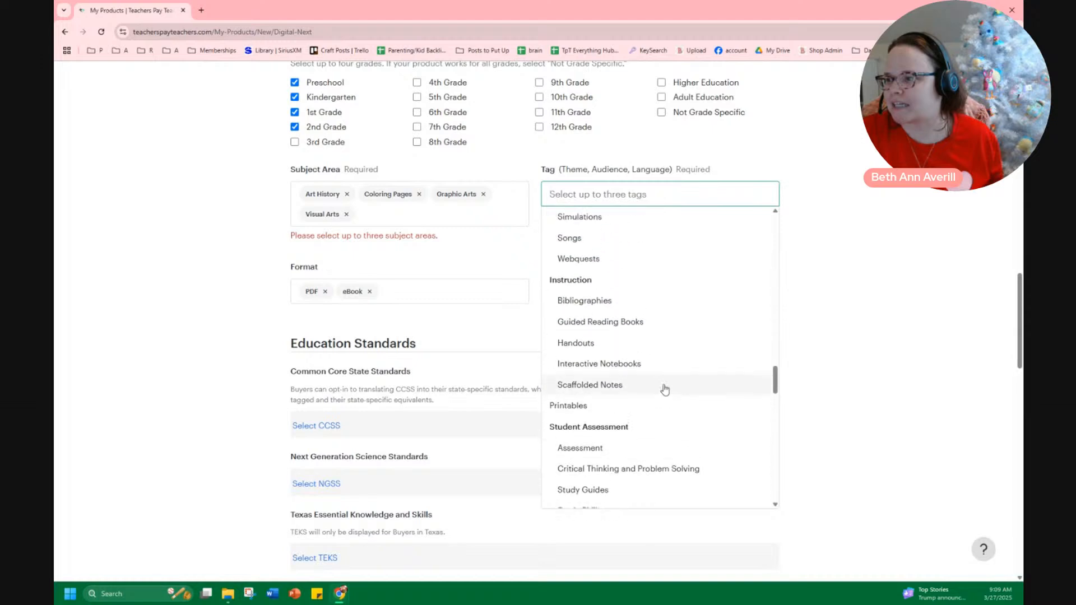
{"action": "scroll", "coordinate": [653, 383], "scroll_direction": "up", "scroll_amount": 2}
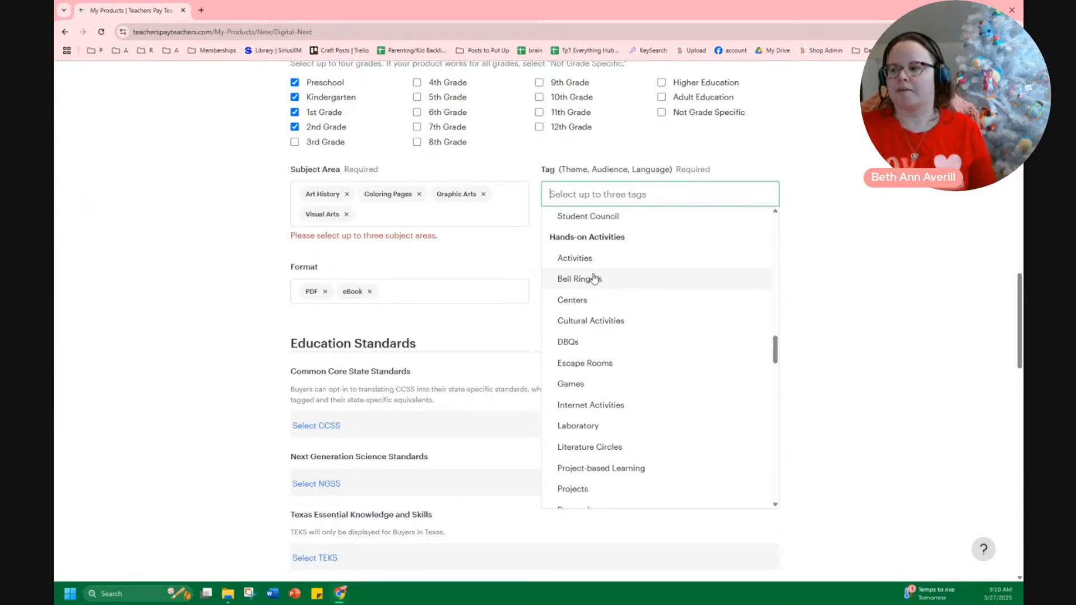
{"action": "left_click", "coordinate": [841, 337]}
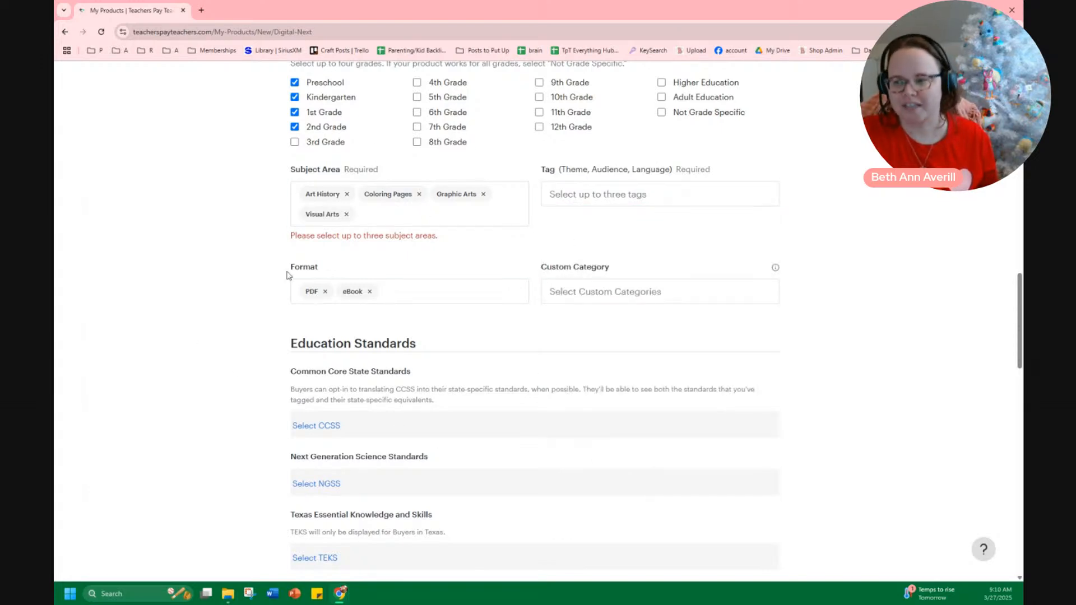
Leave the new product form unsubmitted and go to the TPT home page.
{"action": "scroll", "coordinate": [378, 451], "scroll_direction": "down", "scroll_amount": 7}
{"action": "left_click", "coordinate": [65, 32]}
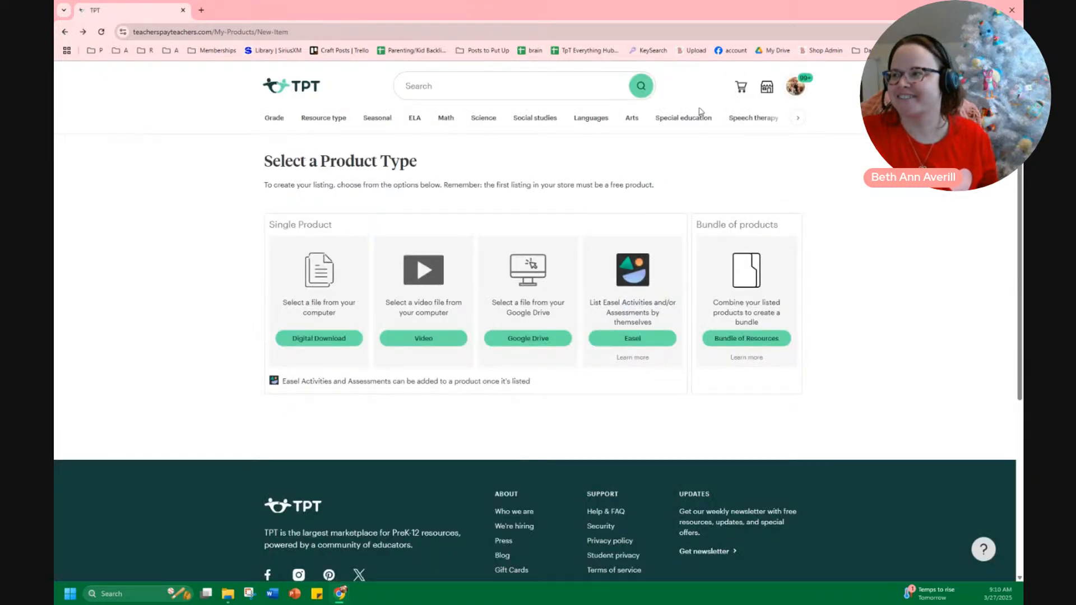
{"action": "left_click", "coordinate": [290, 83]}
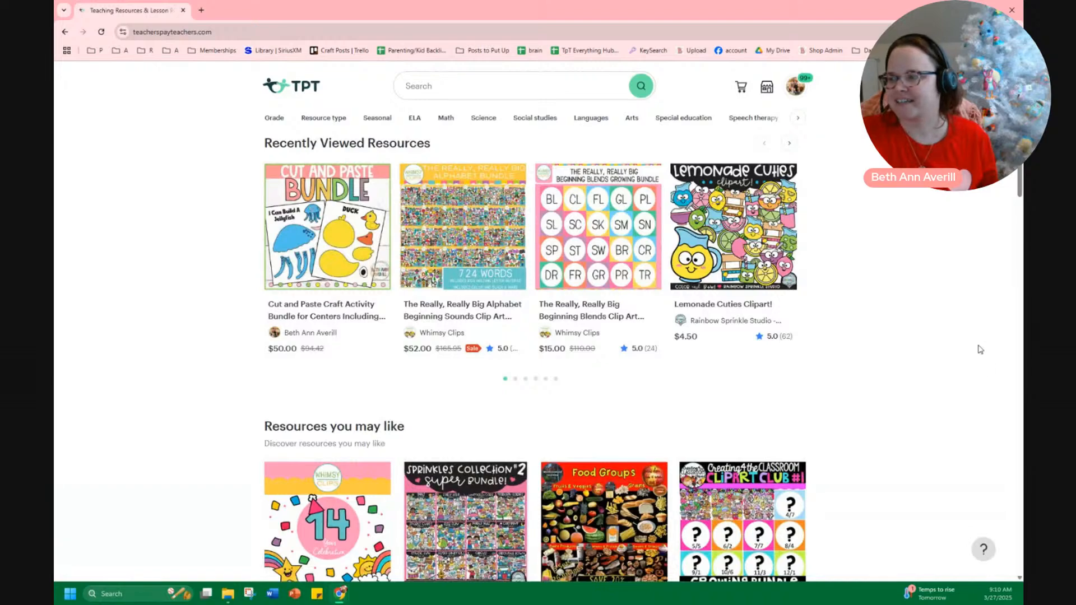
Open the Cut and Paste Craft Activity Bundle, its Pond Animals product and The Really, Really Big Beginning Blends clip art bundle in separate tabs.
{"action": "scroll", "coordinate": [897, 317], "scroll_direction": "down", "scroll_amount": 8}
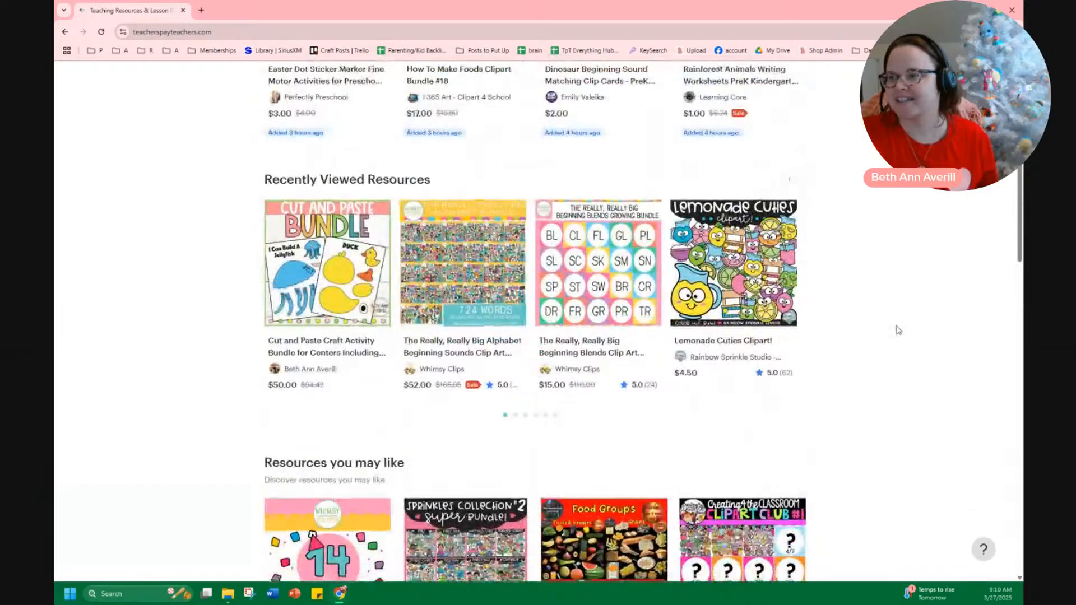
{"action": "scroll", "coordinate": [899, 330], "scroll_direction": "down", "scroll_amount": 2}
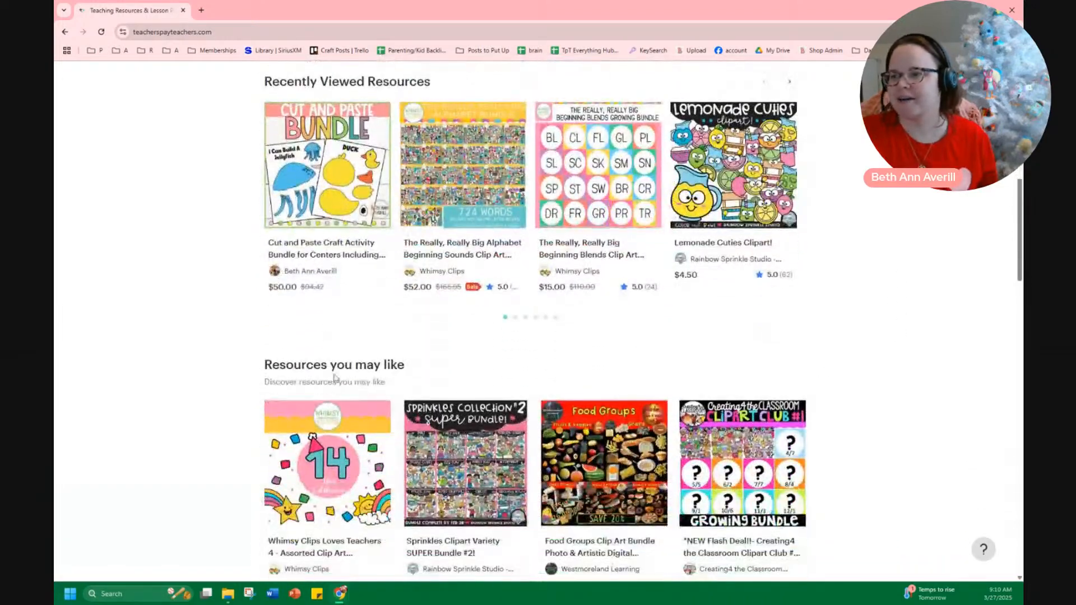
{"action": "middle_click", "coordinate": [316, 258]}
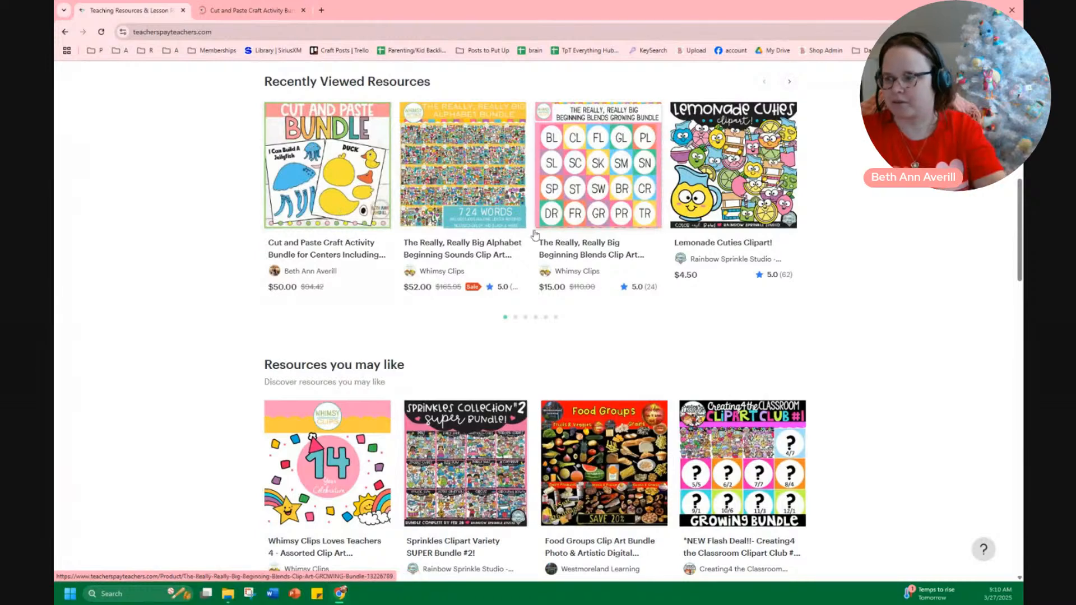
{"action": "key", "text": "ctrl+Tab"}
{"action": "scroll", "coordinate": [426, 351], "scroll_direction": "down", "scroll_amount": 5}
{"action": "middle_click", "coordinate": [389, 242]}
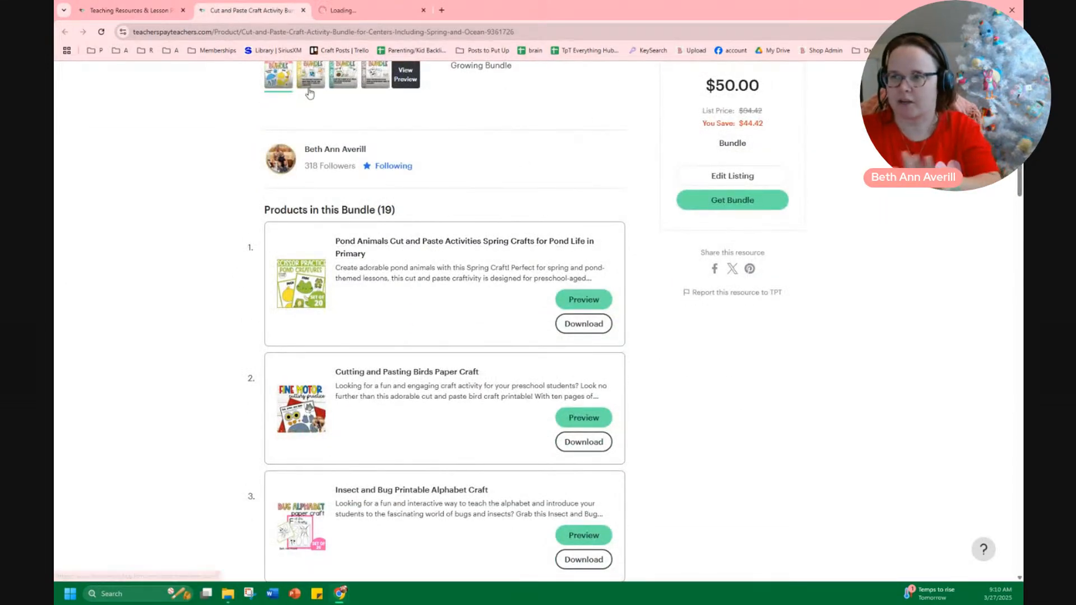
{"action": "key", "text": "ctrl+shift+Tab"}
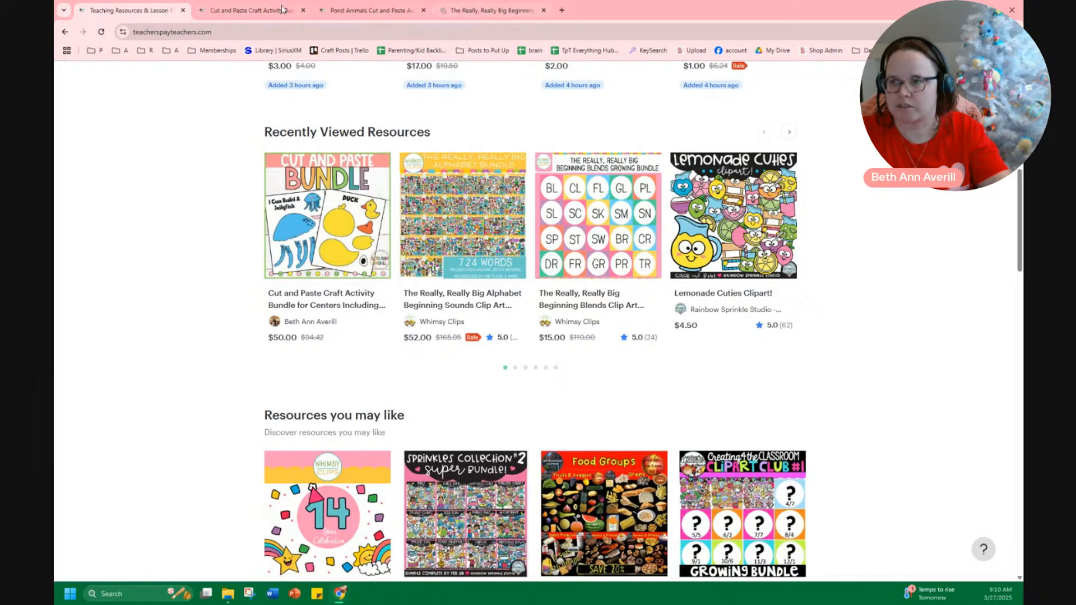
View the first cover image of the Cut and Paste Craft Activity Bundle and look through the products it contains.
{"action": "key", "text": "ctrl+Tab"}
{"action": "scroll", "coordinate": [517, 382], "scroll_direction": "up", "scroll_amount": 2}
{"action": "scroll", "coordinate": [518, 382], "scroll_direction": "up", "scroll_amount": 4}
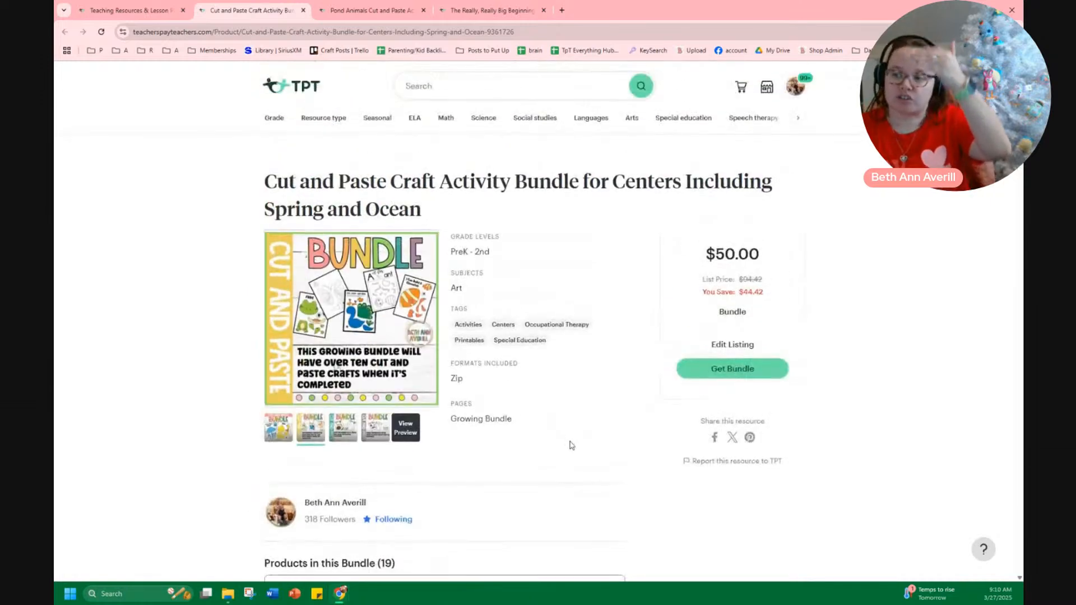
{"action": "left_click", "coordinate": [279, 428]}
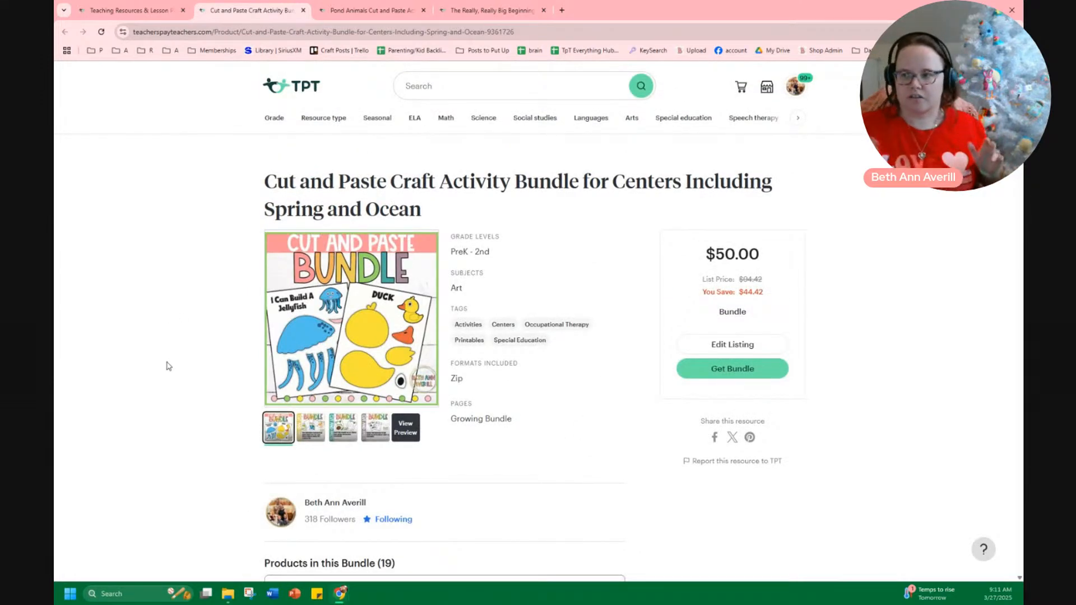
{"action": "scroll", "coordinate": [169, 366], "scroll_direction": "down", "scroll_amount": 5}
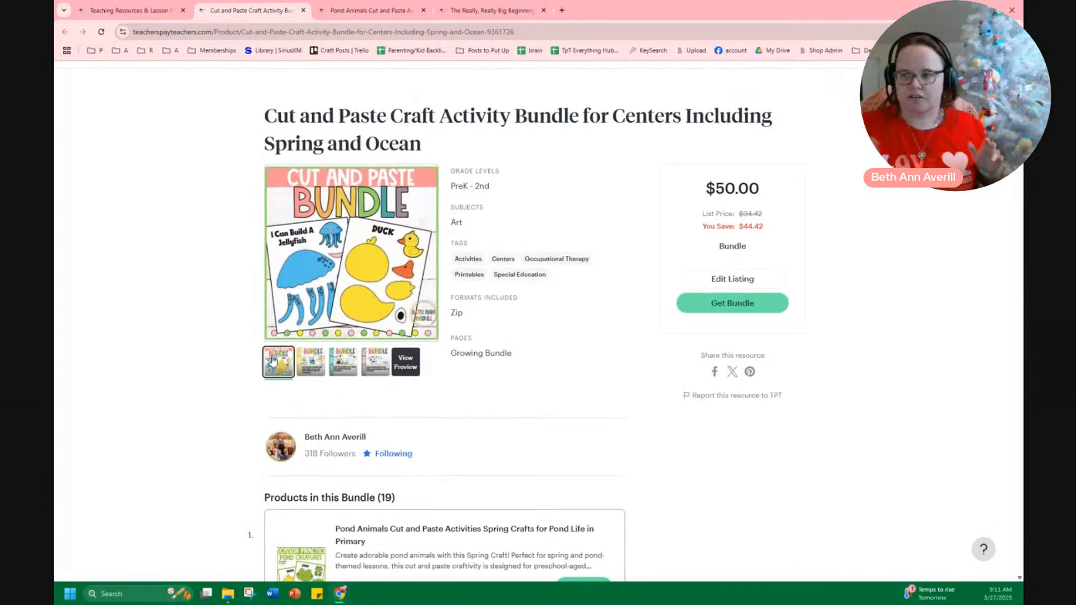
{"action": "scroll", "coordinate": [254, 378], "scroll_direction": "down", "scroll_amount": 12}
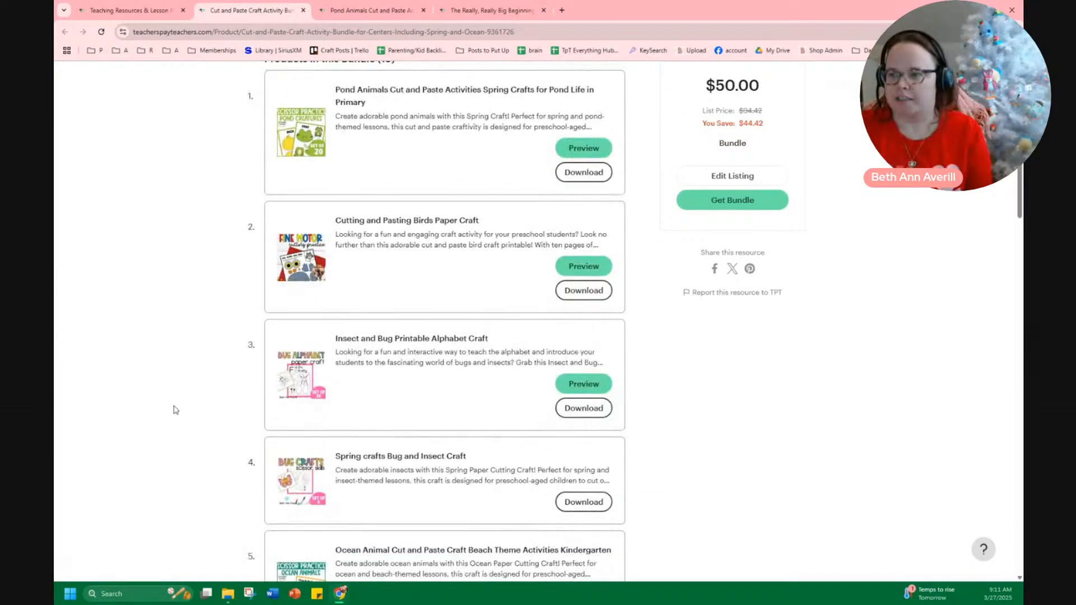
Look through the Cut and Paste Craft Activity Bundle's description, included products and other listing sections, ending at its cover and tags.
{"action": "scroll", "coordinate": [444, 286], "scroll_direction": "down", "scroll_amount": 15}
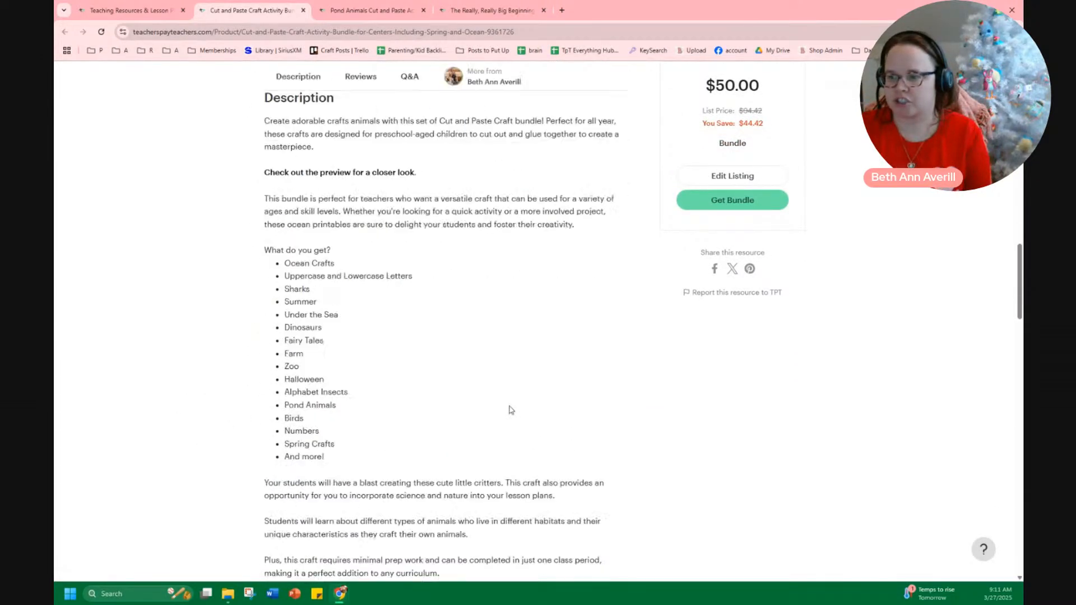
{"action": "scroll", "coordinate": [858, 443], "scroll_direction": "down", "scroll_amount": 9}
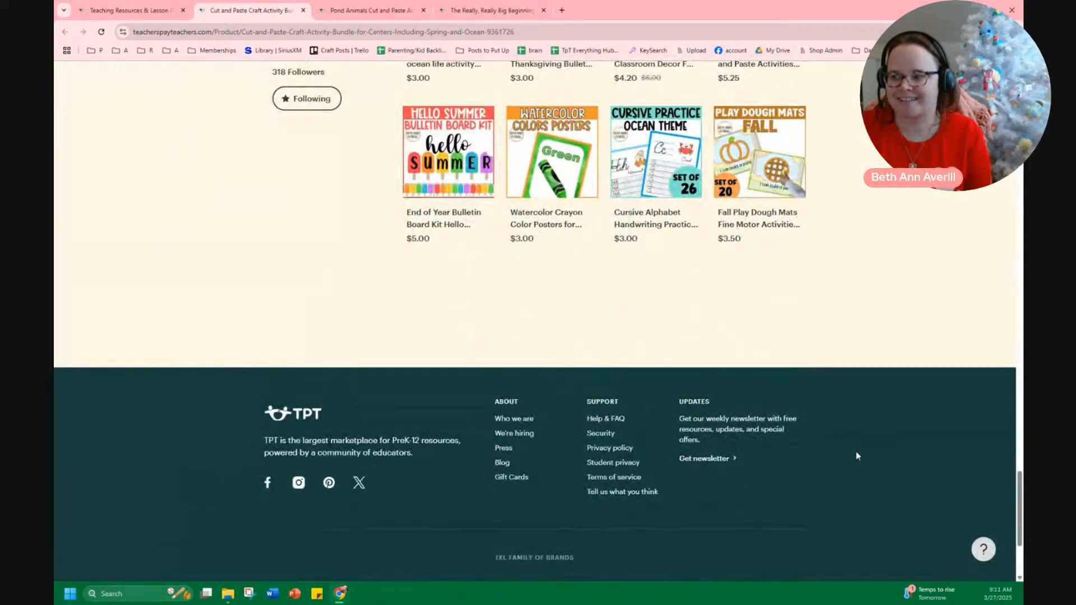
{"action": "scroll", "coordinate": [856, 452], "scroll_direction": "up", "scroll_amount": 12}
{"action": "scroll", "coordinate": [836, 473], "scroll_direction": "up", "scroll_amount": 10}
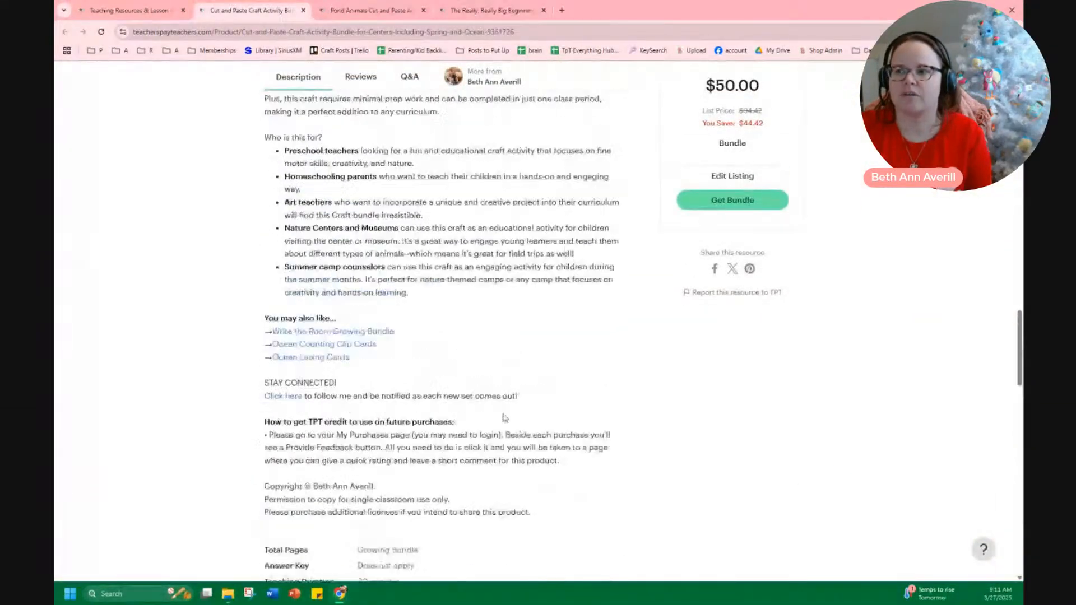
{"action": "scroll", "coordinate": [505, 349], "scroll_direction": "up", "scroll_amount": 10}
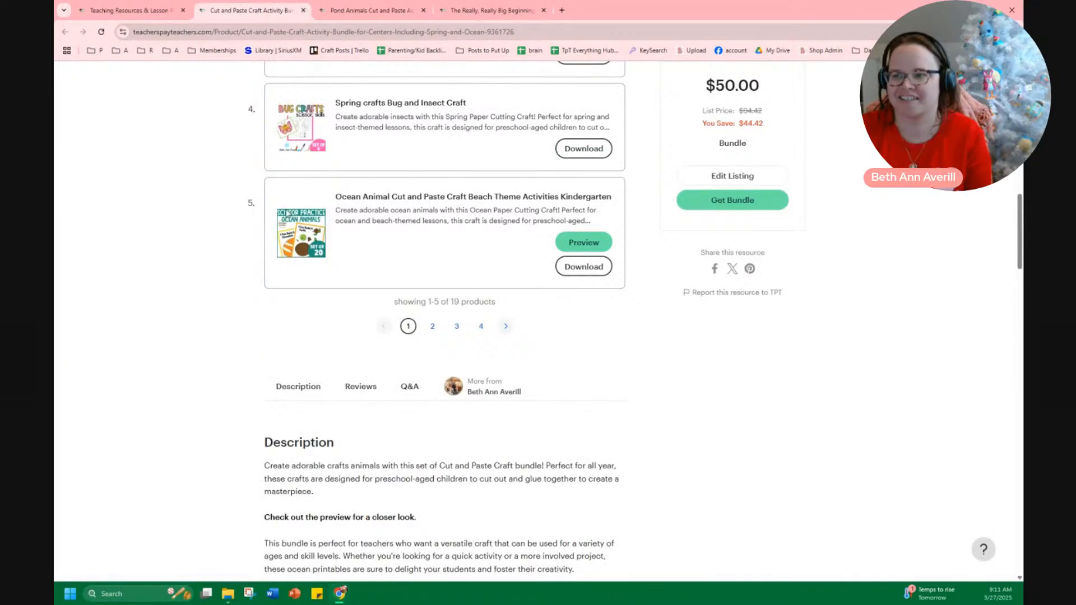
{"action": "scroll", "coordinate": [285, 198], "scroll_direction": "up", "scroll_amount": 10}
{"action": "scroll", "coordinate": [505, 358], "scroll_direction": "down", "scroll_amount": 8}
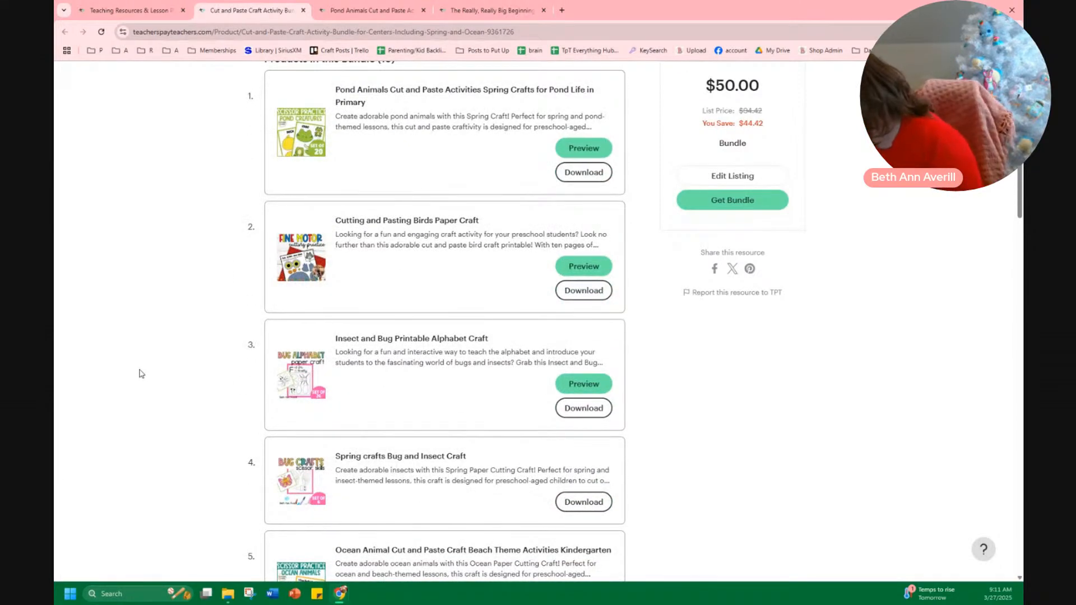
{"action": "scroll", "coordinate": [192, 385], "scroll_direction": "down", "scroll_amount": 2}
{"action": "scroll", "coordinate": [195, 395], "scroll_direction": "down", "scroll_amount": 2}
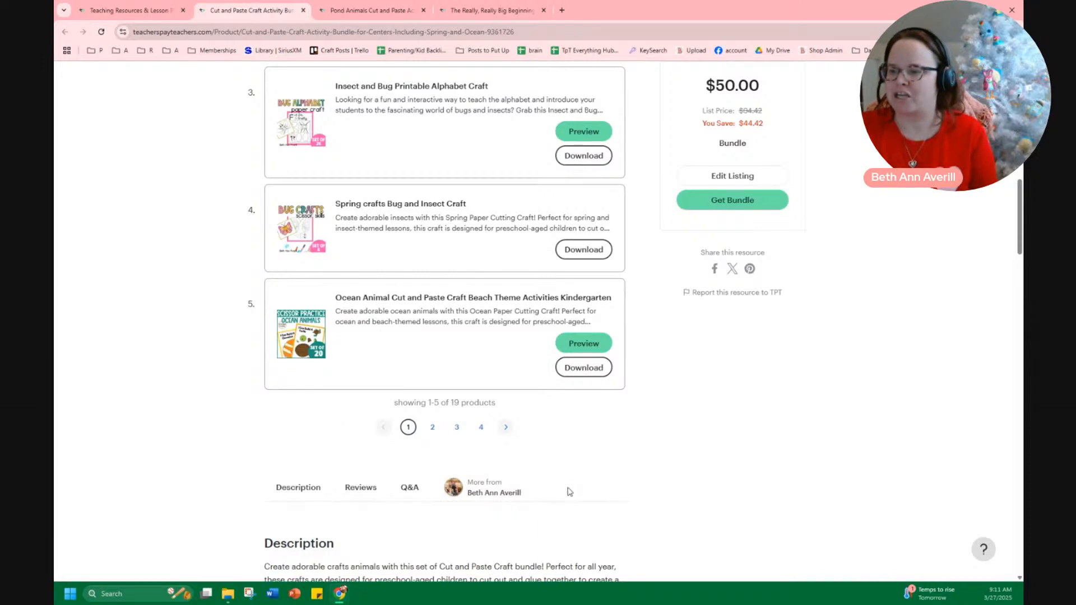
{"action": "scroll", "coordinate": [569, 492], "scroll_direction": "up", "scroll_amount": 5}
{"action": "scroll", "coordinate": [465, 341], "scroll_direction": "up", "scroll_amount": 5}
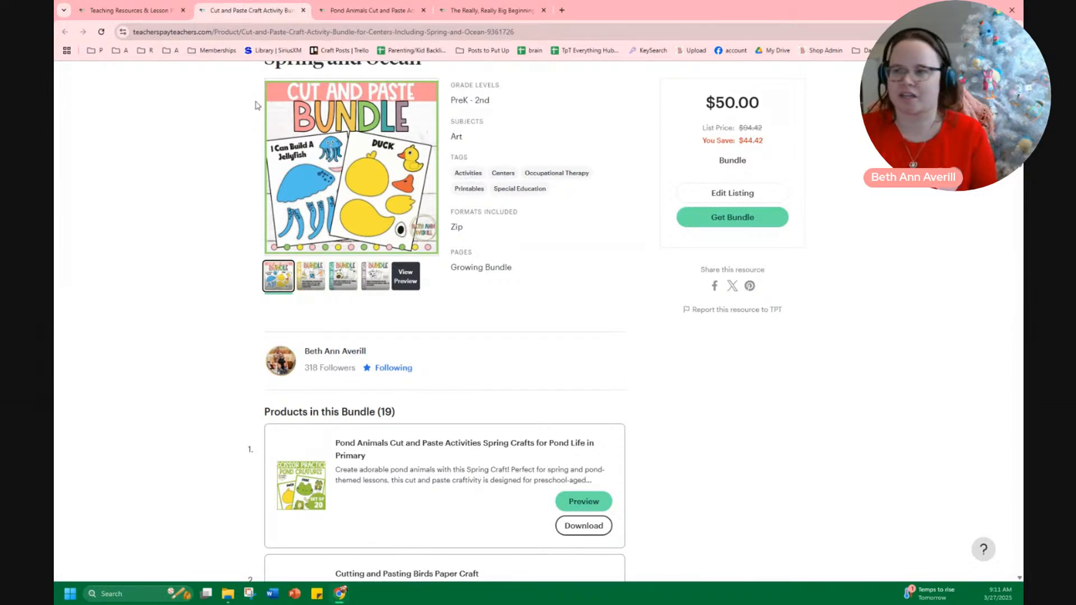
Review the Pond Animals product listing, including its tags, bundle link, description, page details and reviews.
{"action": "left_click", "coordinate": [370, 10]}
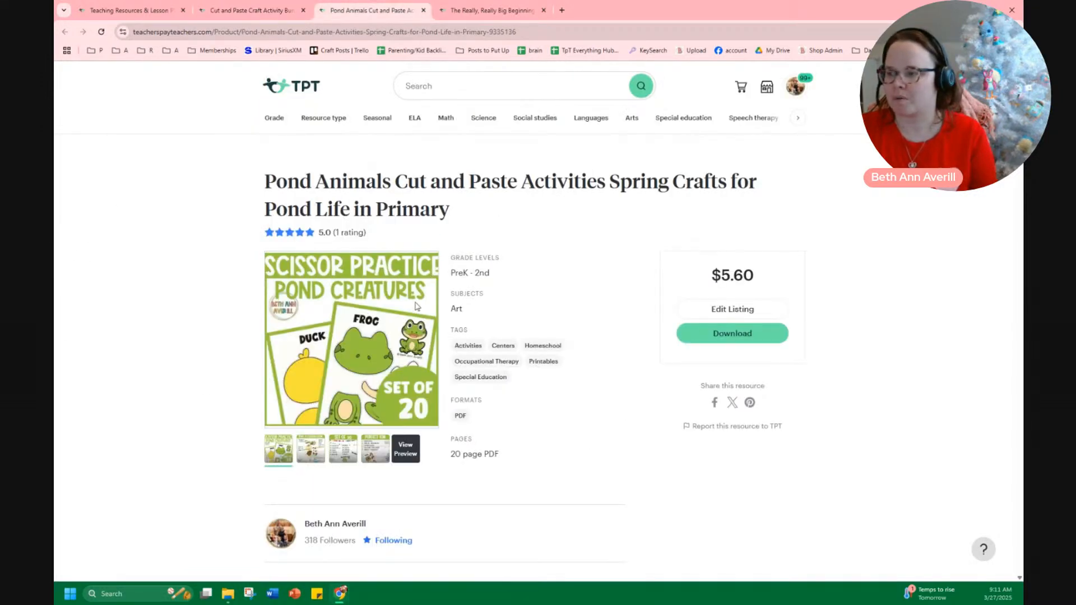
{"action": "scroll", "coordinate": [620, 423], "scroll_direction": "down", "scroll_amount": 10}
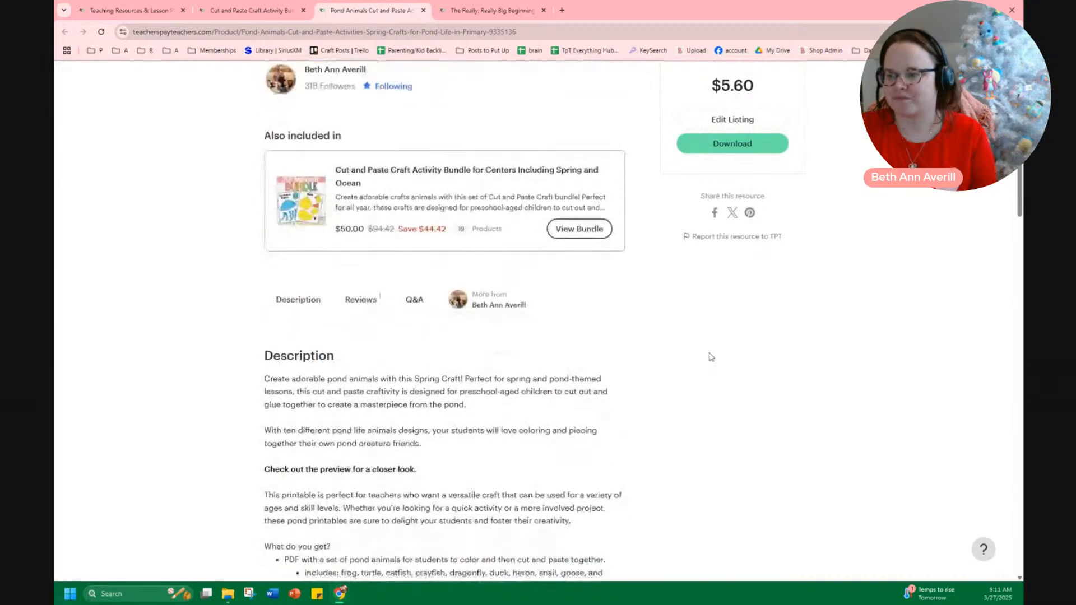
{"action": "scroll", "coordinate": [706, 364], "scroll_direction": "down", "scroll_amount": 14}
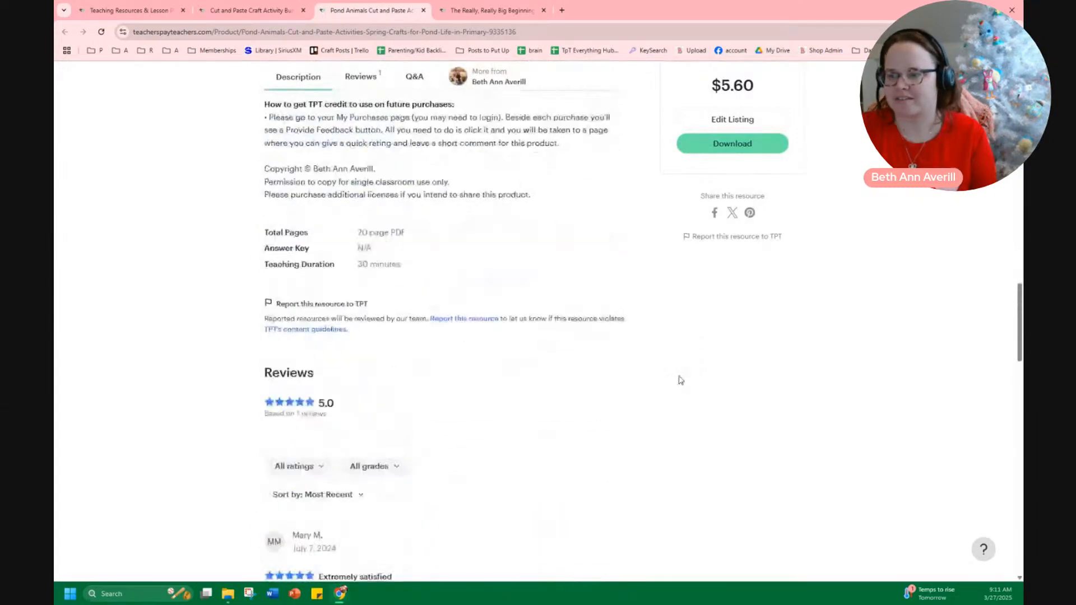
{"action": "scroll", "coordinate": [679, 388], "scroll_direction": "down", "scroll_amount": 3}
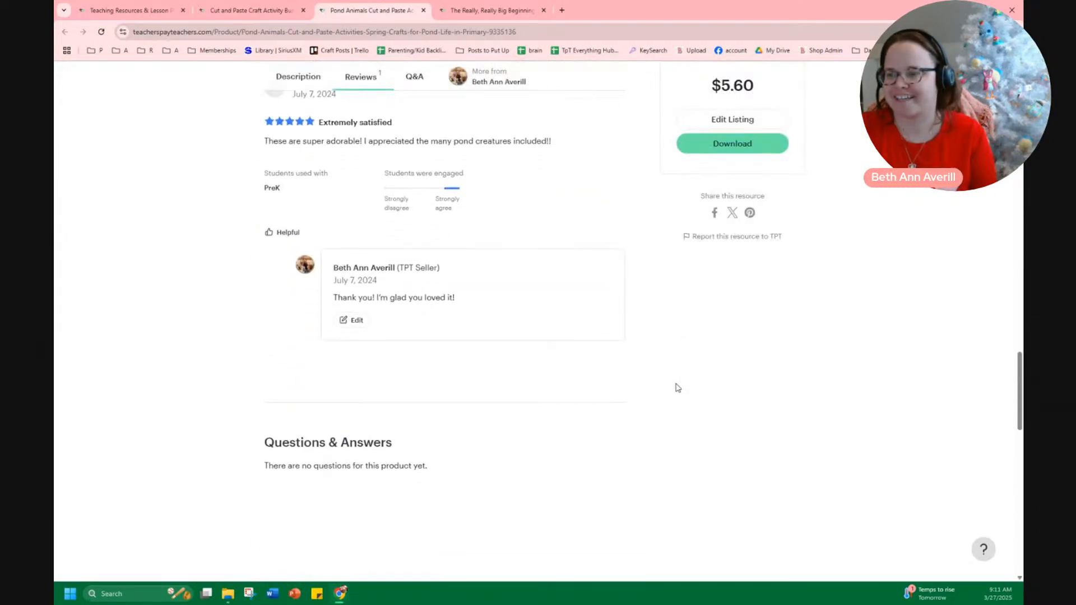
{"action": "scroll", "coordinate": [678, 387], "scroll_direction": "up", "scroll_amount": 2}
{"action": "scroll", "coordinate": [673, 386], "scroll_direction": "up", "scroll_amount": 10}
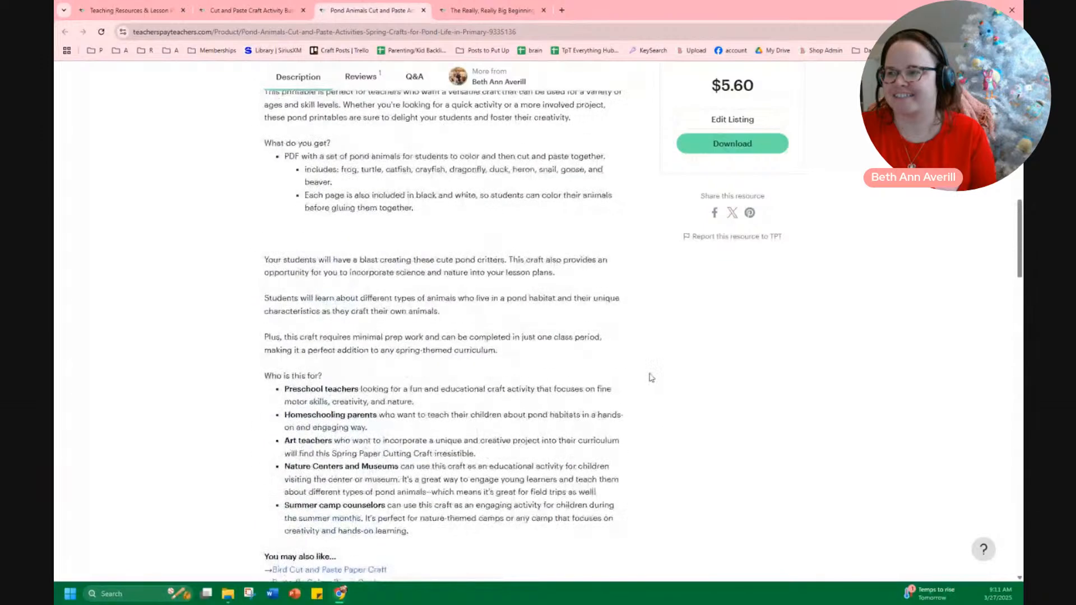
Review the tags and description of The Really, Really Big Beginning Blends Clip Art growing bundle.
{"action": "left_click", "coordinate": [469, 13]}
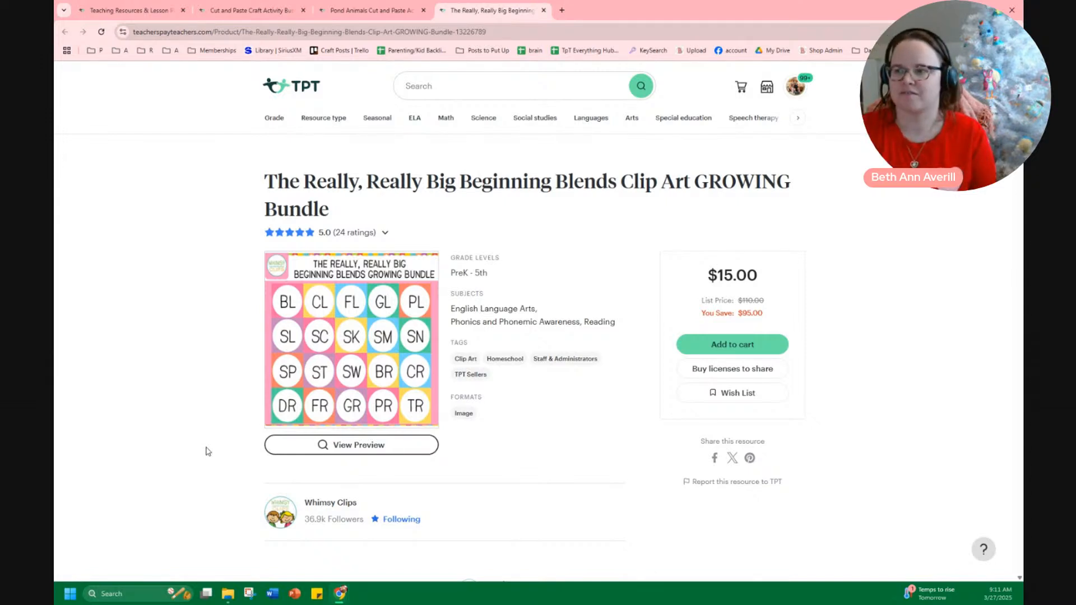
{"action": "scroll", "coordinate": [109, 447], "scroll_direction": "down", "scroll_amount": 6}
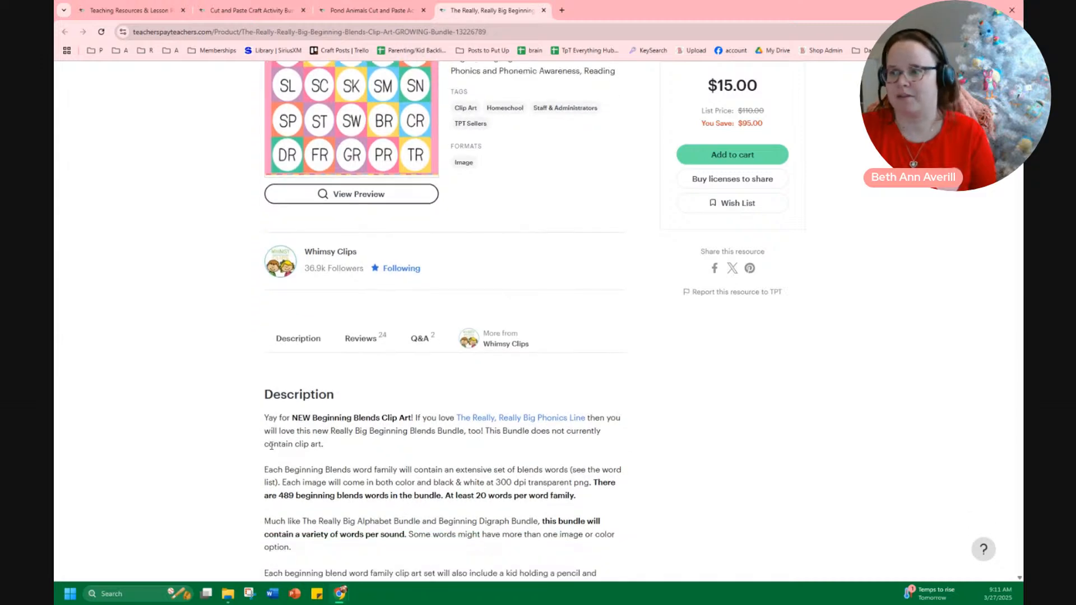
{"action": "scroll", "coordinate": [271, 454], "scroll_direction": "down", "scroll_amount": 6}
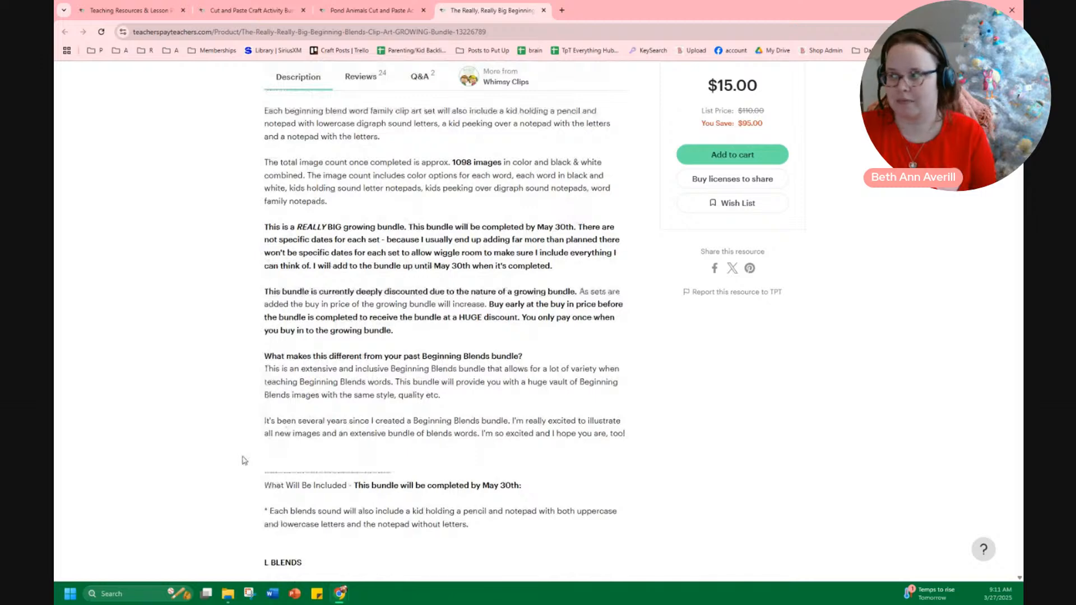
{"action": "scroll", "coordinate": [244, 461], "scroll_direction": "up", "scroll_amount": 12}
Open the Whimsy Clips store from the bundle listing, show all its resources as a grid and look through them.
{"action": "left_click", "coordinate": [312, 454]}
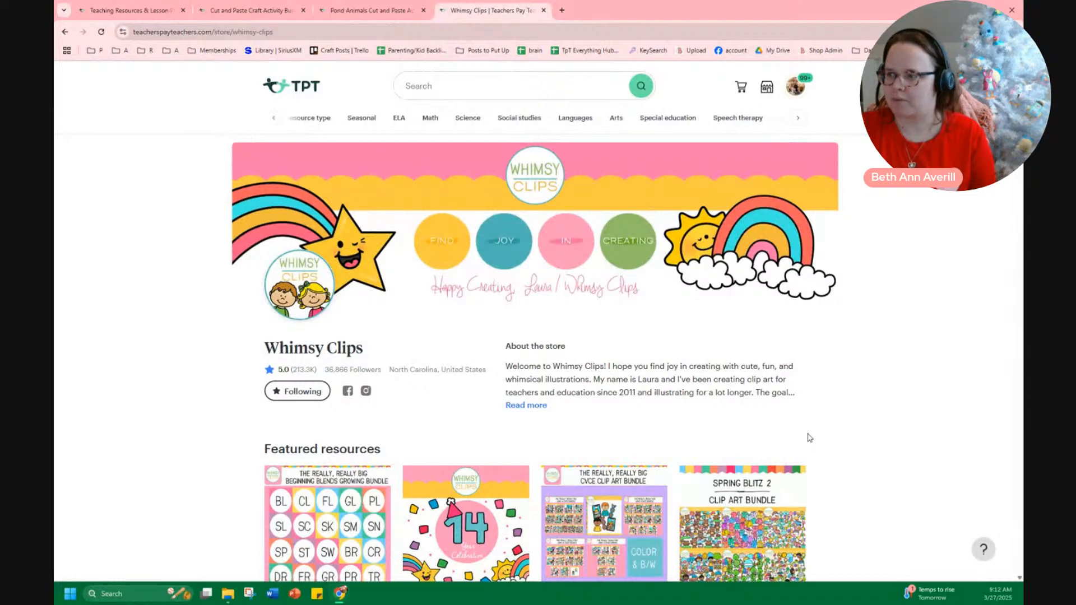
{"action": "scroll", "coordinate": [867, 406], "scroll_direction": "down", "scroll_amount": 9}
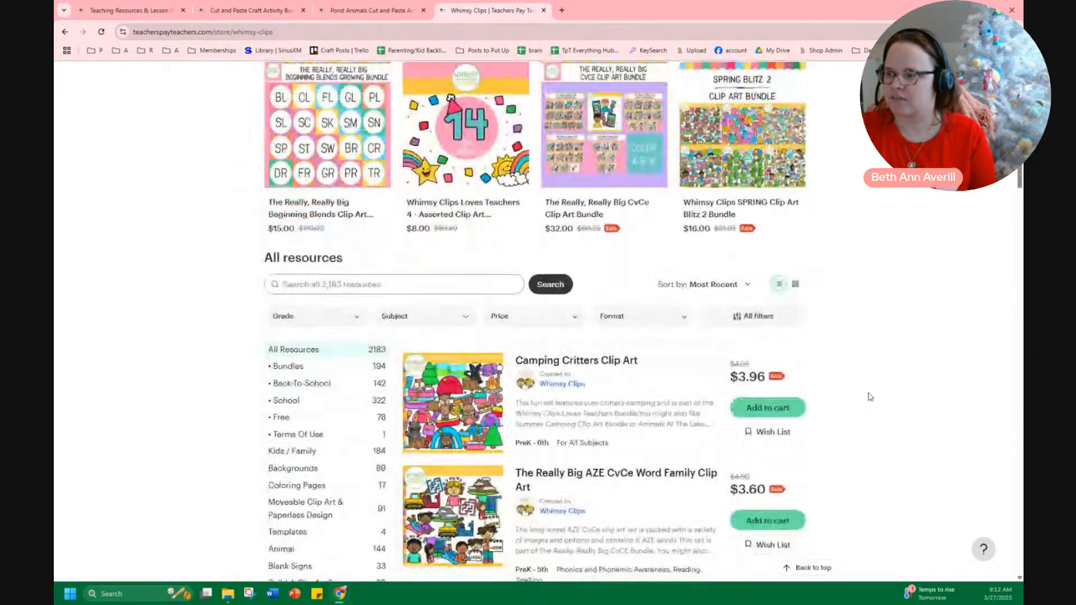
{"action": "scroll", "coordinate": [871, 396], "scroll_direction": "down", "scroll_amount": 1}
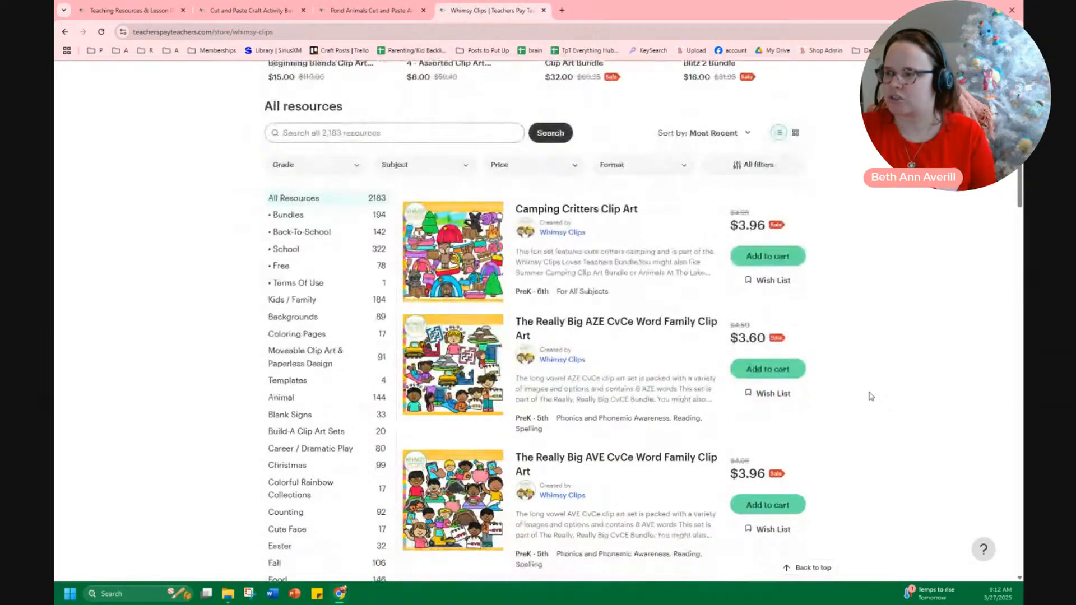
{"action": "left_click", "coordinate": [796, 134]}
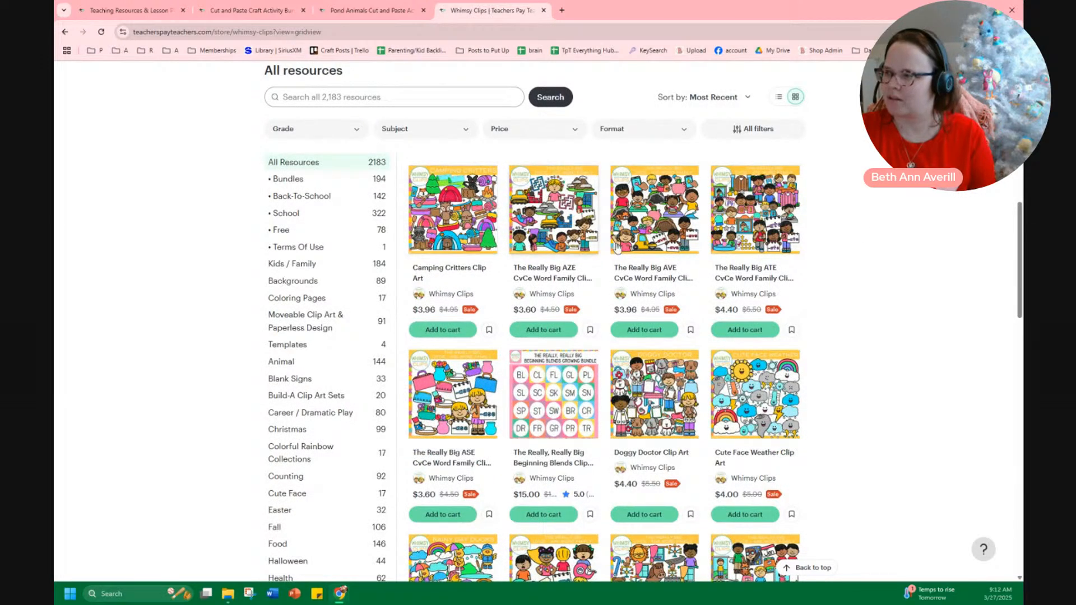
{"action": "scroll", "coordinate": [838, 260], "scroll_direction": "down", "scroll_amount": 3}
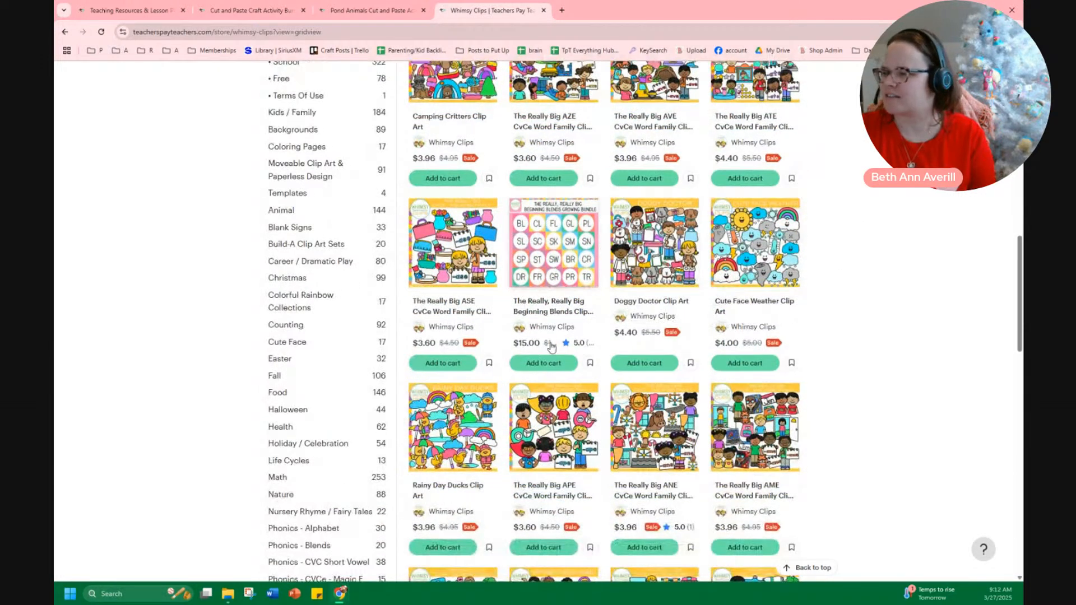
{"action": "scroll", "coordinate": [862, 322], "scroll_direction": "down", "scroll_amount": 2}
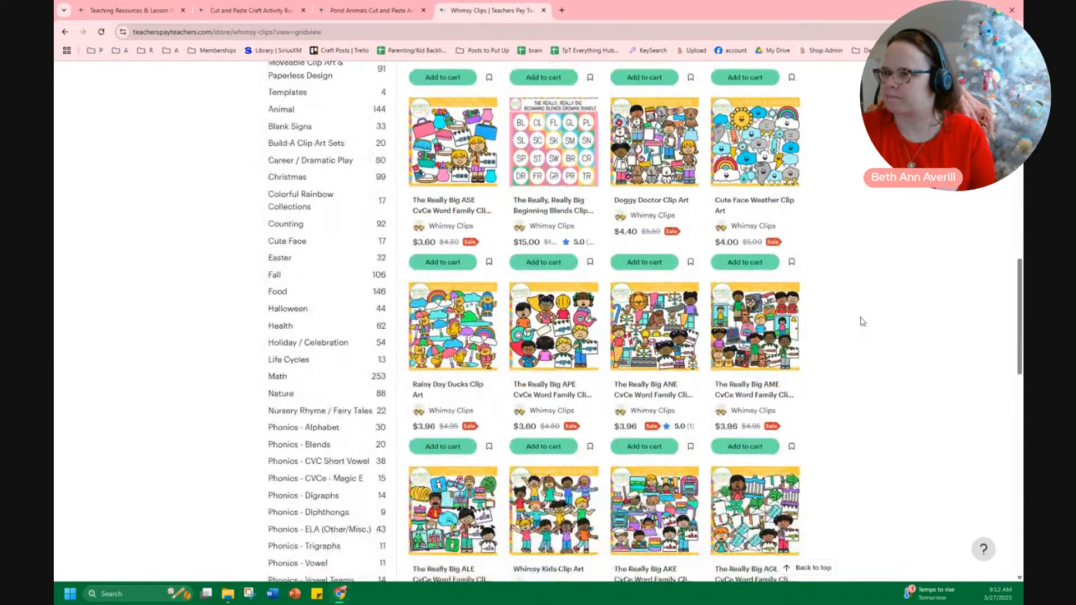
Open the seller's own store from the Cut and Paste bundle listing and show its resources as a grid beside the custom categories.
{"action": "left_click", "coordinate": [131, 15]}
{"action": "left_click", "coordinate": [246, 10]}
{"action": "left_click", "coordinate": [316, 350]}
{"action": "scroll", "coordinate": [766, 379], "scroll_direction": "down", "scroll_amount": 4}
{"action": "left_click", "coordinate": [796, 261]}
{"action": "scroll", "coordinate": [868, 280], "scroll_direction": "down", "scroll_amount": 3}
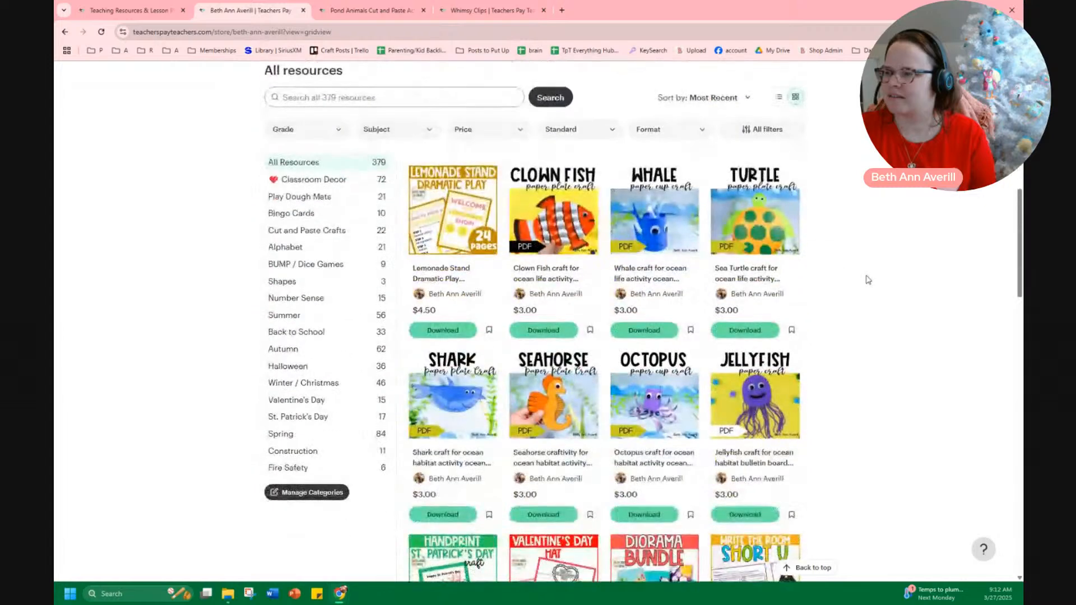
Go back to the Whimsy Clips store and look through its full list of custom categories.
{"action": "left_click", "coordinate": [478, 14]}
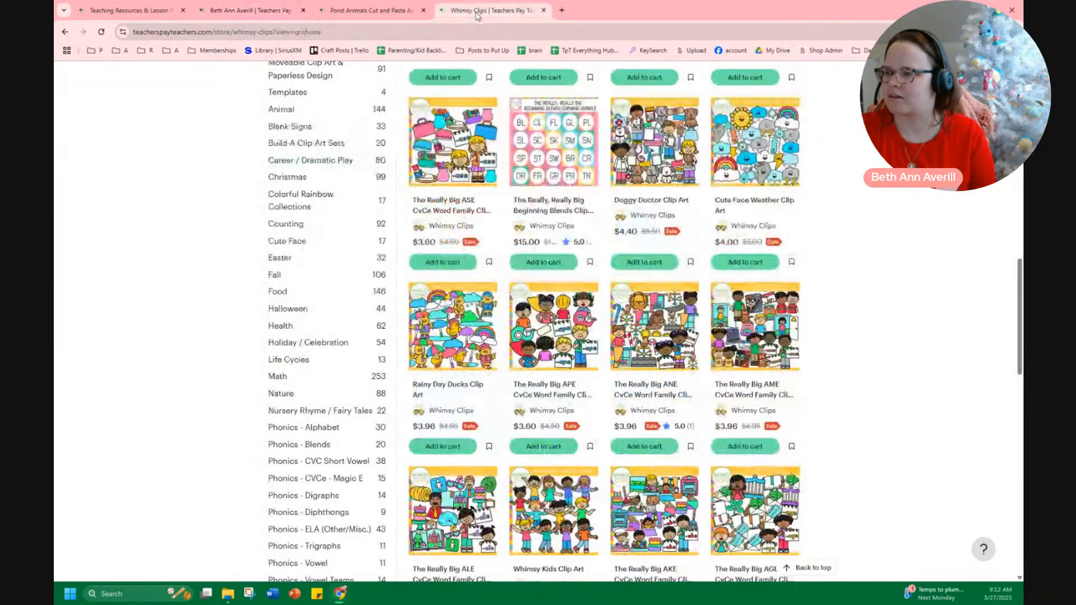
{"action": "scroll", "coordinate": [609, 325], "scroll_direction": "down", "scroll_amount": 5}
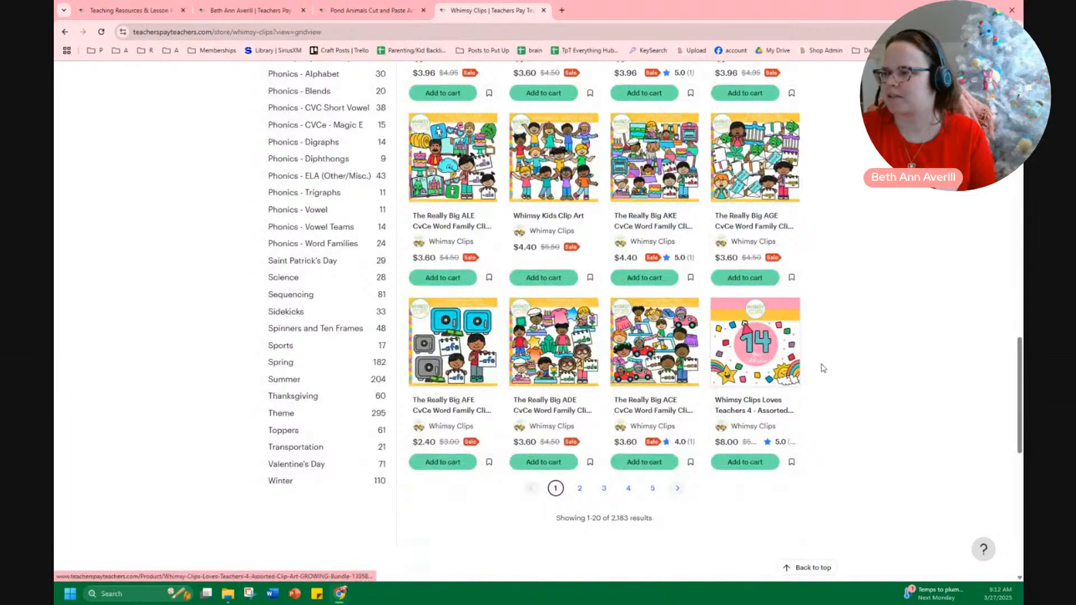
{"action": "scroll", "coordinate": [823, 359], "scroll_direction": "up", "scroll_amount": 7}
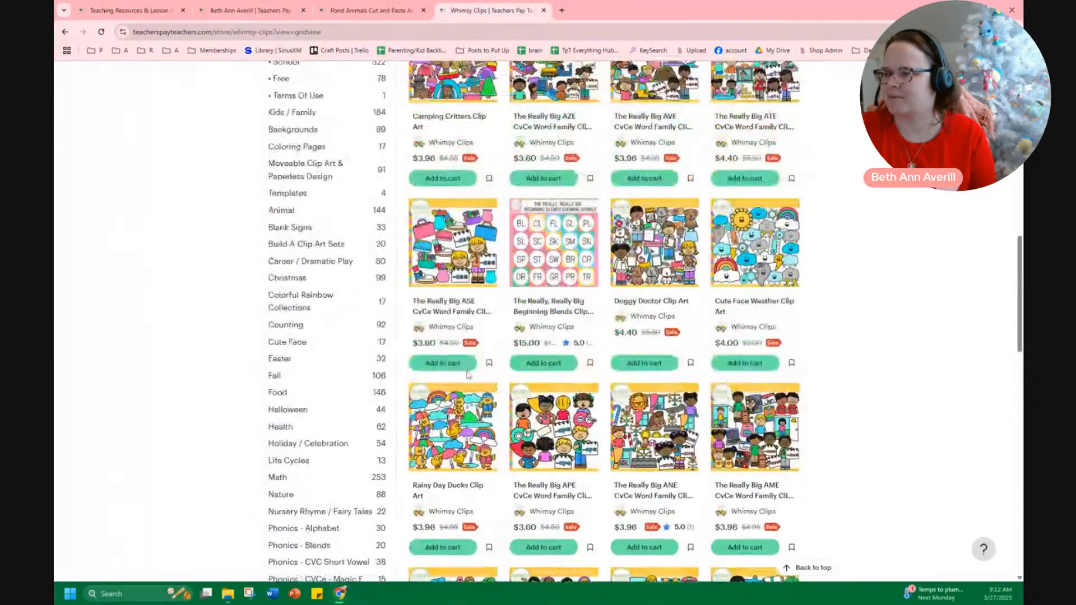
{"action": "scroll", "coordinate": [487, 350], "scroll_direction": "up", "scroll_amount": 4}
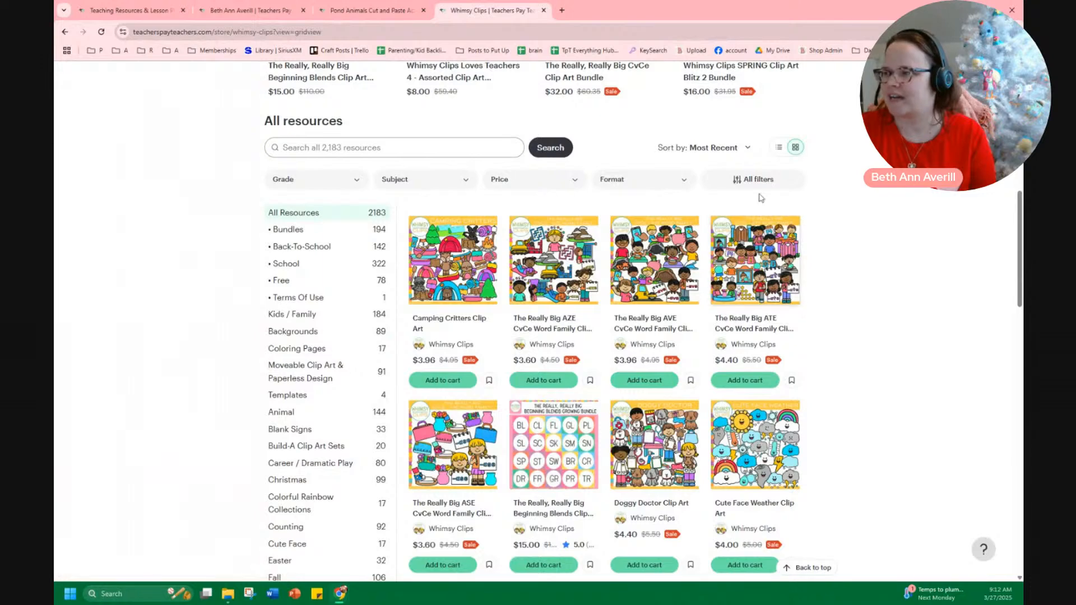
Sort the Whimsy Clips resources by Best Sellers and look through the first page of products and the featured resources.
{"action": "left_click", "coordinate": [711, 148]}
{"action": "left_click", "coordinate": [651, 185]}
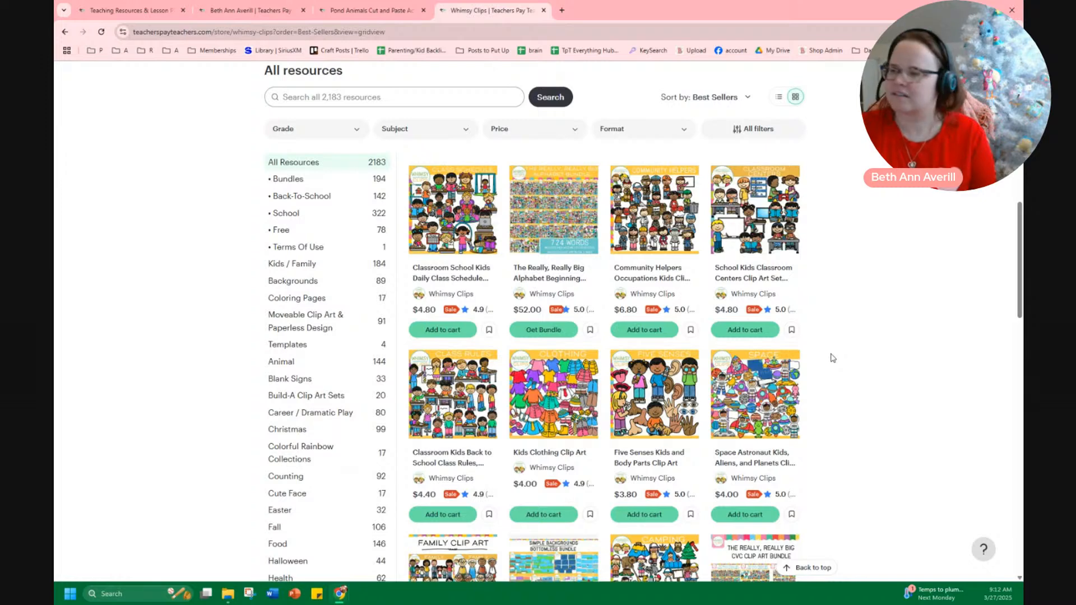
{"action": "scroll", "coordinate": [827, 352], "scroll_direction": "down", "scroll_amount": 3}
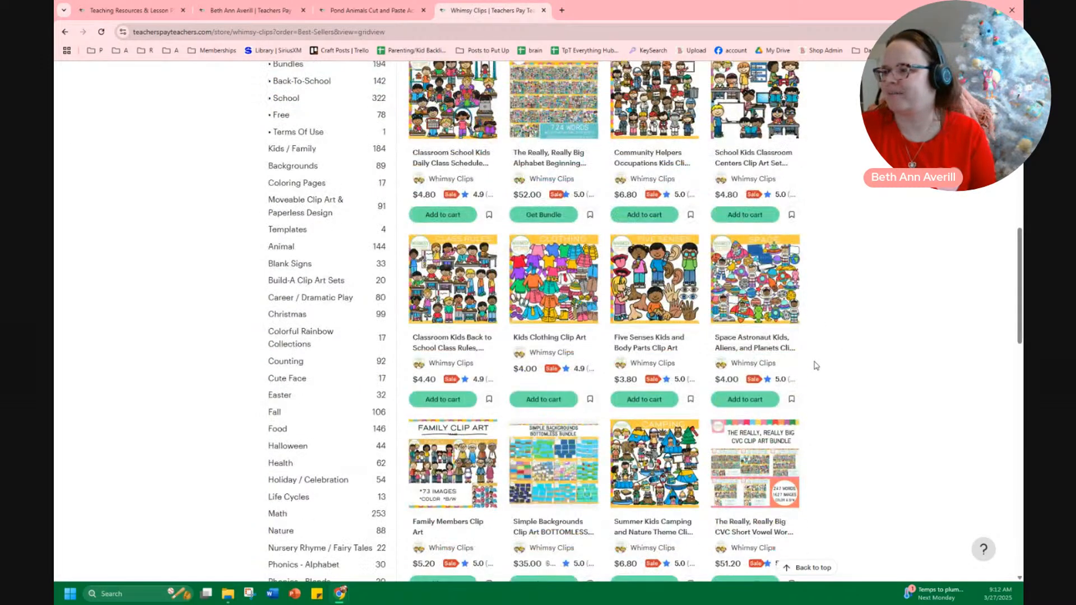
{"action": "scroll", "coordinate": [816, 365], "scroll_direction": "down", "scroll_amount": 8}
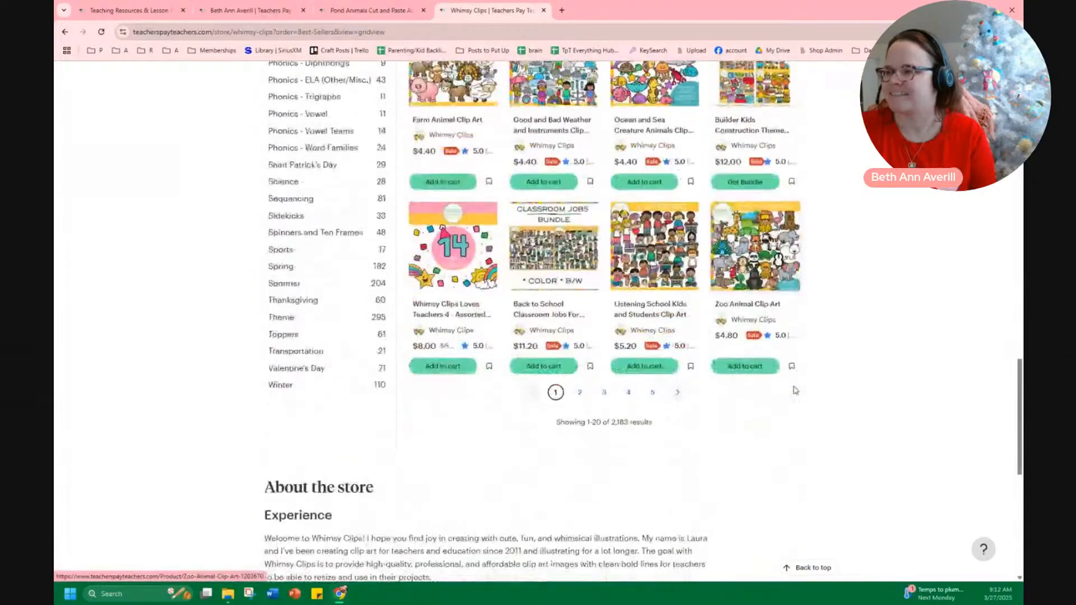
{"action": "scroll", "coordinate": [788, 392], "scroll_direction": "down", "scroll_amount": 3}
{"action": "scroll", "coordinate": [785, 393], "scroll_direction": "up", "scroll_amount": 15}
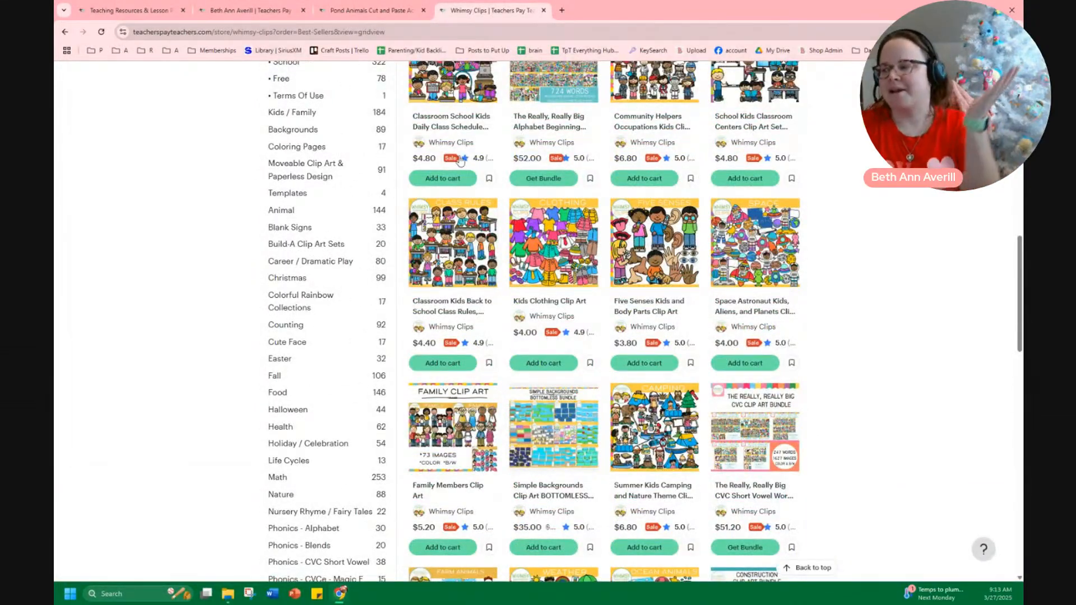
{"action": "scroll", "coordinate": [438, 147], "scroll_direction": "up", "scroll_amount": 4}
{"action": "scroll", "coordinate": [438, 146], "scroll_direction": "up", "scroll_amount": 6}
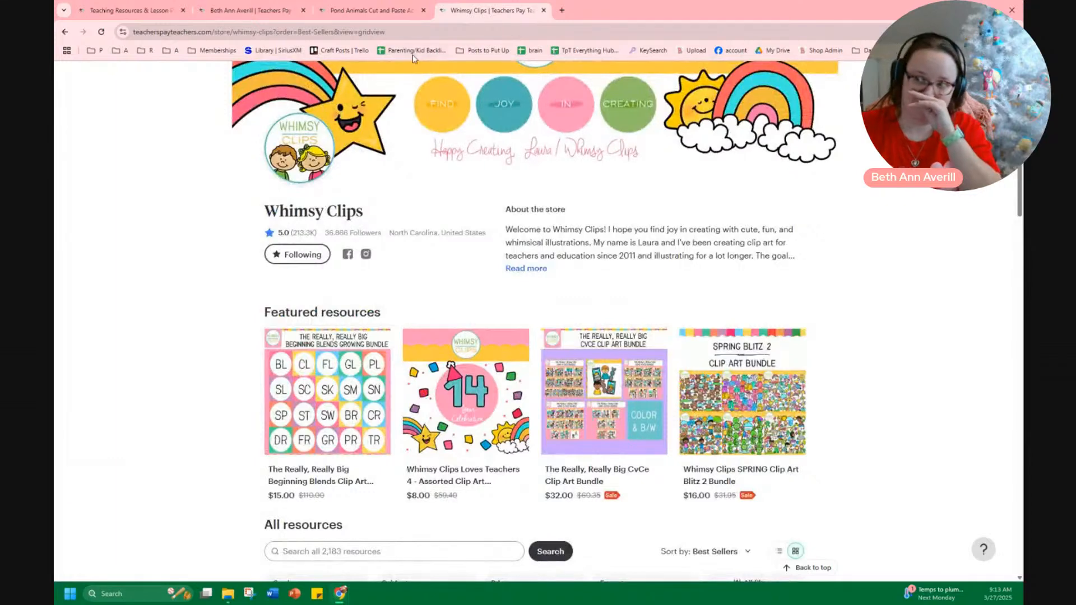
{"action": "scroll", "coordinate": [543, 208], "scroll_direction": "up", "scroll_amount": 3}
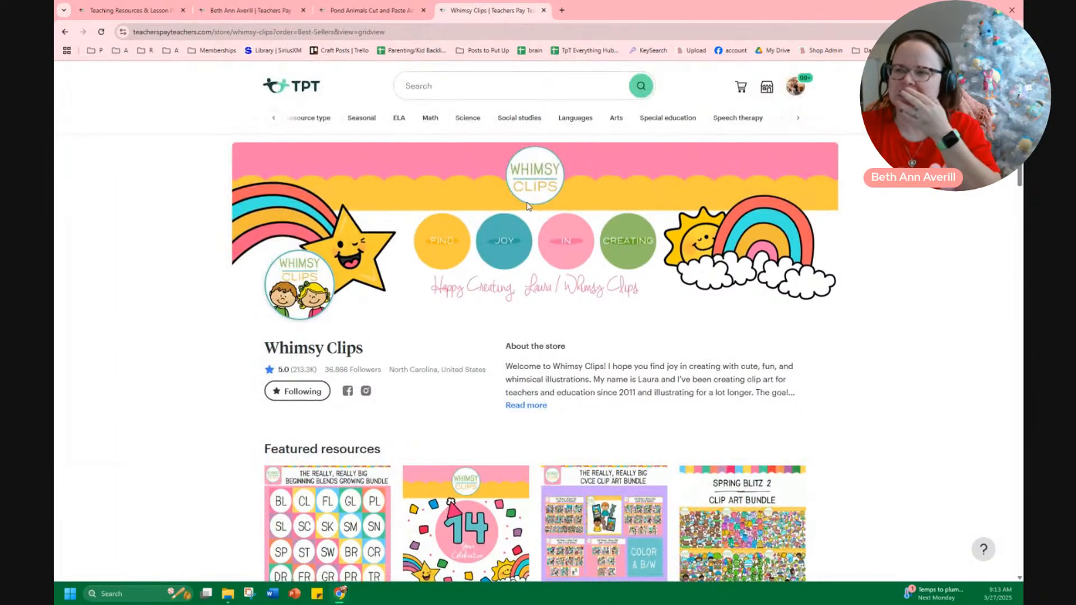
Open the TpT Everything Hub spreadsheet in a new tab and follow its TpT Seller Blog link.
{"action": "left_click", "coordinate": [561, 12]}
{"action": "left_click", "coordinate": [567, 50]}
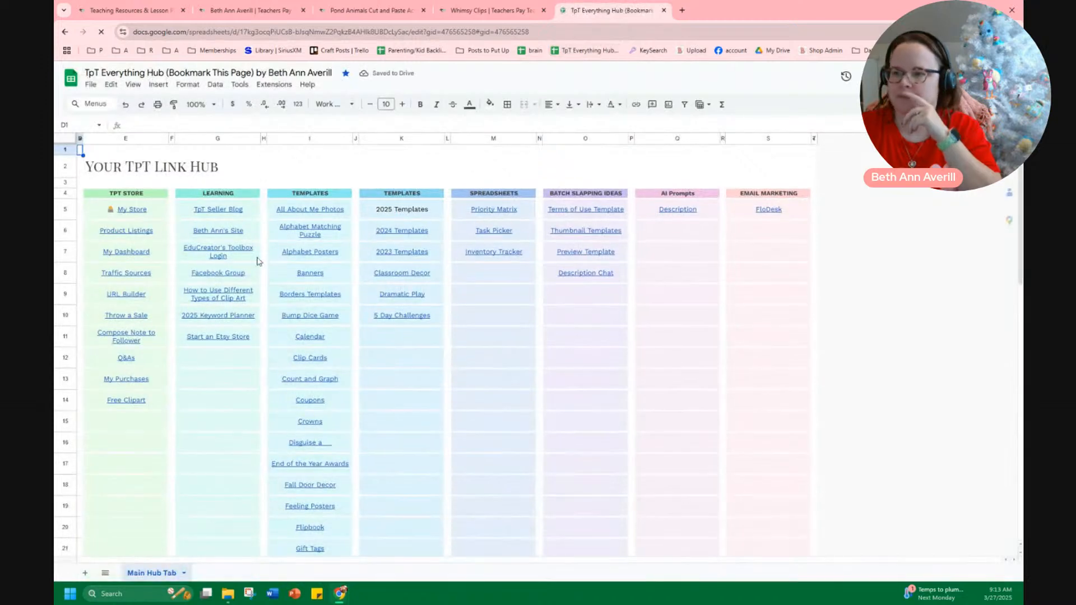
{"action": "left_click", "coordinate": [227, 214]}
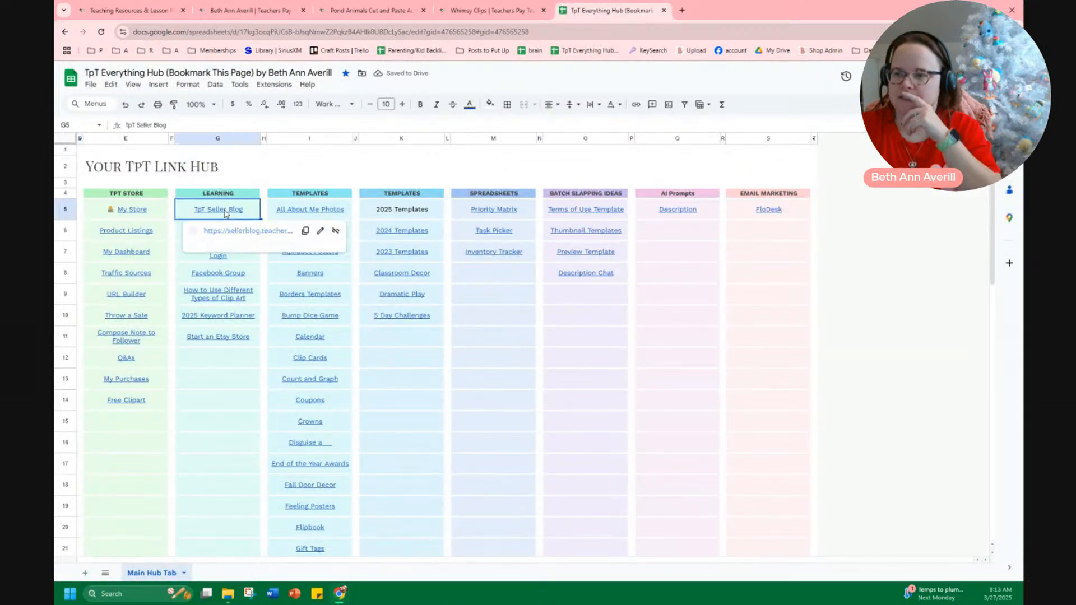
{"action": "left_click", "coordinate": [224, 232]}
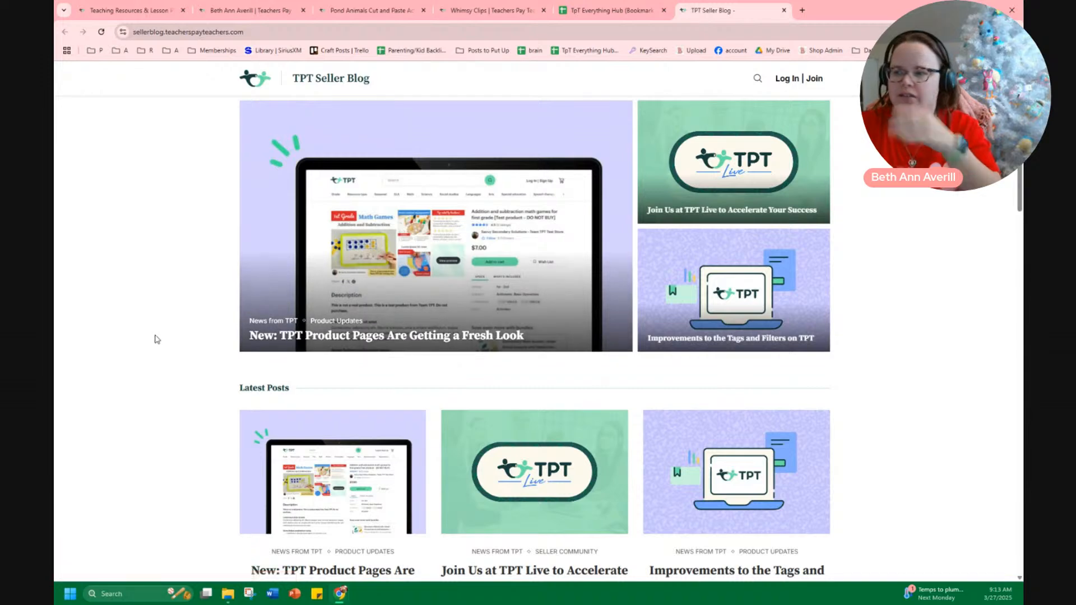
Open the Seller Blog posts on the fresh product page look and on tags and filters improvements separately, and show the product page post.
{"action": "middle_click", "coordinate": [375, 267]}
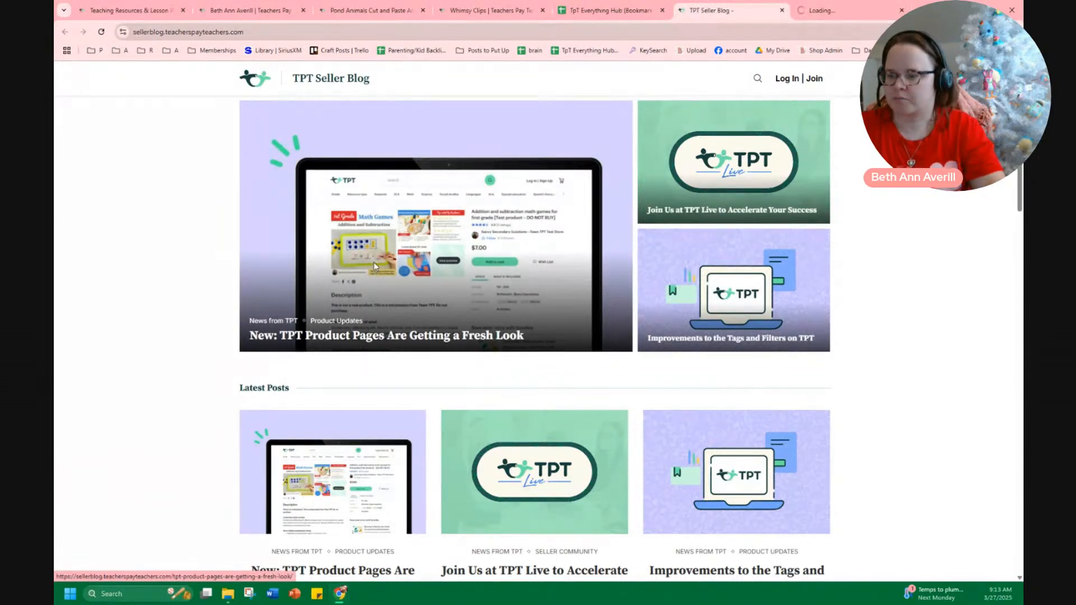
{"action": "scroll", "coordinate": [348, 415], "scroll_direction": "down", "scroll_amount": 3}
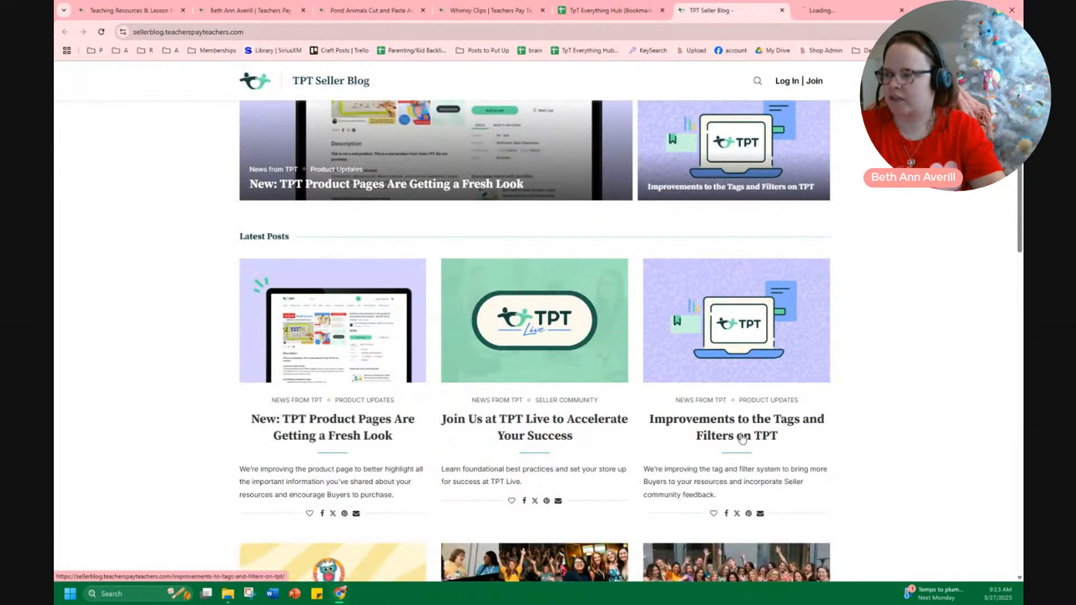
{"action": "middle_click", "coordinate": [718, 429]}
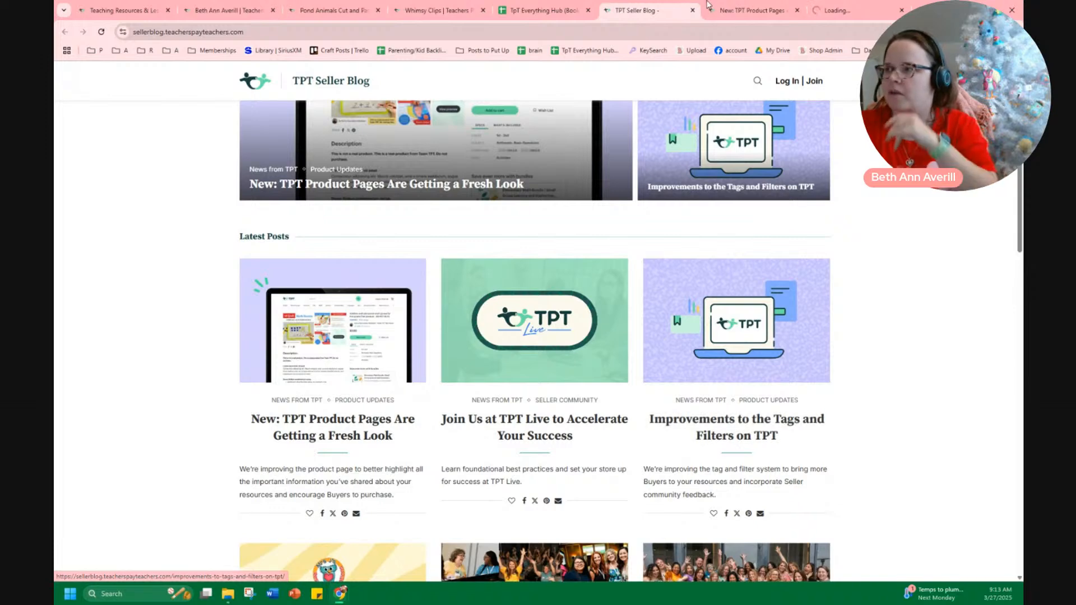
{"action": "left_click", "coordinate": [719, 8]}
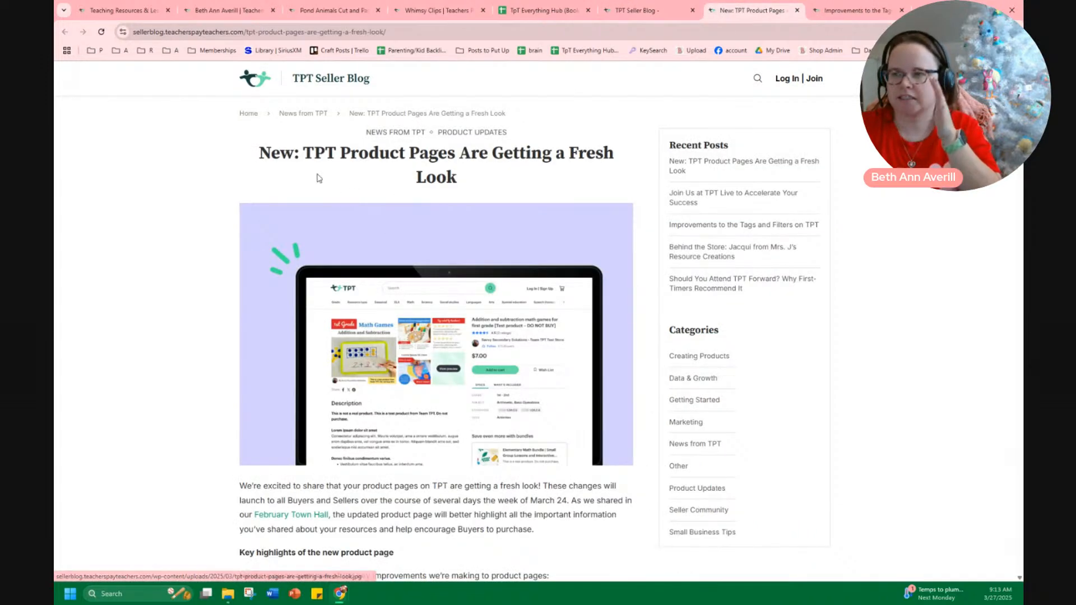
Revisit the TpT Everything Hub spreadsheet and the Seller Blog home page, and return to the post on the fresh product page look.
{"action": "left_click", "coordinate": [532, 16]}
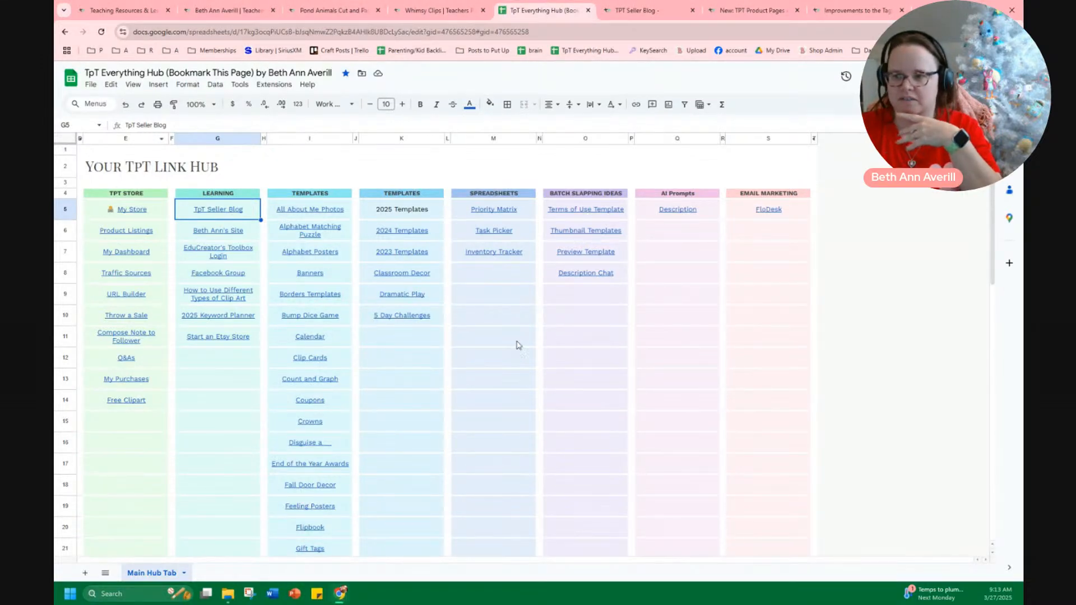
{"action": "left_click", "coordinate": [667, 12]}
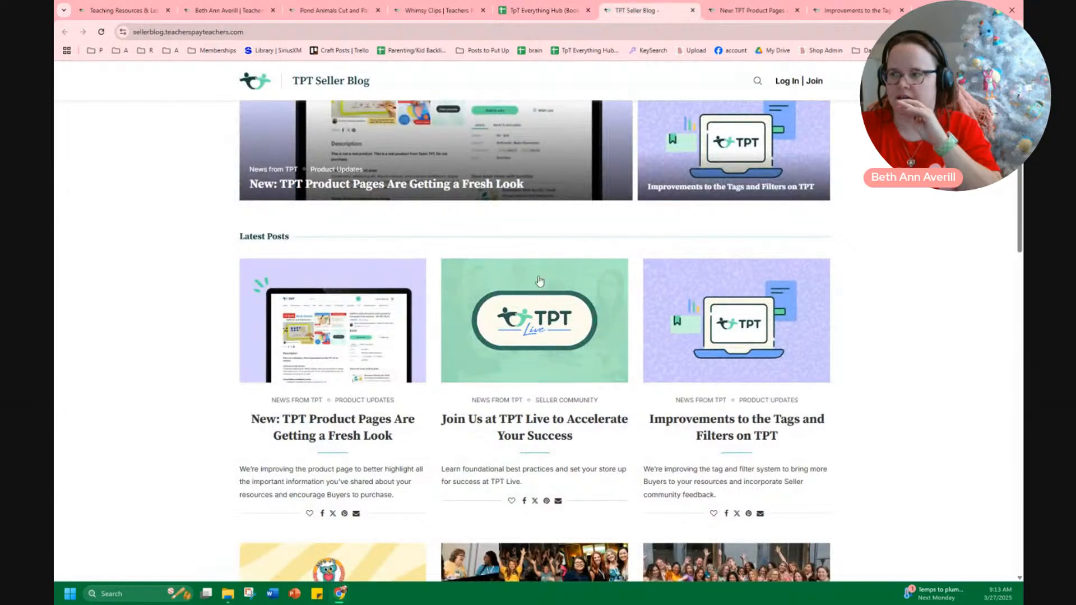
{"action": "left_click", "coordinate": [735, 13]}
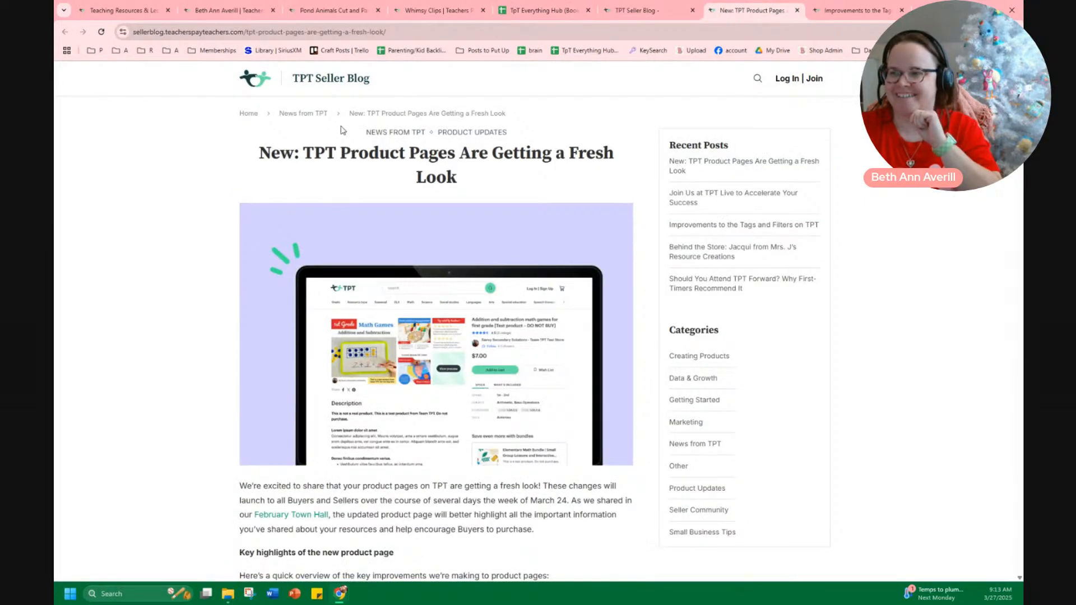
Highlight part of the product page post's title and skim the post down to its section on product page improvements.
{"action": "left_click_drag", "start_coordinate": [409, 152], "coordinate": [449, 175]}
{"action": "left_click", "coordinate": [462, 179]}
{"action": "scroll", "coordinate": [459, 234], "scroll_direction": "down", "scroll_amount": 1}
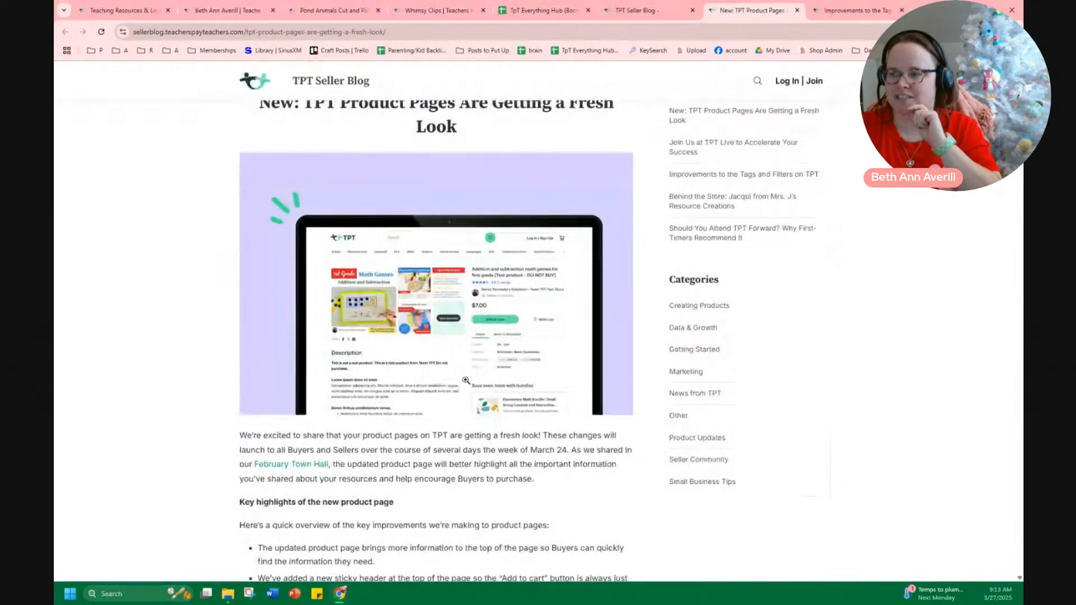
{"action": "scroll", "coordinate": [451, 349], "scroll_direction": "down", "scroll_amount": 10}
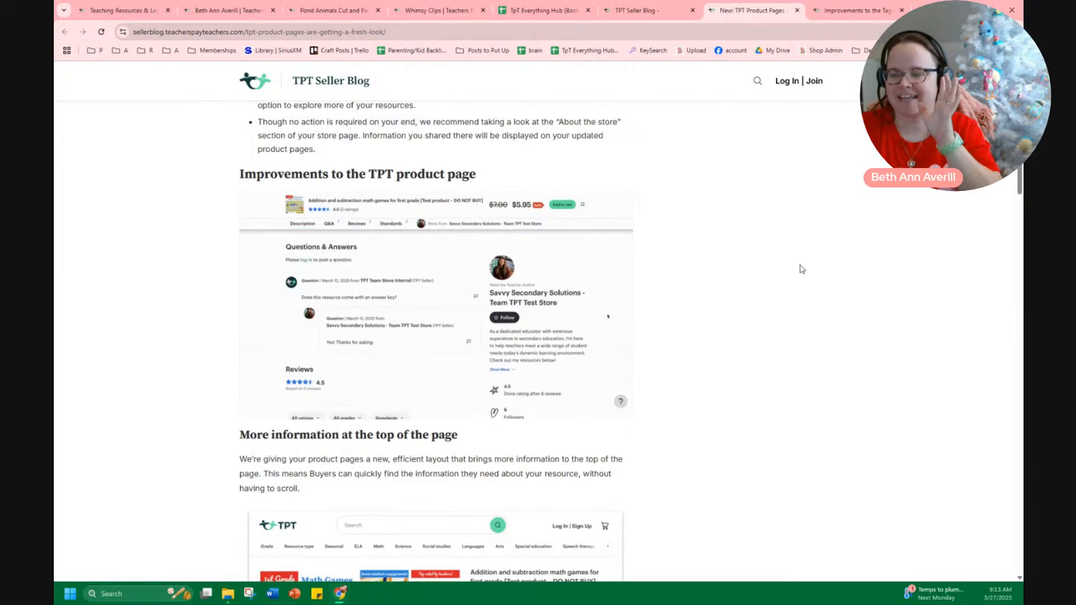
{"action": "scroll", "coordinate": [698, 289], "scroll_direction": "up", "scroll_amount": 10}
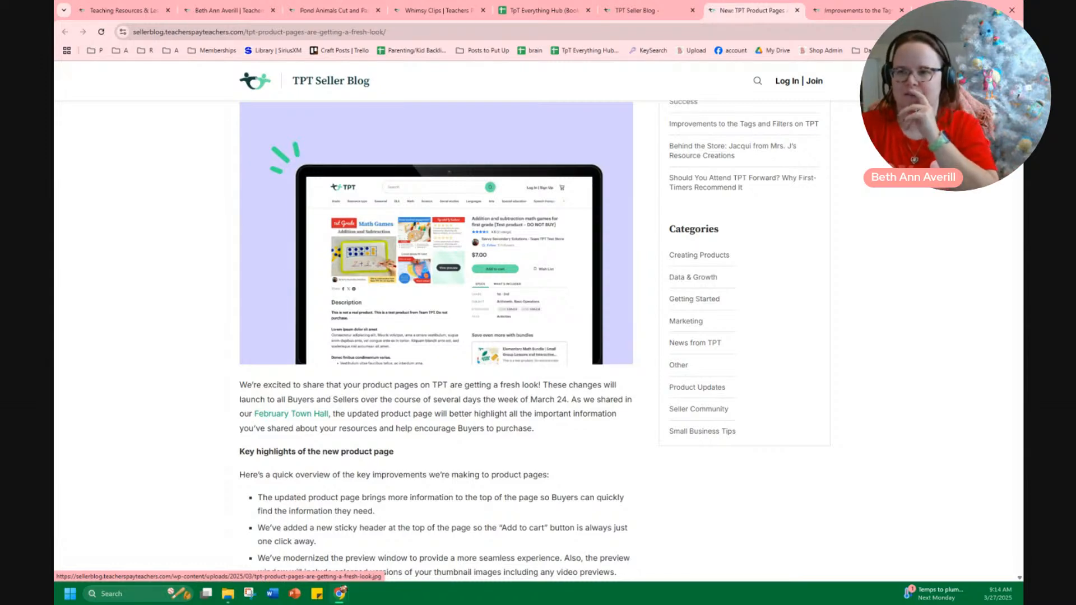
Look at the seller's own store and the current layout of the Pond Animals Cut and Paste listing.
{"action": "left_click", "coordinate": [240, 11]}
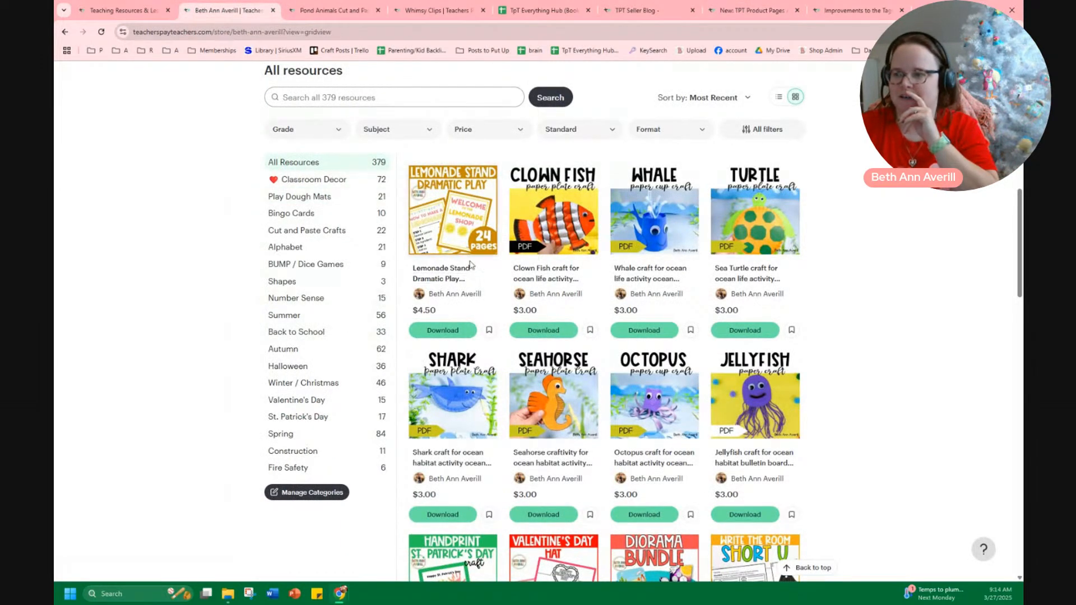
{"action": "scroll", "coordinate": [558, 262], "scroll_direction": "up", "scroll_amount": 5}
{"action": "left_click", "coordinate": [341, 11]}
{"action": "scroll", "coordinate": [561, 449], "scroll_direction": "up", "scroll_amount": 6}
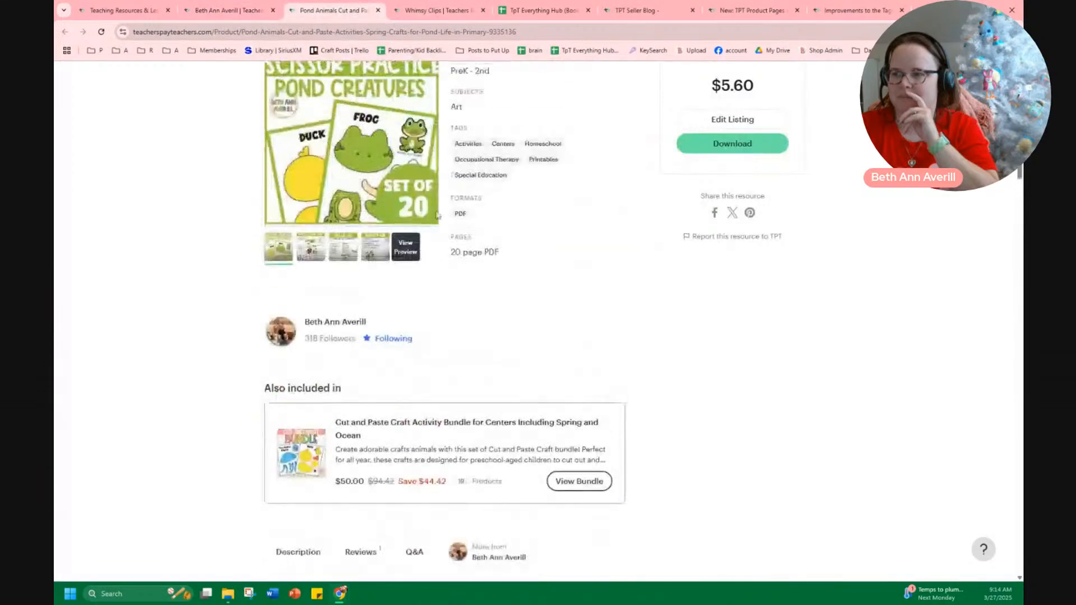
Open the Cut and Paste Craft Activity Bundle from the Pond Animals listing, look through its included products and close the bundle page.
{"action": "left_click", "coordinate": [605, 500]}
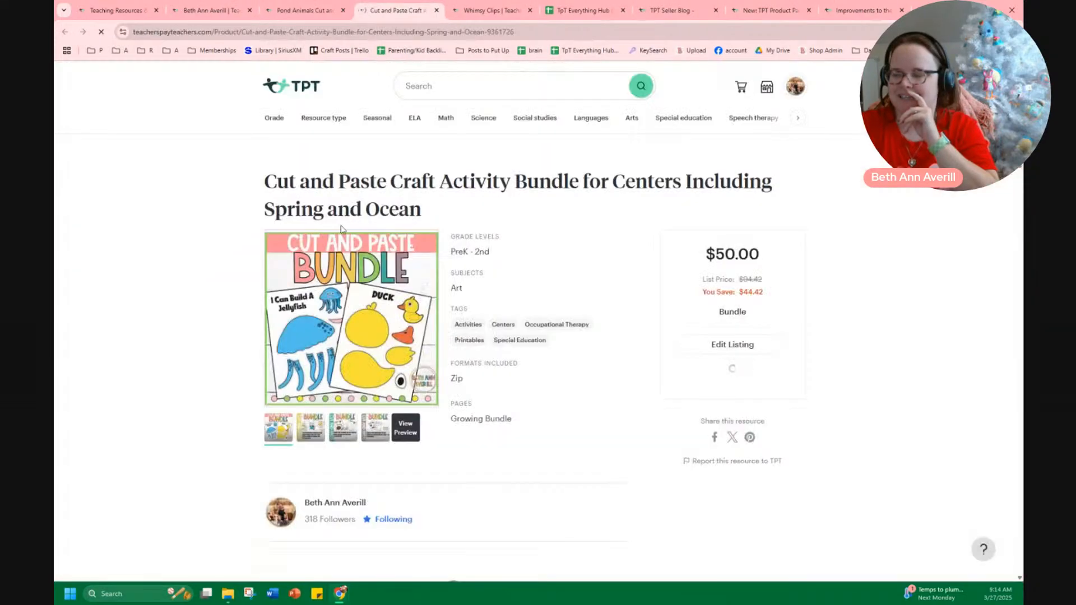
{"action": "scroll", "coordinate": [316, 335], "scroll_direction": "down", "scroll_amount": 5}
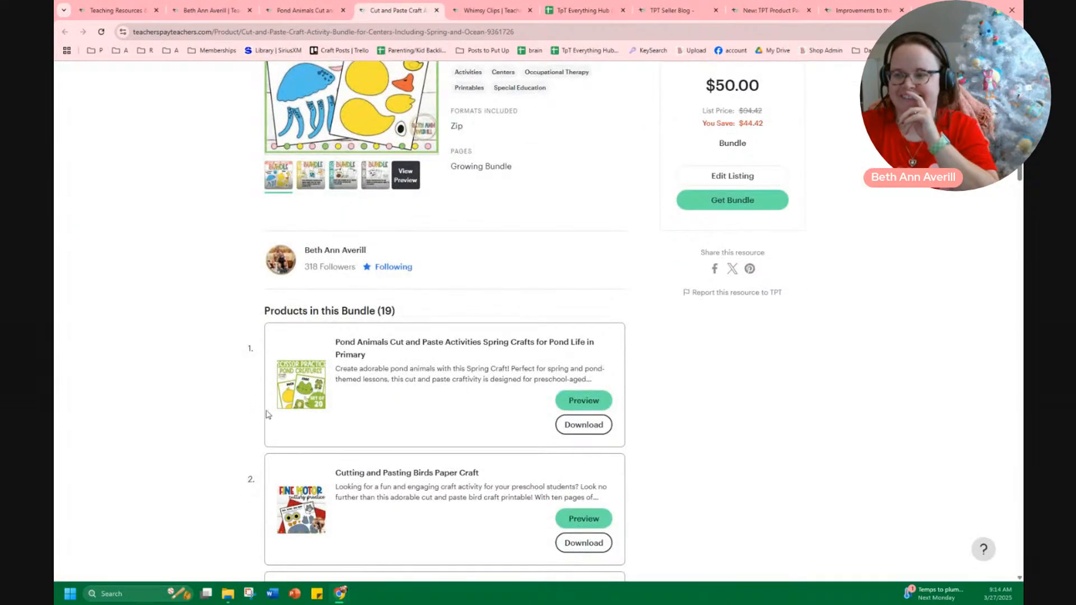
{"action": "scroll", "coordinate": [305, 247], "scroll_direction": "down", "scroll_amount": 3}
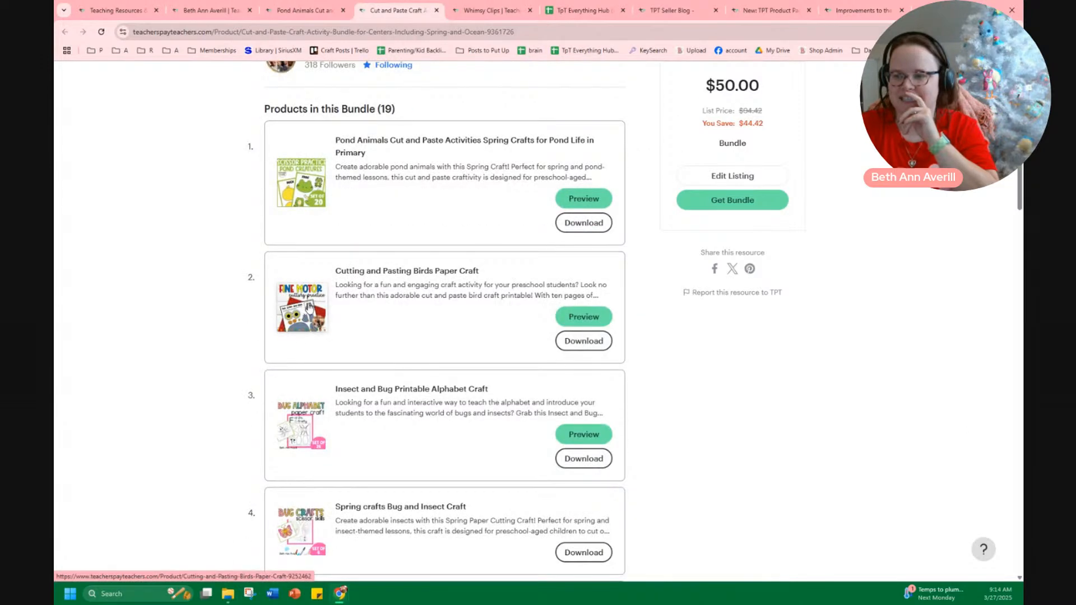
{"action": "scroll", "coordinate": [432, 381], "scroll_direction": "up", "scroll_amount": 2}
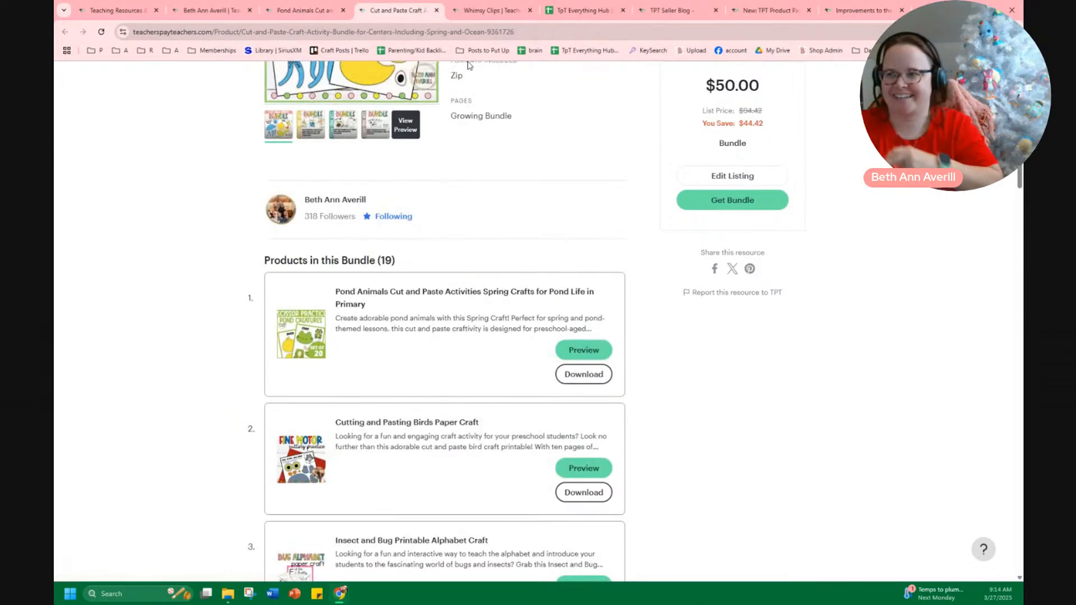
{"action": "left_click", "coordinate": [437, 10]}
Return to the product page post, highlight the March 24 launch date and read the key highlights of the new product page.
{"action": "left_click", "coordinate": [571, 11]}
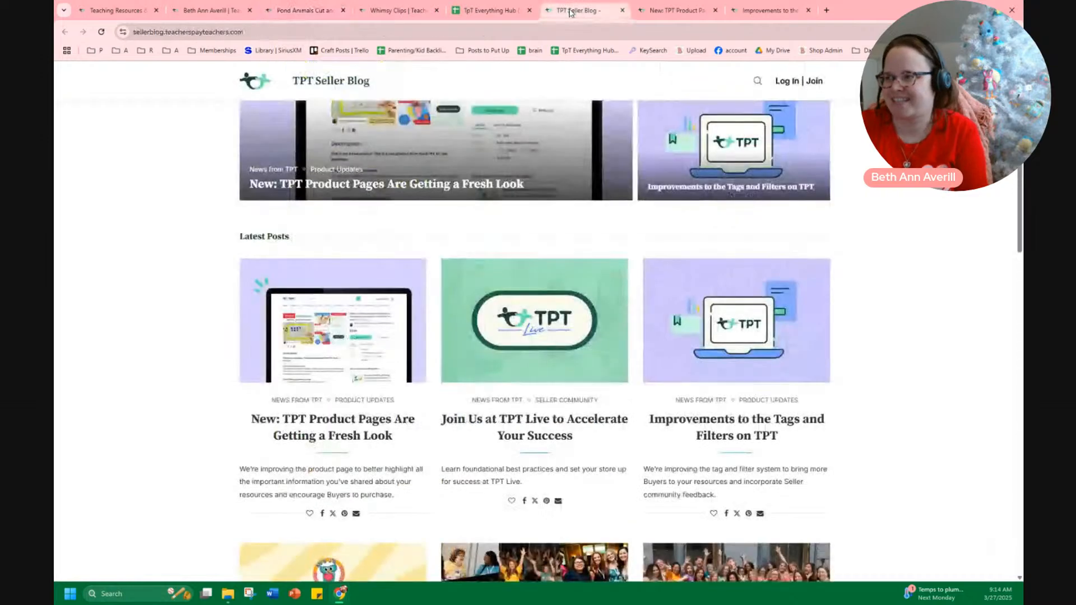
{"action": "left_click", "coordinate": [670, 11]}
{"action": "scroll", "coordinate": [364, 397], "scroll_direction": "down", "scroll_amount": 5}
{"action": "scroll", "coordinate": [363, 397], "scroll_direction": "down", "scroll_amount": 4}
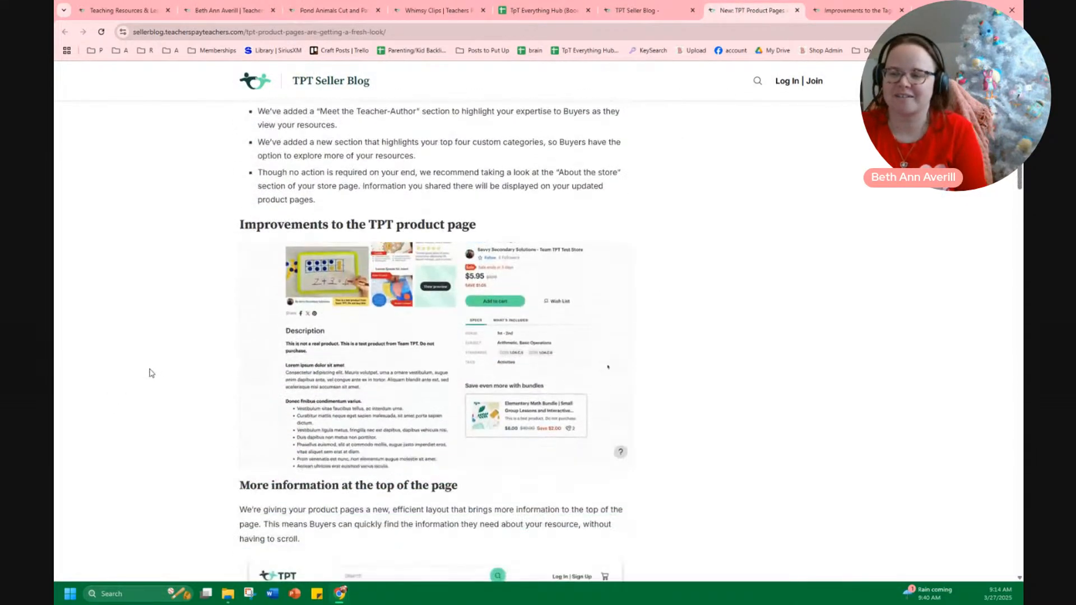
{"action": "scroll", "coordinate": [428, 260], "scroll_direction": "up", "scroll_amount": 7}
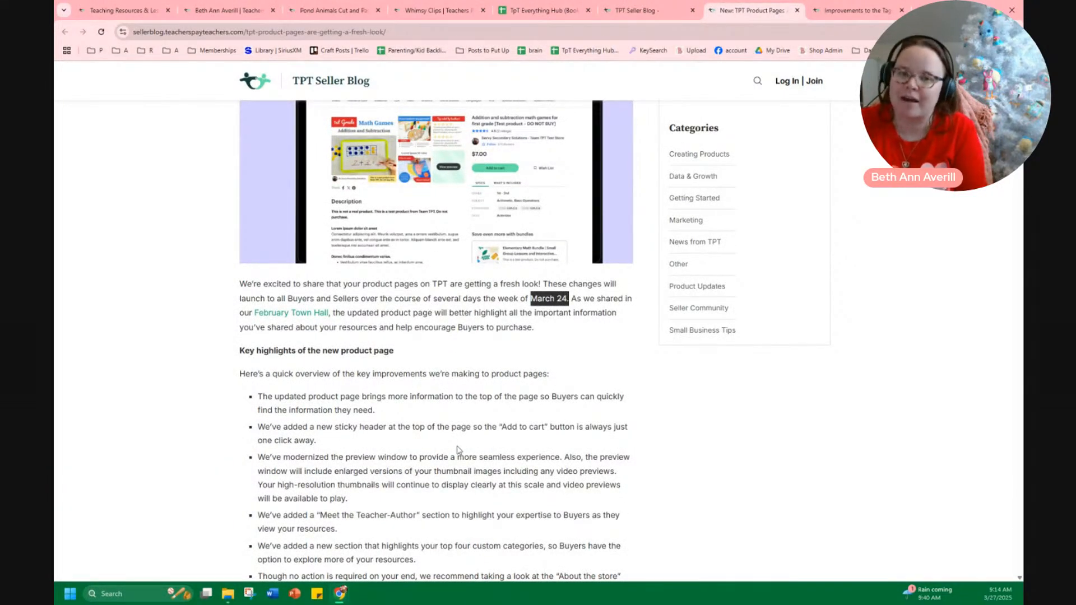
{"action": "scroll", "coordinate": [378, 407], "scroll_direction": "down", "scroll_amount": 3}
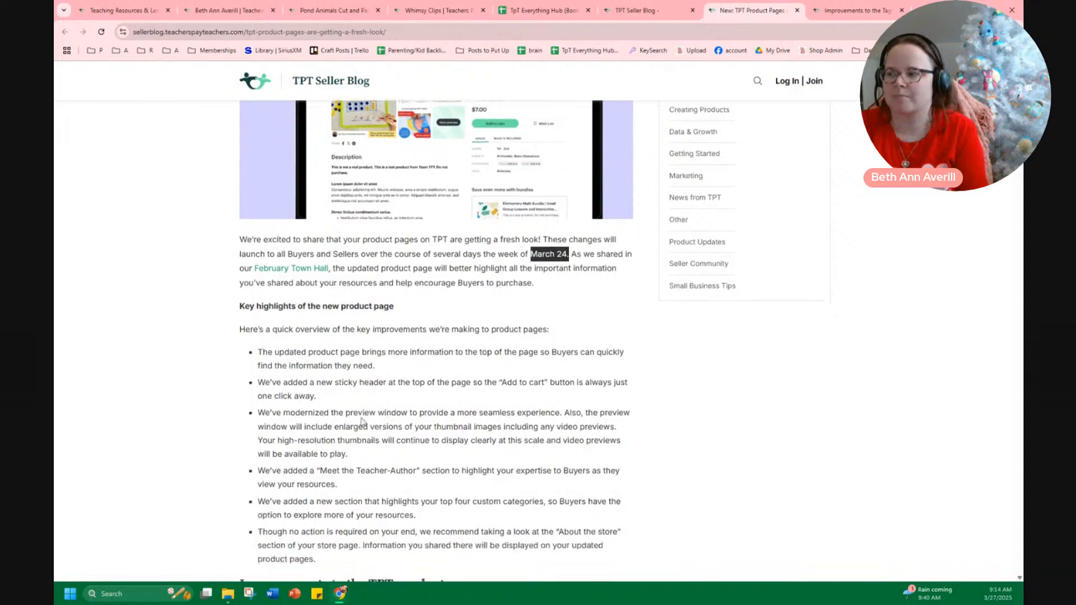
{"action": "scroll", "coordinate": [222, 388], "scroll_direction": "down", "scroll_amount": 6}
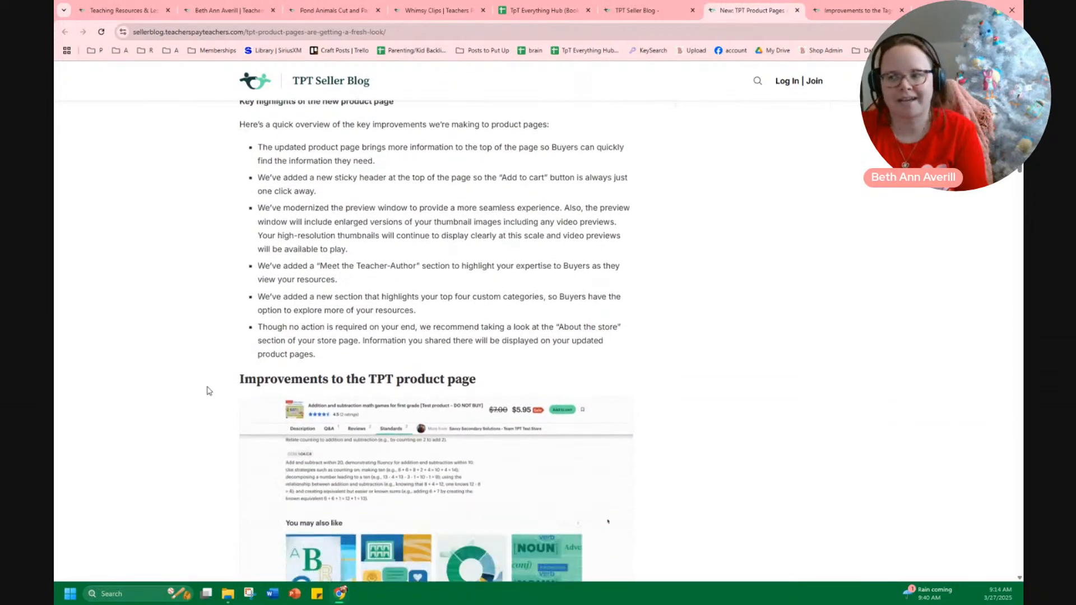
Examine the post's sections on page layout, larger thumbnails, the preview window, sales and discounts, and product details.
{"action": "scroll", "coordinate": [163, 441], "scroll_direction": "down", "scroll_amount": 8}
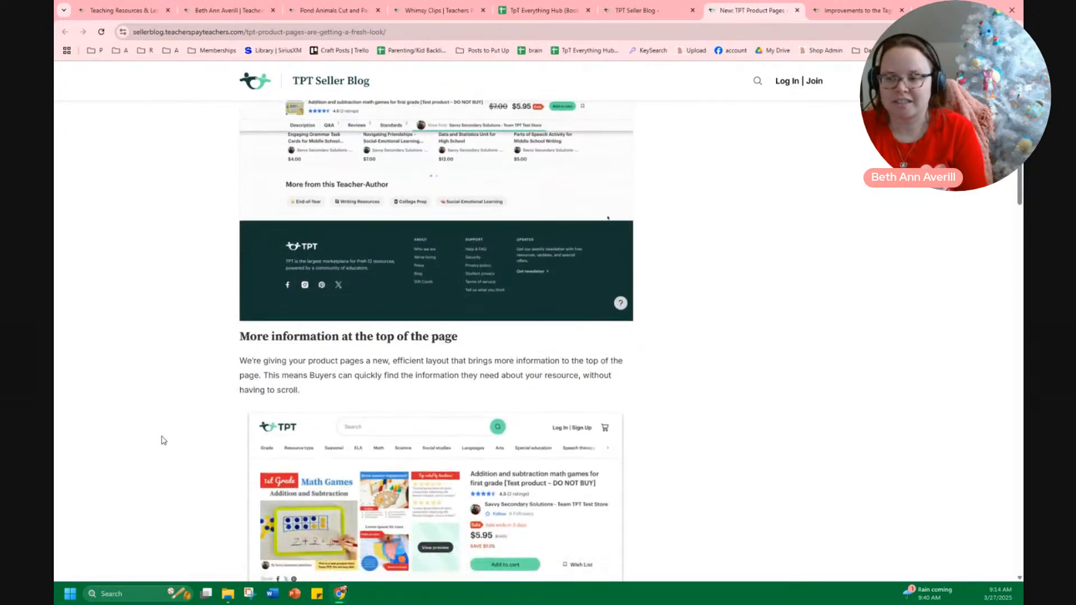
{"action": "scroll", "coordinate": [166, 442], "scroll_direction": "down", "scroll_amount": 12}
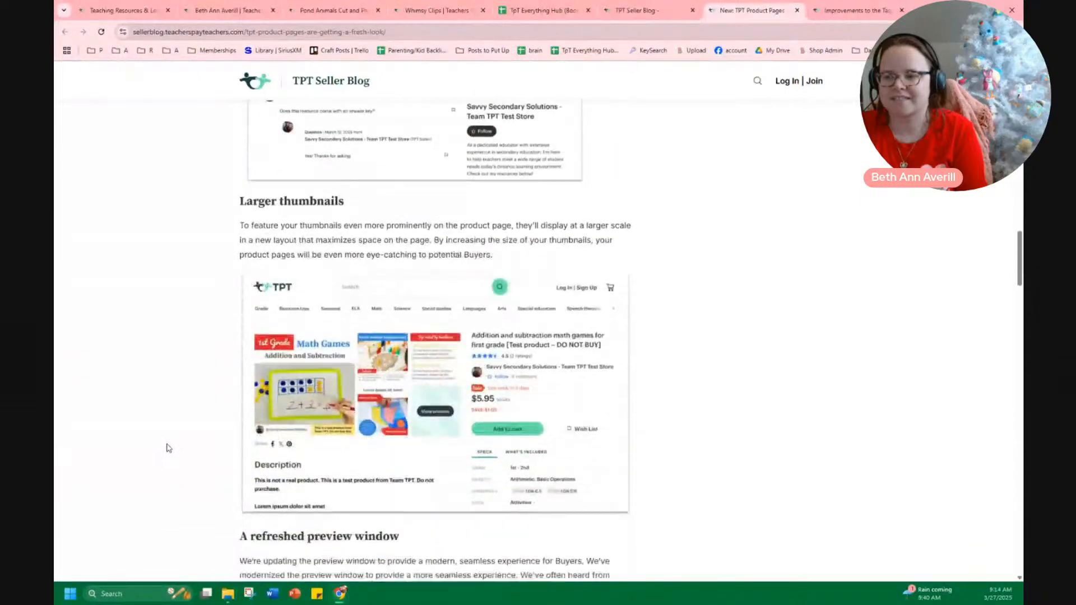
{"action": "scroll", "coordinate": [167, 452], "scroll_direction": "down", "scroll_amount": 10}
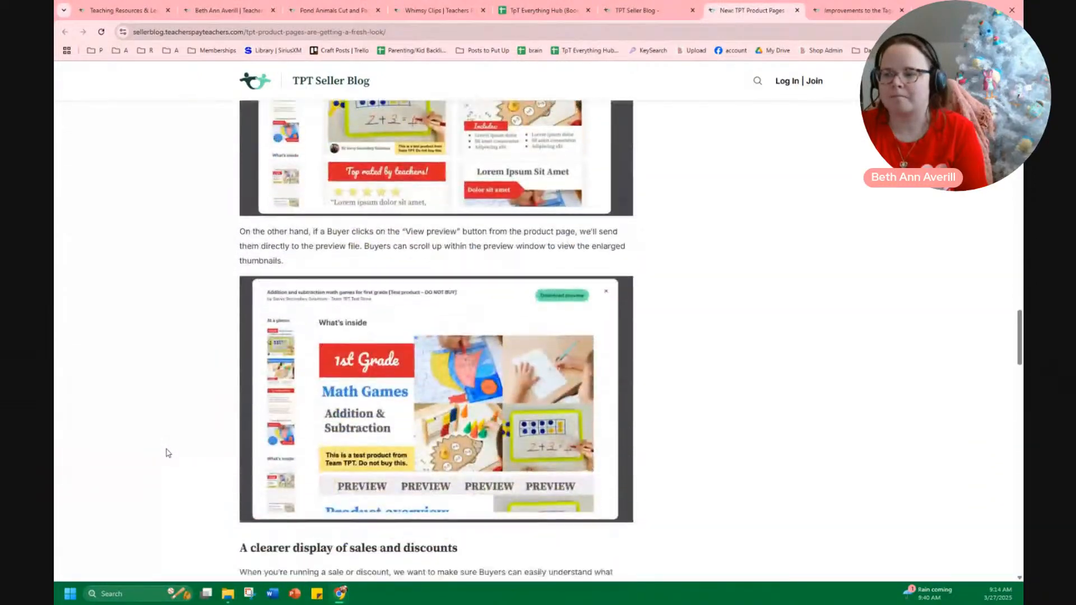
{"action": "scroll", "coordinate": [168, 455], "scroll_direction": "down", "scroll_amount": 11}
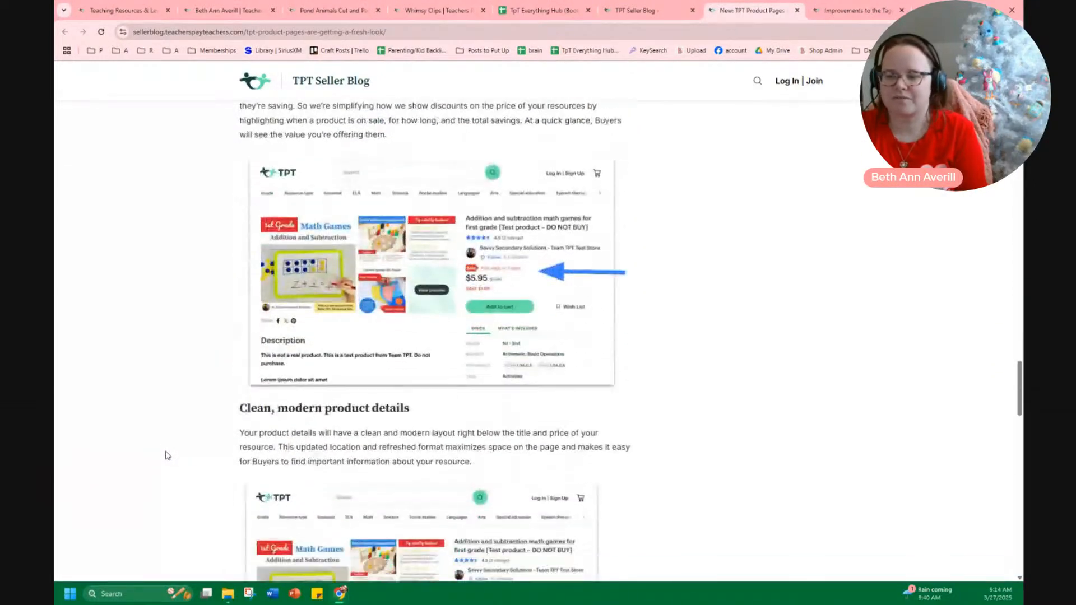
{"action": "scroll", "coordinate": [170, 456], "scroll_direction": "down", "scroll_amount": 4}
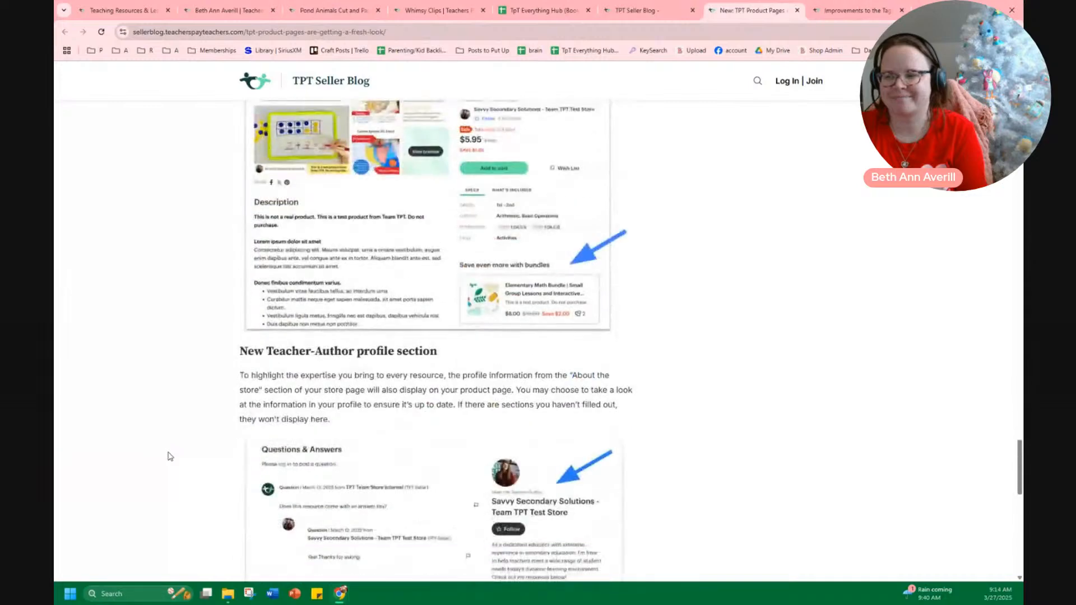
Examine the sections on the Teacher-Author profile and custom categories through to the end of the post.
{"action": "scroll", "coordinate": [170, 456], "scroll_direction": "down", "scroll_amount": 7}
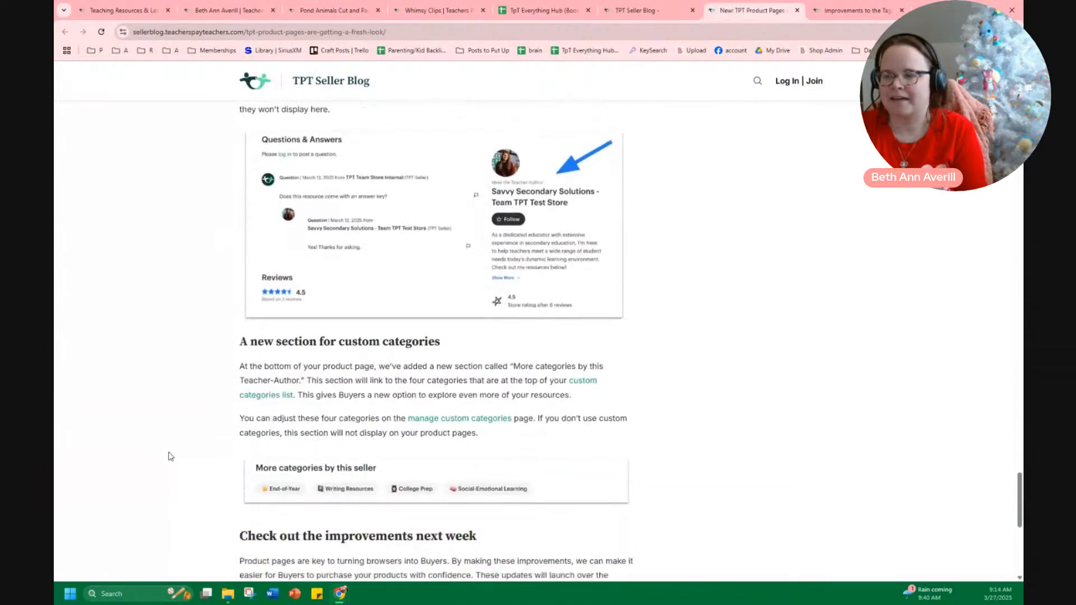
{"action": "scroll", "coordinate": [171, 457], "scroll_direction": "up", "scroll_amount": 5}
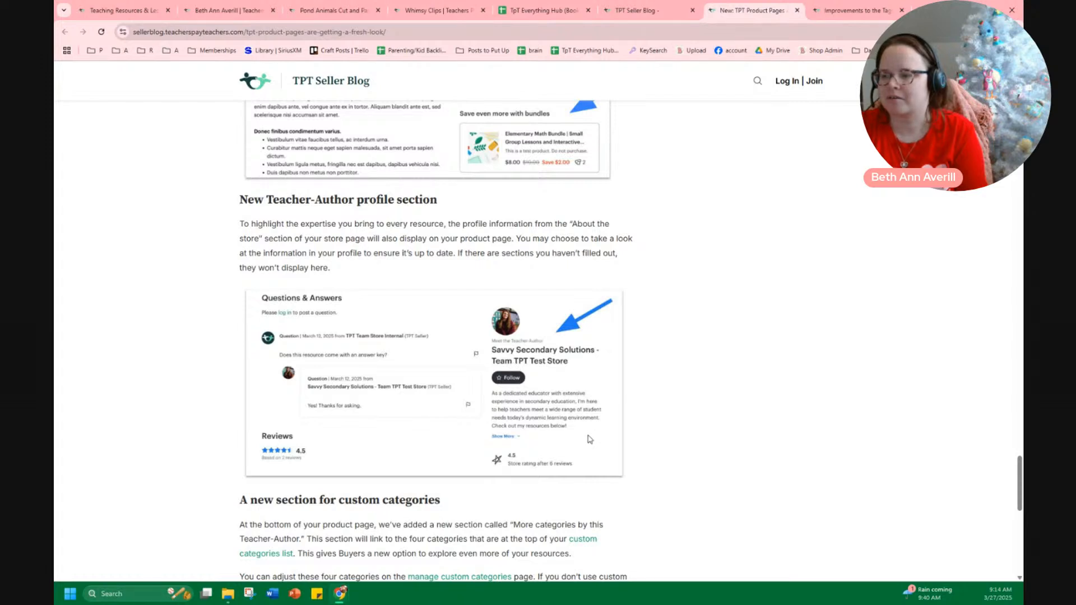
{"action": "scroll", "coordinate": [589, 440], "scroll_direction": "down", "scroll_amount": 7}
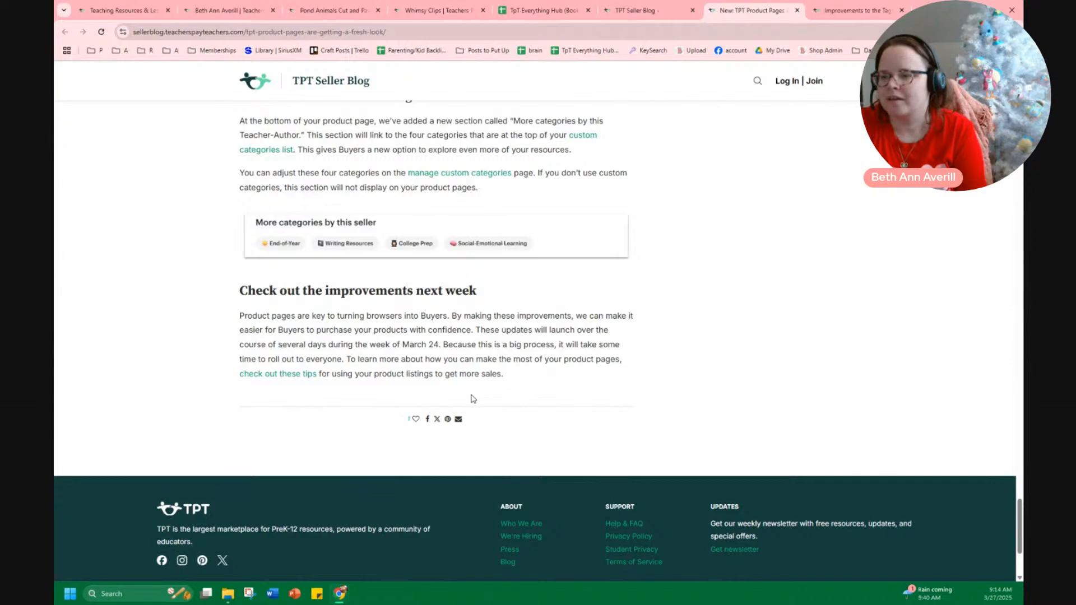
Skim back up through the product page post, close it and show the post on tags and filters improvements.
{"action": "scroll", "coordinate": [463, 416], "scroll_direction": "up", "scroll_amount": 20}
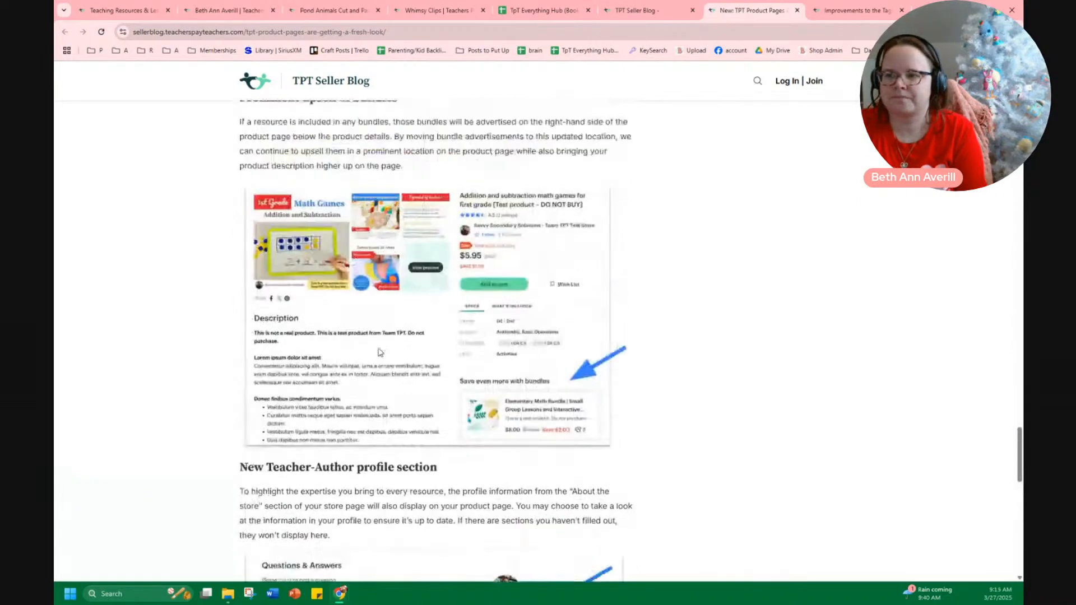
{"action": "scroll", "coordinate": [298, 354], "scroll_direction": "up", "scroll_amount": 20}
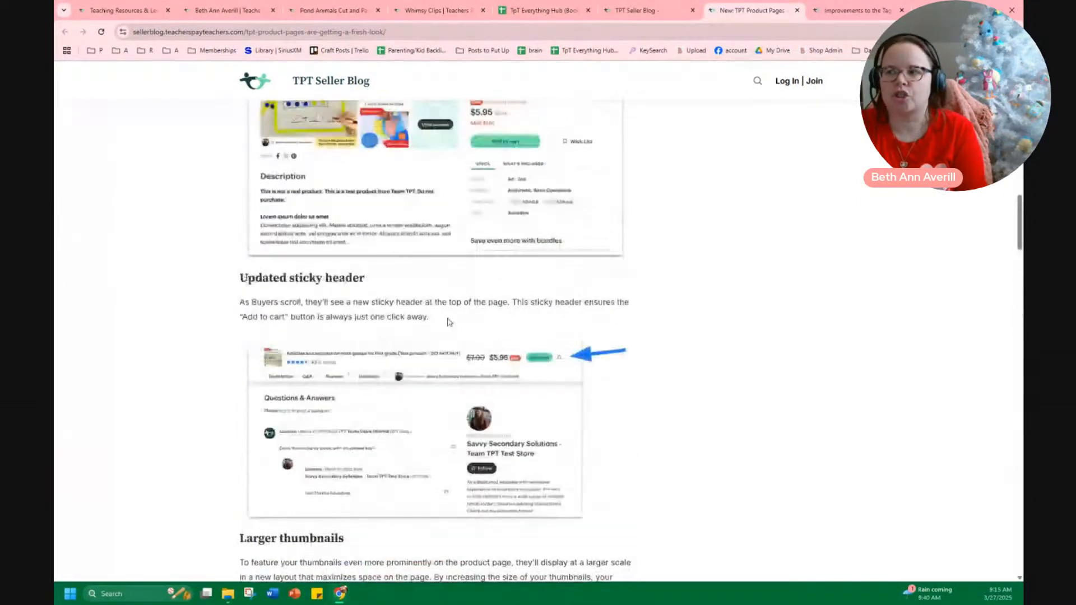
{"action": "scroll", "coordinate": [446, 329], "scroll_direction": "up", "scroll_amount": 10}
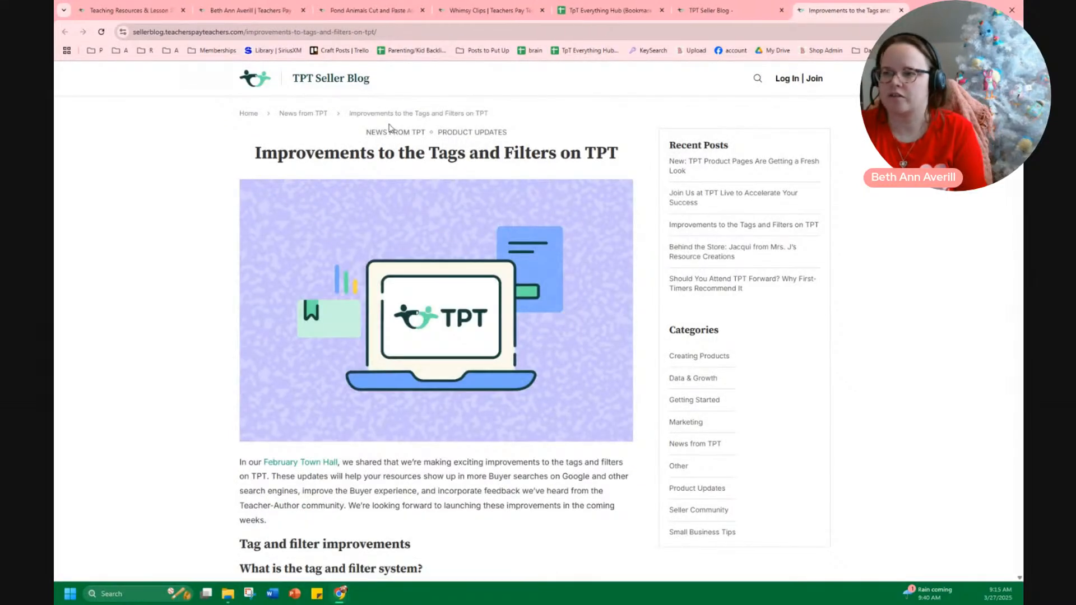
Highlight the tags and filters post's title and skim its explanation of the tag and filter system and why it is updated.
{"action": "left_click_drag", "start_coordinate": [360, 154], "coordinate": [597, 179]}
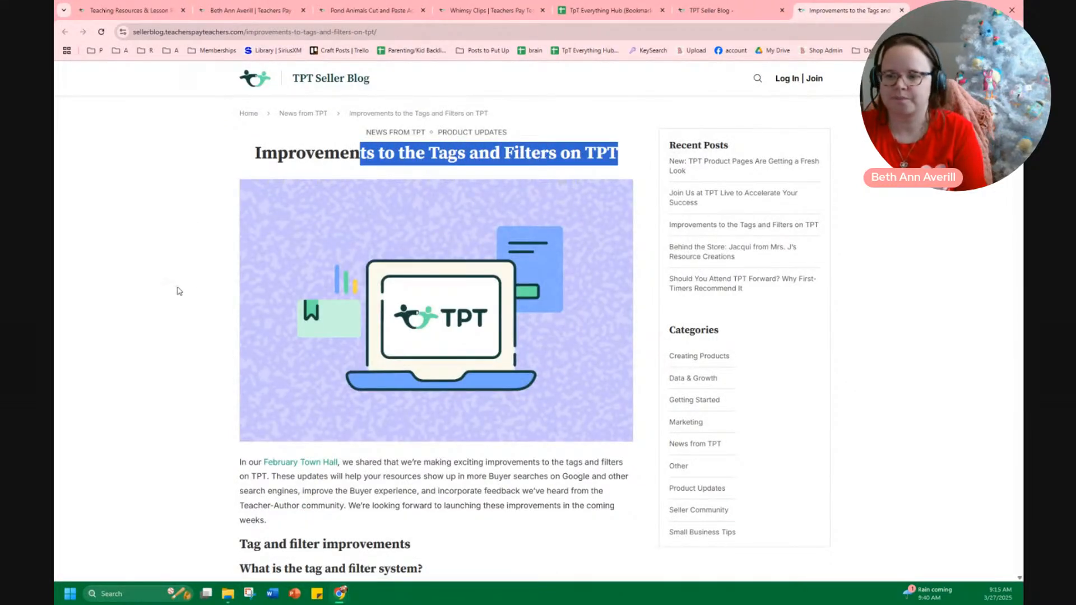
{"action": "scroll", "coordinate": [254, 399], "scroll_direction": "down", "scroll_amount": 4}
{"action": "scroll", "coordinate": [193, 536], "scroll_direction": "down", "scroll_amount": 12}
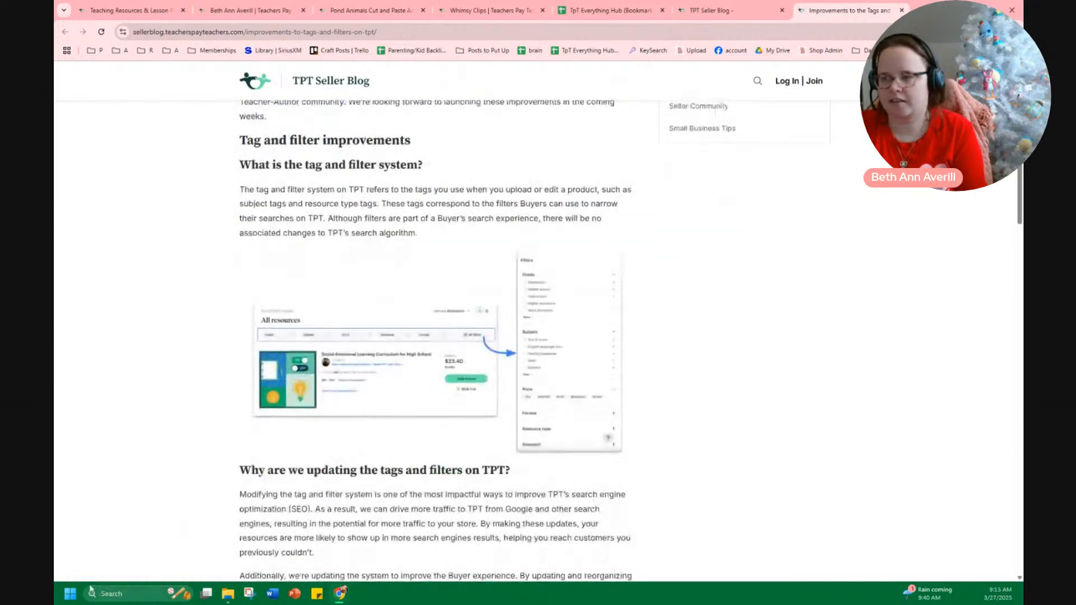
{"action": "scroll", "coordinate": [200, 503], "scroll_direction": "up", "scroll_amount": 13}
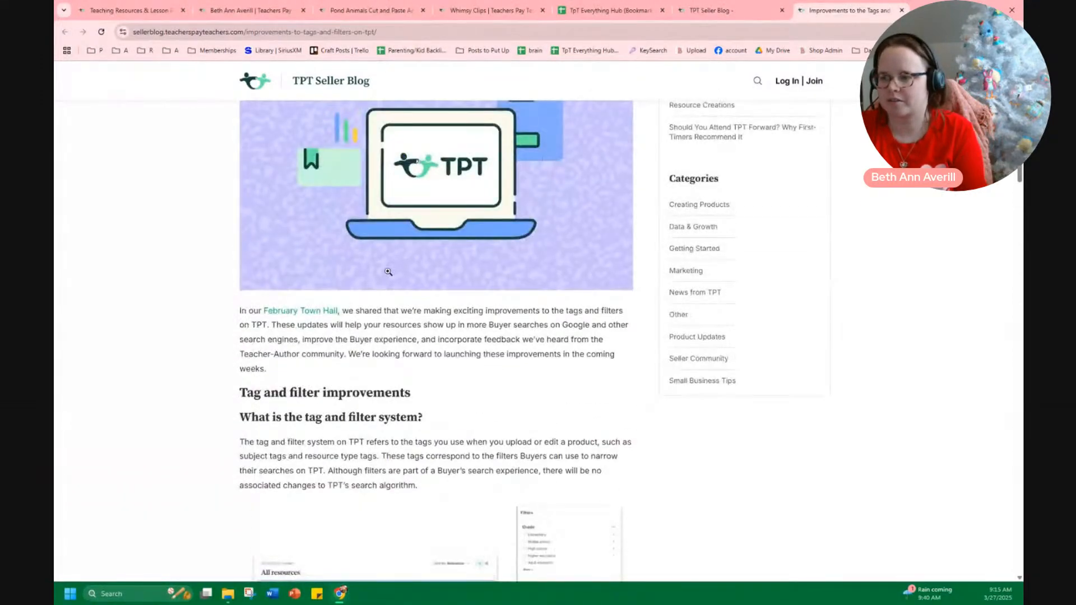
Examine the post's introduction, the reasons for the update and the before-and-after comparison of the filter sections.
{"action": "left_click_drag", "start_coordinate": [247, 311], "coordinate": [409, 312]}
{"action": "left_click", "coordinate": [438, 320]}
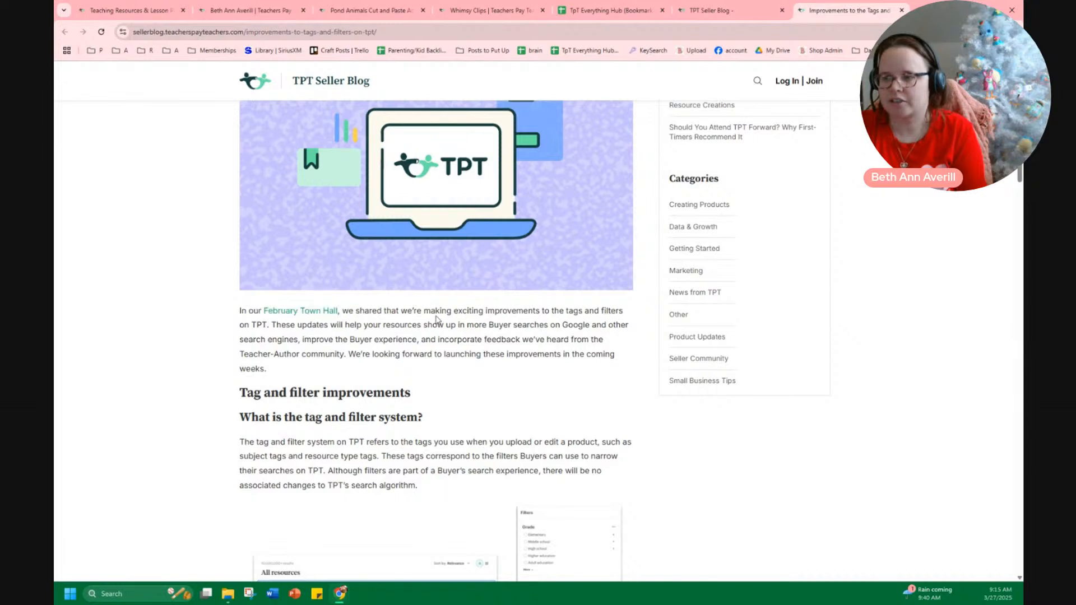
{"action": "scroll", "coordinate": [277, 359], "scroll_direction": "down", "scroll_amount": 2}
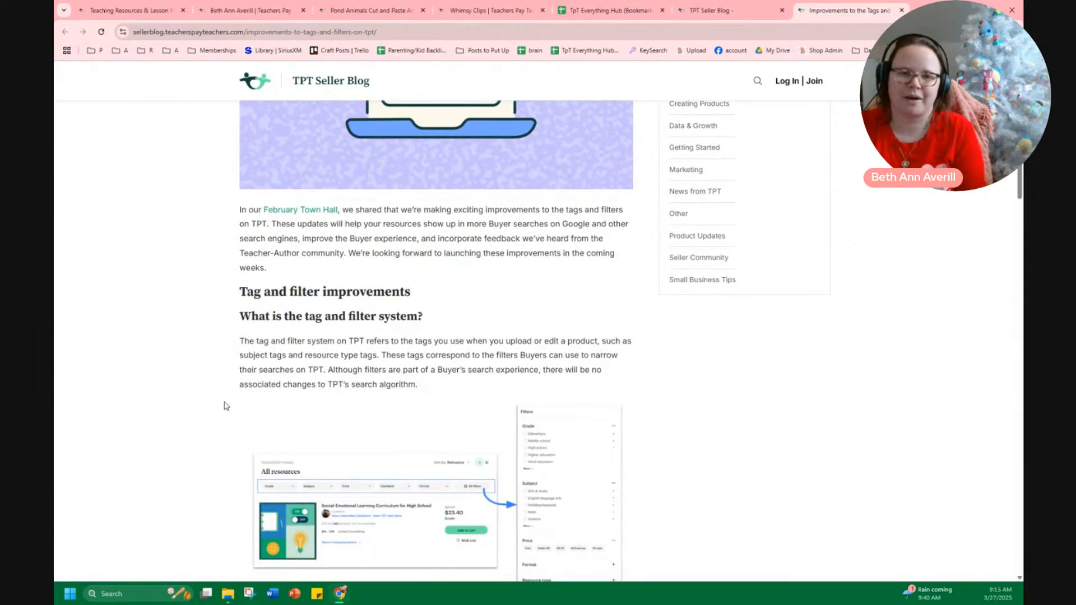
{"action": "scroll", "coordinate": [223, 406], "scroll_direction": "down", "scroll_amount": 5}
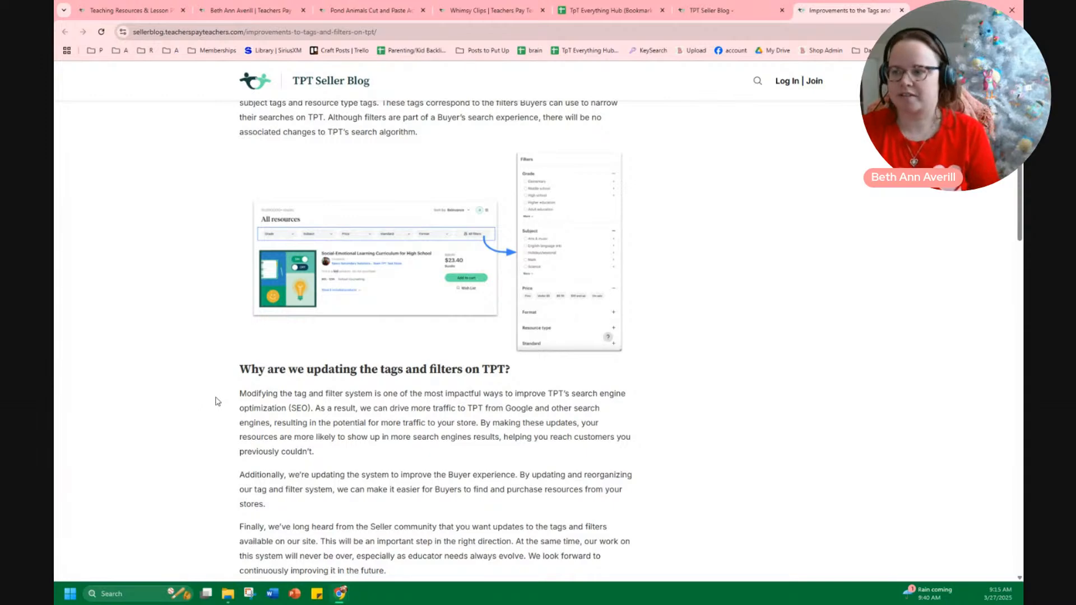
{"action": "scroll", "coordinate": [287, 486], "scroll_direction": "down", "scroll_amount": 5}
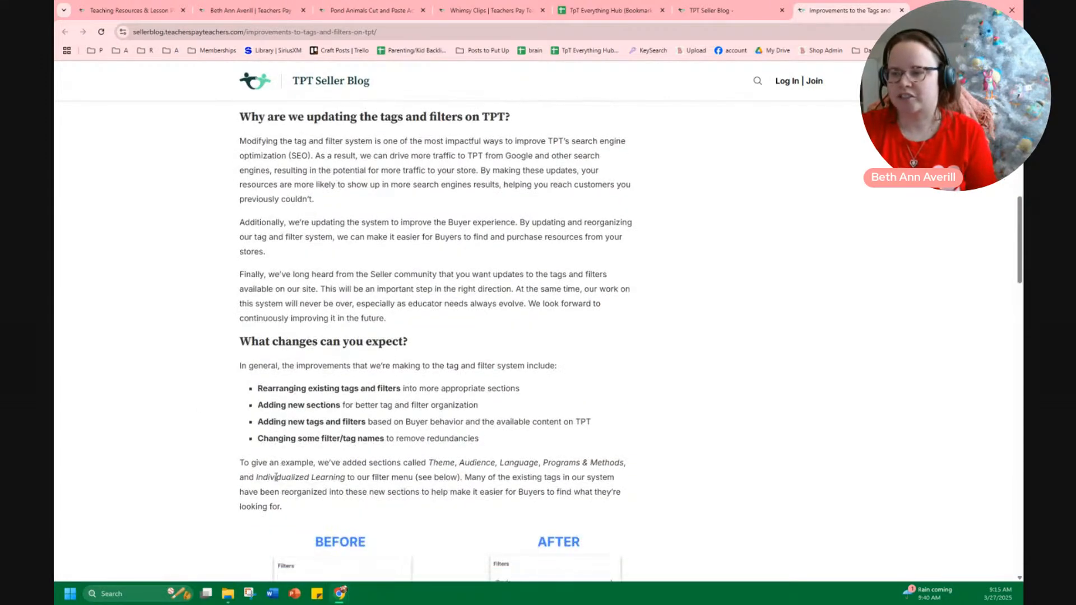
{"action": "scroll", "coordinate": [266, 498], "scroll_direction": "down", "scroll_amount": 4}
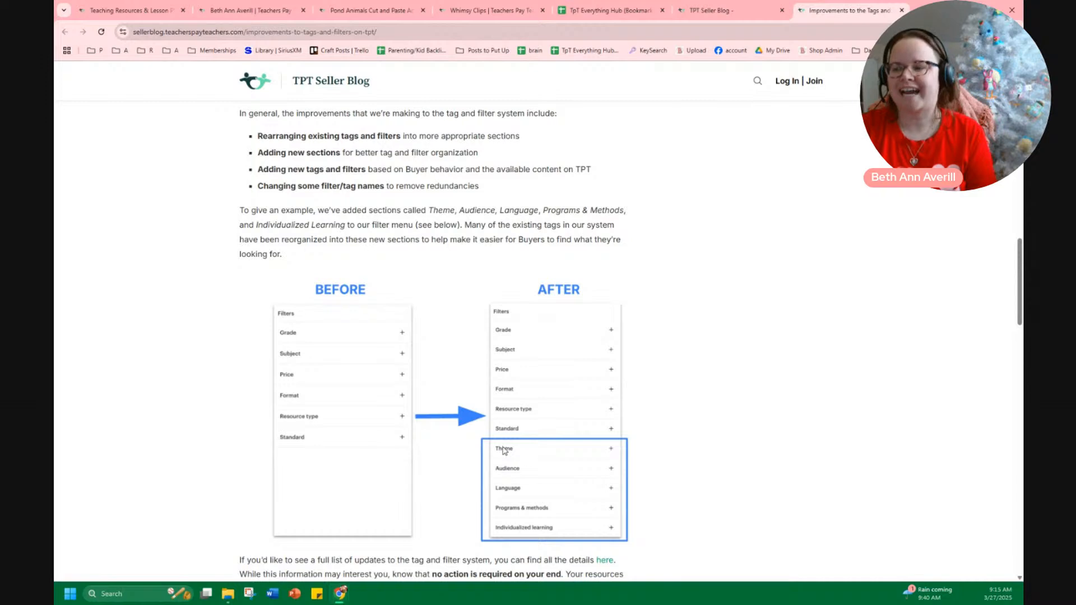
{"action": "scroll", "coordinate": [521, 477], "scroll_direction": "down", "scroll_amount": 2}
{"action": "scroll", "coordinate": [423, 471], "scroll_direction": "down", "scroll_amount": 5}
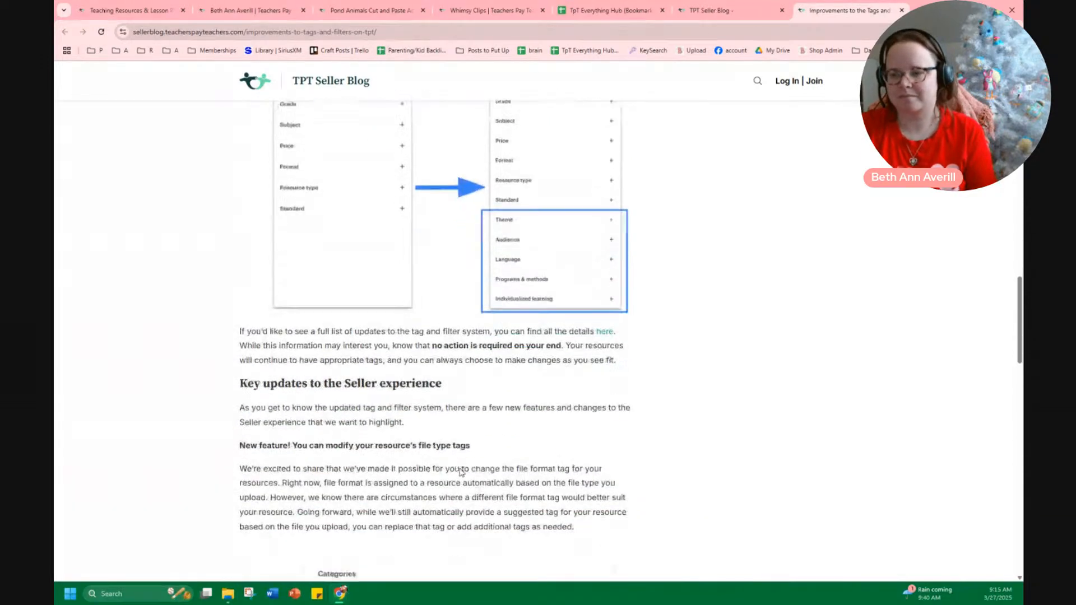
Skim the key Seller updates on file type tags, general subject tags and maximum tags, and return to the post's title.
{"action": "scroll", "coordinate": [415, 482], "scroll_direction": "down", "scroll_amount": 4}
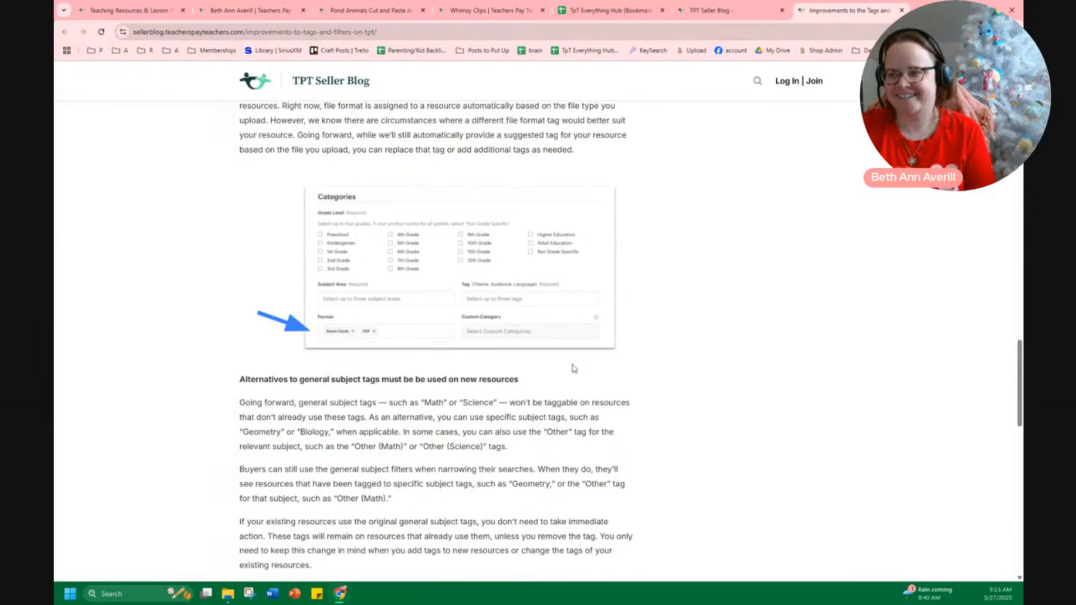
{"action": "scroll", "coordinate": [446, 421], "scroll_direction": "down", "scroll_amount": 7}
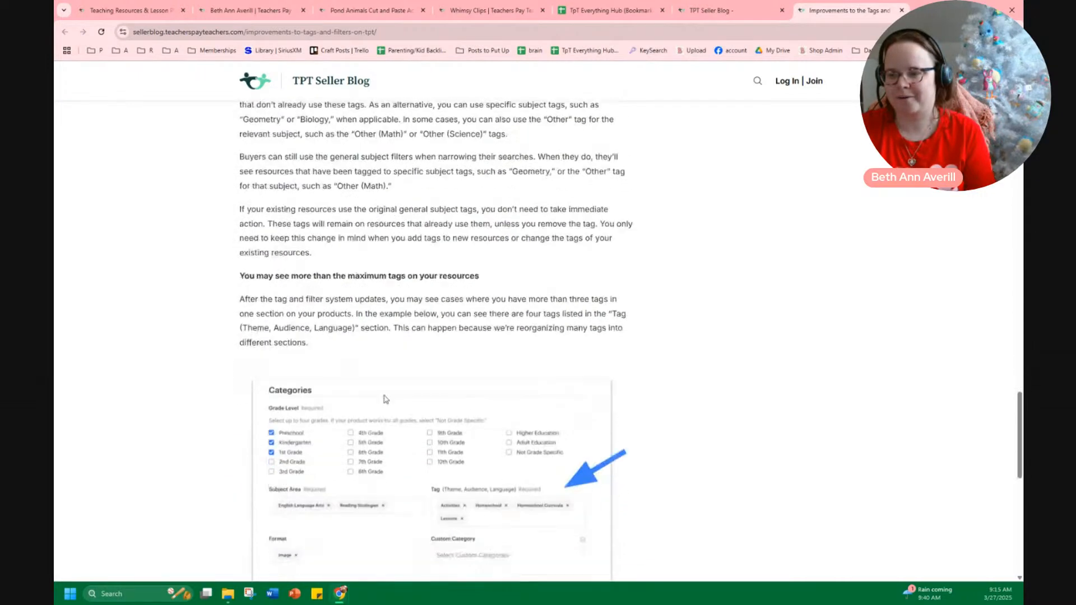
{"action": "scroll", "coordinate": [604, 400], "scroll_direction": "down", "scroll_amount": 8}
{"action": "scroll", "coordinate": [532, 396], "scroll_direction": "up", "scroll_amount": 5}
{"action": "scroll", "coordinate": [530, 395], "scroll_direction": "up", "scroll_amount": 15}
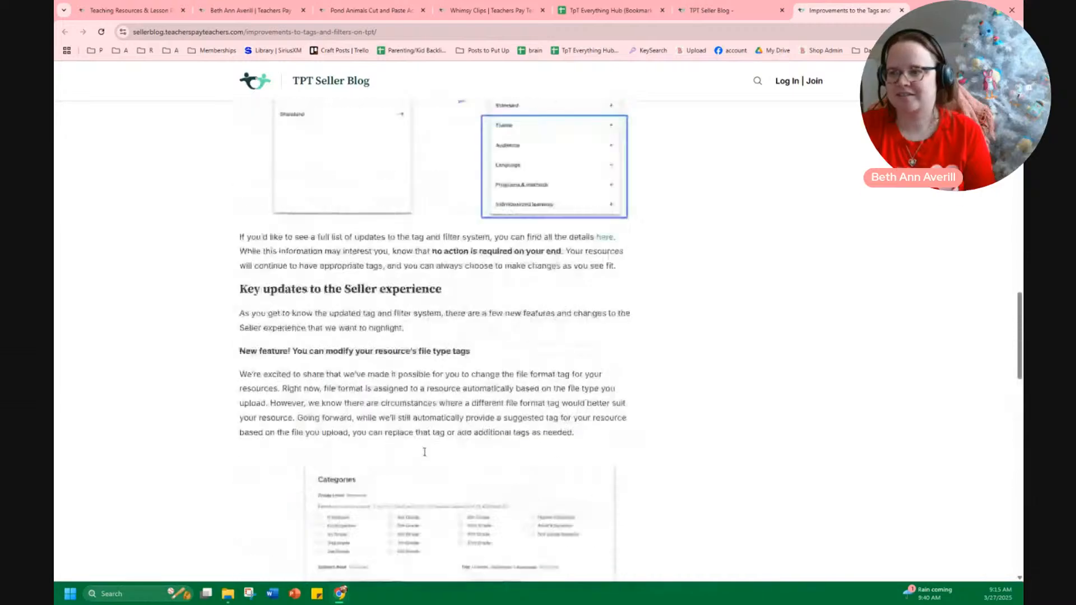
{"action": "scroll", "coordinate": [422, 452], "scroll_direction": "up", "scroll_amount": 12}
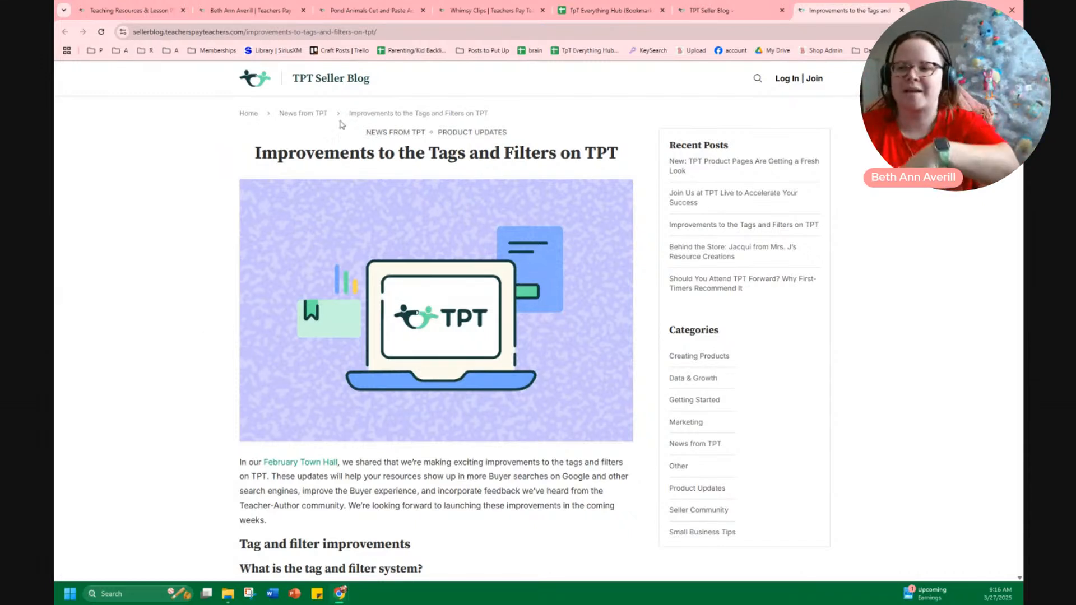
Close the Seller Blog window and show the TPT home page's new favorite-author resources and its popular searches.
{"action": "left_click", "coordinate": [1012, 10]}
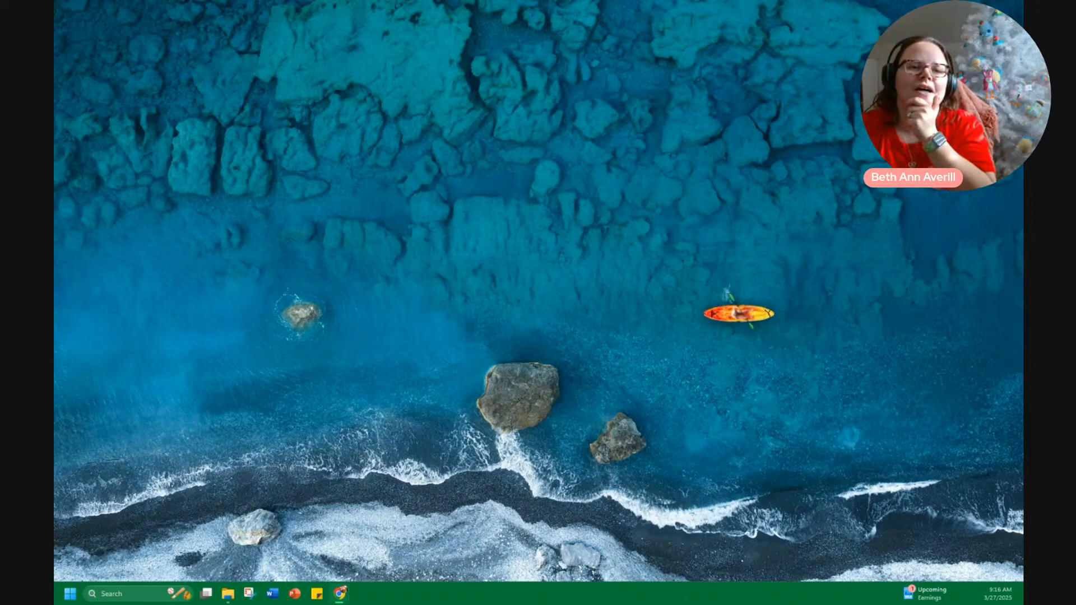
{"action": "left_click_drag", "start_coordinate": [55, 350], "coordinate": [551, 3]}
{"action": "scroll", "coordinate": [427, 428], "scroll_direction": "down", "scroll_amount": 8}
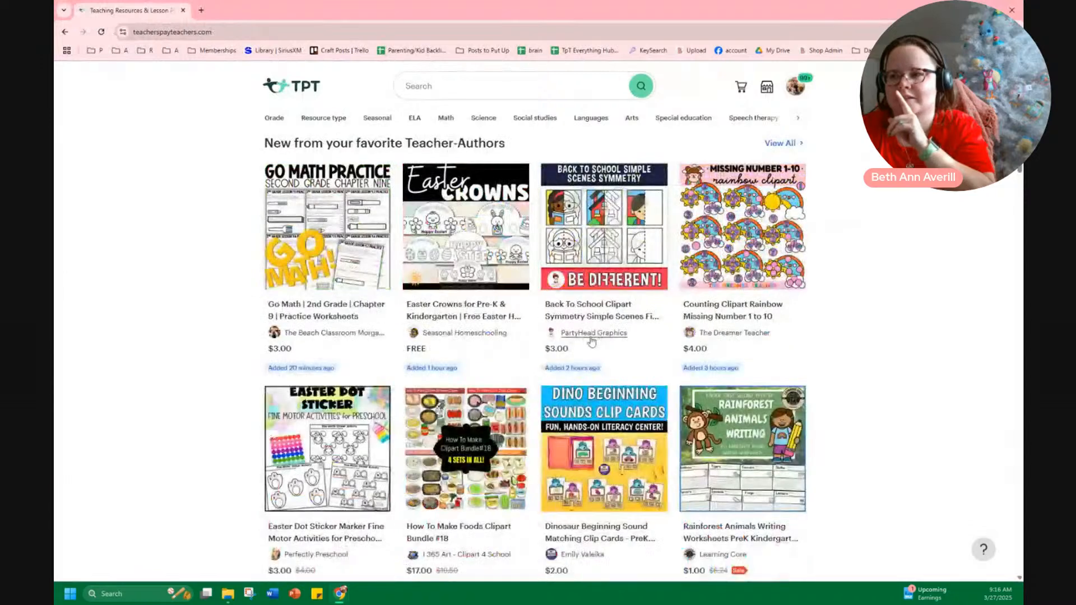
{"action": "left_click", "coordinate": [433, 86]}
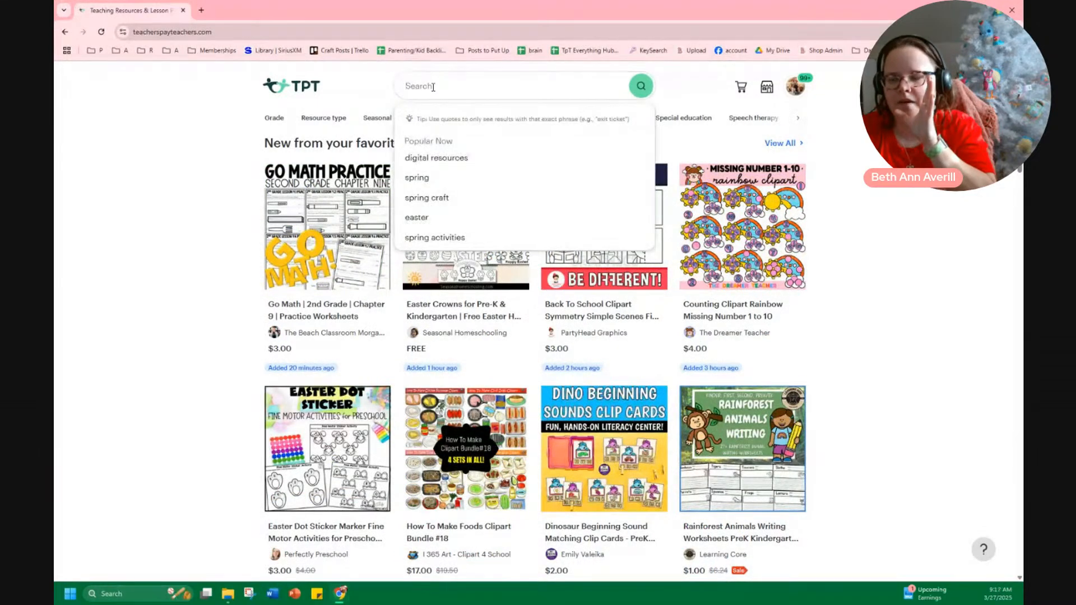
{"action": "left_click", "coordinate": [209, 307]}
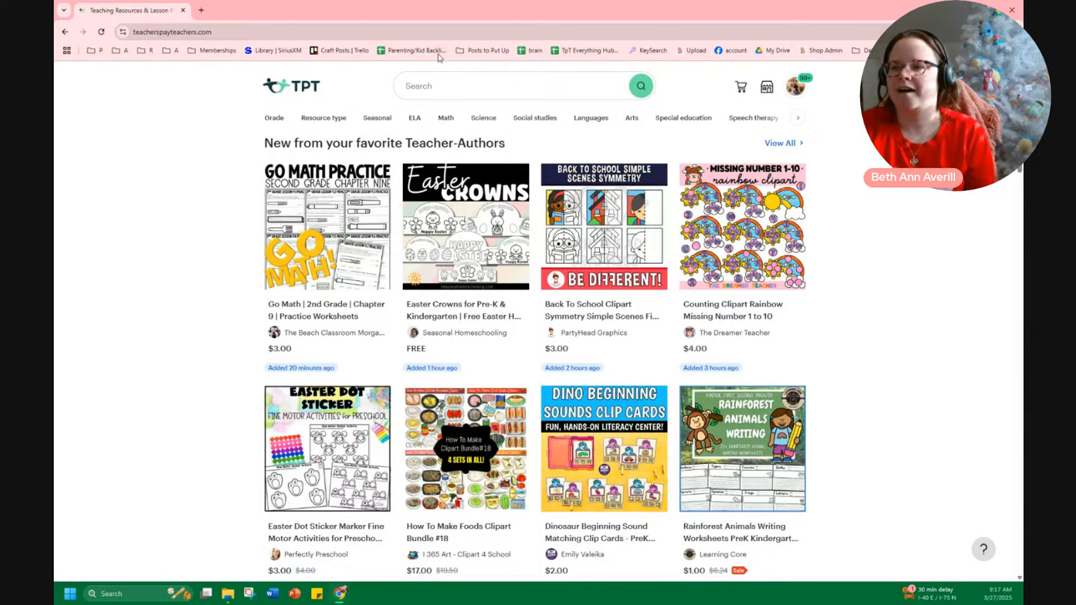
Check the TPT search suggestions for "ghost" and clear the term.
{"action": "left_click", "coordinate": [418, 87]}
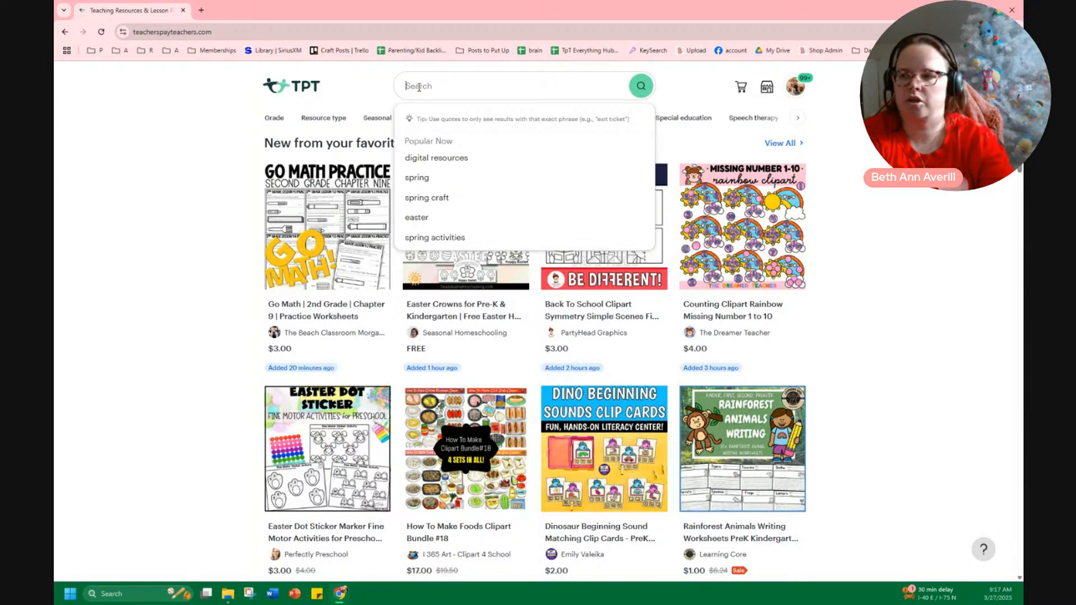
{"action": "type", "text": "ghost"}
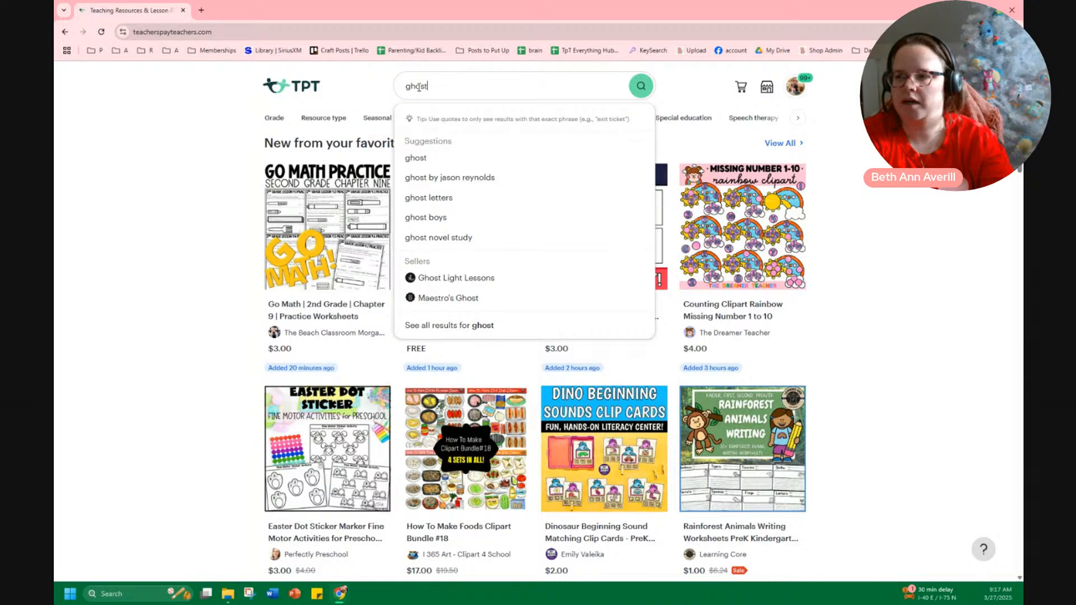
{"action": "key", "text": "BackSpace"}
{"action": "key", "text": "BackSpace"}
{"action": "key", "text": "BackSpace"}
{"action": "key", "text": "BackSpace"}
{"action": "key", "text": "BackSpace"}
{"action": "key", "text": "BackSpace"}
Check the TPT search suggestions for "pickle" and clear the term.
{"action": "type", "text": "pick"}
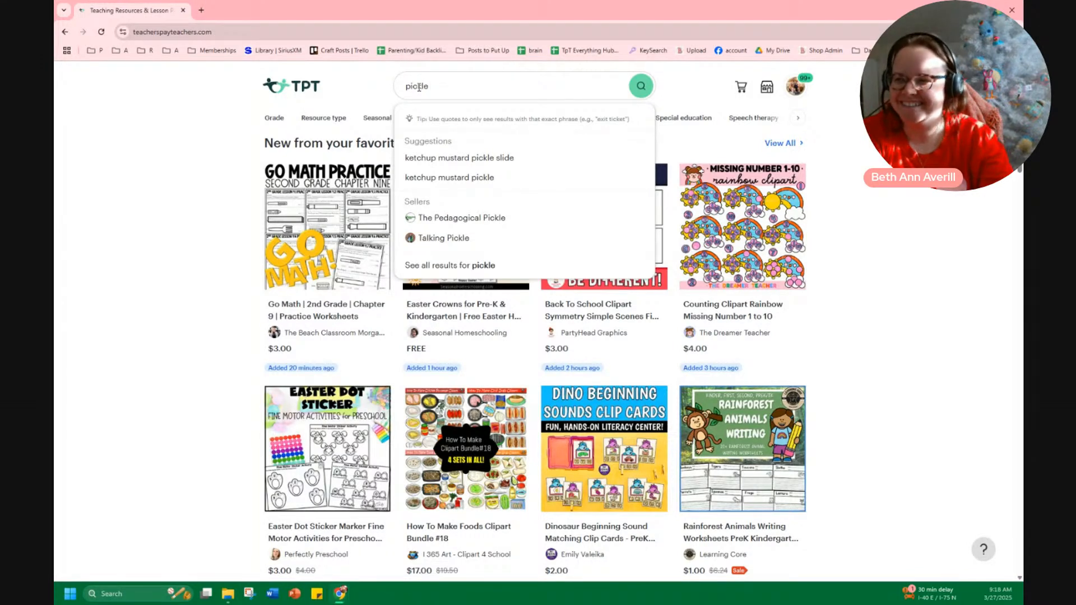
{"action": "key", "text": "BackSpace"}
{"action": "key", "text": "BackSpace"}
{"action": "key", "text": "BackSpace"}
{"action": "key", "text": "BackSpace"}
{"action": "key", "text": "BackSpace"}
{"action": "key", "text": "BackSpace"}
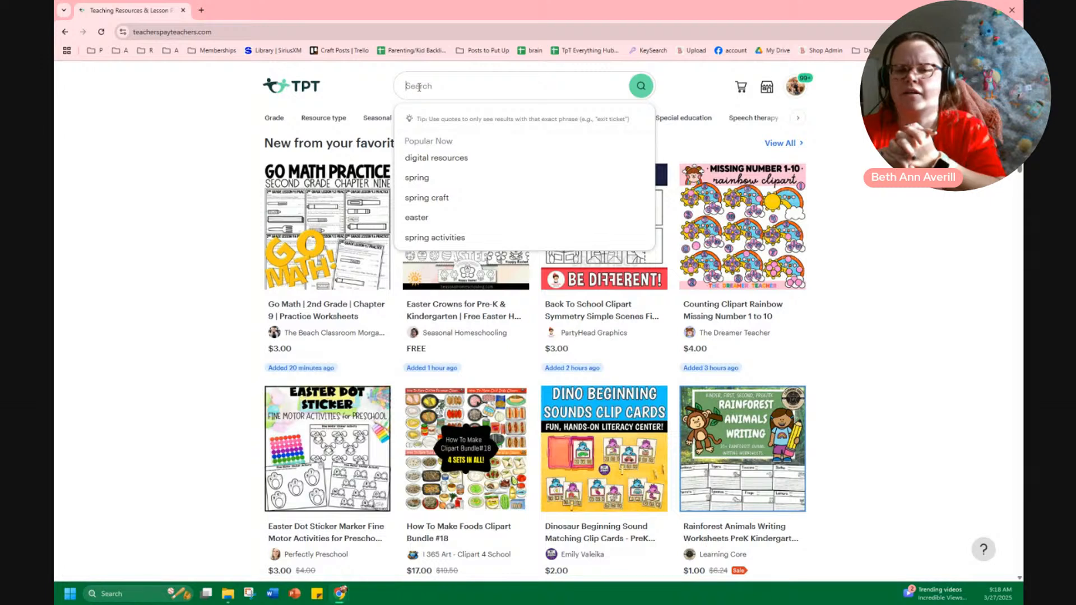
Compare the TPT search suggestions for "butterfly" alone and followed by the letters s, w, u, h and f.
{"action": "type", "text": "butterfly"}
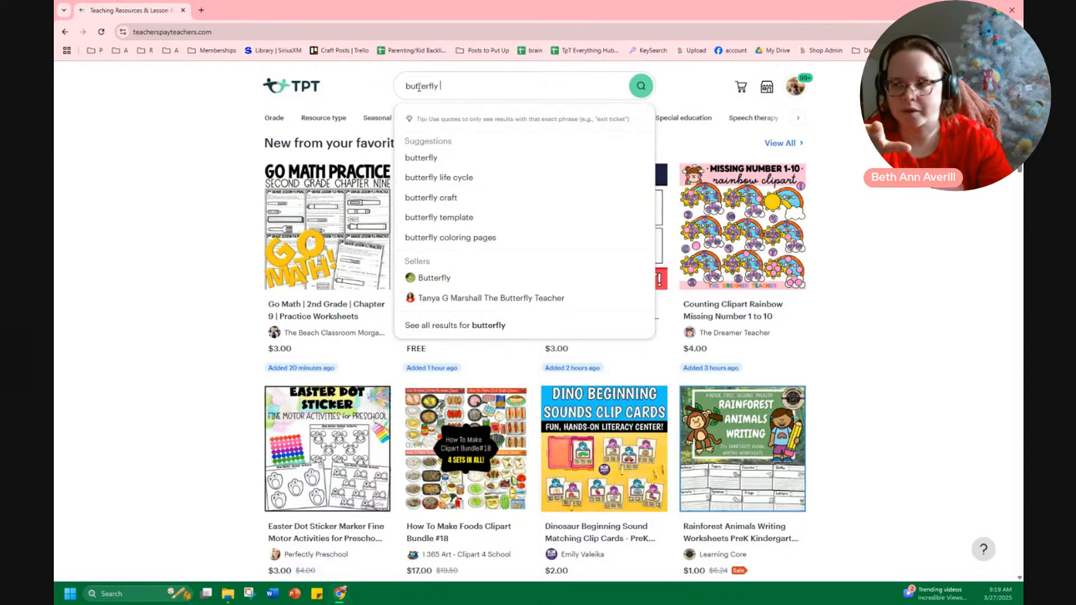
{"action": "type", "text": "s"}
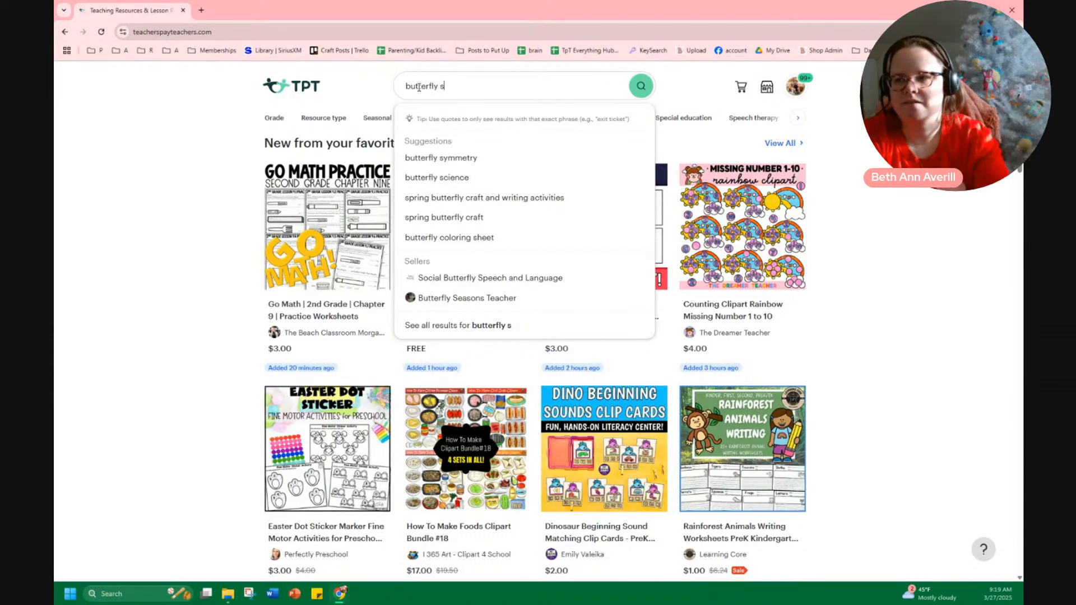
{"action": "key", "text": "BackSpace"}
{"action": "type", "text": "w"}
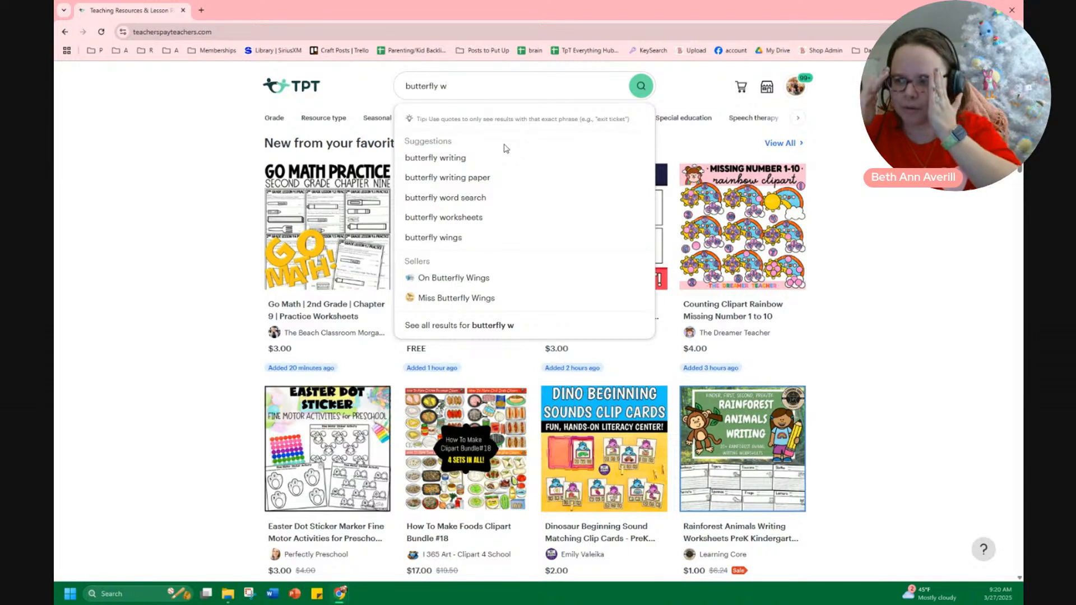
{"action": "key", "text": "BackSpace"}
{"action": "type", "text": "u"}
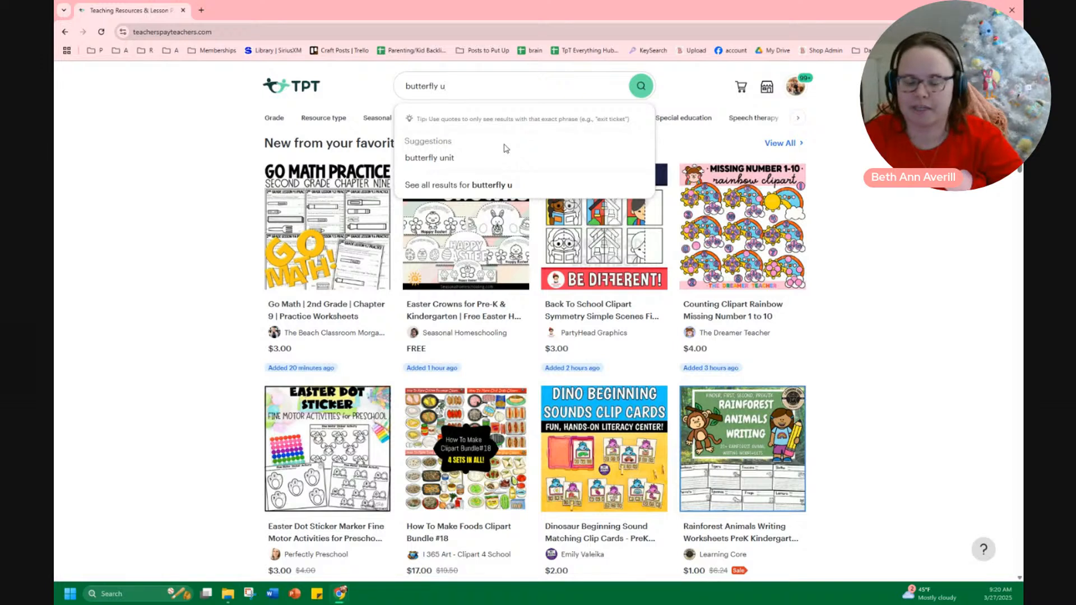
{"action": "key", "text": "BackSpace"}
{"action": "type", "text": "p"}
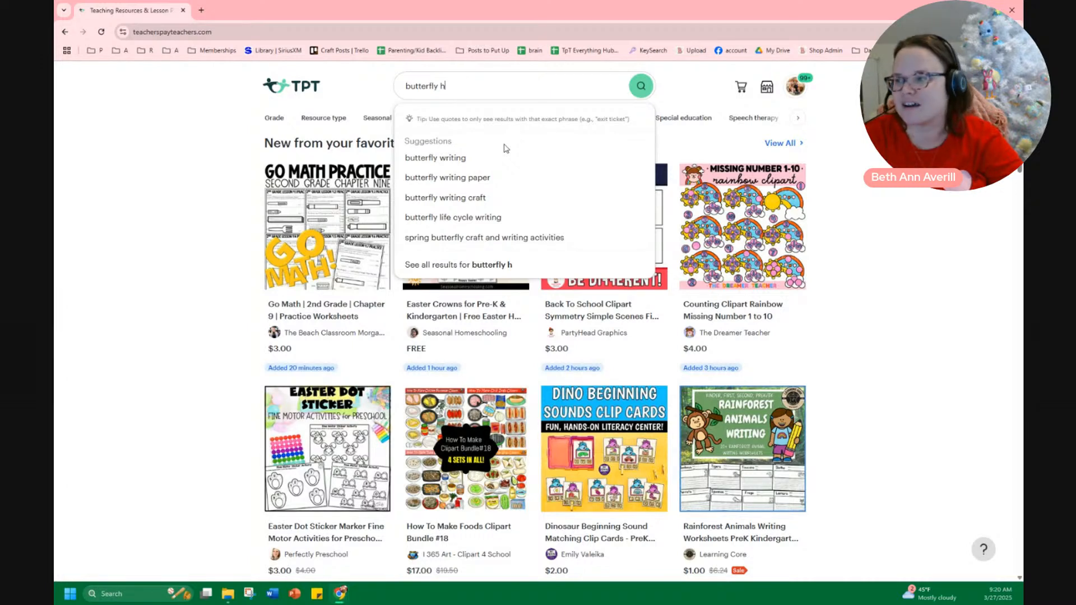
{"action": "key", "text": "BackSpace"}
{"action": "type", "text": "f"}
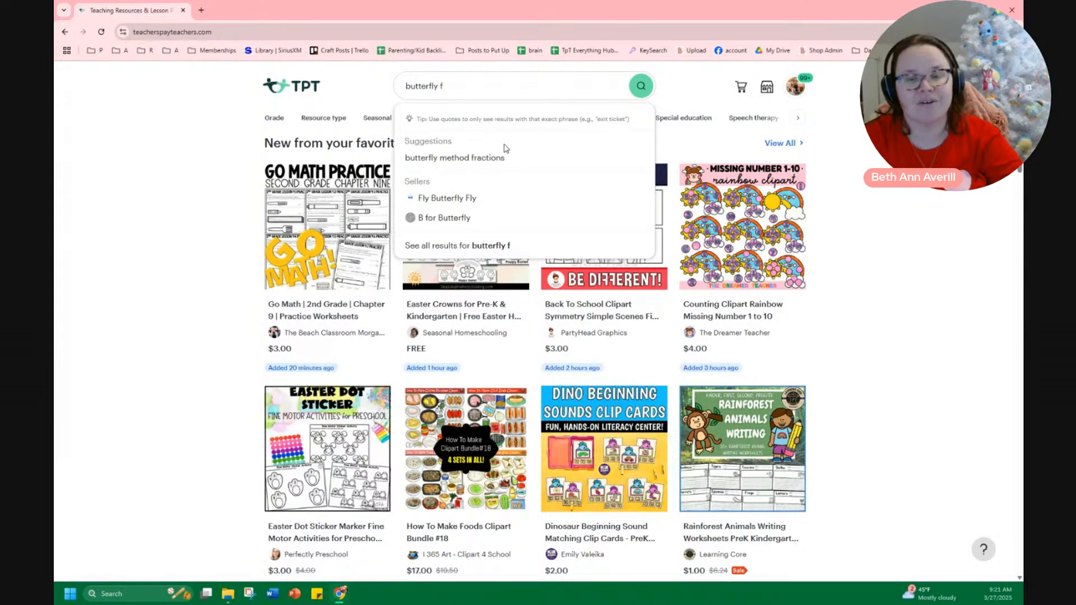
Search TPT for the suggested phrase "butterfly directed drawing" and show the results as a grid.
{"action": "key", "text": "BackSpace"}
{"action": "type", "text": "d"}
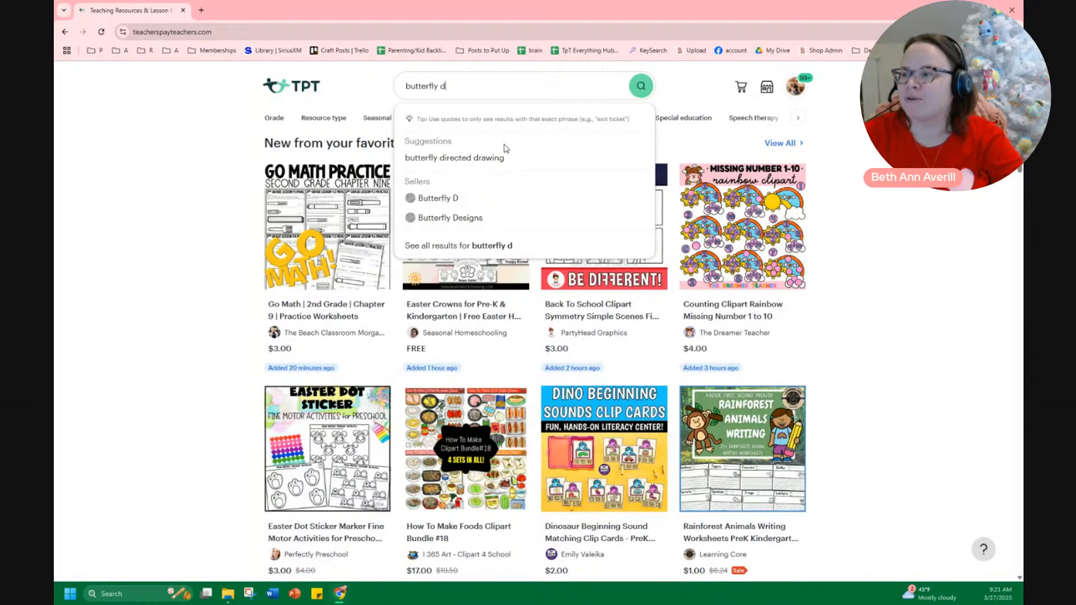
{"action": "left_click", "coordinate": [492, 159]}
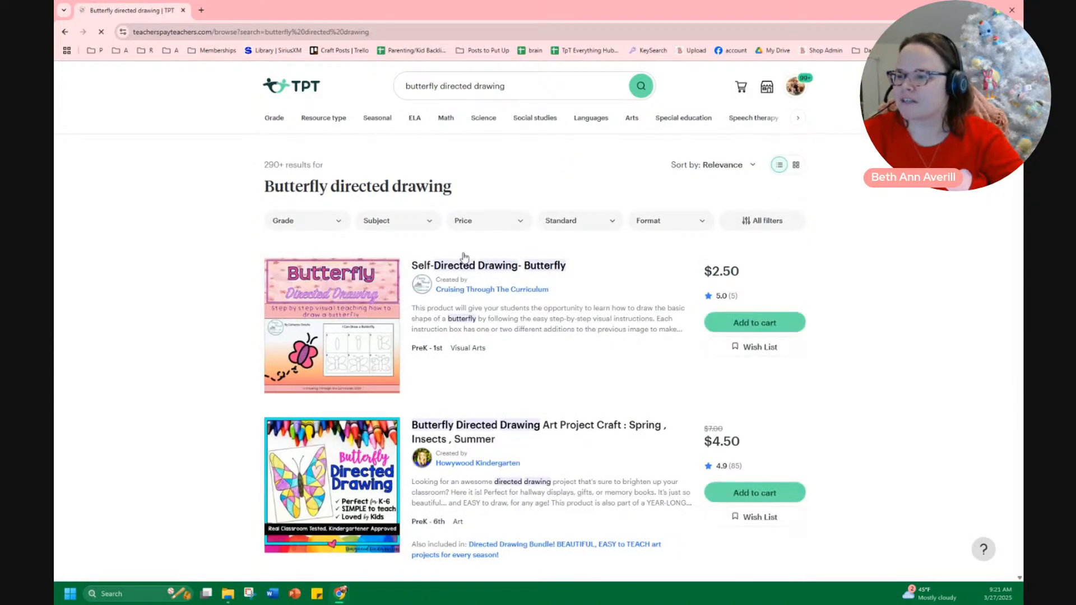
{"action": "left_click", "coordinate": [796, 165]}
{"action": "scroll", "coordinate": [785, 169], "scroll_direction": "down", "scroll_amount": 1}
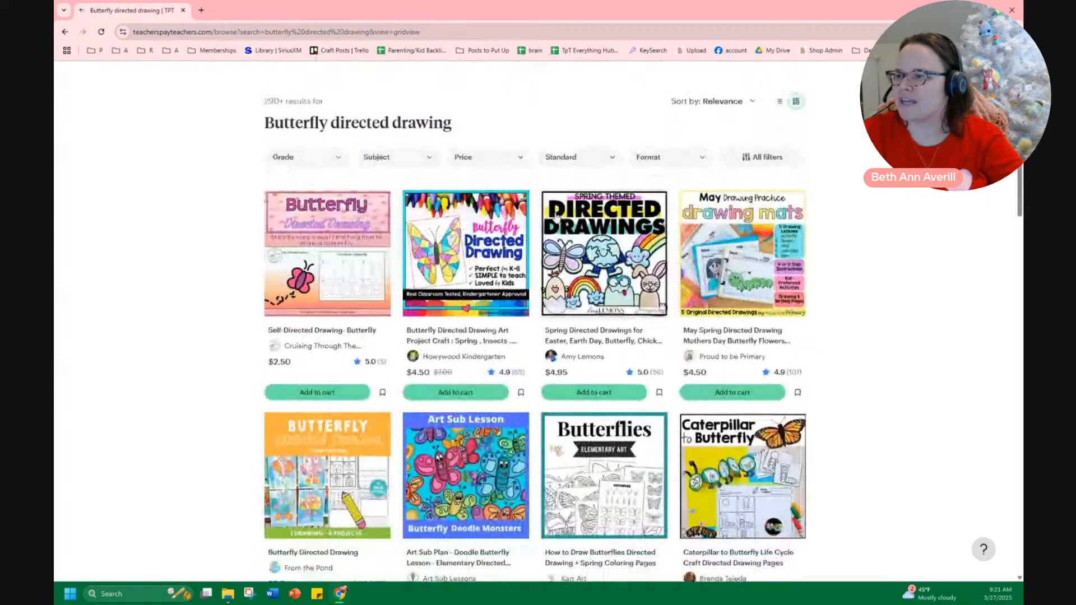
Filter the butterfly directed drawing results to the Clip art resource type.
{"action": "left_click", "coordinate": [744, 155]}
{"action": "scroll", "coordinate": [836, 456], "scroll_direction": "down", "scroll_amount": 3}
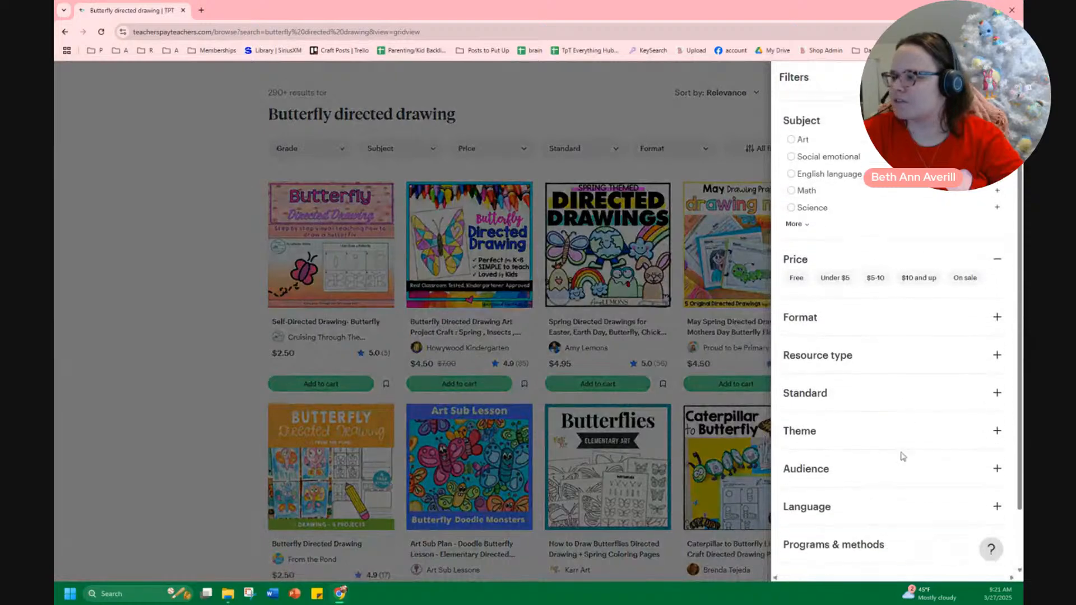
{"action": "left_click", "coordinate": [895, 356]}
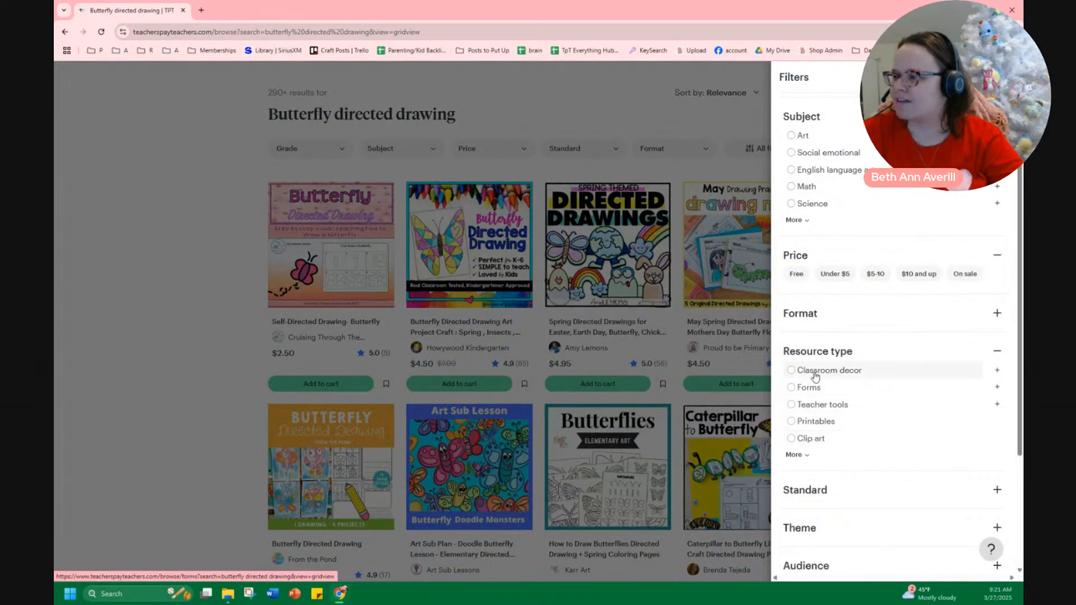
{"action": "left_click", "coordinate": [818, 437]}
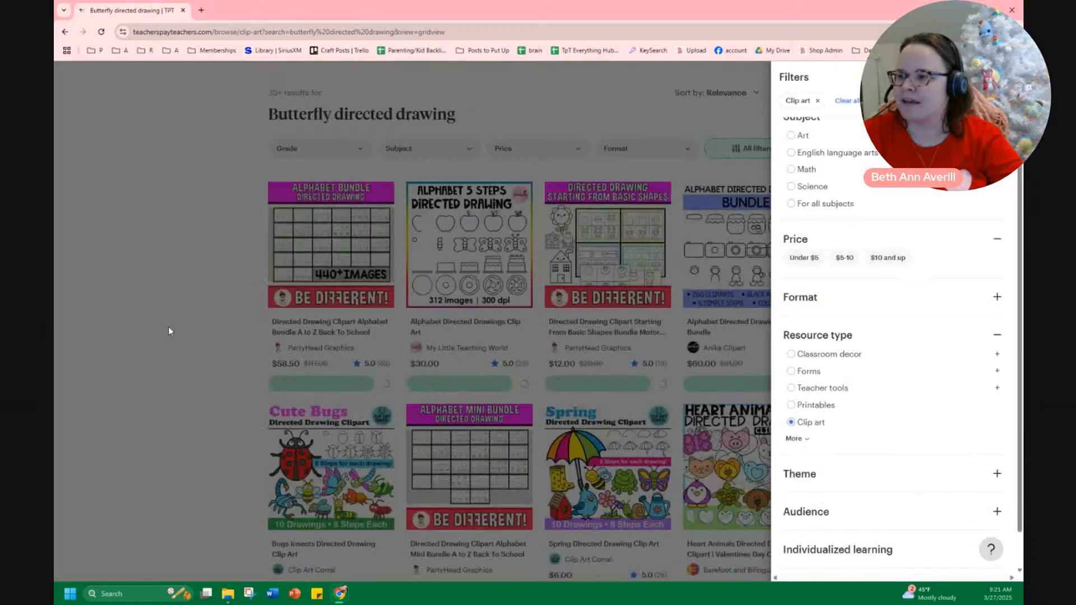
{"action": "left_click", "coordinate": [168, 327]}
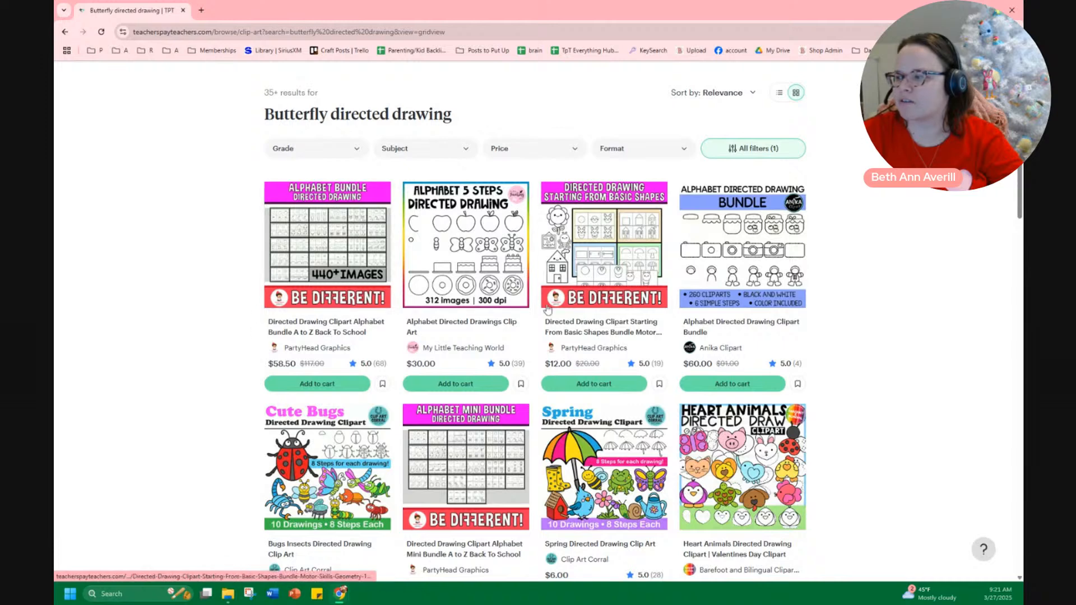
Download the Heart Animals Directed Drawing Clipart from the filtered results and close the extra tab.
{"action": "scroll", "coordinate": [548, 308], "scroll_direction": "down", "scroll_amount": 1}
{"action": "scroll", "coordinate": [548, 308], "scroll_direction": "down", "scroll_amount": 3}
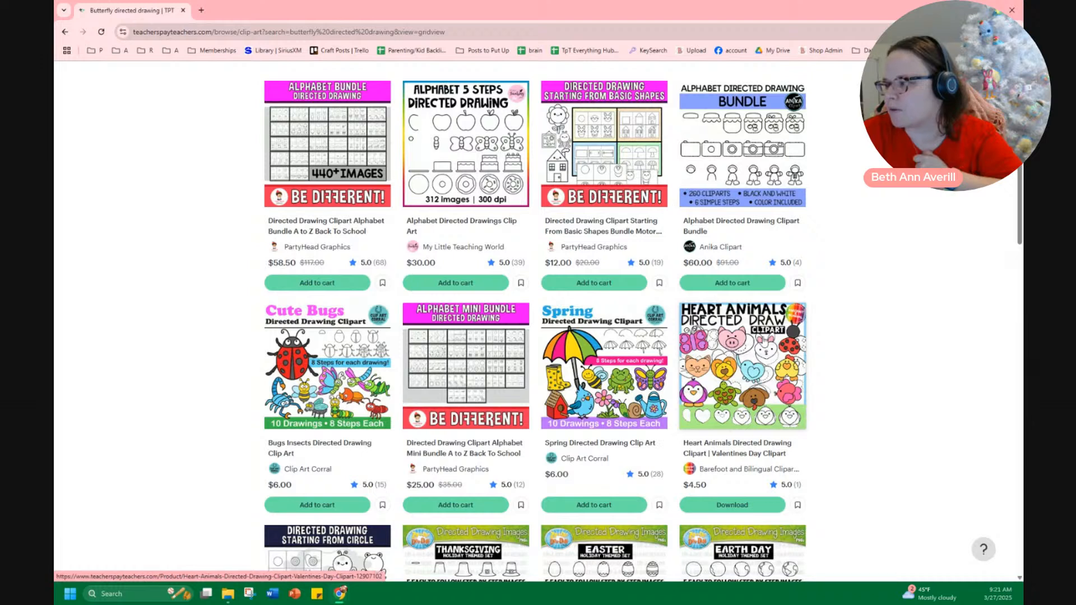
{"action": "left_click", "coordinate": [732, 448]}
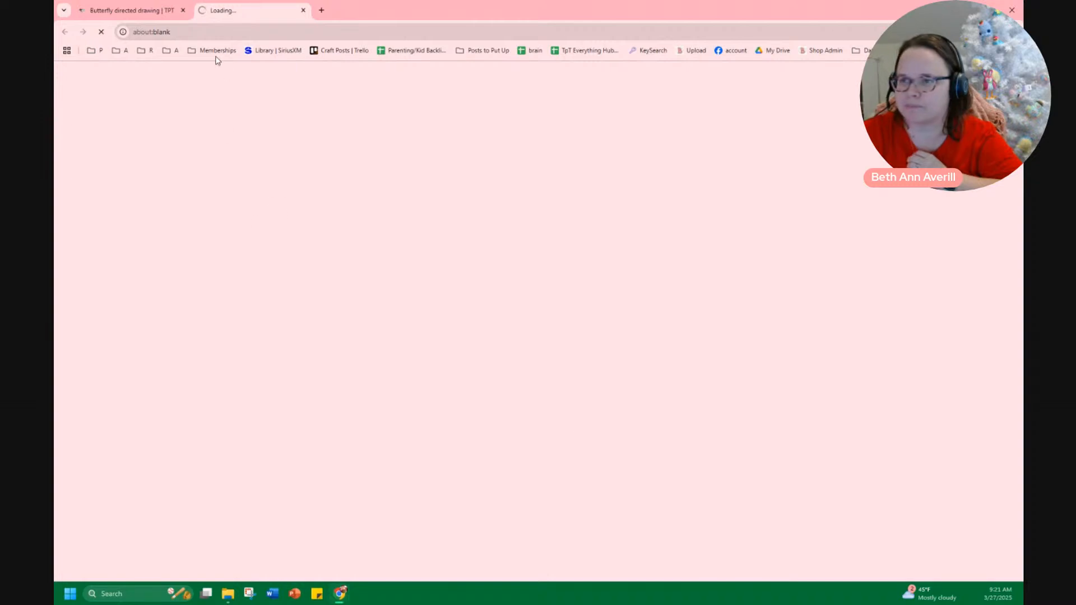
{"action": "left_click", "coordinate": [304, 10]}
Search Google in a new tab for the blog owner's name plus "heart shaped animal" and open the Valentine's Day Animal Heart Shaped Crafts article.
{"action": "left_click", "coordinate": [204, 10]}
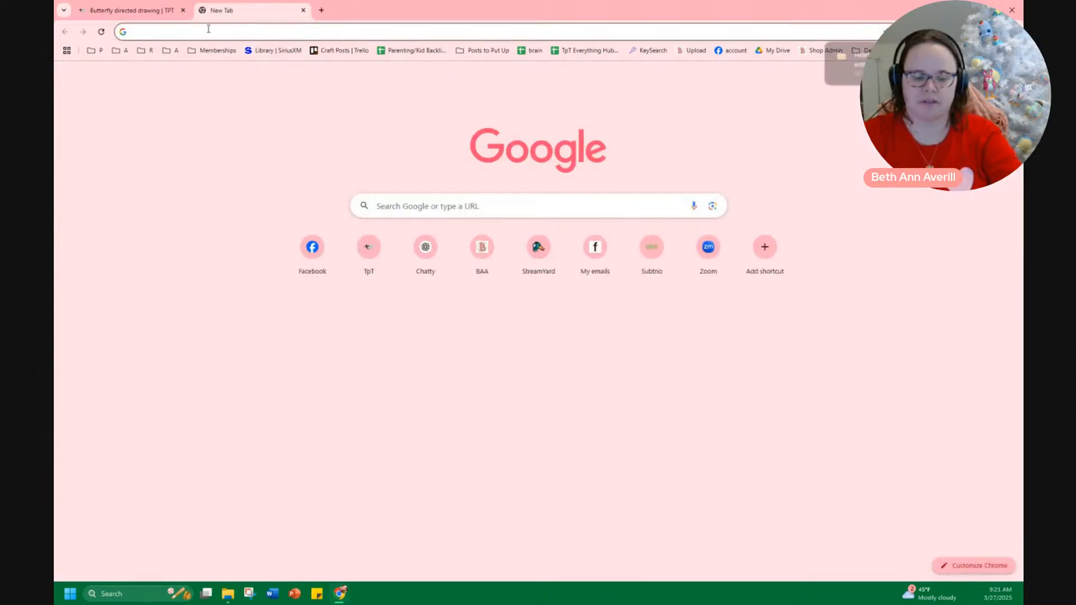
{"action": "type", "text": "beth ann averill heart"}
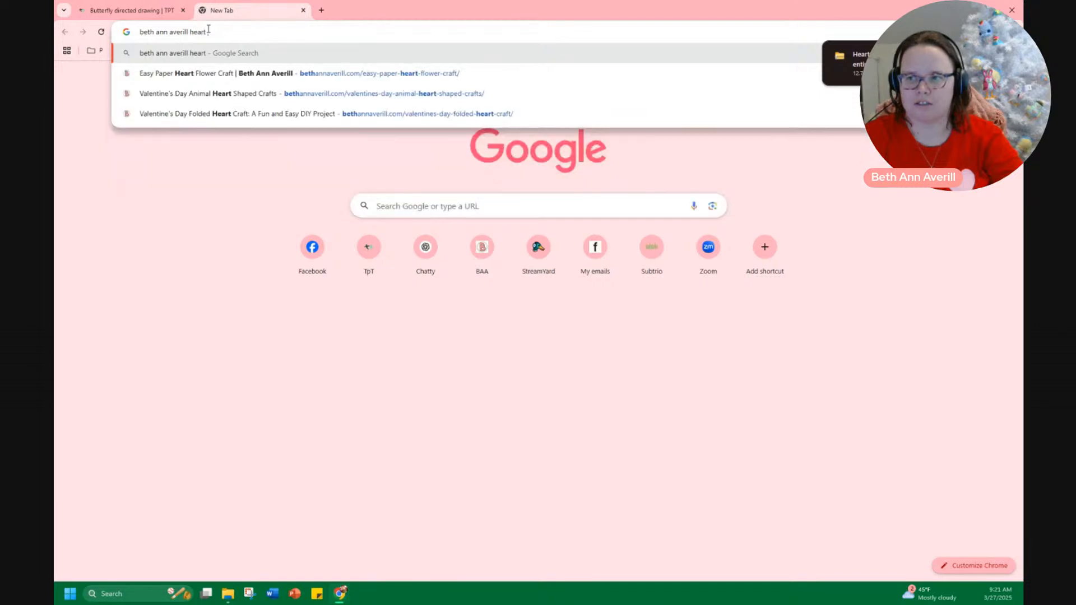
{"action": "type", "text": " shaped animal"}
{"action": "key", "text": "Return"}
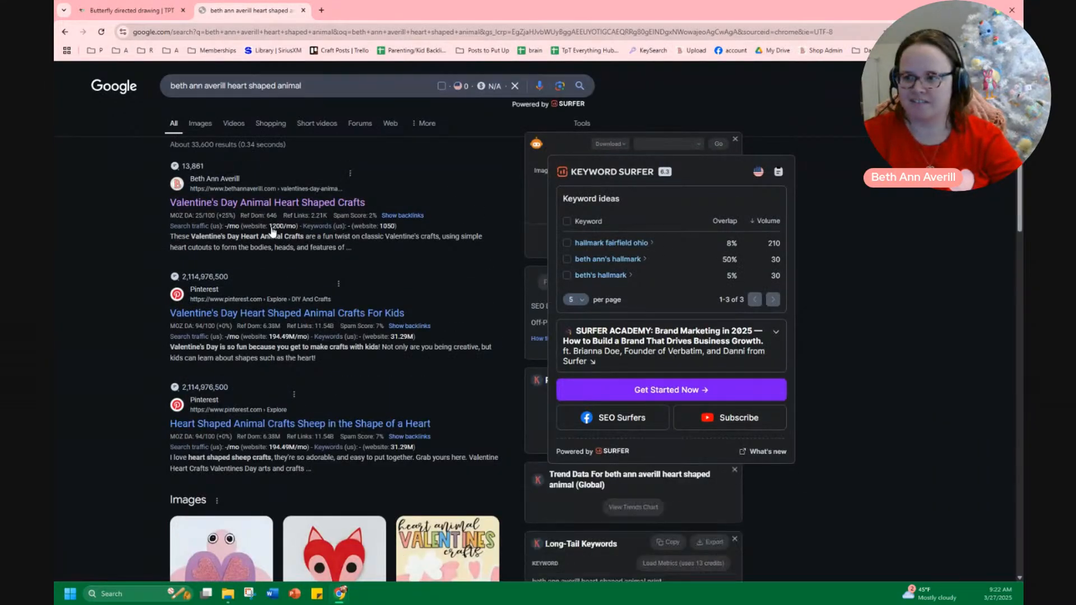
{"action": "left_click", "coordinate": [200, 204]}
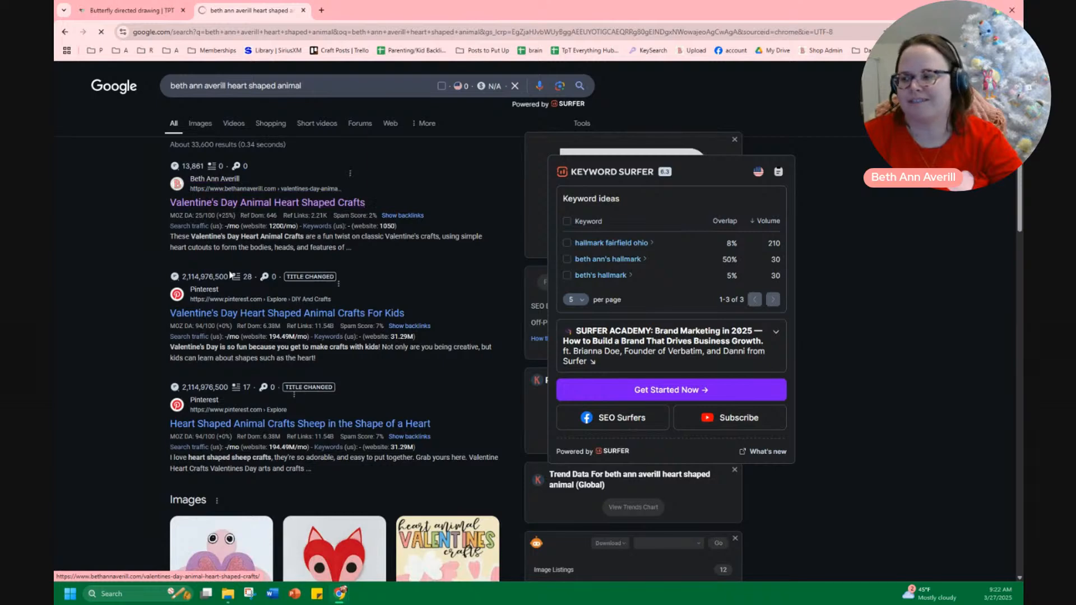
Review the full list of heart-shaped animal crafts in the Valentine's Day article and close its tab.
{"action": "scroll", "coordinate": [491, 336], "scroll_direction": "down", "scroll_amount": 15}
{"action": "scroll", "coordinate": [519, 354], "scroll_direction": "down", "scroll_amount": 7, "text": "ctrl"}
{"action": "scroll", "coordinate": [565, 348], "scroll_direction": "up", "scroll_amount": 4, "text": "ctrl"}
{"action": "scroll", "coordinate": [461, 348], "scroll_direction": "down", "scroll_amount": 8}
{"action": "scroll", "coordinate": [283, 376], "scroll_direction": "down", "scroll_amount": 6}
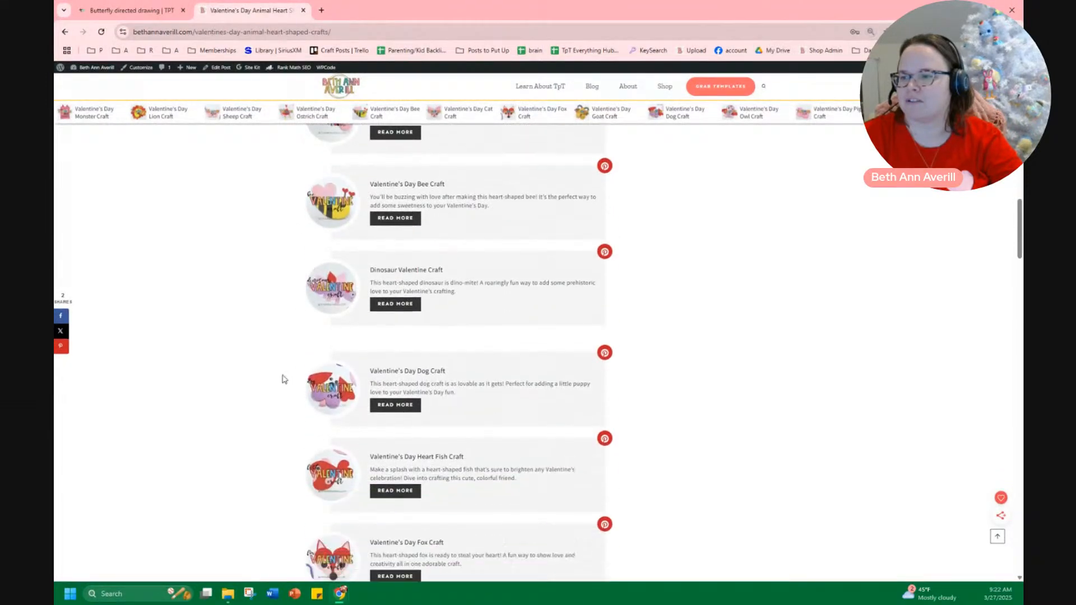
{"action": "scroll", "coordinate": [287, 376], "scroll_direction": "down", "scroll_amount": 9}
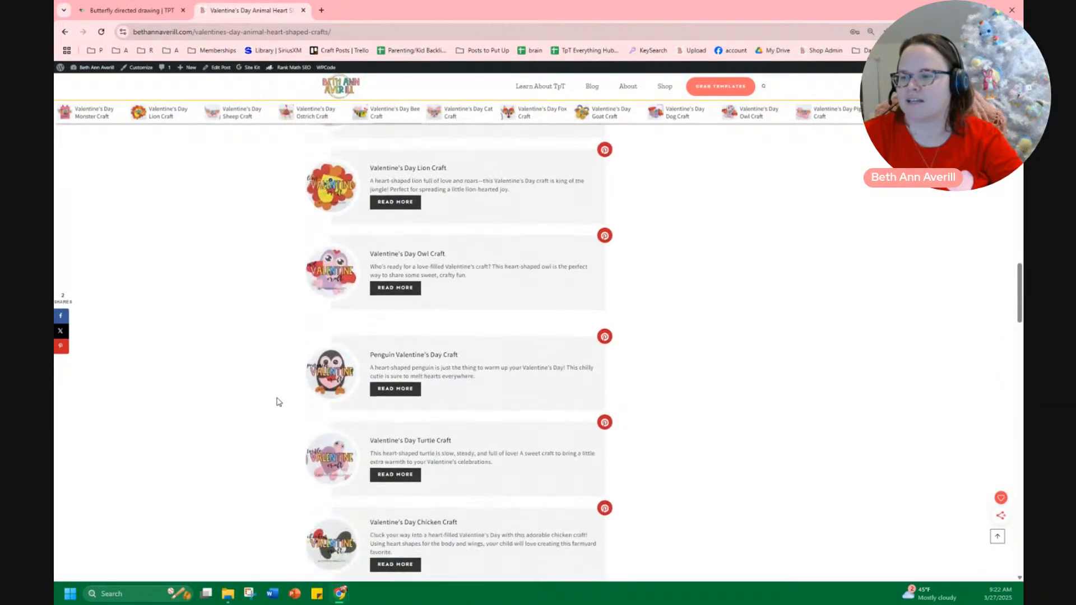
{"action": "scroll", "coordinate": [289, 382], "scroll_direction": "down", "scroll_amount": 10}
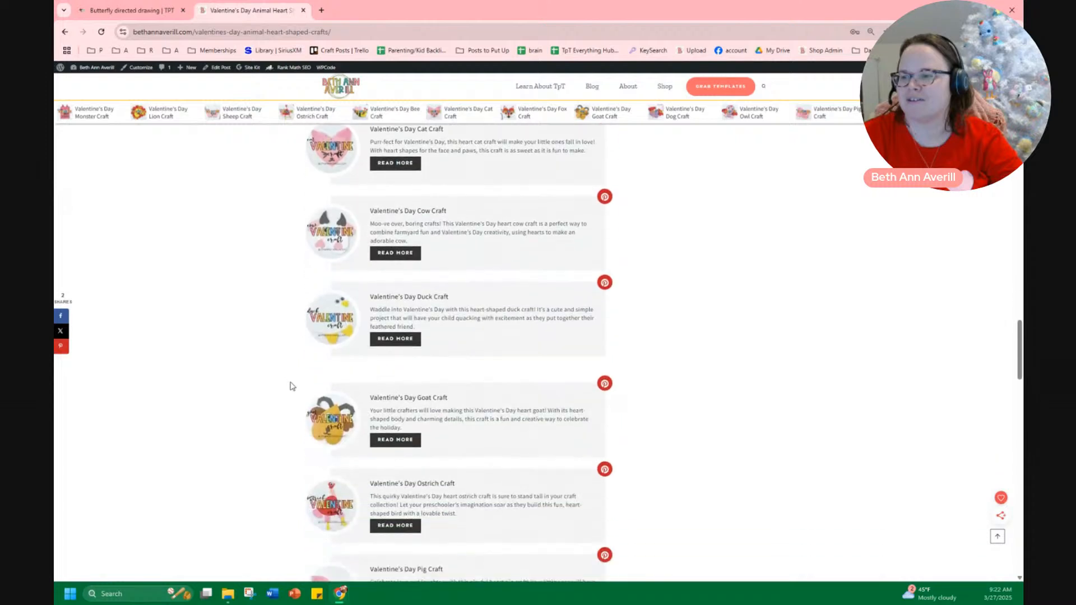
{"action": "scroll", "coordinate": [293, 386], "scroll_direction": "down", "scroll_amount": 10}
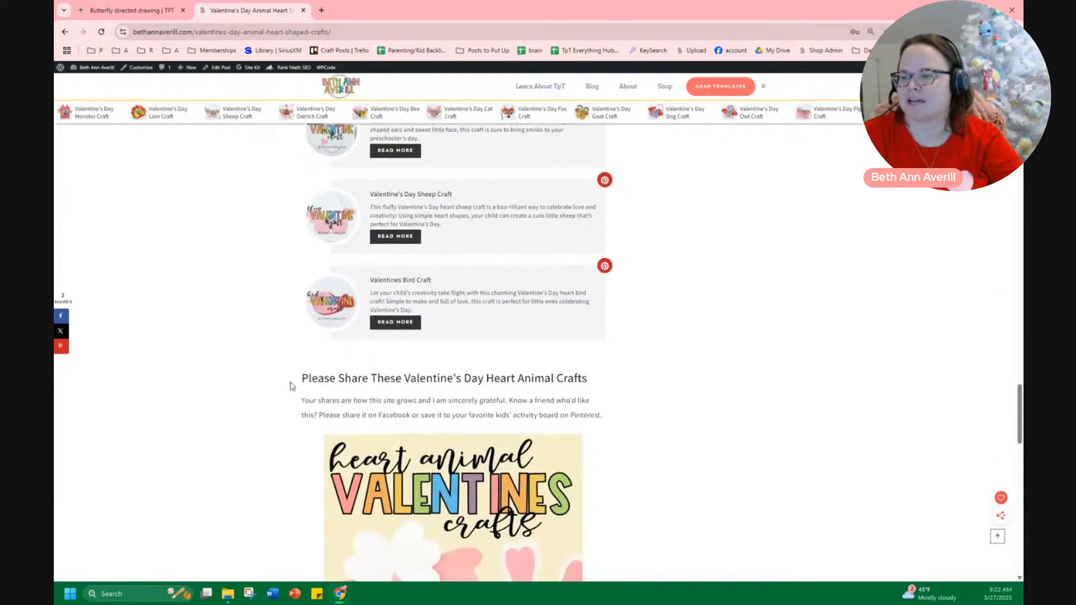
{"action": "scroll", "coordinate": [280, 395], "scroll_direction": "down", "scroll_amount": 5}
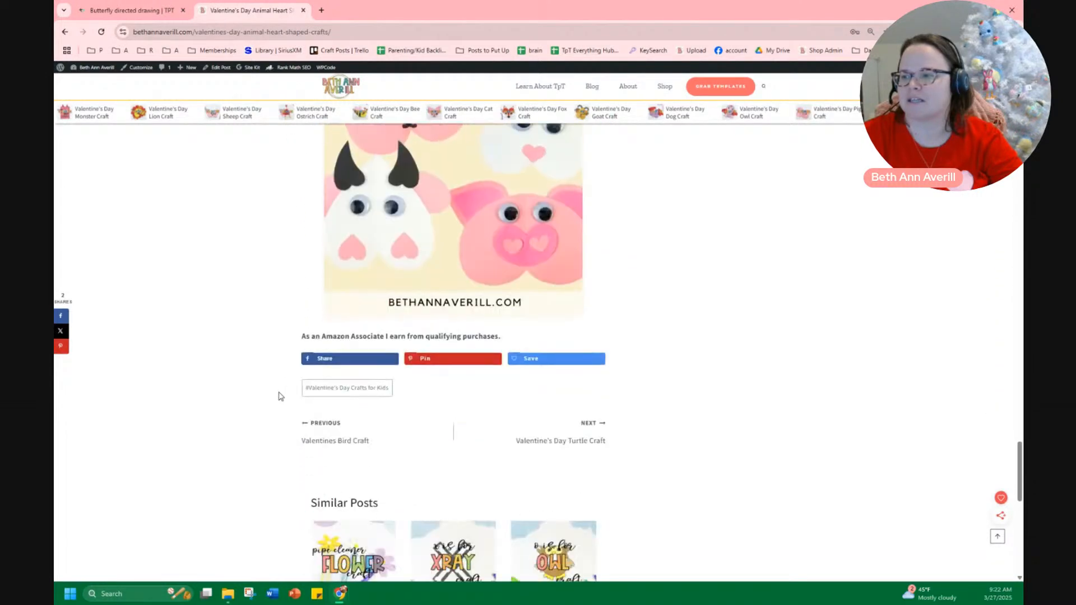
{"action": "scroll", "coordinate": [280, 397], "scroll_direction": "up", "scroll_amount": 5}
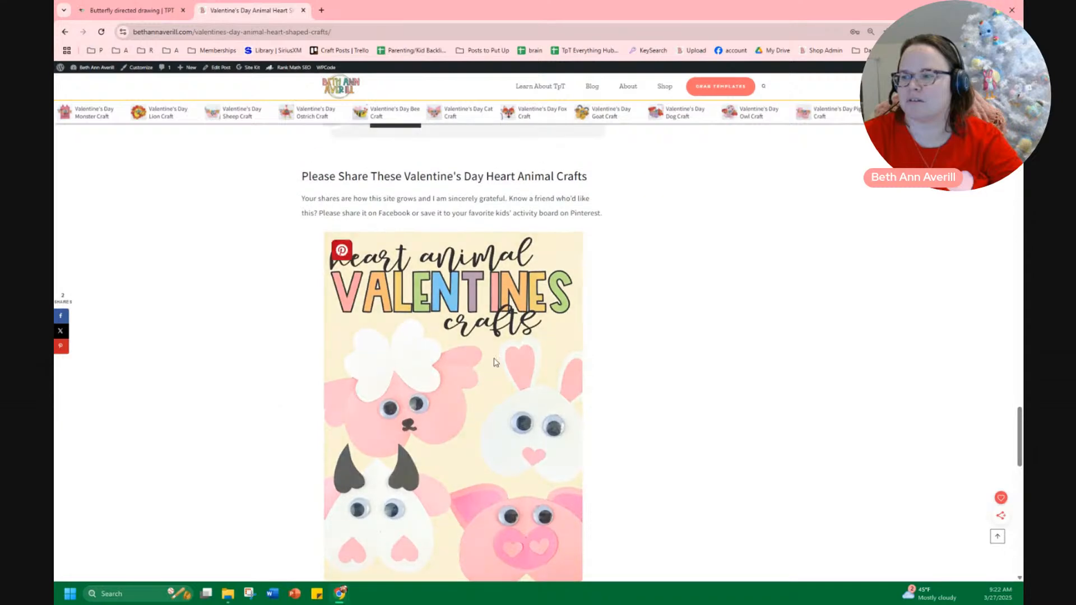
{"action": "scroll", "coordinate": [285, 381], "scroll_direction": "up", "scroll_amount": 6}
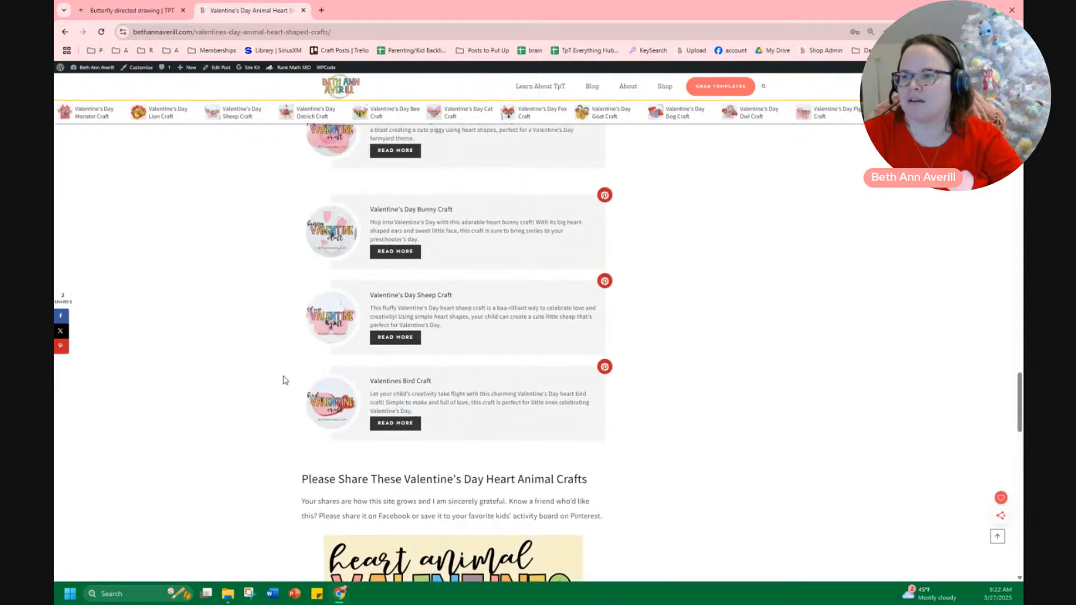
{"action": "scroll", "coordinate": [285, 380], "scroll_direction": "up", "scroll_amount": 12}
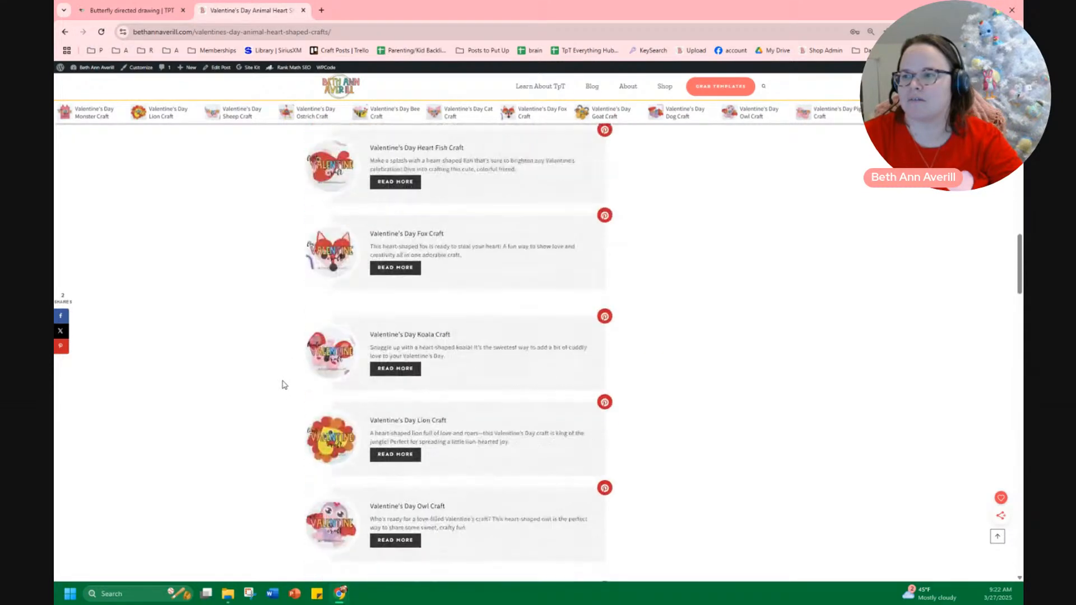
{"action": "scroll", "coordinate": [285, 385], "scroll_direction": "up", "scroll_amount": 15}
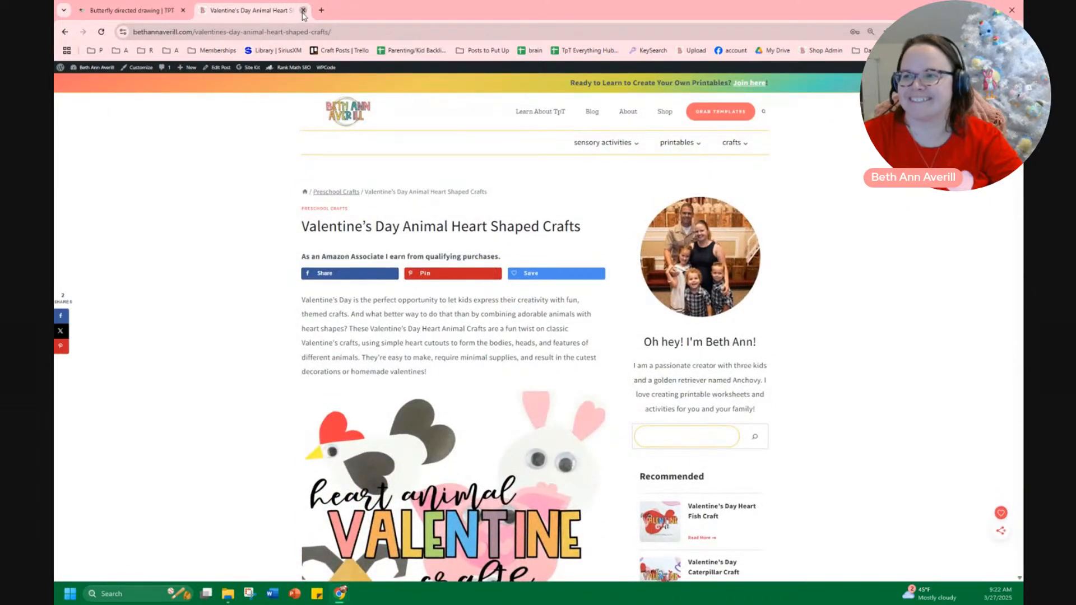
{"action": "left_click", "coordinate": [304, 10]}
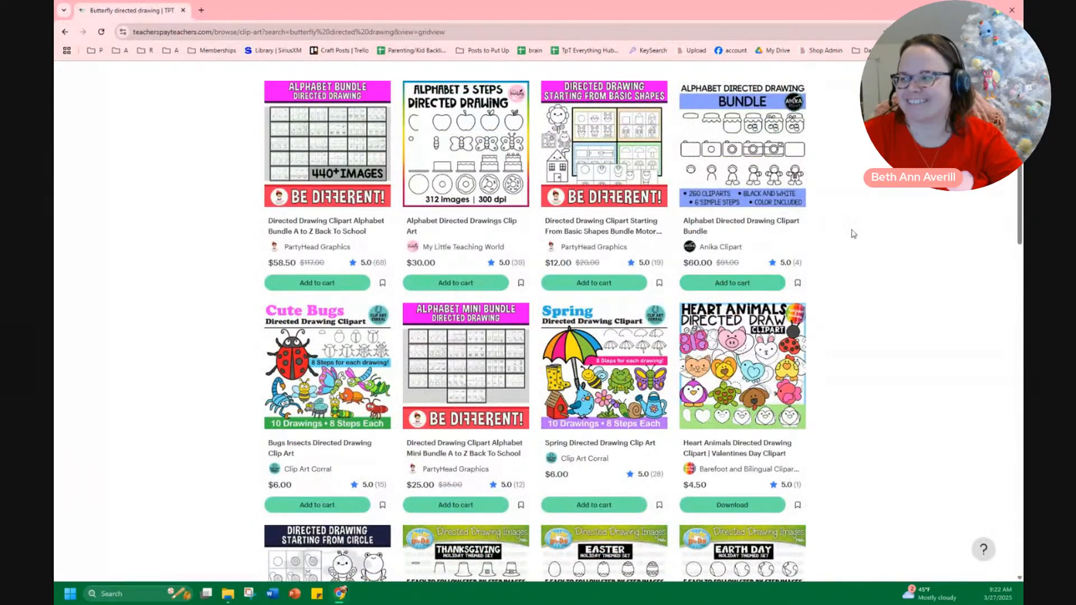
Open the Heart Animals Directed Drawing Clipart product page from the TPT results and point out the date its bundle was bought.
{"action": "scroll", "coordinate": [852, 263], "scroll_direction": "down", "scroll_amount": 3}
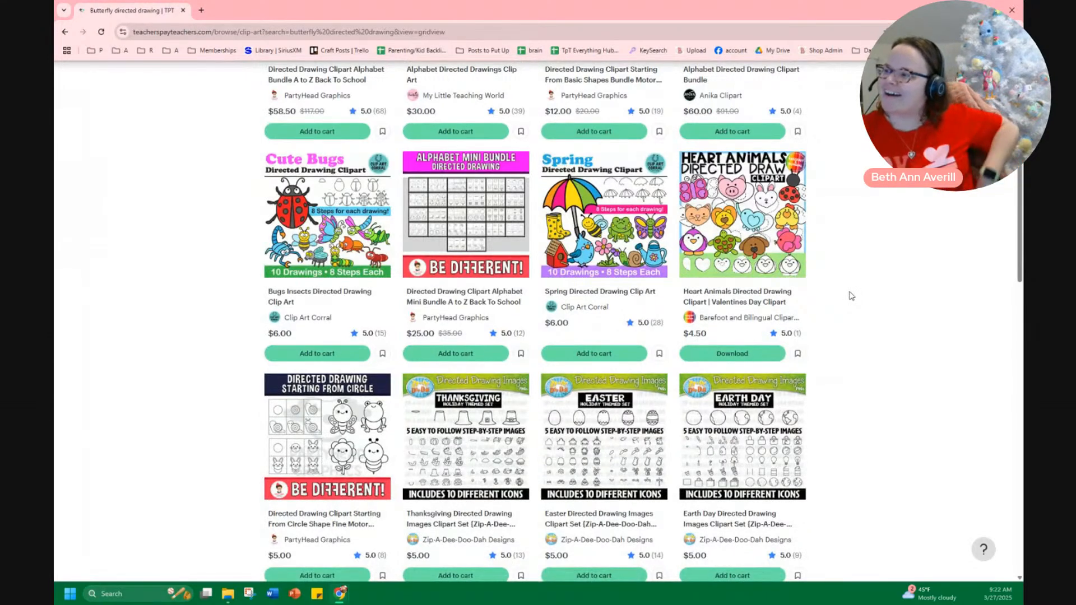
{"action": "left_click", "coordinate": [759, 296]}
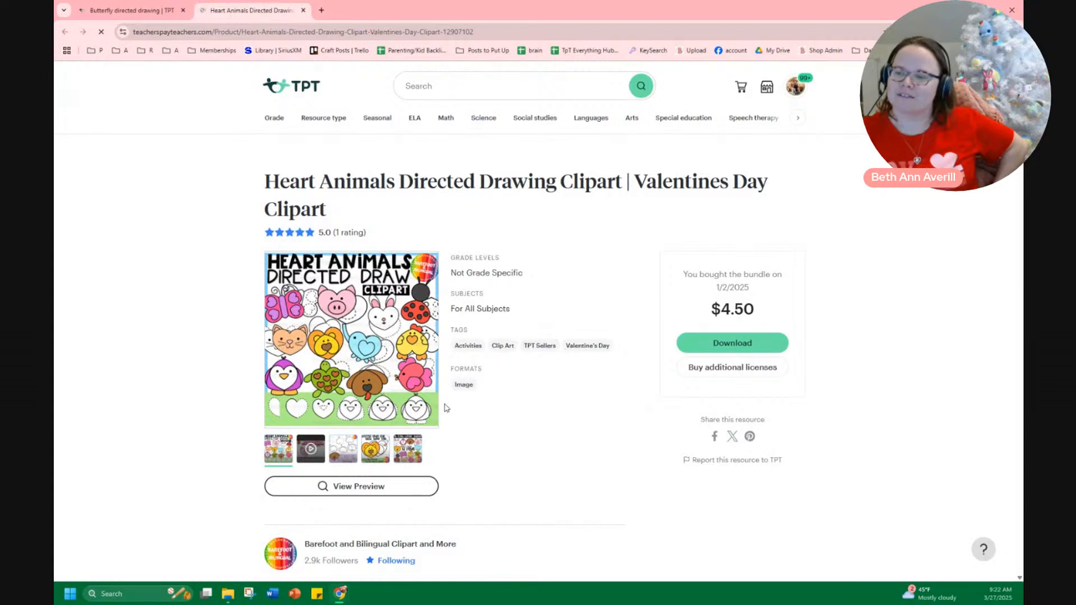
{"action": "scroll", "coordinate": [518, 392], "scroll_direction": "down", "scroll_amount": 1}
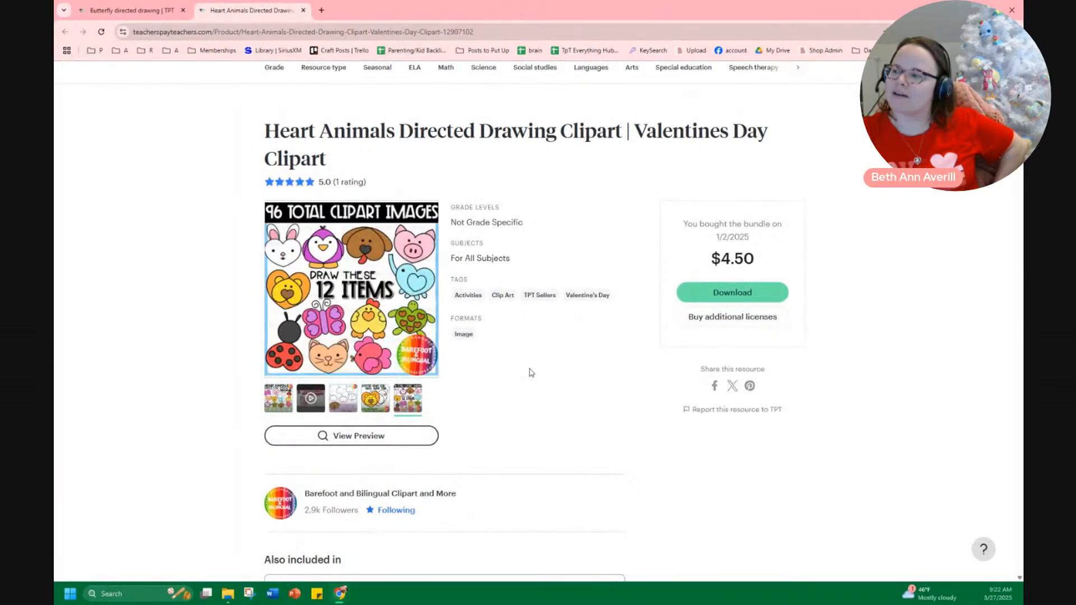
{"action": "left_click_drag", "start_coordinate": [719, 239], "coordinate": [754, 241]}
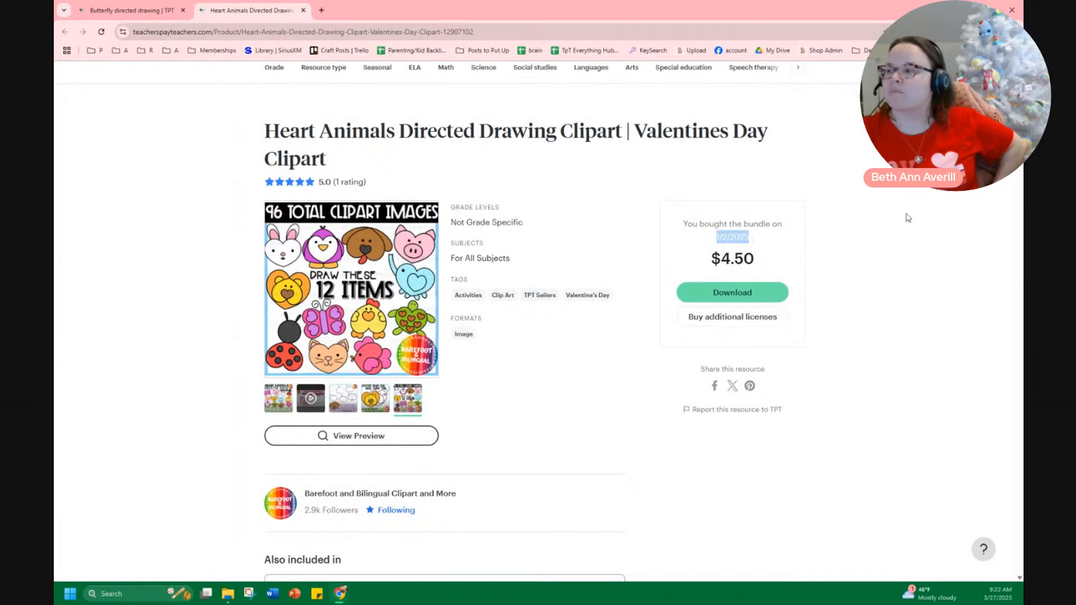
{"action": "left_click", "coordinate": [894, 243]}
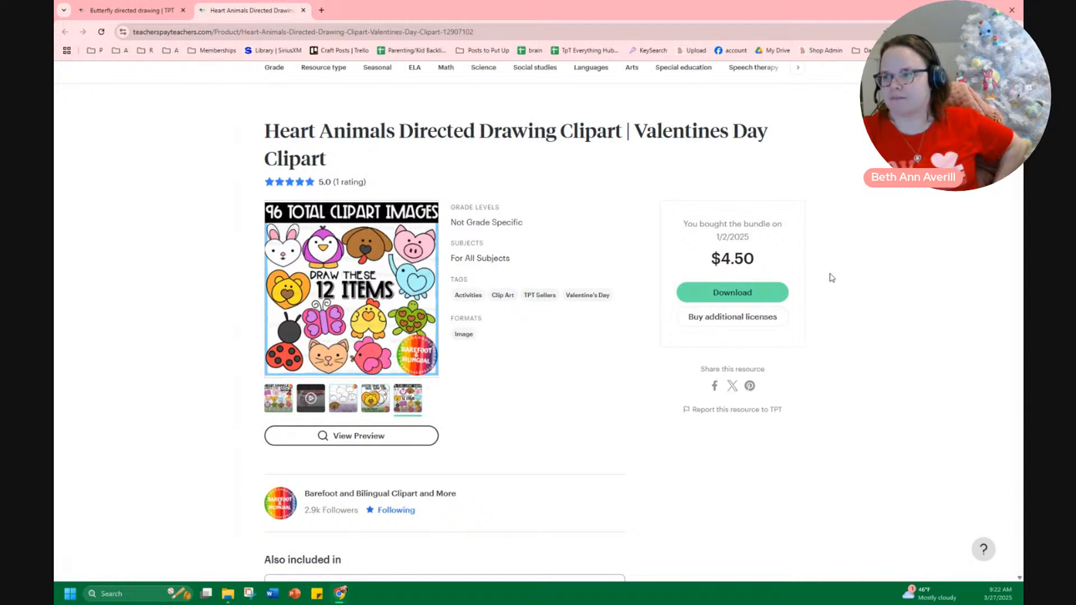
View the products and description of the Valentines Day Activity Clipart Bundle that includes this set, and close both product tabs.
{"action": "scroll", "coordinate": [493, 401], "scroll_direction": "down", "scroll_amount": 5}
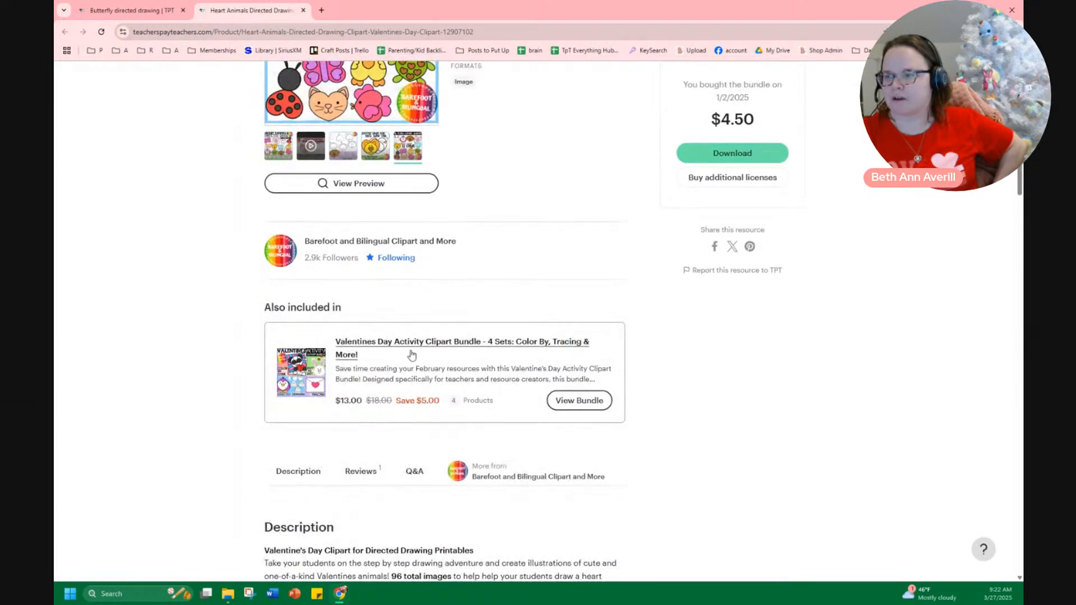
{"action": "left_click", "coordinate": [424, 363]}
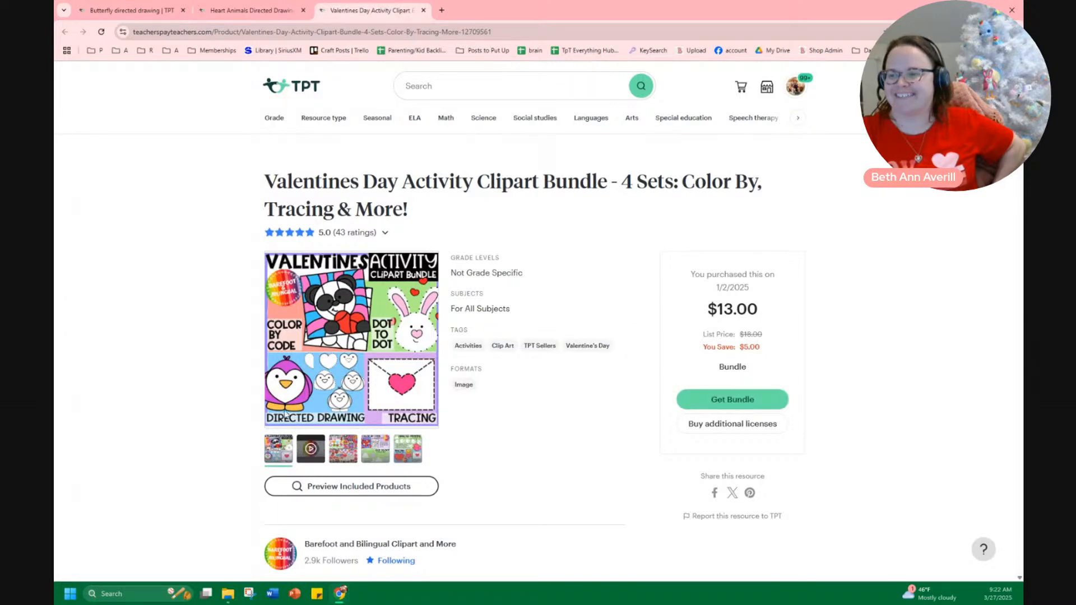
{"action": "scroll", "coordinate": [368, 359], "scroll_direction": "down", "scroll_amount": 8}
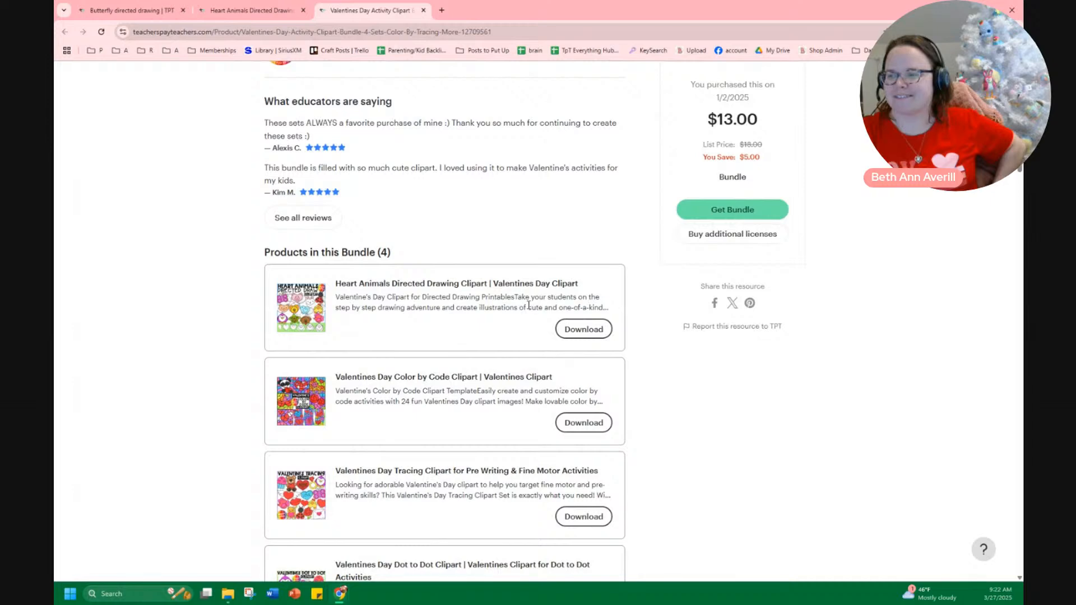
{"action": "scroll", "coordinate": [529, 306], "scroll_direction": "down", "scroll_amount": 4}
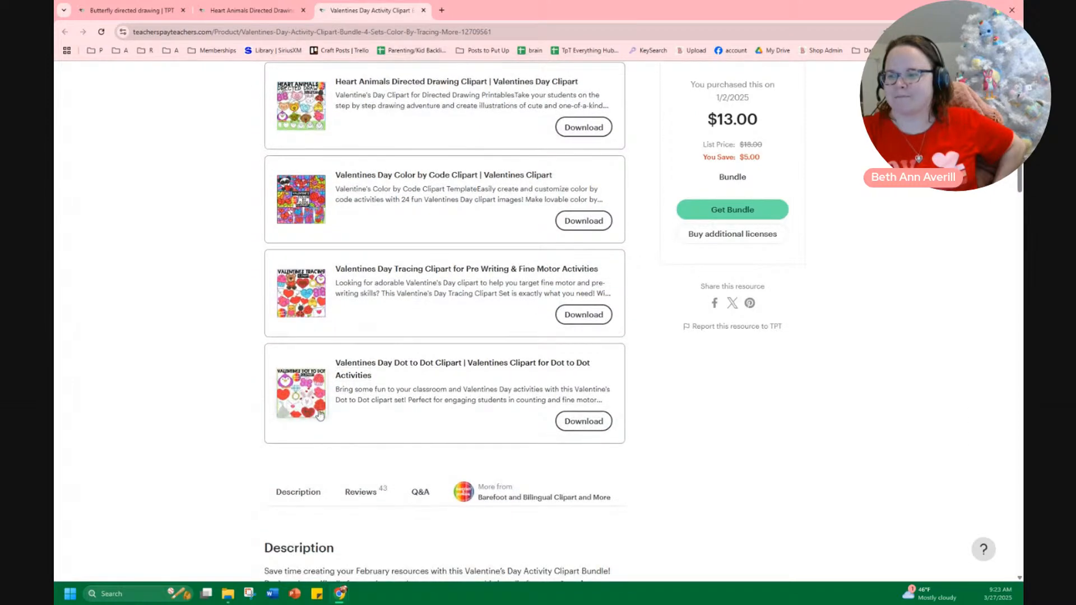
{"action": "scroll", "coordinate": [438, 373], "scroll_direction": "down", "scroll_amount": 5}
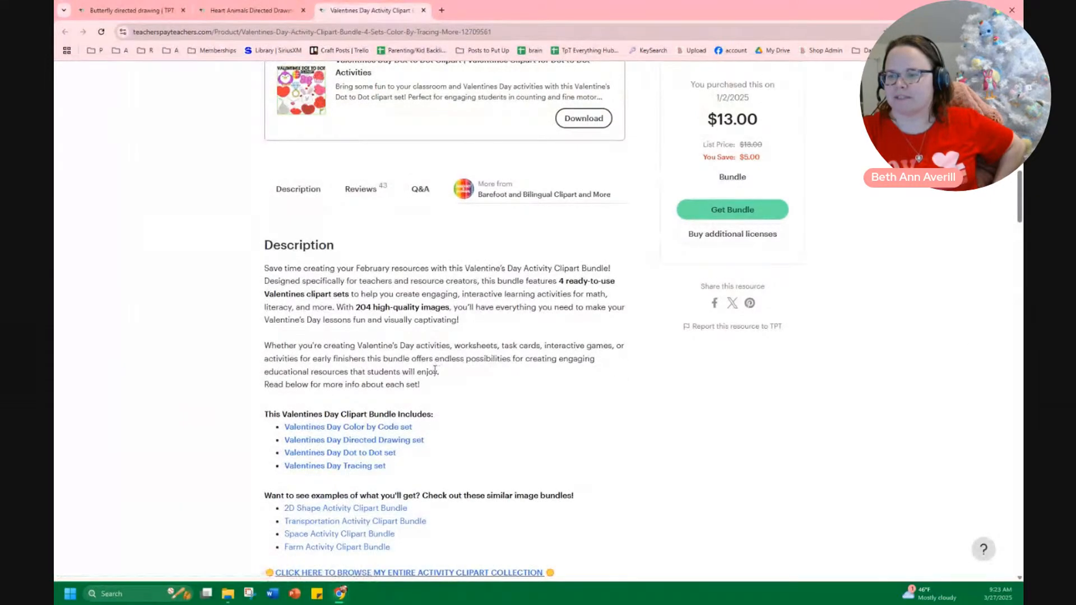
{"action": "left_click", "coordinate": [424, 10]}
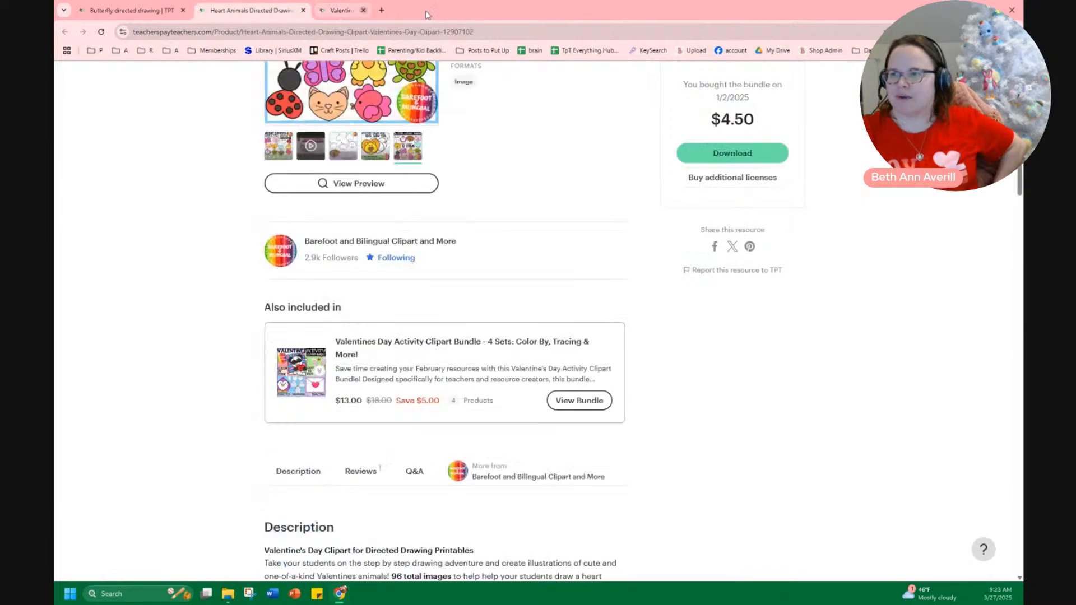
{"action": "left_click", "coordinate": [303, 10]}
Look through the first page of butterfly directed drawing clip art results for sets suited to a new product.
{"action": "scroll", "coordinate": [629, 253], "scroll_direction": "down", "scroll_amount": 8}
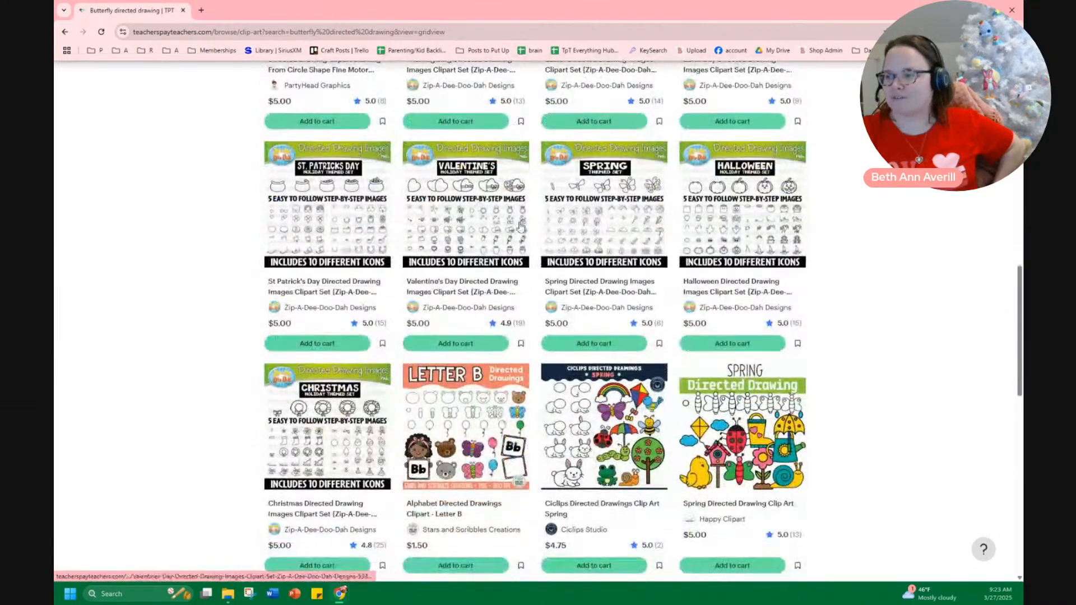
{"action": "scroll", "coordinate": [477, 203], "scroll_direction": "down", "scroll_amount": 4}
{"action": "scroll", "coordinate": [878, 236], "scroll_direction": "down", "scroll_amount": 3}
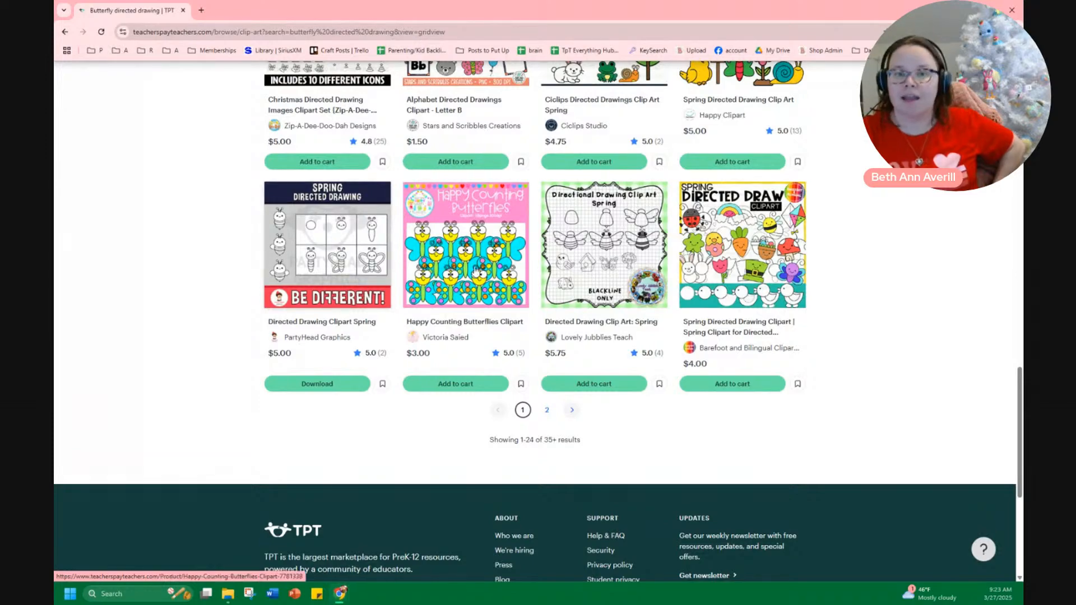
{"action": "scroll", "coordinate": [807, 307], "scroll_direction": "up", "scroll_amount": 1}
{"action": "scroll", "coordinate": [807, 308], "scroll_direction": "up", "scroll_amount": 15}
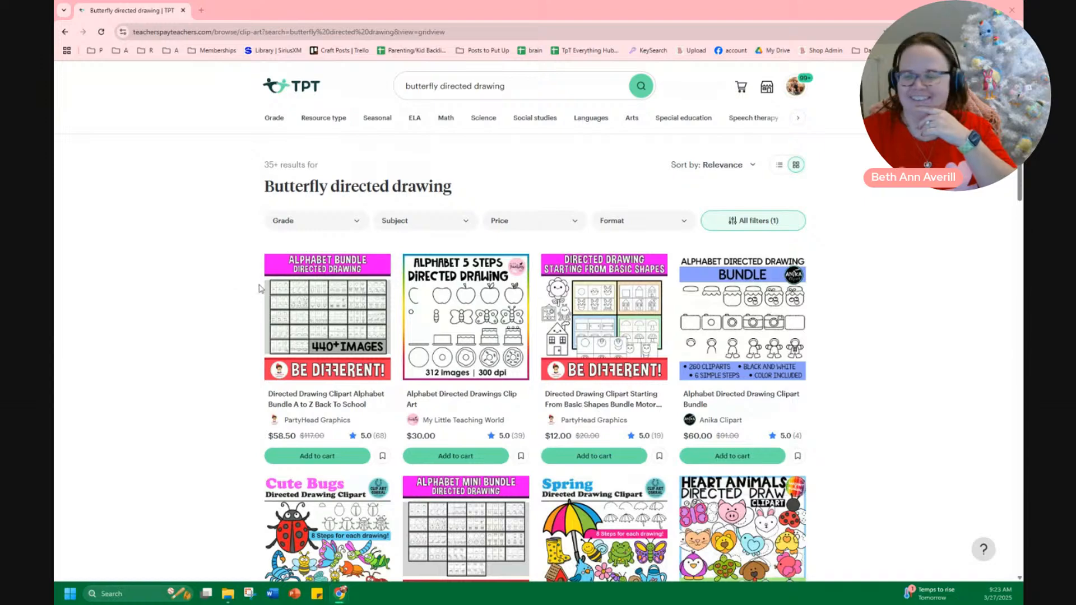
{"action": "scroll", "coordinate": [830, 401], "scroll_direction": "down", "scroll_amount": 5}
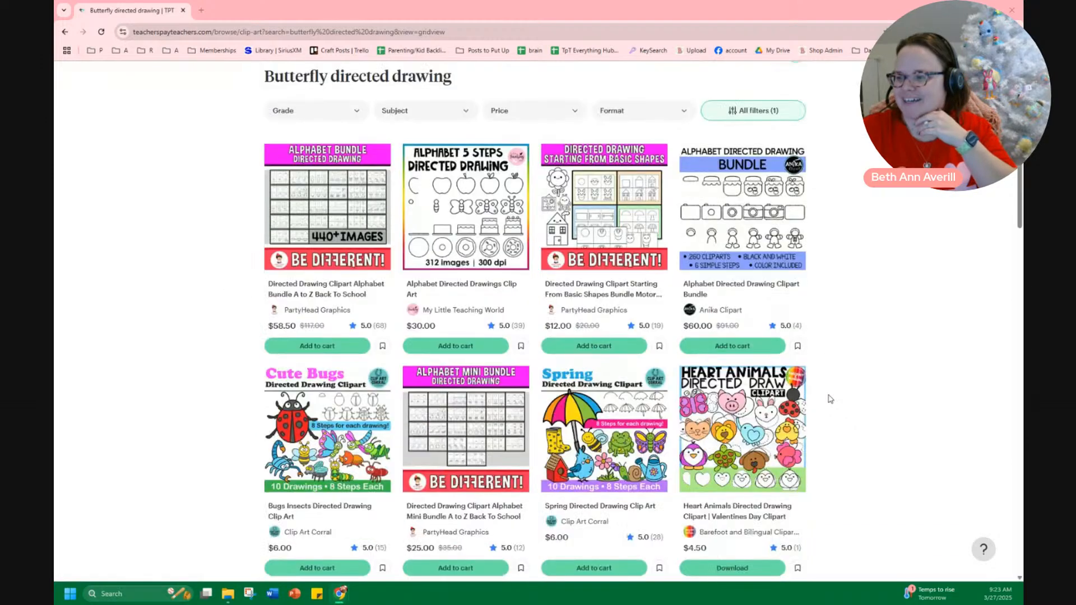
{"action": "scroll", "coordinate": [844, 387], "scroll_direction": "down", "scroll_amount": 12}
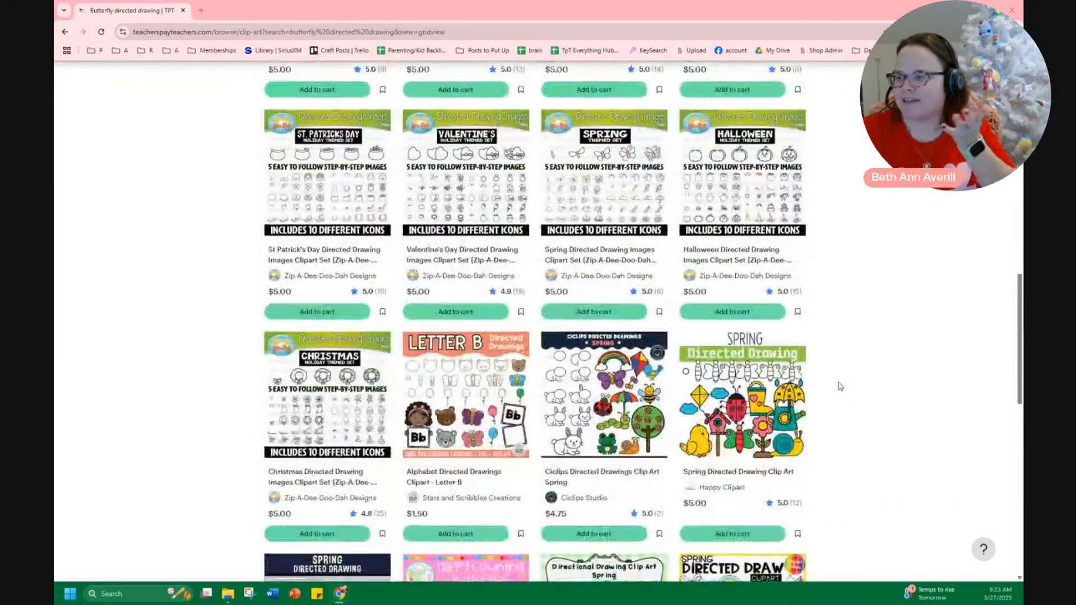
{"action": "scroll", "coordinate": [656, 397], "scroll_direction": "down", "scroll_amount": 3}
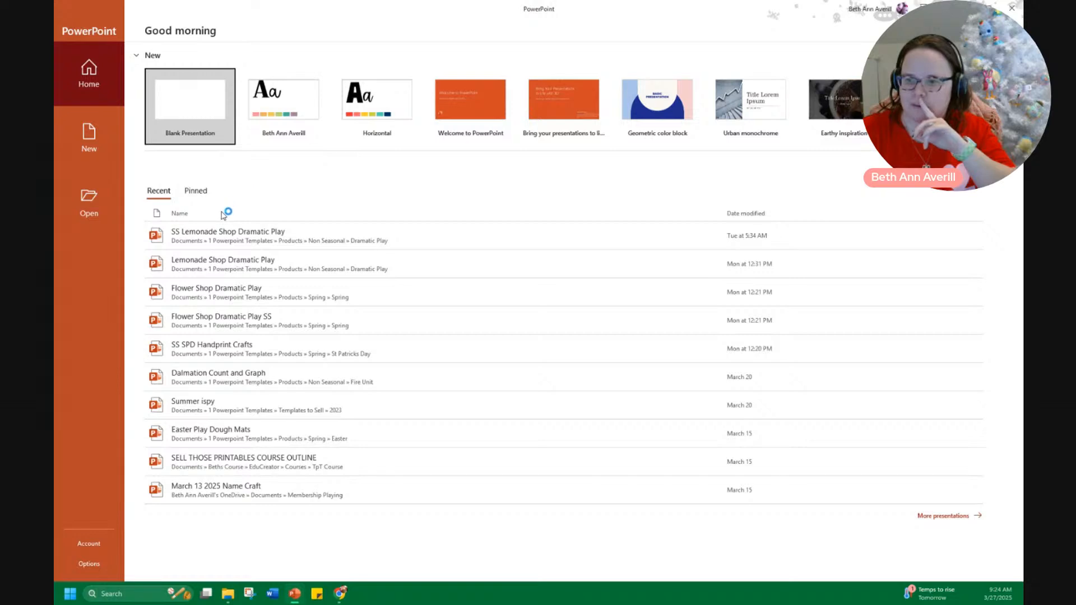
Create a PowerPoint presentation from the custom template beside Blank Presentation and delete the title and subtitle placeholders from its slide.
{"action": "left_click", "coordinate": [290, 109]}
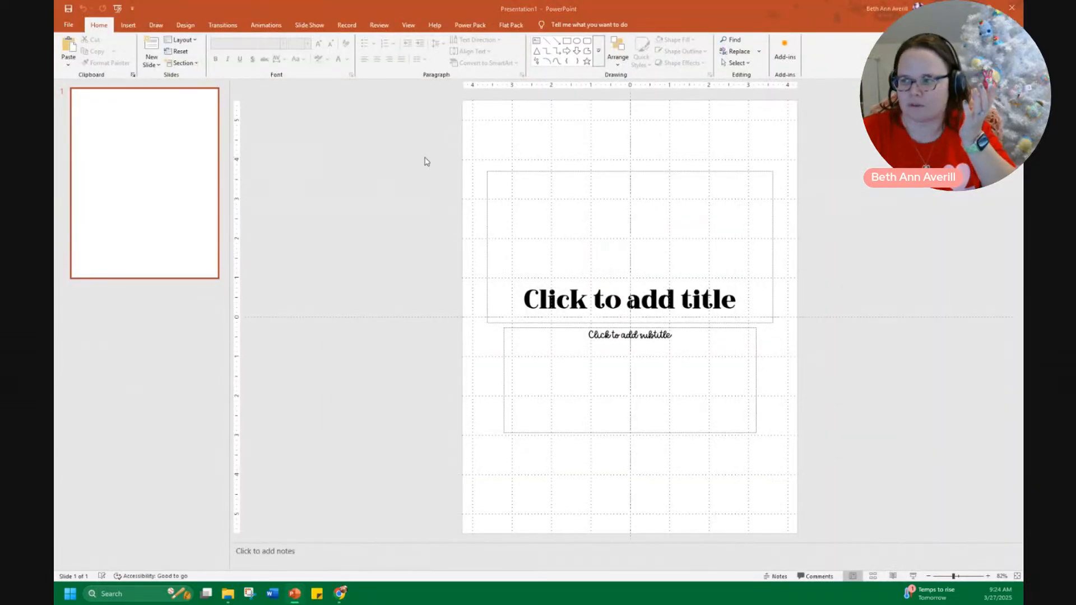
{"action": "left_click_drag", "start_coordinate": [425, 159], "coordinate": [834, 526]}
{"action": "key", "text": "Delete"}
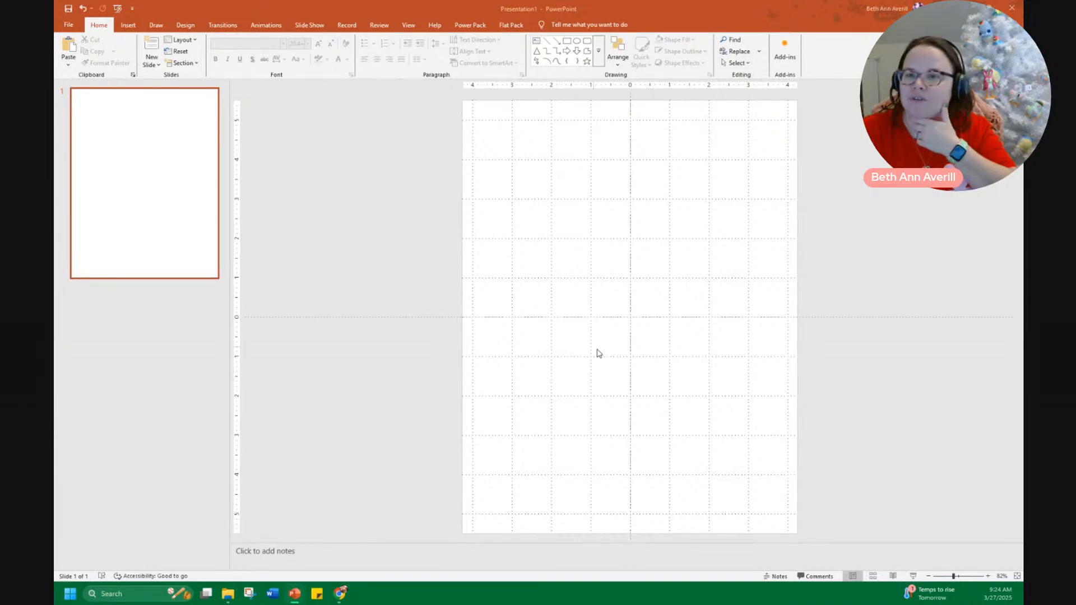
Check the new presentation's custom slide width, height and orientation, and close the size settings.
{"action": "left_click", "coordinate": [184, 29]}
{"action": "left_click", "coordinate": [915, 56]}
{"action": "left_click", "coordinate": [922, 122]}
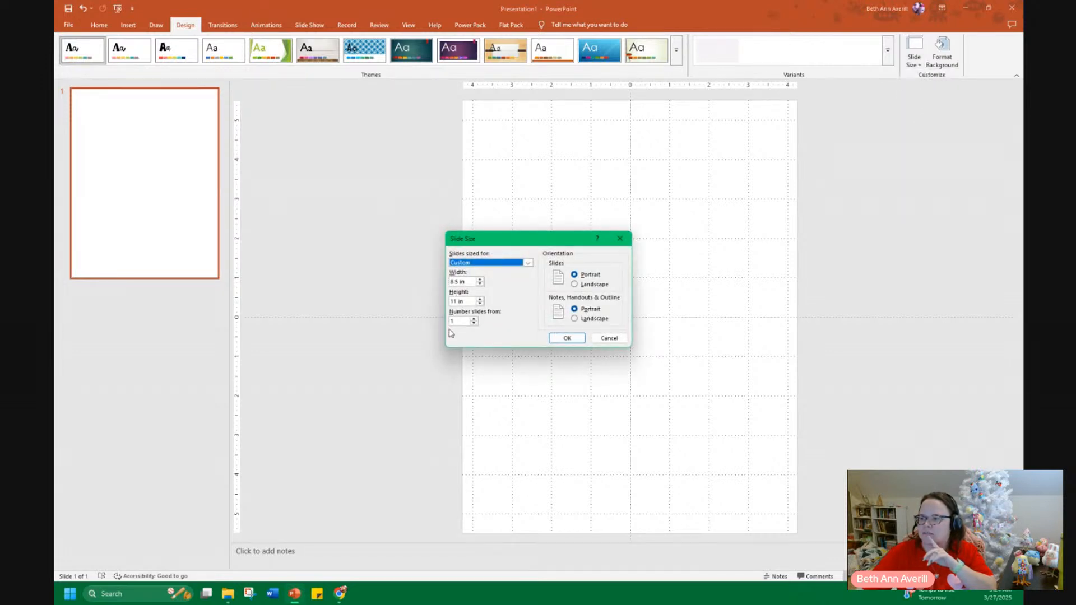
{"action": "left_click", "coordinate": [620, 238]}
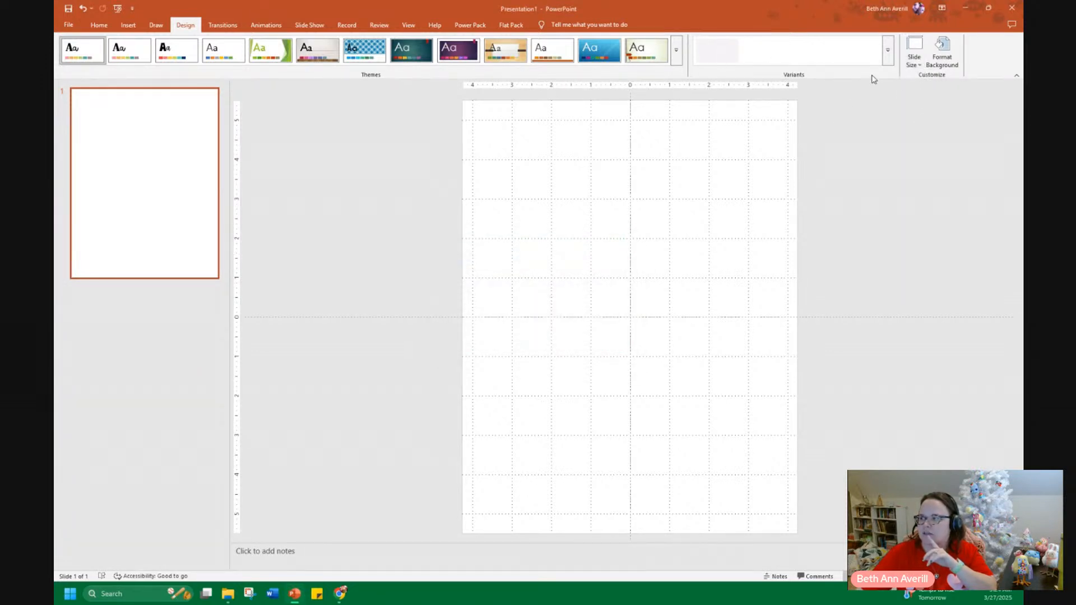
Check which grid, guide and ruler display options are turned on for the blank slide.
{"action": "left_click", "coordinate": [99, 25]}
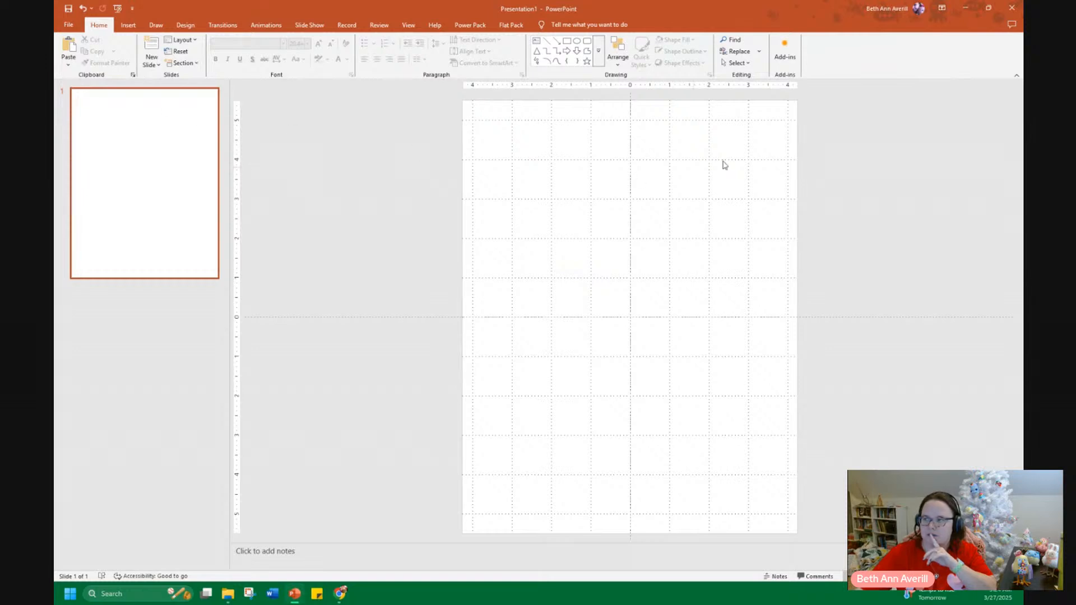
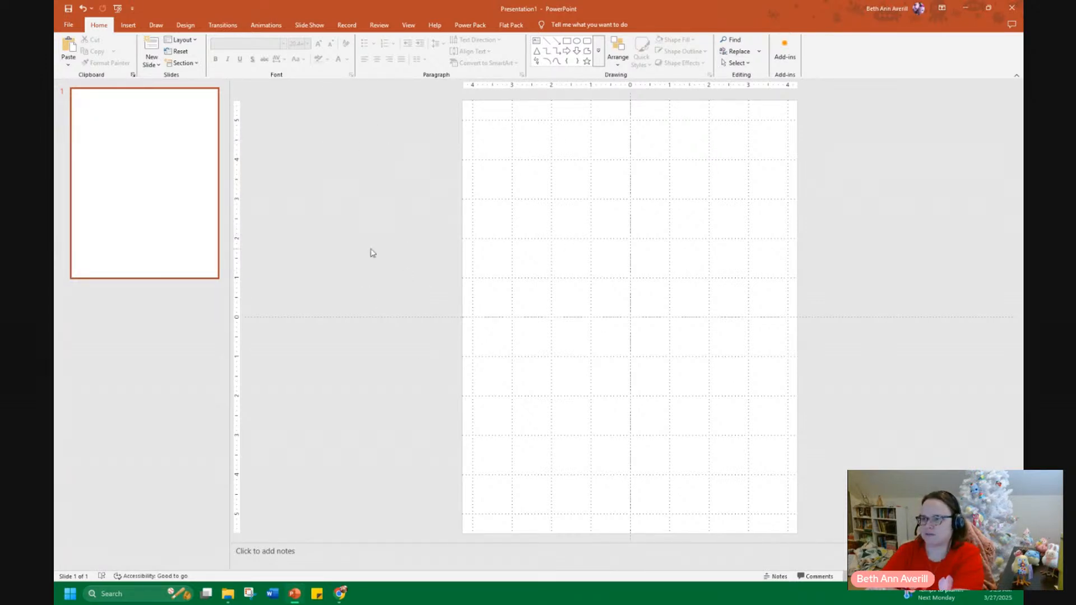
{"action": "right_click", "coordinate": [336, 208]}
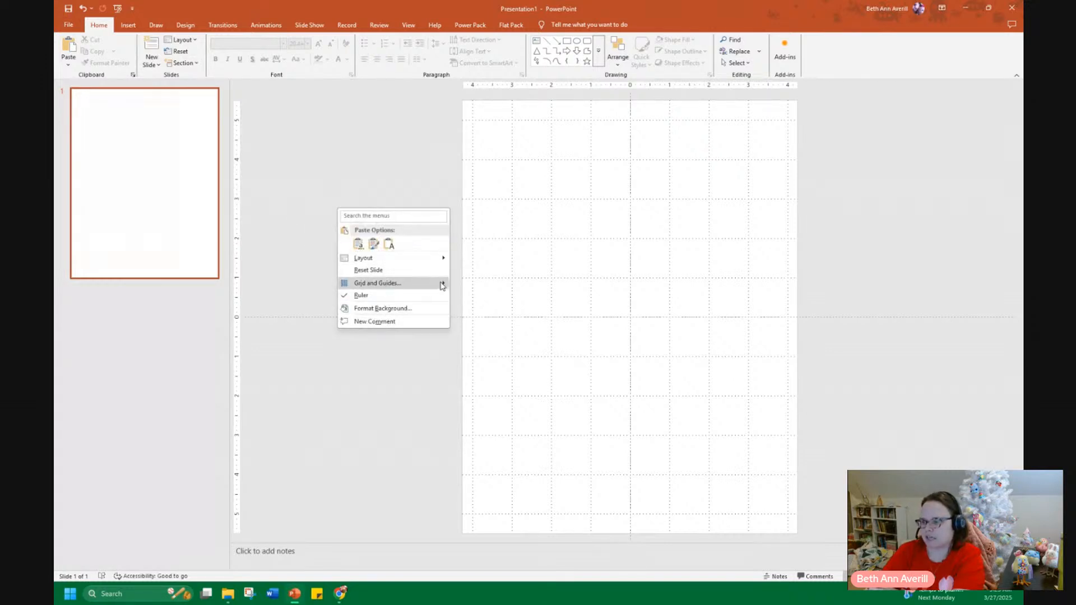
{"action": "mouse_move", "coordinate": [440, 283]}
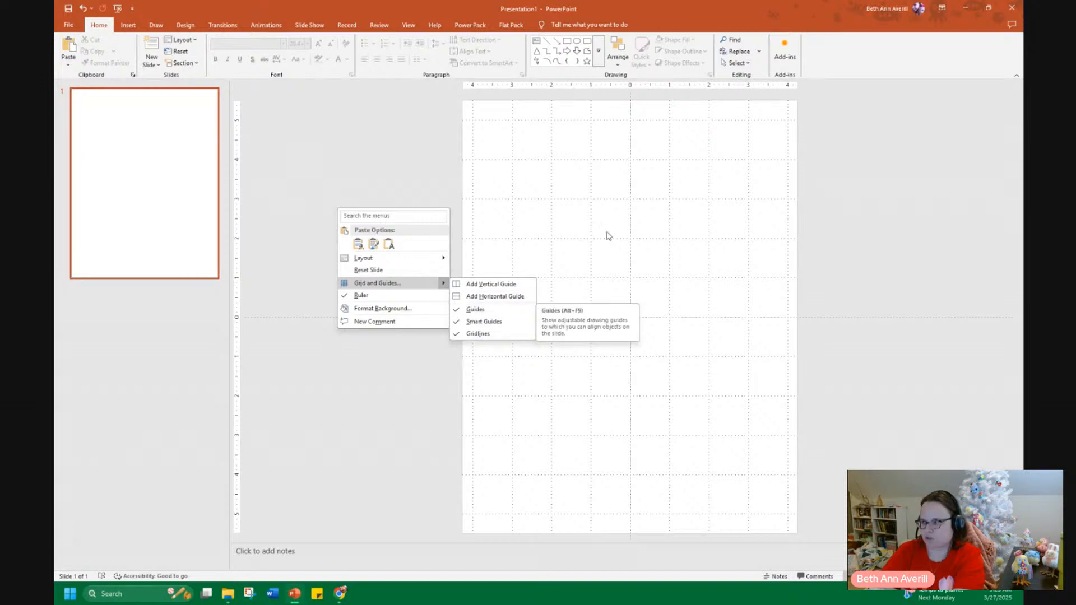
{"action": "left_click", "coordinate": [632, 100]}
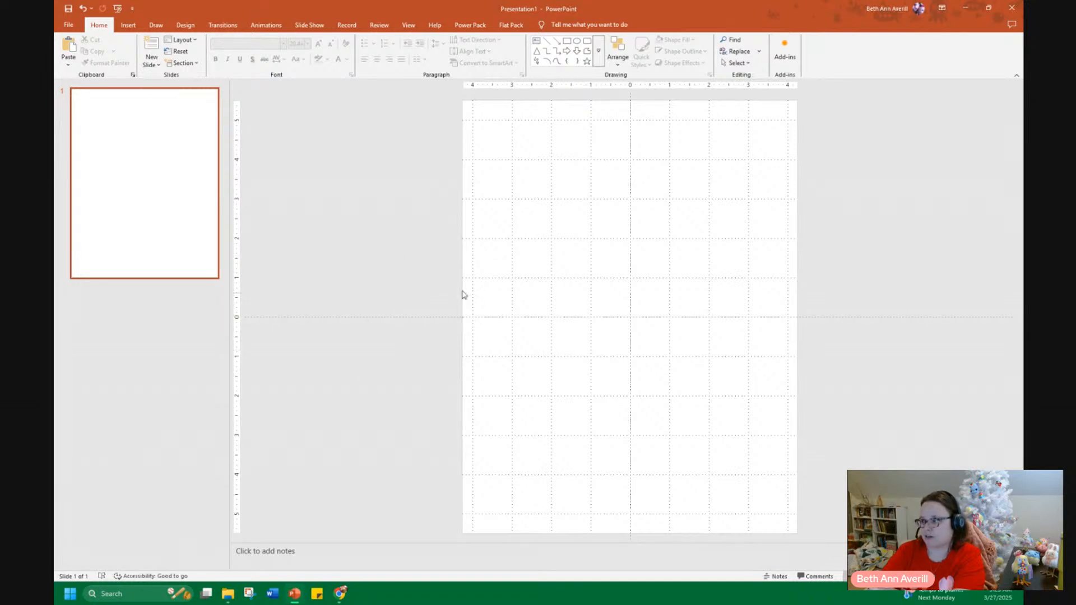
{"action": "right_click", "coordinate": [374, 174]}
{"action": "mouse_move", "coordinate": [473, 246]}
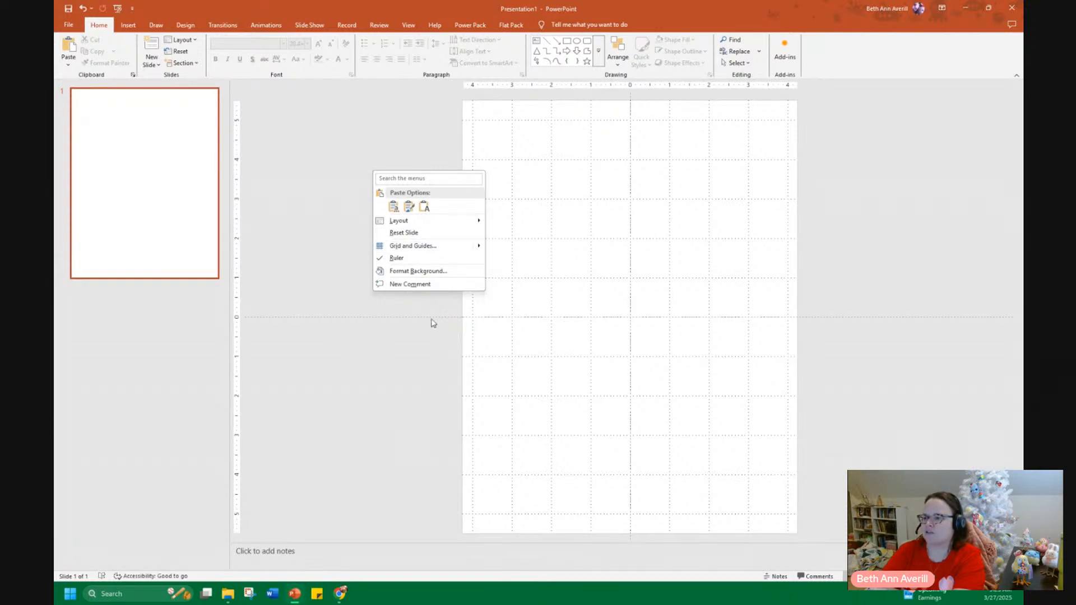
{"action": "left_click", "coordinate": [405, 358]}
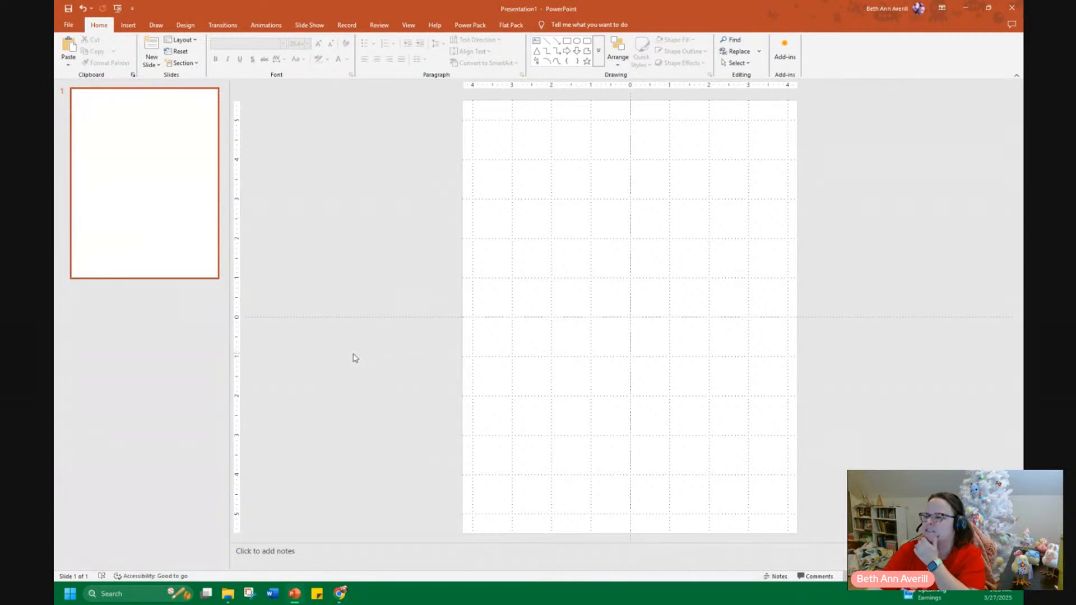
Draw a horizontal line about 1.28" wide near the slide's upper left, set its height to 0, and place it on the upper 4-inch gridline.
{"action": "left_click", "coordinate": [547, 43]}
{"action": "mouse_move", "coordinate": [523, 157]}
{"action": "left_mouse_down"}
{"action": "mouse_move", "coordinate": [563, 196]}
{"action": "mouse_move", "coordinate": [572, 157]}
{"action": "mouse_move", "coordinate": [524, 160]}
{"action": "mouse_move", "coordinate": [553, 166]}
{"action": "left_mouse_up"}
{"action": "double_click", "coordinate": [887, 47]}
{"action": "type", "text": "0"}
{"action": "key", "text": "Return"}
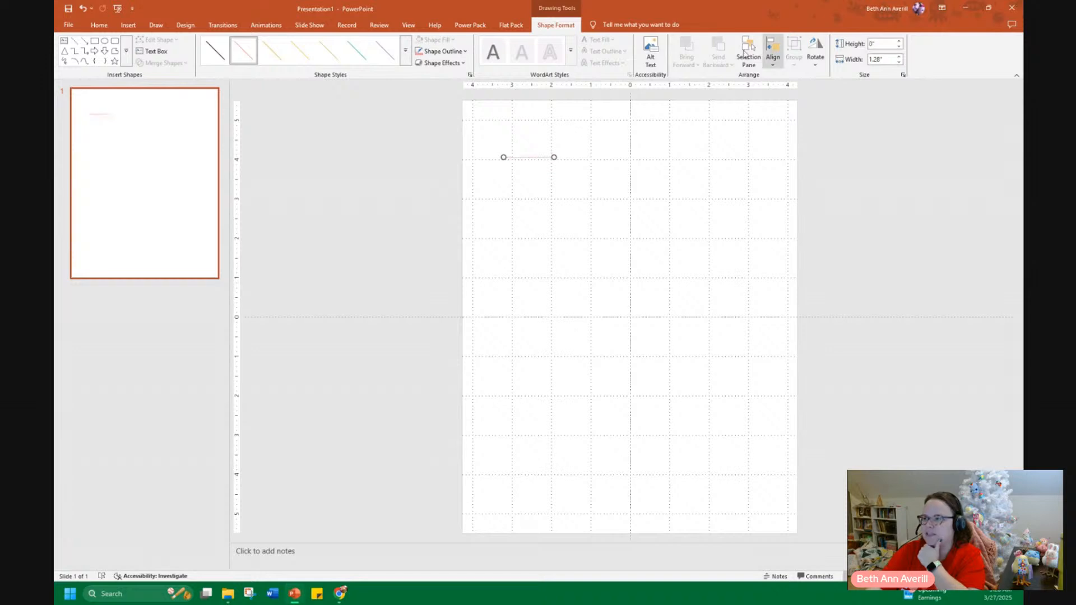
{"action": "left_click_drag", "start_coordinate": [527, 157], "coordinate": [523, 160]}
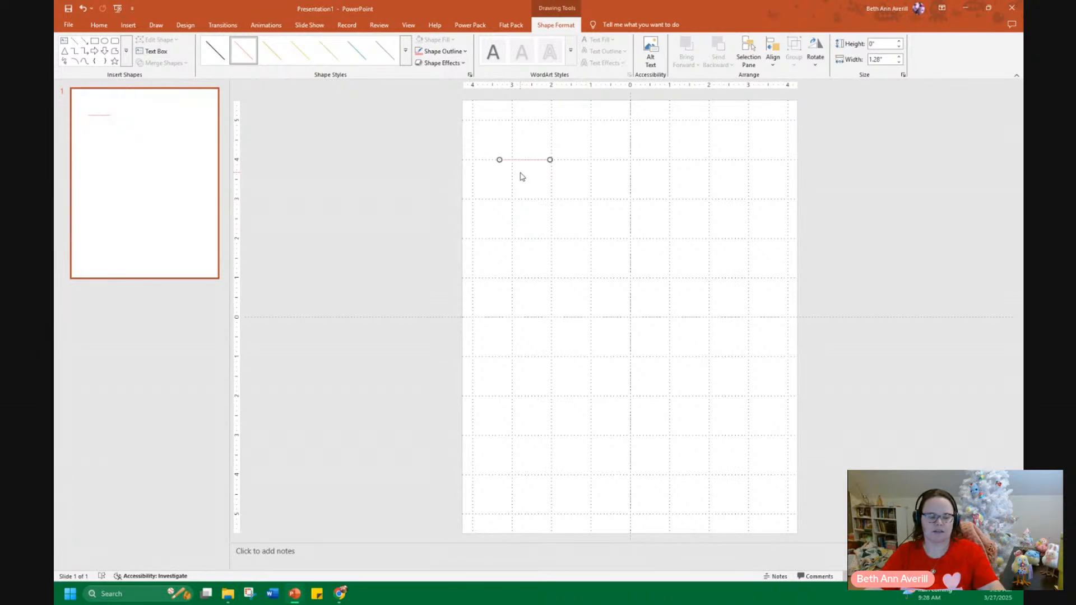
Make the line's outline black with a weight of 2¼ pt.
{"action": "left_click", "coordinate": [464, 51]}
{"action": "left_click", "coordinate": [436, 98]}
{"action": "left_click", "coordinate": [464, 51]}
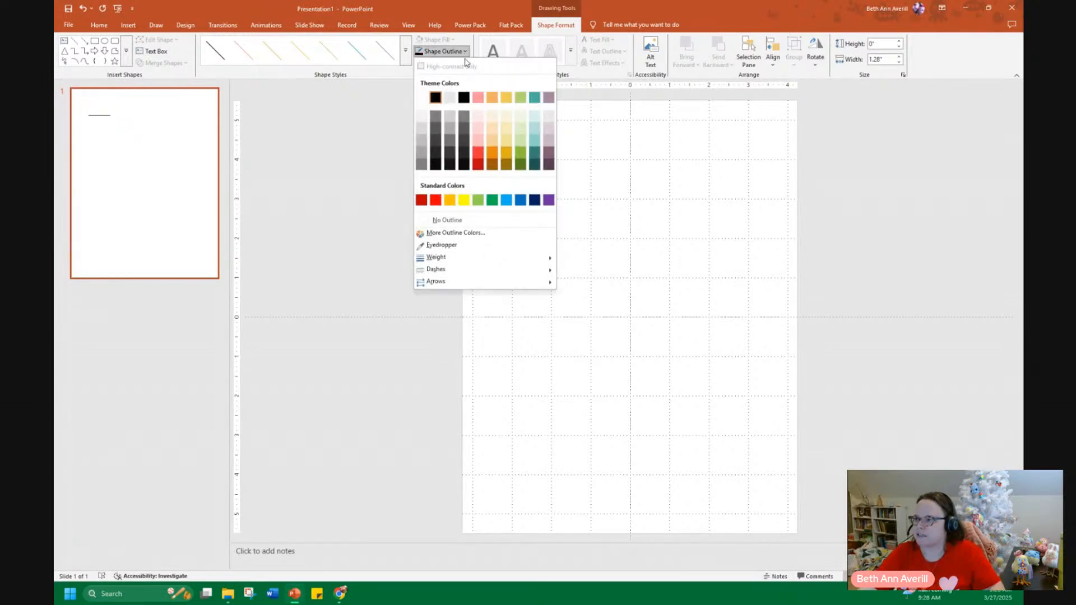
{"action": "mouse_move", "coordinate": [485, 258]}
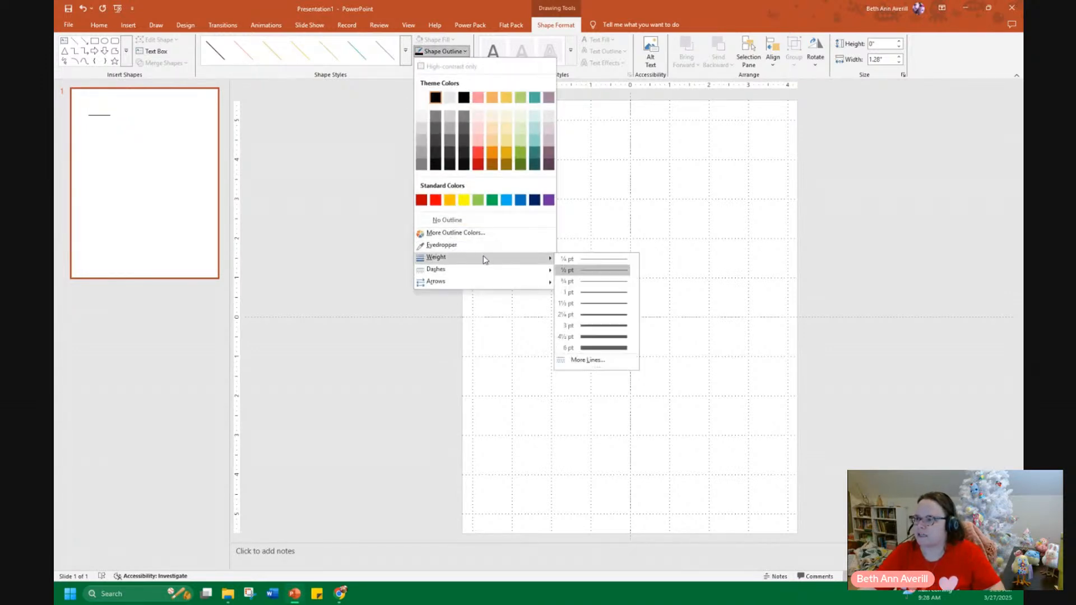
{"action": "left_click", "coordinate": [603, 318]}
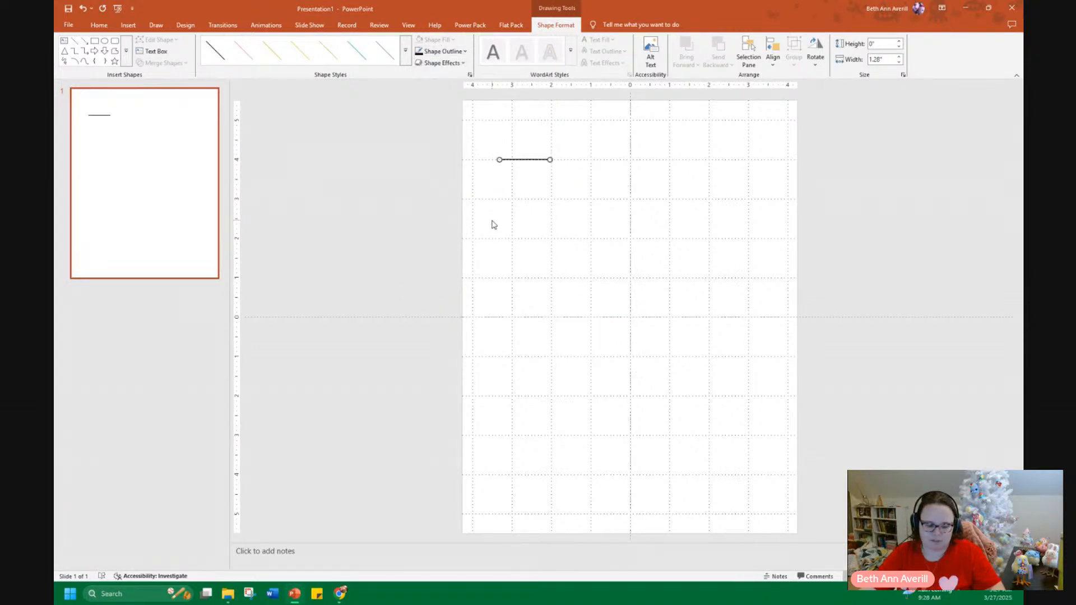
Make two copies of the black line and place them below it on the 3-inch and 2-inch gridlines.
{"action": "key", "text": "ctrl+d"}
{"action": "left_click_drag", "start_coordinate": [530, 167], "coordinate": [526, 201]}
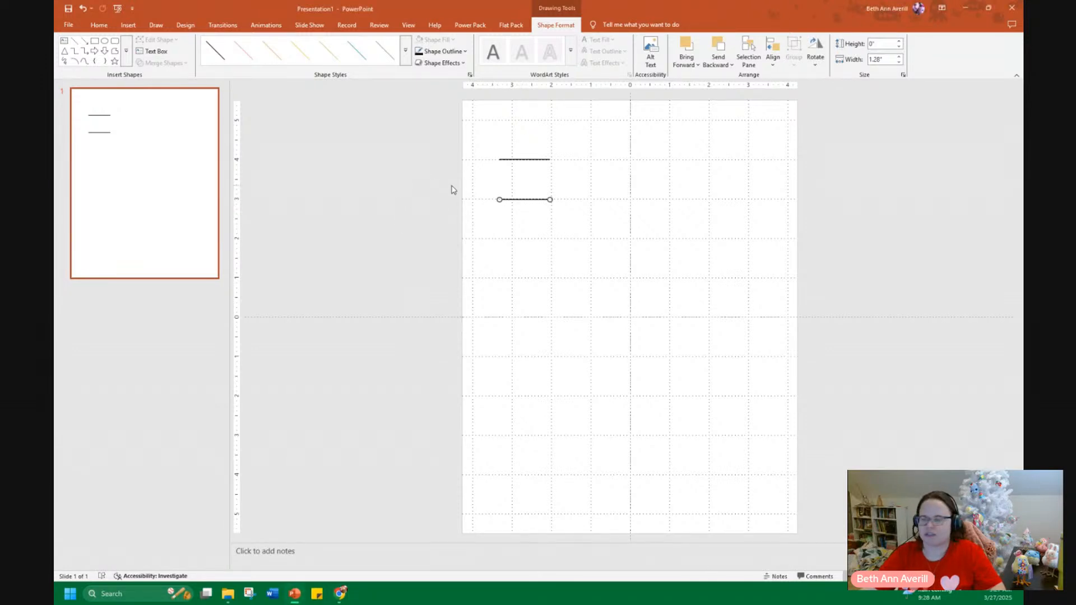
{"action": "left_click", "coordinate": [534, 178]}
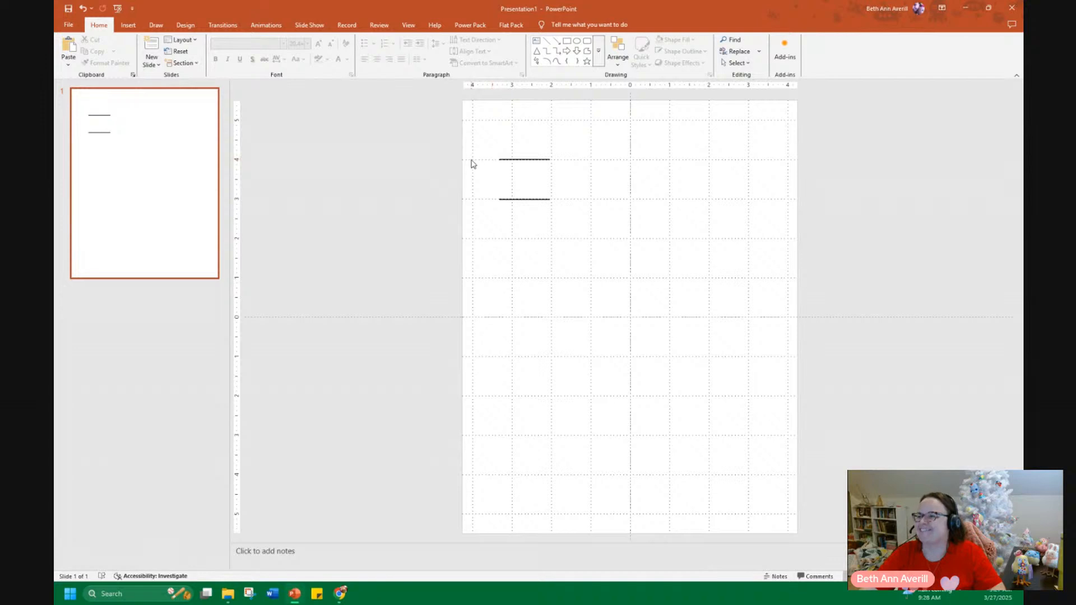
{"action": "left_click_drag", "start_coordinate": [479, 154], "coordinate": [589, 178]}
{"action": "left_click", "coordinate": [589, 178]}
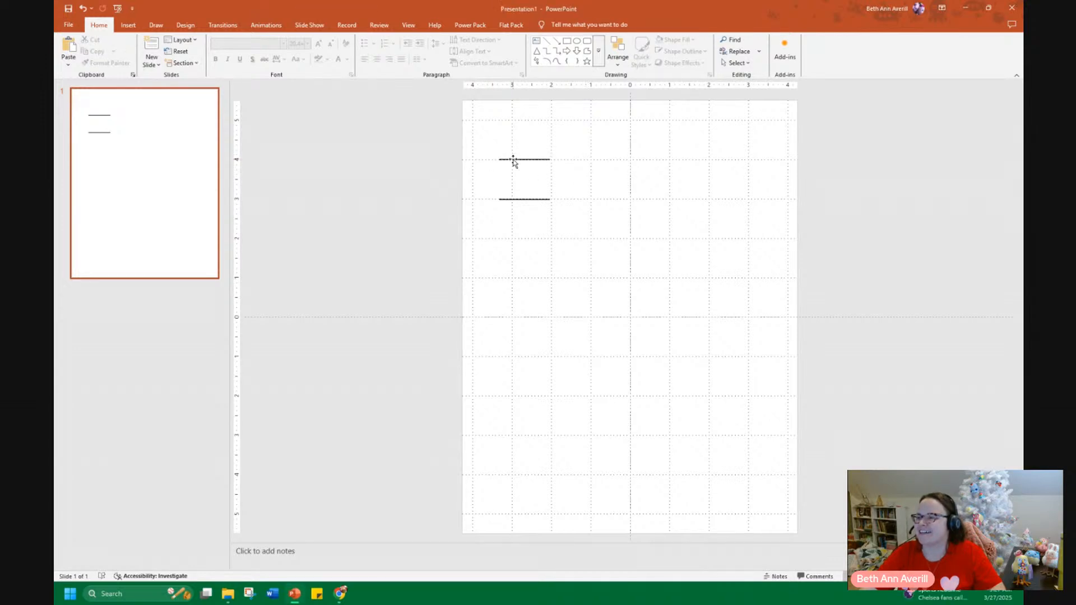
{"action": "left_click", "coordinate": [514, 160]}
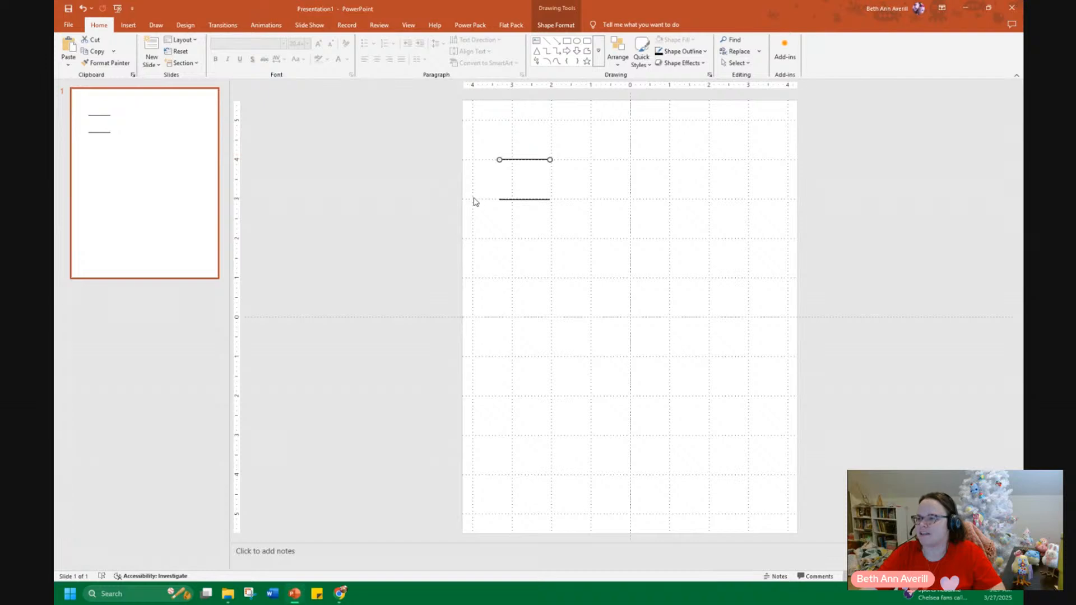
{"action": "left_click", "coordinate": [510, 200]}
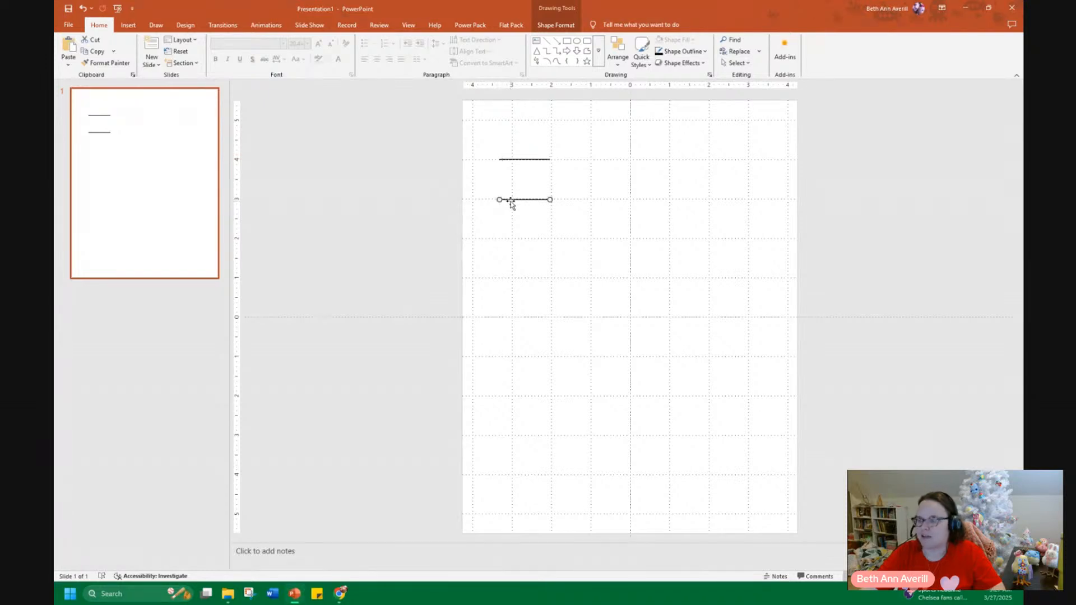
{"action": "left_click_drag", "start_coordinate": [510, 201], "coordinate": [517, 237]}
{"action": "left_click", "coordinate": [580, 187]}
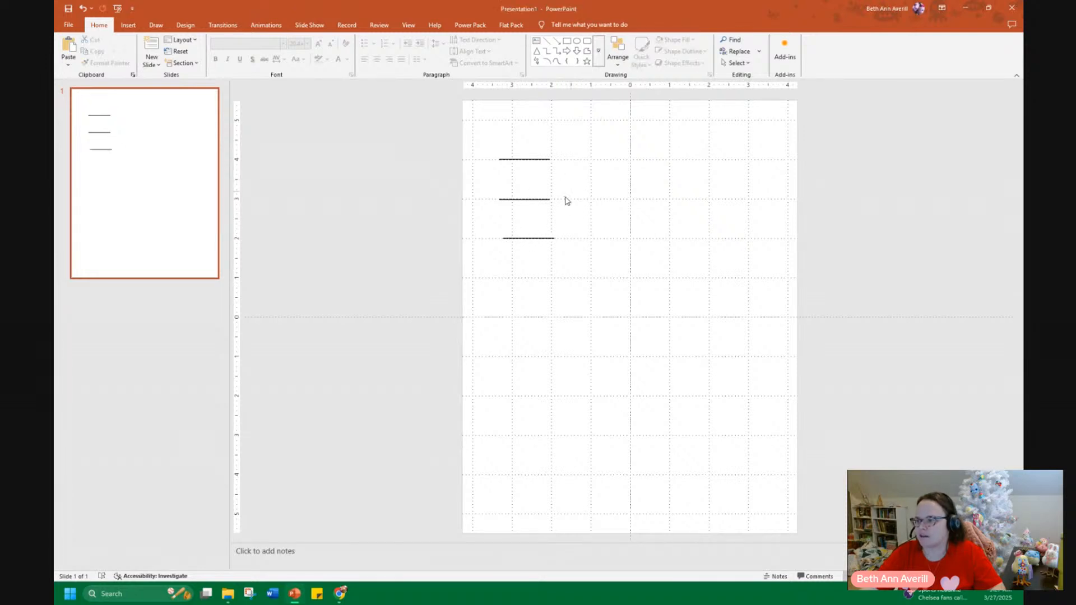
Set the middle line's weight to 1½ pt and make it dashed.
{"action": "left_click", "coordinate": [522, 200]}
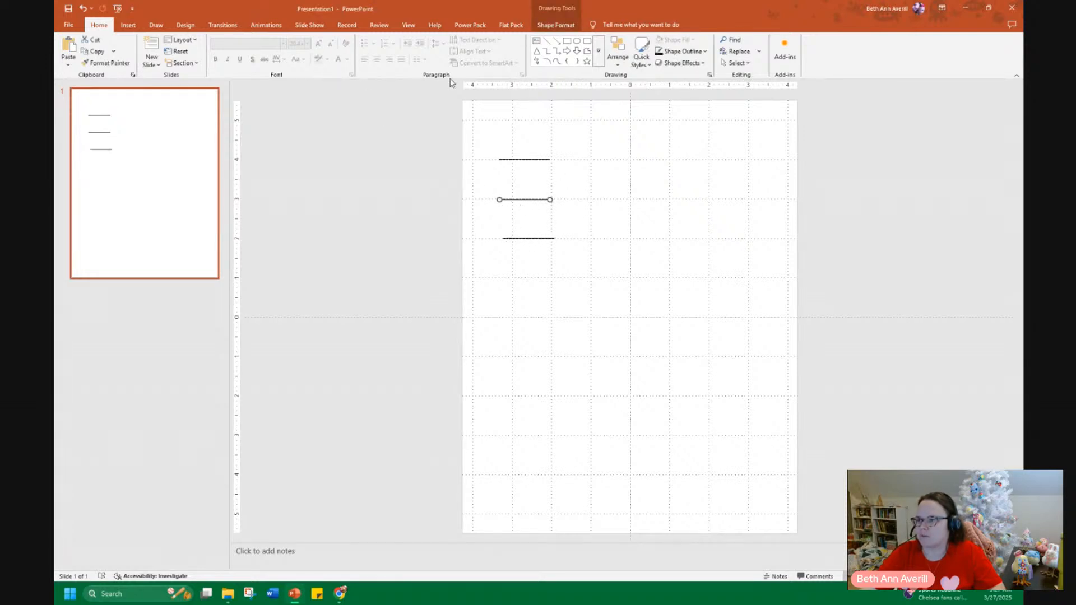
{"action": "left_click", "coordinate": [556, 26]}
{"action": "left_click", "coordinate": [443, 51]}
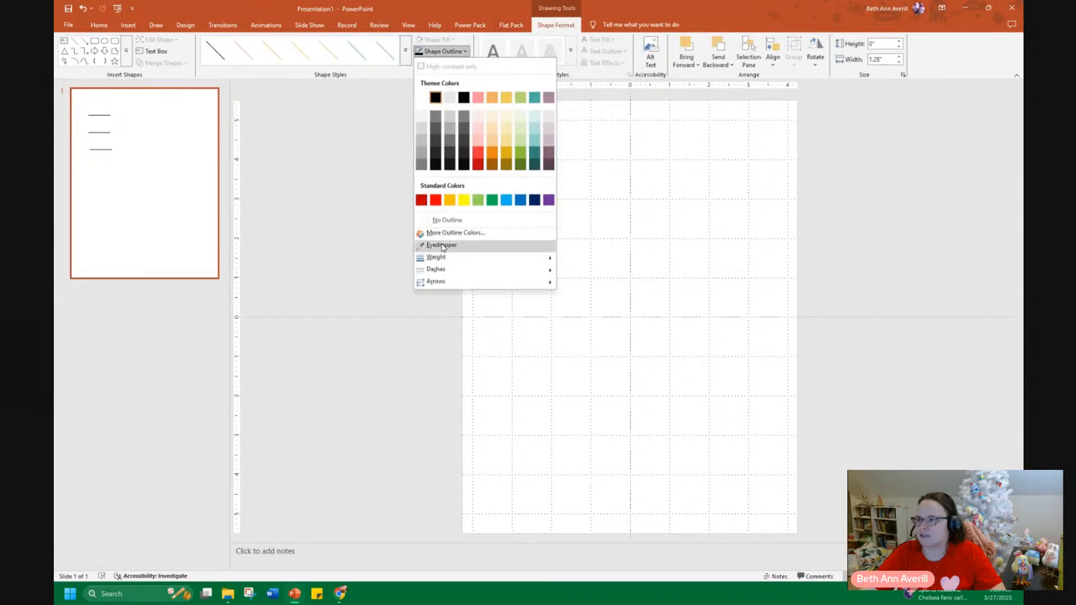
{"action": "mouse_move", "coordinate": [490, 258]}
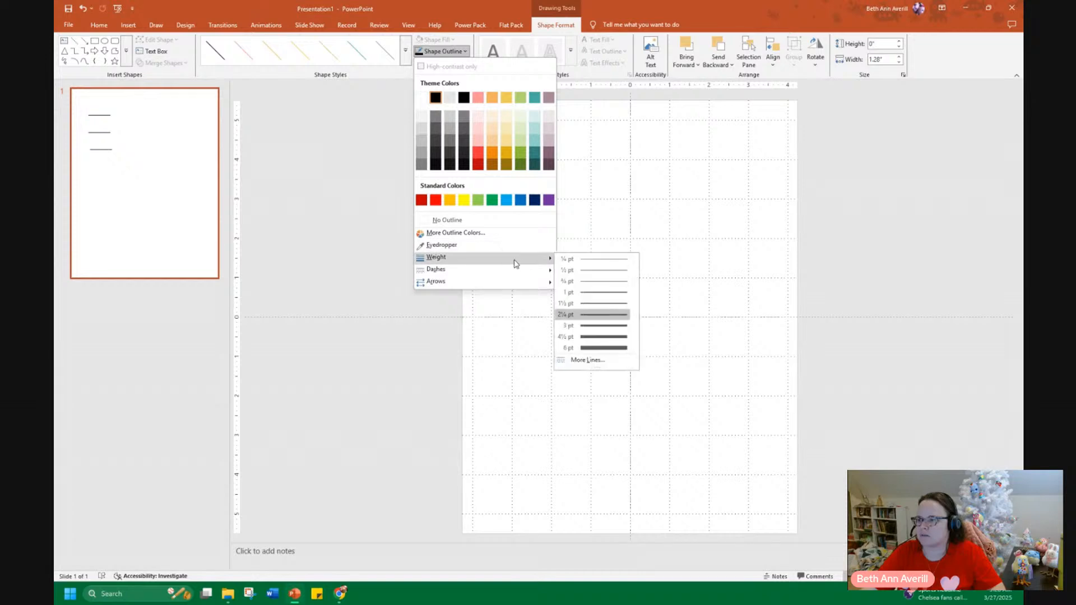
{"action": "left_click", "coordinate": [584, 306]}
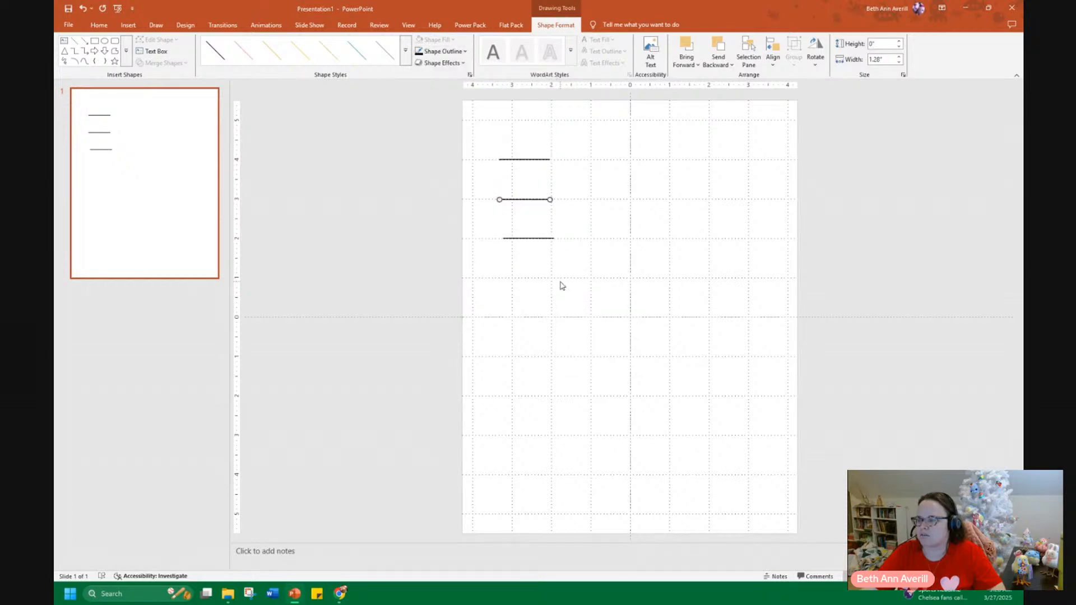
{"action": "left_click", "coordinate": [443, 51]}
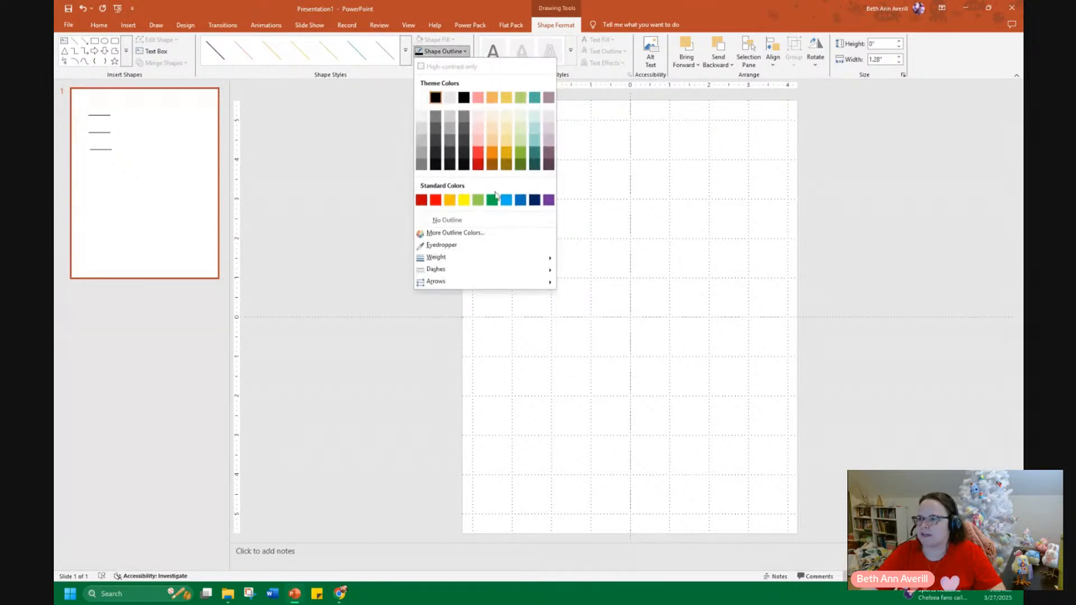
{"action": "mouse_move", "coordinate": [477, 269]}
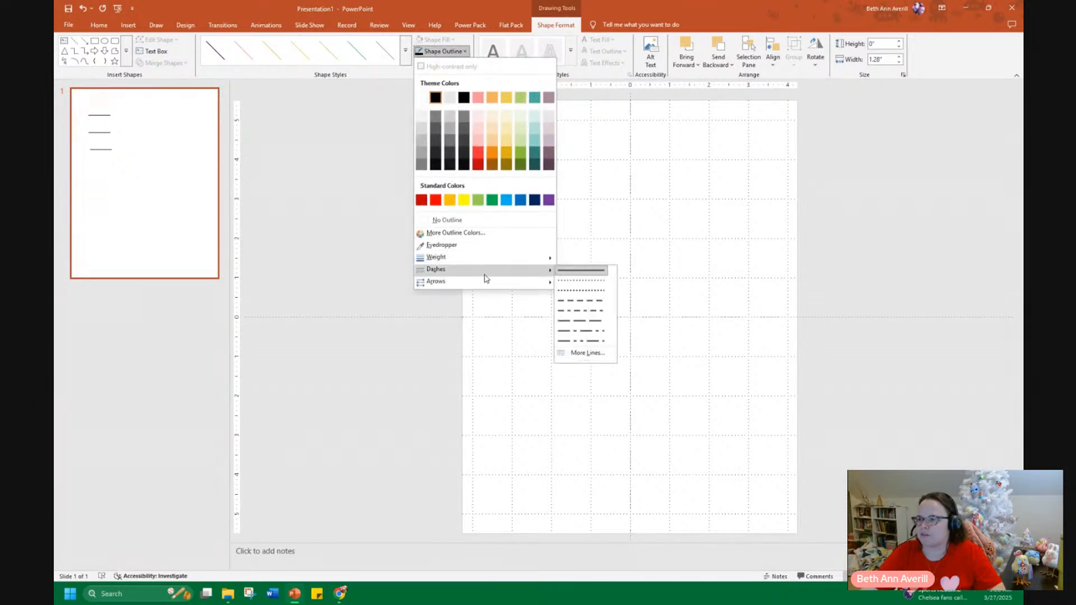
{"action": "left_click", "coordinate": [603, 306]}
{"action": "left_click", "coordinate": [450, 240]}
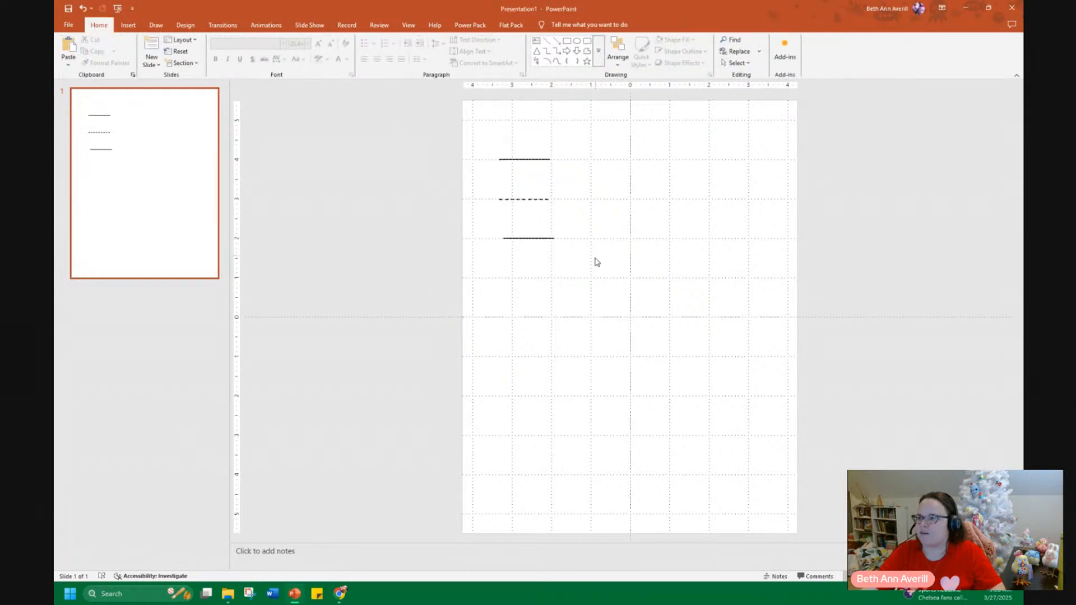
Select all three lines and align them by their centers.
{"action": "left_click_drag", "start_coordinate": [587, 282], "coordinate": [440, 96]}
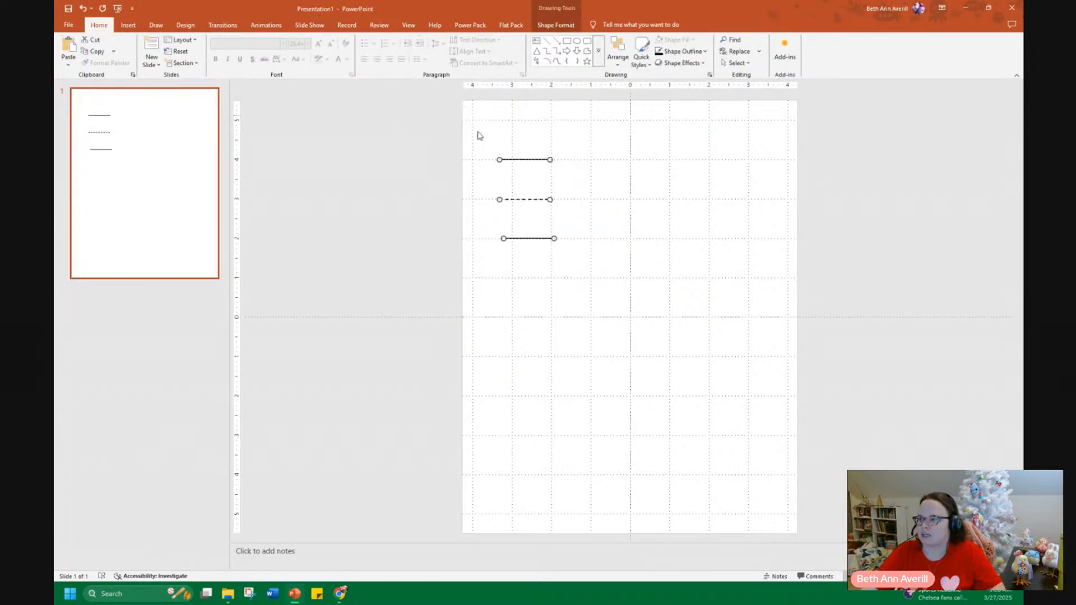
{"action": "left_click", "coordinate": [617, 56]}
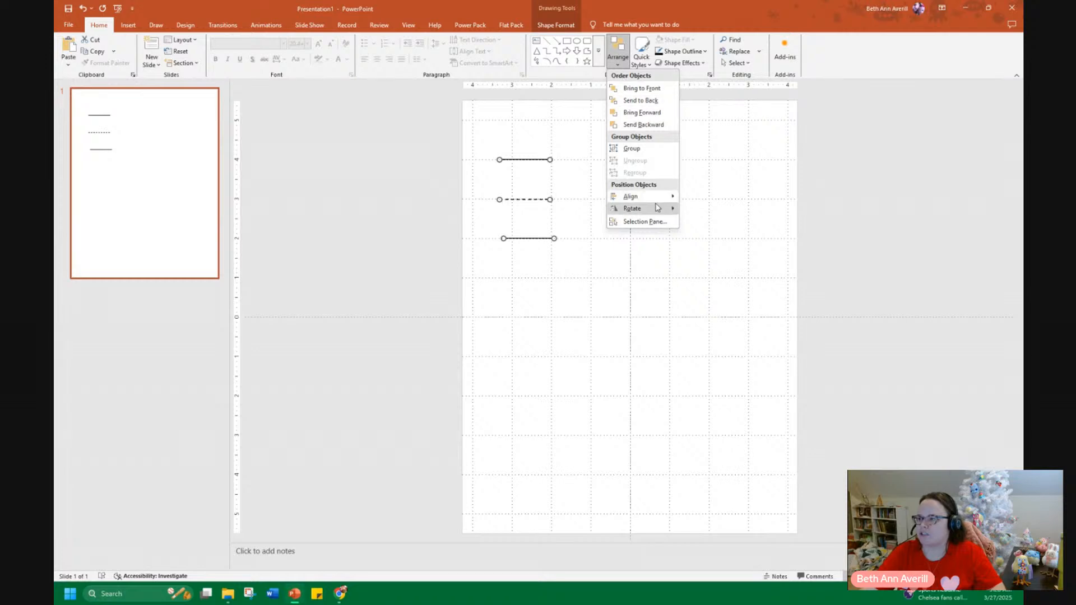
{"action": "mouse_move", "coordinate": [662, 200]}
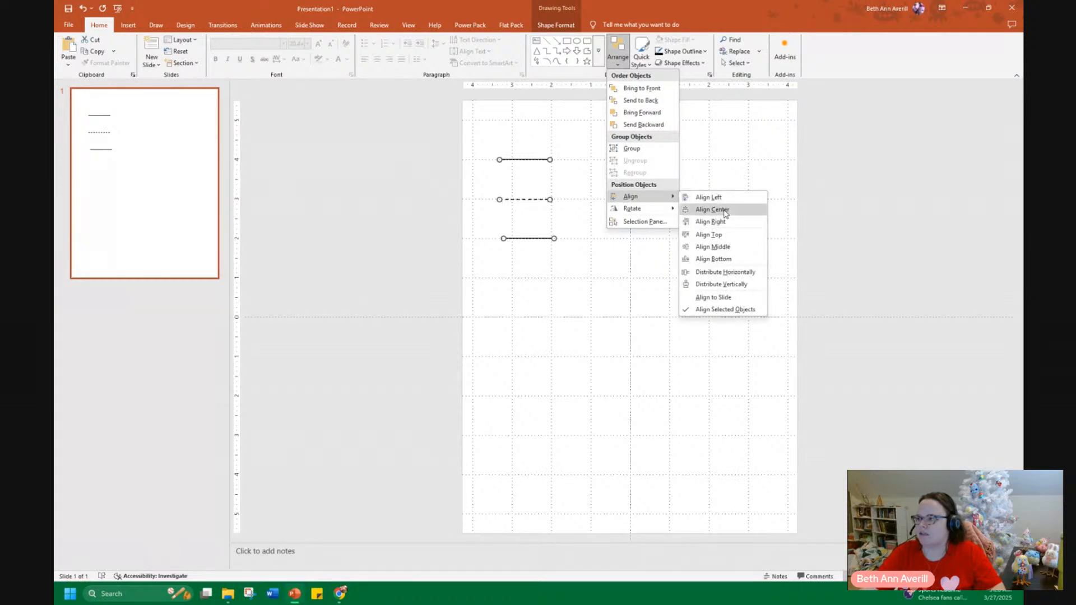
{"action": "left_click", "coordinate": [725, 212]}
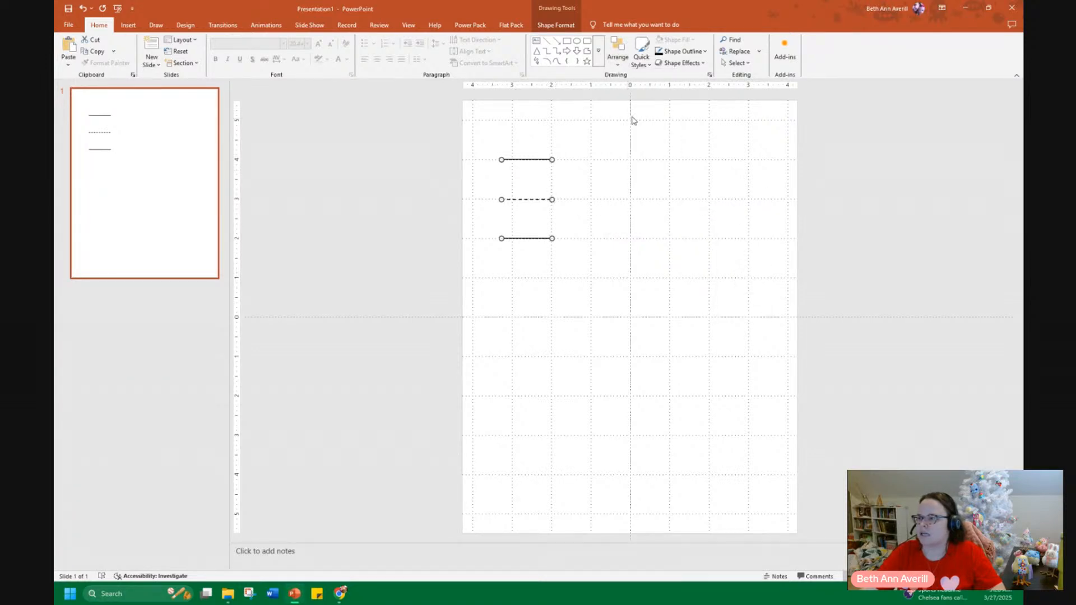
Group the three lines, resize the group to about 8 inches wide and 1 inch tall, and place it just above the slide's horizontal center guide.
{"action": "left_click", "coordinate": [618, 56]}
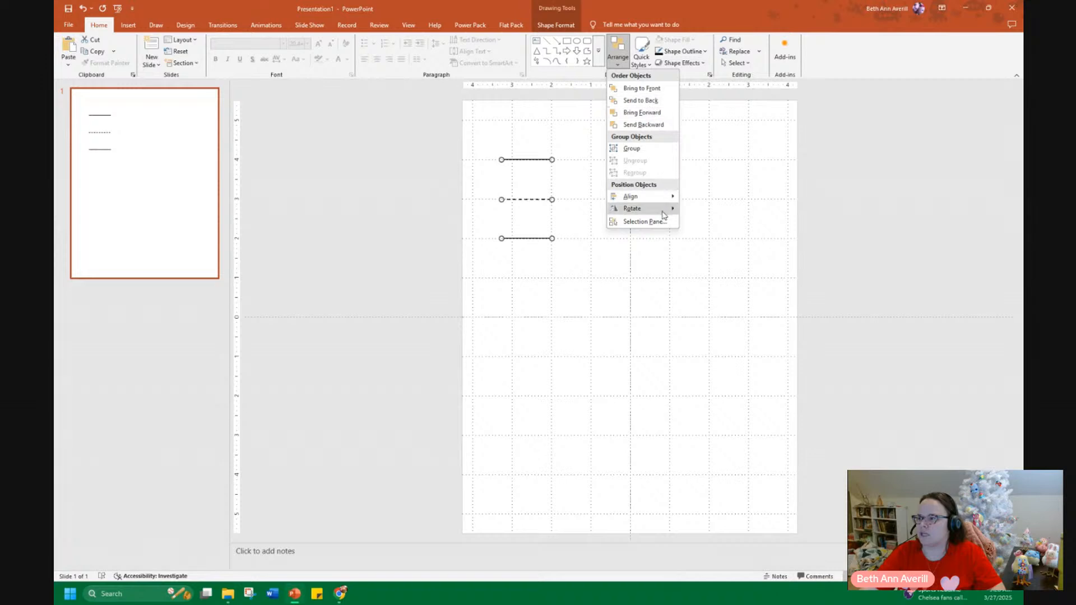
{"action": "left_click", "coordinate": [638, 149]}
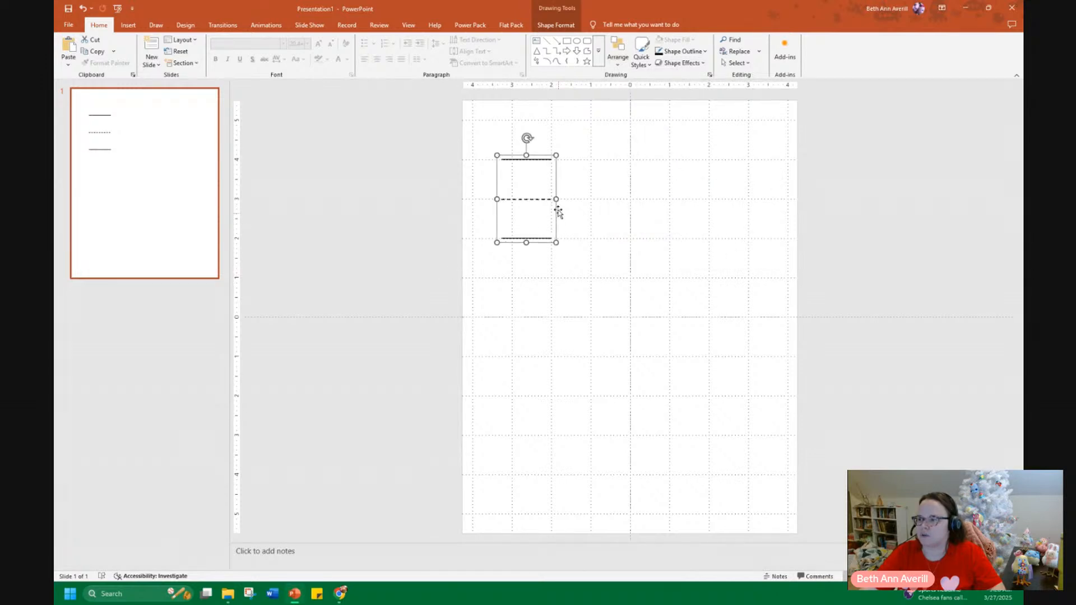
{"action": "left_click_drag", "start_coordinate": [557, 199], "coordinate": [583, 209]}
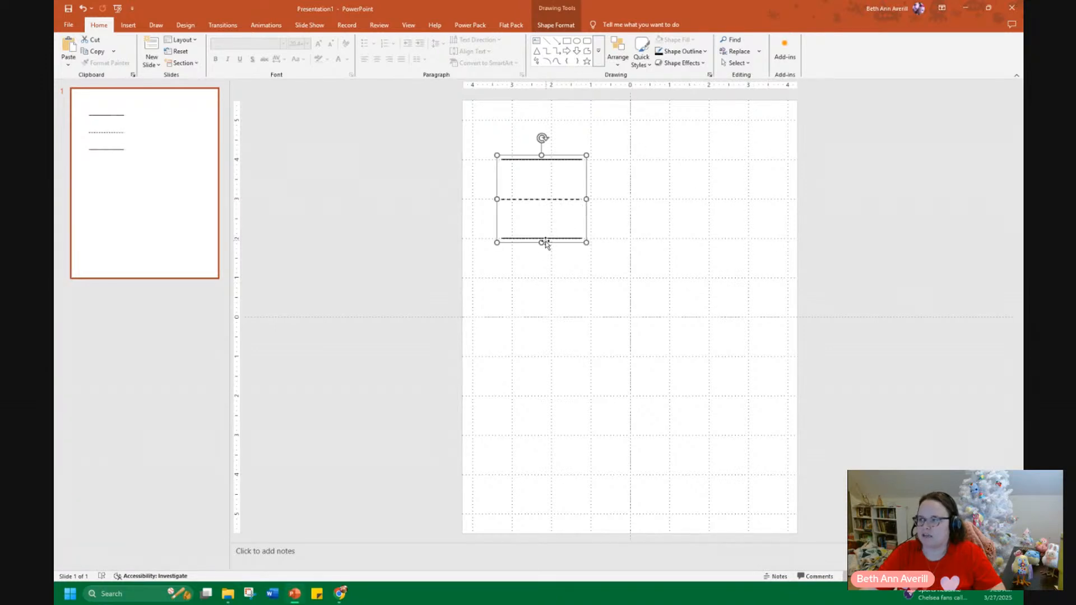
{"action": "left_click_drag", "start_coordinate": [542, 243], "coordinate": [792, 297]}
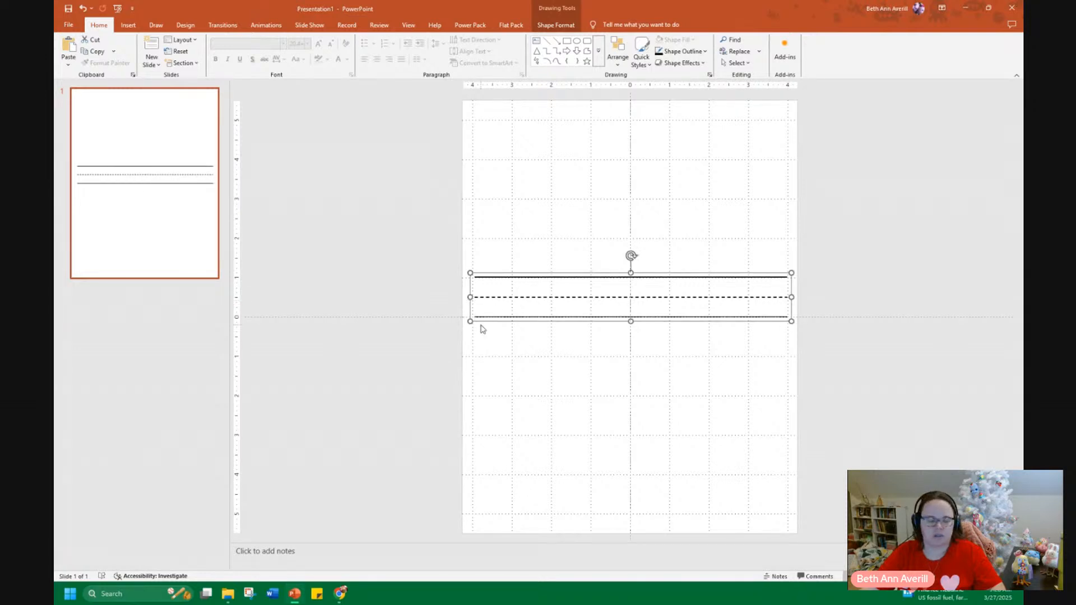
Duplicate the handwriting line group three times and space the copies down the lower half of the slide.
{"action": "key", "text": "ctrl+d"}
{"action": "left_click_drag", "start_coordinate": [499, 326], "coordinate": [490, 383]}
{"action": "key", "text": "ctrl+d"}
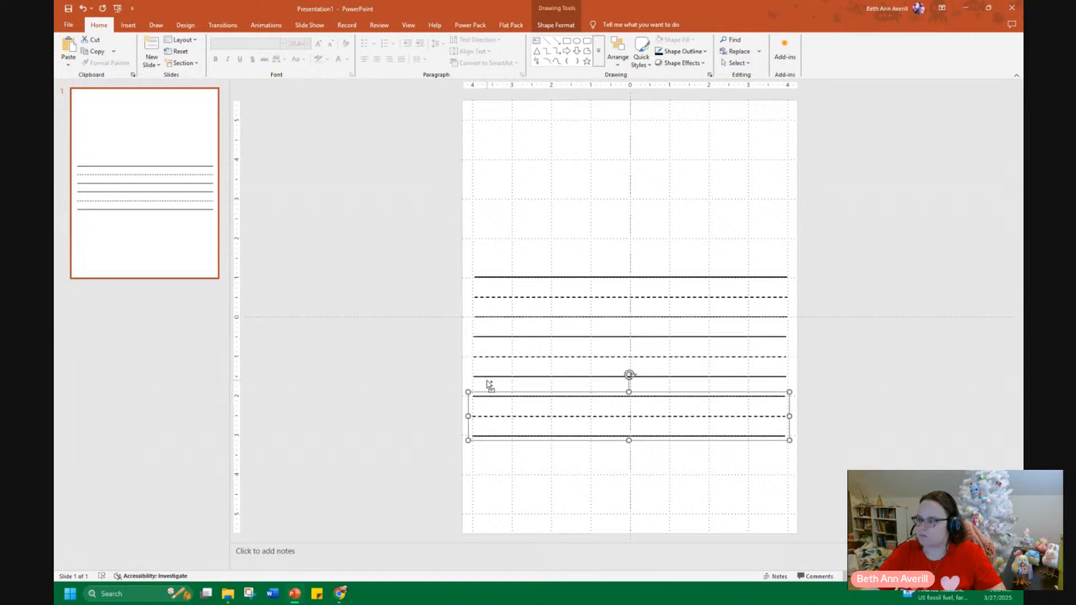
{"action": "key", "text": "ctrl+d"}
{"action": "left_click_drag", "start_coordinate": [688, 499], "coordinate": [687, 507]}
Select all four handwriting line groups, align them by their centers, and distribute them vertically.
{"action": "left_click_drag", "start_coordinate": [805, 518], "coordinate": [420, 234]}
{"action": "left_click", "coordinate": [618, 51]}
{"action": "mouse_move", "coordinate": [658, 199]}
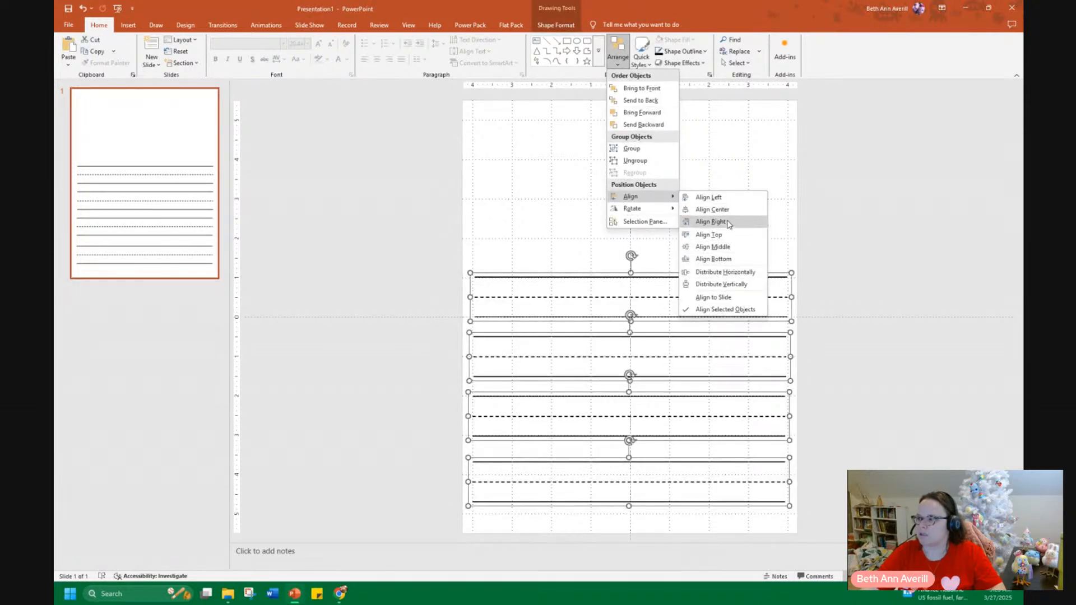
{"action": "left_click", "coordinate": [708, 208]}
{"action": "left_click", "coordinate": [618, 53]}
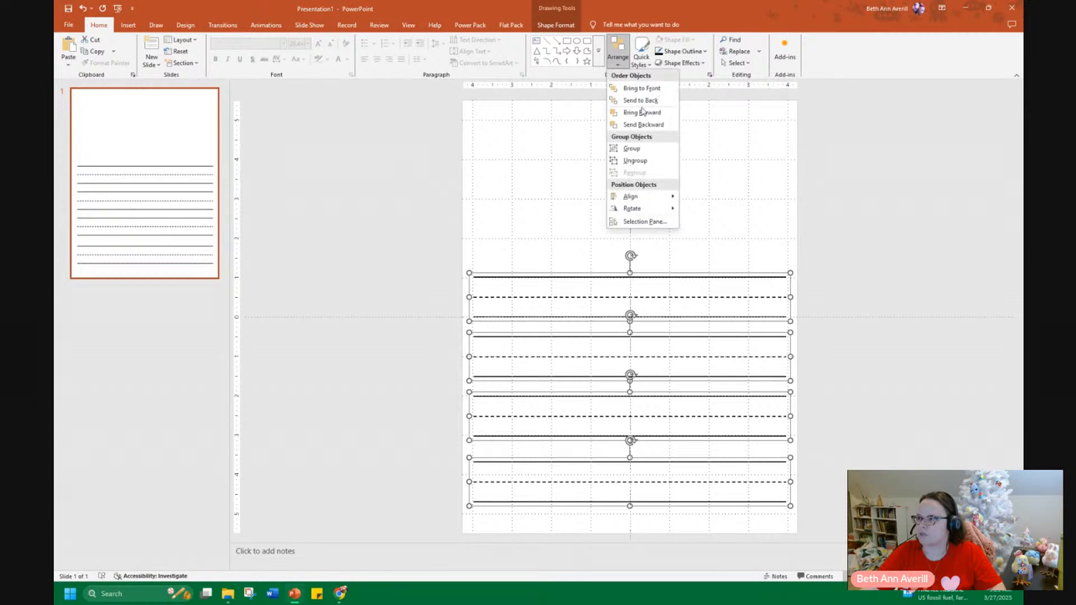
{"action": "mouse_move", "coordinate": [645, 197]}
{"action": "left_click", "coordinate": [722, 291]}
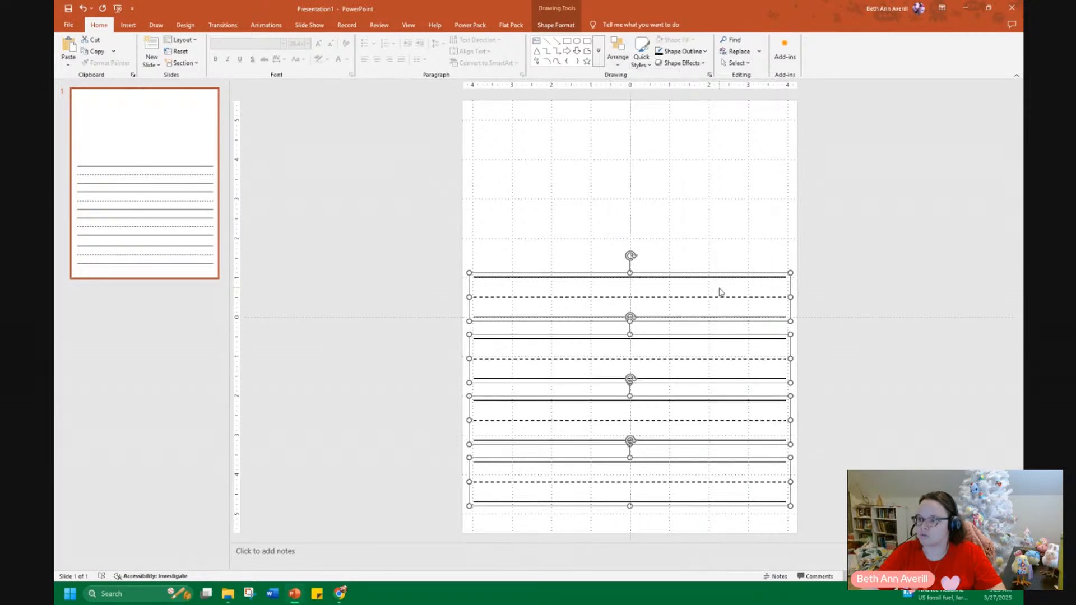
{"action": "left_click", "coordinate": [356, 341]}
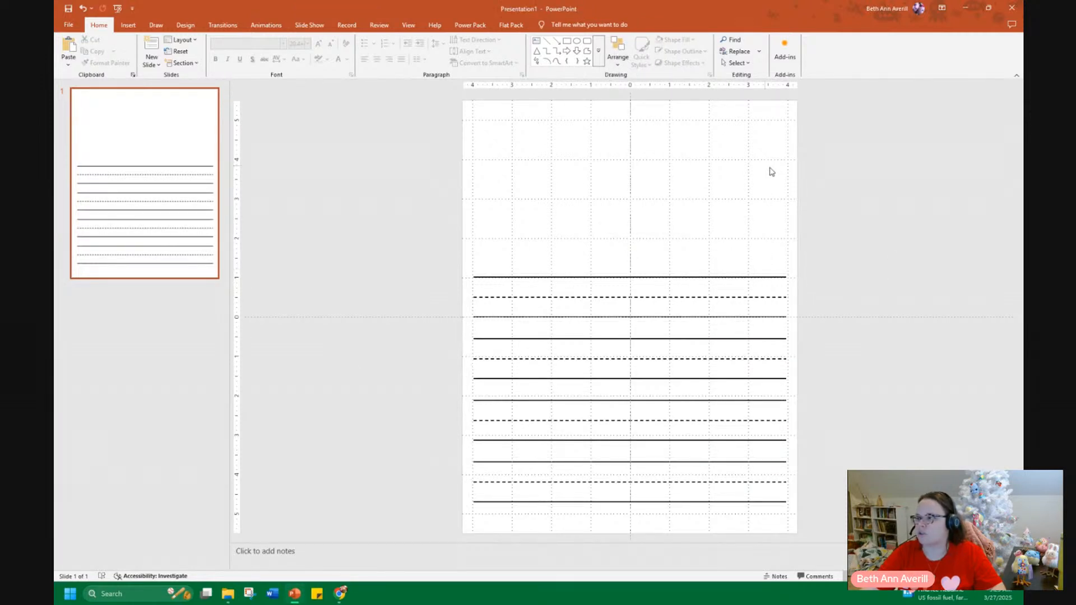
Open the Clip Art folder inside Pictures in File Explorer and maximize its window.
{"action": "left_click", "coordinate": [227, 597]}
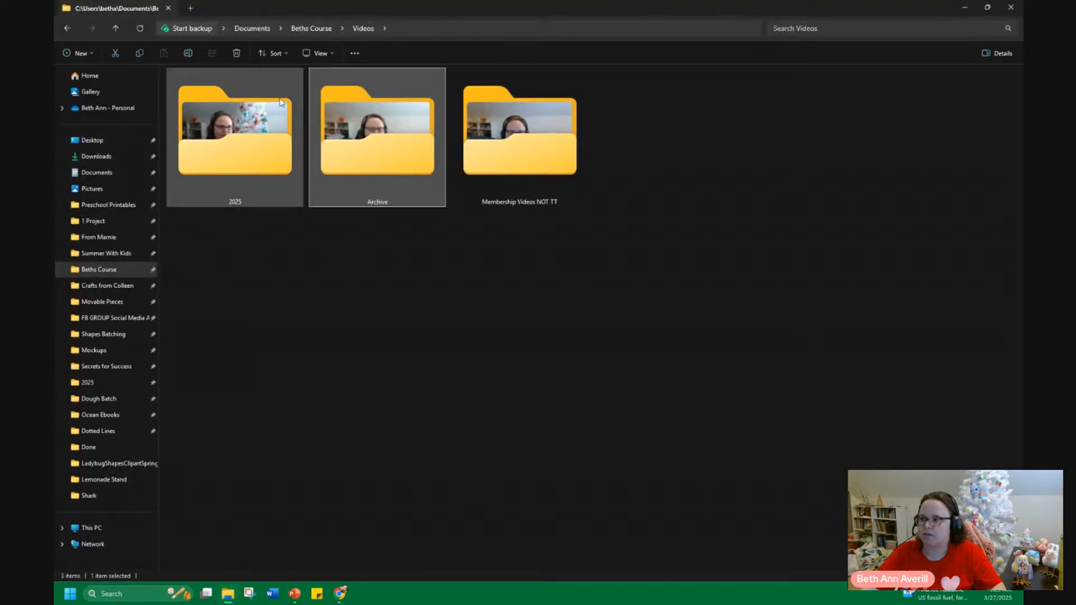
{"action": "left_click", "coordinate": [1010, 8]}
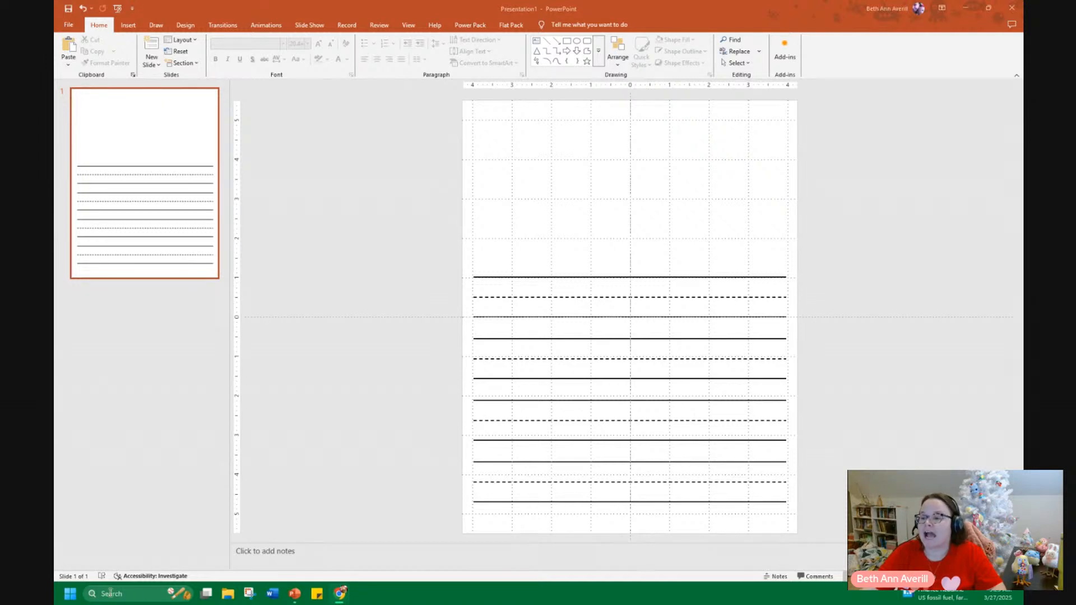
{"action": "left_click", "coordinate": [229, 595]}
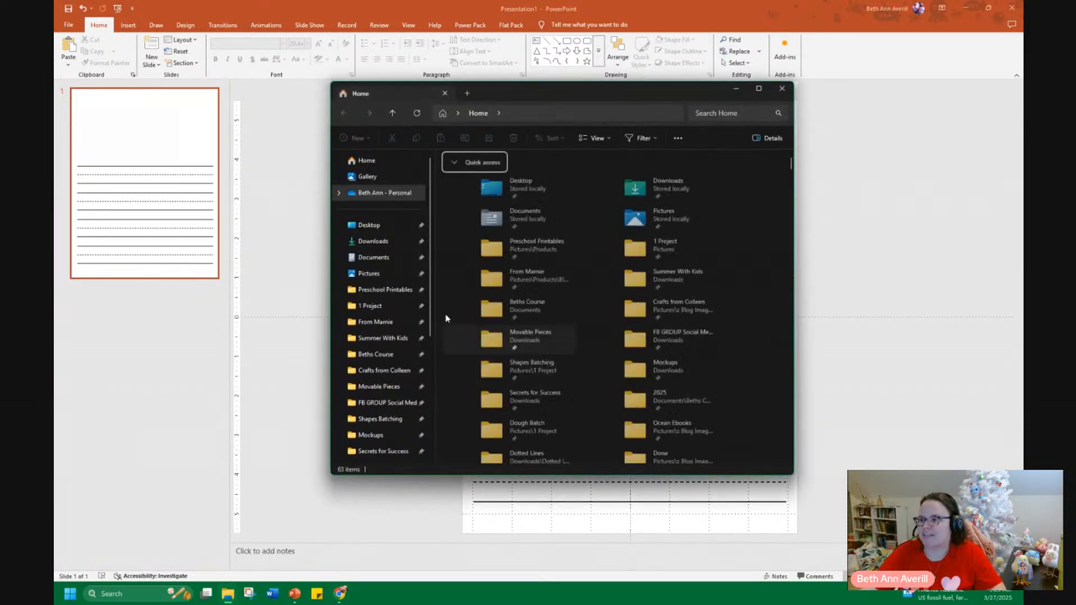
{"action": "left_click", "coordinate": [386, 294]}
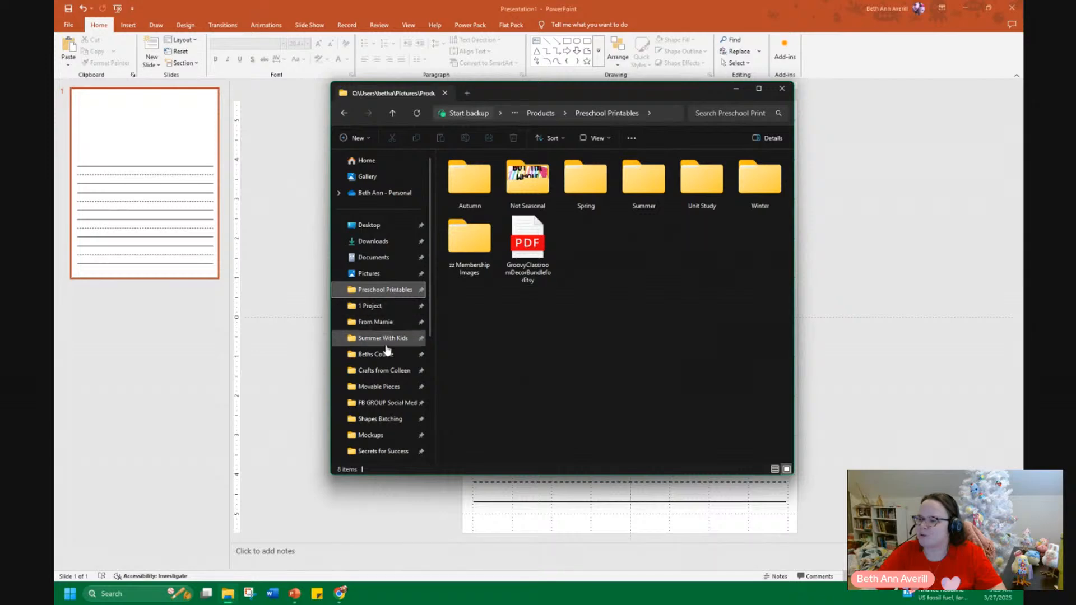
{"action": "left_click", "coordinate": [359, 273]}
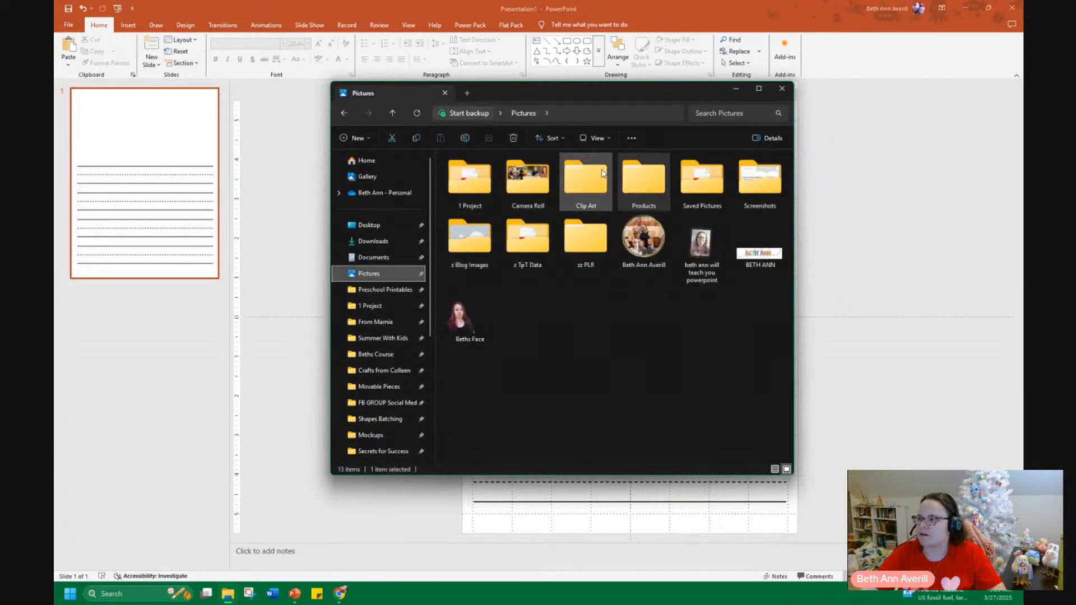
{"action": "double_click", "coordinate": [585, 201]}
{"action": "left_click_drag", "start_coordinate": [556, 96], "coordinate": [465, 2]}
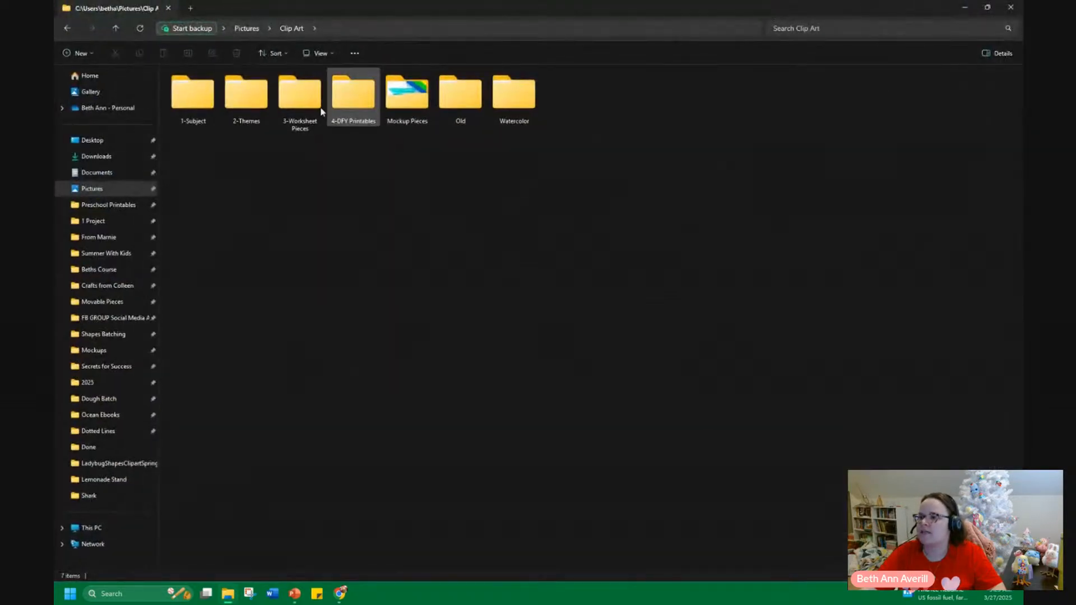
Search the Clip Art folder for "butterfly", look inside the Love Butterfly folder, and return to the search results.
{"action": "left_click", "coordinate": [791, 32]}
{"action": "type", "text": "butterfly"}
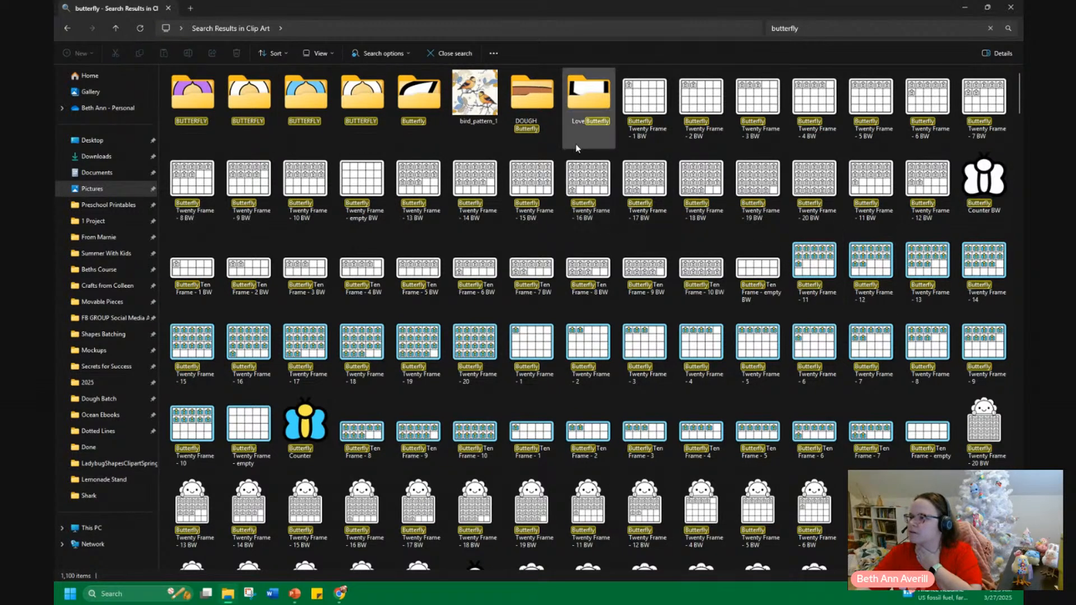
{"action": "double_click", "coordinate": [595, 137]}
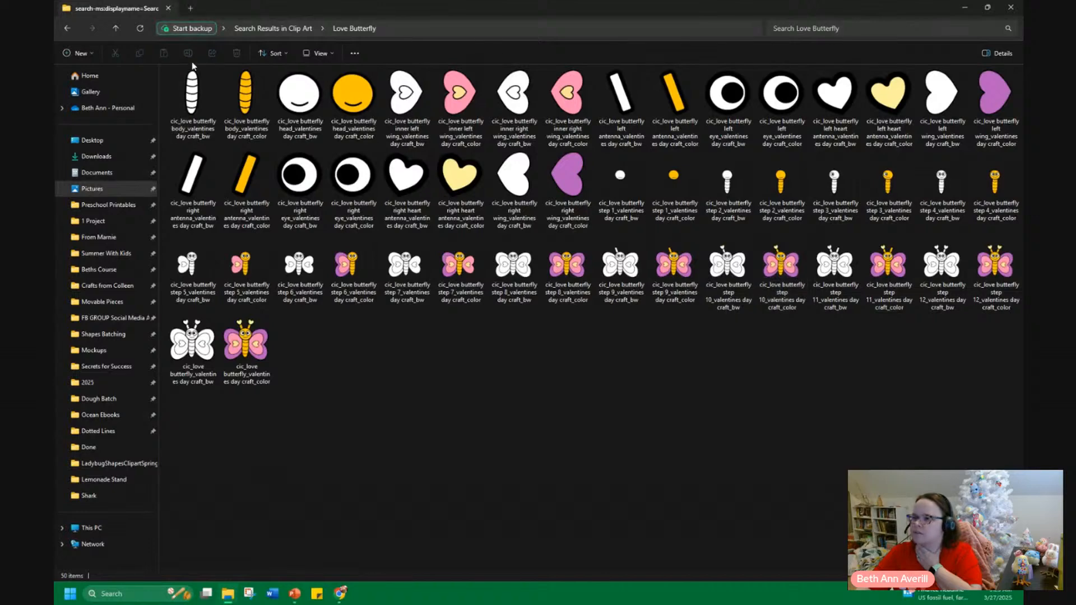
{"action": "left_click", "coordinate": [66, 28]}
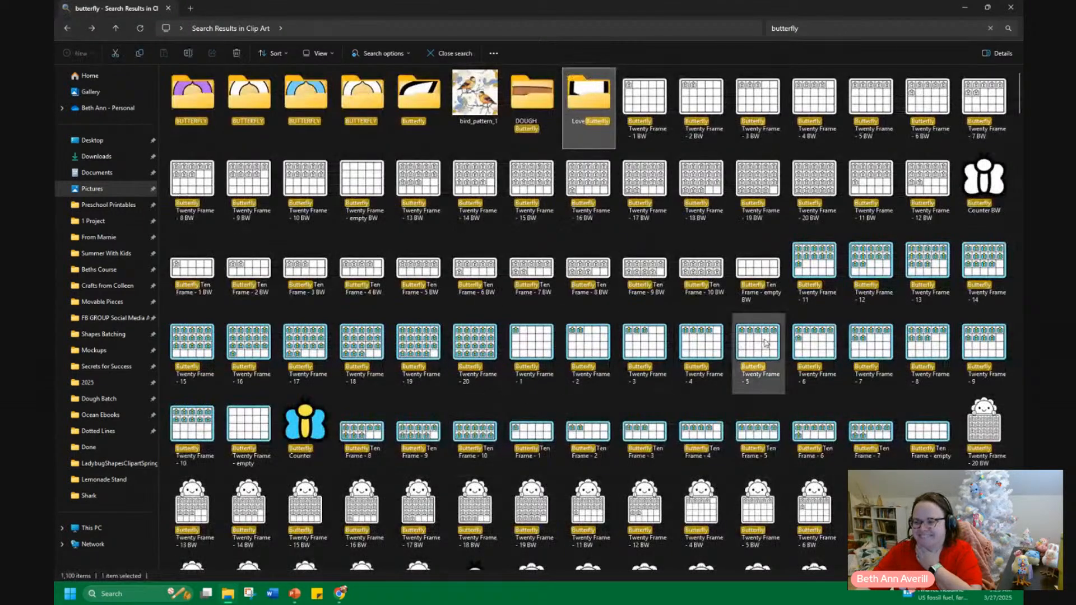
Examine the butterfly search results for clip art and pattern images that suit the writing page.
{"action": "scroll", "coordinate": [758, 381], "scroll_direction": "down", "scroll_amount": 5}
{"action": "scroll", "coordinate": [758, 381], "scroll_direction": "down", "scroll_amount": 3}
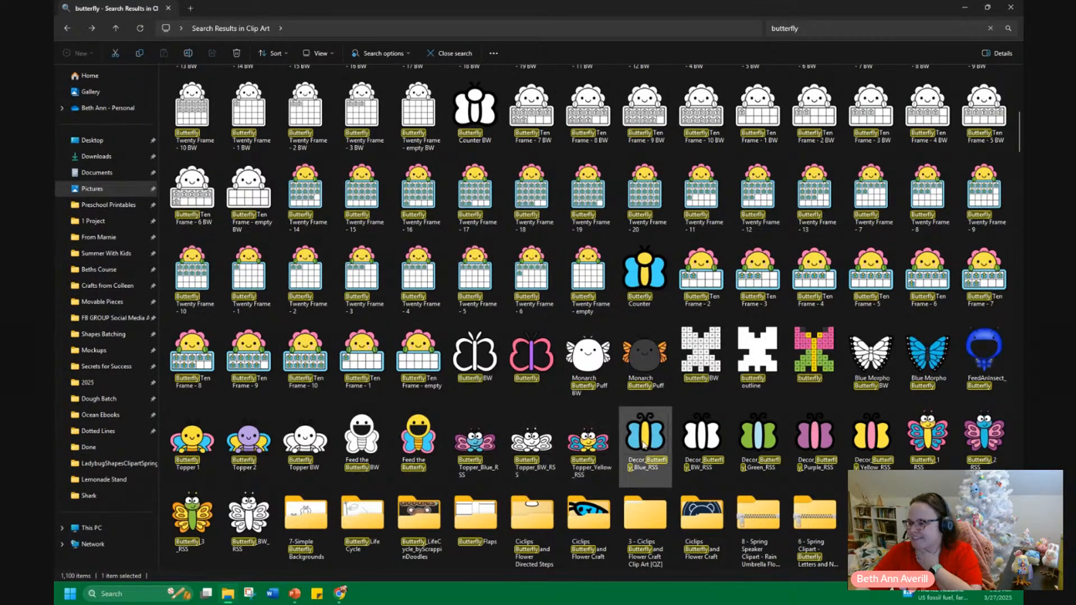
{"action": "scroll", "coordinate": [640, 445], "scroll_direction": "down", "scroll_amount": 3}
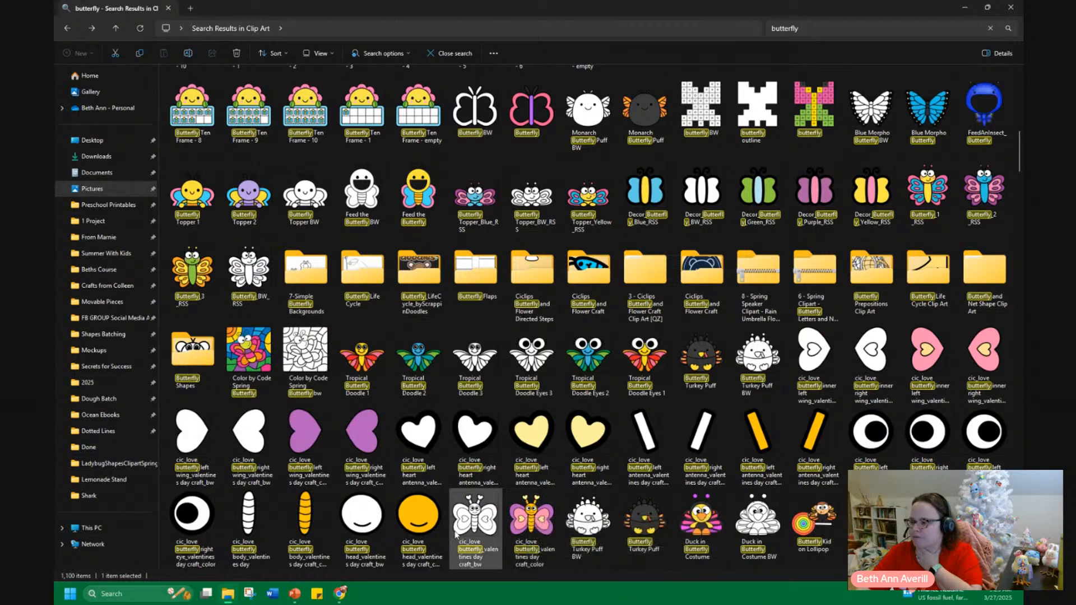
{"action": "scroll", "coordinate": [528, 512], "scroll_direction": "down", "scroll_amount": 3}
{"action": "scroll", "coordinate": [694, 465], "scroll_direction": "down", "scroll_amount": 3}
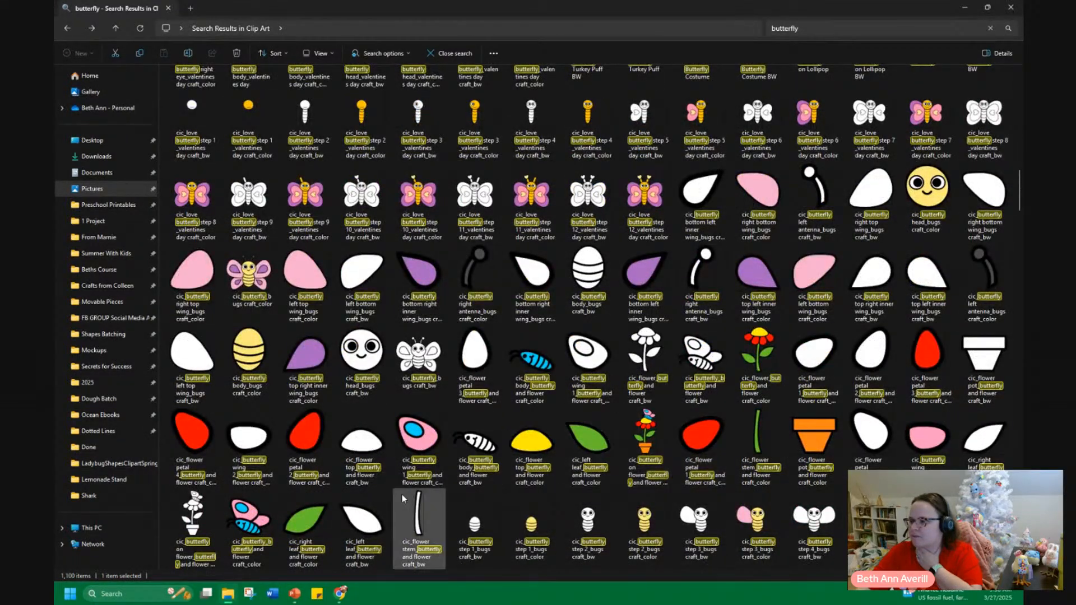
{"action": "scroll", "coordinate": [426, 522], "scroll_direction": "down", "scroll_amount": 3}
{"action": "scroll", "coordinate": [770, 443], "scroll_direction": "down", "scroll_amount": 3}
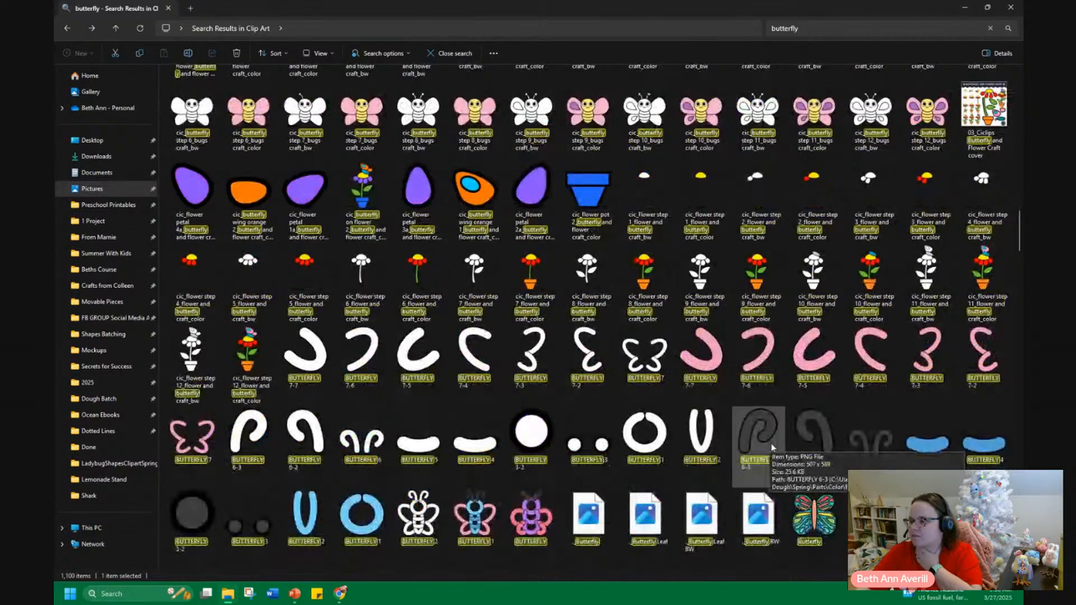
{"action": "scroll", "coordinate": [774, 446], "scroll_direction": "down", "scroll_amount": 3}
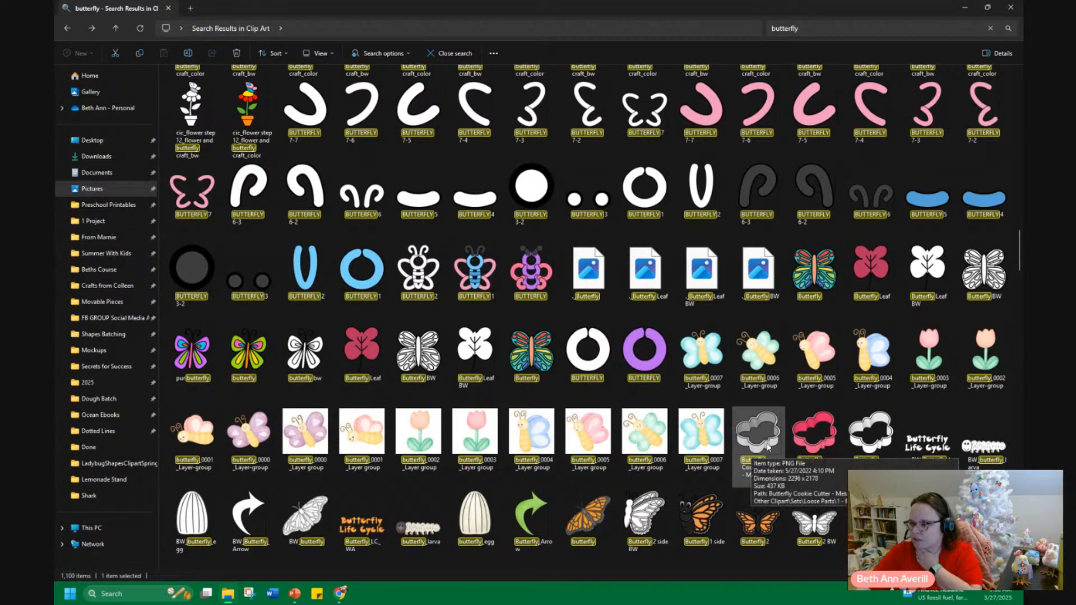
{"action": "scroll", "coordinate": [754, 448], "scroll_direction": "down", "scroll_amount": 3}
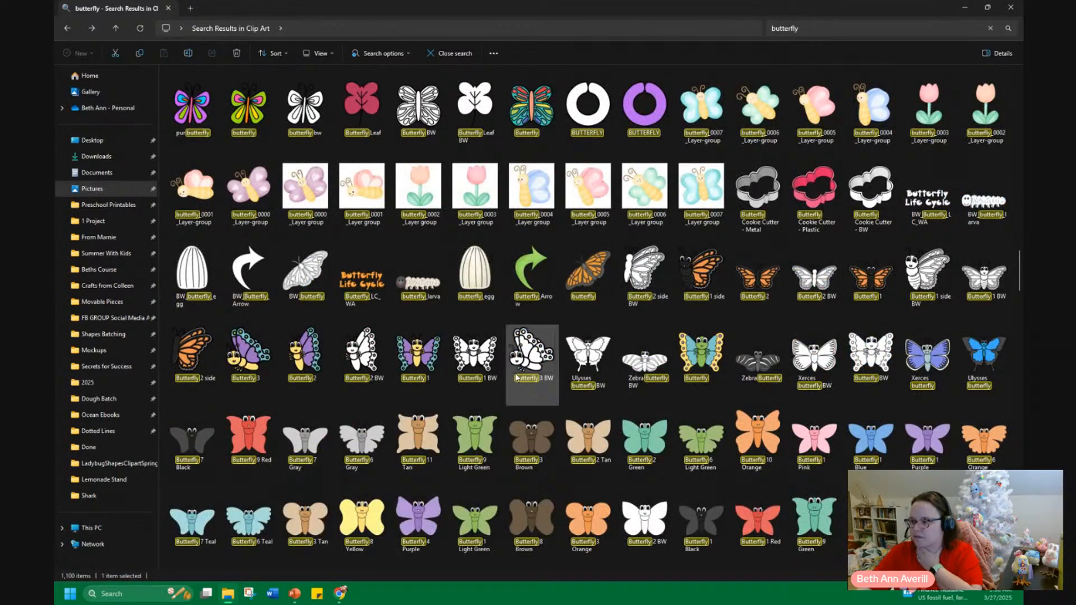
{"action": "scroll", "coordinate": [757, 442], "scroll_direction": "down", "scroll_amount": 9}
{"action": "scroll", "coordinate": [684, 425], "scroll_direction": "down", "scroll_amount": 3}
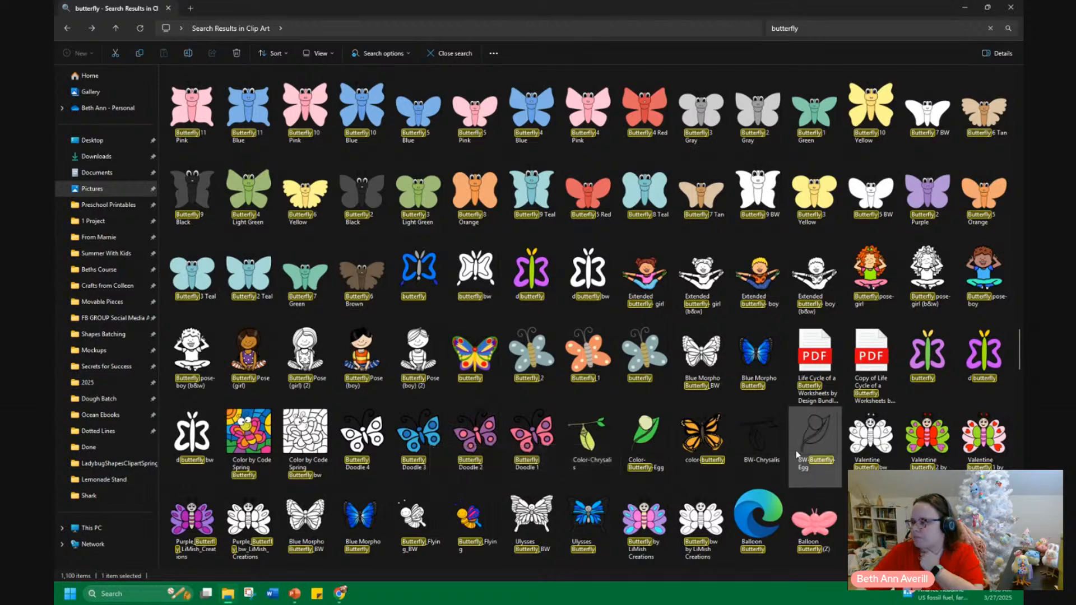
{"action": "scroll", "coordinate": [789, 449], "scroll_direction": "down", "scroll_amount": 3}
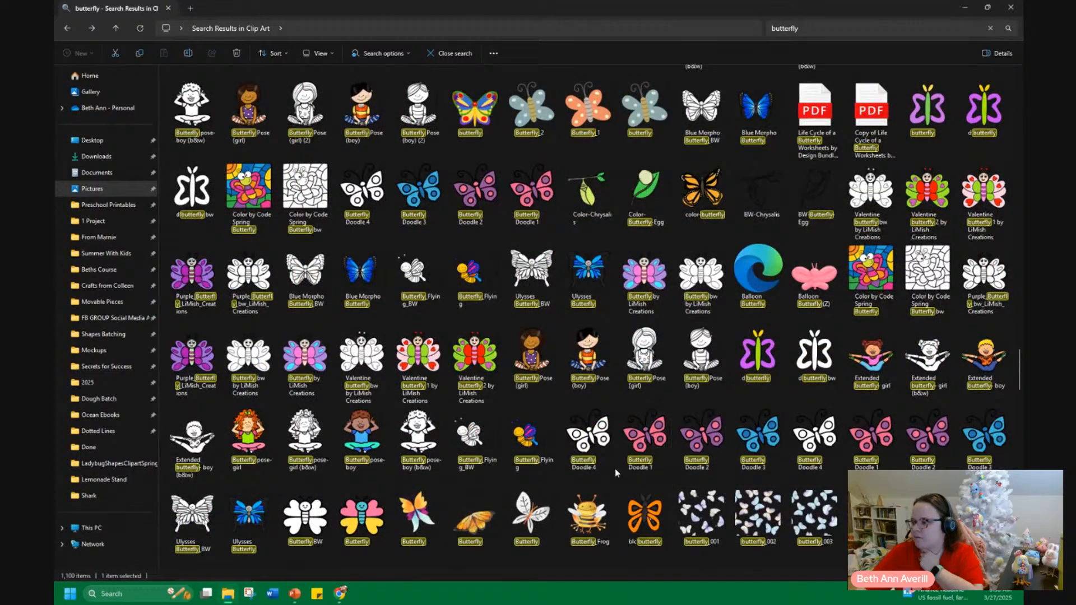
{"action": "scroll", "coordinate": [587, 494], "scroll_direction": "down", "scroll_amount": 3}
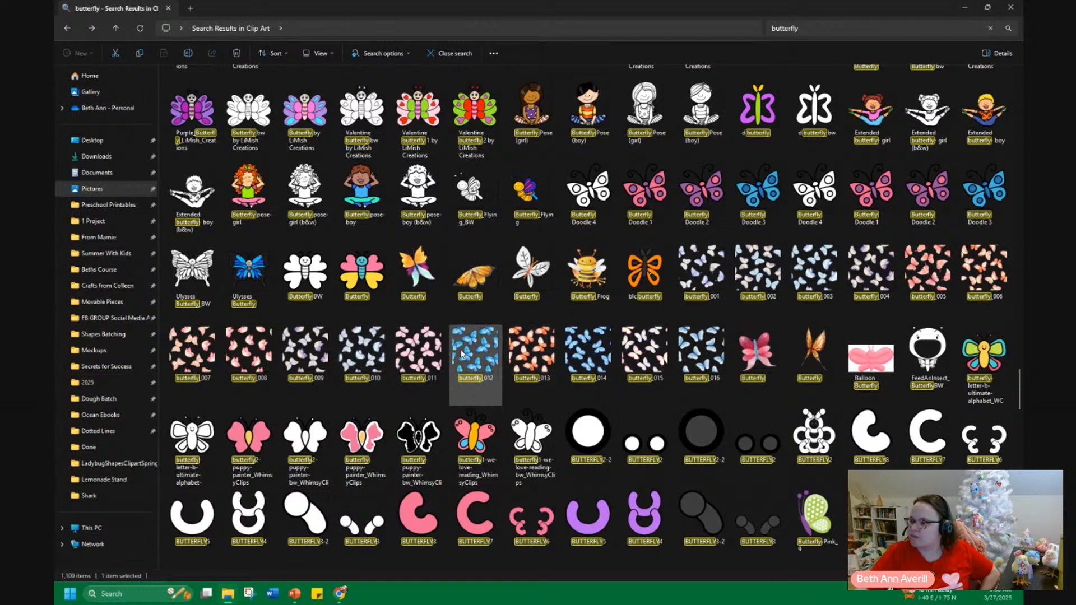
Insert the orange watercolor butterfly pattern image onto the PowerPoint slide and send it behind the handwriting lines.
{"action": "left_click_drag", "start_coordinate": [455, 8], "coordinate": [55, 39]}
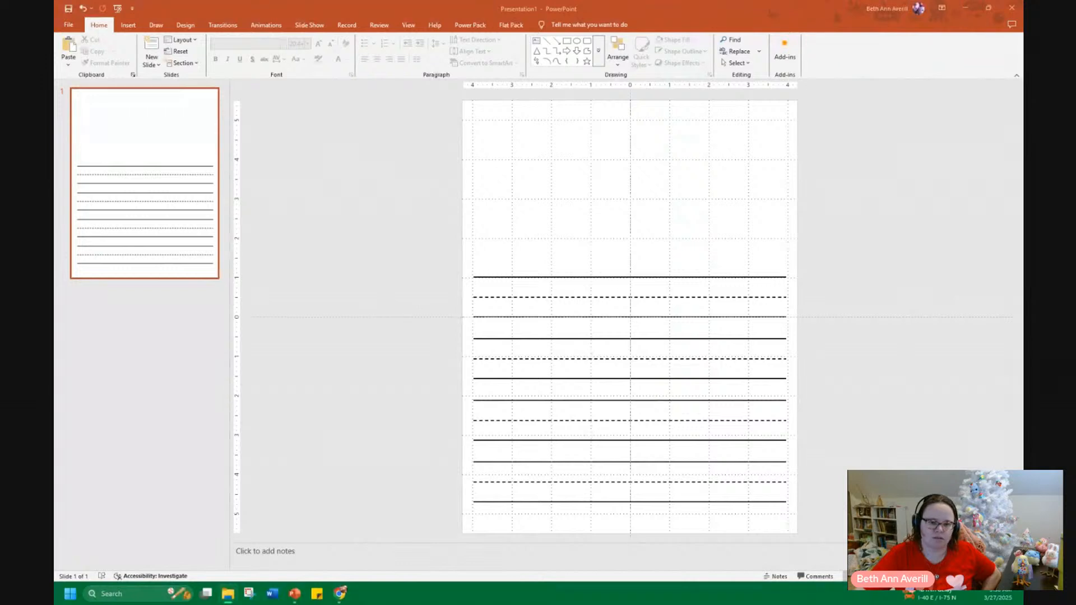
{"action": "left_click_drag", "start_coordinate": [637, 255], "coordinate": [636, 254]}
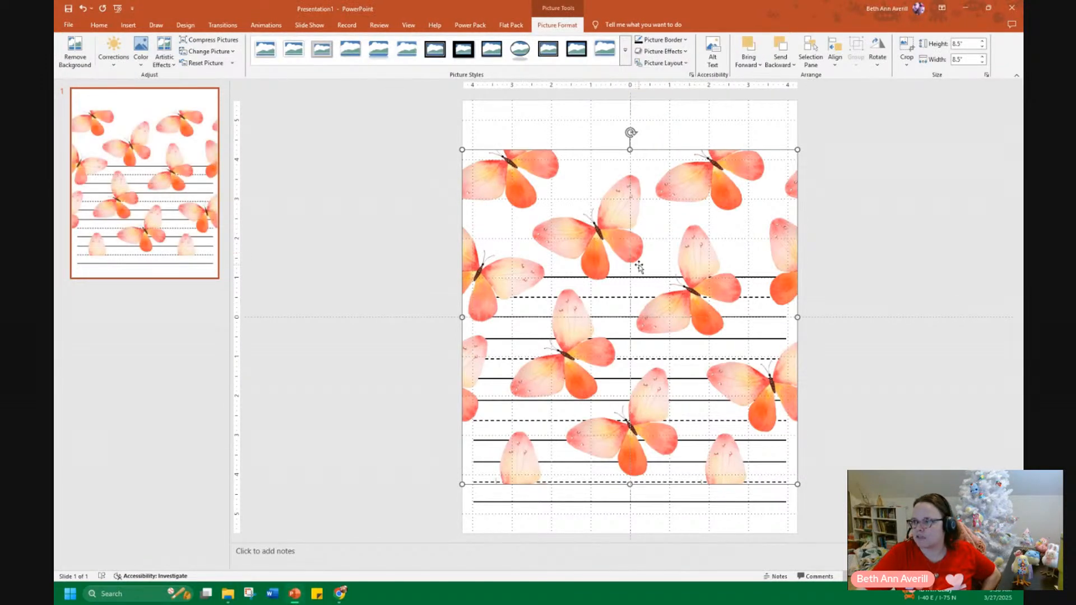
{"action": "right_click", "coordinate": [639, 266]}
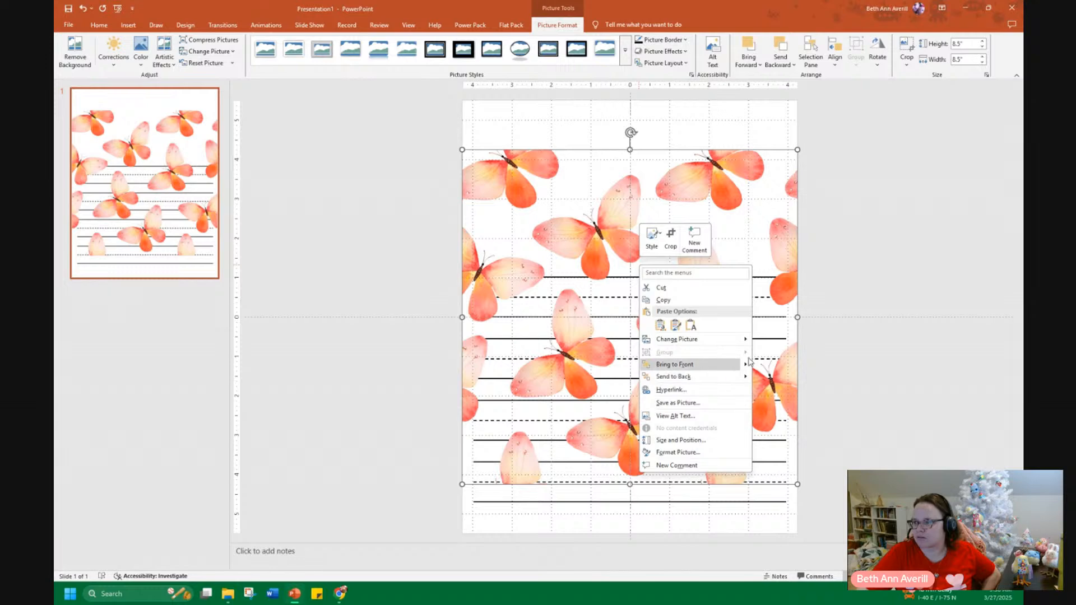
{"action": "mouse_move", "coordinate": [729, 376]}
{"action": "left_click", "coordinate": [782, 377]}
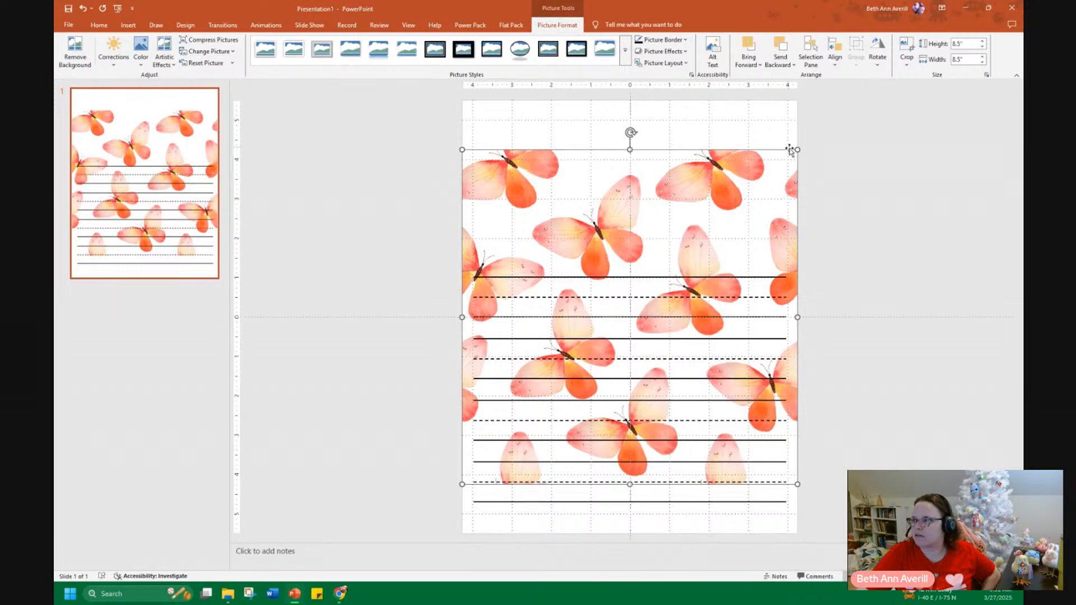
Enlarge the butterfly pattern picture to 11 by 11 inches so it covers the full slide, and open its picture formatting options.
{"action": "left_click_drag", "start_coordinate": [798, 150], "coordinate": [846, 103]}
{"action": "left_click_drag", "start_coordinate": [463, 487], "coordinate": [432, 533]}
{"action": "left_click", "coordinate": [348, 448]}
{"action": "left_click", "coordinate": [642, 175]}
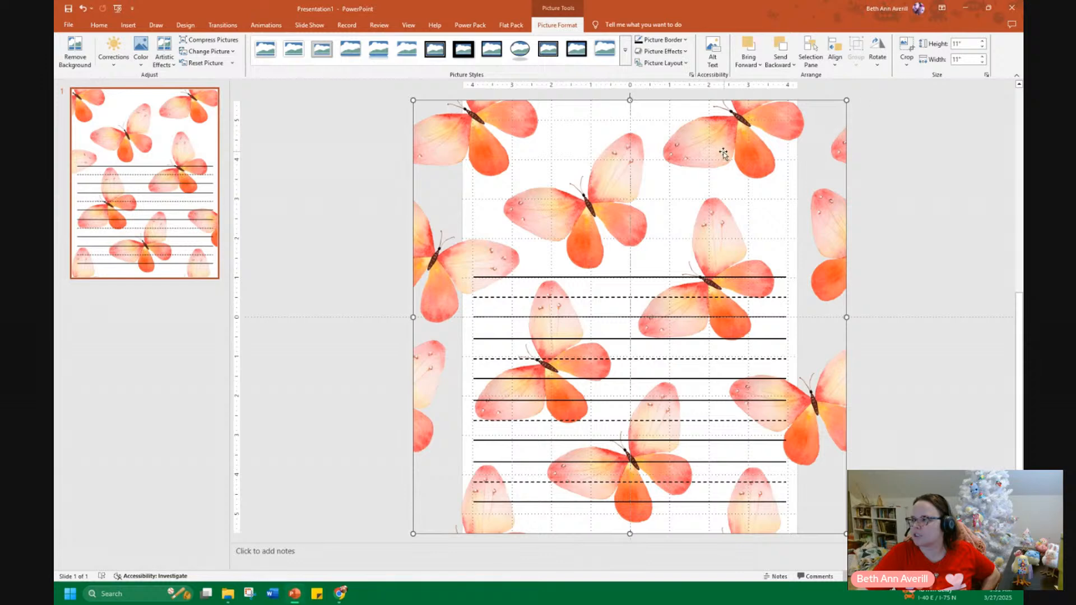
{"action": "right_click", "coordinate": [773, 136]}
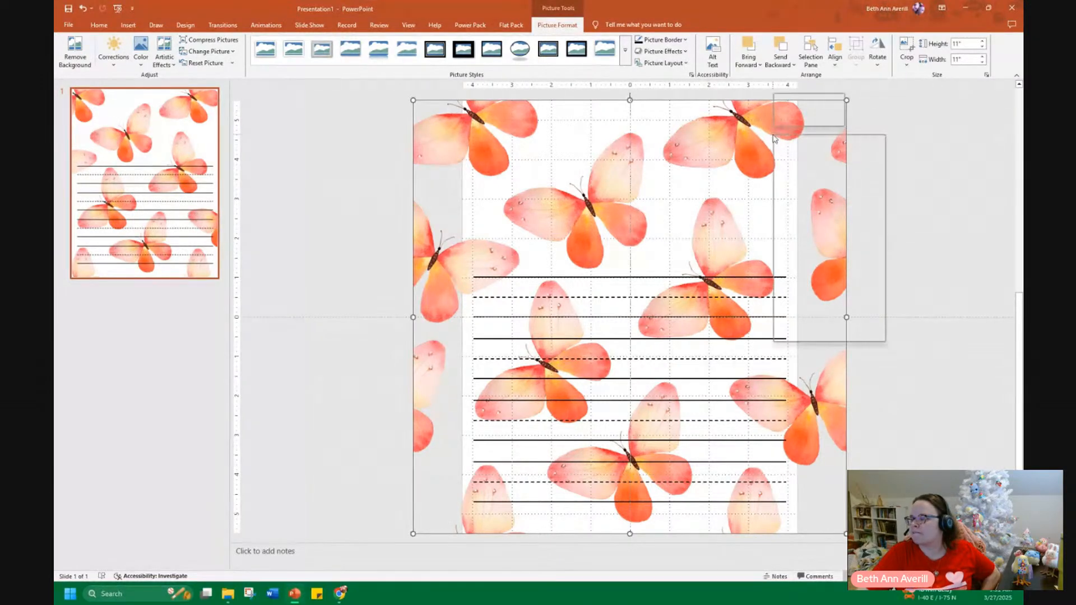
{"action": "left_click", "coordinate": [822, 324]}
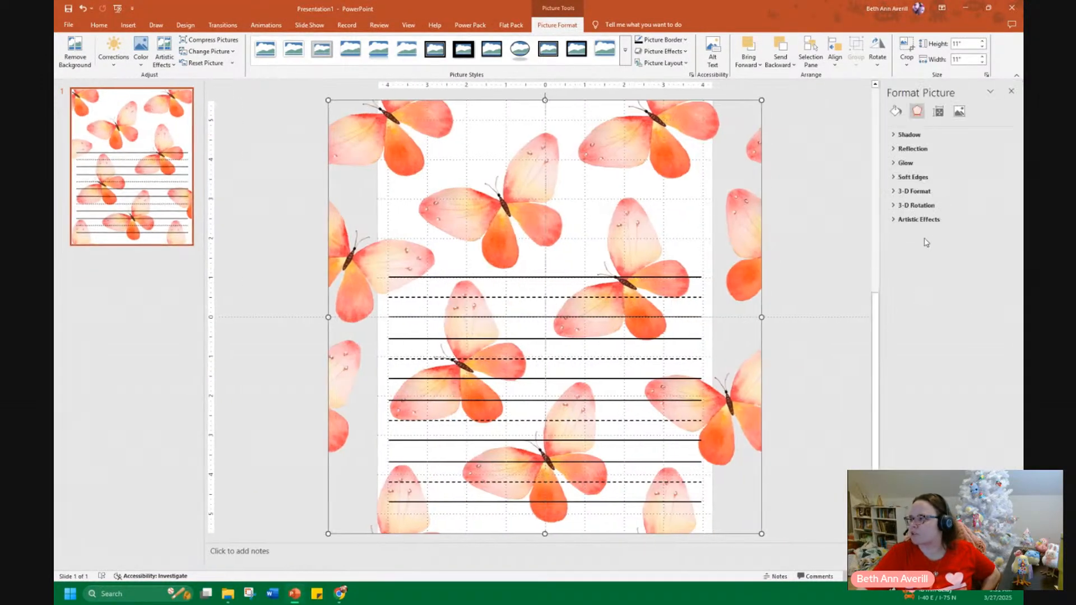
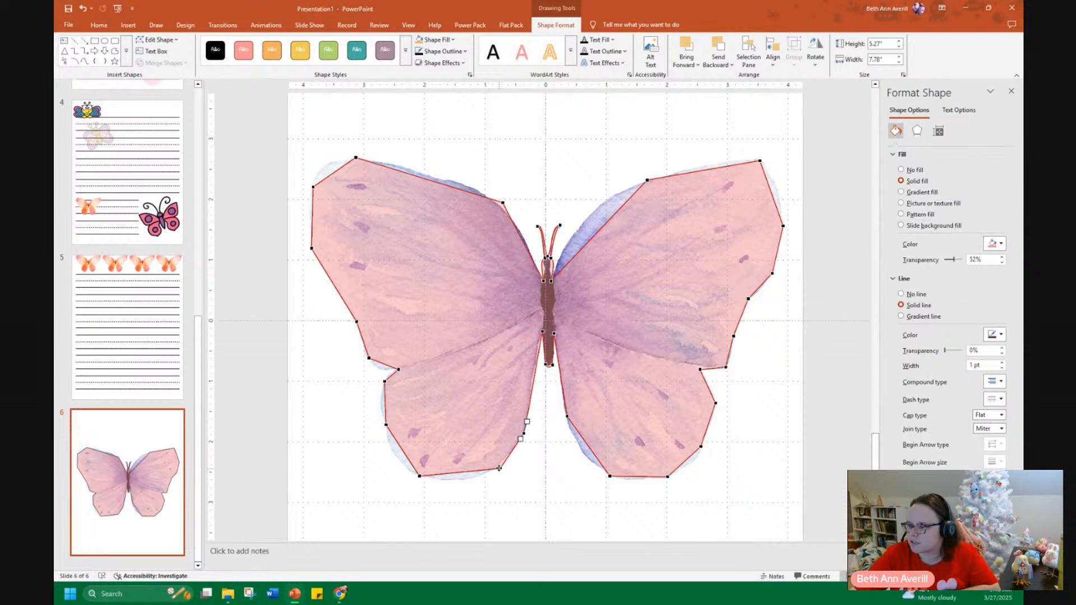
Curve the bottom and outer edges of the traced shape's lower-left wing to follow the butterfly picture underneath.
{"action": "mouse_move", "coordinate": [501, 468]}
{"action": "left_mouse_down"}
{"action": "mouse_move", "coordinate": [506, 457]}
{"action": "mouse_move", "coordinate": [476, 474]}
{"action": "mouse_move", "coordinate": [486, 476]}
{"action": "left_mouse_up"}
{"action": "left_click", "coordinate": [419, 477]}
{"action": "left_click_drag", "start_coordinate": [446, 474], "coordinate": [387, 444]}
{"action": "left_click", "coordinate": [385, 424]}
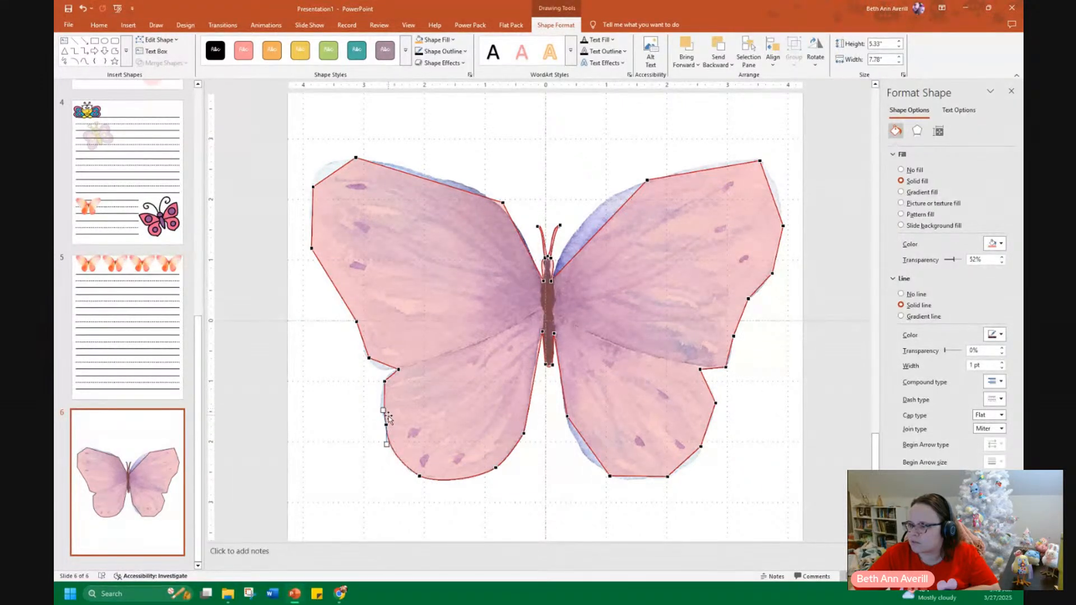
Delete the extra point on the lower-left wing's outer edge and bend that edge into a smooth curve matching the butterfly picture.
{"action": "left_click_drag", "start_coordinate": [386, 425], "coordinate": [385, 426]}
{"action": "right_click", "coordinate": [384, 428]}
{"action": "left_click", "coordinate": [413, 447]}
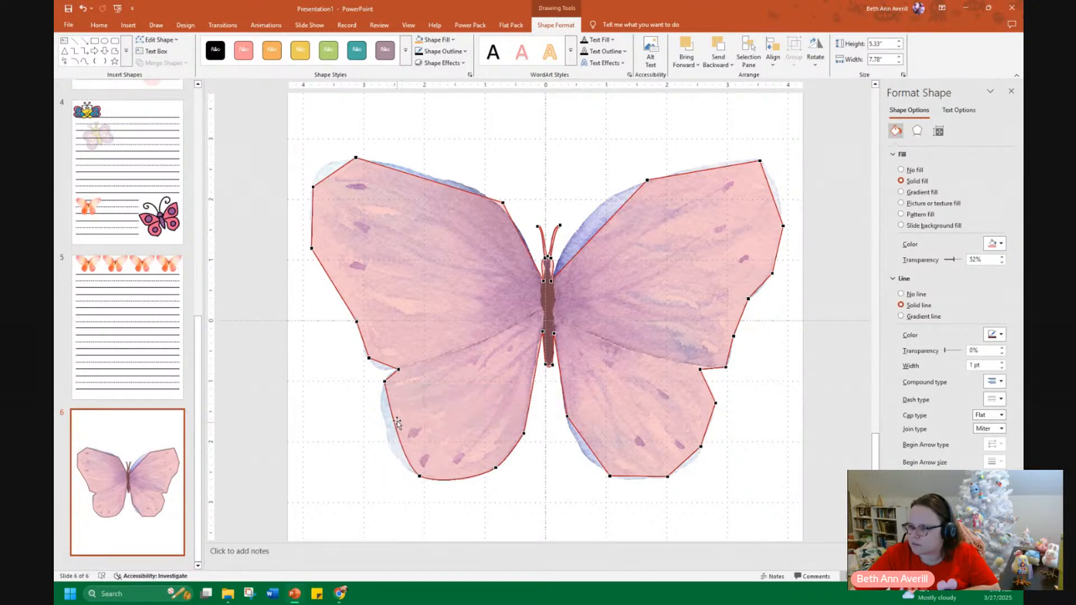
{"action": "left_click_drag", "start_coordinate": [388, 399], "coordinate": [378, 402]}
{"action": "left_click", "coordinate": [420, 475]}
{"action": "left_click_drag", "start_coordinate": [401, 463], "coordinate": [391, 464]}
Smooth the notch between the two left wings and bend the upper-left wing's outer edge to follow the butterfly picture.
{"action": "left_click", "coordinate": [399, 370]}
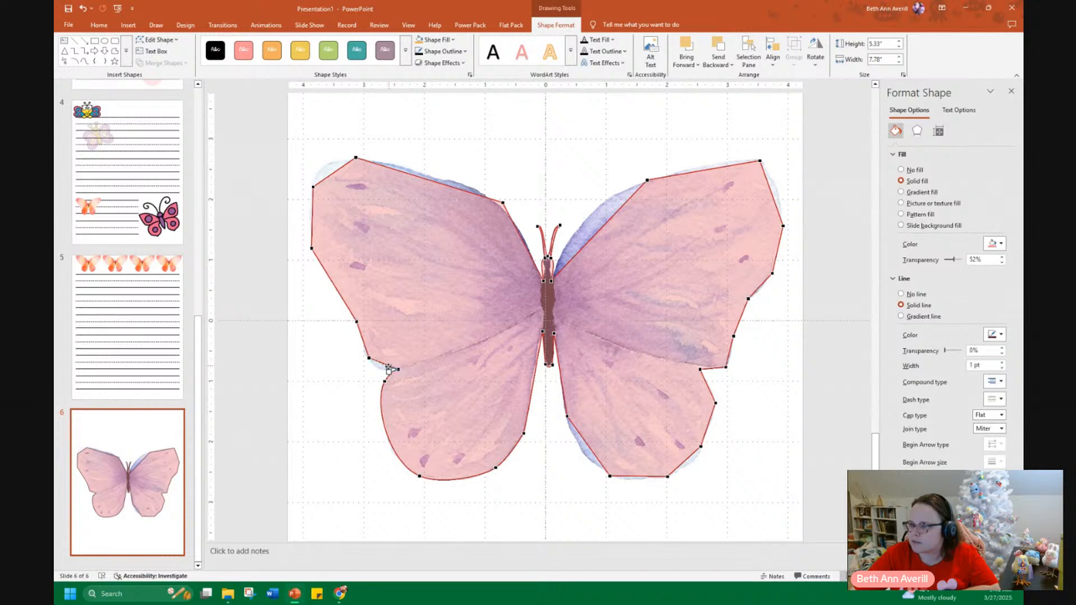
{"action": "left_click_drag", "start_coordinate": [370, 359], "coordinate": [364, 348]}
{"action": "left_click", "coordinate": [357, 325]}
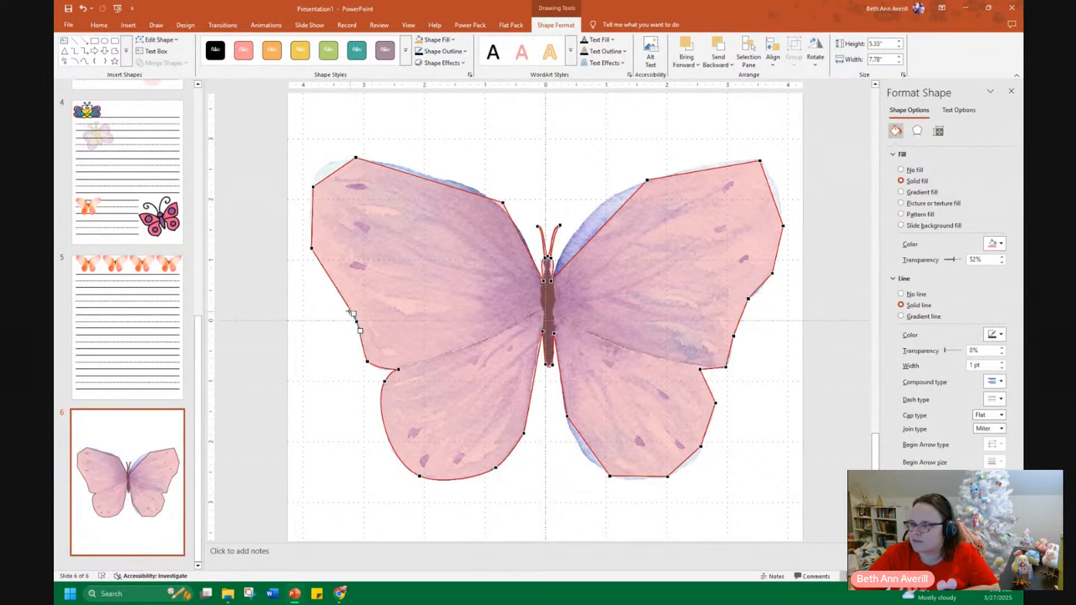
{"action": "left_click", "coordinate": [312, 250]}
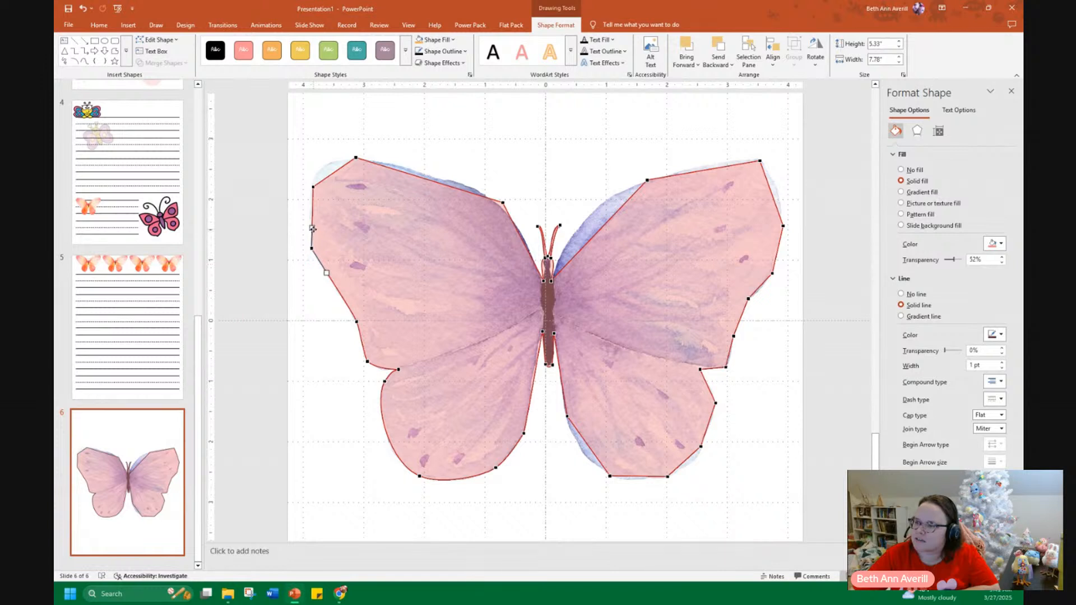
{"action": "left_click_drag", "start_coordinate": [312, 229], "coordinate": [314, 258]}
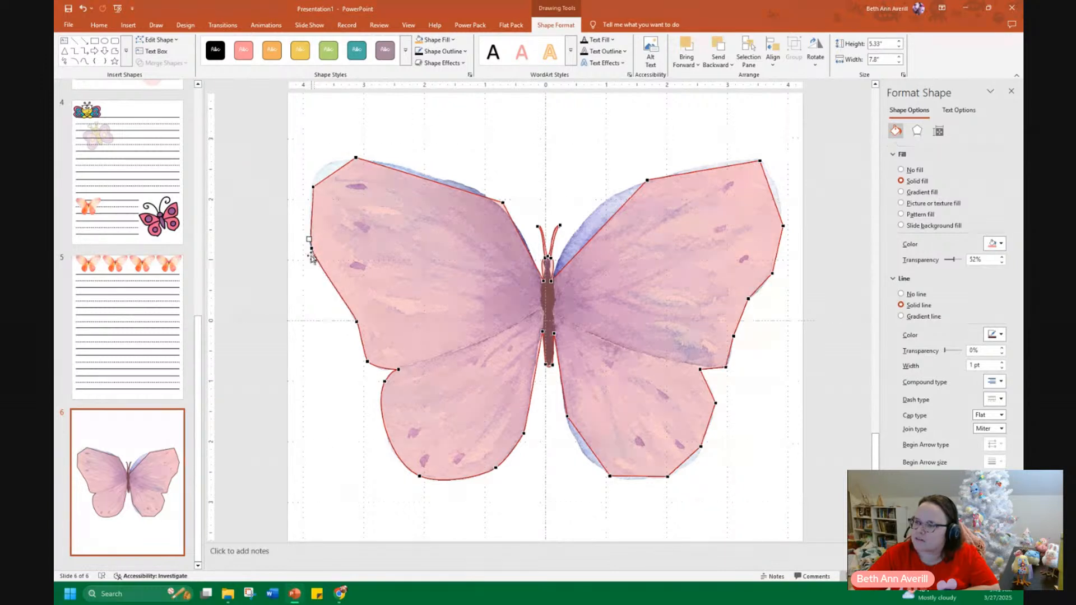
Round the upper-left wing's tip and reshape its top edge down toward the body to match the butterfly picture.
{"action": "left_click", "coordinate": [313, 187]}
{"action": "mouse_move", "coordinate": [312, 208]}
{"action": "left_mouse_down"}
{"action": "mouse_move", "coordinate": [324, 178]}
{"action": "mouse_move", "coordinate": [312, 187]}
{"action": "left_mouse_up"}
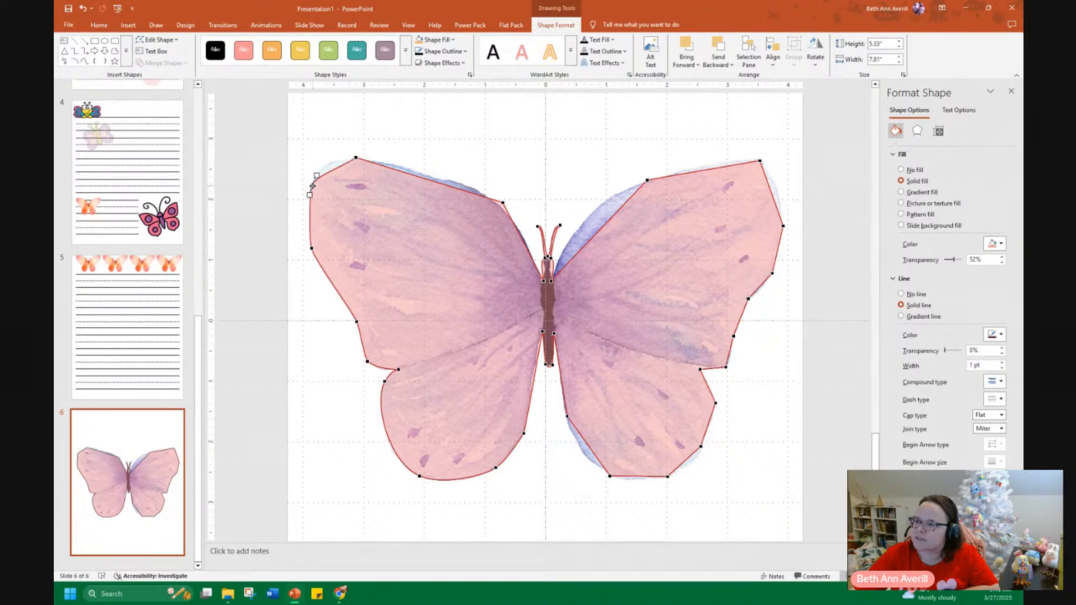
{"action": "left_click", "coordinate": [357, 158]}
{"action": "left_click_drag", "start_coordinate": [341, 167], "coordinate": [320, 158]}
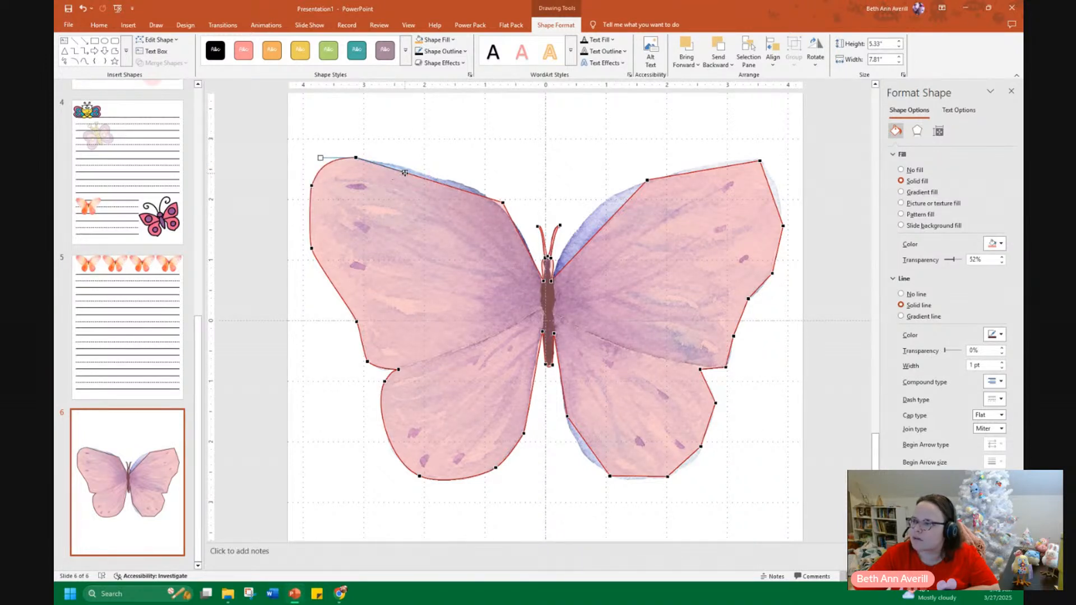
{"action": "left_click_drag", "start_coordinate": [404, 173], "coordinate": [377, 159]}
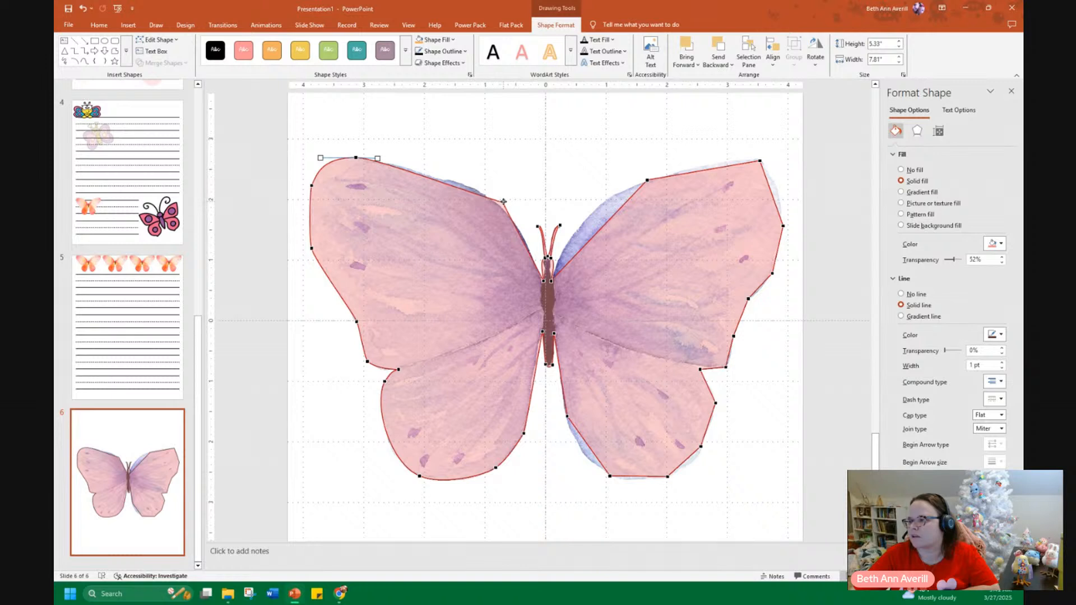
{"action": "mouse_move", "coordinate": [503, 202]}
{"action": "left_mouse_down"}
{"action": "mouse_move", "coordinate": [478, 190]}
{"action": "mouse_move", "coordinate": [505, 213]}
{"action": "mouse_move", "coordinate": [511, 207]}
{"action": "left_mouse_up"}
{"action": "left_click_drag", "start_coordinate": [428, 174], "coordinate": [445, 177]}
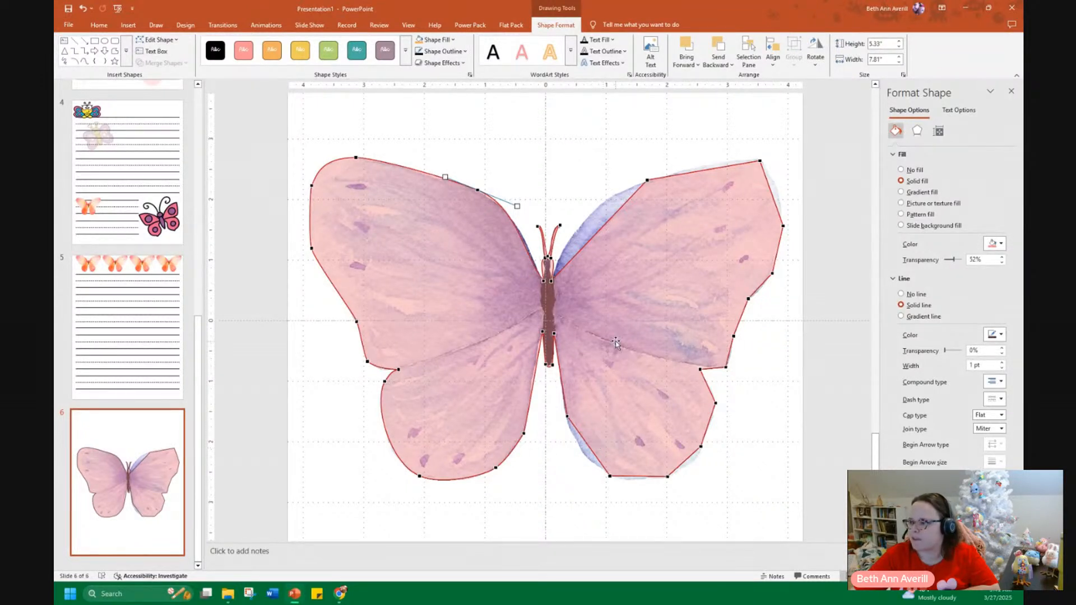
Curve the upper-right wing from the body along its top edge and around the tip to match the butterfly picture.
{"action": "left_click", "coordinate": [552, 281]}
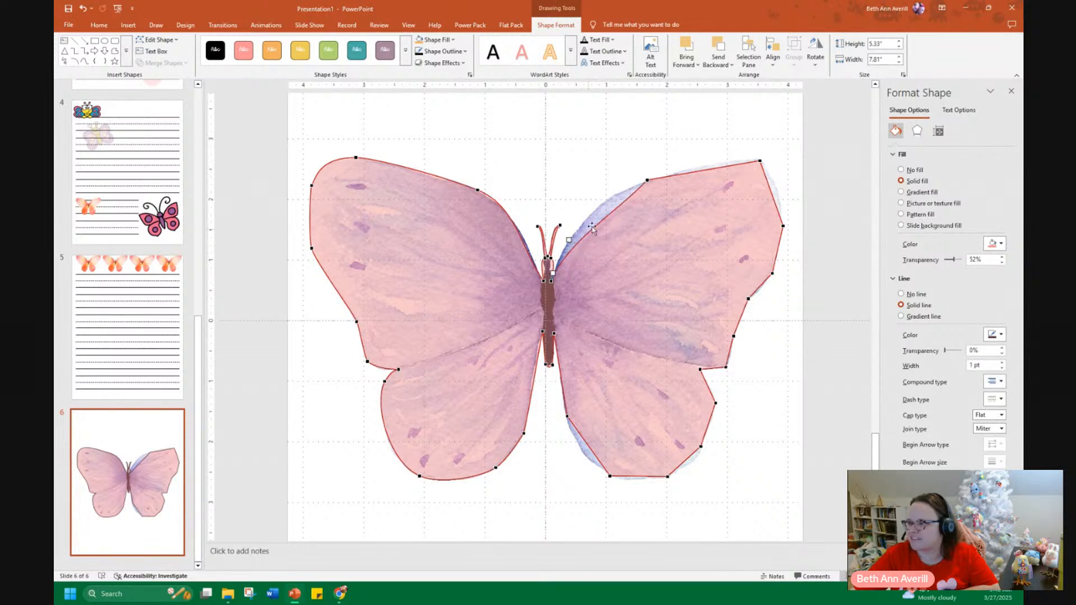
{"action": "left_click", "coordinate": [646, 181]}
{"action": "left_click_drag", "start_coordinate": [616, 214], "coordinate": [593, 195]}
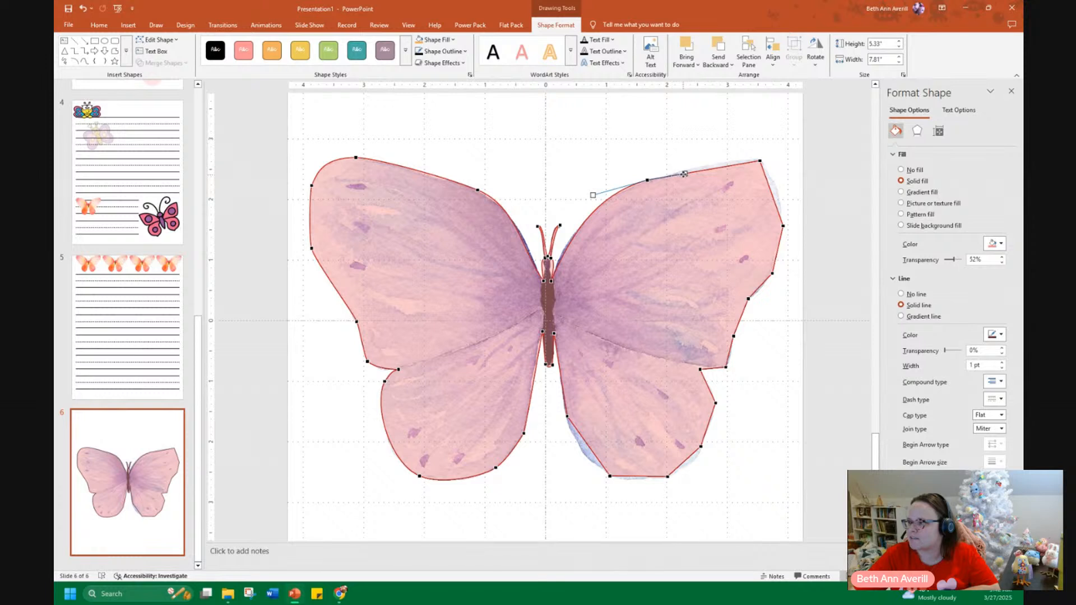
{"action": "left_click", "coordinate": [760, 161]}
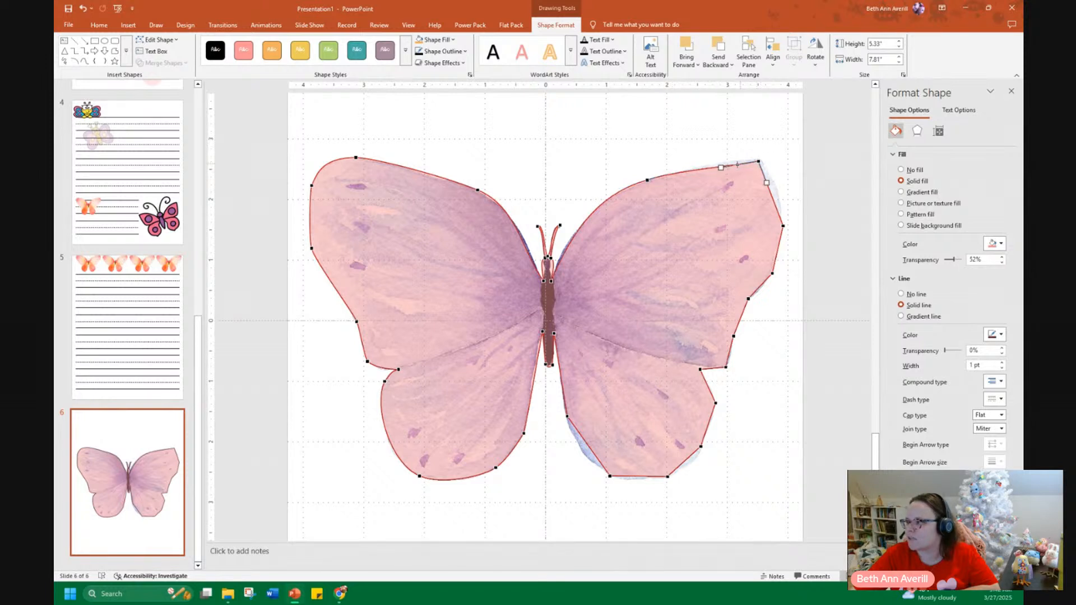
{"action": "left_click_drag", "start_coordinate": [722, 168], "coordinate": [766, 166]}
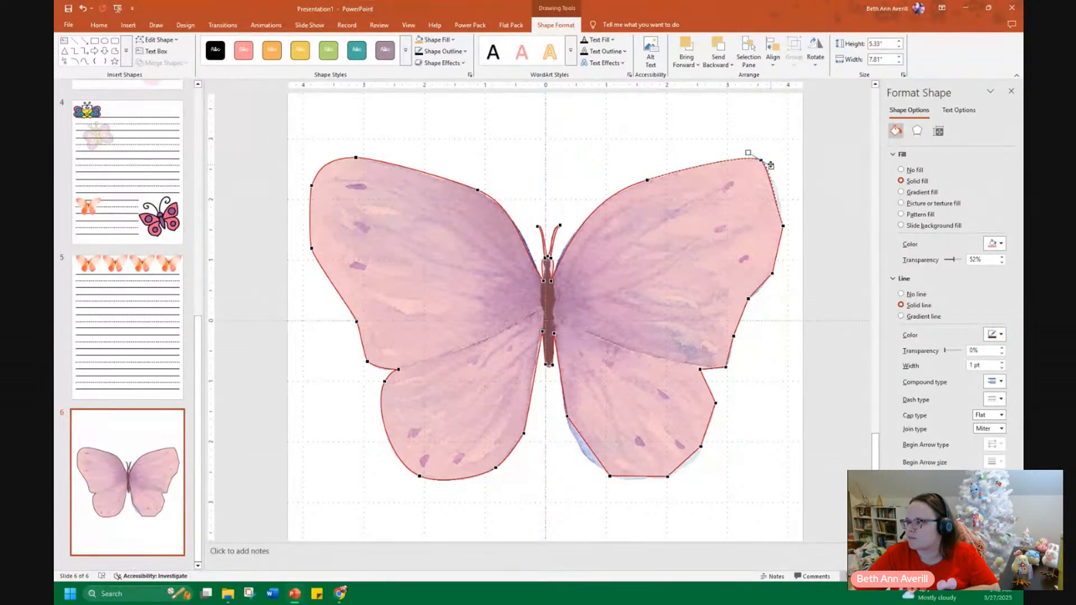
{"action": "left_click", "coordinate": [783, 225]}
{"action": "left_click_drag", "start_coordinate": [775, 206], "coordinate": [785, 212]}
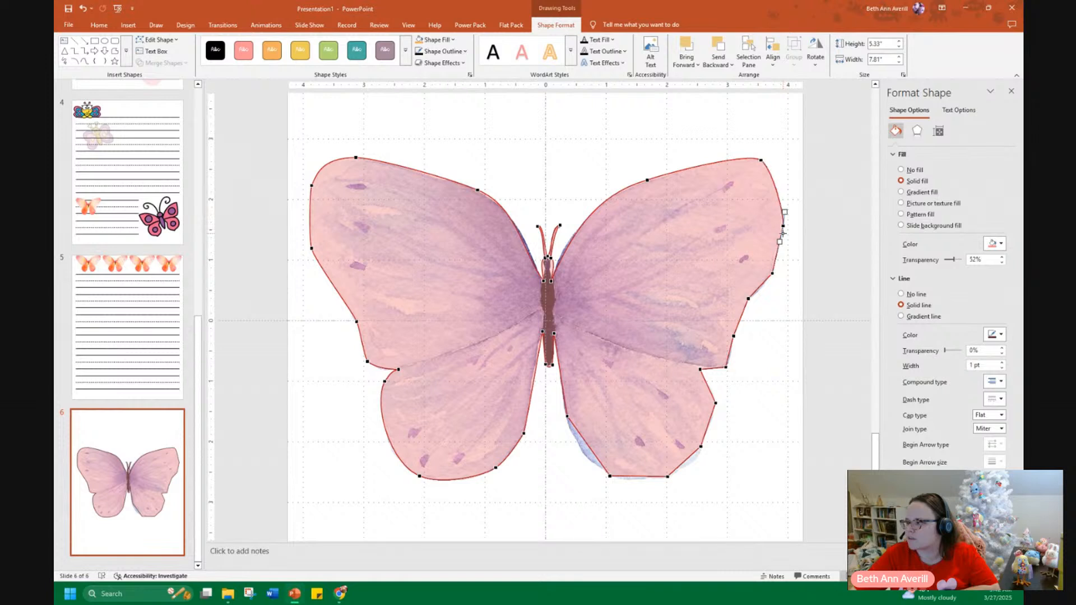
Delete the extra point below the upper-right wing's widest part and bend that outer edge into a smooth curve.
{"action": "left_click", "coordinate": [772, 273]}
{"action": "right_click", "coordinate": [773, 274]}
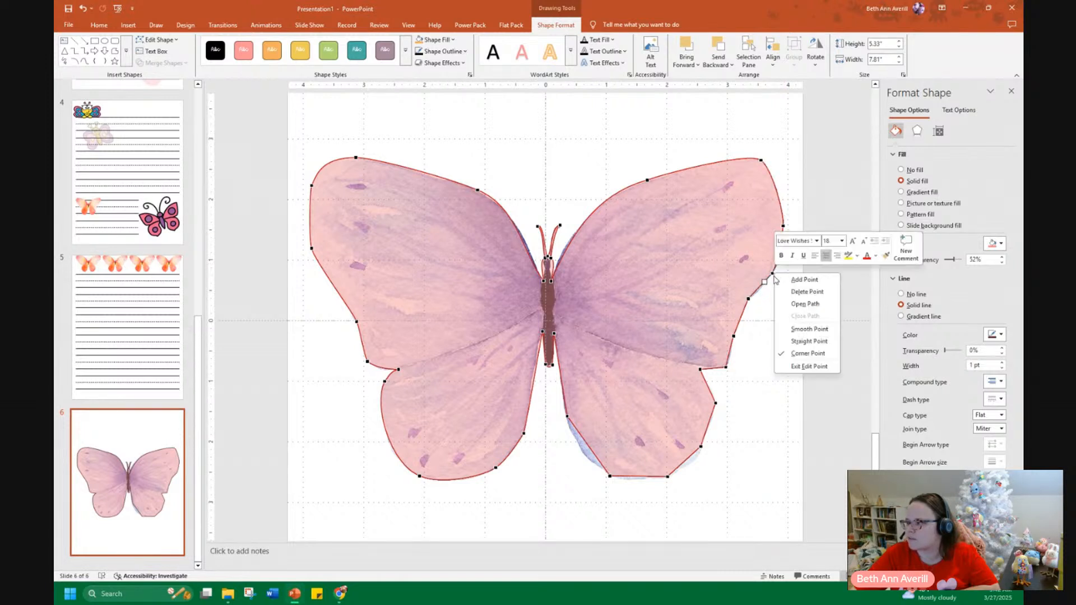
{"action": "left_click", "coordinate": [806, 292]}
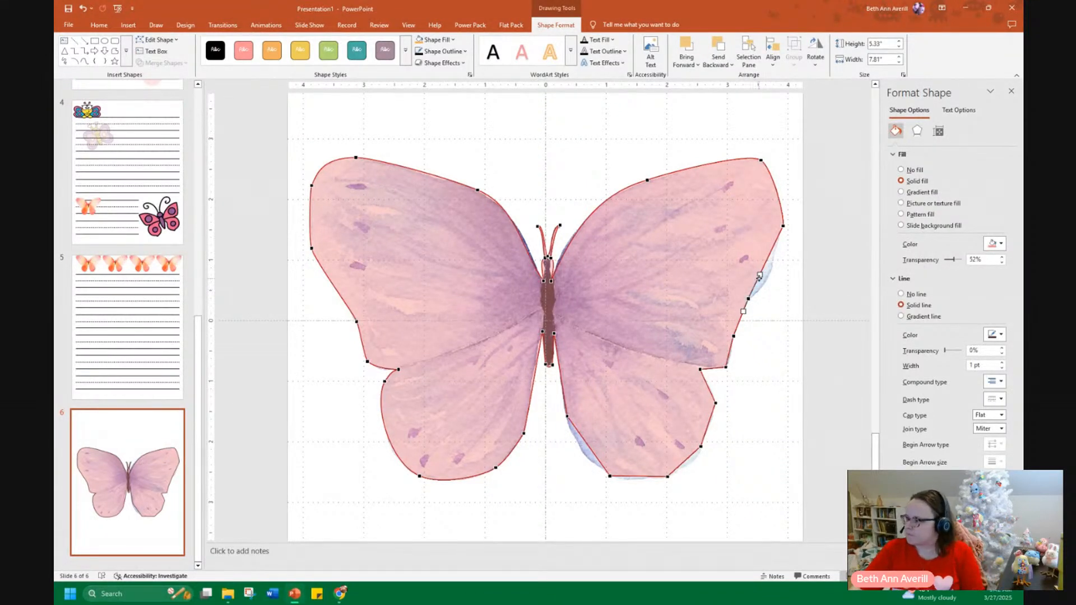
{"action": "left_click", "coordinate": [750, 299]}
{"action": "left_click", "coordinate": [784, 227]}
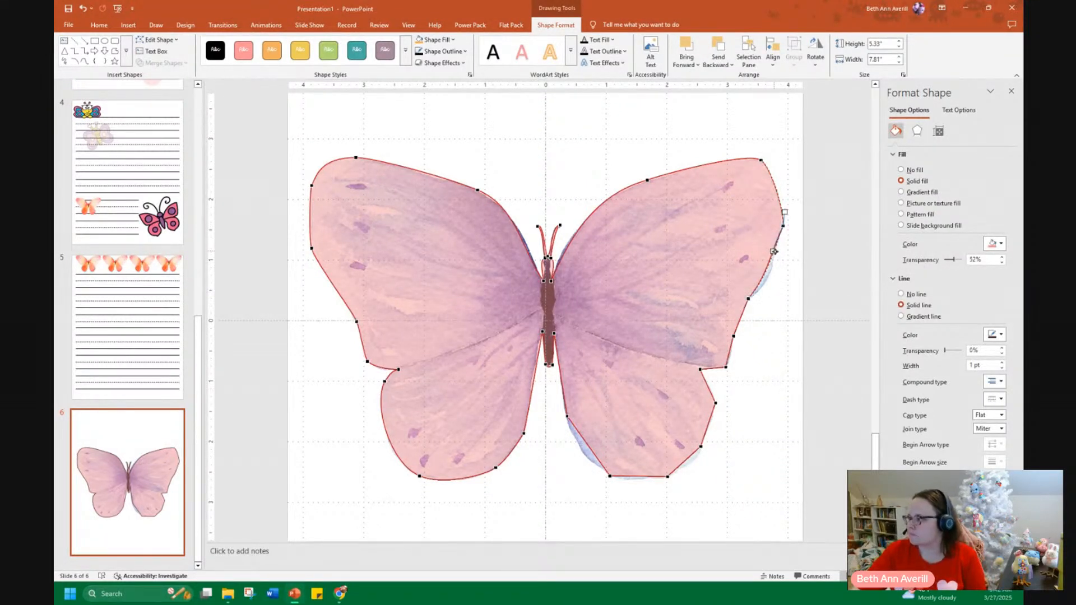
{"action": "left_click", "coordinate": [749, 299]}
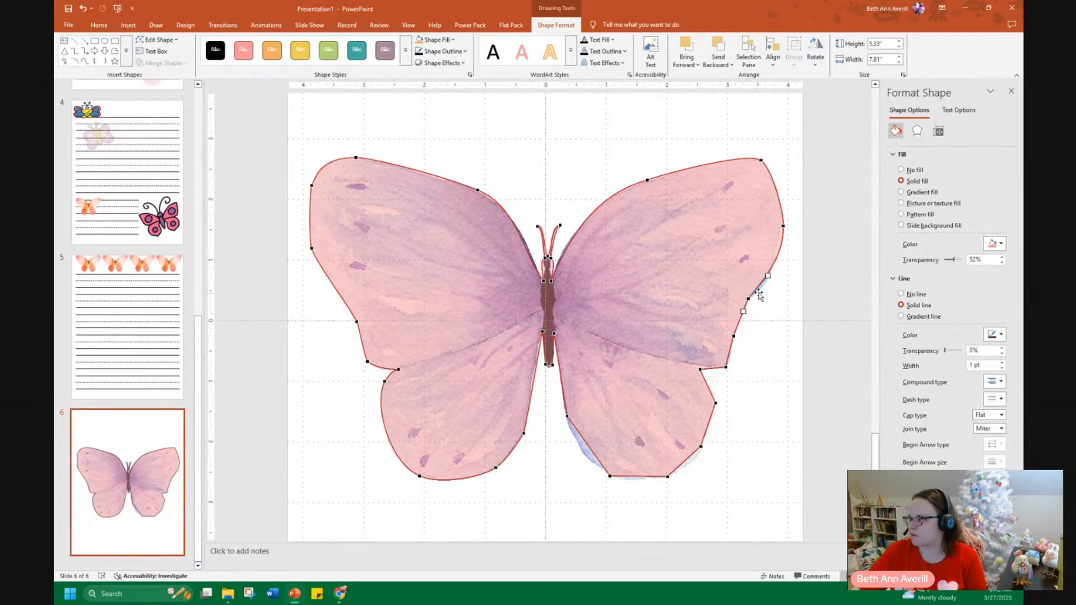
{"action": "mouse_move", "coordinate": [769, 276]}
{"action": "left_mouse_down"}
{"action": "mouse_move", "coordinate": [752, 306]}
{"action": "mouse_move", "coordinate": [772, 281]}
{"action": "left_mouse_up"}
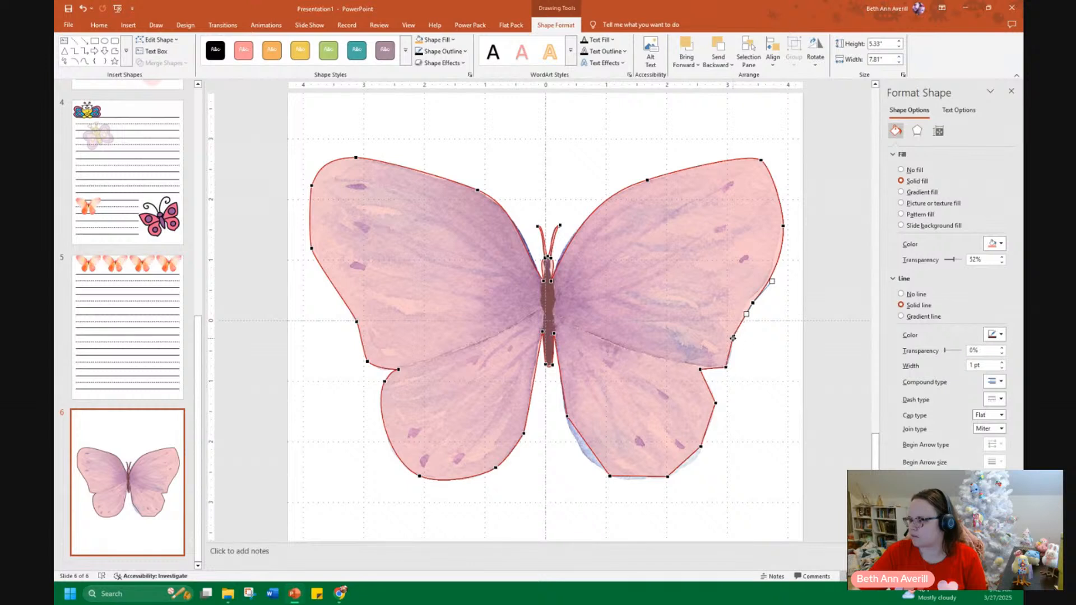
Delete the next point down the upper-right wing's outer edge and round the wing's lower corner.
{"action": "right_click", "coordinate": [734, 338]}
{"action": "left_click", "coordinate": [751, 357]}
{"action": "left_click_drag", "start_coordinate": [753, 306], "coordinate": [776, 281]}
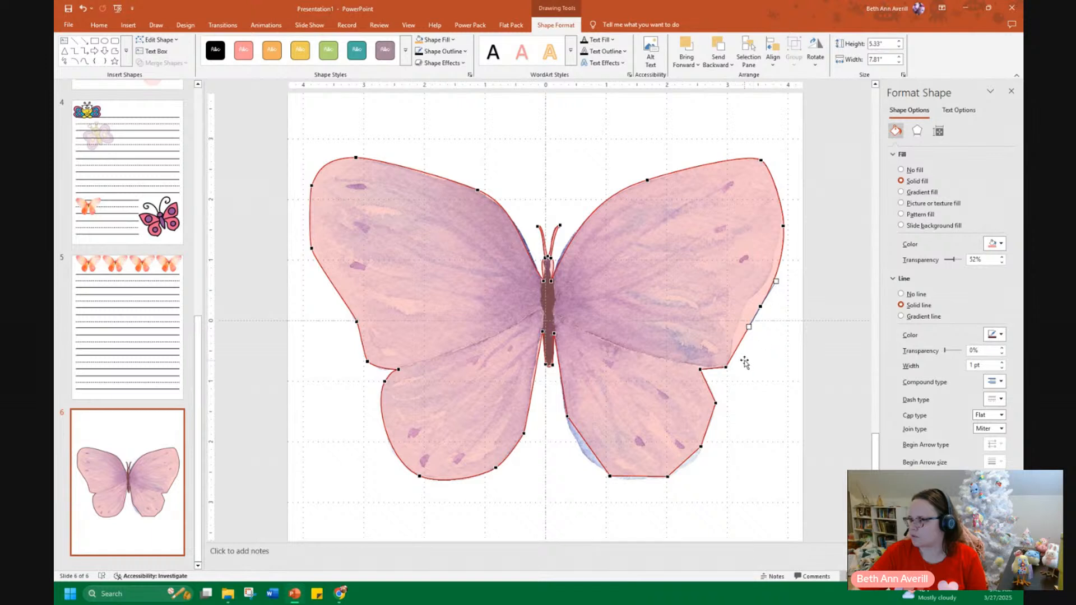
{"action": "left_click", "coordinate": [727, 368]}
{"action": "left_click_drag", "start_coordinate": [740, 347], "coordinate": [752, 353]}
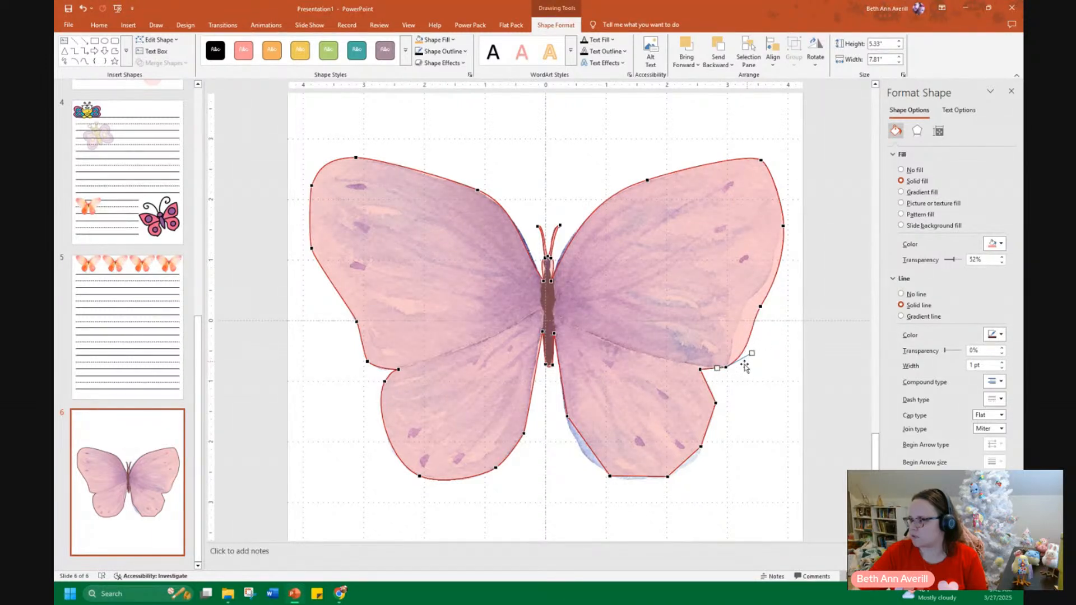
Curve the lower-right wing's outer edge from the notch down to the bottom corner to follow the butterfly picture.
{"action": "left_click", "coordinate": [701, 369]}
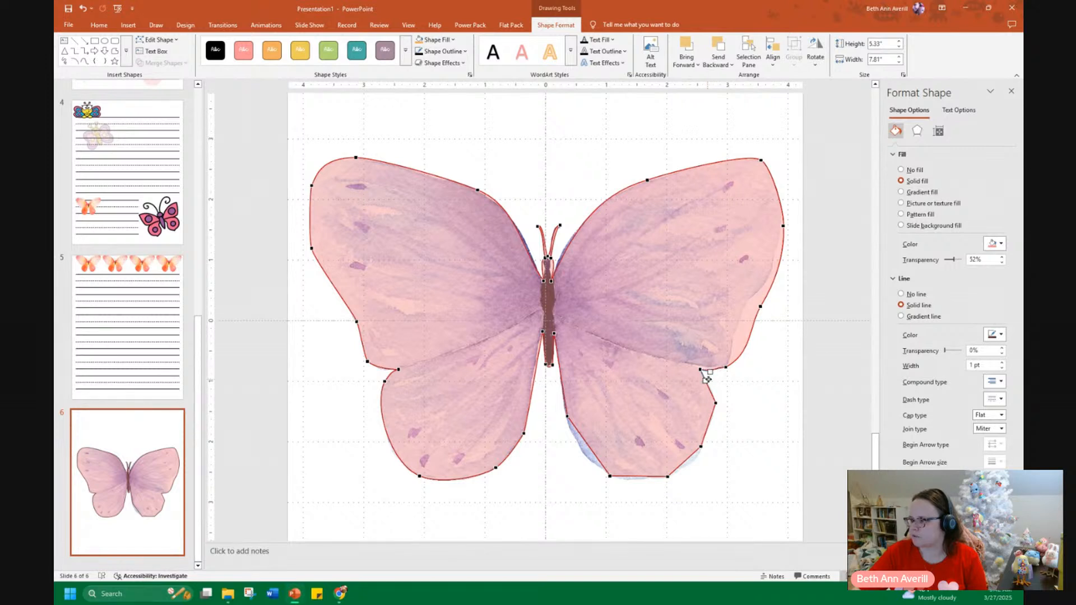
{"action": "left_click", "coordinate": [716, 403]}
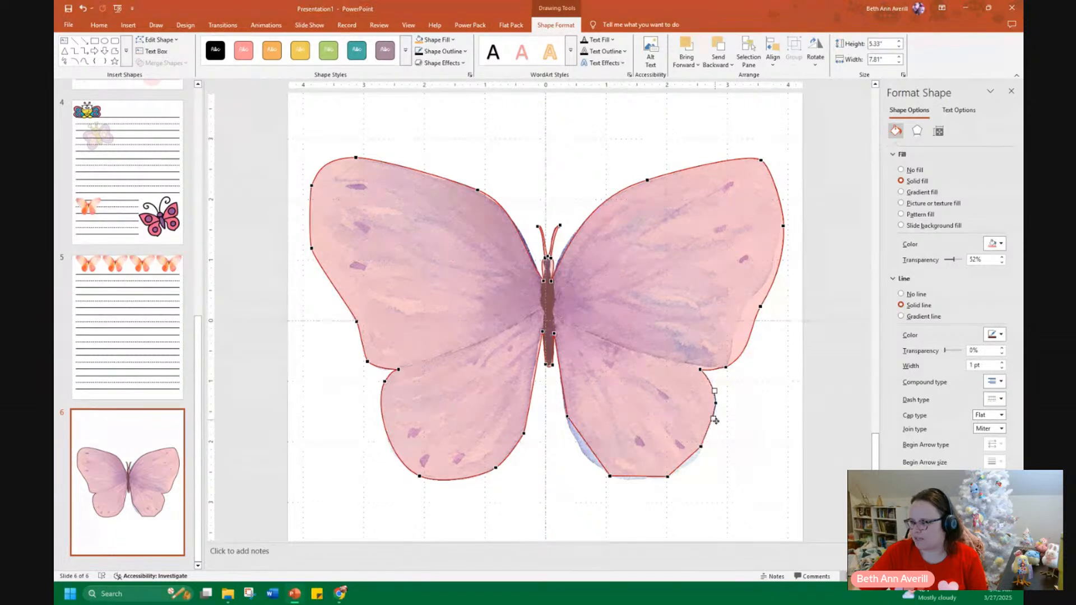
{"action": "left_click", "coordinate": [701, 447]}
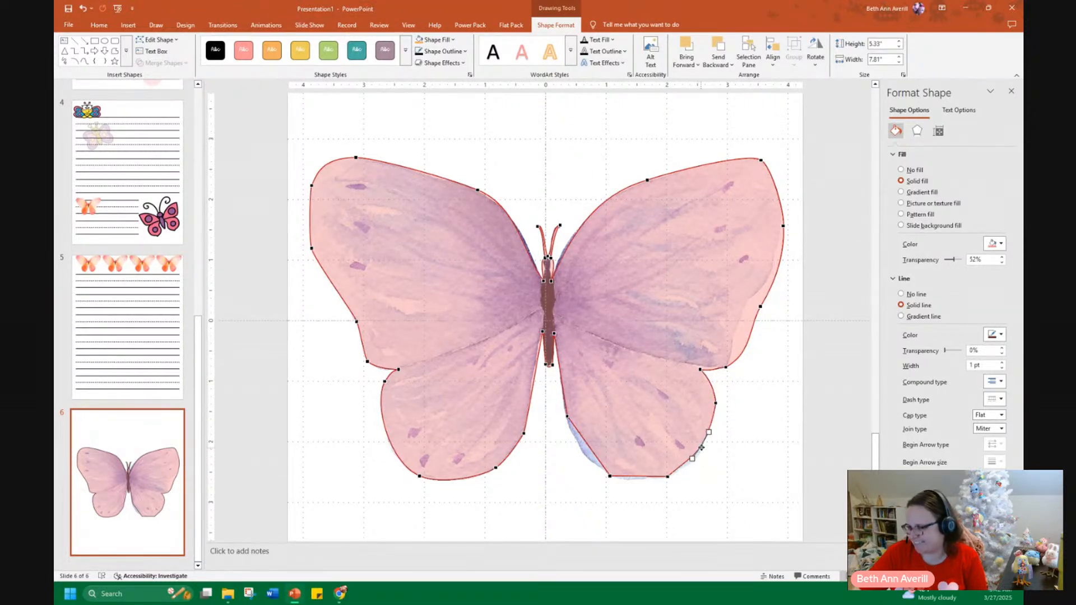
{"action": "left_click_drag", "start_coordinate": [700, 447], "coordinate": [701, 452]}
{"action": "left_click", "coordinate": [669, 477]}
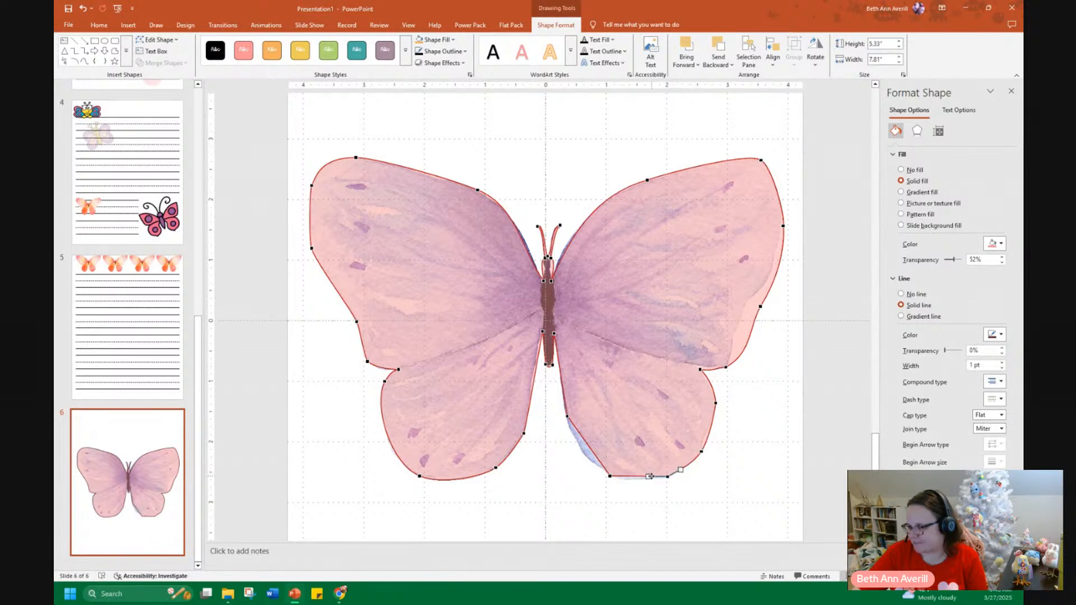
Curve the lower-right wing's bottom and inner edges, and lower the two points where the lower wings meet the body.
{"action": "left_click", "coordinate": [611, 476]}
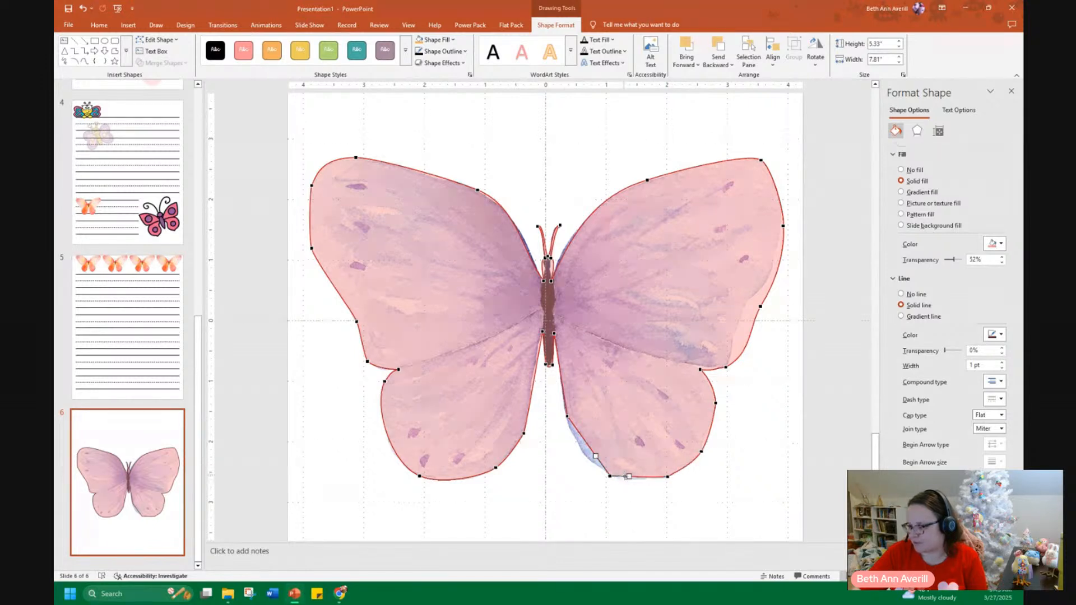
{"action": "left_click_drag", "start_coordinate": [629, 477], "coordinate": [571, 443]}
{"action": "left_click", "coordinate": [567, 416]}
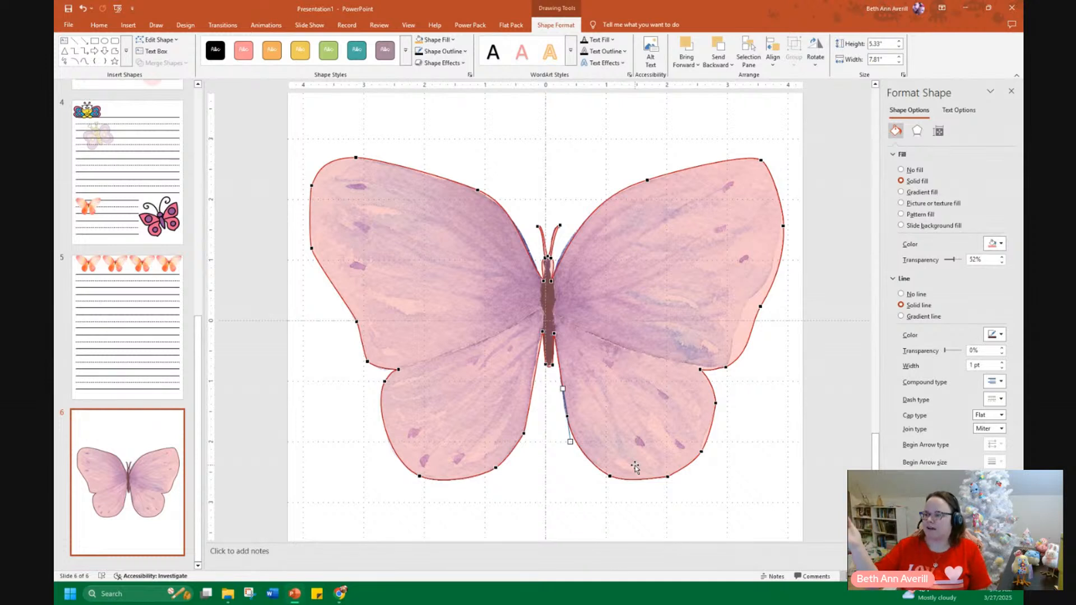
{"action": "left_click", "coordinate": [543, 331]}
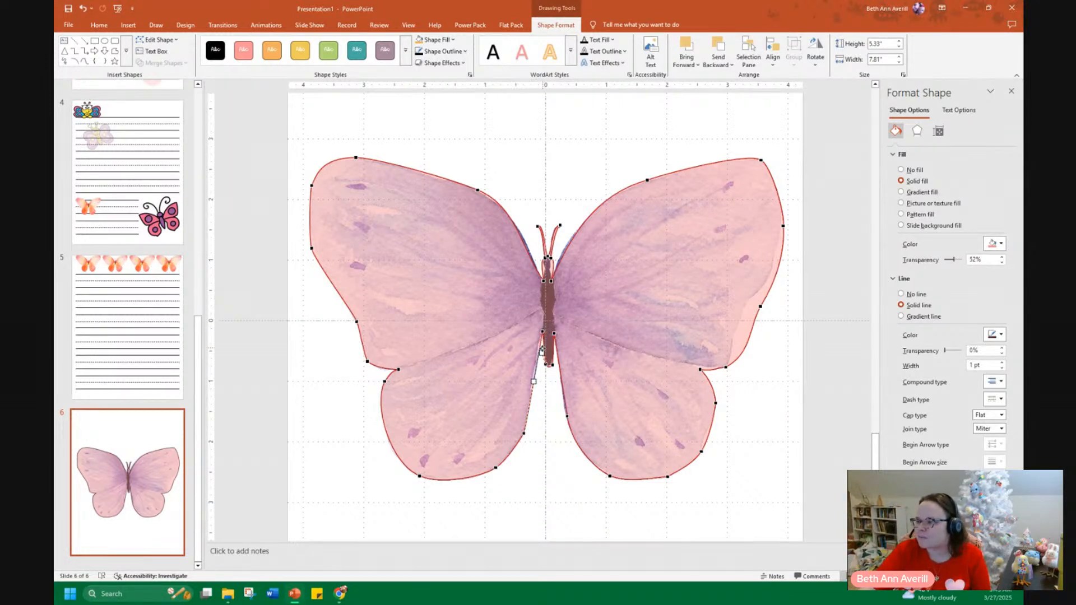
{"action": "mouse_move", "coordinate": [543, 349]}
{"action": "left_mouse_down"}
{"action": "mouse_move", "coordinate": [554, 337]}
{"action": "mouse_move", "coordinate": [560, 357]}
{"action": "left_mouse_up"}
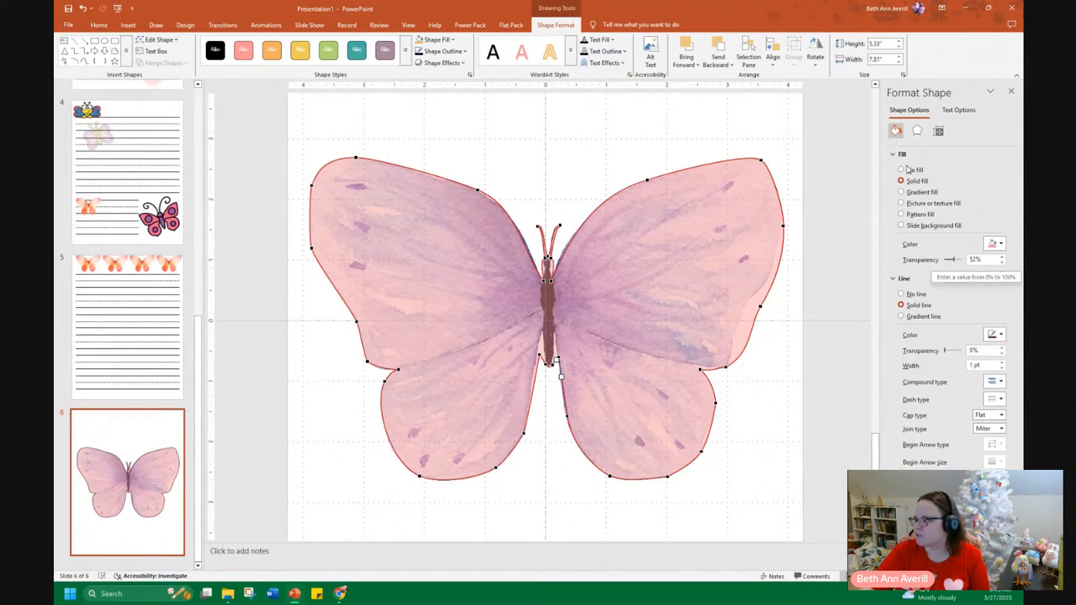
Give the traced butterfly shape a very light theme fill colour and a black outline 3 pt wide.
{"action": "left_click", "coordinate": [994, 244]}
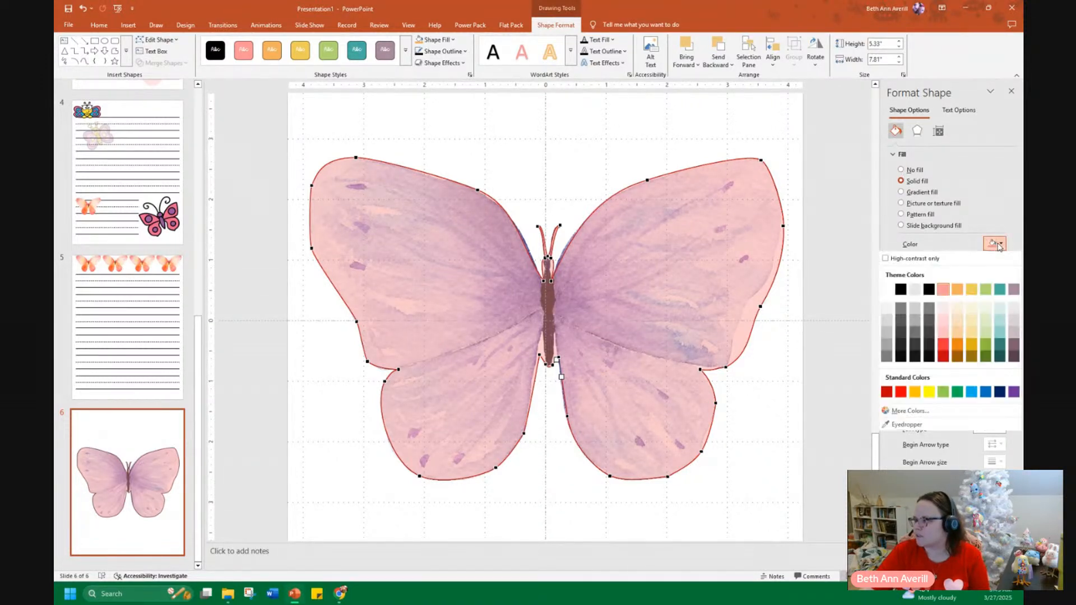
{"action": "left_click", "coordinate": [916, 292]}
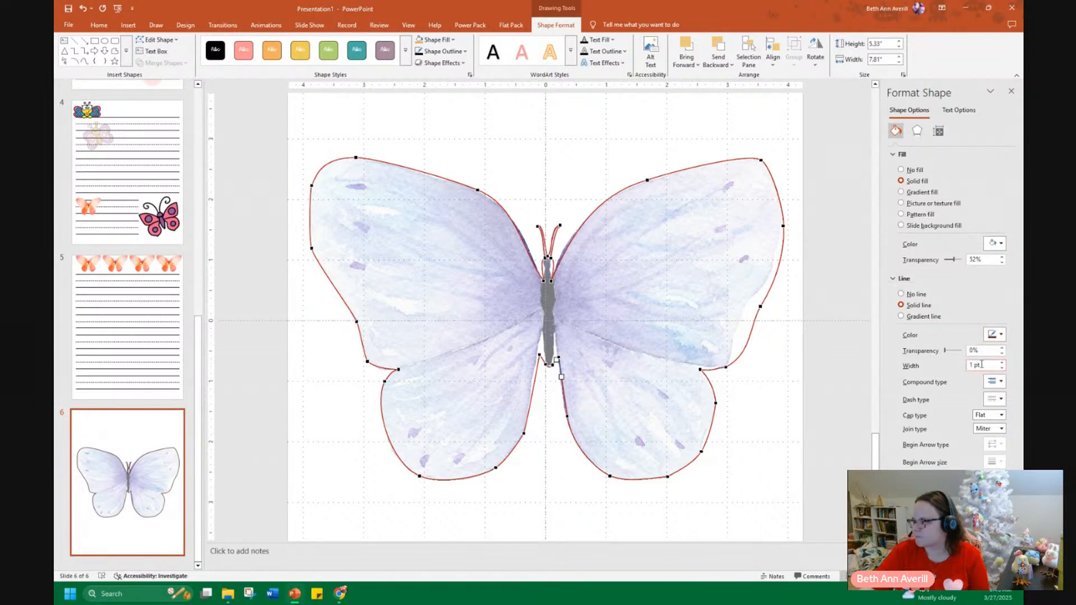
{"action": "left_click", "coordinate": [1001, 335]}
{"action": "left_click", "coordinate": [902, 376]}
{"action": "double_click", "coordinate": [973, 367]}
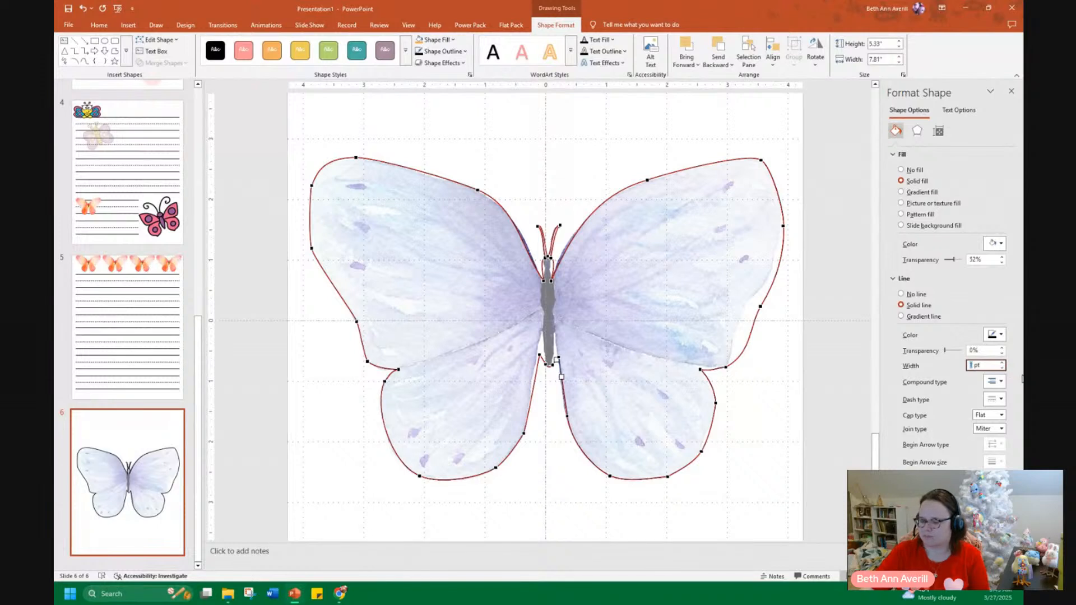
{"action": "type", "text": "3"}
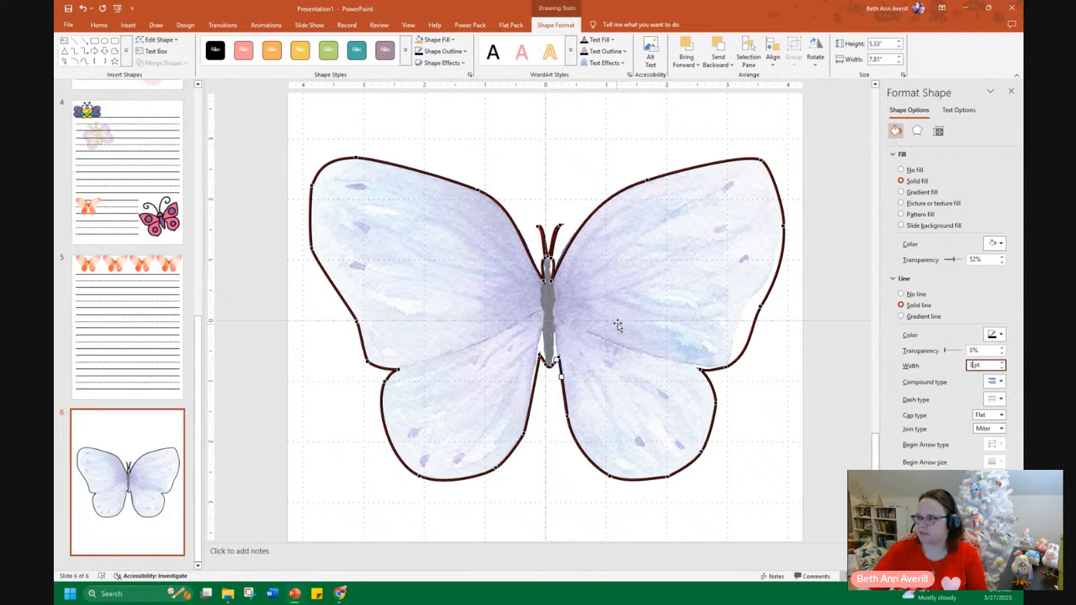
Delete the purple watercolor butterfly picture behind the traced outline.
{"action": "left_click", "coordinate": [639, 182]}
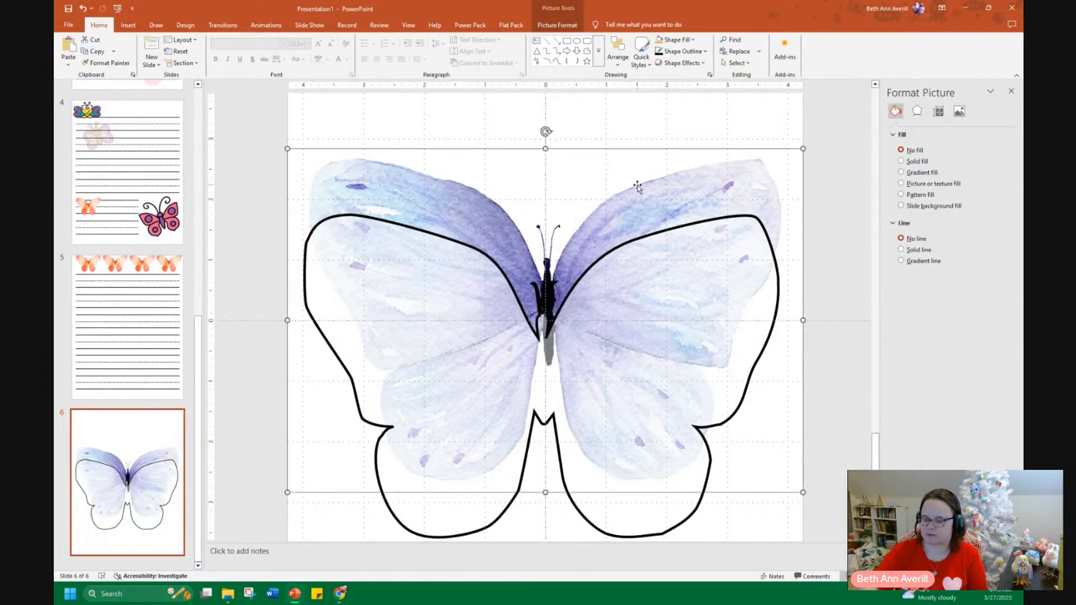
{"action": "key", "text": "Delete"}
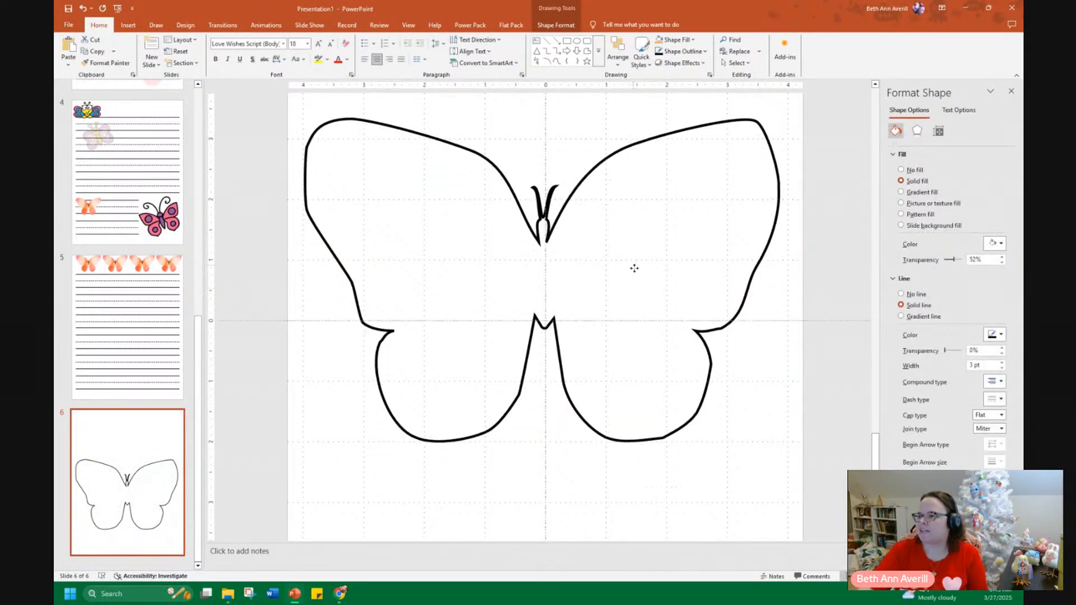
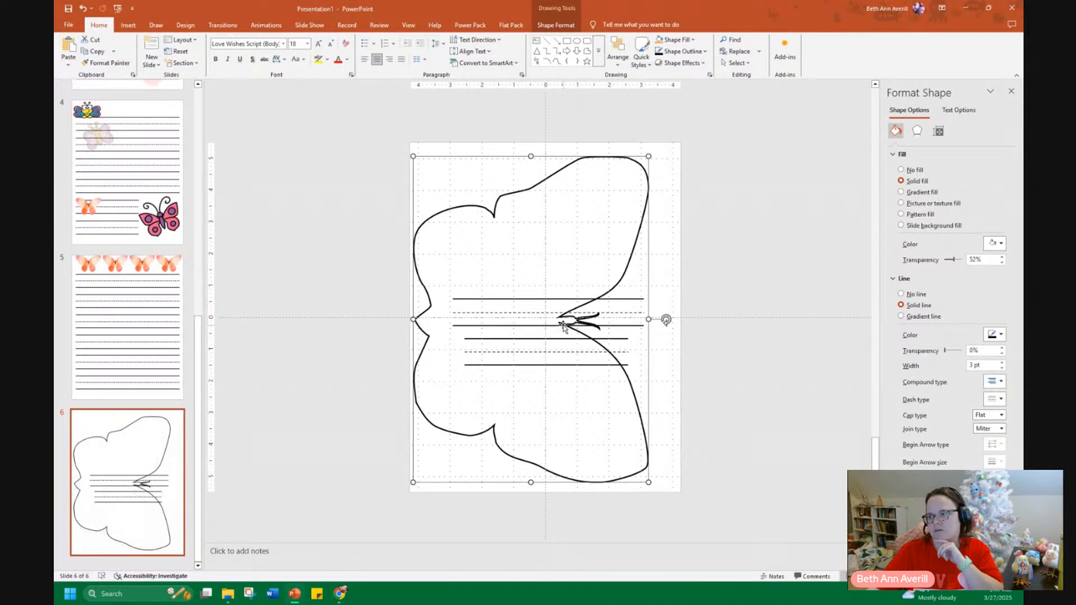
Move the butterfly outline to the middle of the page and place a slide zoom of slide 6 beside the page, rotated upright.
{"action": "left_click_drag", "start_coordinate": [521, 377], "coordinate": [531, 377]}
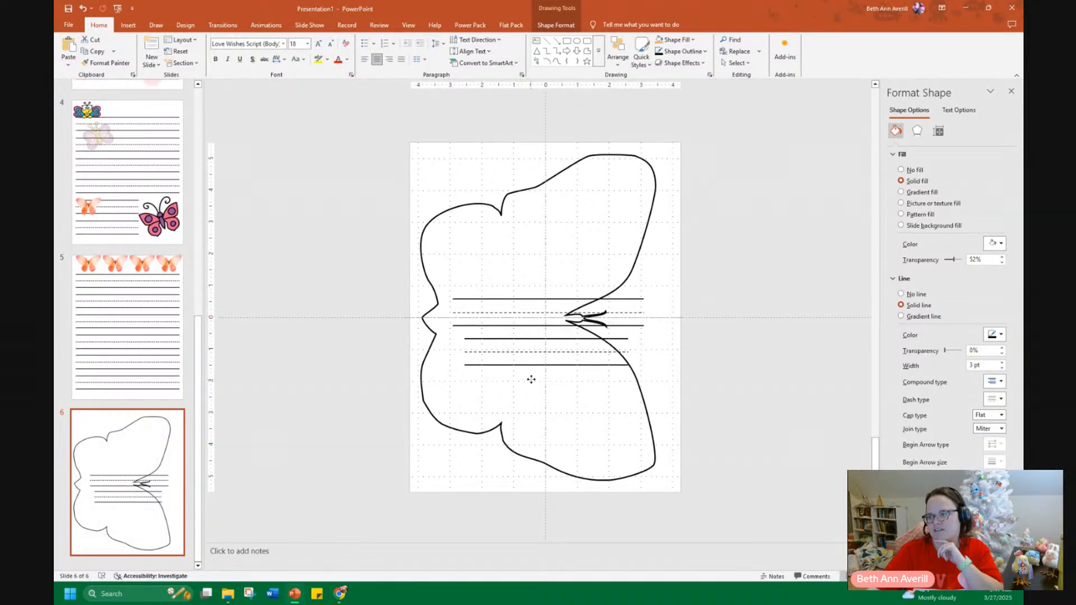
{"action": "right_click", "coordinate": [347, 343]}
{"action": "left_click", "coordinate": [160, 456]}
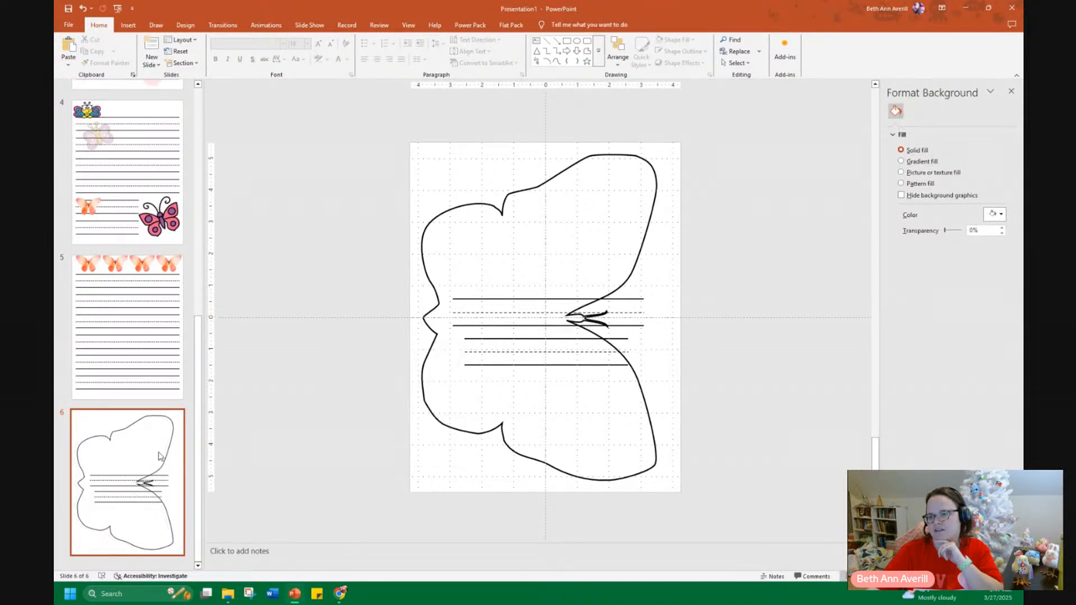
{"action": "left_click_drag", "start_coordinate": [160, 456], "coordinate": [280, 334]}
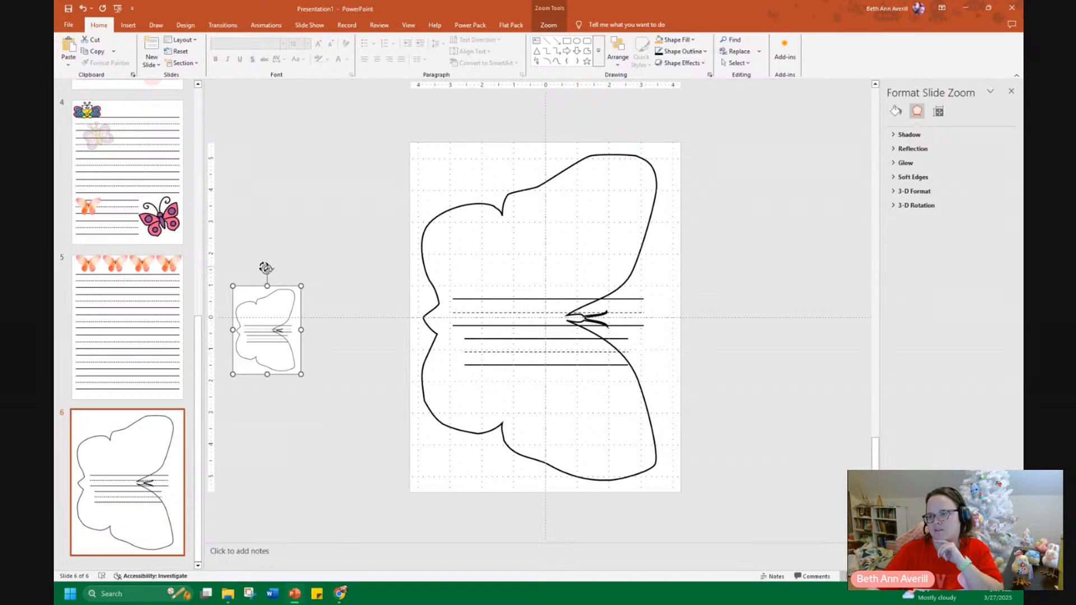
{"action": "left_click_drag", "start_coordinate": [265, 268], "coordinate": [228, 329]}
{"action": "left_click_drag", "start_coordinate": [295, 316], "coordinate": [349, 238]}
{"action": "left_click_drag", "start_coordinate": [363, 286], "coordinate": [369, 299]}
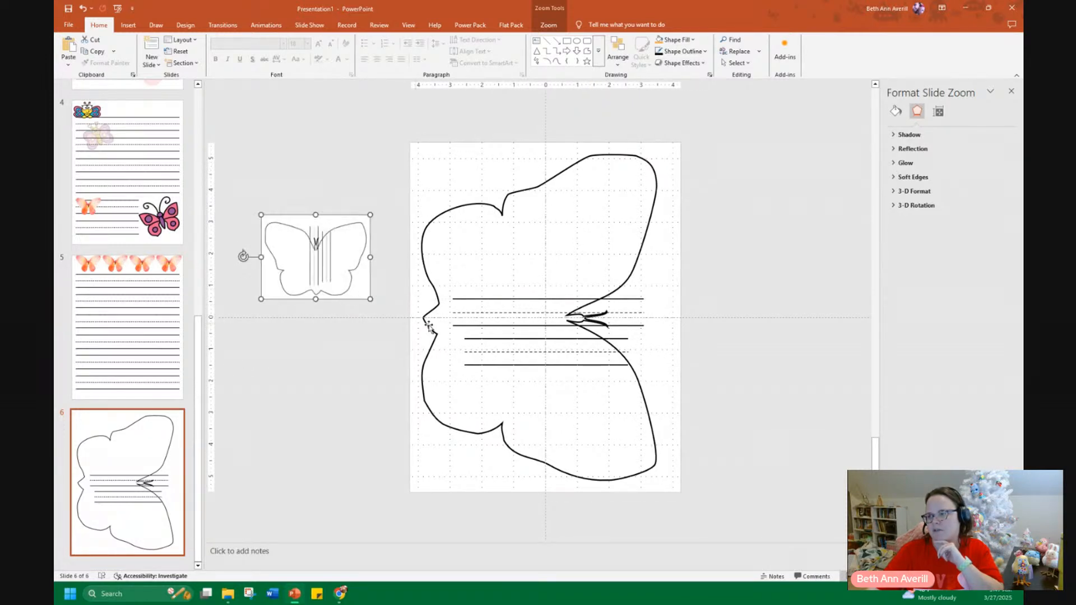
Rotate both handwriting line sets 90° and fit one of them across the butterfly's lower wings.
{"action": "left_click", "coordinate": [519, 318]}
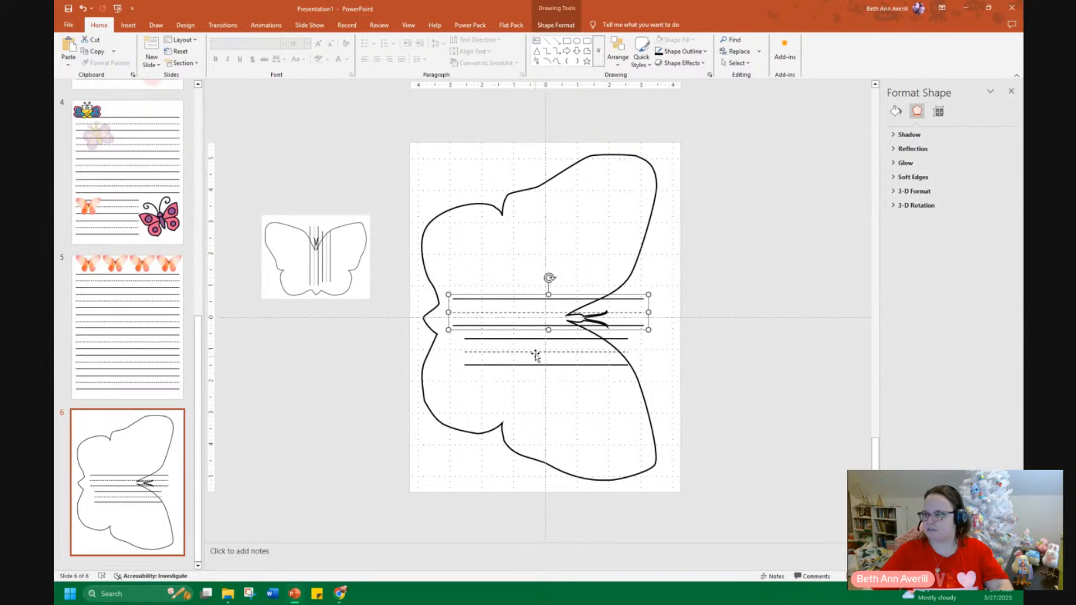
{"action": "left_click", "coordinate": [536, 339], "text": "shift"}
{"action": "left_click_drag", "start_coordinate": [549, 277], "coordinate": [462, 207]}
{"action": "left_click", "coordinate": [689, 277]}
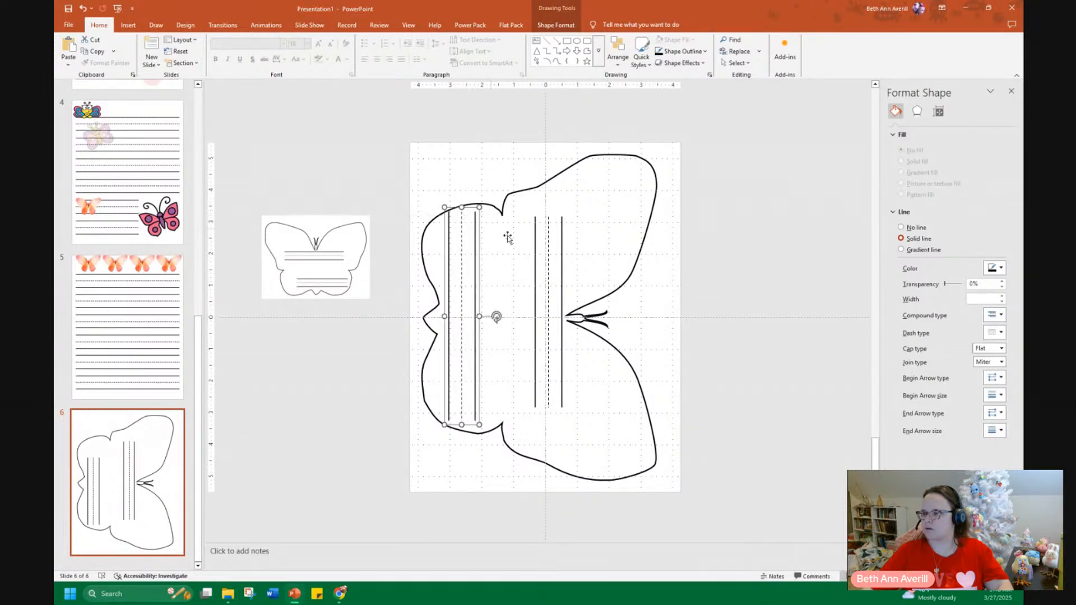
Move the second line set next to the one in the lower wings and stretch it to the same length.
{"action": "left_click_drag", "start_coordinate": [563, 273], "coordinate": [523, 284]}
{"action": "left_click", "coordinate": [515, 236]}
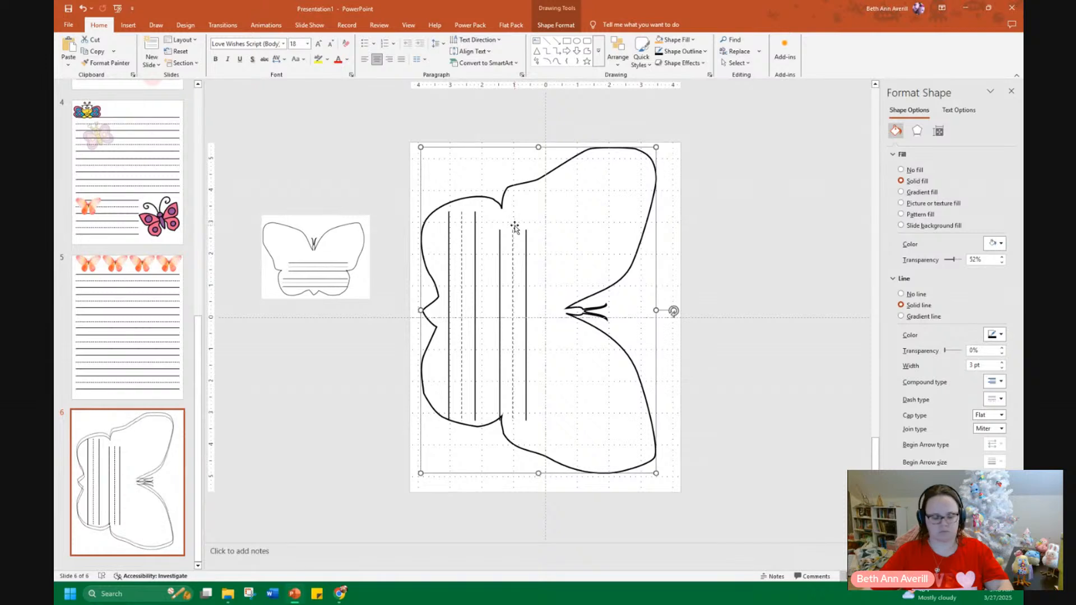
{"action": "left_click", "coordinate": [525, 241]}
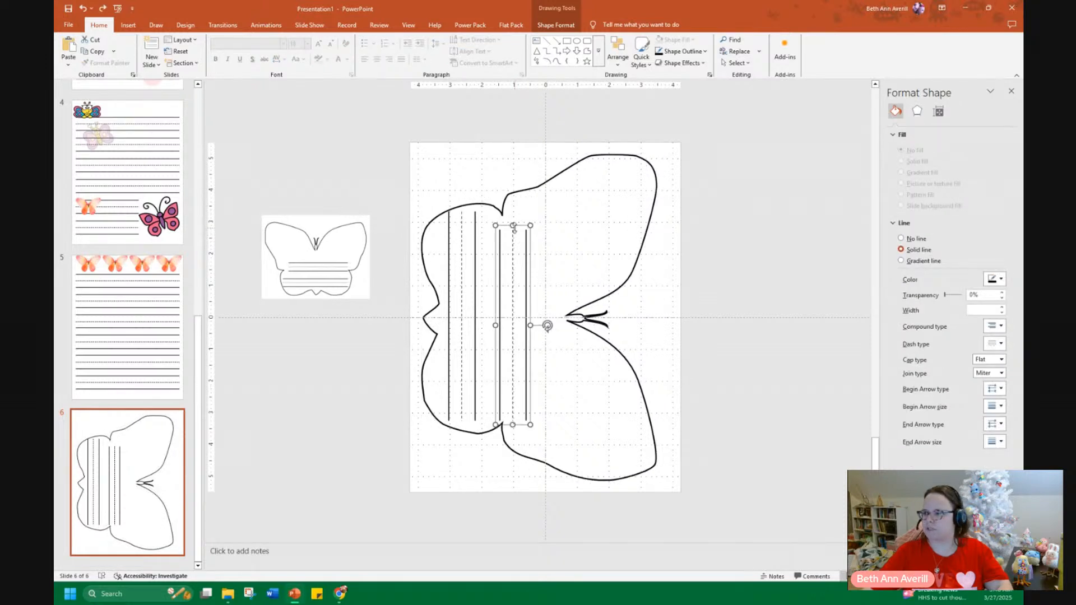
{"action": "left_click_drag", "start_coordinate": [513, 226], "coordinate": [512, 207]}
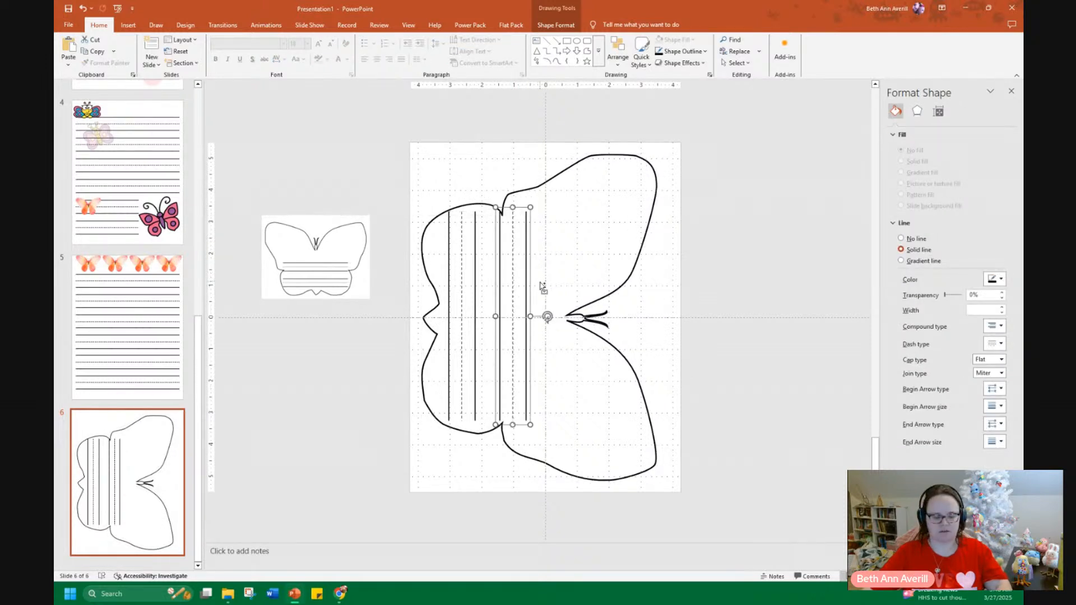
Duplicate the second line set, place the copy just below the butterfly's head, and stretch it across the upper wings.
{"action": "key", "text": "ctrl+d"}
{"action": "left_click_drag", "start_coordinate": [536, 282], "coordinate": [581, 321]}
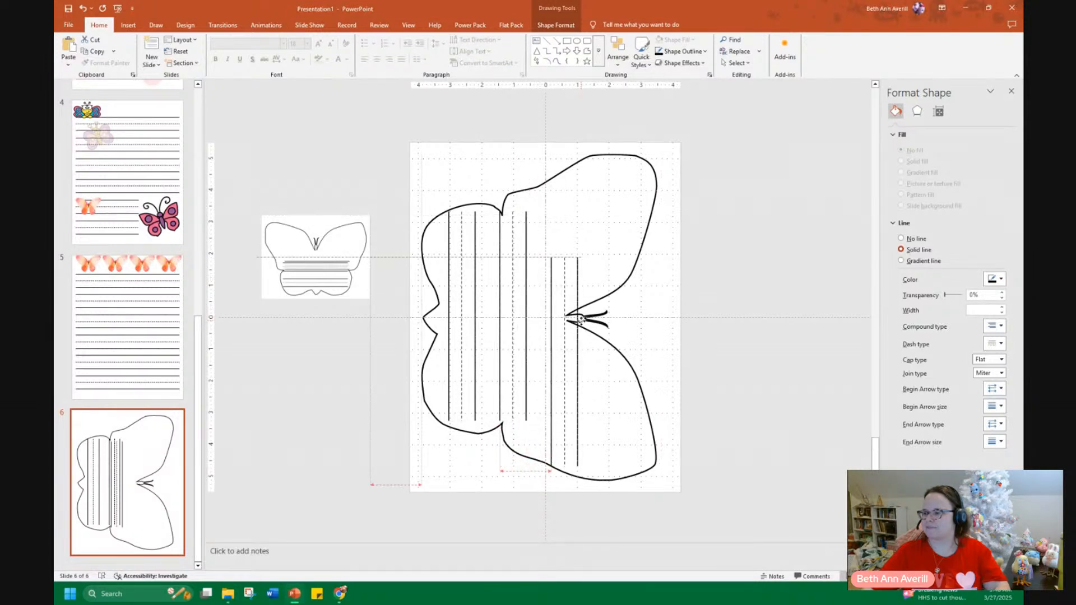
{"action": "left_click_drag", "start_coordinate": [567, 253], "coordinate": [565, 177]}
{"action": "left_click_drag", "start_coordinate": [581, 281], "coordinate": [568, 280]}
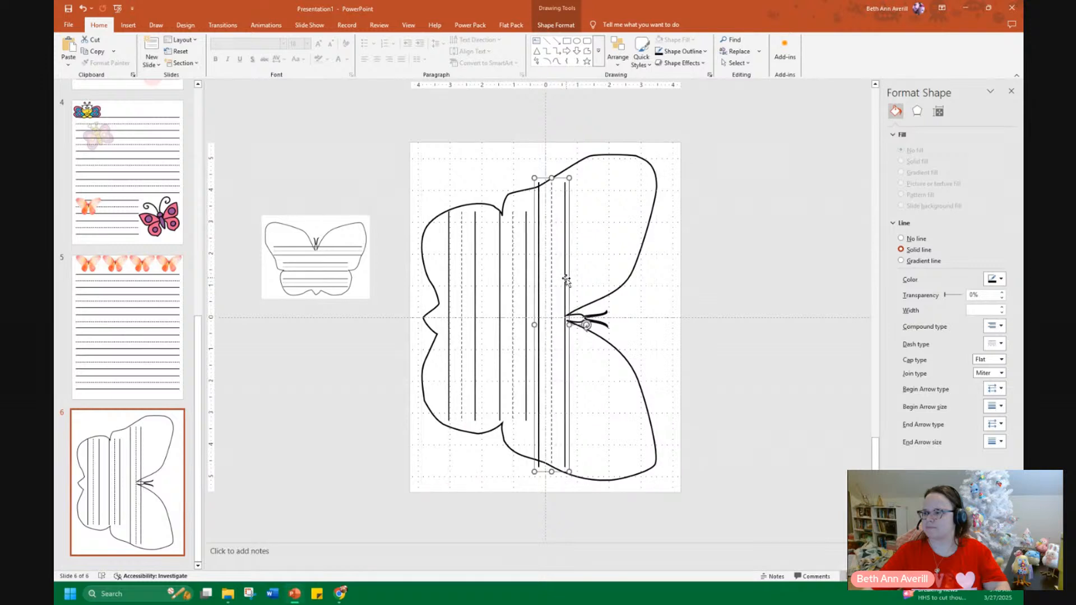
Distribute the three handwriting line sets horizontally, leaving the butterfly outline out of the selection.
{"action": "left_click", "coordinate": [501, 313], "text": "shift"}
{"action": "left_click", "coordinate": [471, 311], "text": "shift"}
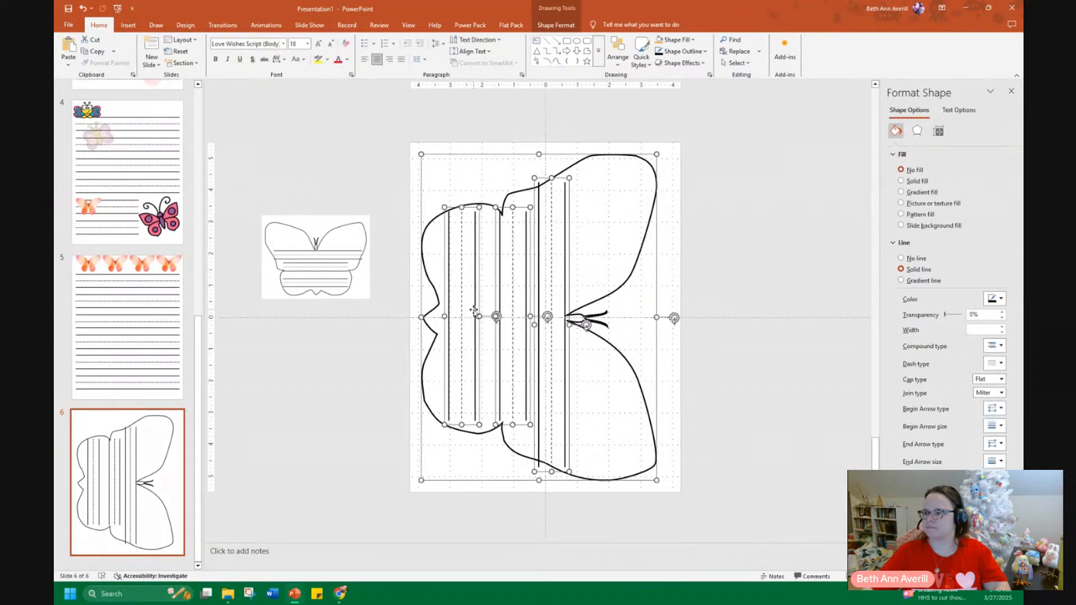
{"action": "left_click", "coordinate": [425, 261], "text": "shift"}
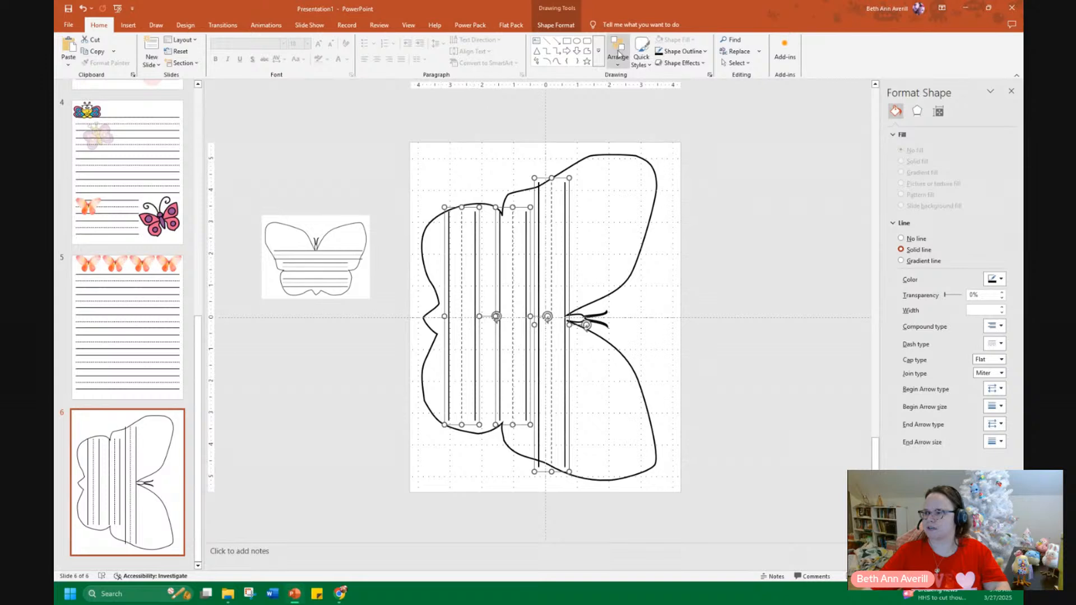
{"action": "left_click", "coordinate": [618, 54]}
{"action": "mouse_move", "coordinate": [658, 196]}
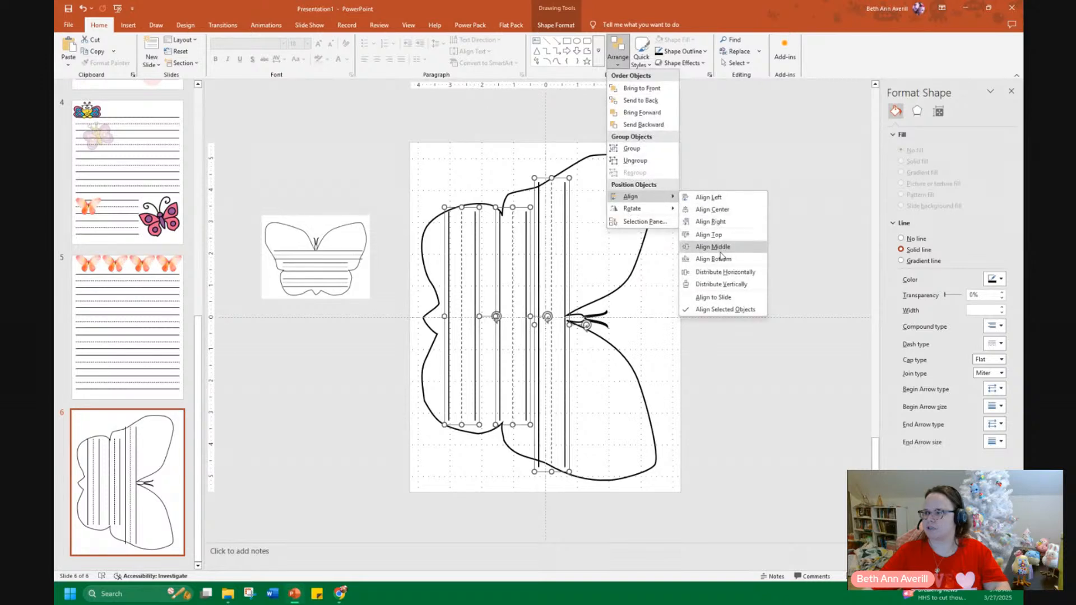
{"action": "left_click", "coordinate": [732, 273]}
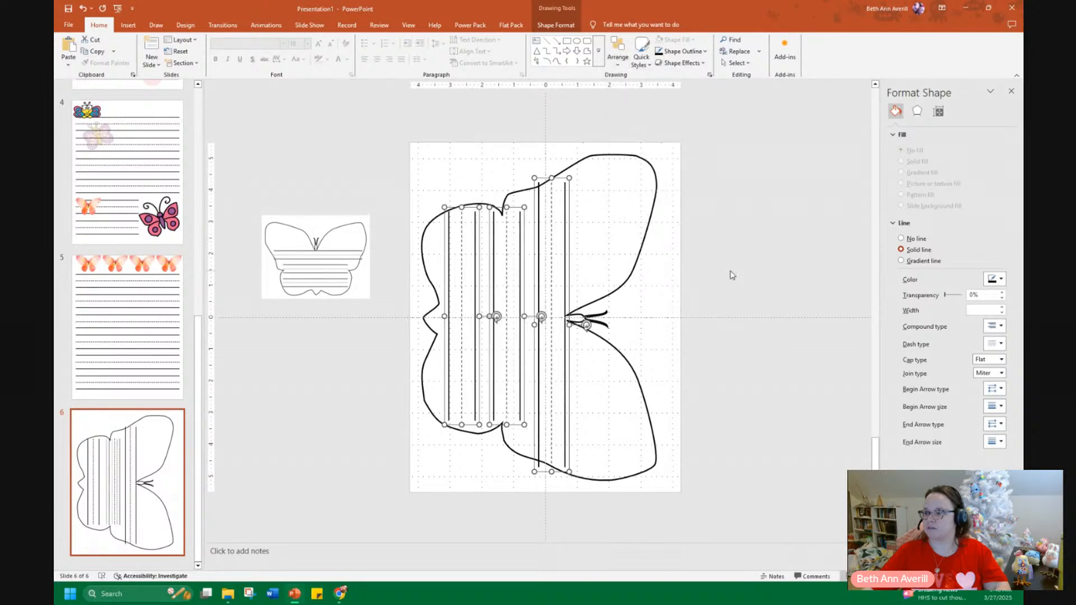
Shorten the upper-wing line set at both ends so it stays inside the butterfly outline.
{"action": "left_click", "coordinate": [327, 413]}
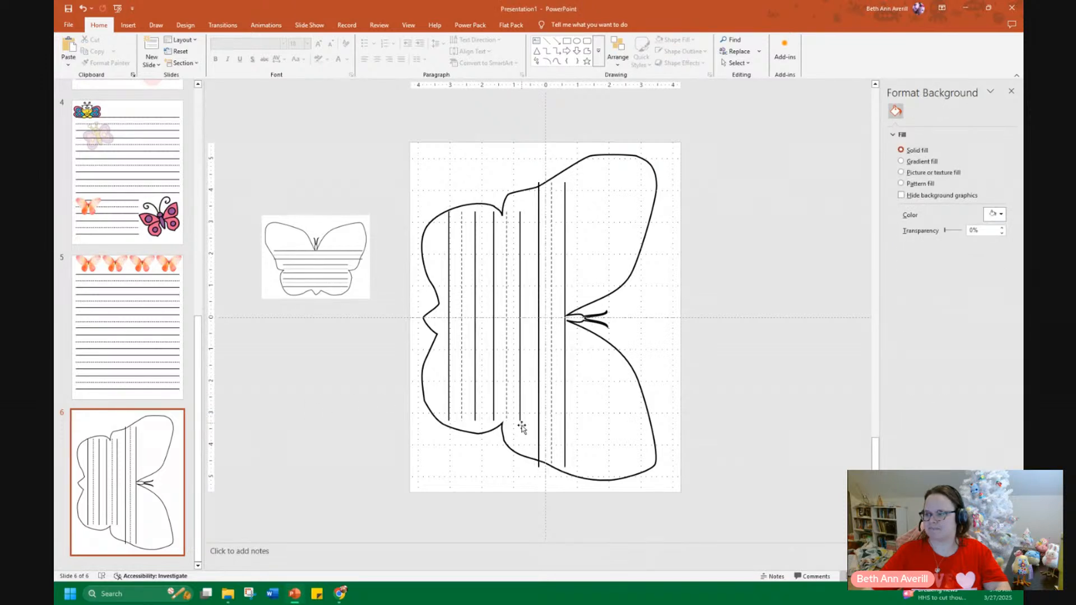
{"action": "left_click", "coordinate": [549, 468]}
{"action": "left_click_drag", "start_coordinate": [551, 472], "coordinate": [550, 458]}
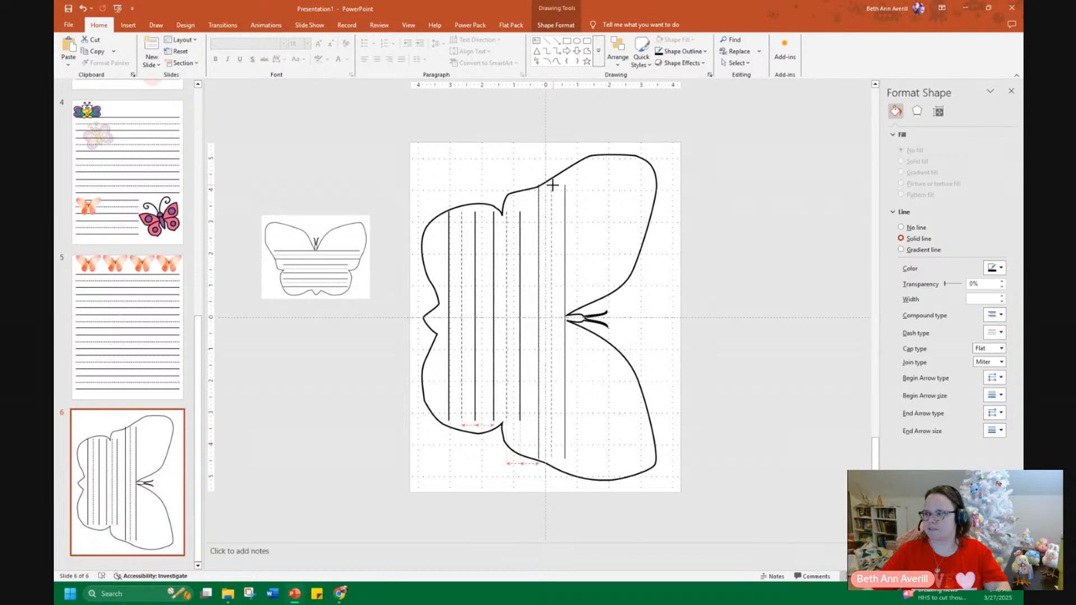
{"action": "left_click", "coordinate": [783, 257]}
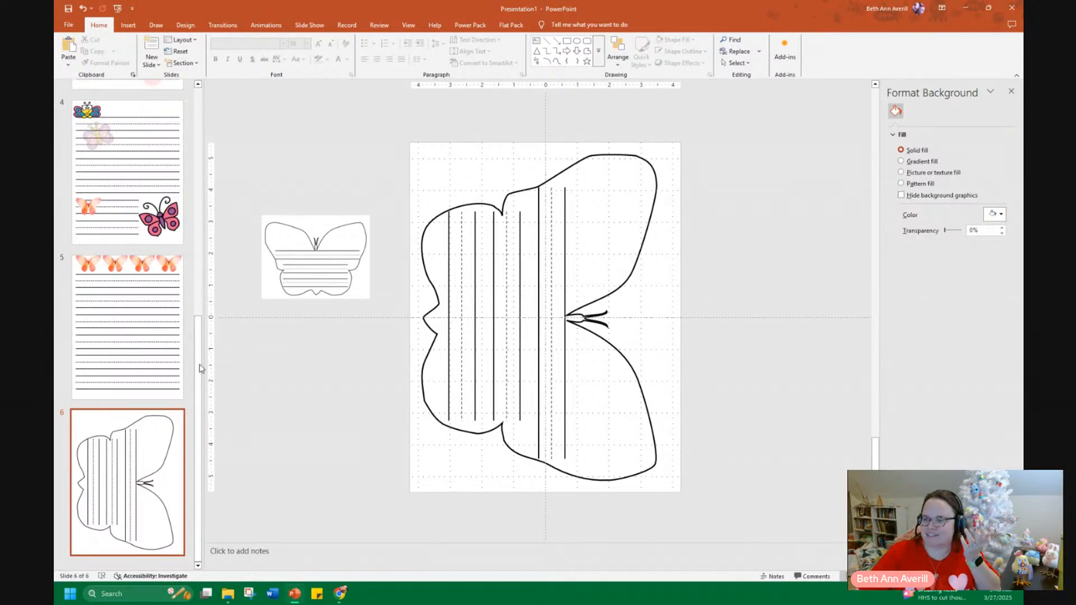
Review all pages in Slide Sorter view and delete slide 6 with the butterfly-shaped writing page.
{"action": "left_click", "coordinate": [865, 576]}
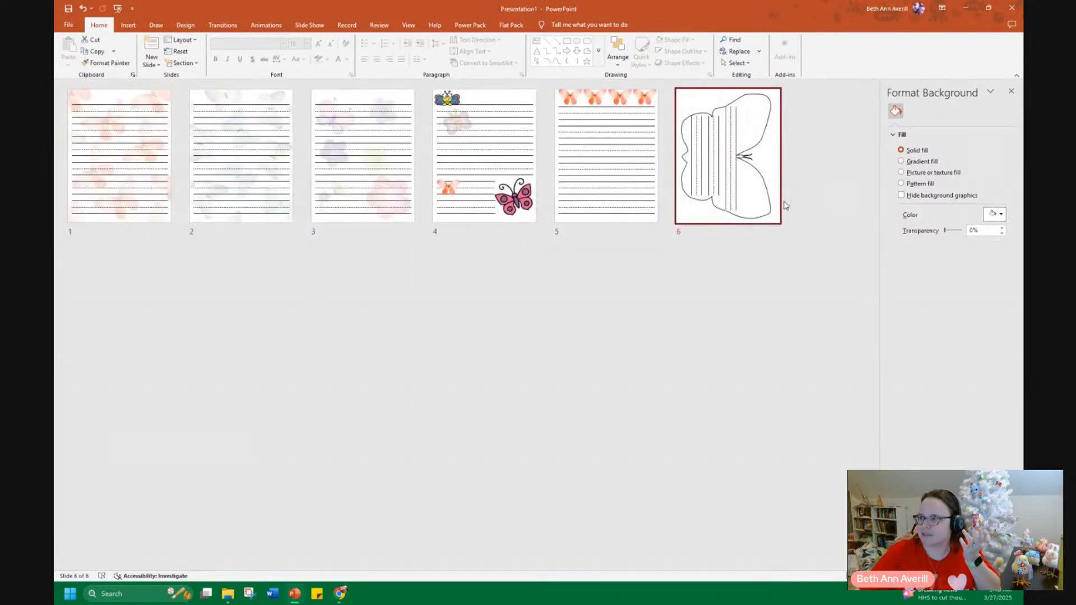
{"action": "double_click", "coordinate": [746, 166]}
{"action": "left_click", "coordinate": [599, 286]}
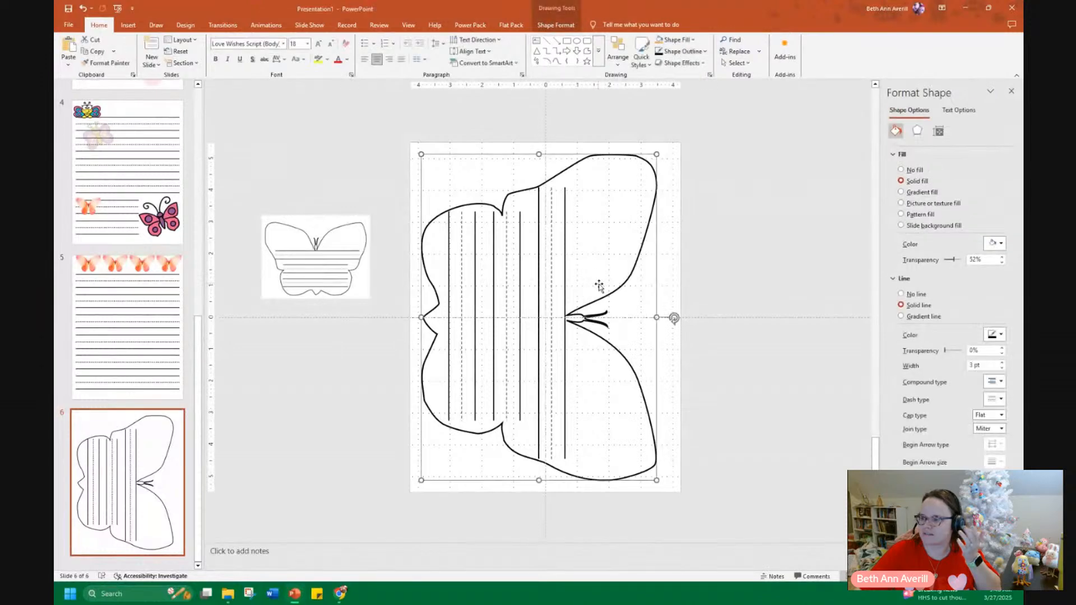
{"action": "right_click", "coordinate": [113, 461]}
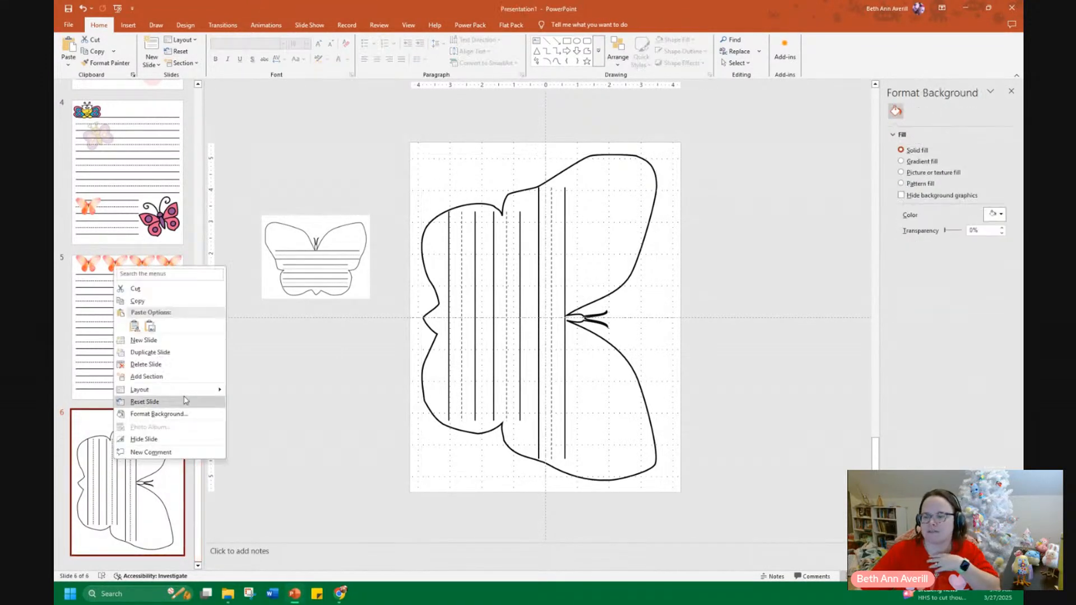
{"action": "left_click", "coordinate": [171, 364]}
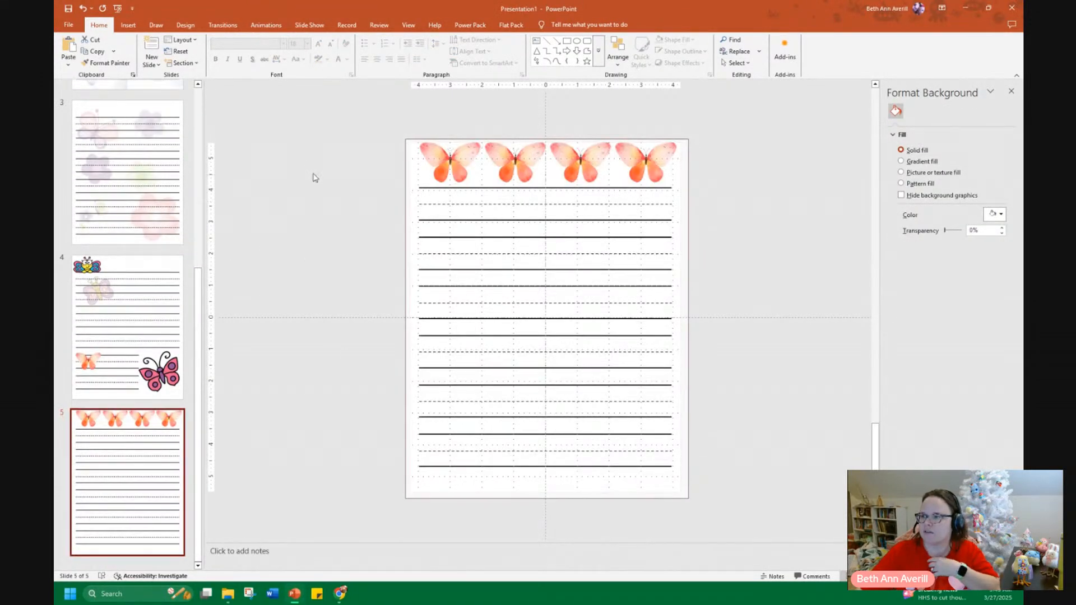
Delete the row of four orange butterflies above the writing lines on slide 5.
{"action": "left_click_drag", "start_coordinate": [369, 113], "coordinate": [309, 76]}
{"action": "left_click", "coordinate": [742, 224]}
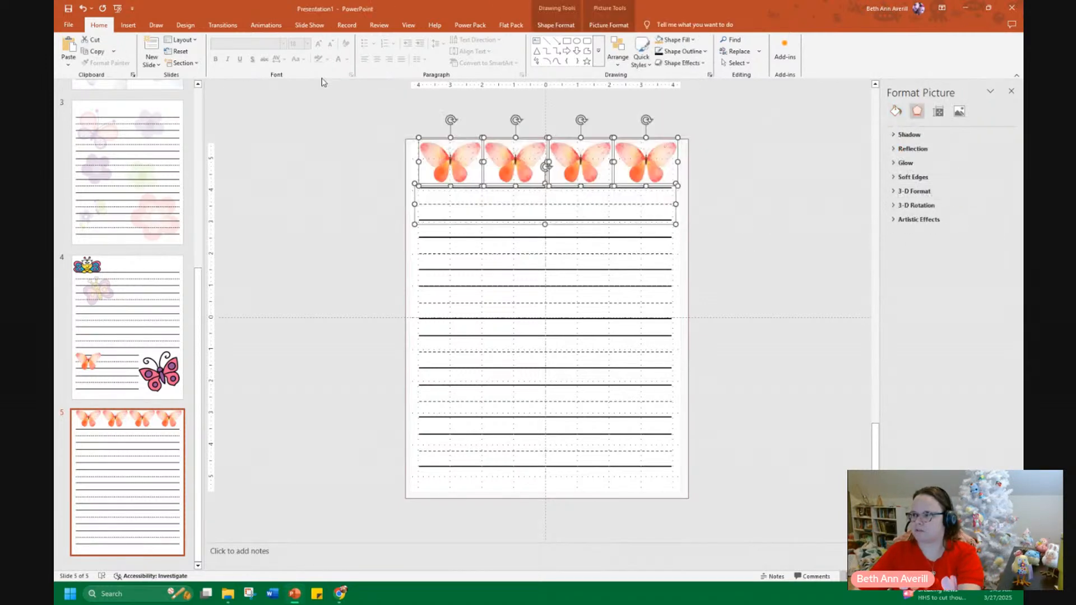
{"action": "left_click", "coordinate": [372, 99]}
{"action": "left_click_drag", "start_coordinate": [738, 194], "coordinate": [334, 92]}
{"action": "key", "text": "Delete"}
Delete all four butterfly pictures from slide 4, keeping the writing lines, and go to slide 3.
{"action": "scroll", "coordinate": [216, 360], "scroll_direction": "up", "scroll_amount": 2}
{"action": "left_click", "coordinate": [577, 392]}
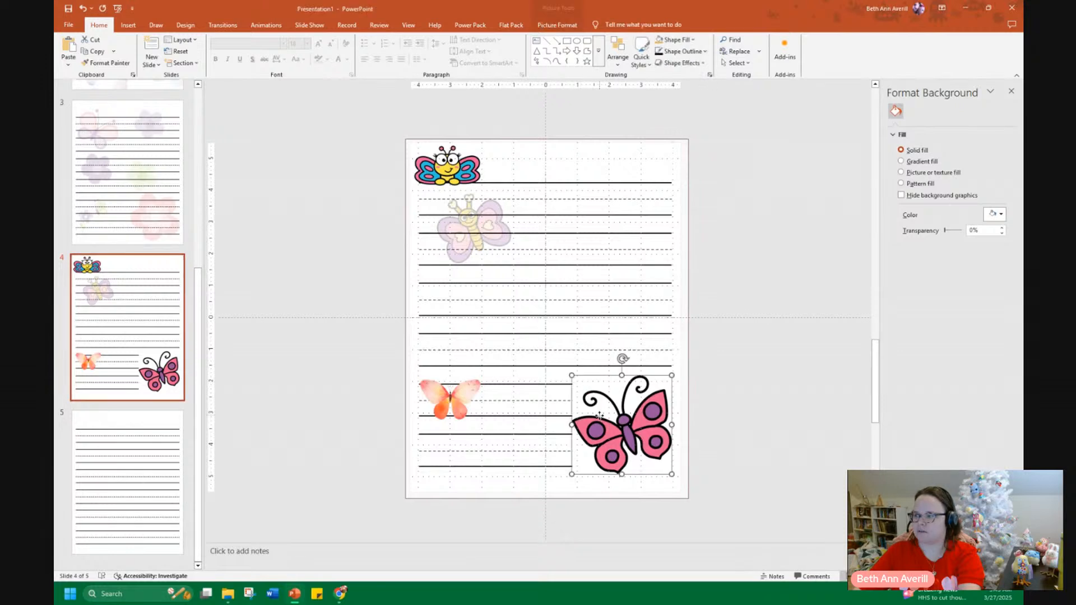
{"action": "key", "text": "Delete"}
{"action": "left_click_drag", "start_coordinate": [366, 95], "coordinate": [535, 450]}
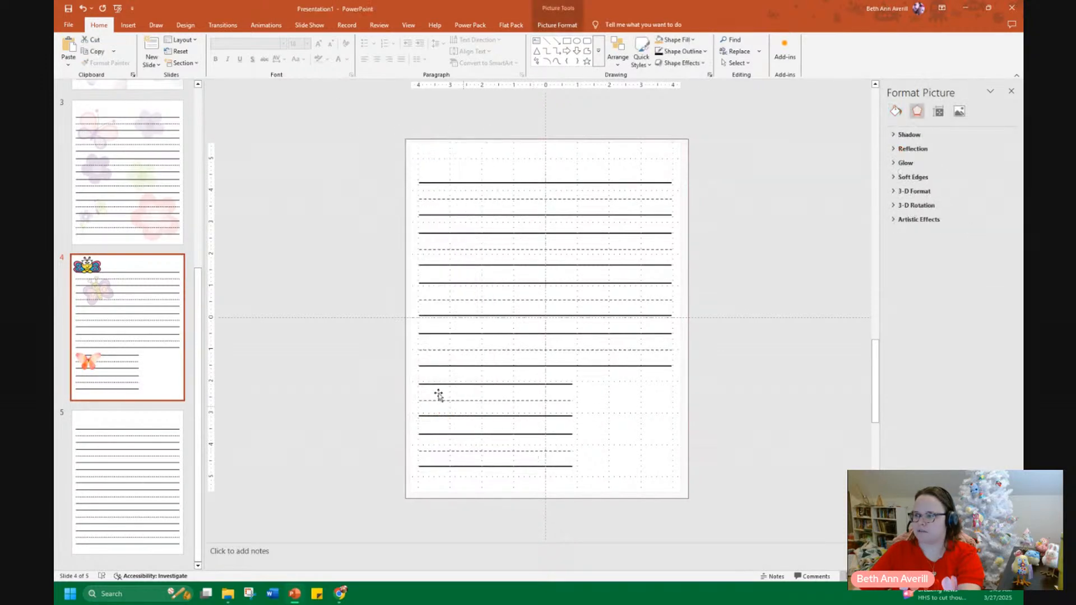
{"action": "key", "text": "Delete"}
{"action": "left_click", "coordinate": [132, 197]}
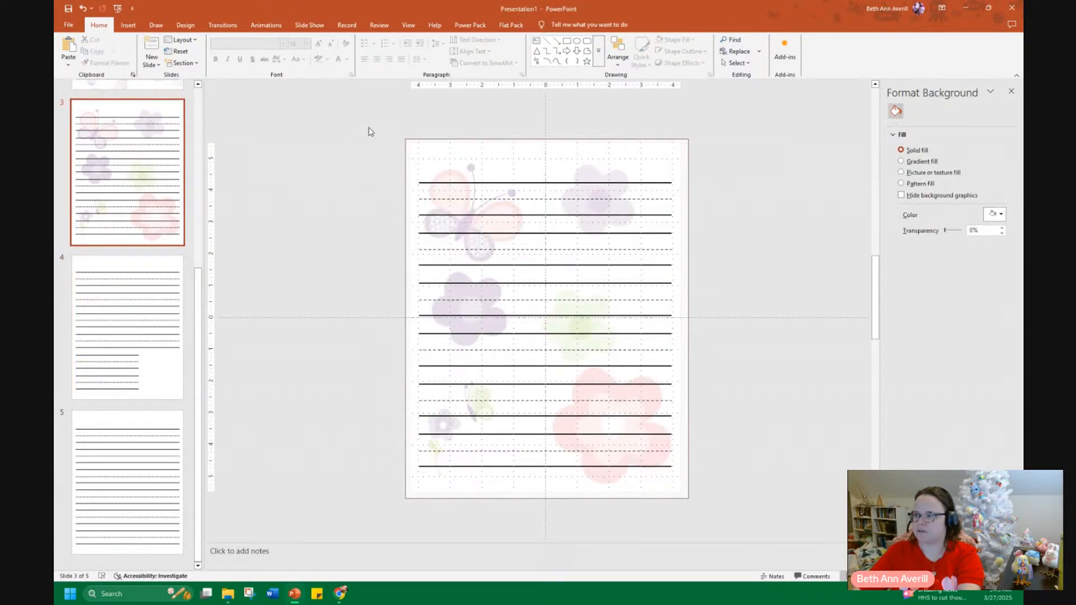
{"action": "left_click_drag", "start_coordinate": [367, 128], "coordinate": [773, 458]}
{"action": "key", "text": "Delete"}
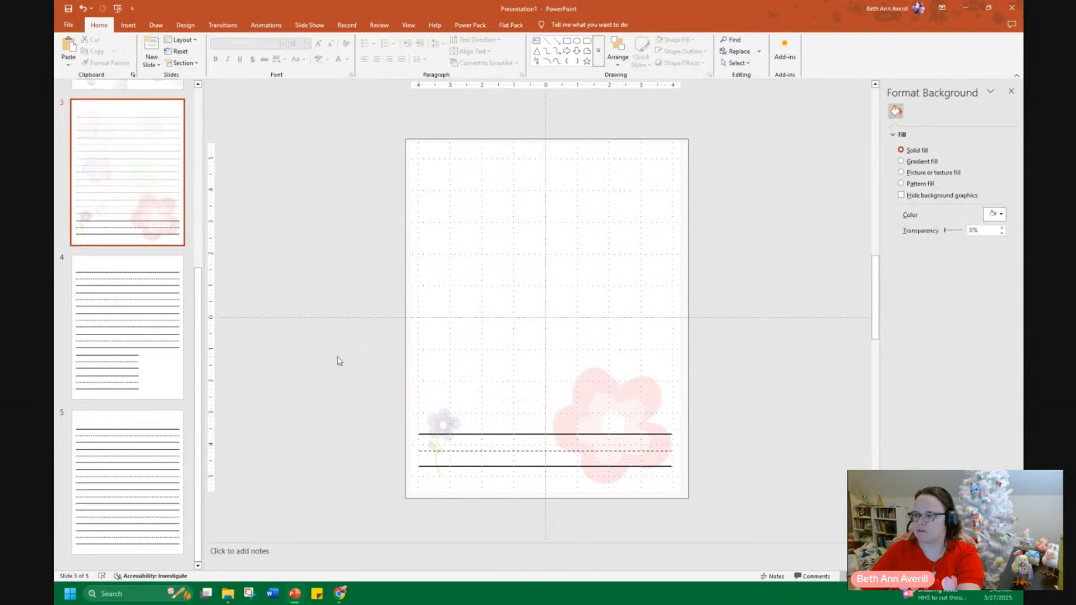
{"action": "key", "text": "ctrl+z"}
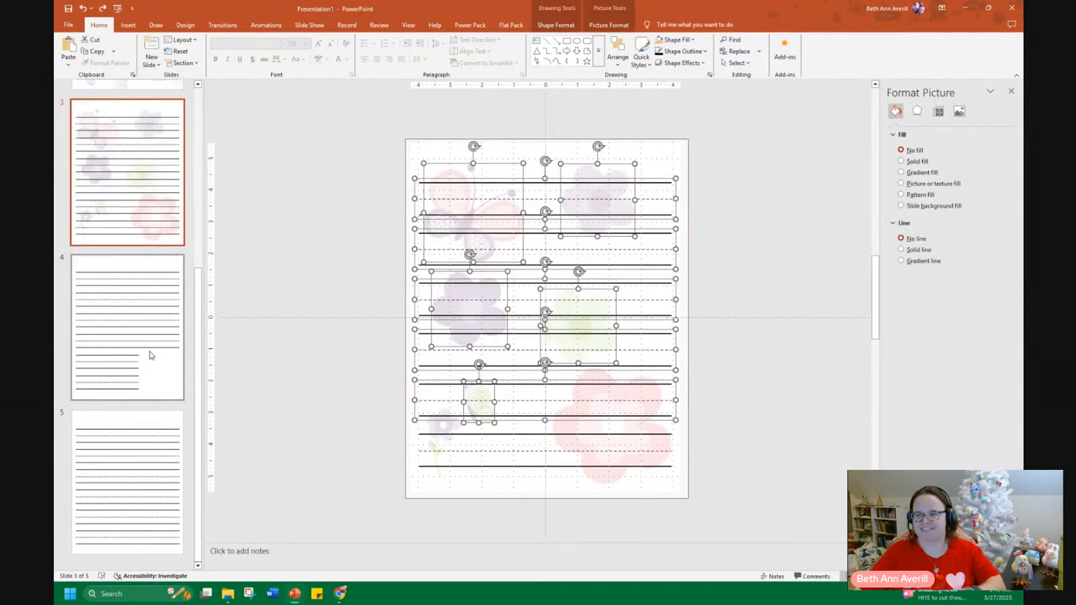
{"action": "left_click", "coordinate": [408, 125]}
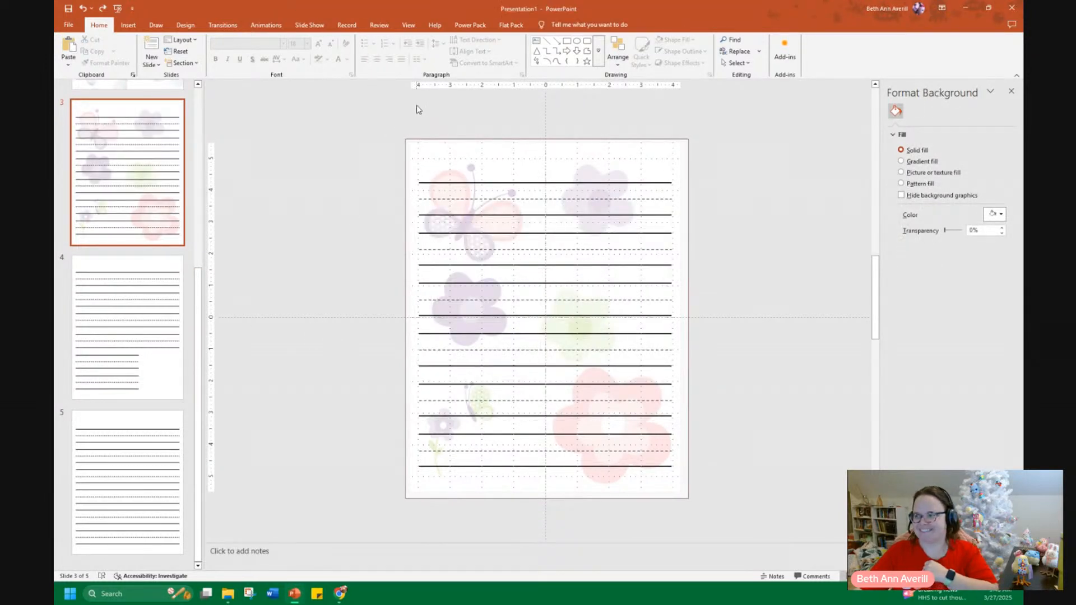
Delete all the faded butterfly and flower pictures from slide 3, keeping the handwriting lines.
{"action": "left_click_drag", "start_coordinate": [399, 113], "coordinate": [532, 536]}
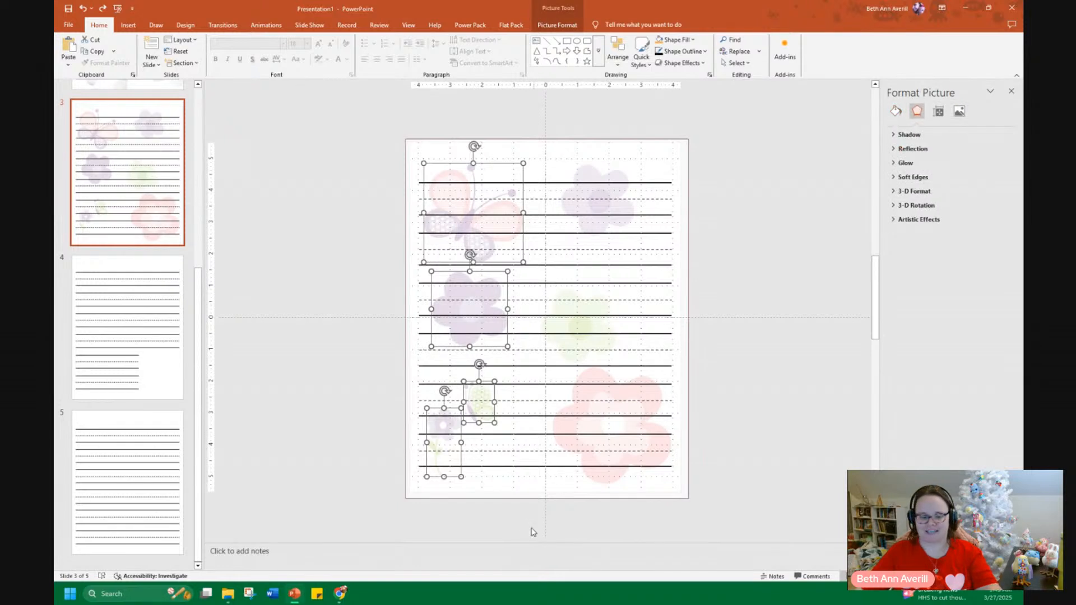
{"action": "key", "text": "Delete"}
{"action": "left_click_drag", "start_coordinate": [733, 529], "coordinate": [525, 96]}
{"action": "key", "text": "Delete"}
Delete the full-page watercolor butterfly background pictures from slides 2 and 1.
{"action": "scroll", "coordinate": [156, 236], "scroll_direction": "up", "scroll_amount": 3}
{"action": "left_click", "coordinate": [120, 289]}
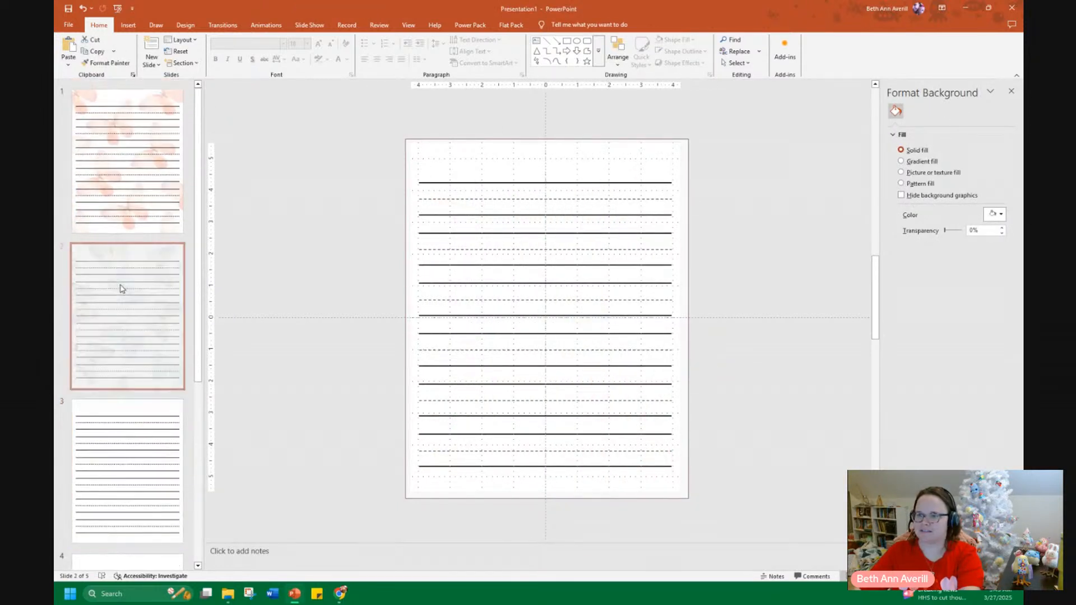
{"action": "left_click", "coordinate": [374, 175]}
{"action": "key", "text": "Delete"}
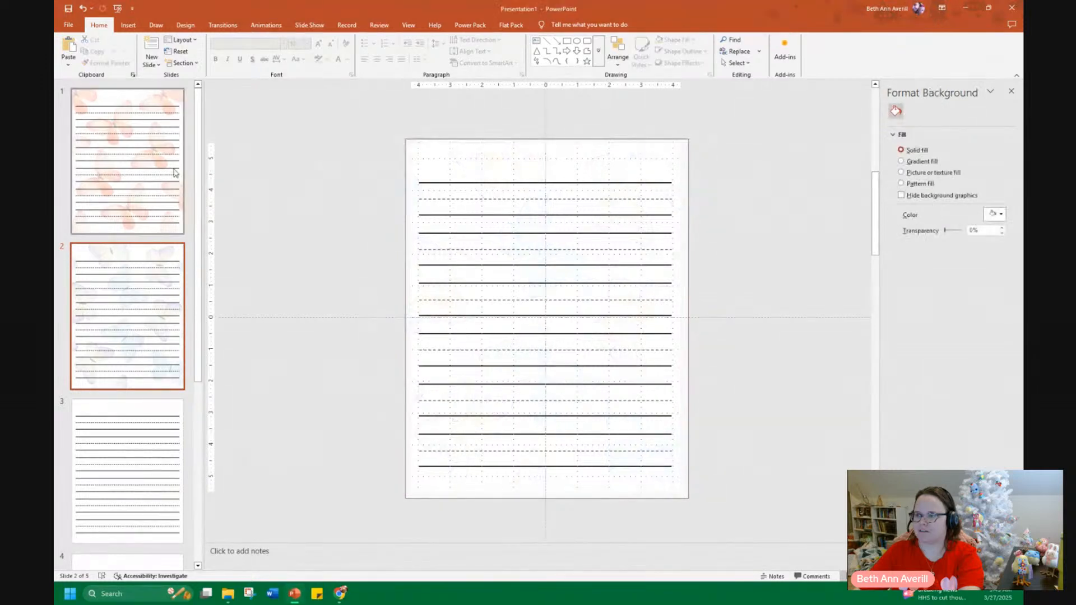
{"action": "left_click", "coordinate": [173, 170]}
{"action": "left_click", "coordinate": [362, 192]}
{"action": "key", "text": "Delete"}
Delete the two duplicate full-page lined slides after slide 1 and show the remaining slides in Slide Sorter view.
{"action": "left_click", "coordinate": [101, 329]}
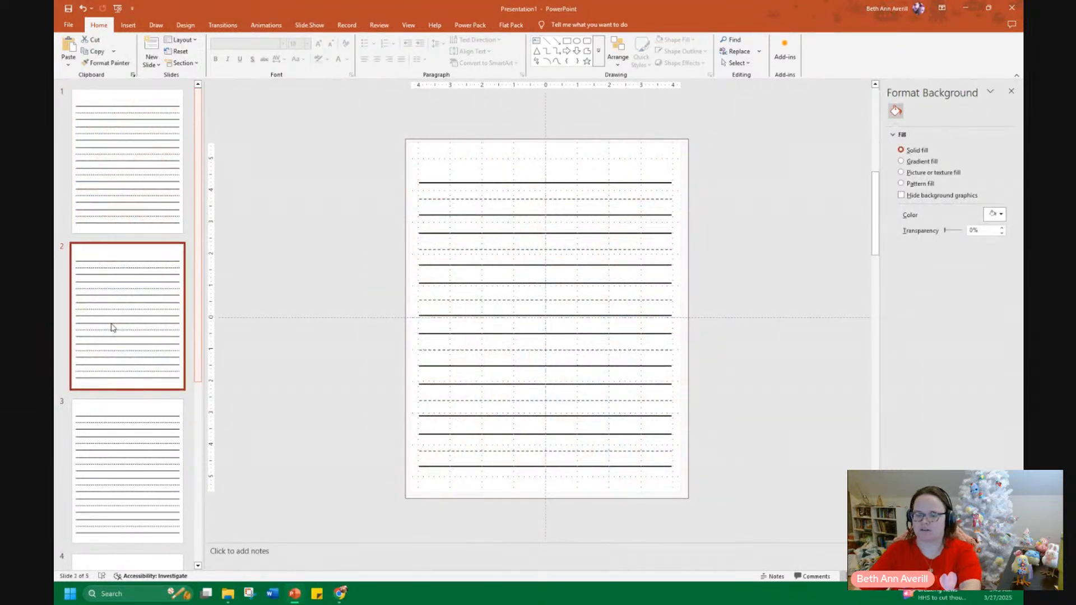
{"action": "key", "text": "Delete"}
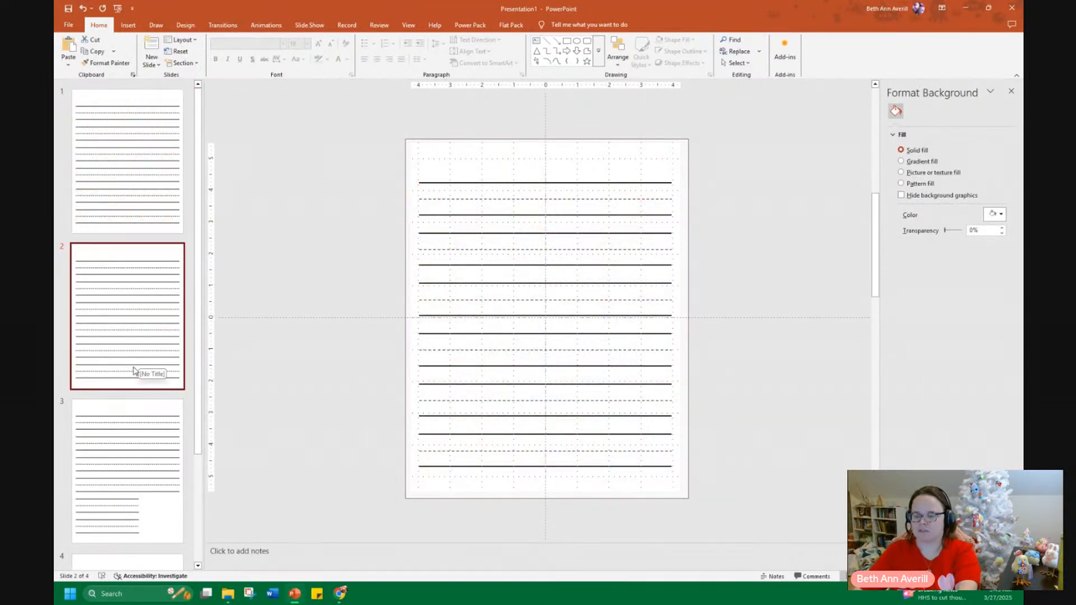
{"action": "key", "text": "Delete"}
{"action": "left_click", "coordinate": [864, 576]}
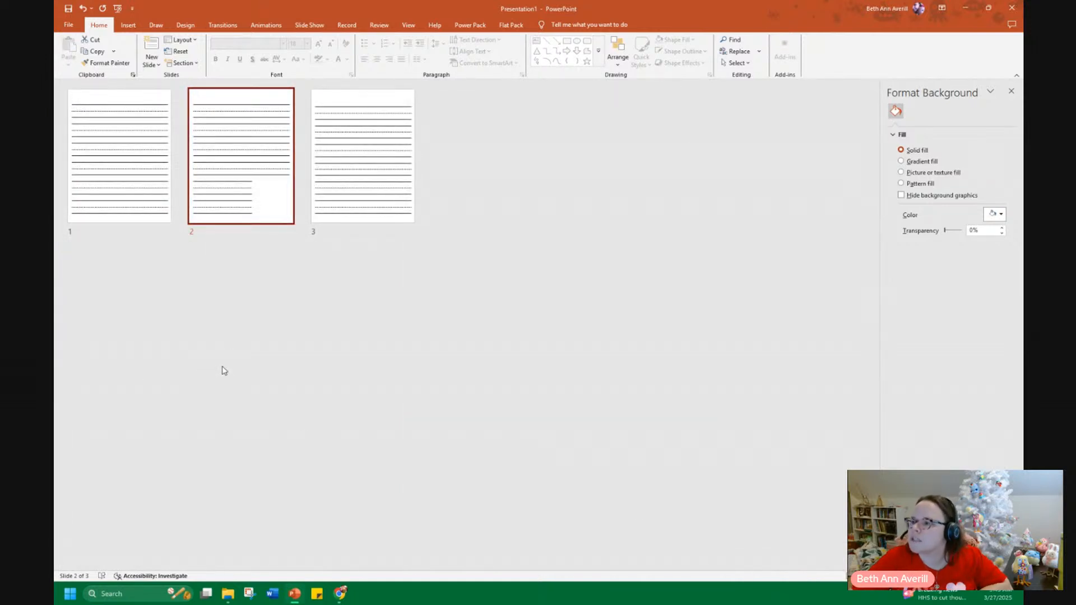
Delete slide 3, the last full-page lined slide, leaving the full-page template and the one with the blank corner.
{"action": "left_click", "coordinate": [357, 167]}
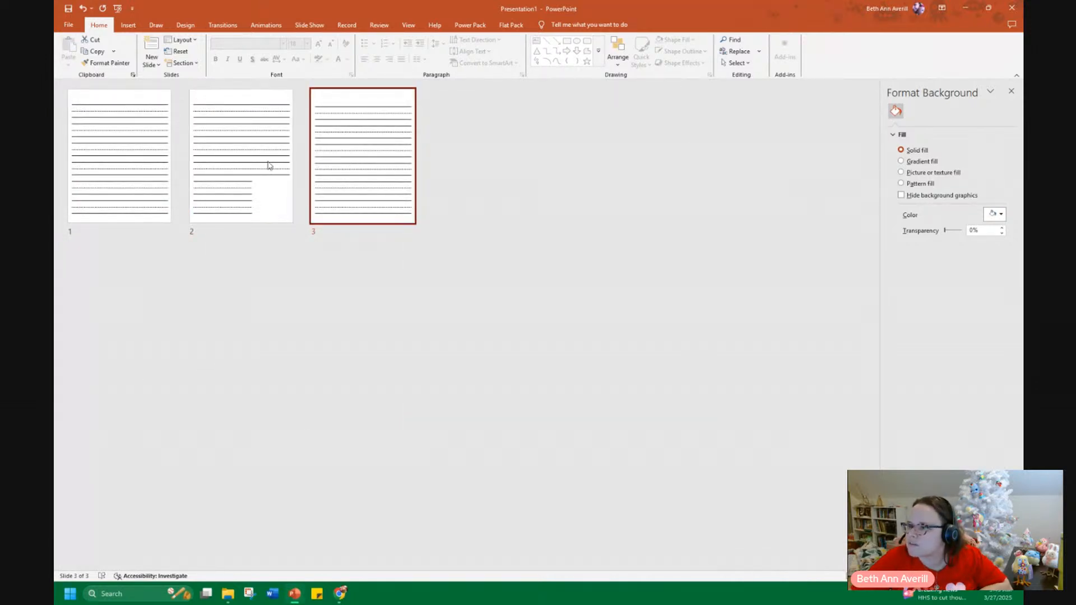
{"action": "key", "text": "Delete"}
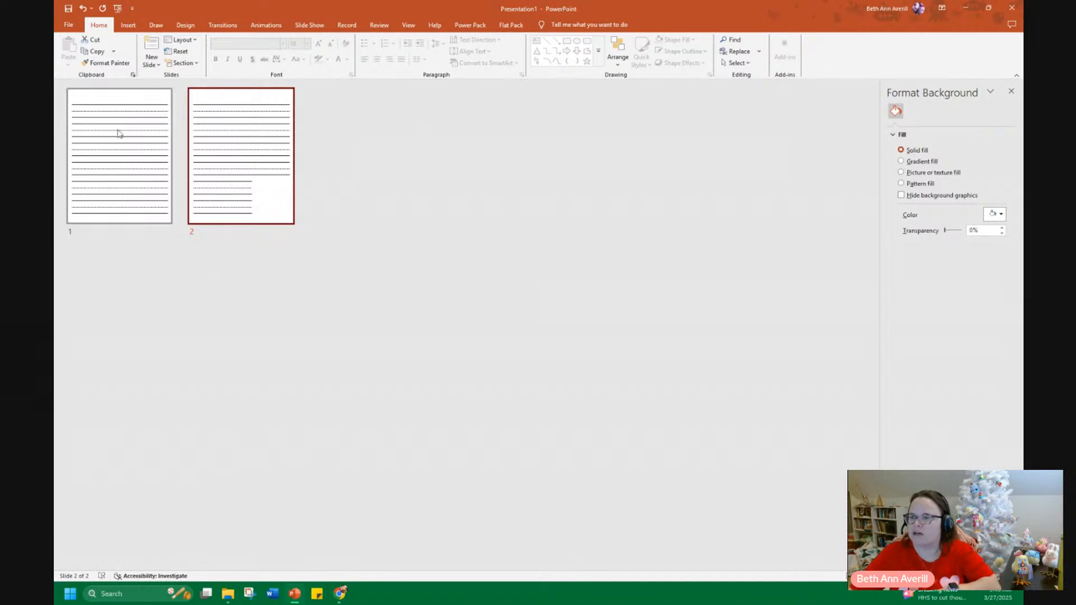
Start saving the presentation as a new file and choose the 2025 folder inside the course Templates folder as its location.
{"action": "left_click", "coordinate": [68, 24]}
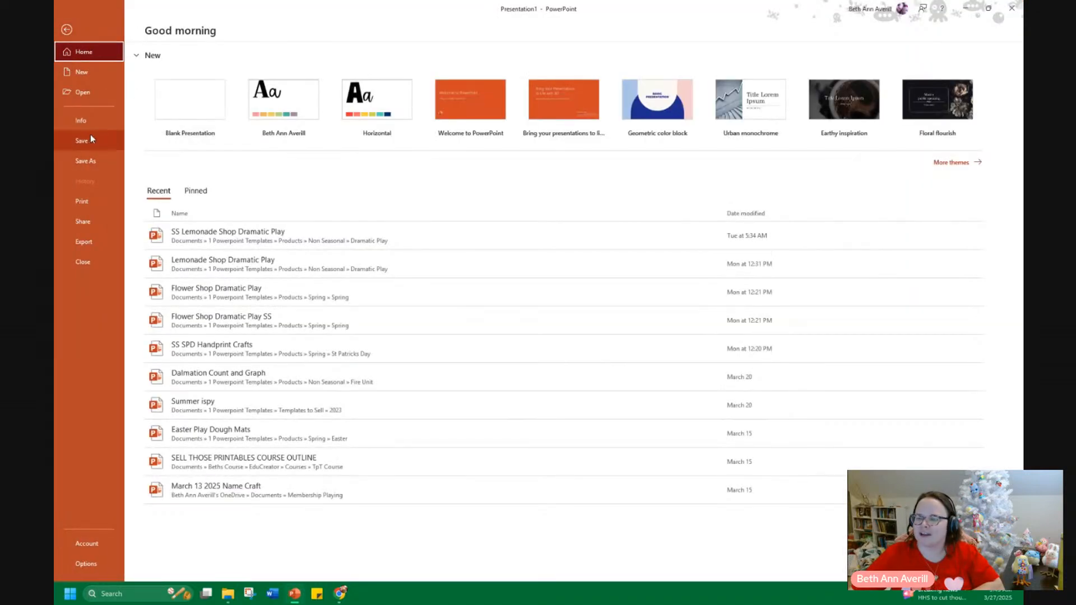
{"action": "left_click", "coordinate": [97, 162]}
{"action": "left_click", "coordinate": [242, 67]}
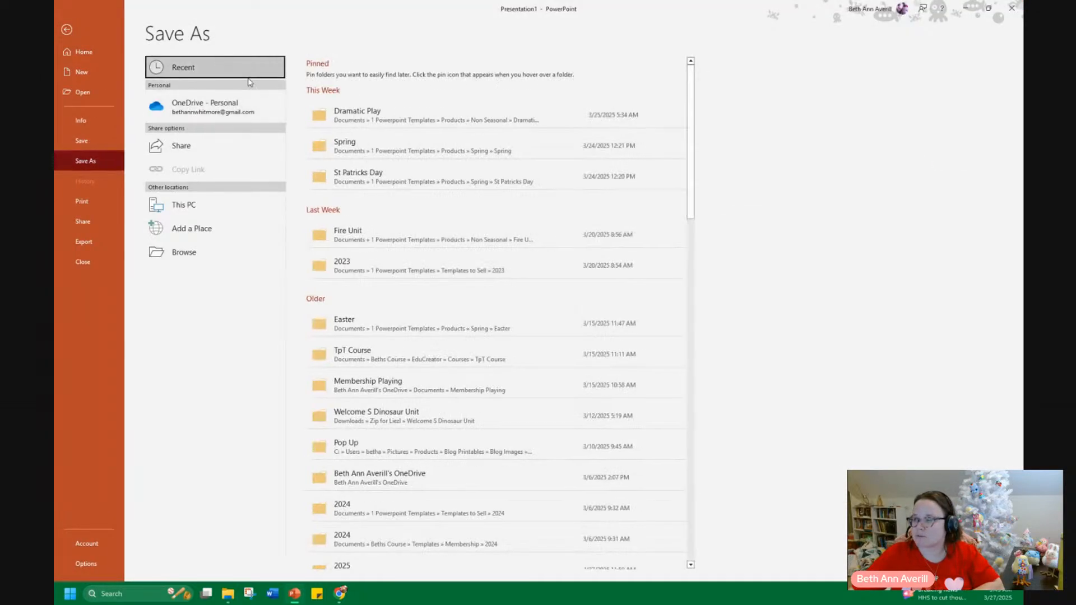
{"action": "left_click", "coordinate": [339, 266]}
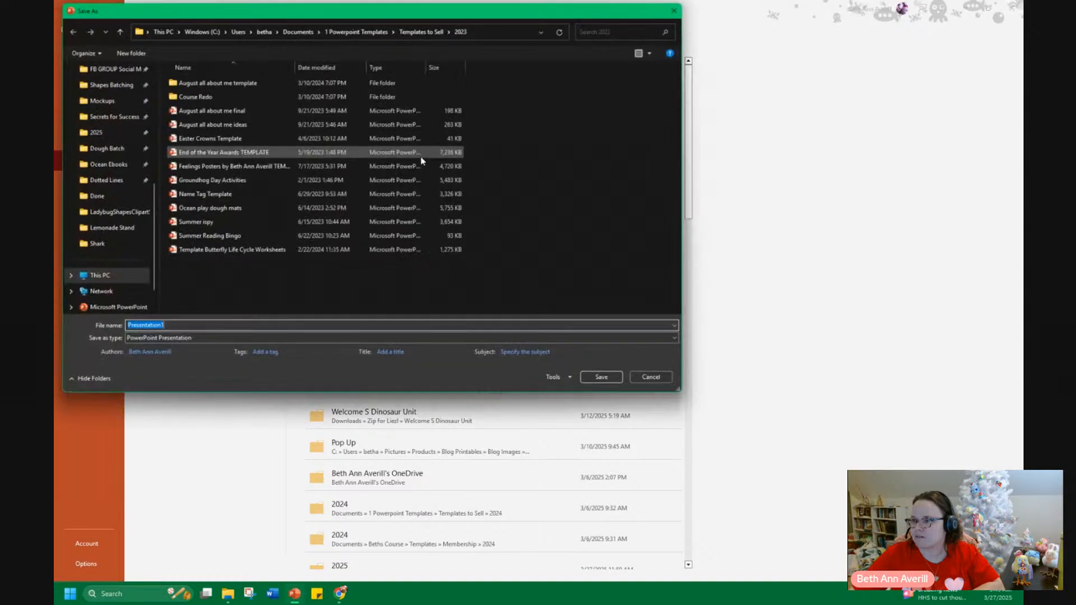
{"action": "left_click", "coordinate": [423, 29]}
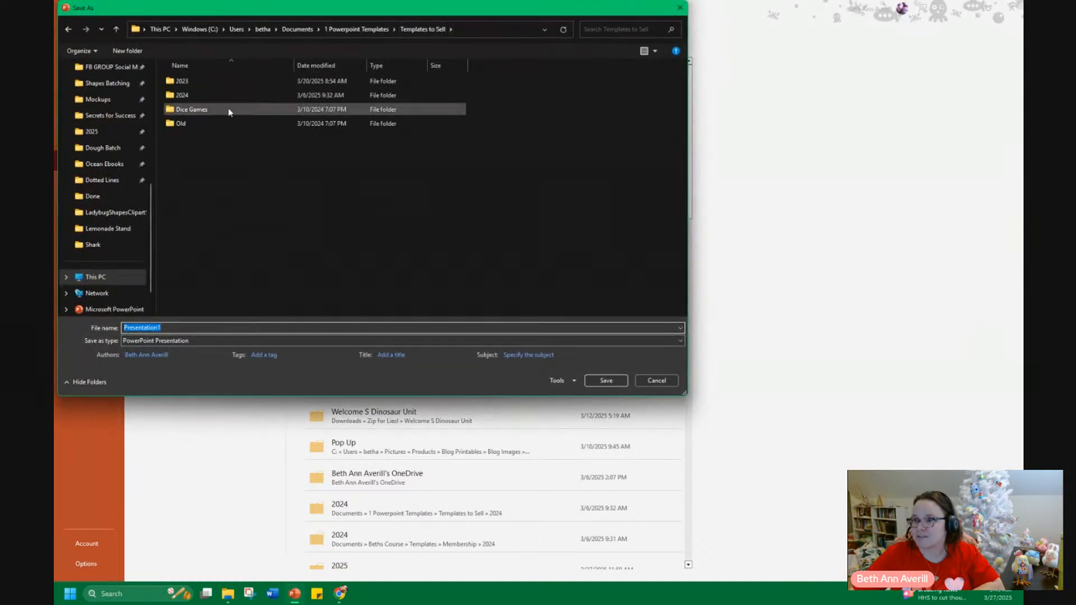
{"action": "left_click", "coordinate": [357, 29]}
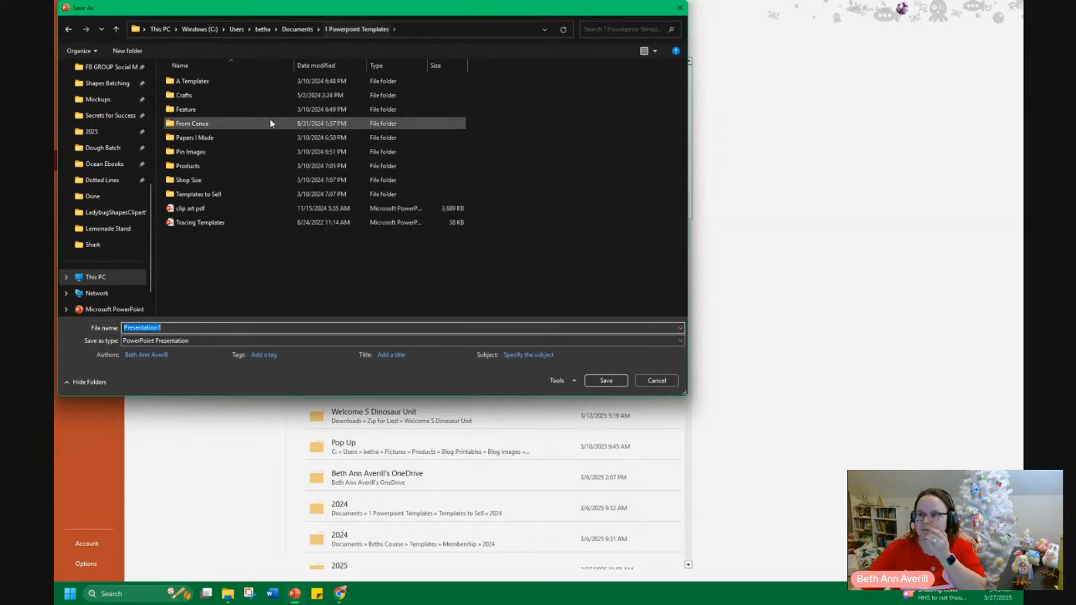
{"action": "double_click", "coordinate": [214, 195]}
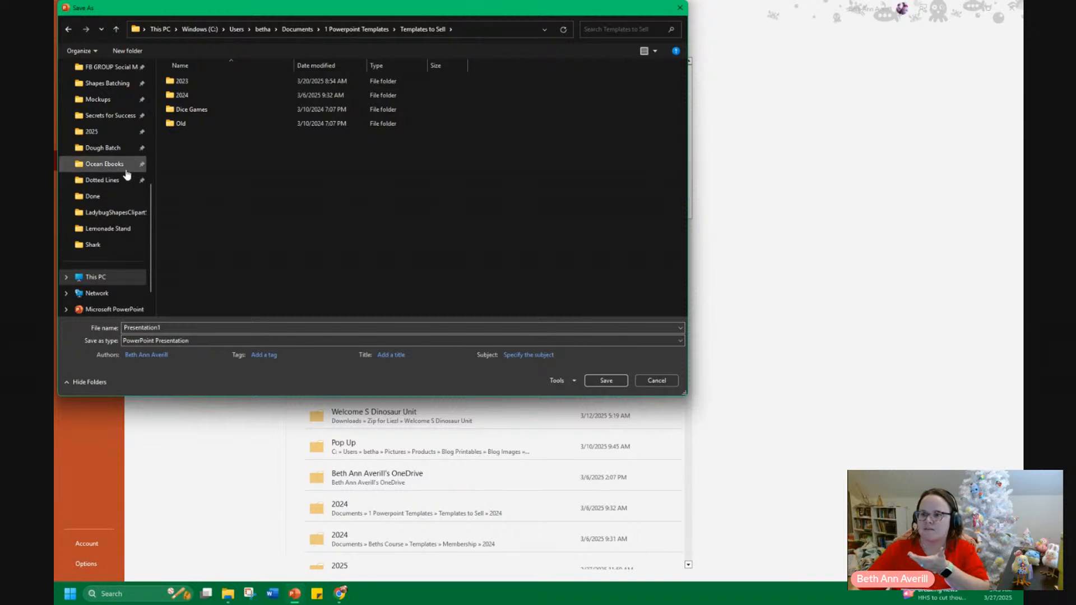
{"action": "left_click", "coordinate": [103, 133]}
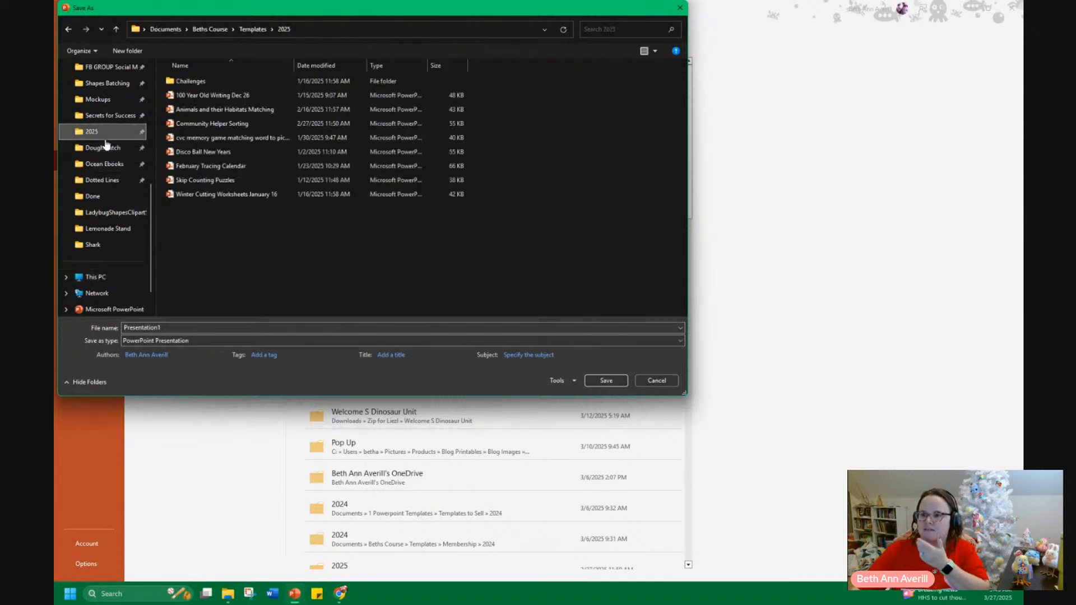
Save the presentation as "Lined Paper March 27" in the 2025 templates folder and close it.
{"action": "left_click", "coordinate": [178, 331]}
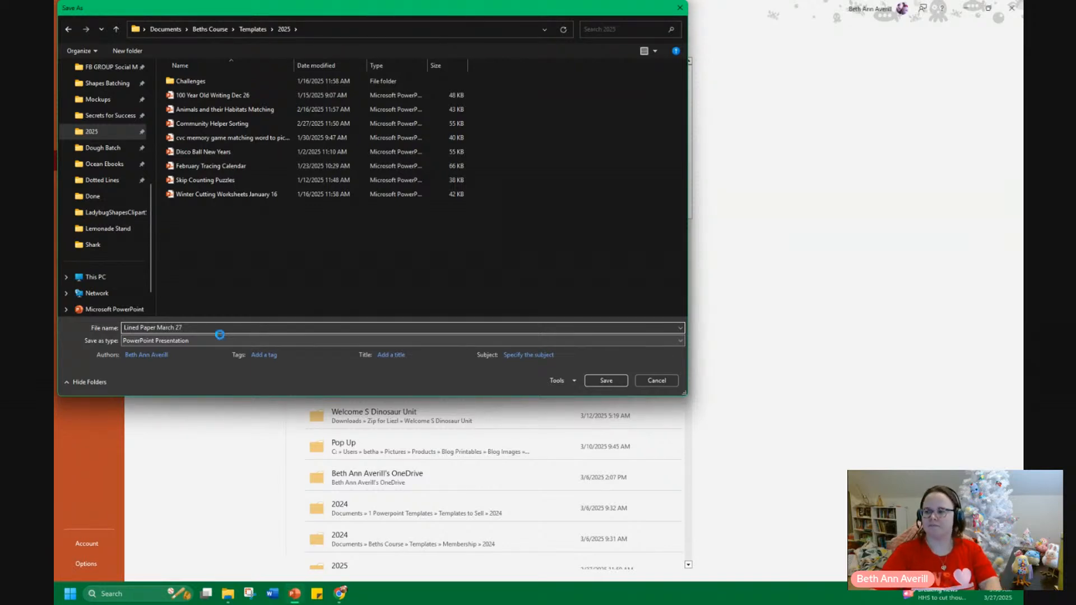
{"action": "key", "text": "Return"}
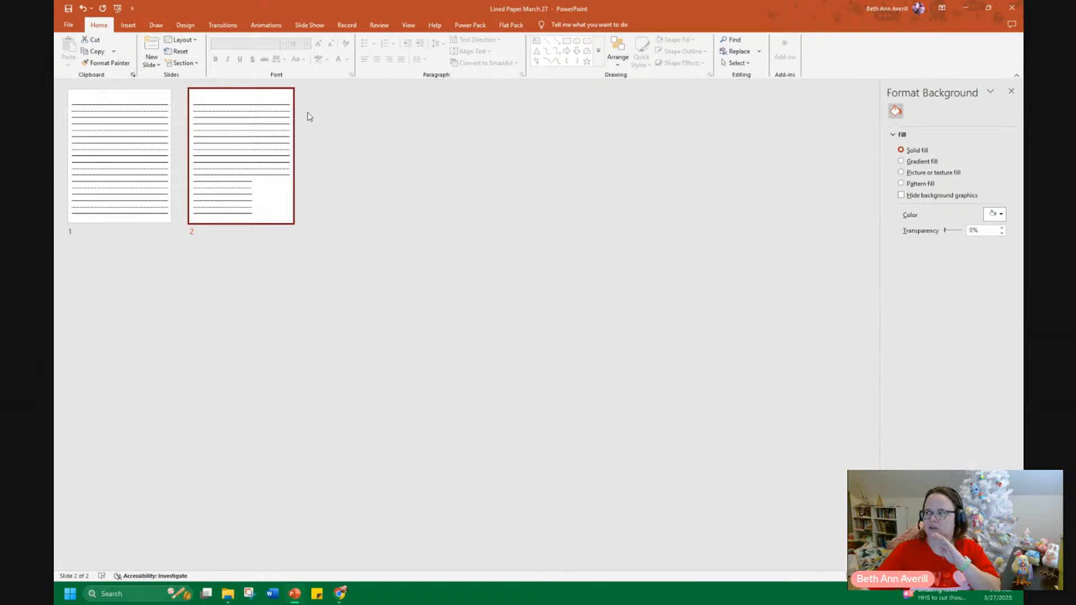
{"action": "left_click", "coordinate": [1016, 8]}
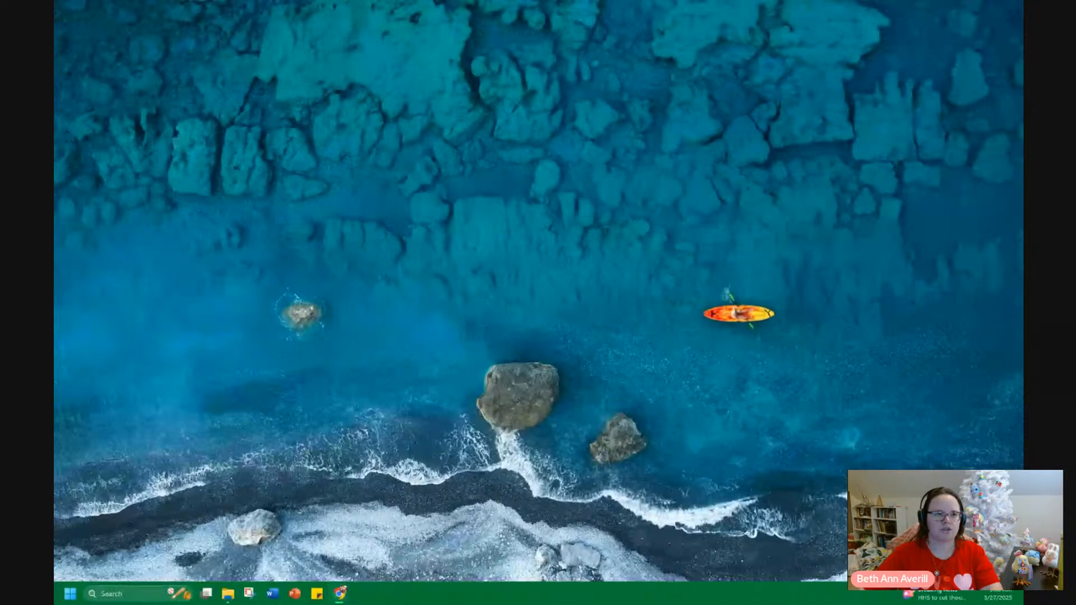
Bring up the TPT browser window, then open the Spring folder of Preschool Printables in File Explorer.
{"action": "left_click_drag", "start_coordinate": [54, 190], "coordinate": [255, 2]}
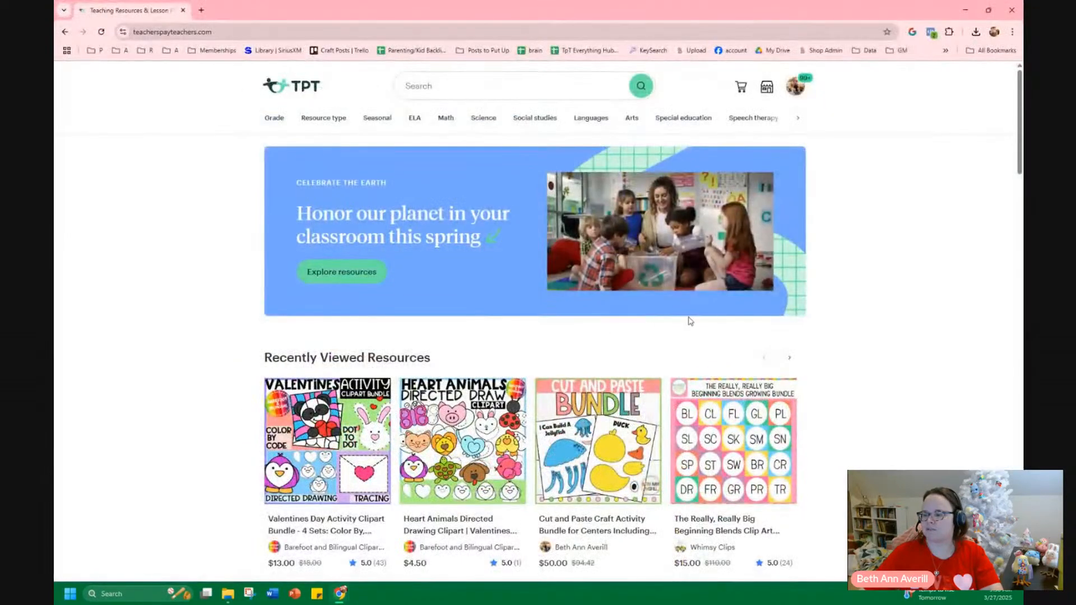
{"action": "left_click", "coordinate": [231, 596]}
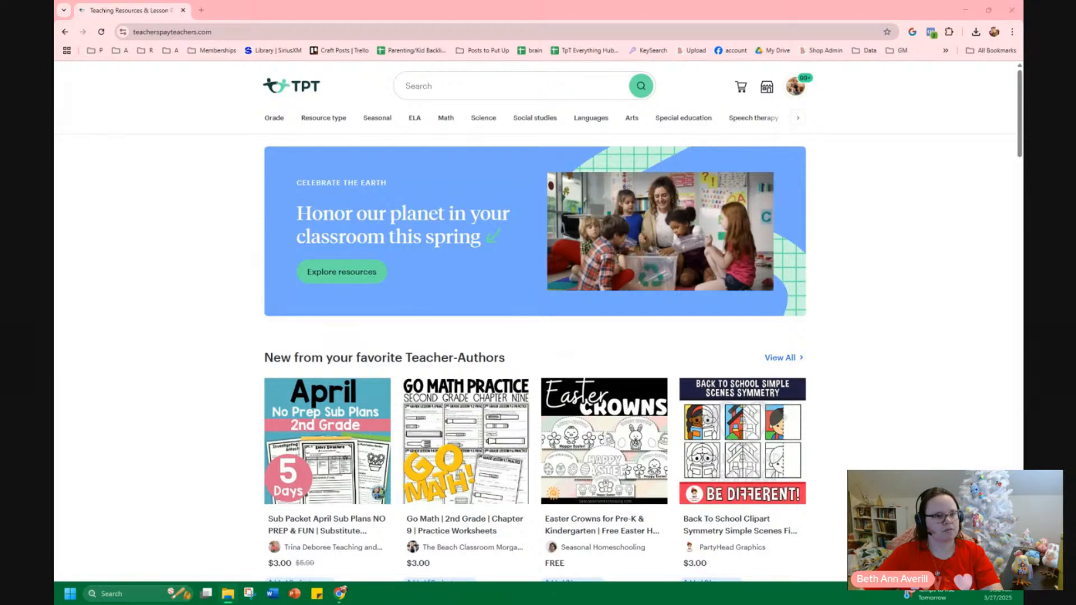
{"action": "left_click_drag", "start_coordinate": [235, 297], "coordinate": [413, 8]}
{"action": "double_click", "coordinate": [300, 93]}
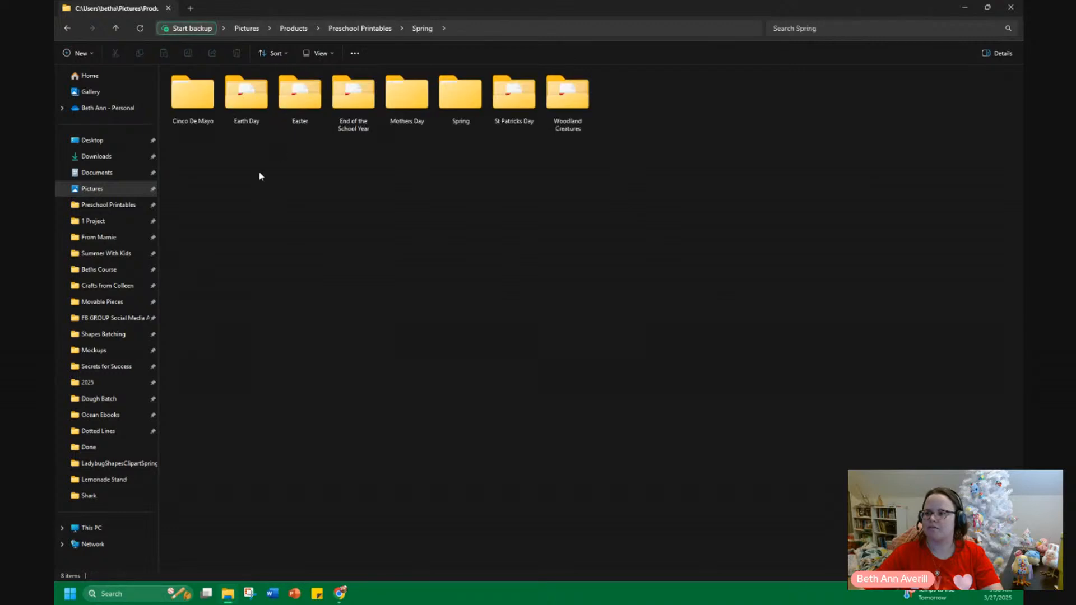
Check the Cinco De Mayo and Earth Day folders, then open the Easter Play Dough Mats folder inside Easter.
{"action": "double_click", "coordinate": [194, 112]}
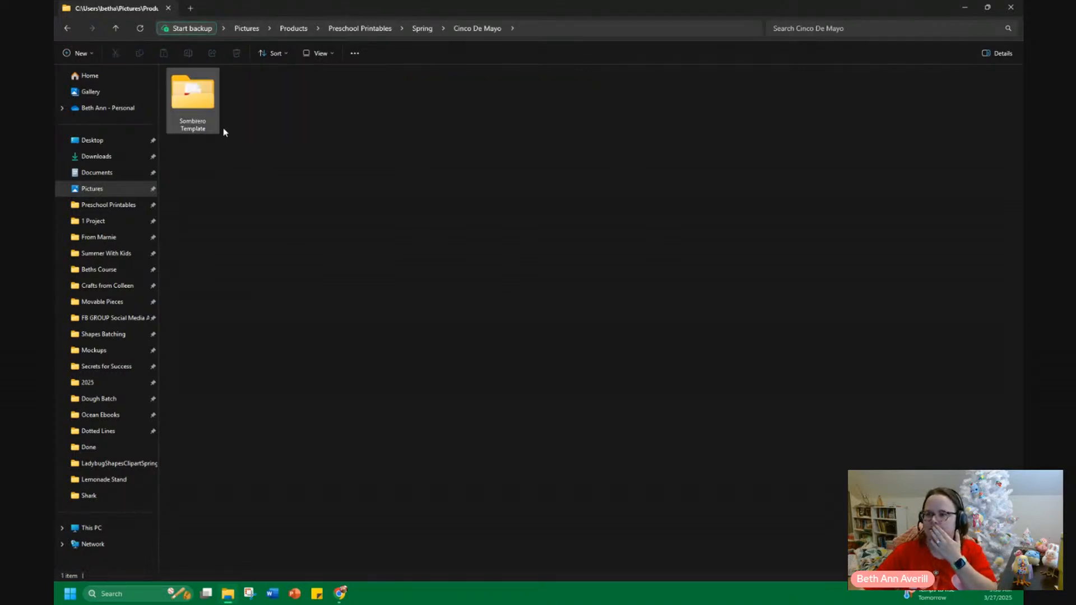
{"action": "left_click", "coordinate": [68, 29]}
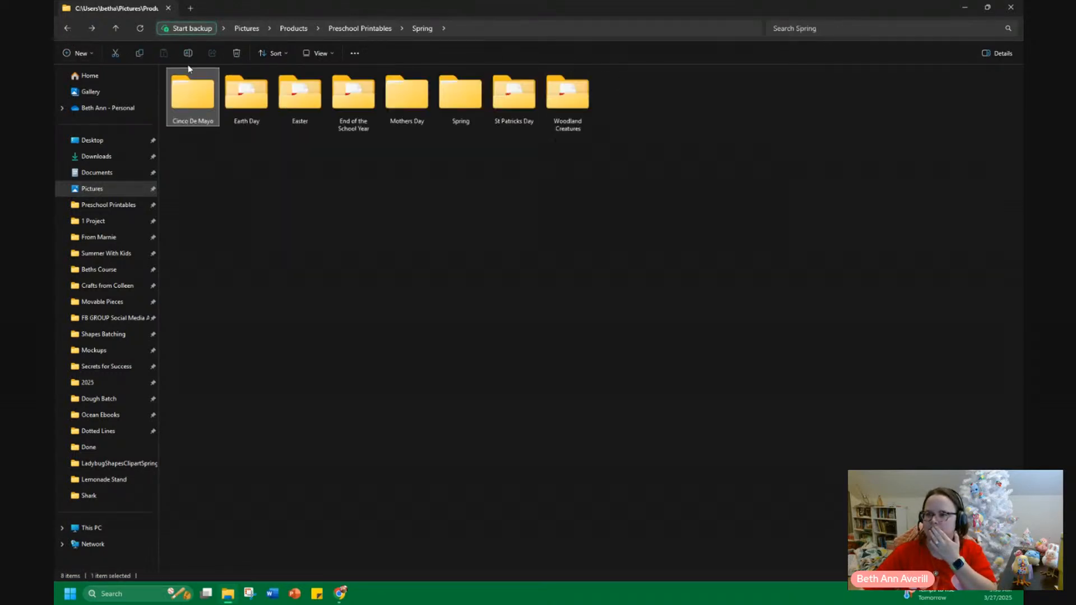
{"action": "double_click", "coordinate": [257, 95]}
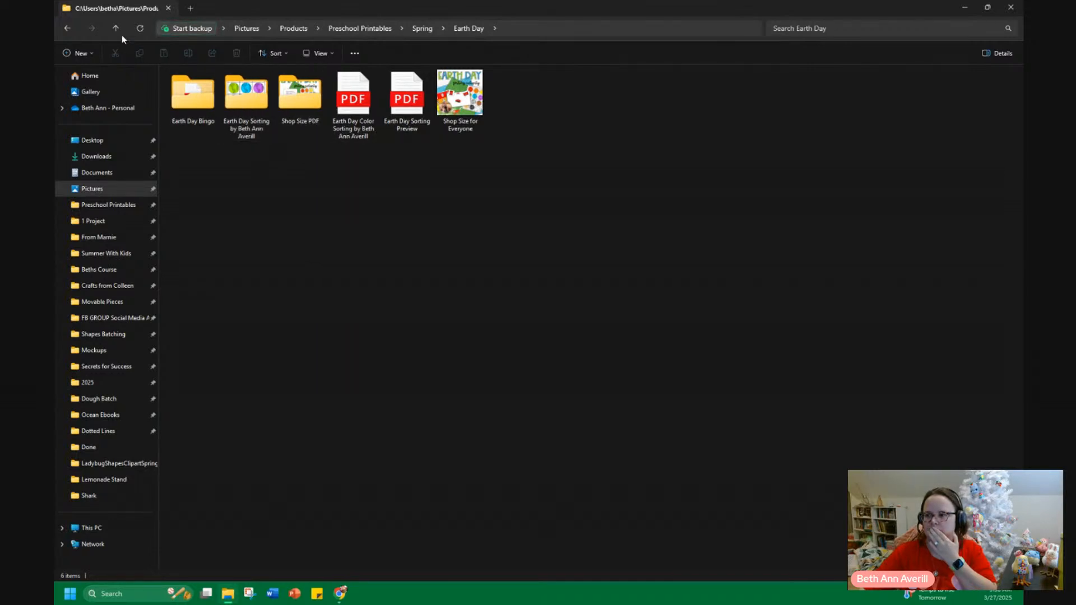
{"action": "left_click", "coordinate": [67, 29]}
{"action": "double_click", "coordinate": [297, 94]}
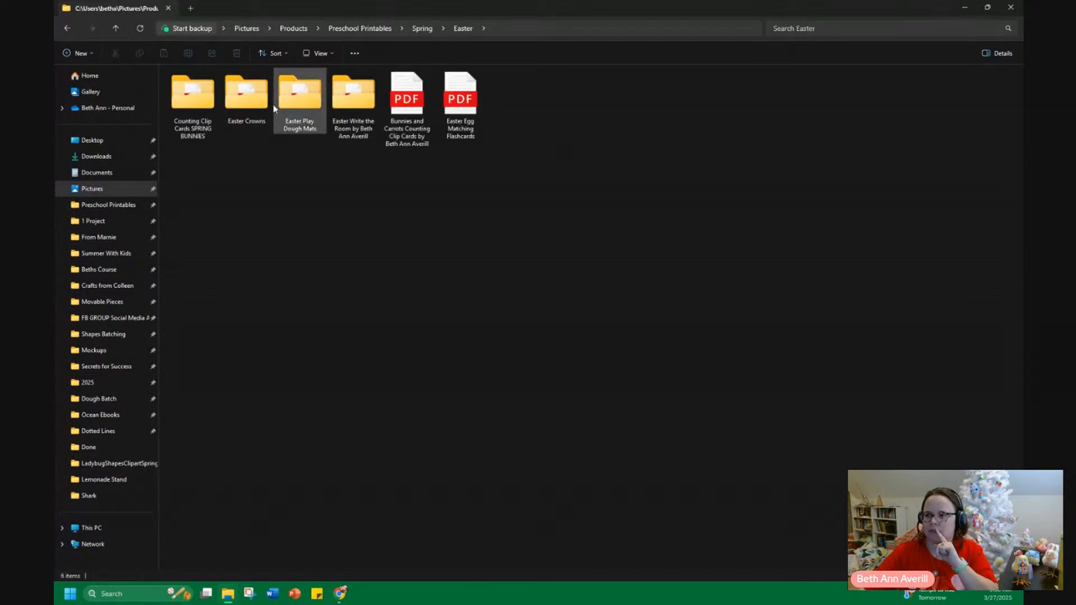
{"action": "double_click", "coordinate": [302, 112]}
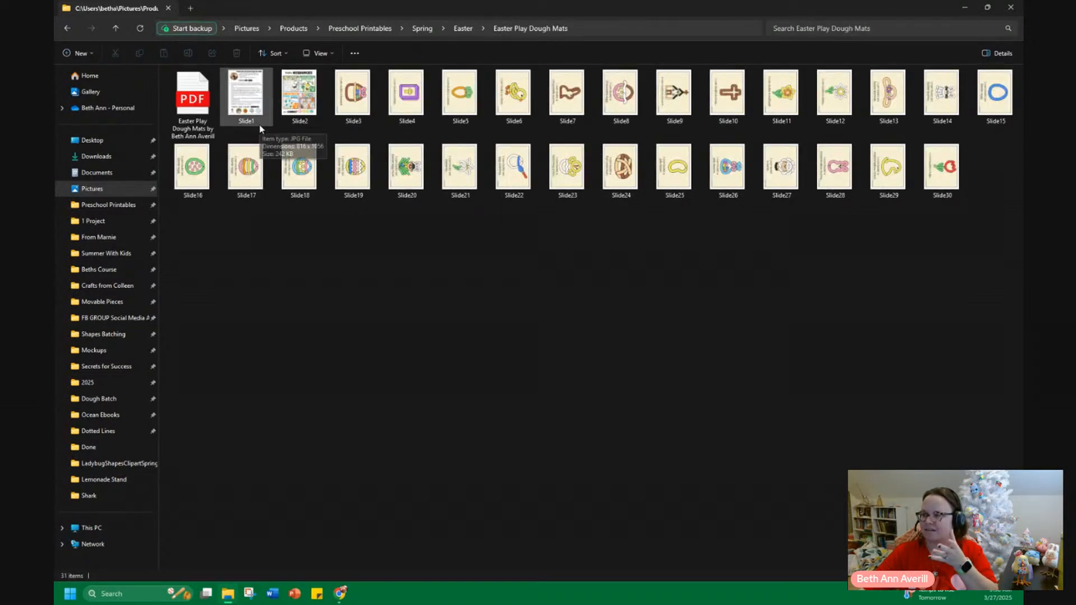
Return to the TPT site, open the seller's product listings and search them for "easter".
{"action": "left_click_drag", "start_coordinate": [614, 10], "coordinate": [54, 134]}
{"action": "left_click", "coordinate": [788, 92]}
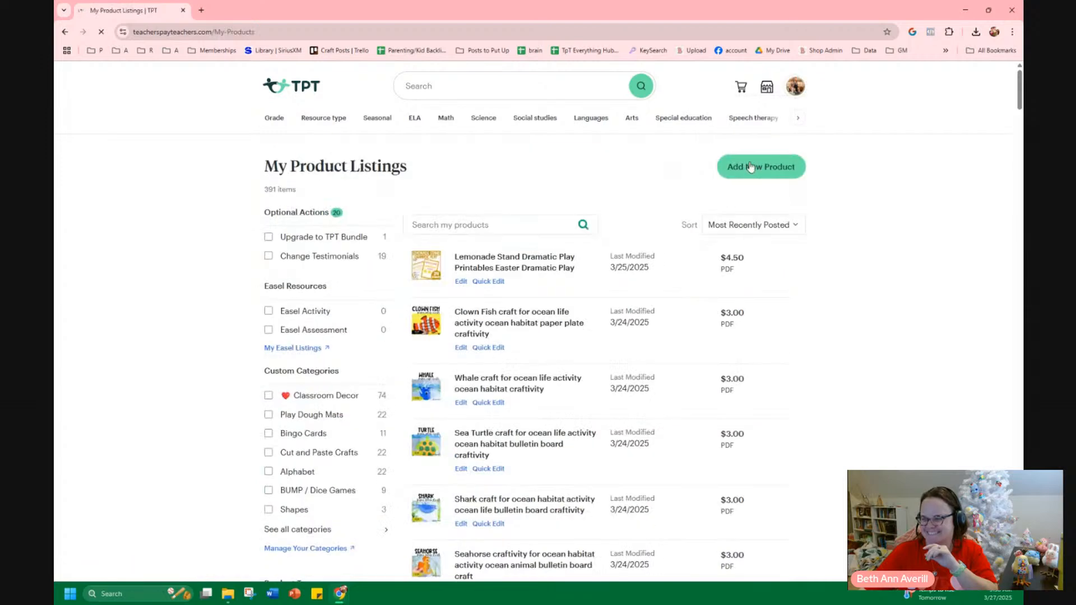
{"action": "left_click", "coordinate": [422, 225]}
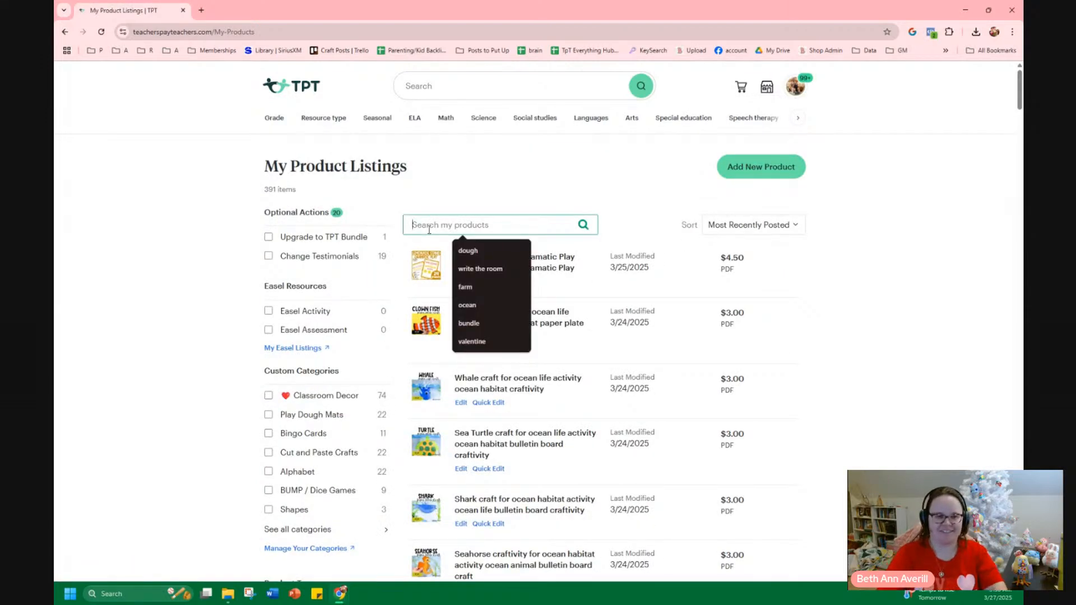
{"action": "type", "text": "easter"}
{"action": "key", "text": "Return"}
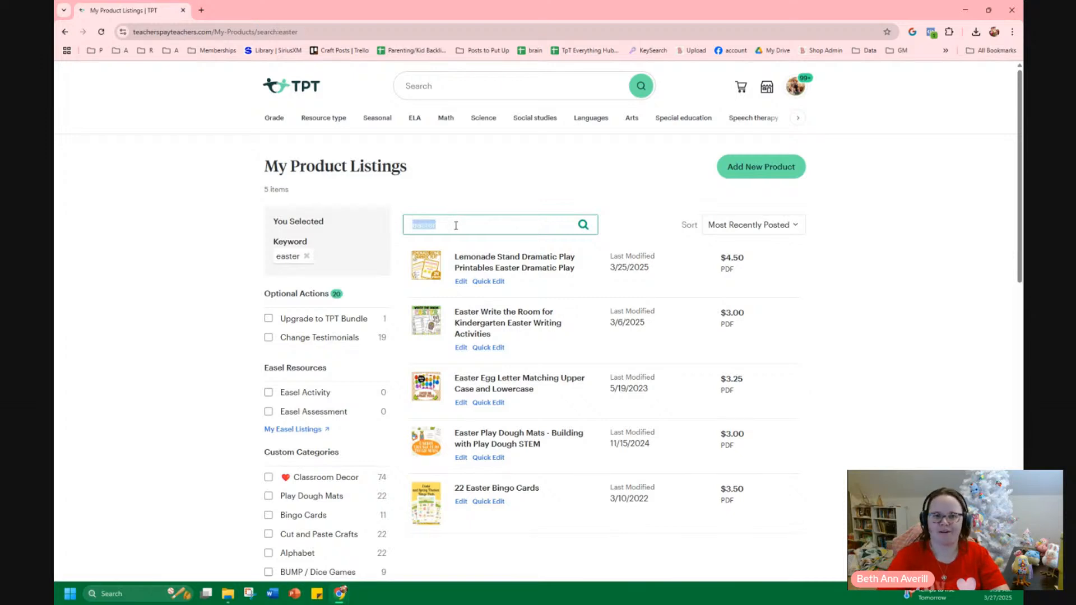
Search the product listings for "play dough" and look through the matching products.
{"action": "type", "text": "play dough"}
{"action": "key", "text": "Return"}
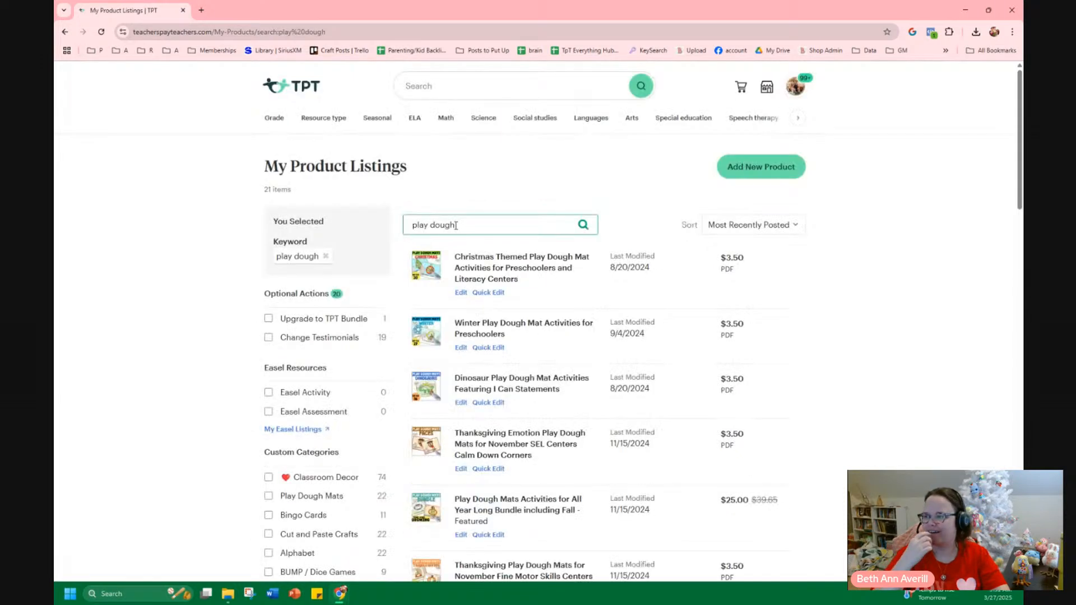
{"action": "scroll", "coordinate": [526, 404], "scroll_direction": "down", "scroll_amount": 6}
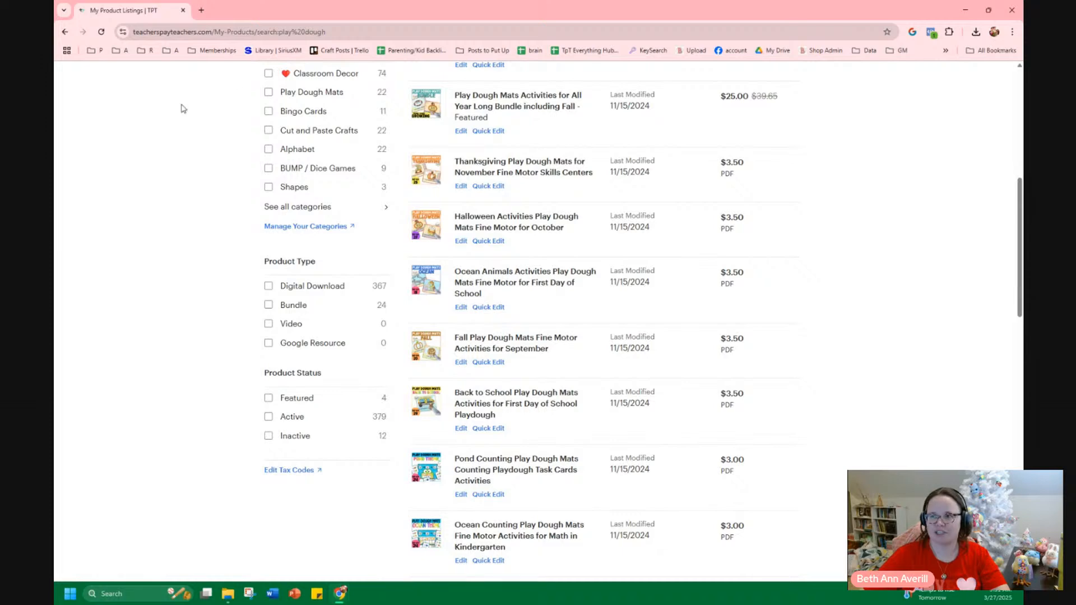
Switch to PowerPoint and open a copy of the pinned "Back to School Play Dough Mats SS" presentation.
{"action": "left_click", "coordinate": [965, 10]}
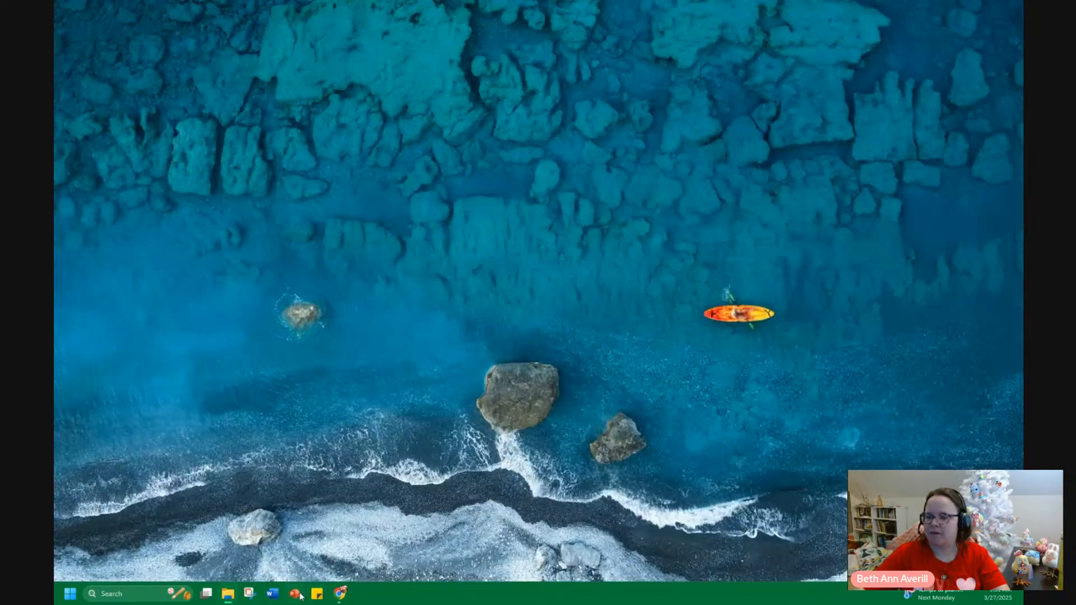
{"action": "left_click", "coordinate": [295, 594]}
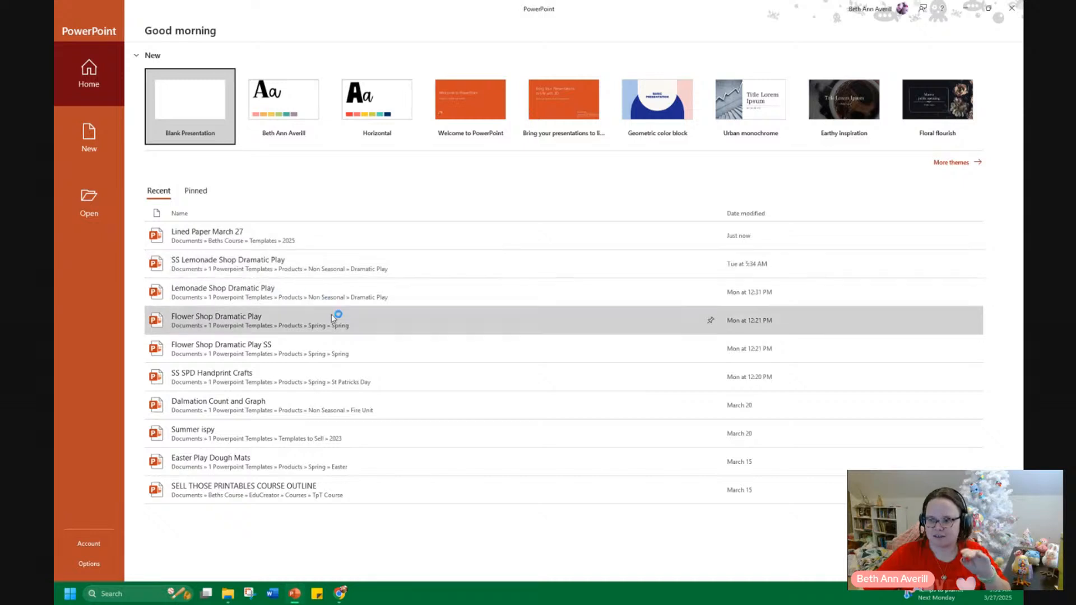
{"action": "left_click", "coordinate": [194, 191]}
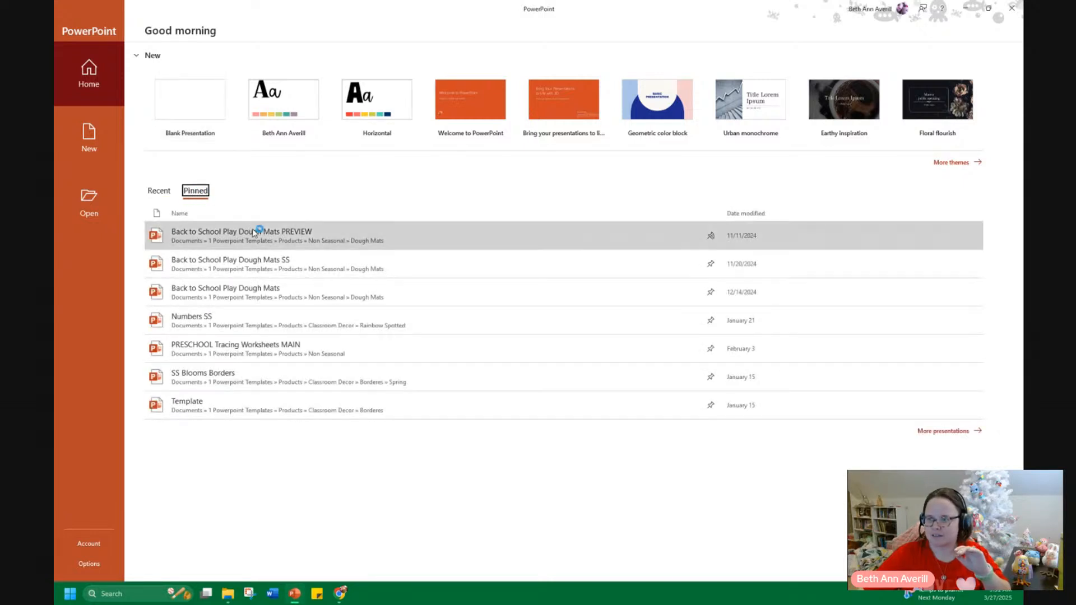
{"action": "right_click", "coordinate": [267, 272]}
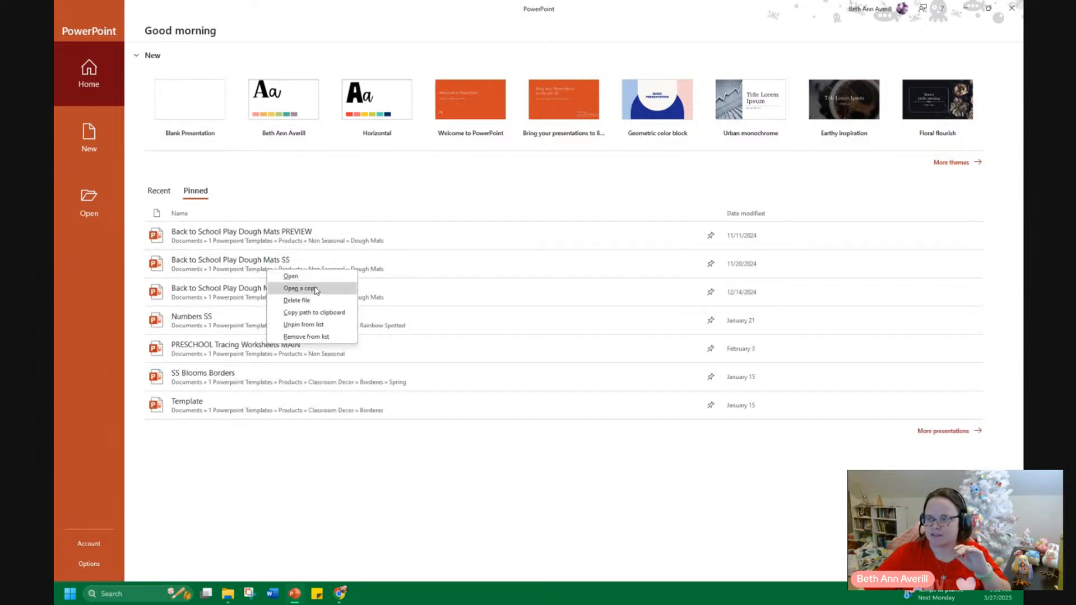
{"action": "left_click", "coordinate": [301, 288]}
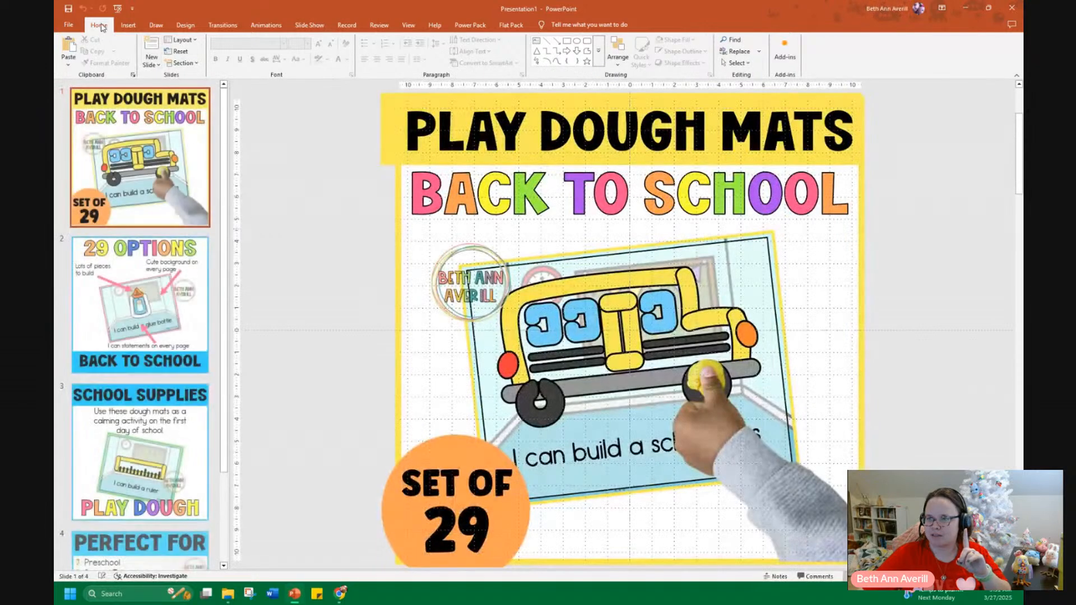
Open a copy of the pinned "Back to School Play Dough Mats PREVIEW" presentation.
{"action": "left_click", "coordinate": [69, 26]}
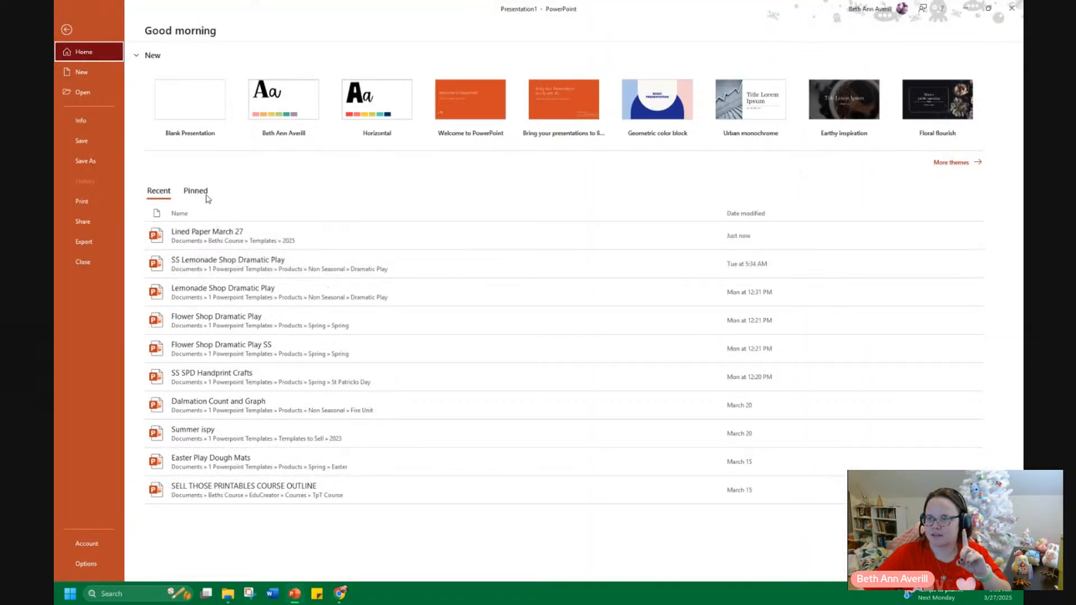
{"action": "left_click", "coordinate": [196, 191]}
{"action": "right_click", "coordinate": [314, 239]}
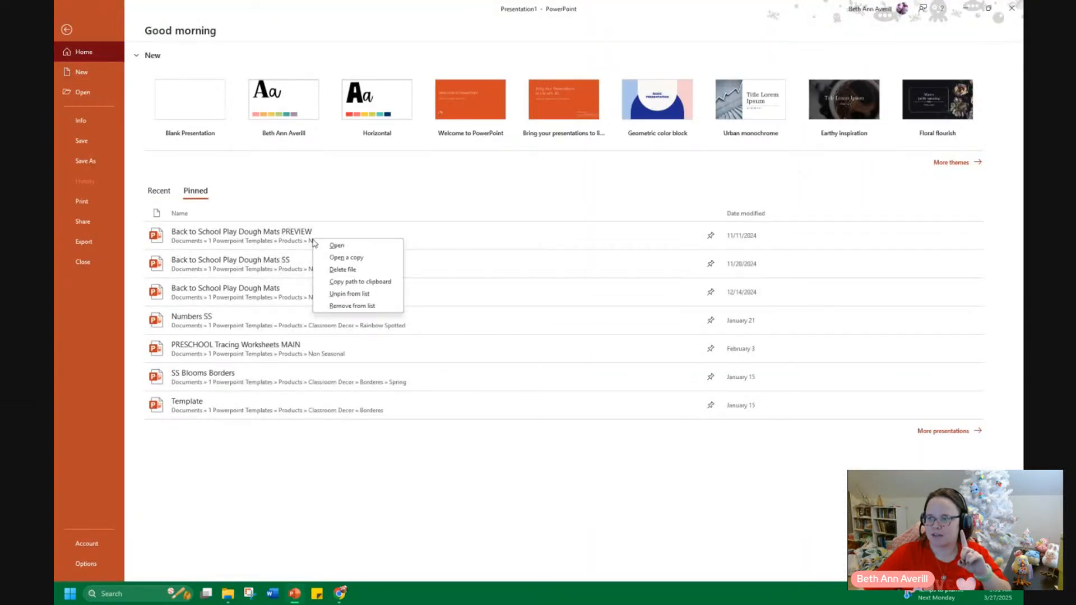
{"action": "left_click", "coordinate": [363, 260]}
Review the pinned and recent presentations and the file options for "Lined Paper March 27", then return to the slides.
{"action": "left_click", "coordinate": [68, 25]}
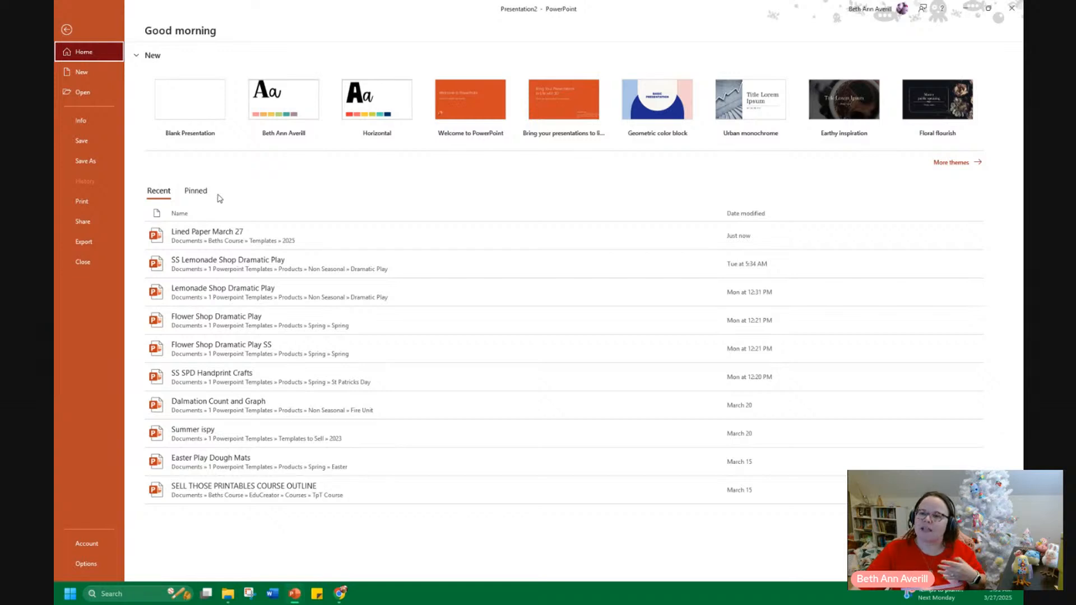
{"action": "left_click", "coordinate": [195, 192]}
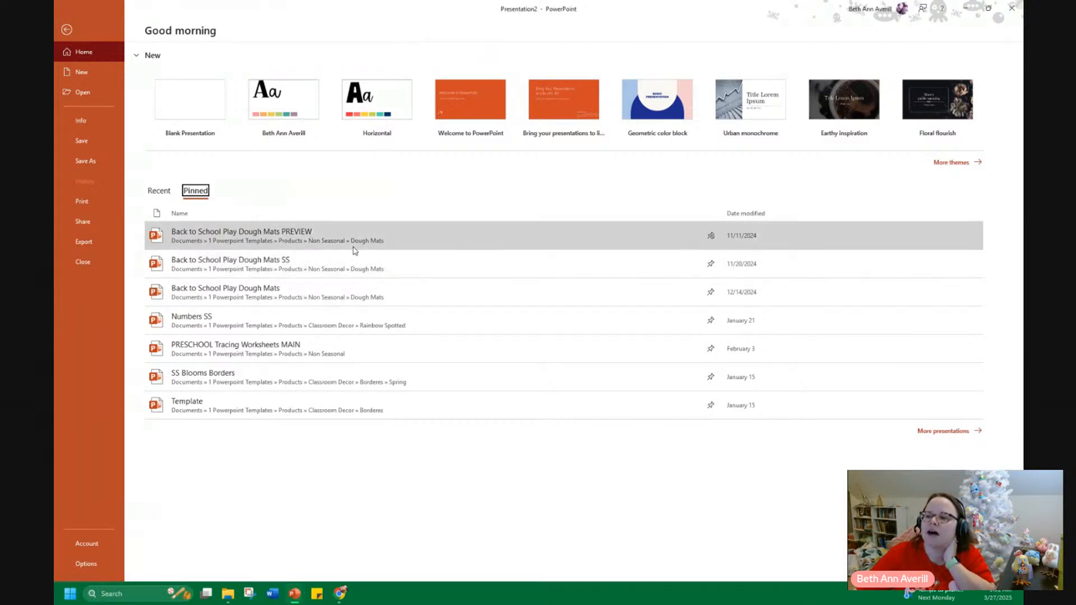
{"action": "left_click", "coordinate": [158, 191]}
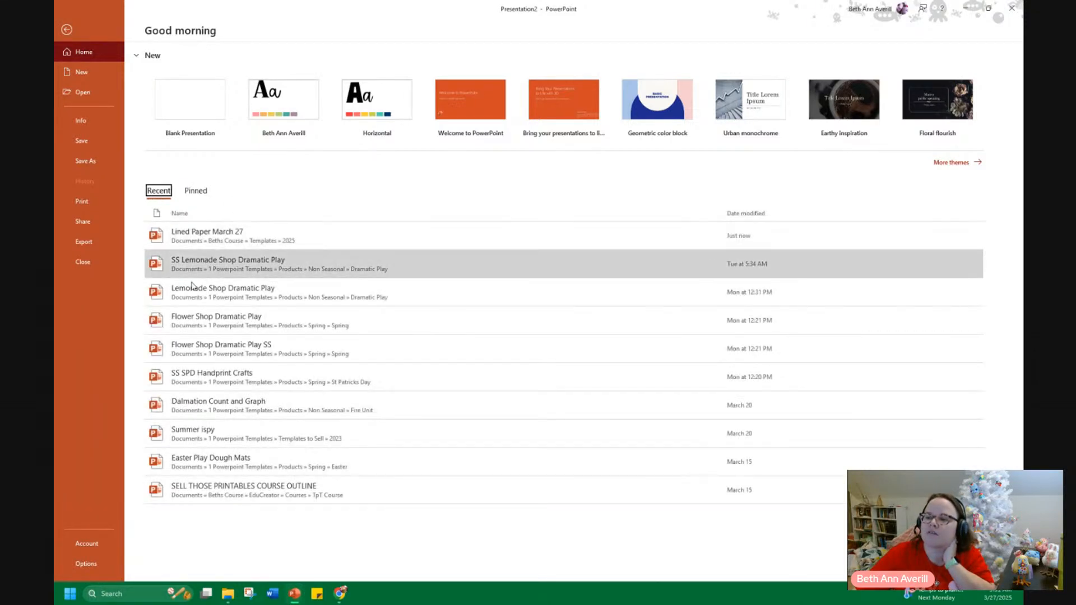
{"action": "right_click", "coordinate": [234, 240]}
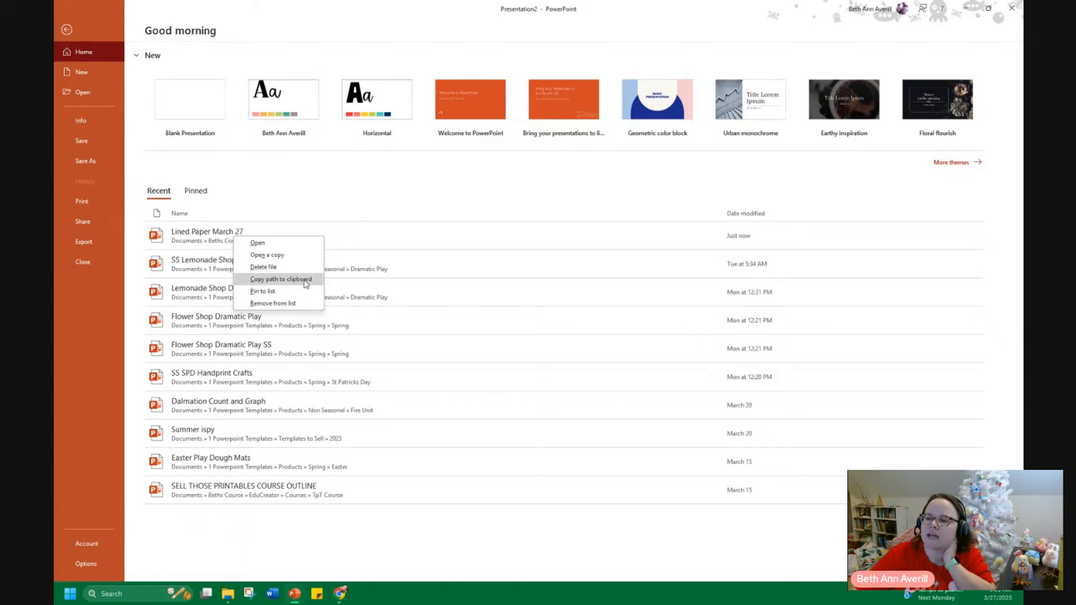
{"action": "left_click", "coordinate": [196, 191]}
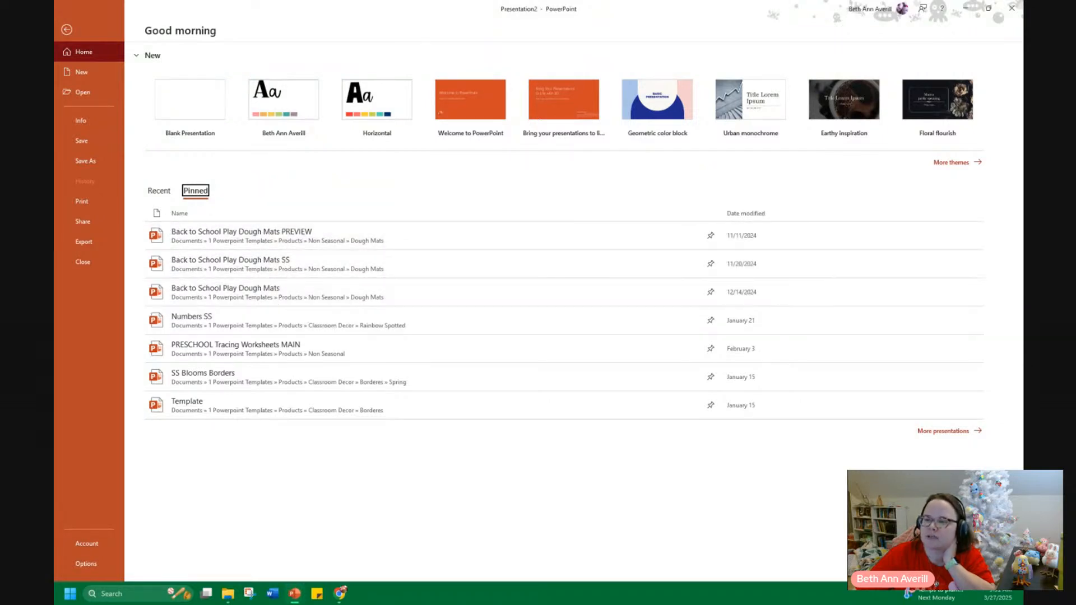
{"action": "left_click", "coordinate": [66, 30]}
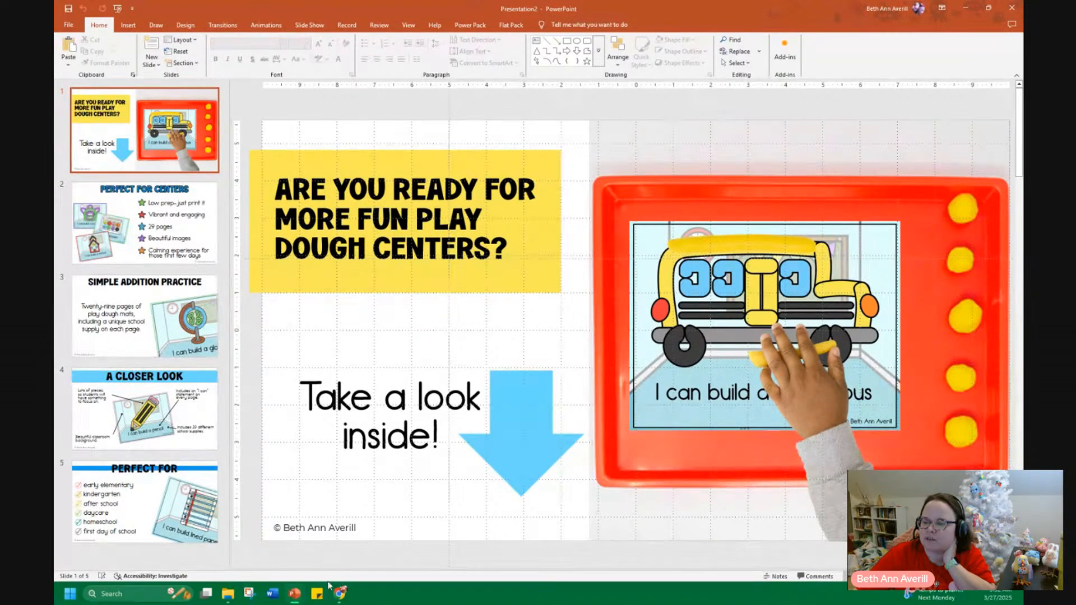
Switch to the copy of "Back to School Play Dough Mats SS" and show its slides.
{"action": "mouse_move", "coordinate": [302, 596]}
{"action": "left_click", "coordinate": [258, 549]}
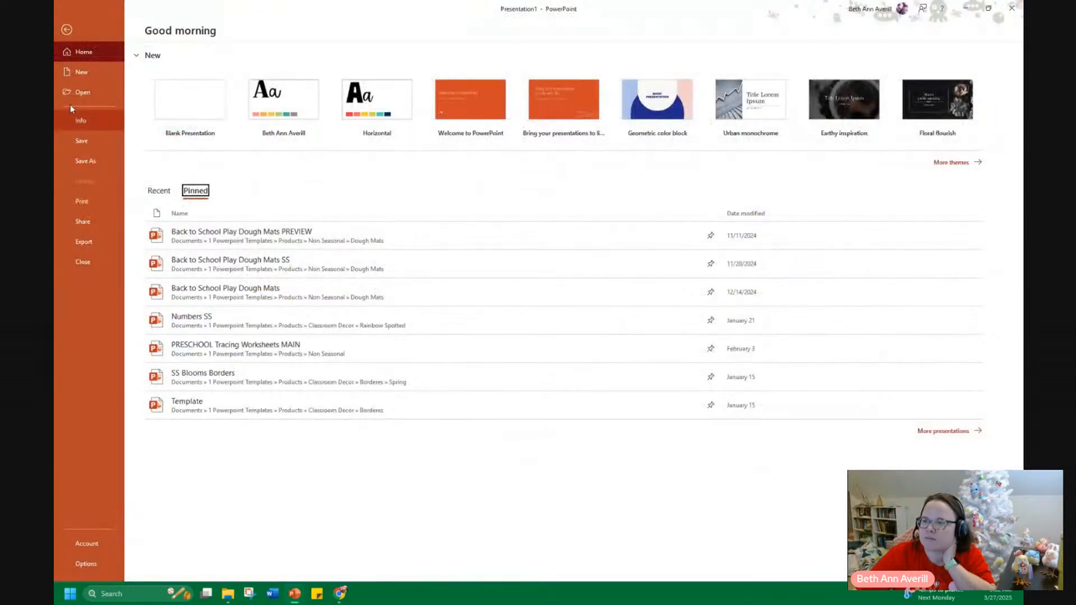
{"action": "left_click", "coordinate": [66, 28]}
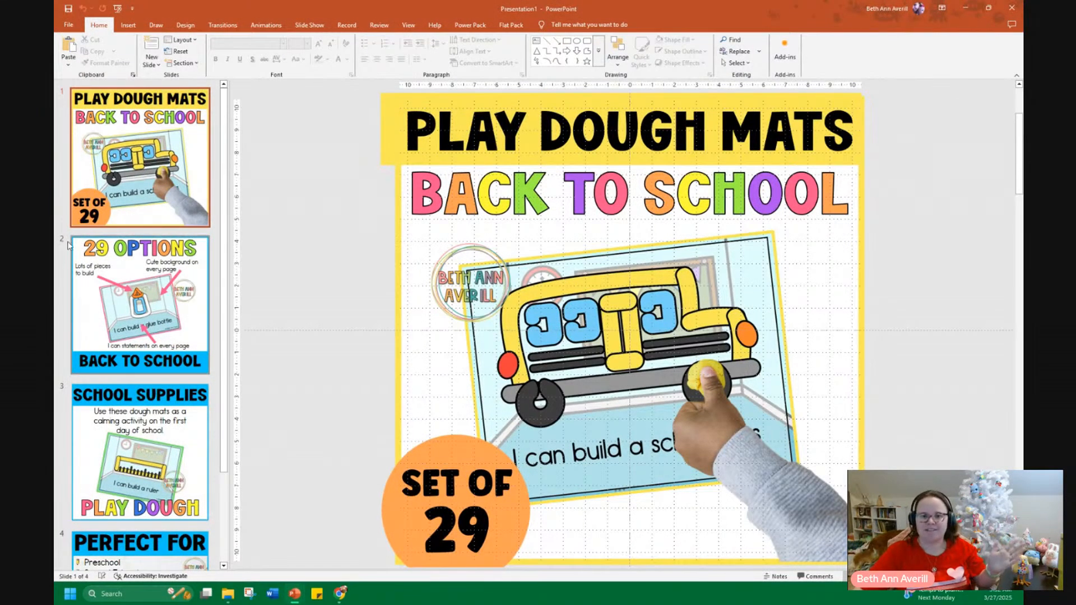
Replace the school bus mat picture on slide 1 with the Easter bunny mat from the Easter Play Dough Mats folder.
{"action": "right_click", "coordinate": [579, 357]}
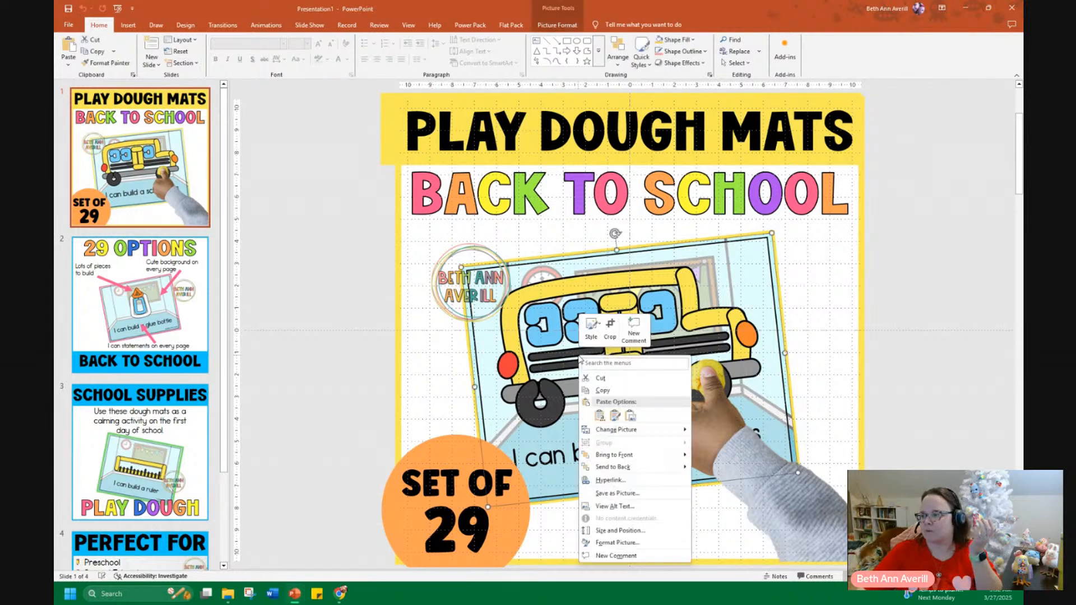
{"action": "mouse_move", "coordinate": [687, 430]}
{"action": "left_click", "coordinate": [723, 430]}
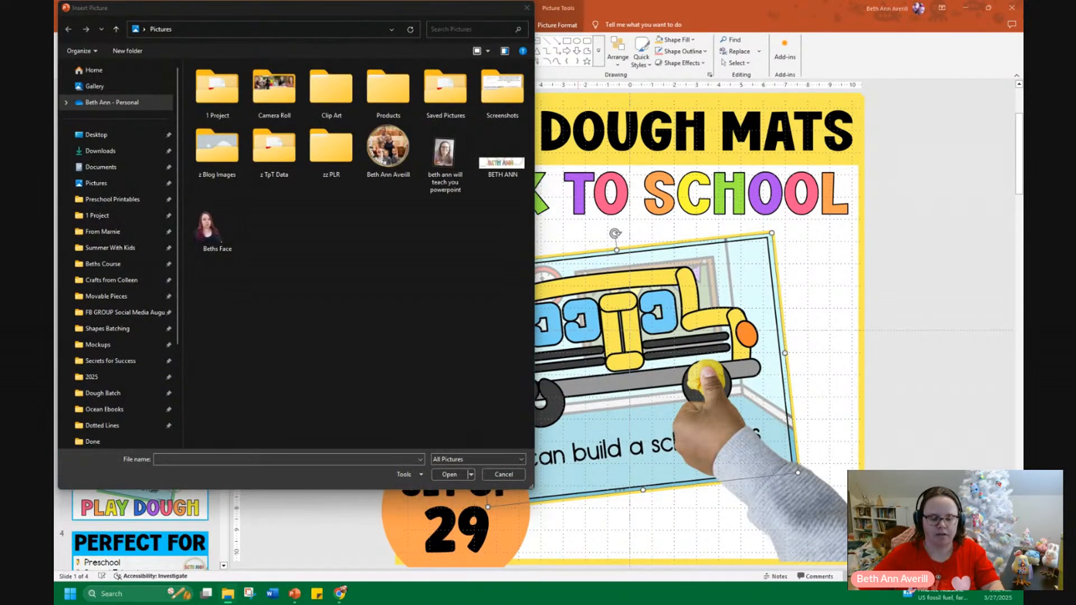
{"action": "left_click", "coordinate": [261, 33]}
{"action": "key", "text": "ctrl+v"}
{"action": "key", "text": "Return"}
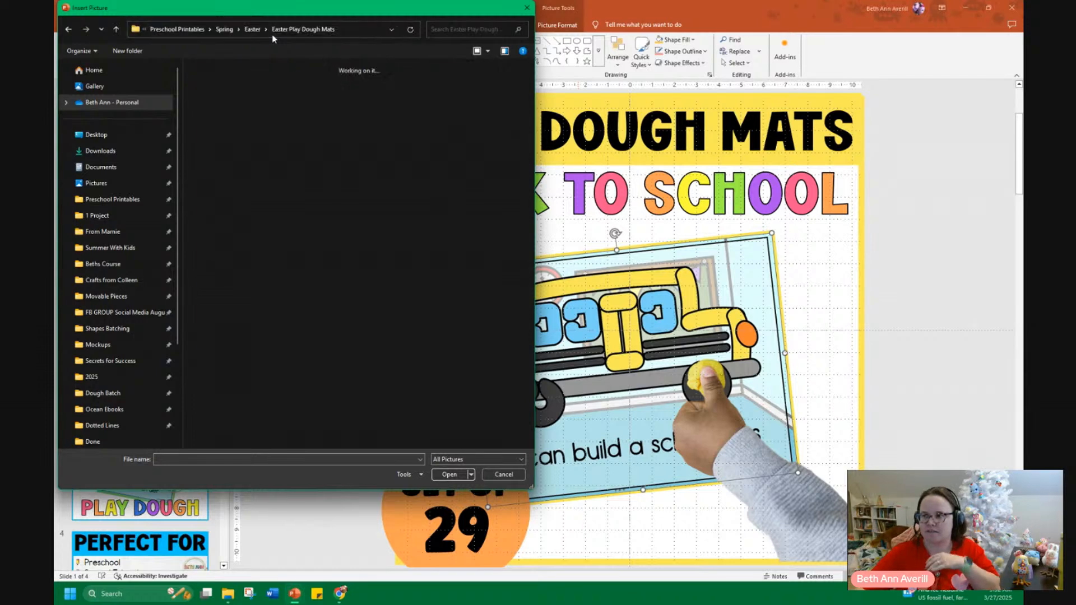
{"action": "double_click", "coordinate": [272, 210]}
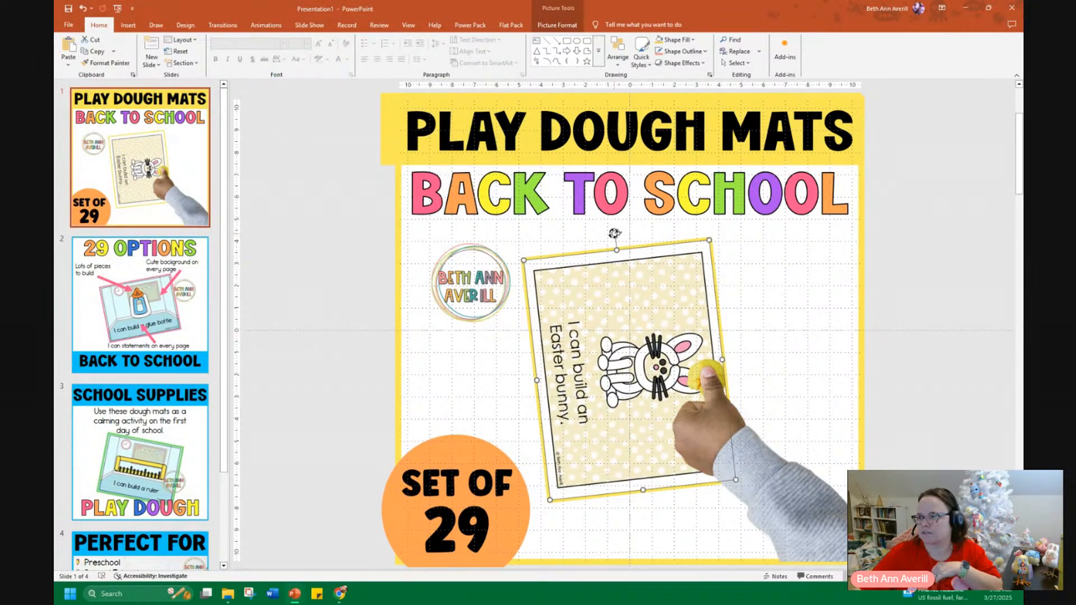
Rotate the Easter bunny mat upright at a slight tilt on slide 1, enlarge it and place it behind the hand.
{"action": "left_click_drag", "start_coordinate": [615, 233], "coordinate": [494, 391]}
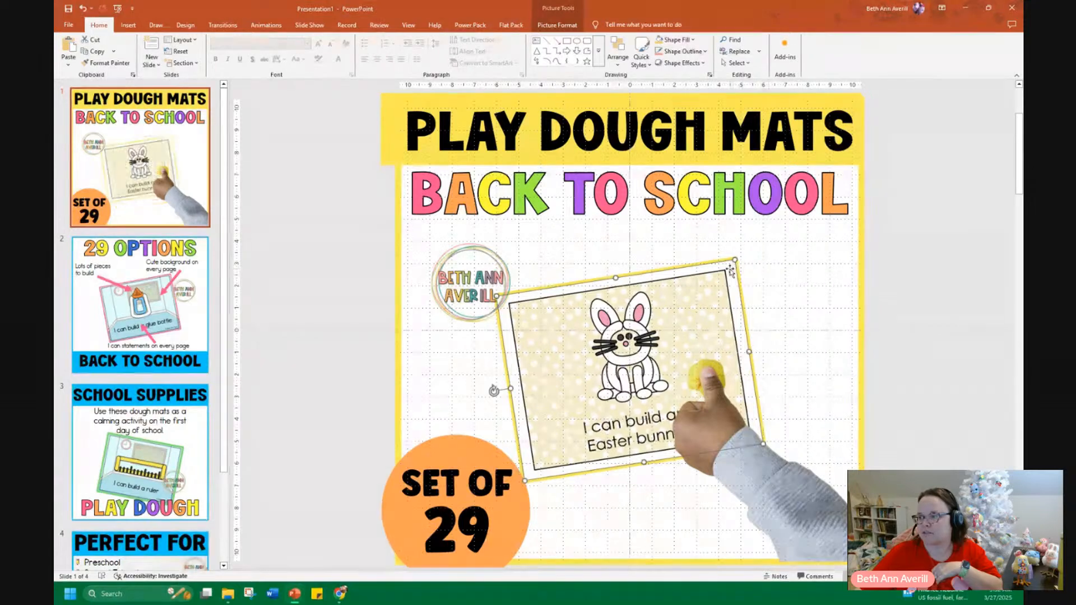
{"action": "left_click_drag", "start_coordinate": [736, 259], "coordinate": [806, 208]}
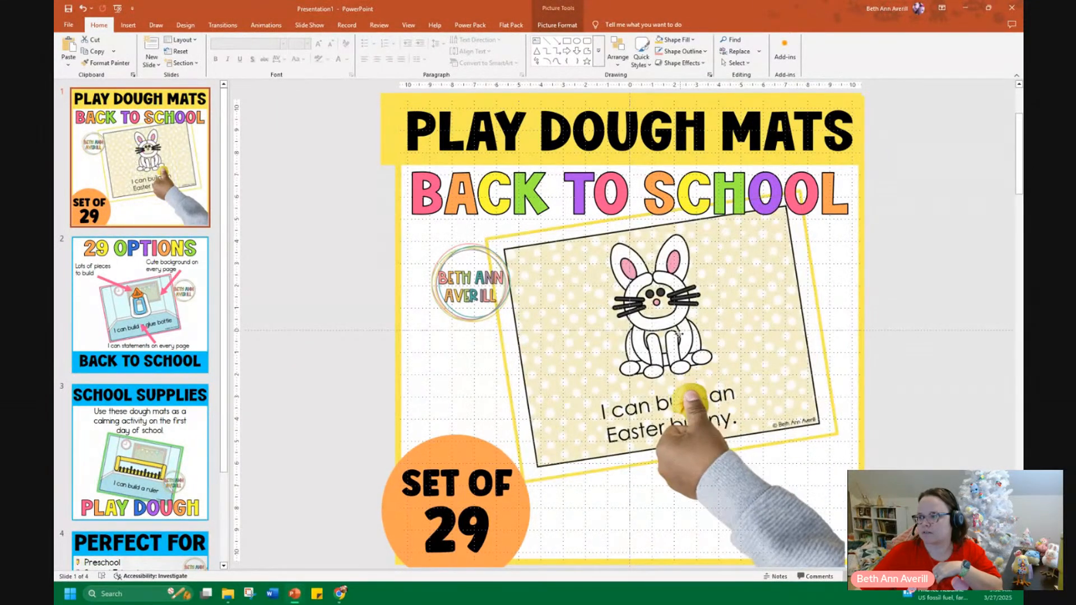
{"action": "key", "text": "ctrl+z"}
{"action": "left_click_drag", "start_coordinate": [593, 319], "coordinate": [554, 335]}
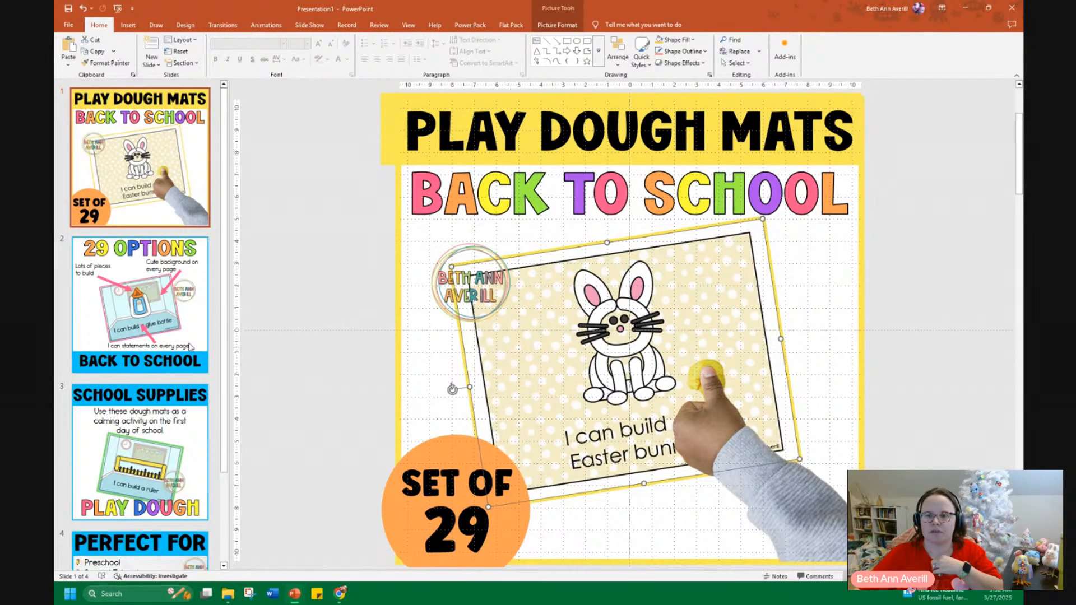
Replace the "BACK TO SCHOOL" subtitle on slide 1 with "EASTER", keeping the multicolored letters.
{"action": "left_click", "coordinate": [597, 198]}
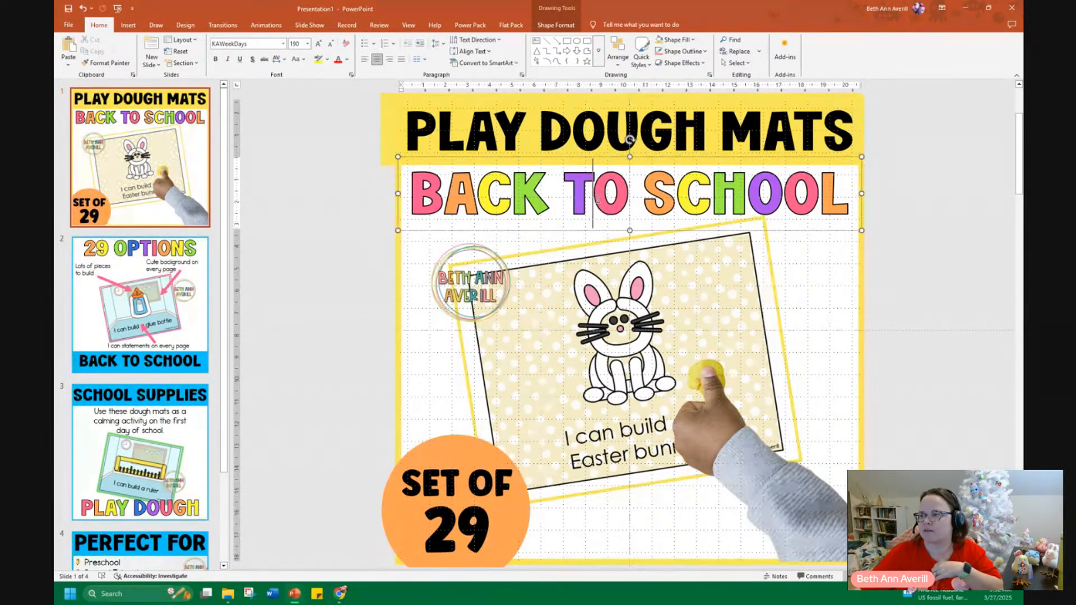
{"action": "left_click_drag", "start_coordinate": [411, 202], "coordinate": [603, 198]}
{"action": "type", "text": "EAST E"}
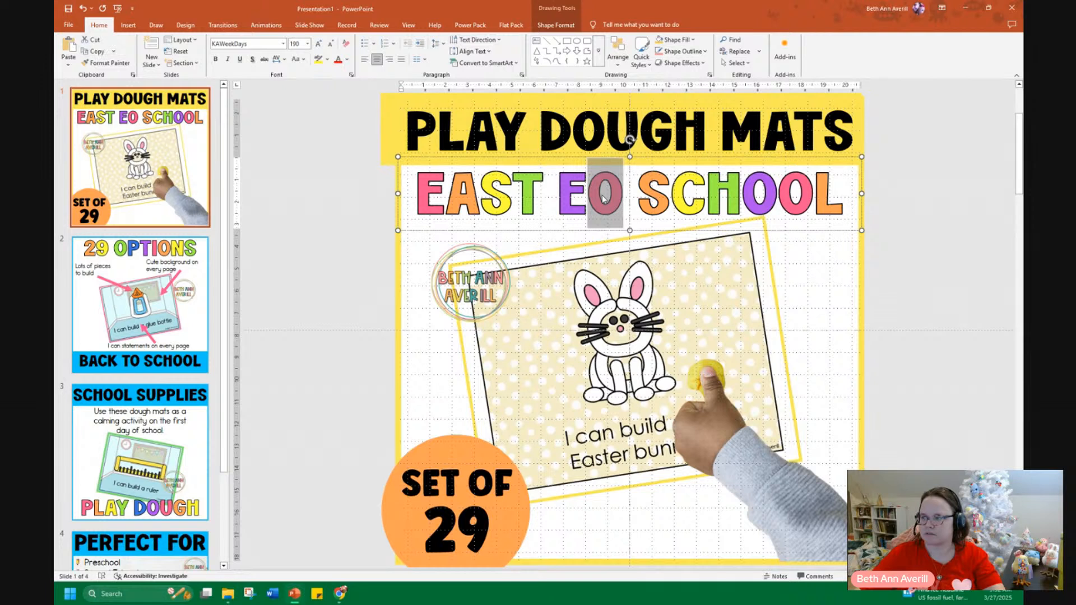
{"action": "type", "text": "R"}
{"action": "key", "text": "BackSpace"}
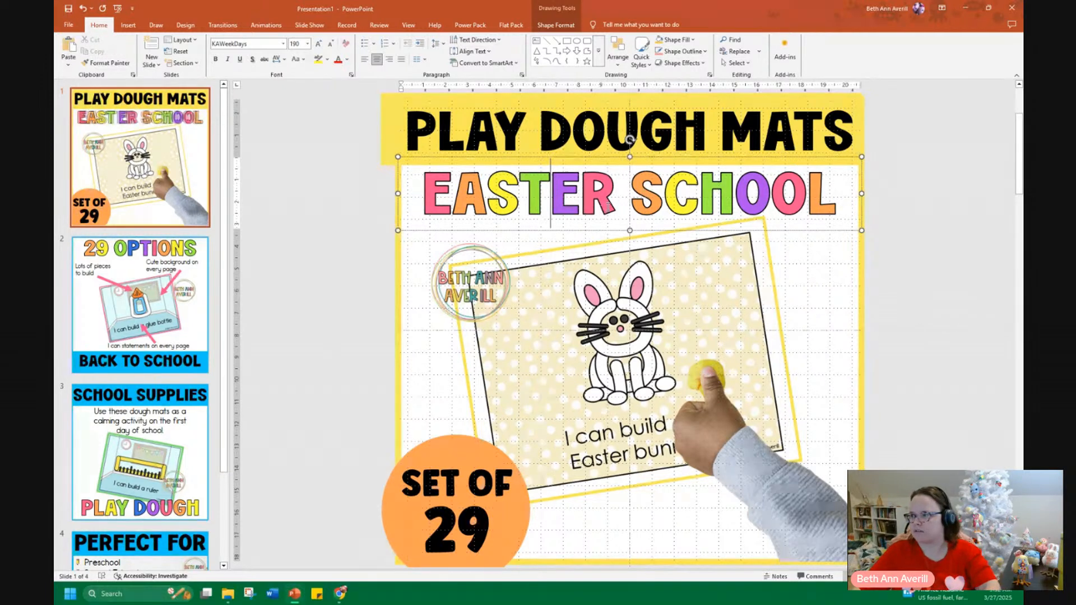
{"action": "double_click", "coordinate": [685, 201]}
{"action": "key", "text": "BackSpace"}
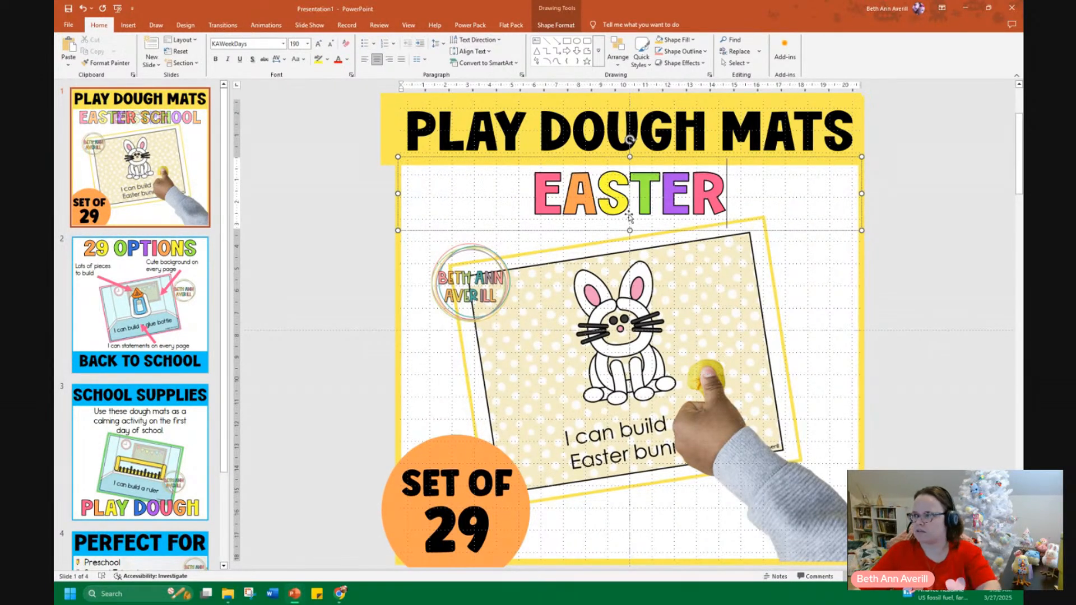
Recolor the title banner's fill and the slide border's outline on slide 1 with the recently used pink.
{"action": "left_click", "coordinate": [391, 137]}
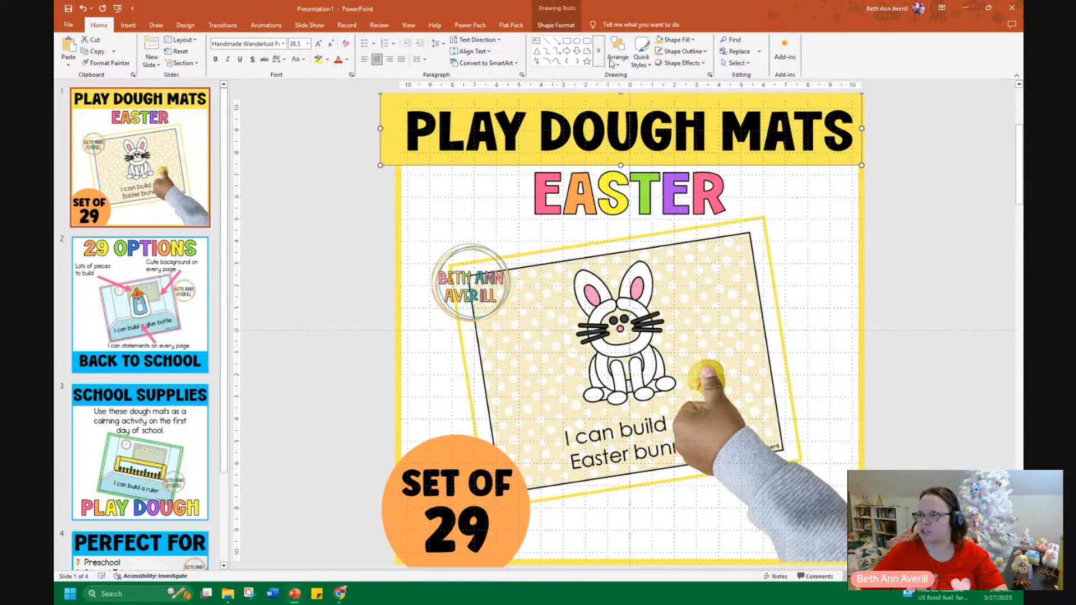
{"action": "left_click", "coordinate": [694, 40]}
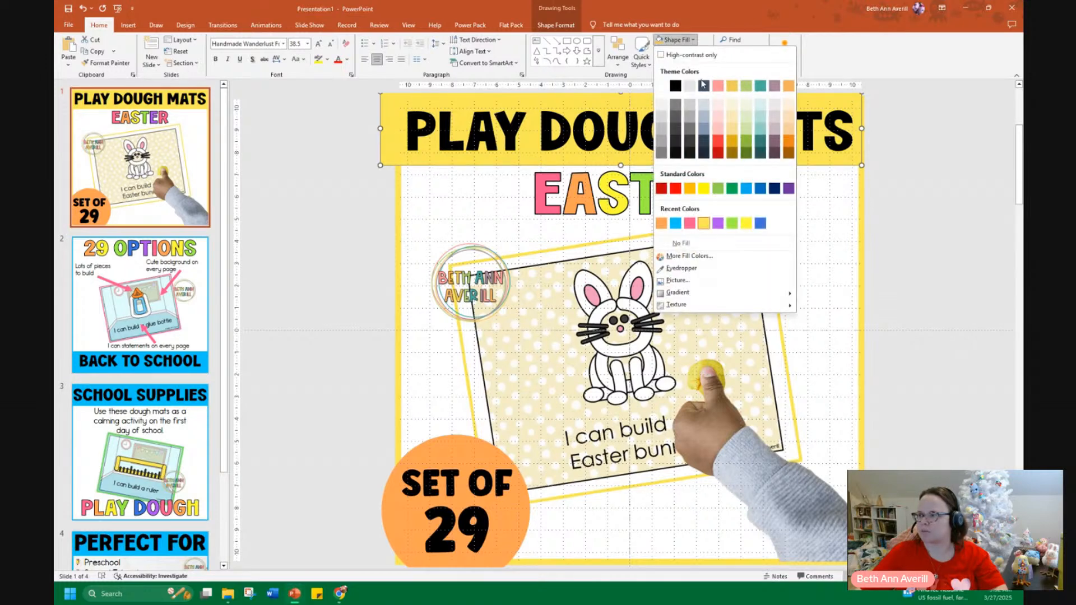
{"action": "left_click", "coordinate": [689, 223]}
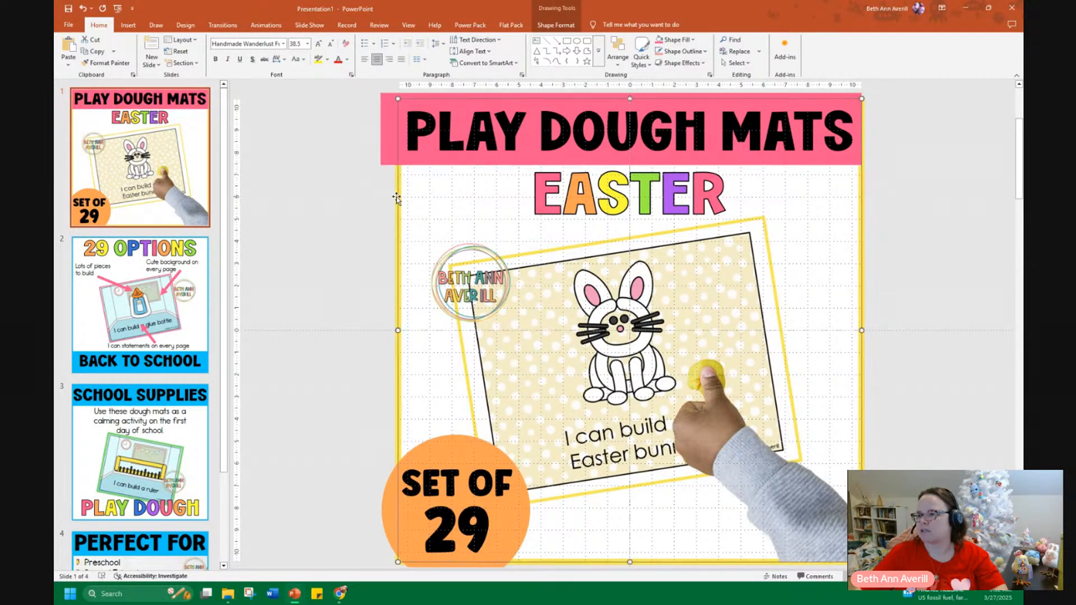
{"action": "left_click", "coordinate": [682, 51]}
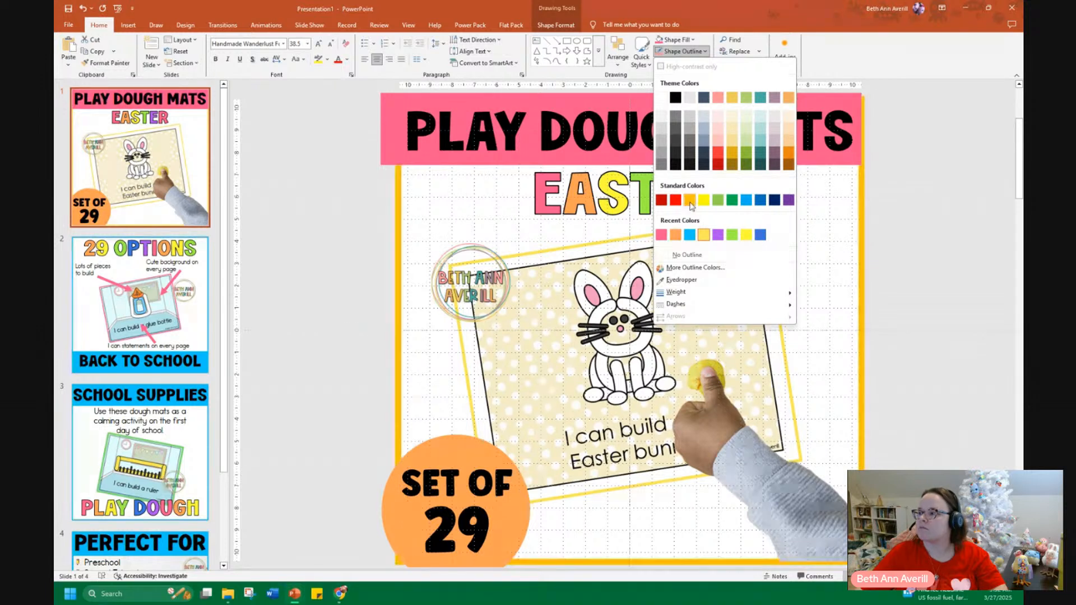
{"action": "left_click", "coordinate": [662, 234]}
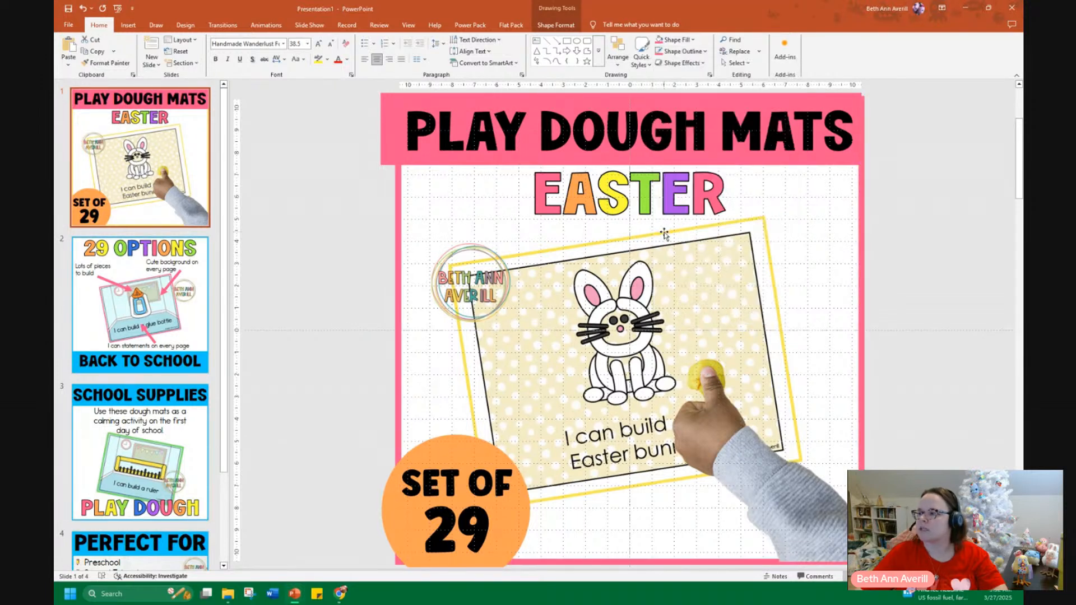
Replace the bunny mat on slide 1 with the chick mat, Slide6, from the Easter Play Dough Mats folder.
{"action": "left_click", "coordinate": [559, 286]}
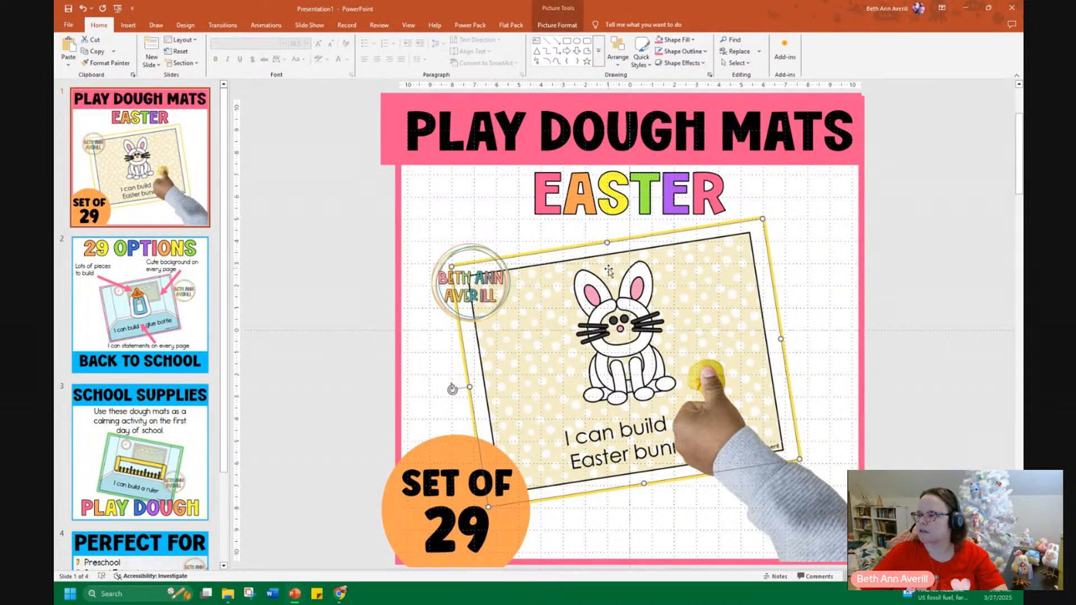
{"action": "right_click", "coordinate": [608, 306]}
{"action": "mouse_move", "coordinate": [701, 378]}
{"action": "left_click", "coordinate": [742, 378]}
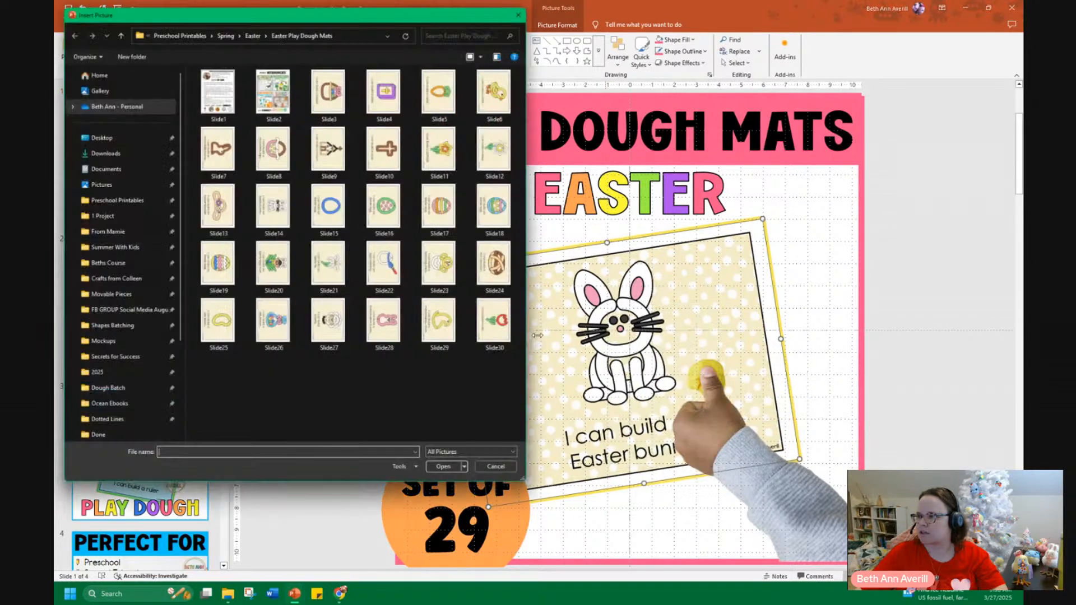
{"action": "left_click", "coordinate": [507, 94]}
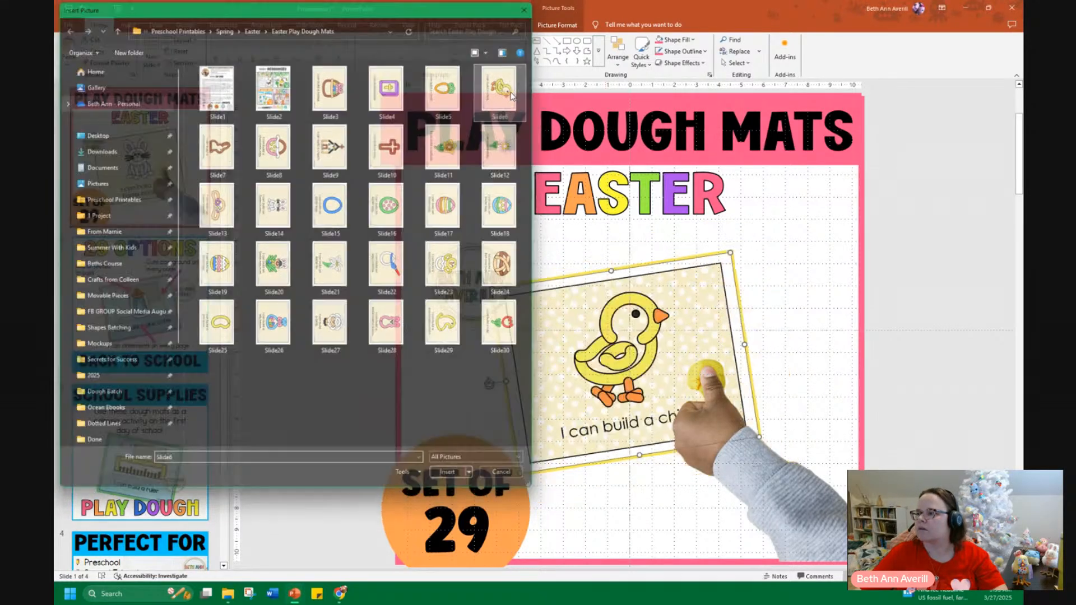
Enlarge the tilted chick mat and position it below the subtitle, behind the hand holding the dough.
{"action": "left_click_drag", "start_coordinate": [730, 253], "coordinate": [785, 192]}
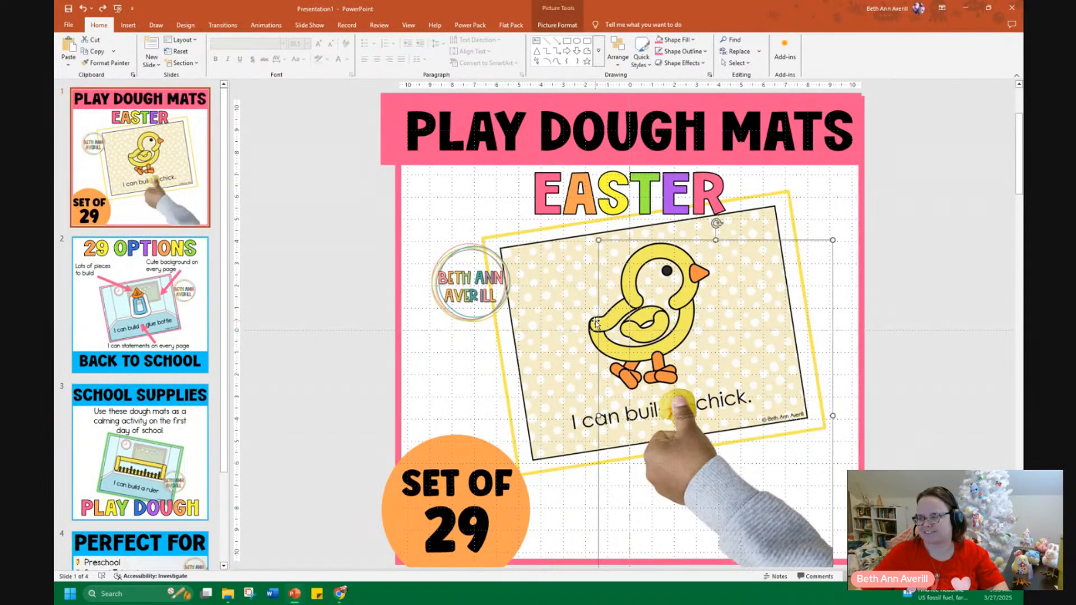
{"action": "left_click", "coordinate": [575, 381]}
{"action": "mouse_move", "coordinate": [669, 265]}
{"action": "left_mouse_down"}
{"action": "mouse_move", "coordinate": [650, 282]}
{"action": "mouse_move", "coordinate": [663, 271]}
{"action": "left_mouse_up"}
{"action": "key", "text": "ctrl+z"}
{"action": "left_click", "coordinate": [531, 362]}
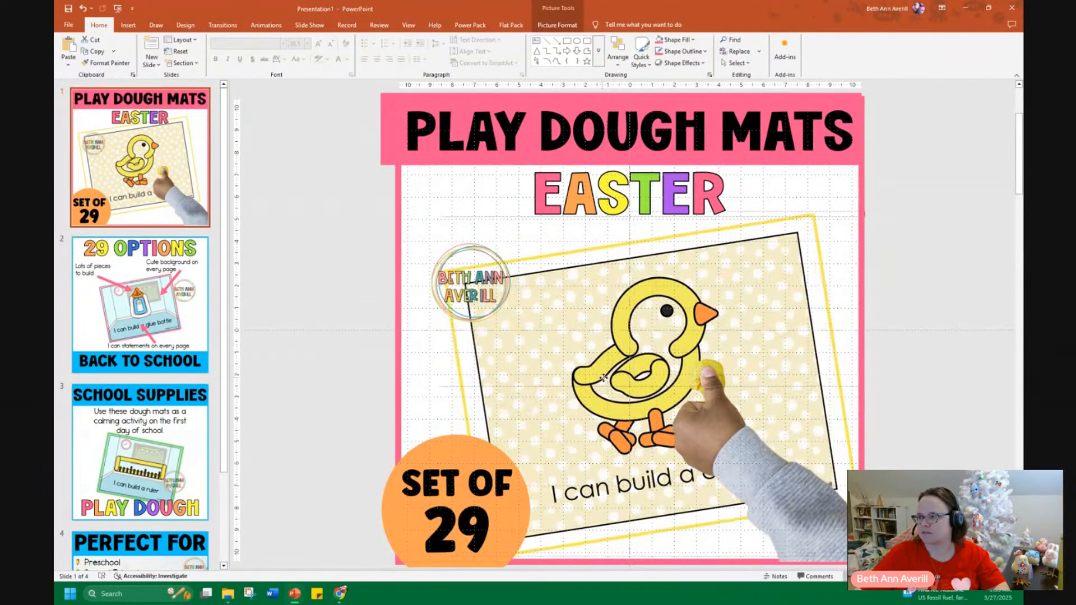
Increase the "EASTER" text to font size 274 and move it up directly beneath the pink banner.
{"action": "left_click", "coordinate": [599, 209]}
{"action": "left_click", "coordinate": [545, 231]}
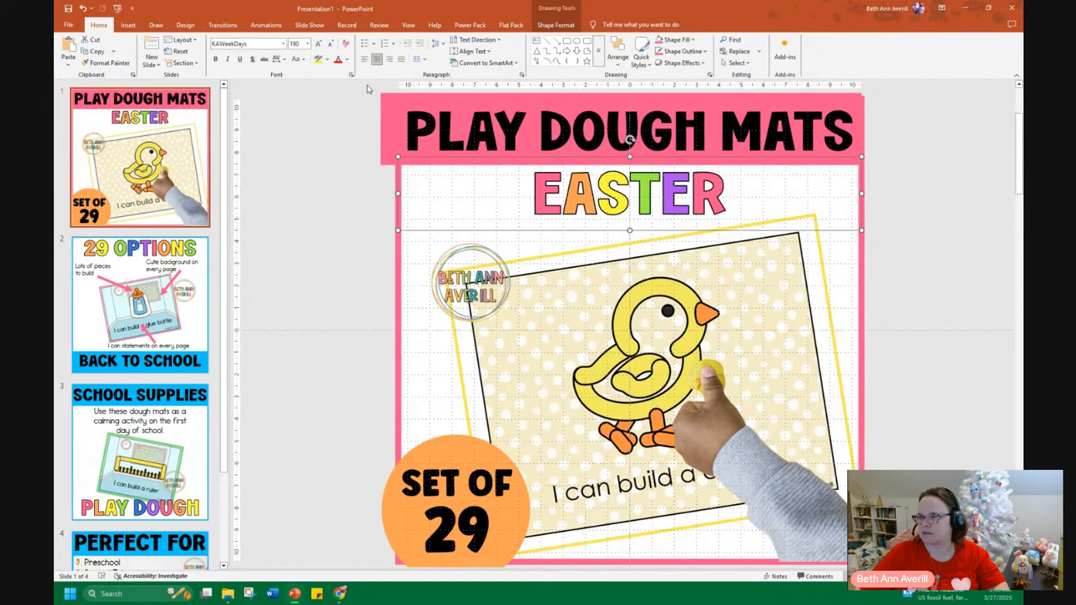
{"action": "left_click", "coordinate": [323, 44]}
{"action": "left_click", "coordinate": [323, 45]}
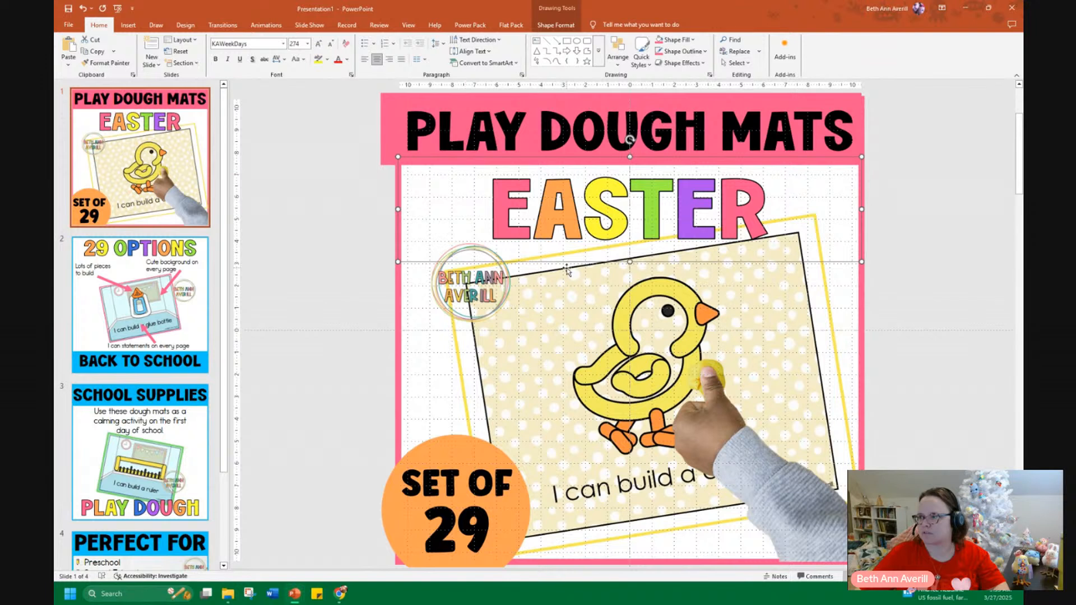
{"action": "left_click_drag", "start_coordinate": [563, 263], "coordinate": [544, 245]}
Change the font color of the "PLAY DOUGH MATS" title on slide 1 to white.
{"action": "left_click", "coordinate": [389, 130]}
{"action": "left_click", "coordinate": [347, 59]}
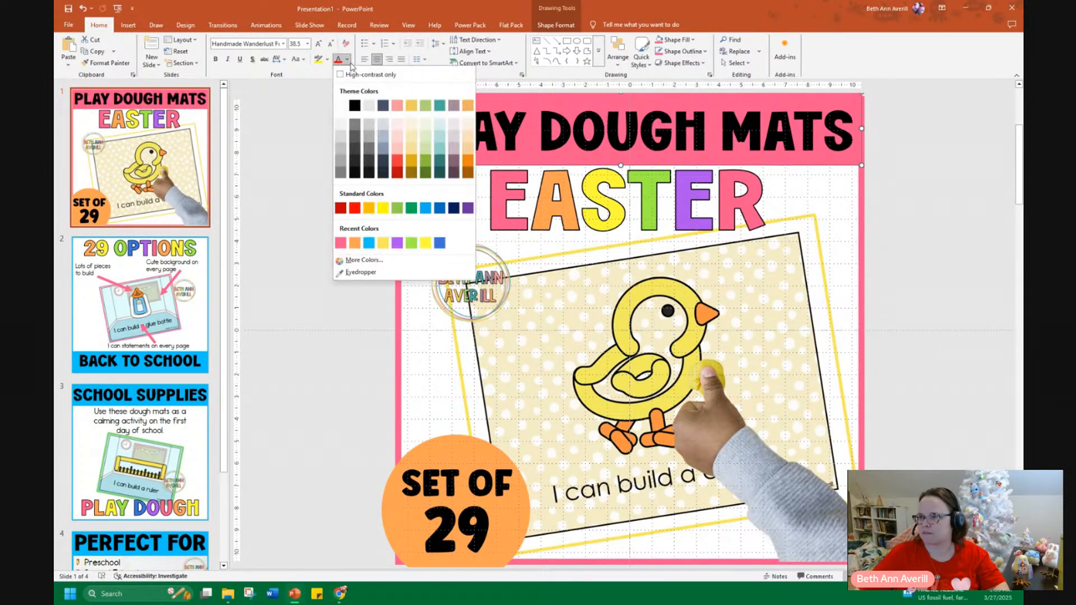
{"action": "left_click", "coordinate": [340, 74]}
{"action": "left_click", "coordinate": [345, 114]}
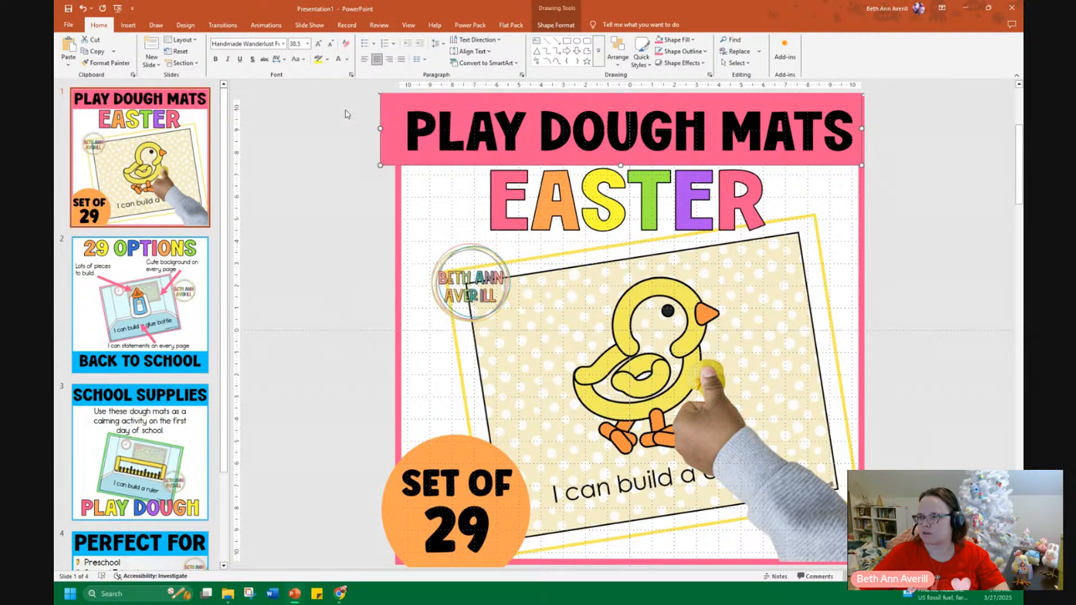
{"action": "left_click", "coordinate": [407, 119]}
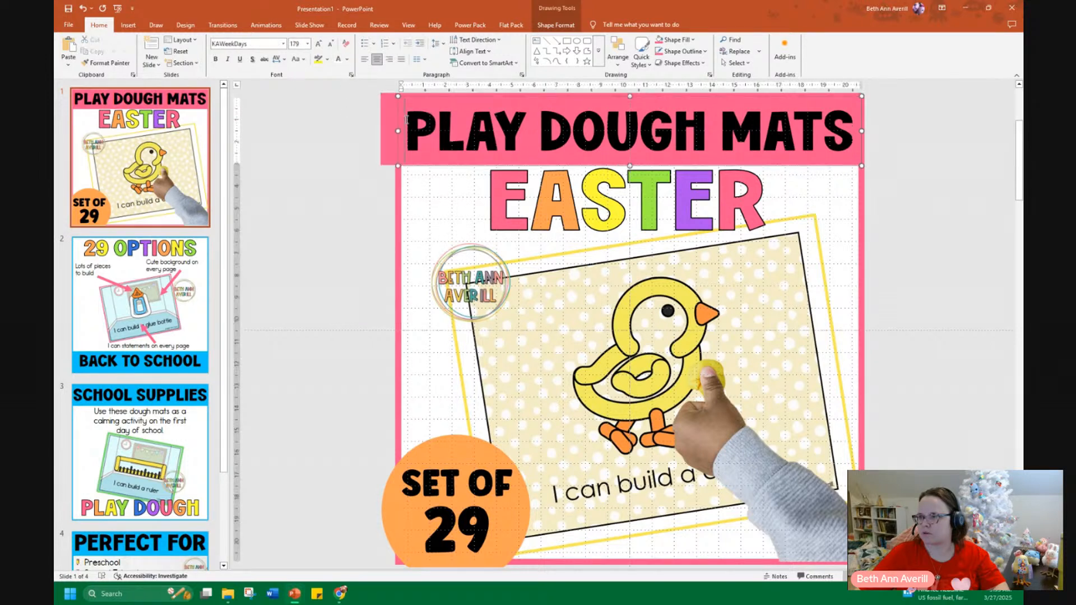
{"action": "left_click", "coordinate": [396, 114]}
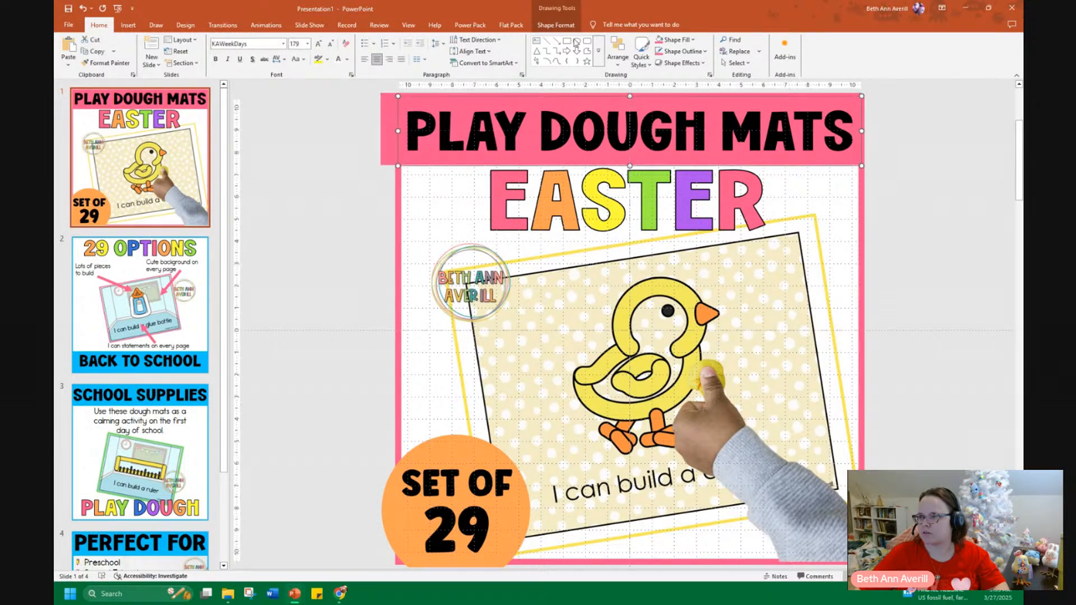
{"action": "left_click", "coordinate": [349, 60]}
{"action": "left_click", "coordinate": [344, 227]}
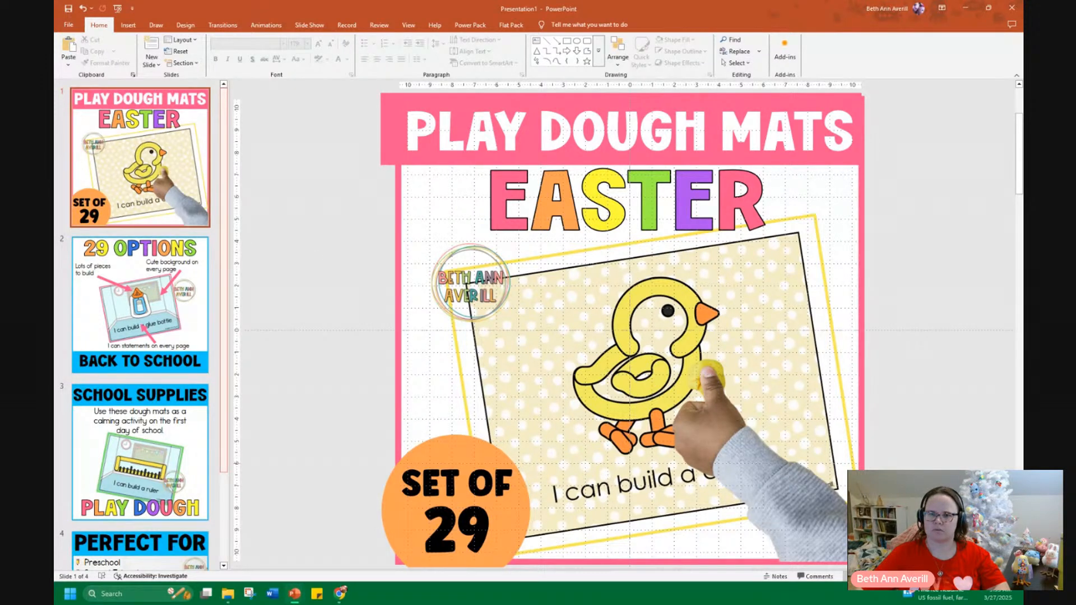
Change the number in the orange "SET OF" circle on slide 1 to 28.
{"action": "left_click", "coordinate": [485, 524]}
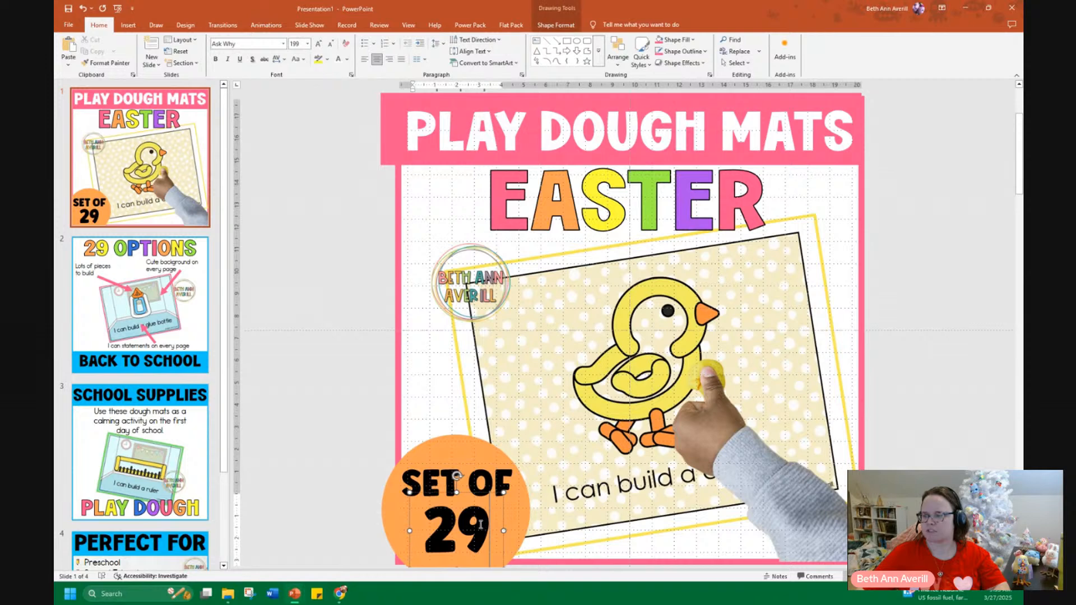
{"action": "left_click_drag", "start_coordinate": [490, 527], "coordinate": [457, 527]}
{"action": "type", "text": "8"}
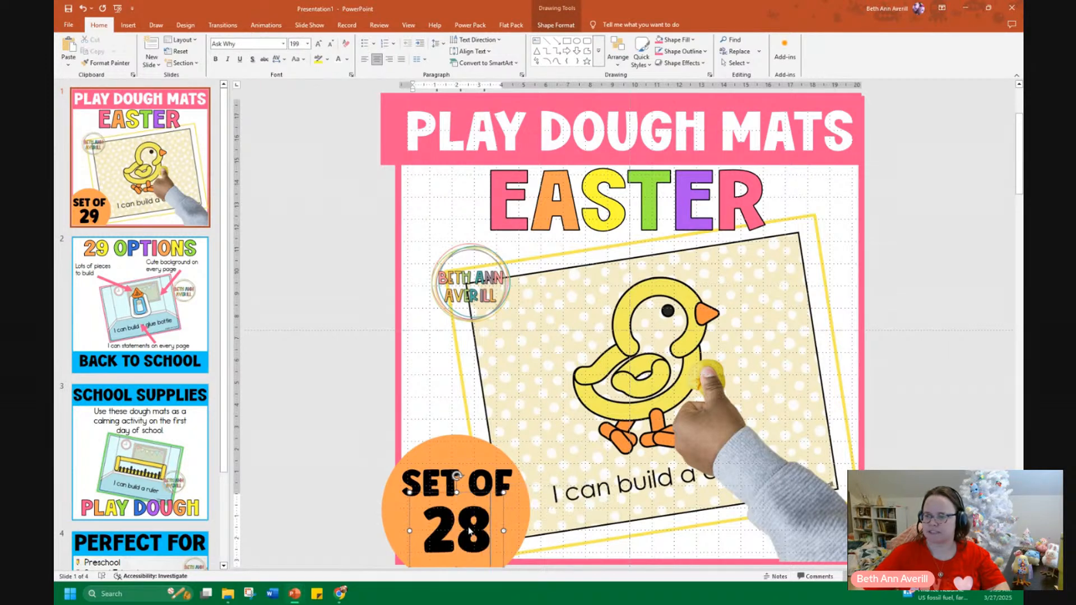
Change the heading on slide 2 to read "28 OPTIONS".
{"action": "left_click", "coordinate": [133, 281]}
{"action": "left_click_drag", "start_coordinate": [522, 150], "coordinate": [481, 151]}
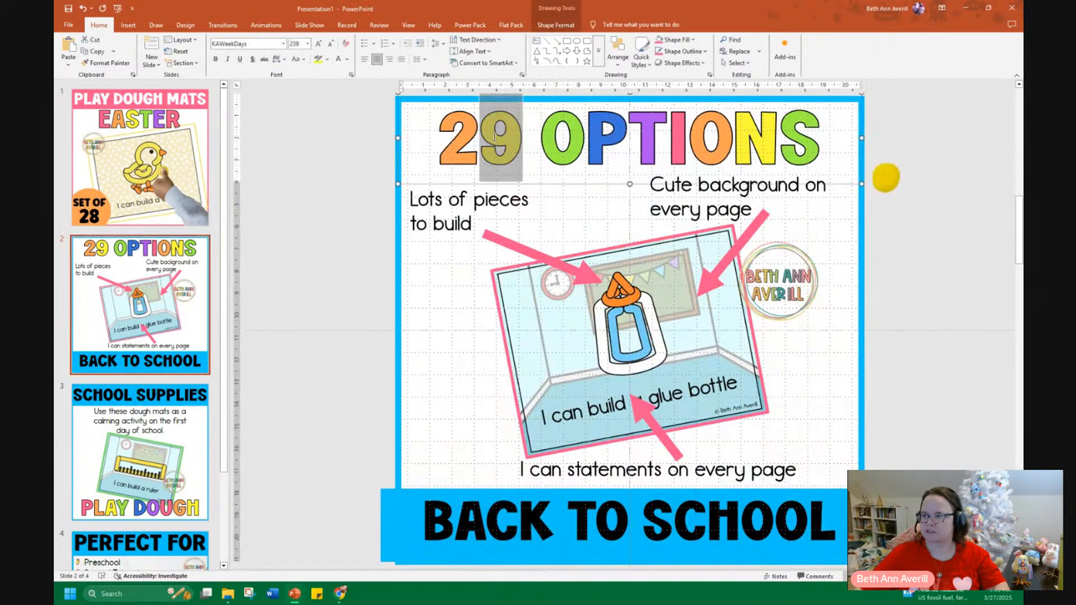
{"action": "type", "text": "9"}
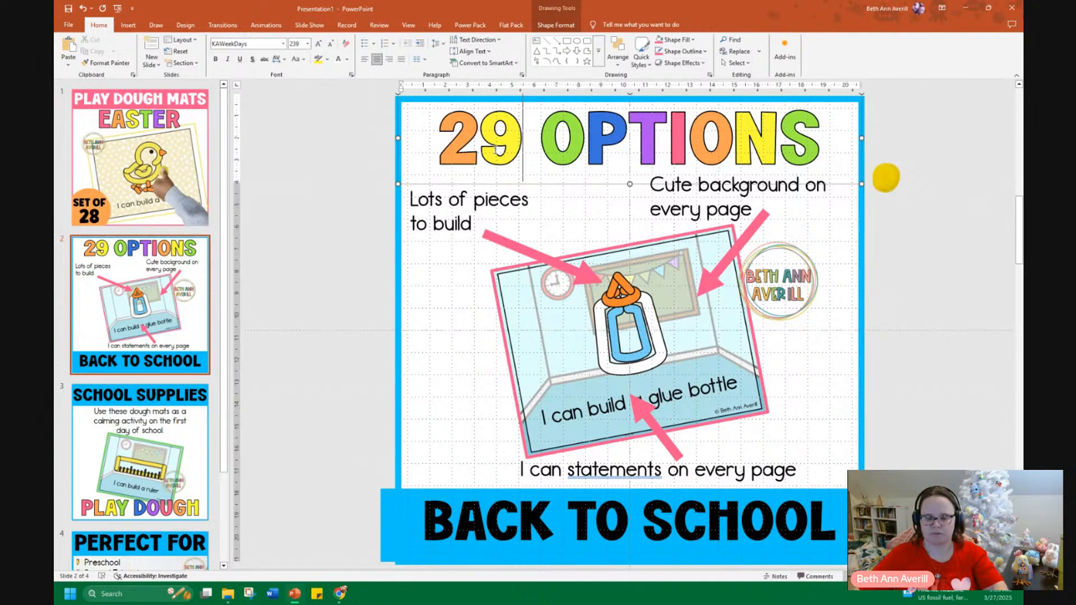
{"action": "left_click_drag", "start_coordinate": [507, 138], "coordinate": [498, 145]}
{"action": "key", "text": "BackSpace"}
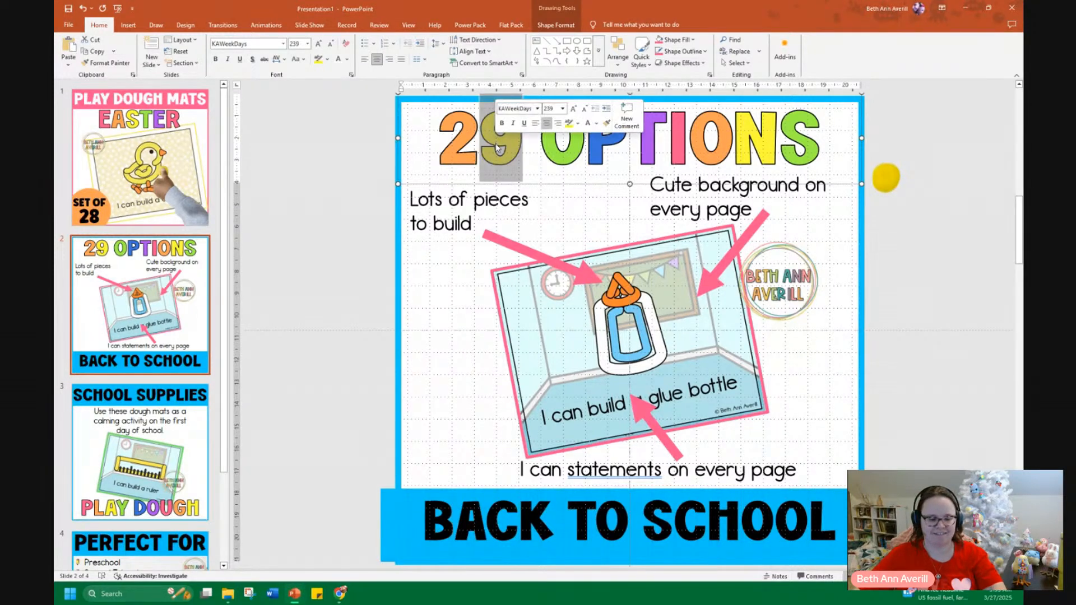
{"action": "type", "text": "8"}
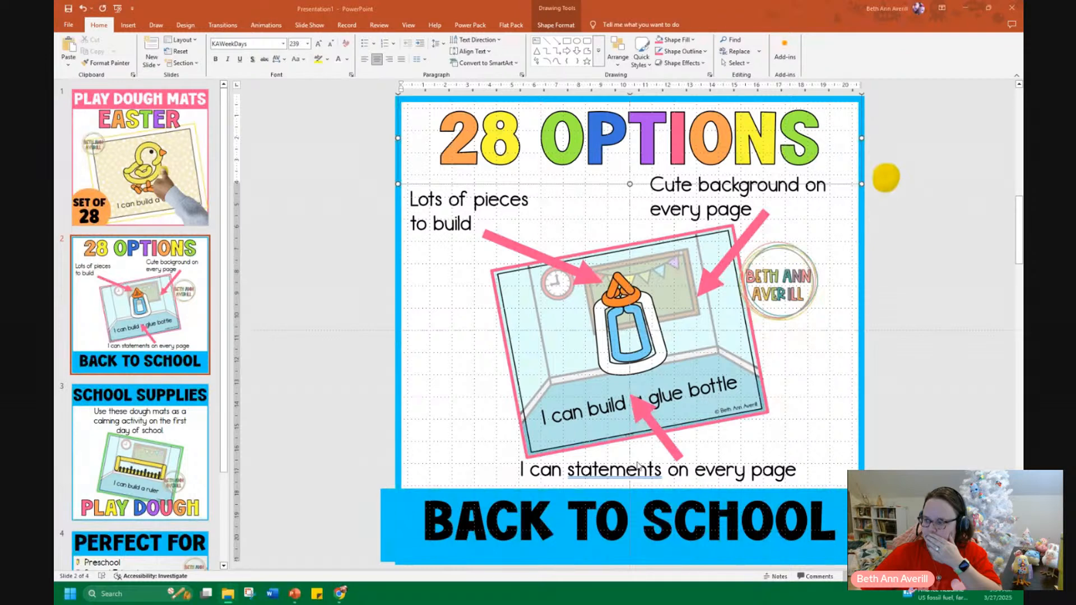
Replace the glue bottle mat on slide 2 with the Easter egg mat, Slide18, from the Easter Play Dough Mats folder.
{"action": "right_click", "coordinate": [587, 360]}
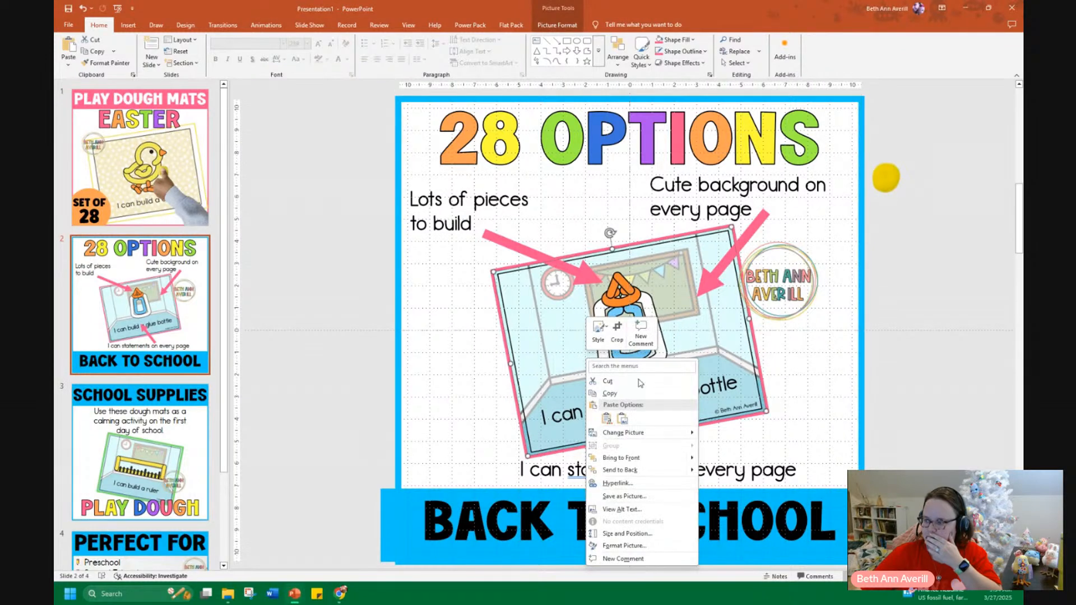
{"action": "mouse_move", "coordinate": [678, 435]}
{"action": "left_click", "coordinate": [719, 437]}
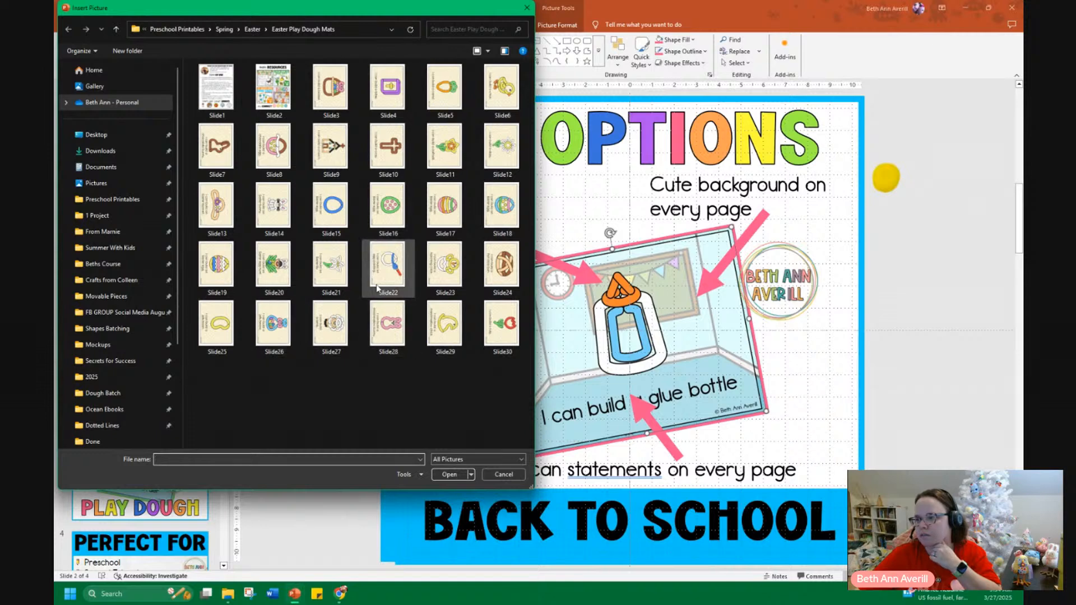
{"action": "double_click", "coordinate": [504, 207]}
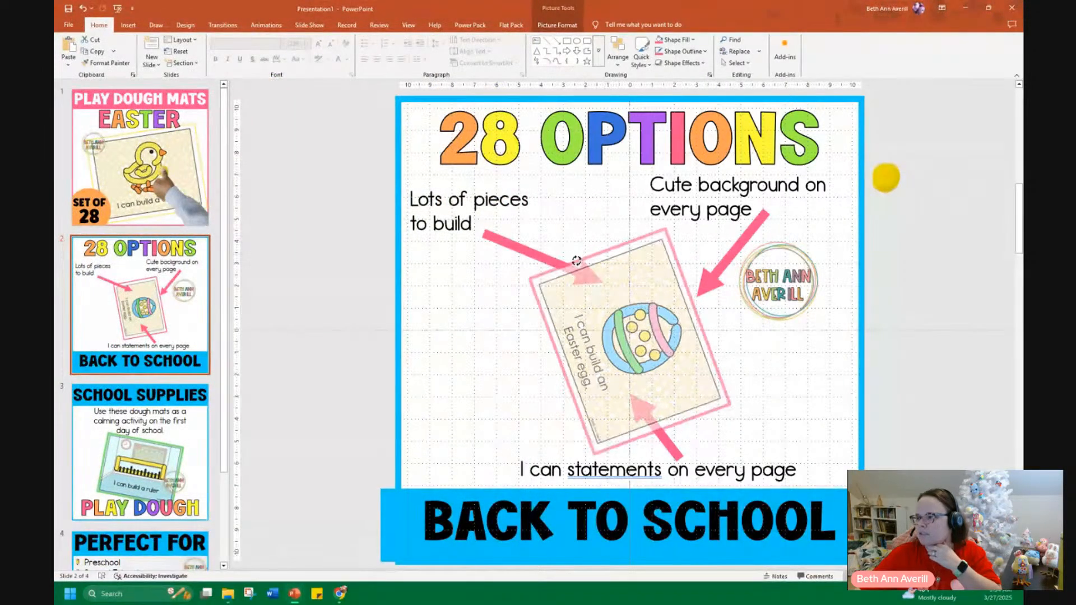
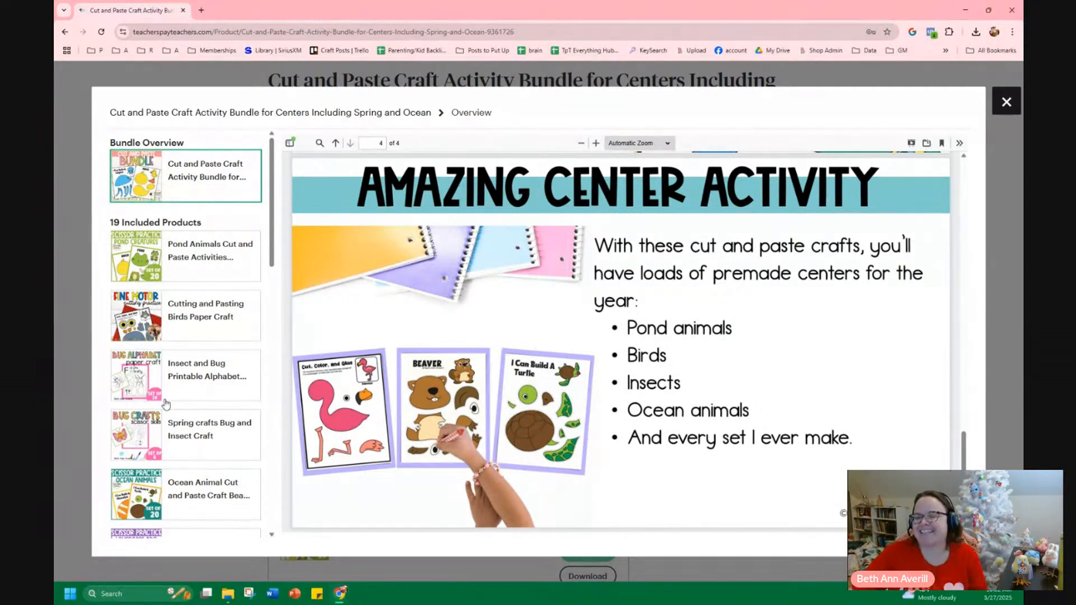
In the browser's Teachers Pay Teachers bundle preview, view the included Pond Animals Cut and Paste Activities product.
{"action": "left_click", "coordinate": [200, 266]}
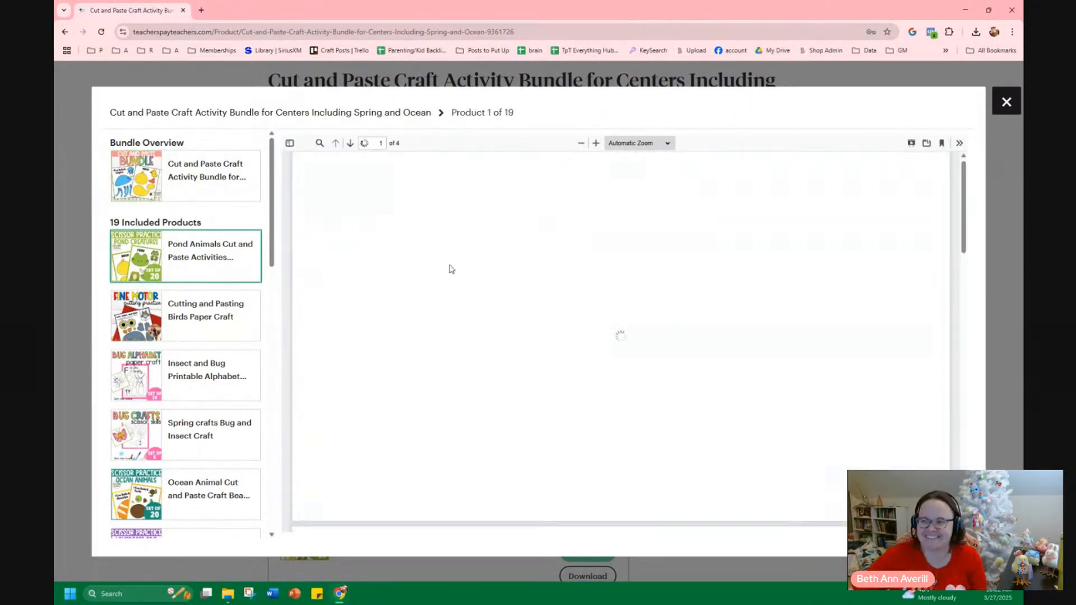
Read the Pond Animals product preview to its last page, look through the bundle's included products, and close the preview.
{"action": "scroll", "coordinate": [473, 291], "scroll_direction": "down", "scroll_amount": 20}
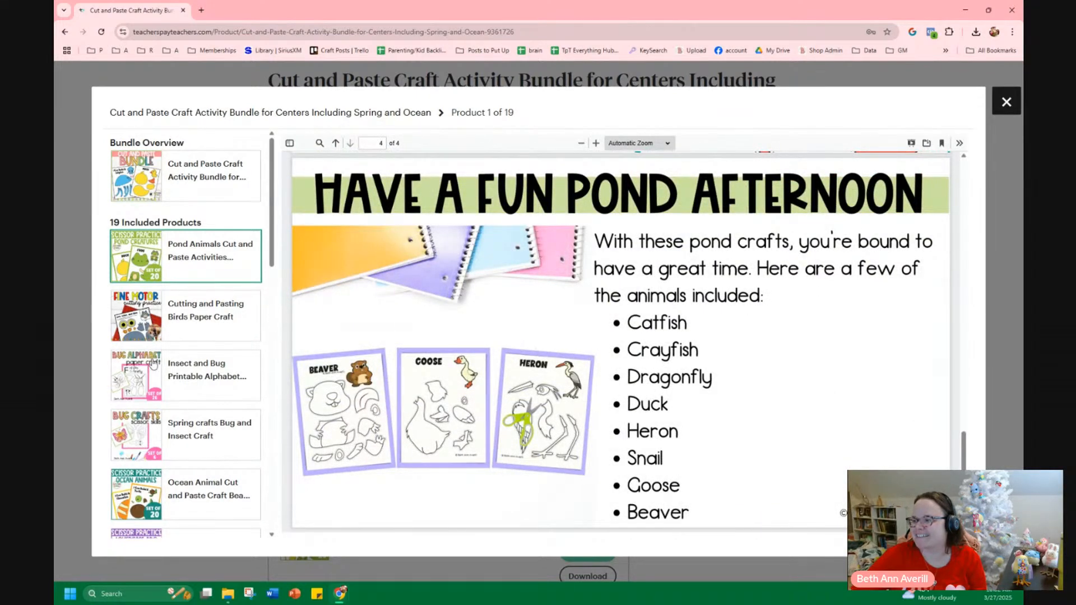
{"action": "scroll", "coordinate": [151, 364], "scroll_direction": "down", "scroll_amount": 6}
{"action": "scroll", "coordinate": [203, 353], "scroll_direction": "down", "scroll_amount": 5}
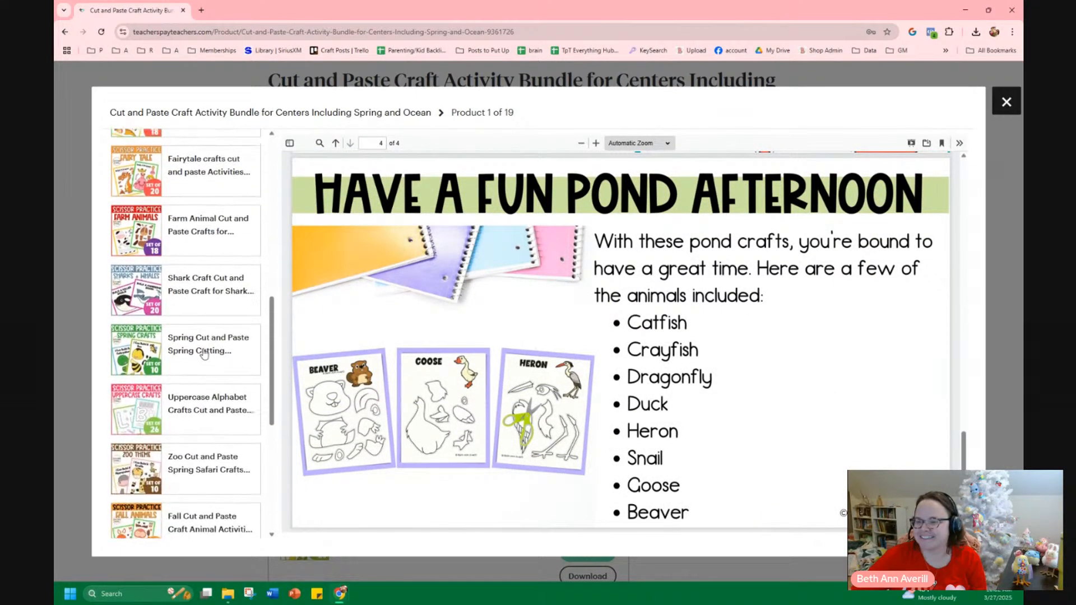
{"action": "scroll", "coordinate": [205, 377], "scroll_direction": "down", "scroll_amount": 4}
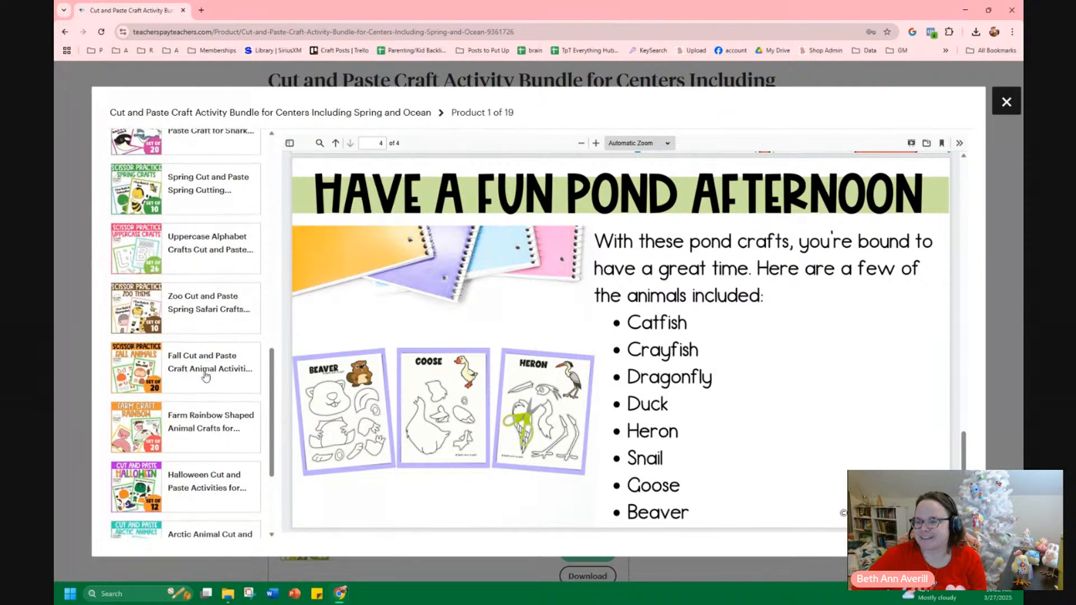
{"action": "left_click", "coordinate": [1007, 103]}
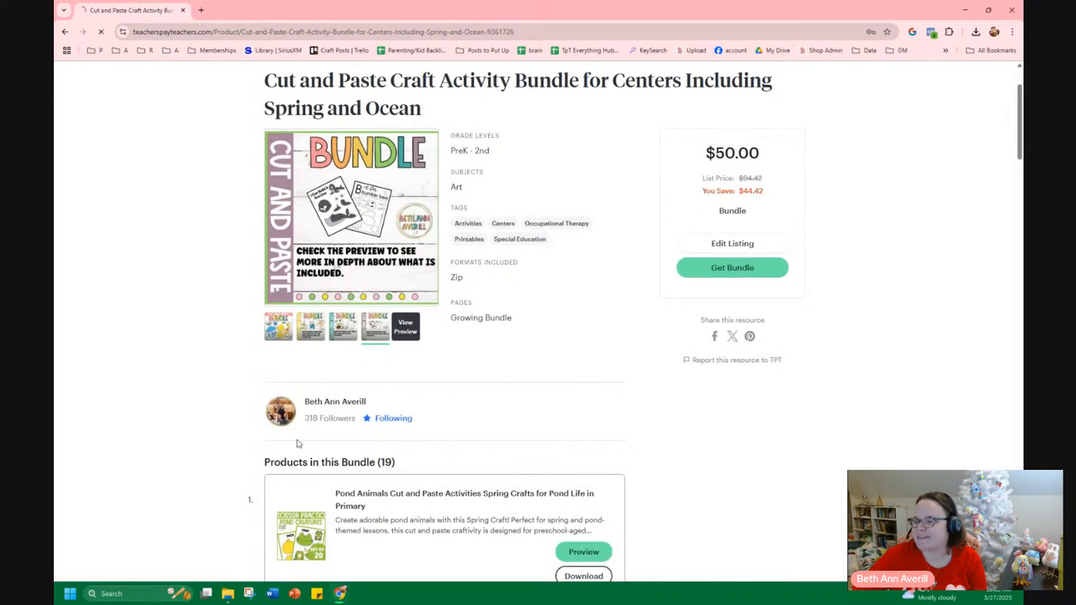
Open the featured Kindergarten Write the Room bundle from the store page and examine its included products through page 4.
{"action": "scroll", "coordinate": [317, 433], "scroll_direction": "down", "scroll_amount": 3}
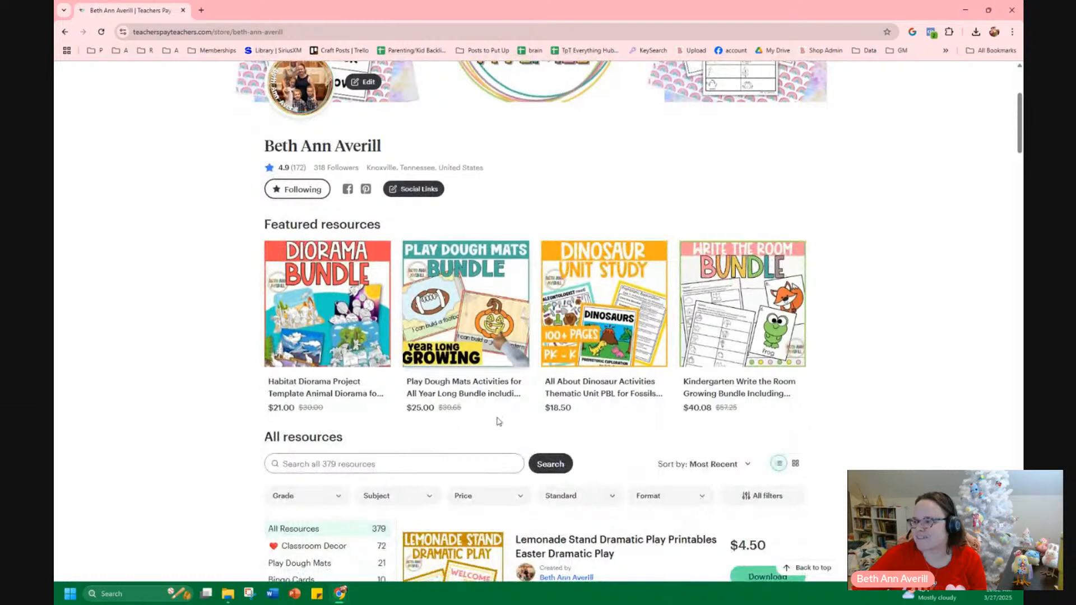
{"action": "left_click", "coordinate": [742, 306]}
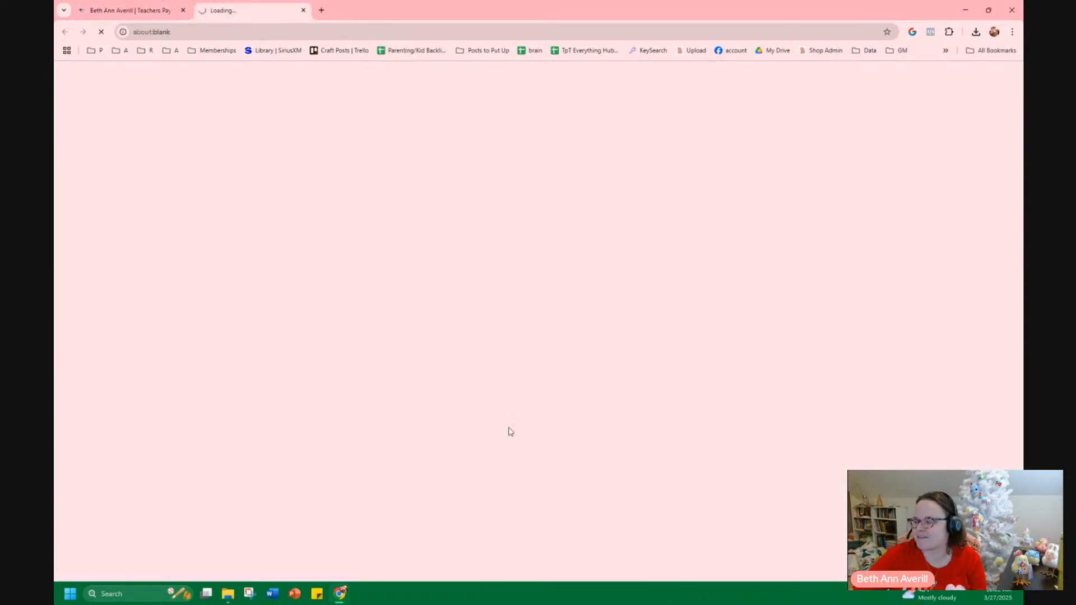
{"action": "scroll", "coordinate": [357, 430], "scroll_direction": "down", "scroll_amount": 8}
{"action": "scroll", "coordinate": [356, 430], "scroll_direction": "down", "scroll_amount": 8}
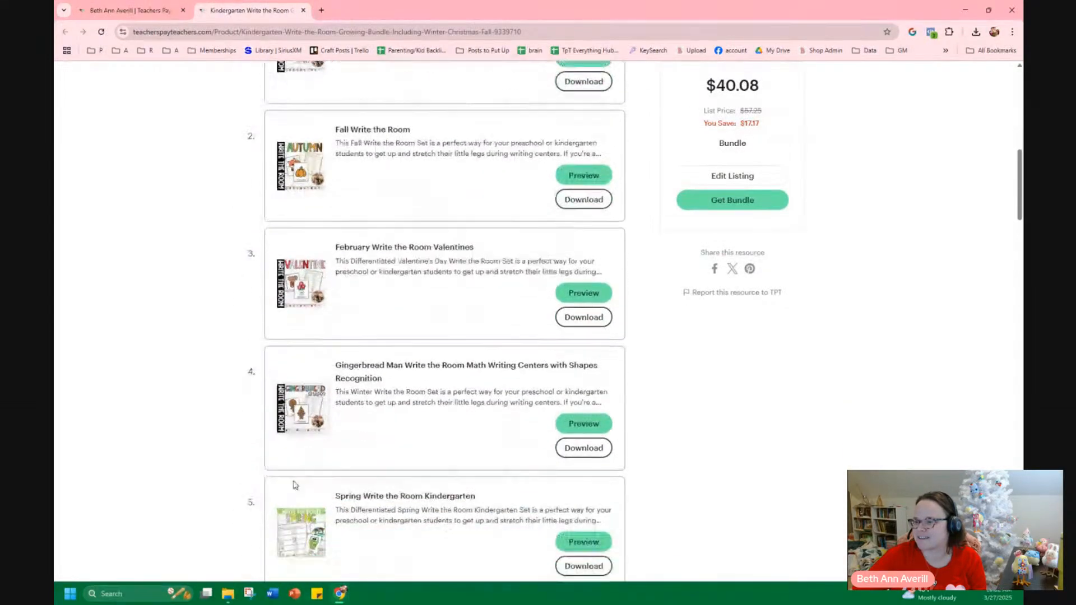
{"action": "scroll", "coordinate": [430, 498], "scroll_direction": "down", "scroll_amount": 2}
{"action": "scroll", "coordinate": [435, 504], "scroll_direction": "up", "scroll_amount": 4}
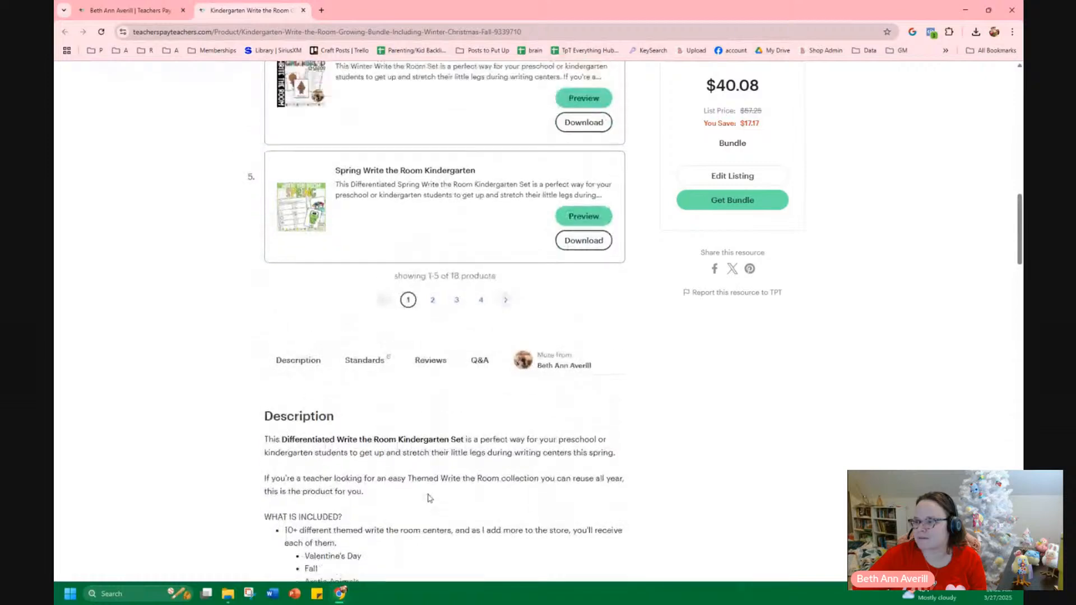
{"action": "scroll", "coordinate": [471, 506], "scroll_direction": "up", "scroll_amount": 7}
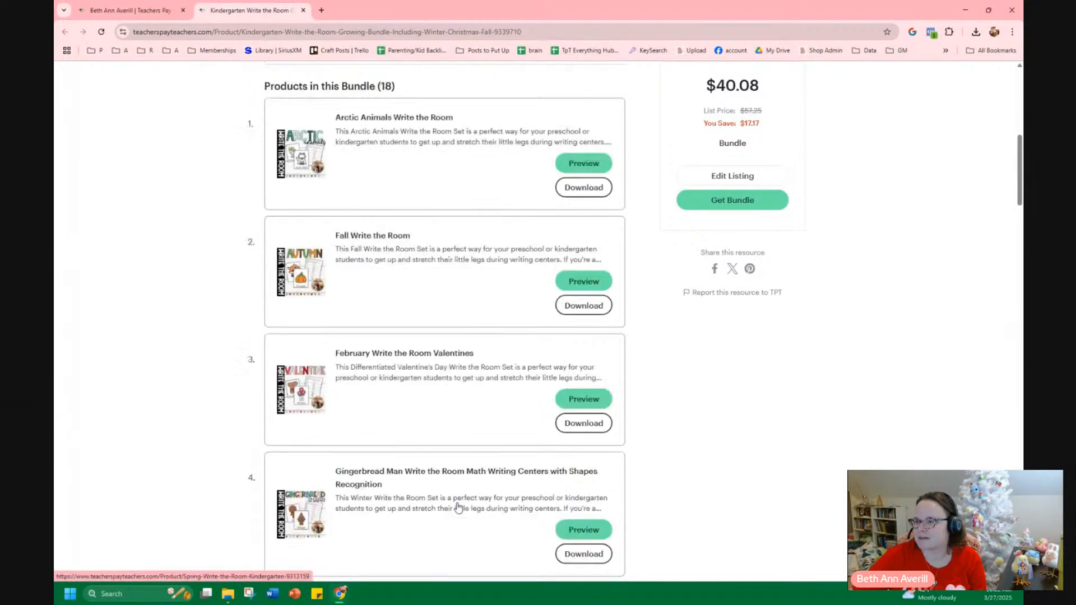
{"action": "scroll", "coordinate": [432, 486], "scroll_direction": "down", "scroll_amount": 7}
{"action": "scroll", "coordinate": [432, 486], "scroll_direction": "down", "scroll_amount": 2}
{"action": "left_click", "coordinate": [480, 404]}
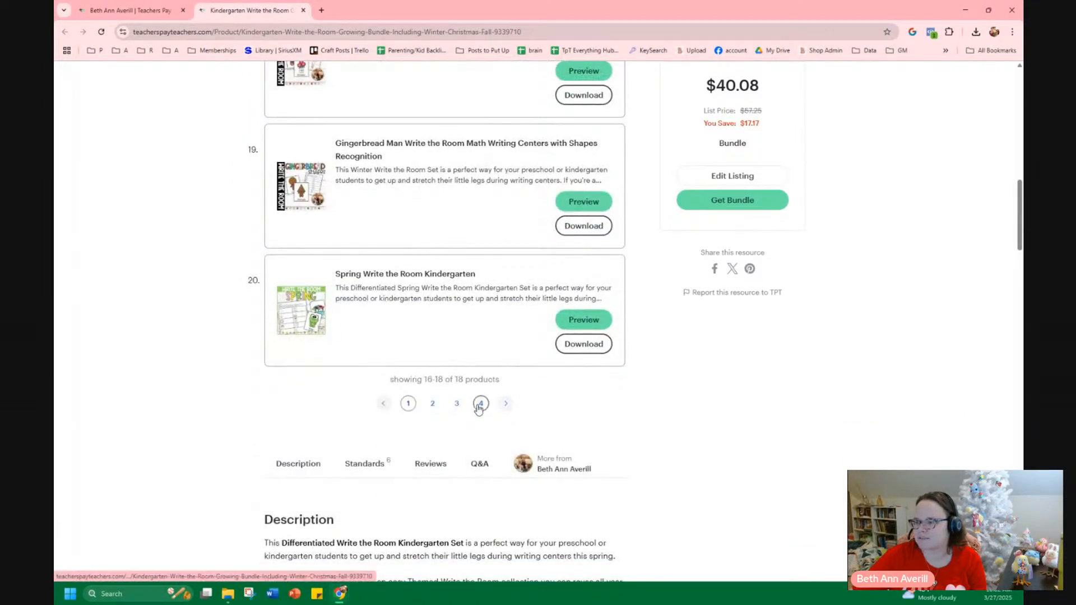
{"action": "scroll", "coordinate": [426, 415], "scroll_direction": "up", "scroll_amount": 2}
{"action": "scroll", "coordinate": [381, 406], "scroll_direction": "up", "scroll_amount": 8}
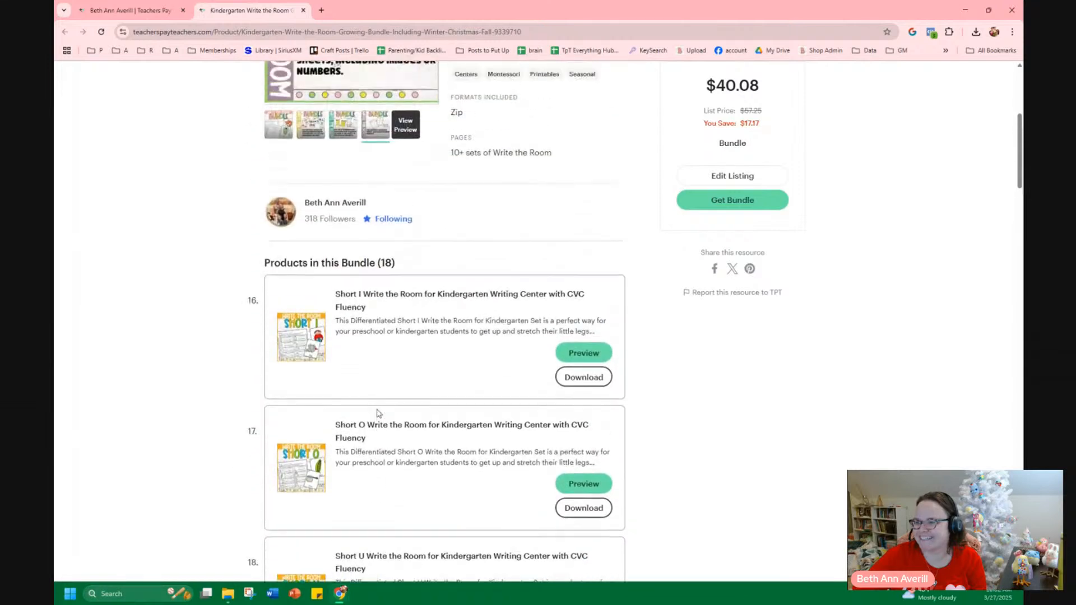
Open the Short U Write the Room product and view its preview through the final "Grab the Bundle" page.
{"action": "scroll", "coordinate": [384, 394], "scroll_direction": "down", "scroll_amount": 5}
{"action": "left_click", "coordinate": [392, 309]}
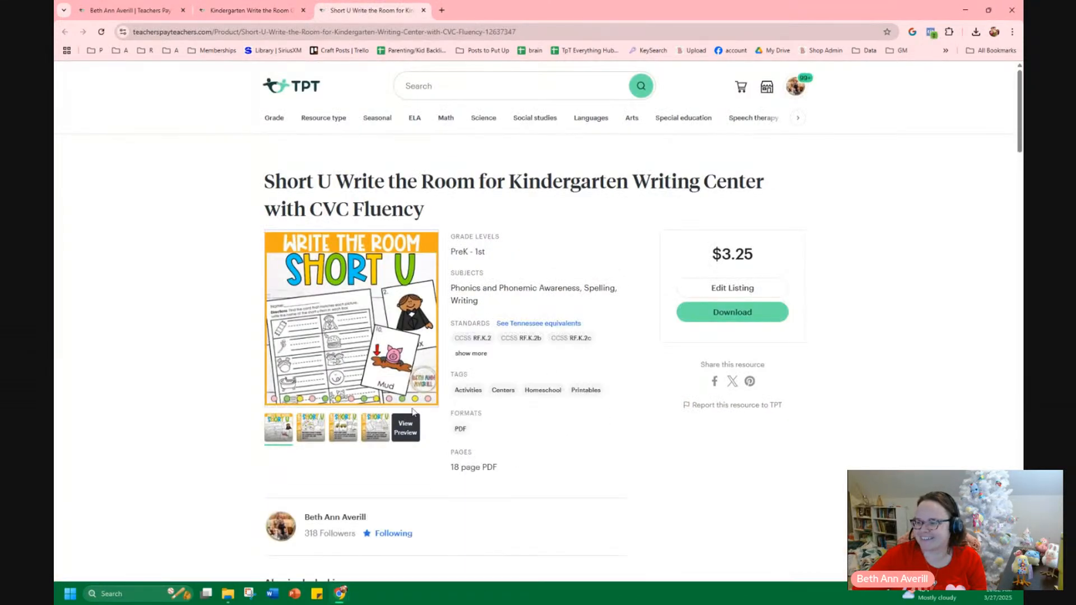
{"action": "left_click", "coordinate": [408, 431]}
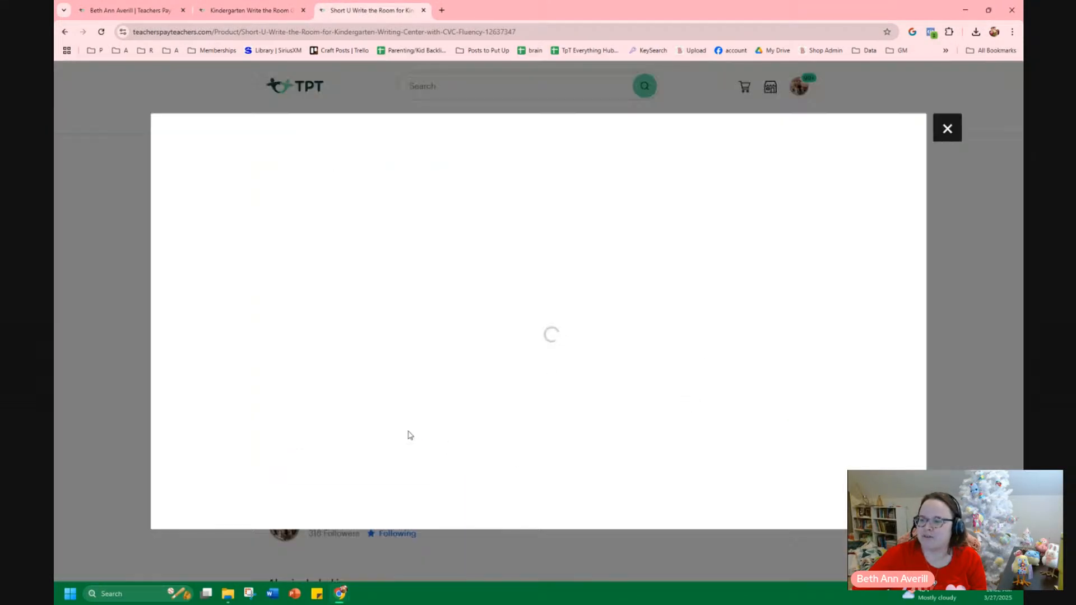
{"action": "scroll", "coordinate": [440, 351], "scroll_direction": "down", "scroll_amount": 15}
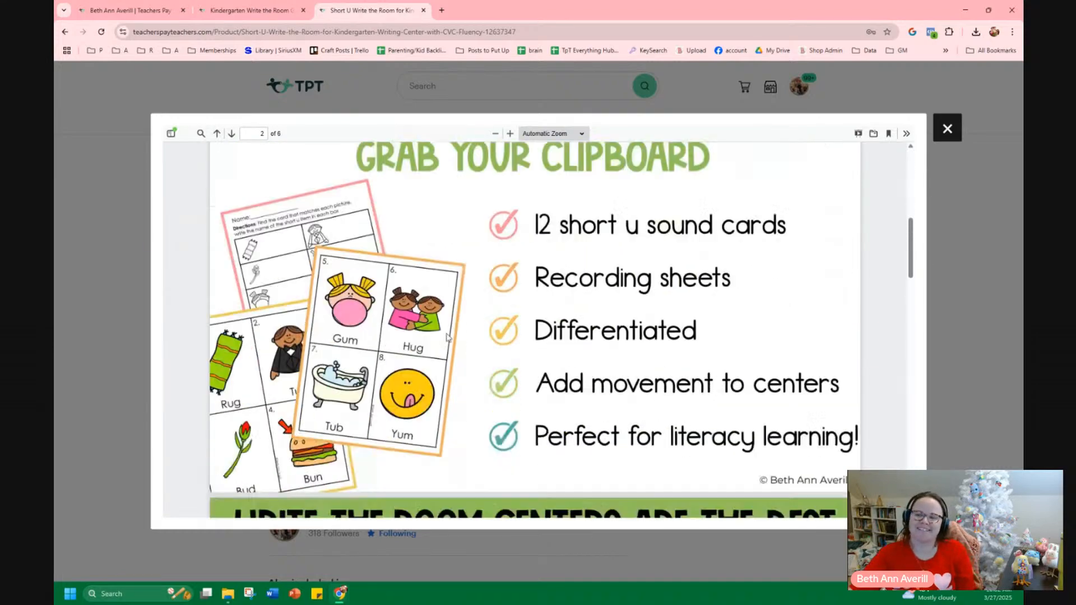
{"action": "scroll", "coordinate": [448, 339], "scroll_direction": "down", "scroll_amount": 10}
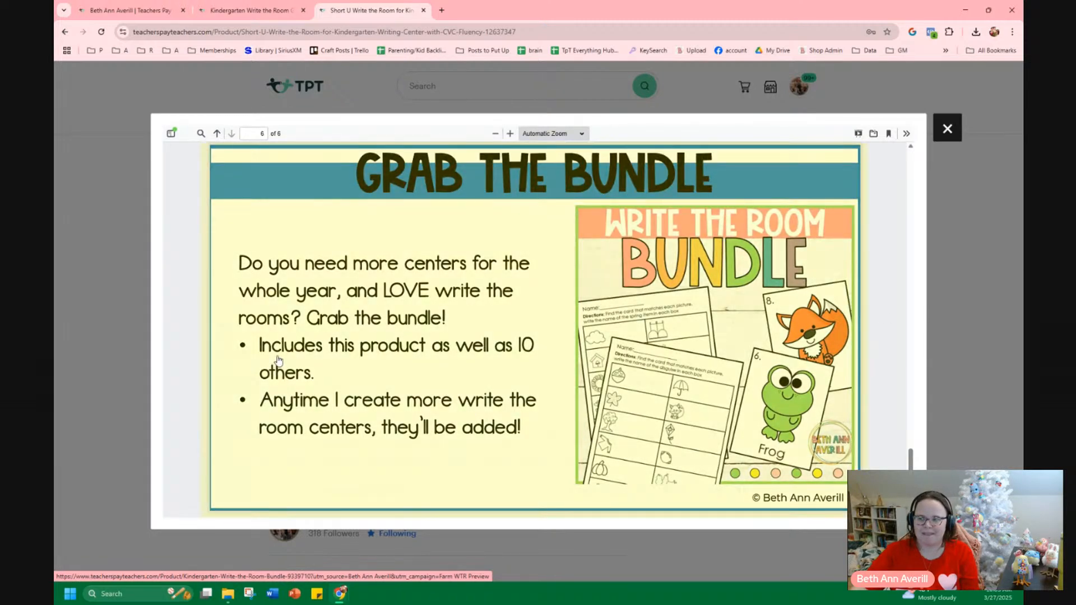
Follow the preview's Write the Room bundle link, look over the bundle's product page, and close it.
{"action": "left_click", "coordinate": [701, 341]}
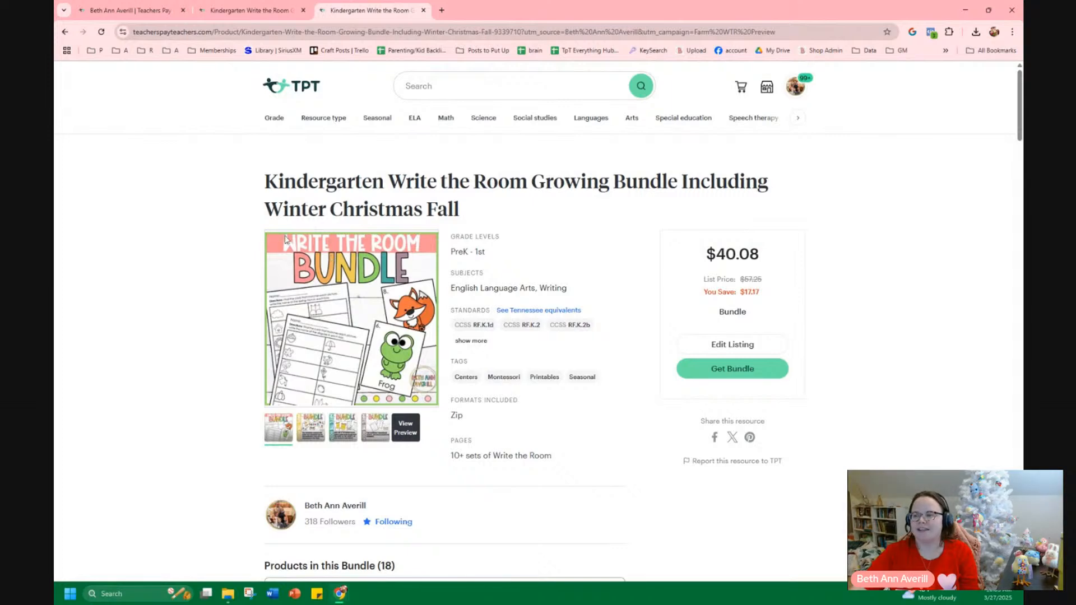
{"action": "scroll", "coordinate": [524, 515], "scroll_direction": "down", "scroll_amount": 6}
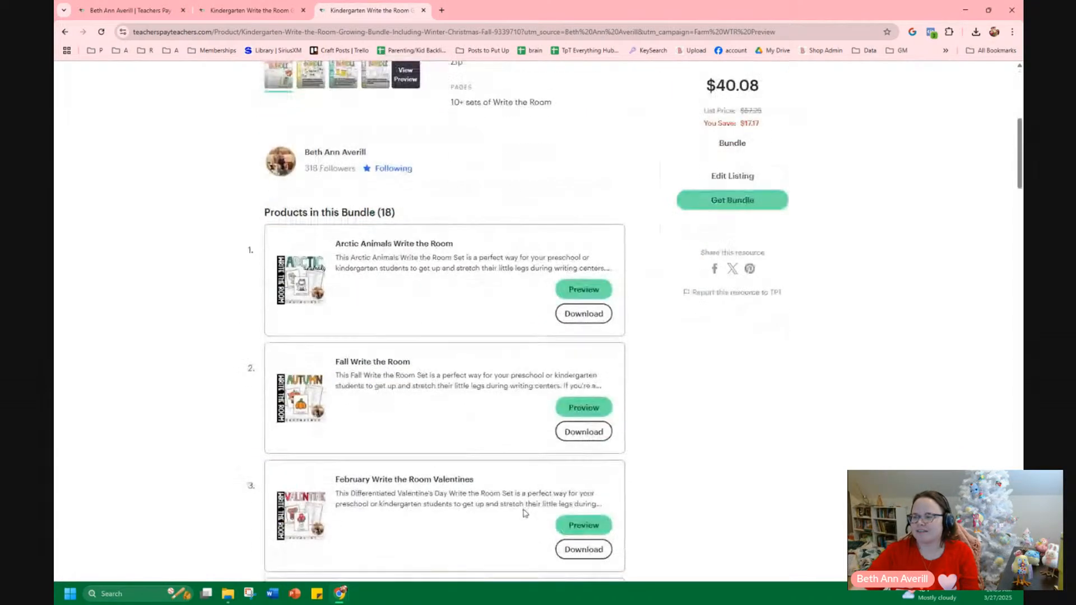
{"action": "scroll", "coordinate": [608, 481], "scroll_direction": "up", "scroll_amount": 6}
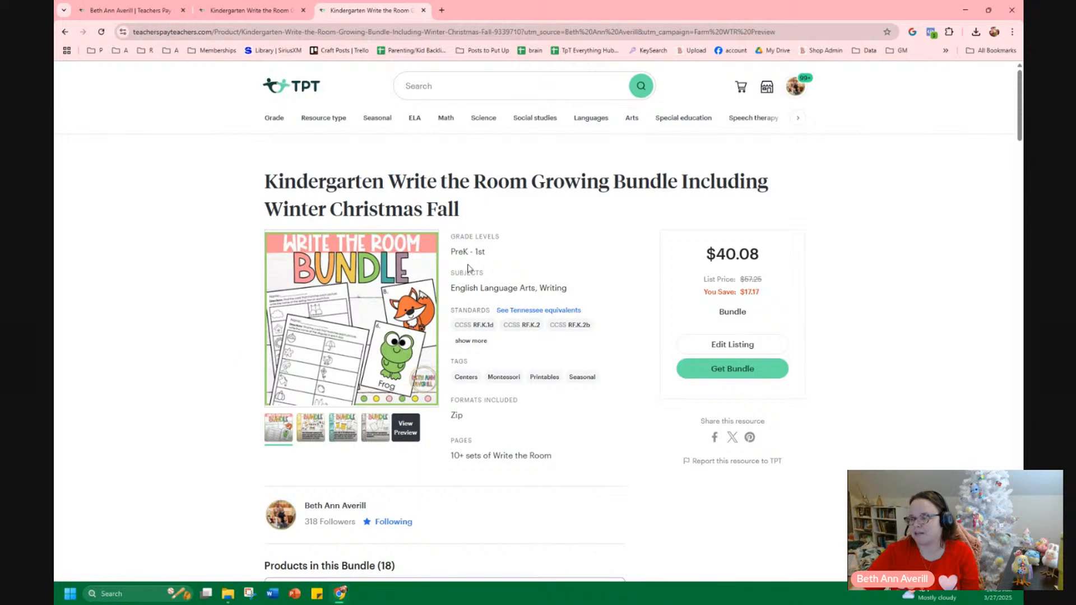
{"action": "left_click", "coordinate": [424, 10]}
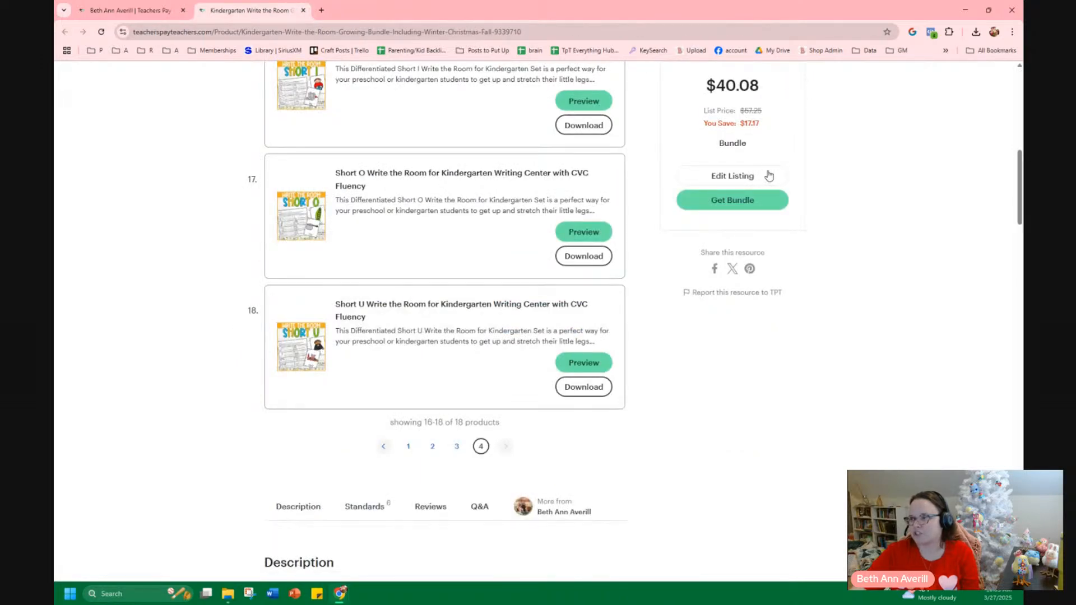
Open the URL Builder for tracked campaign links from the seller dashboard's traffic page.
{"action": "scroll", "coordinate": [766, 163], "scroll_direction": "up", "scroll_amount": 10}
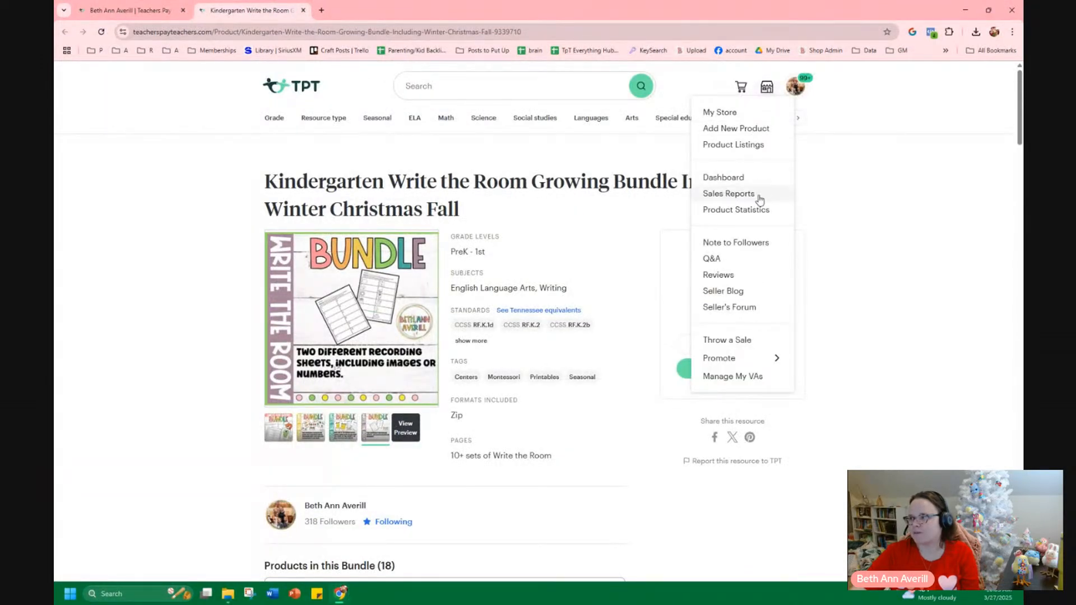
{"action": "left_click_drag", "start_coordinate": [232, 10], "coordinate": [53, 137]}
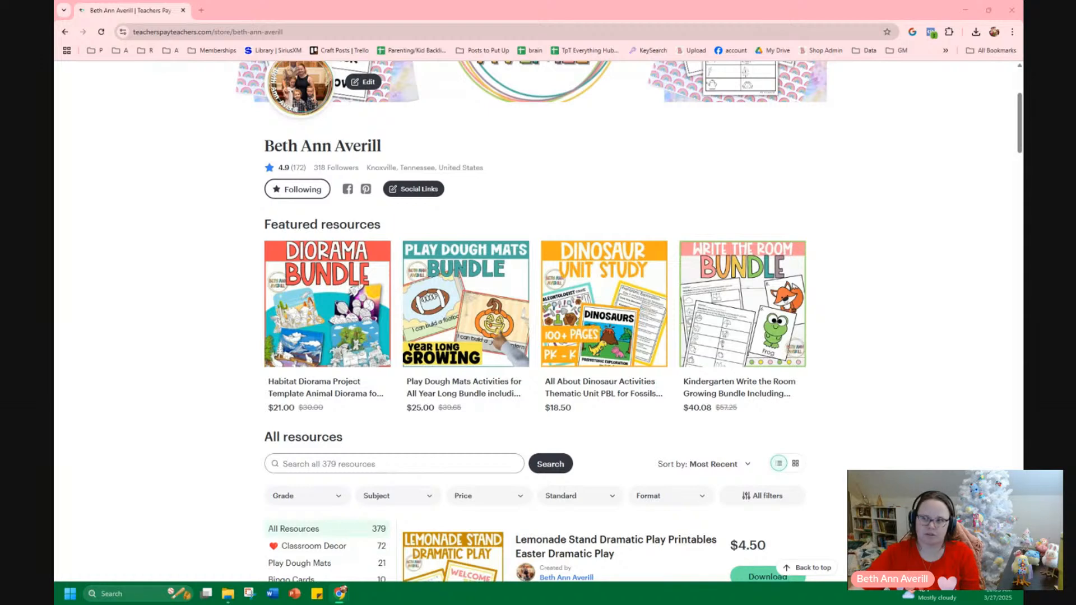
{"action": "left_click_drag", "start_coordinate": [55, 128], "coordinate": [365, 14]}
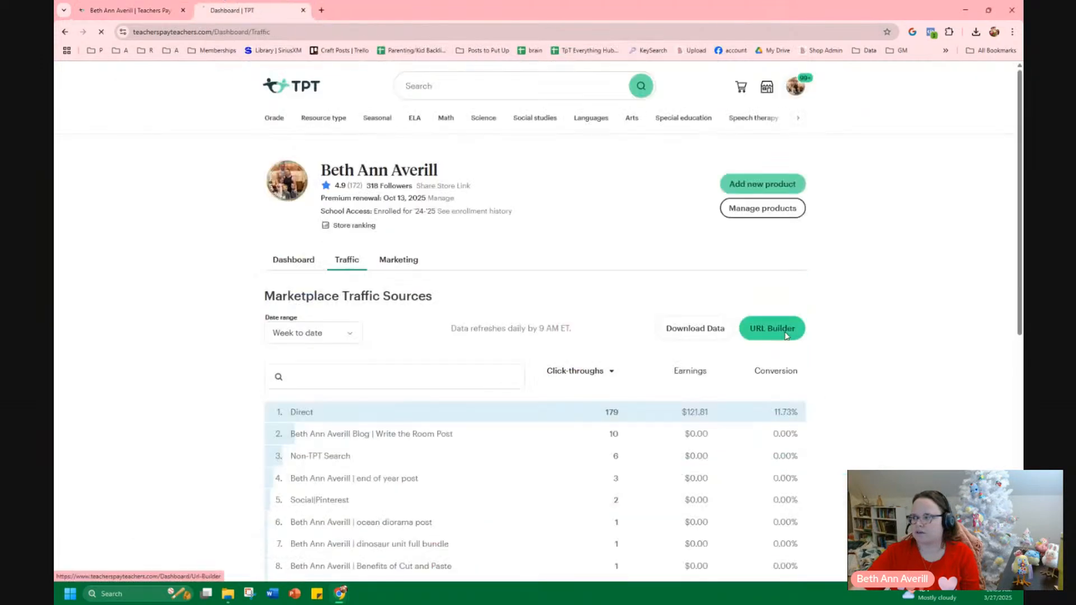
{"action": "left_click", "coordinate": [767, 330]}
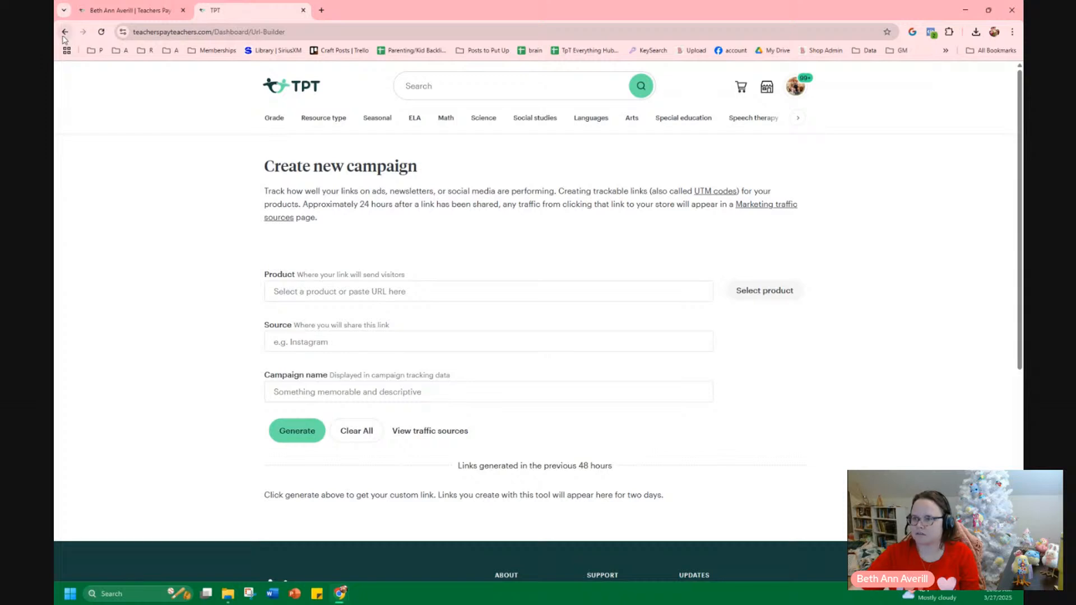
Review the month-to-date Marketplace Traffic Sources, including the blog post campaign links, and close the traffic and URL Builder pages.
{"action": "left_click", "coordinate": [750, 209]}
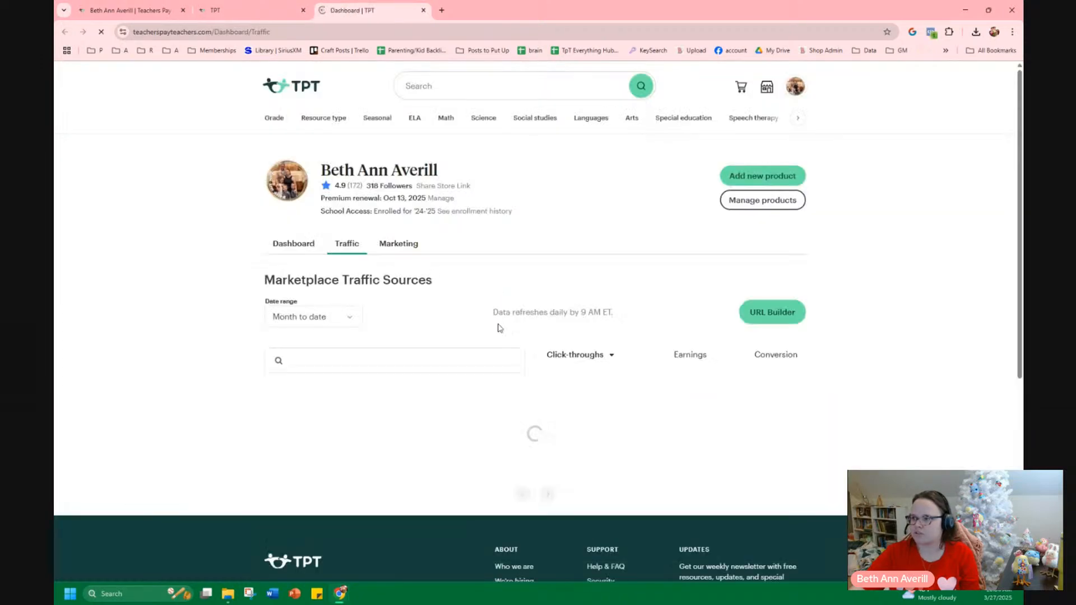
{"action": "scroll", "coordinate": [583, 359], "scroll_direction": "down", "scroll_amount": 3}
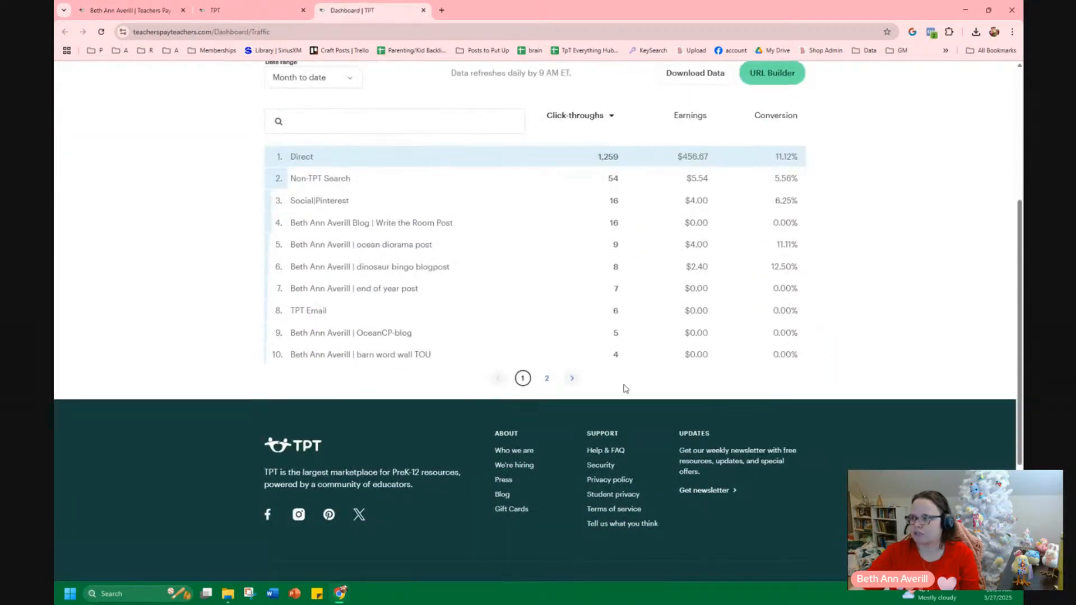
{"action": "scroll", "coordinate": [622, 387], "scroll_direction": "down", "scroll_amount": 5}
{"action": "scroll", "coordinate": [640, 370], "scroll_direction": "up", "scroll_amount": 2}
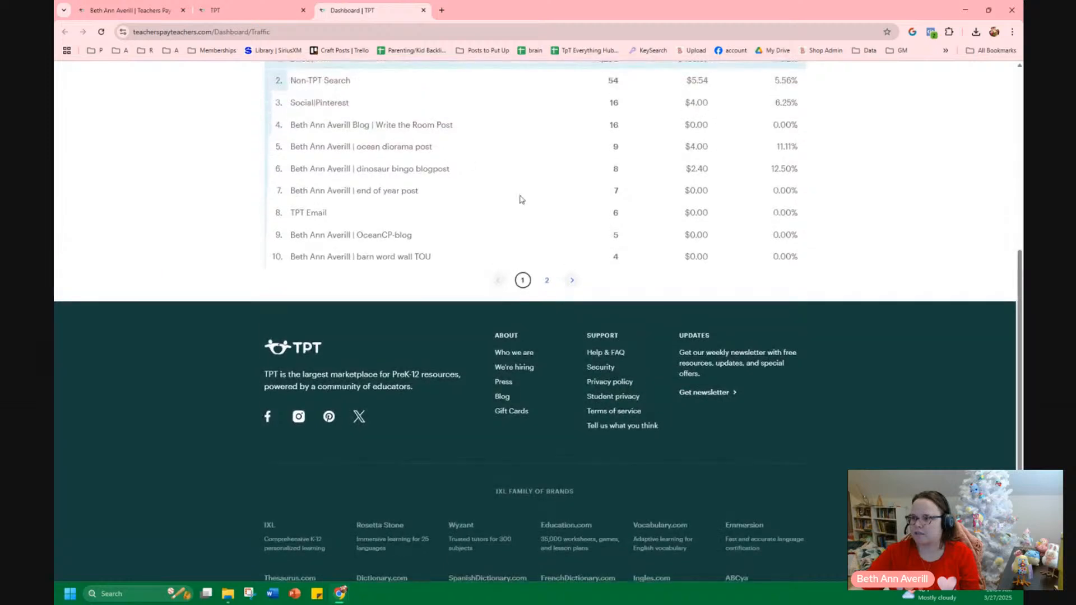
{"action": "scroll", "coordinate": [325, 109], "scroll_direction": "down", "scroll_amount": 1}
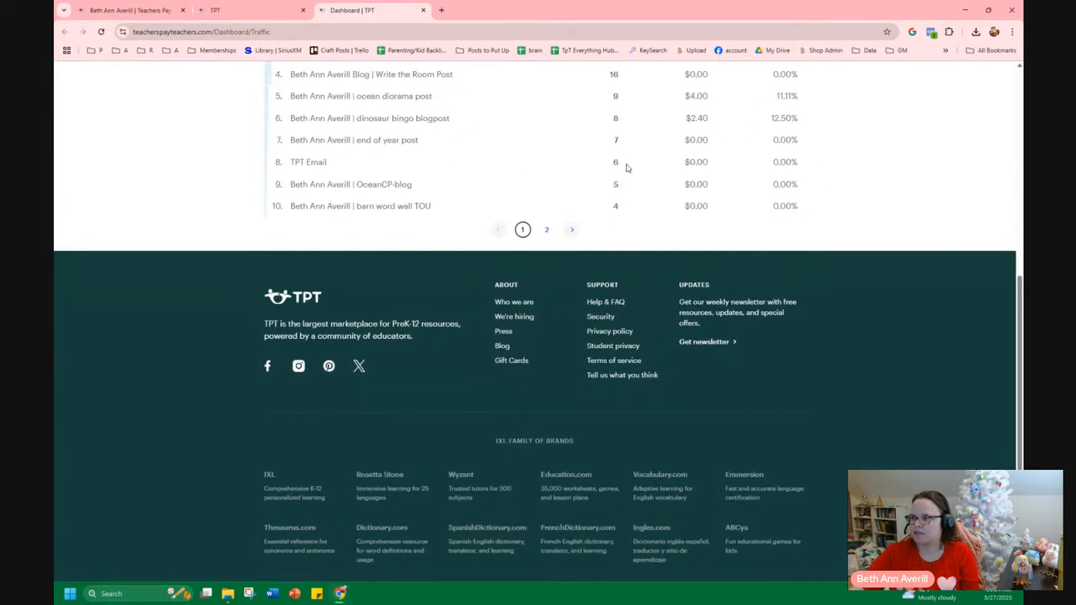
{"action": "left_click", "coordinate": [423, 10]}
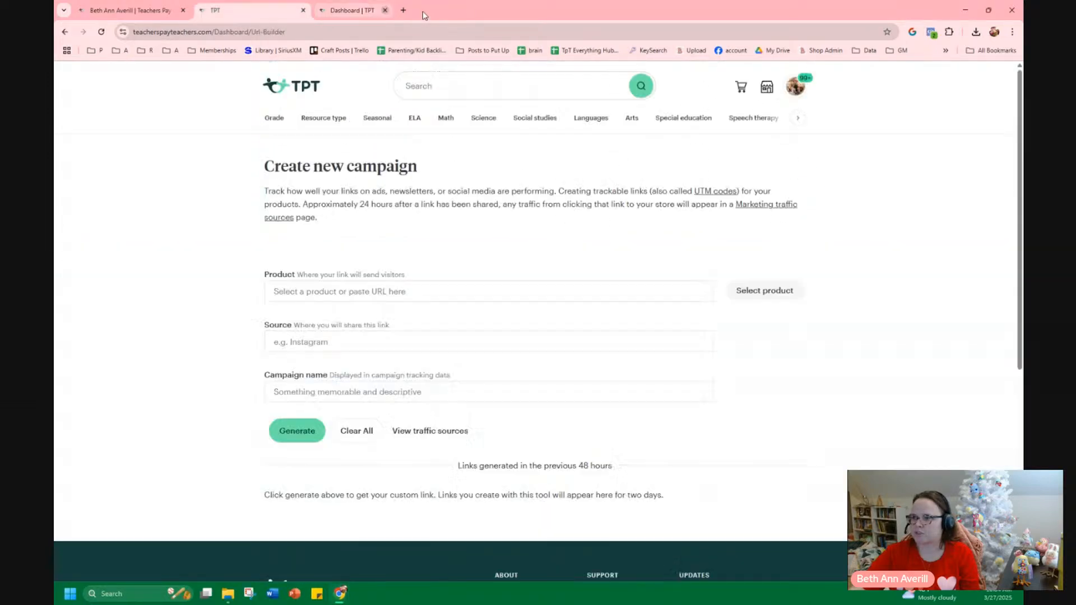
{"action": "left_click", "coordinate": [304, 10]}
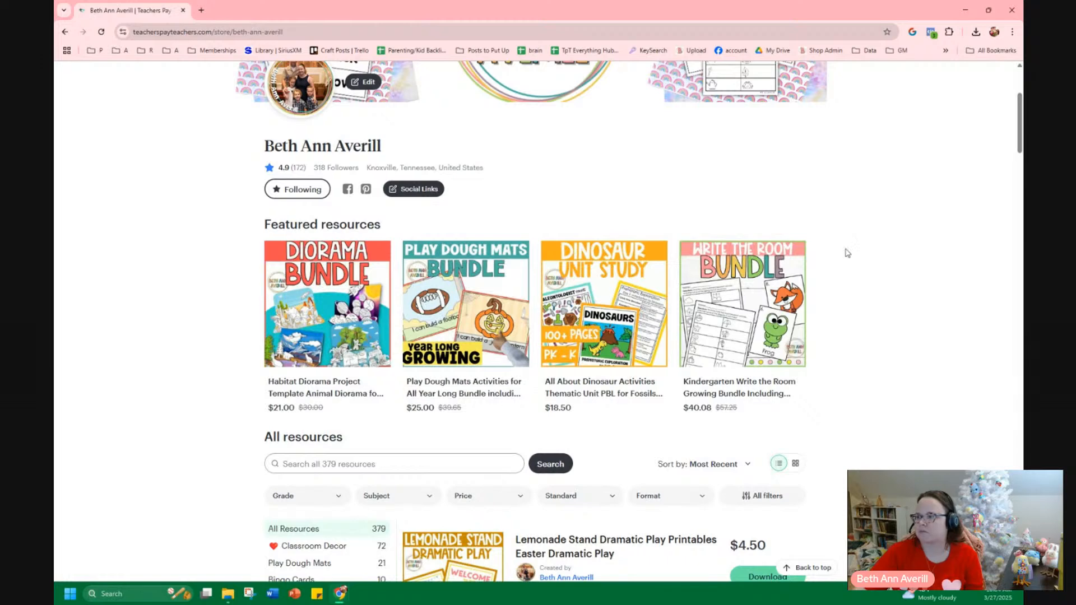
Bring up the Easter Play Dough Mats folder window and move it clear of the browser.
{"action": "left_click", "coordinate": [228, 593]}
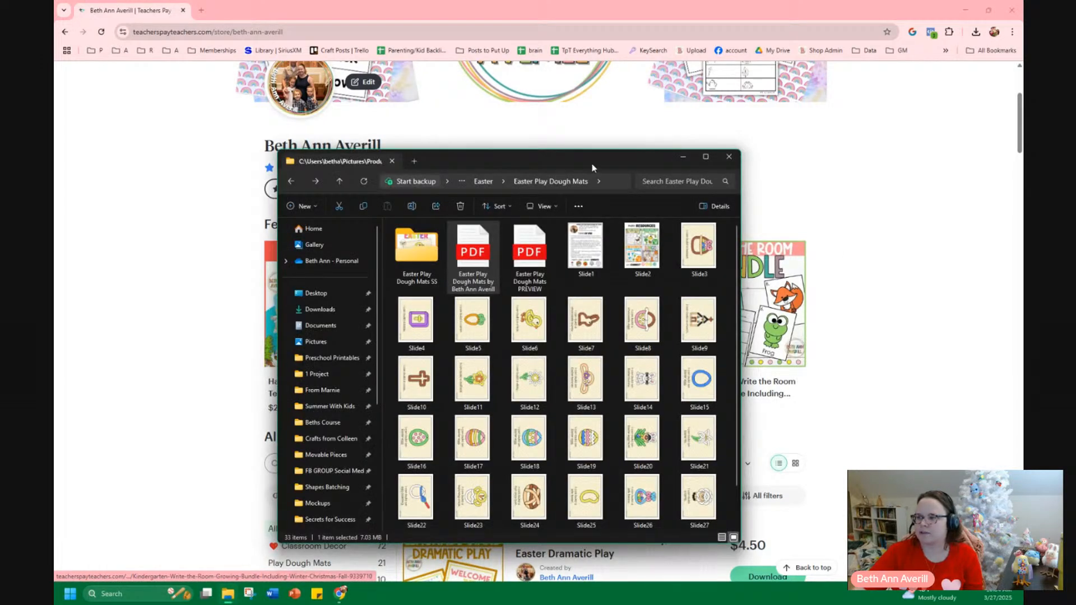
{"action": "left_click_drag", "start_coordinate": [594, 168], "coordinate": [55, 209]}
Open the store's list of product listings.
{"action": "scroll", "coordinate": [796, 337], "scroll_direction": "up", "scroll_amount": 4}
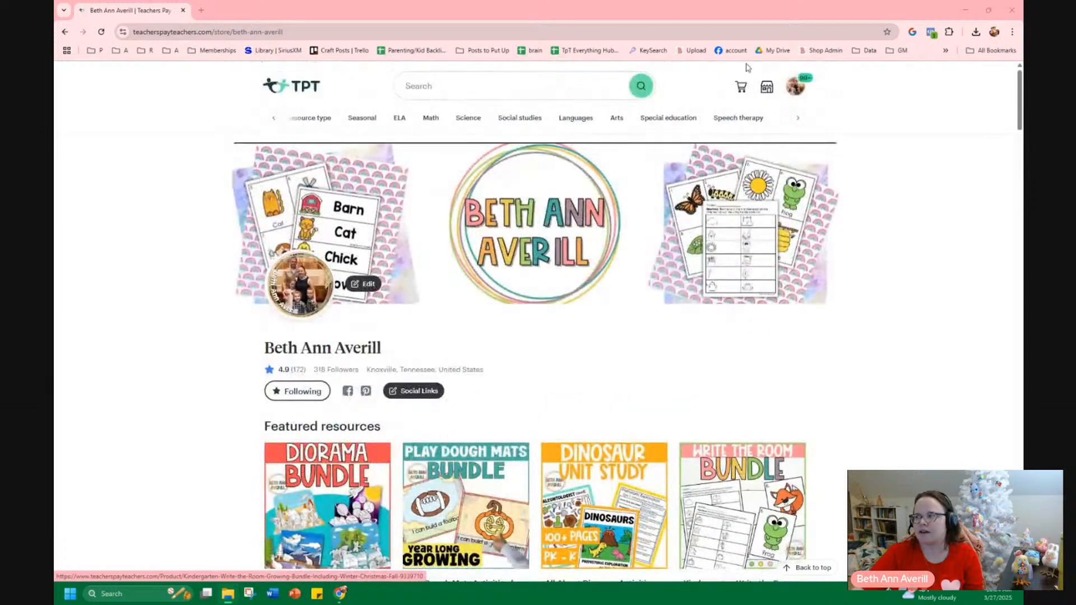
{"action": "left_click", "coordinate": [796, 86]}
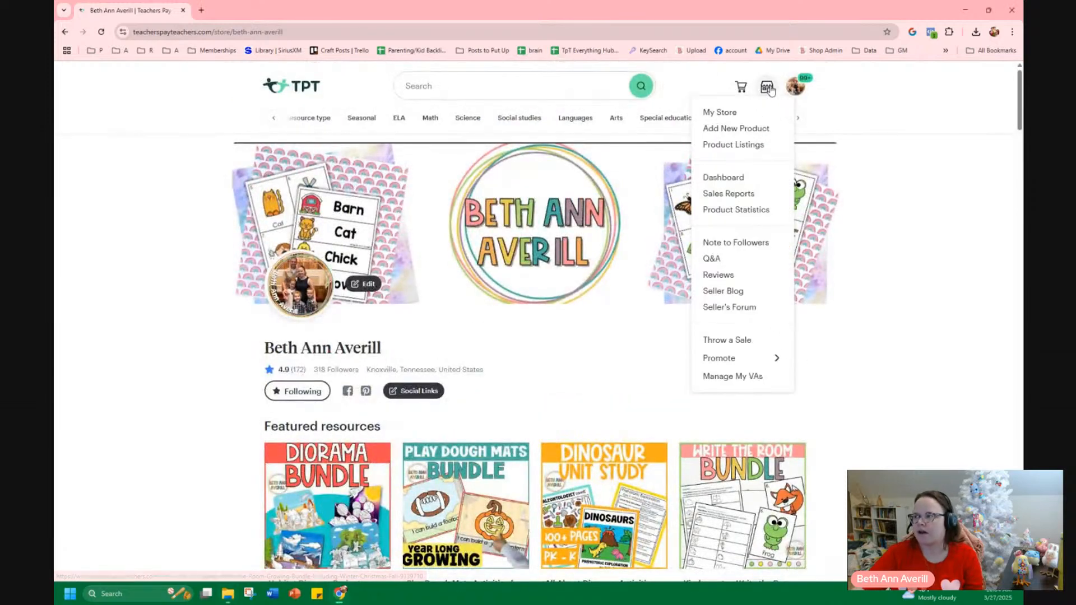
{"action": "left_click", "coordinate": [758, 146]}
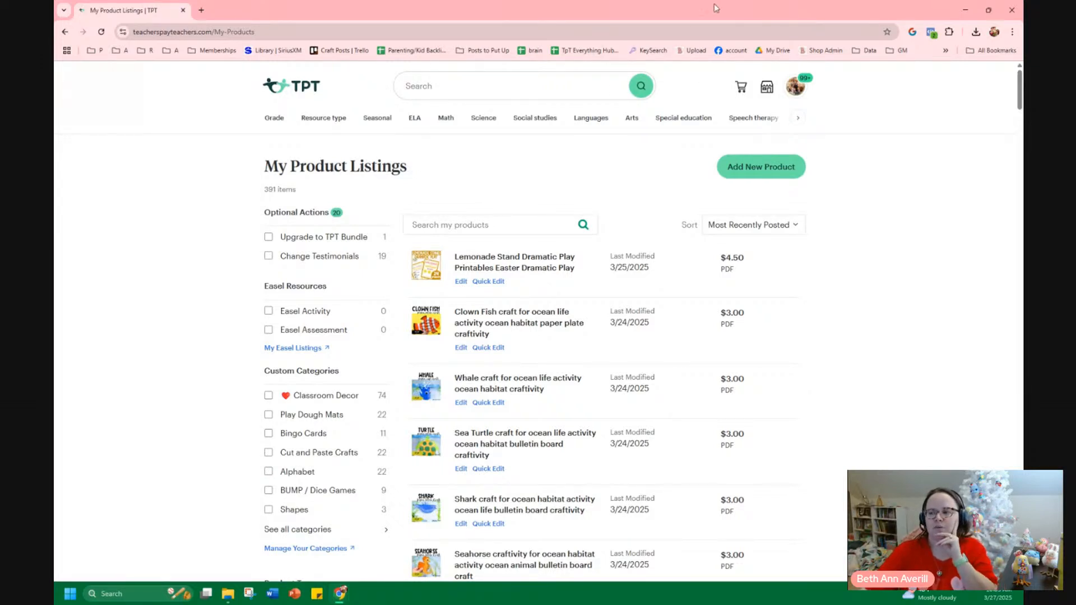
Start a new product listing copied from the Christmas Themed Play Dough Mat Activities listing.
{"action": "scroll", "coordinate": [367, 414], "scroll_direction": "down", "scroll_amount": 7}
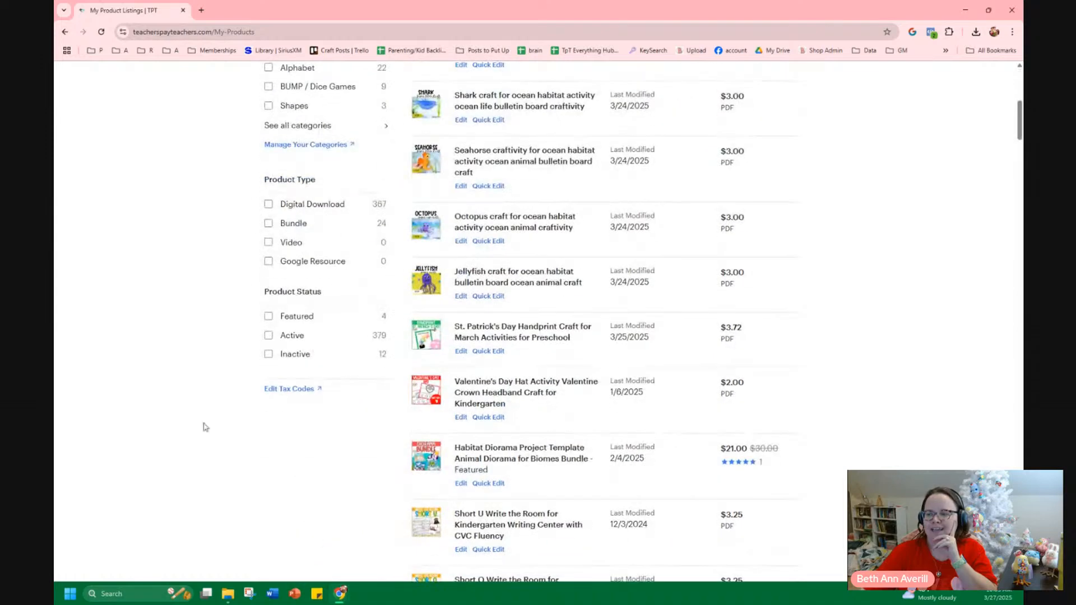
{"action": "scroll", "coordinate": [773, 277], "scroll_direction": "down", "scroll_amount": 12}
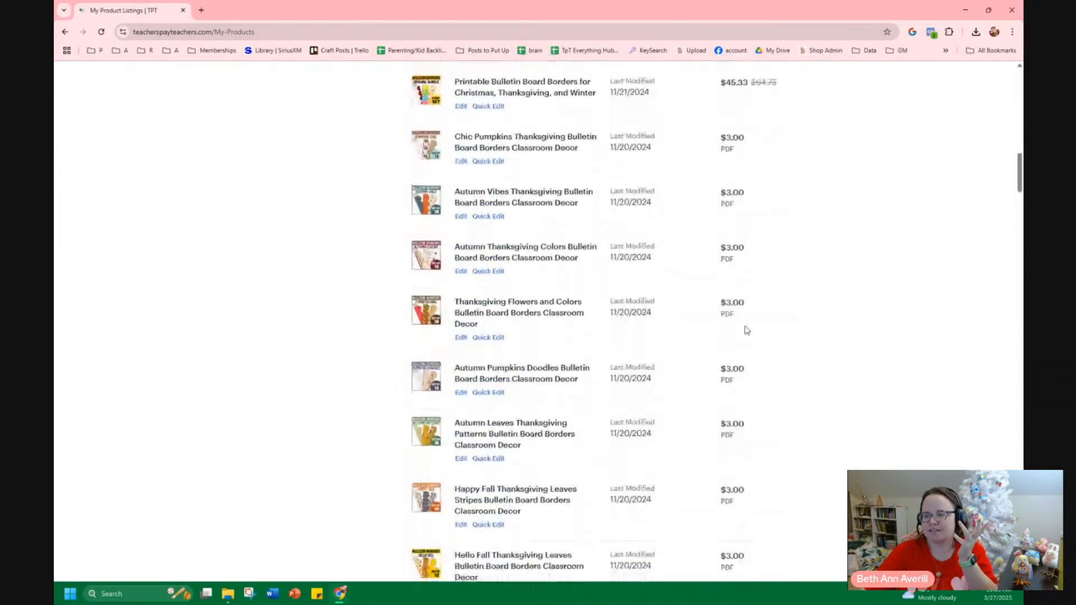
{"action": "scroll", "coordinate": [746, 330], "scroll_direction": "down", "scroll_amount": 13}
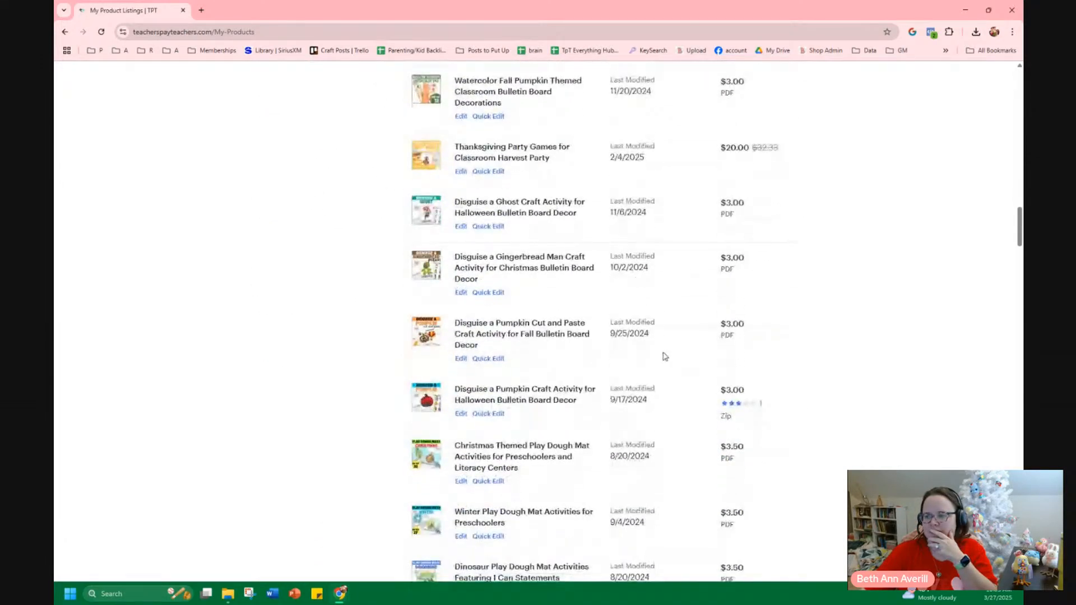
{"action": "scroll", "coordinate": [601, 364], "scroll_direction": "down", "scroll_amount": 3}
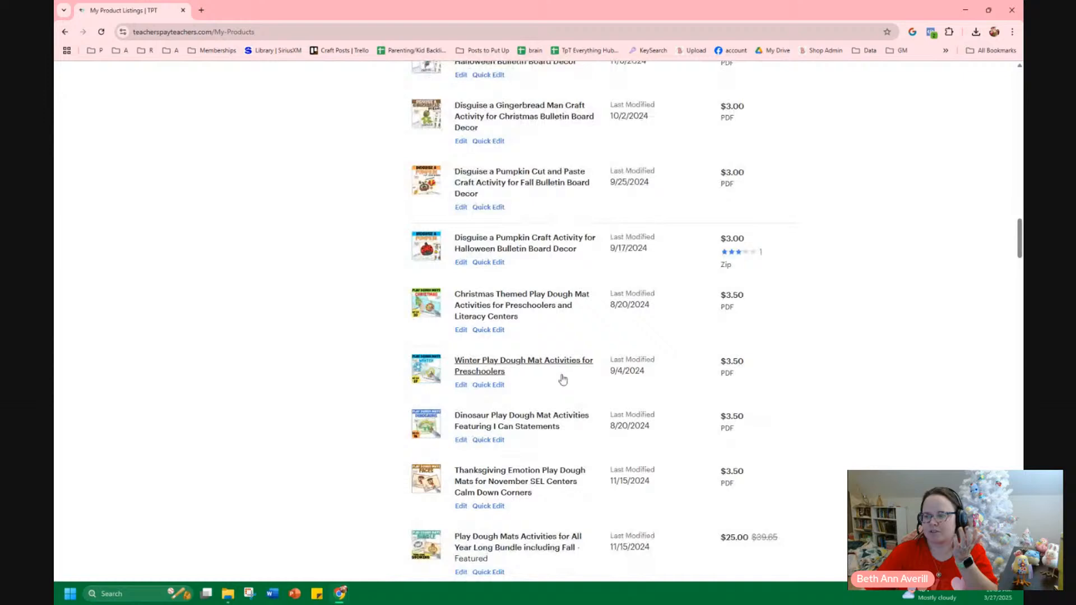
{"action": "left_click", "coordinate": [486, 331]}
{"action": "scroll", "coordinate": [557, 331], "scroll_direction": "down", "scroll_amount": 5}
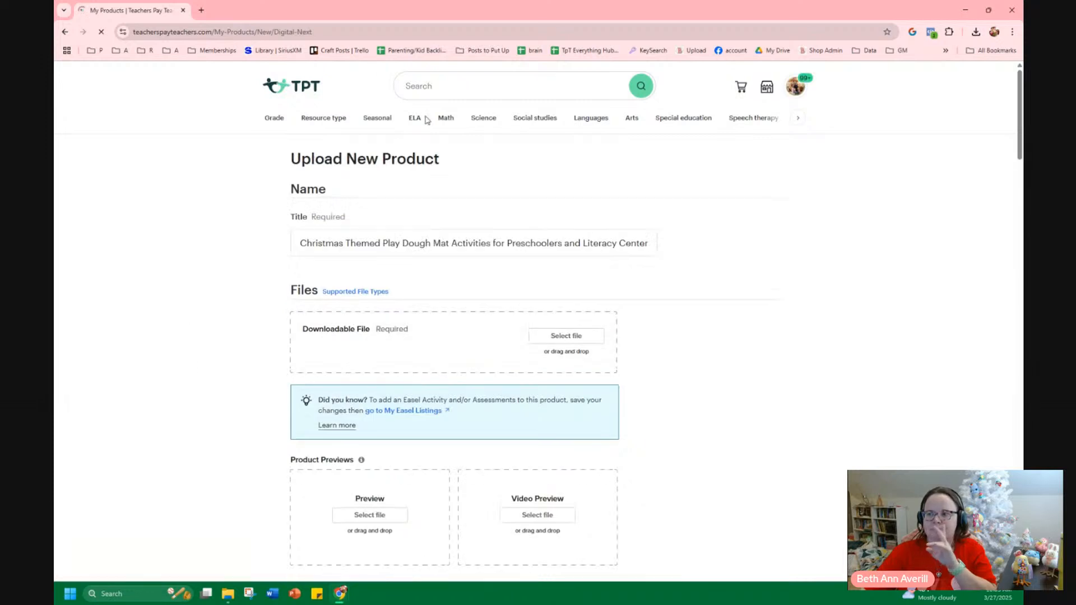
{"action": "scroll", "coordinate": [651, 205], "scroll_direction": "down", "scroll_amount": 2}
{"action": "scroll", "coordinate": [659, 208], "scroll_direction": "up", "scroll_amount": 2}
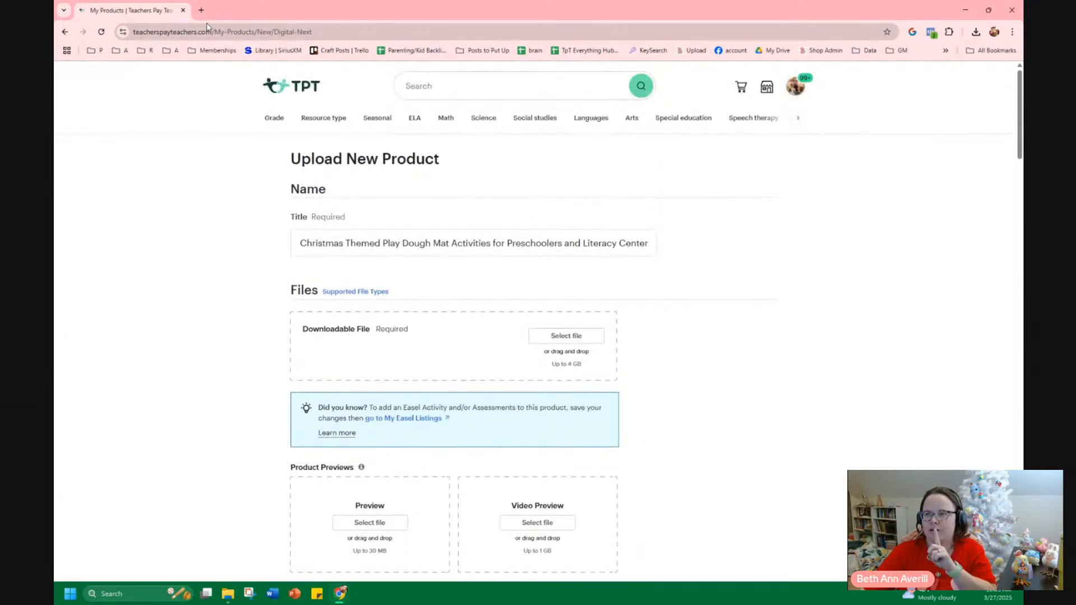
Open a blank Digital Download listing in a separate tab, look through its empty form sections, and close it.
{"action": "middle_click", "coordinate": [285, 87]}
{"action": "left_click", "coordinate": [225, 17]}
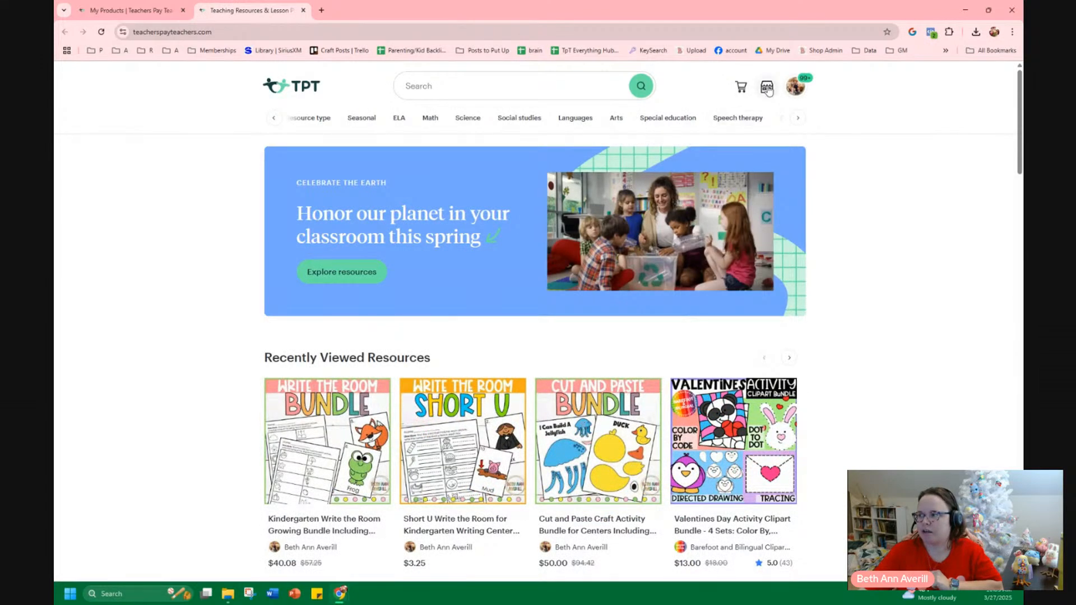
{"action": "mouse_move", "coordinate": [767, 87]}
{"action": "left_click", "coordinate": [738, 128]}
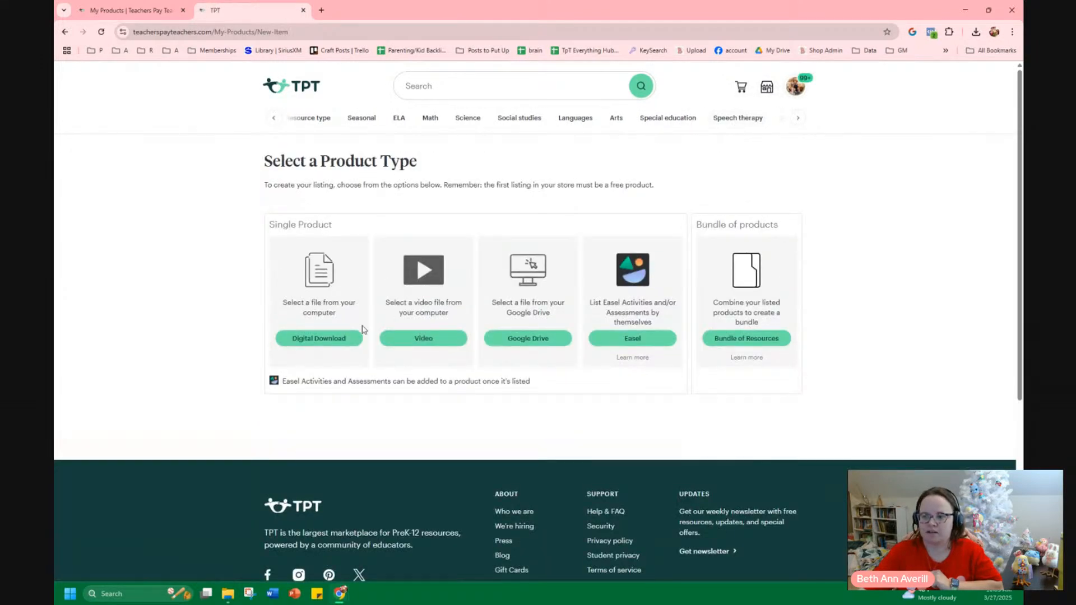
{"action": "left_click", "coordinate": [297, 341]}
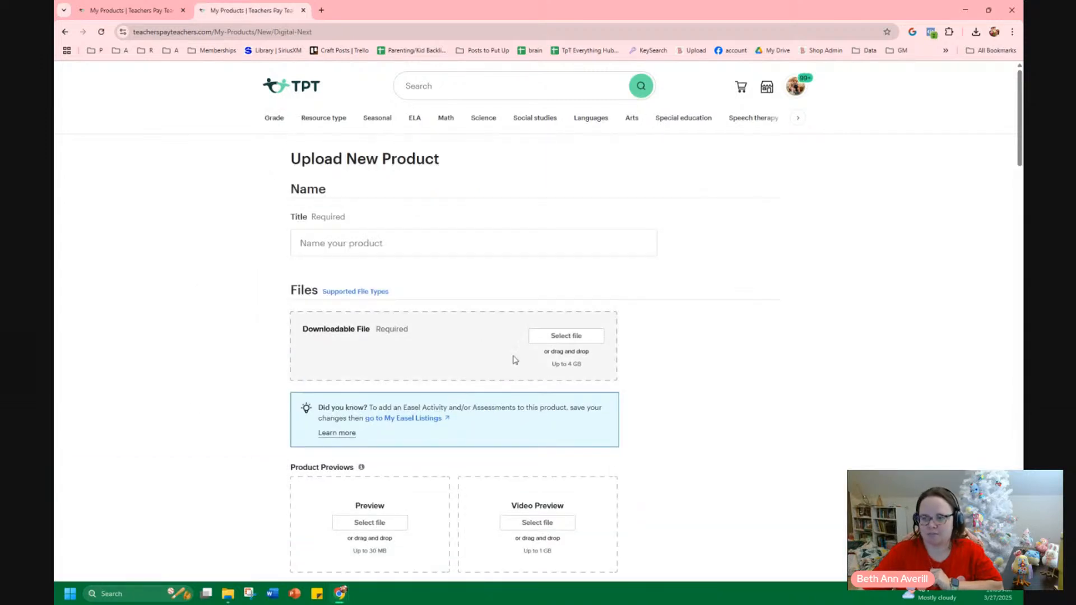
{"action": "scroll", "coordinate": [438, 308], "scroll_direction": "down", "scroll_amount": 7}
{"action": "scroll", "coordinate": [535, 165], "scroll_direction": "down", "scroll_amount": 9}
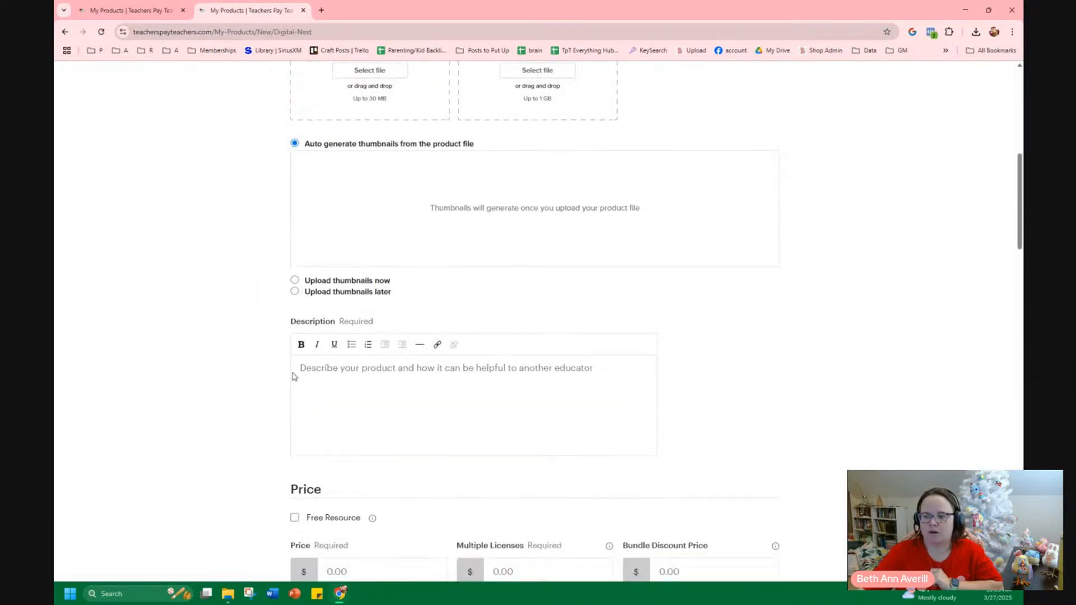
{"action": "scroll", "coordinate": [513, 437], "scroll_direction": "down", "scroll_amount": 5}
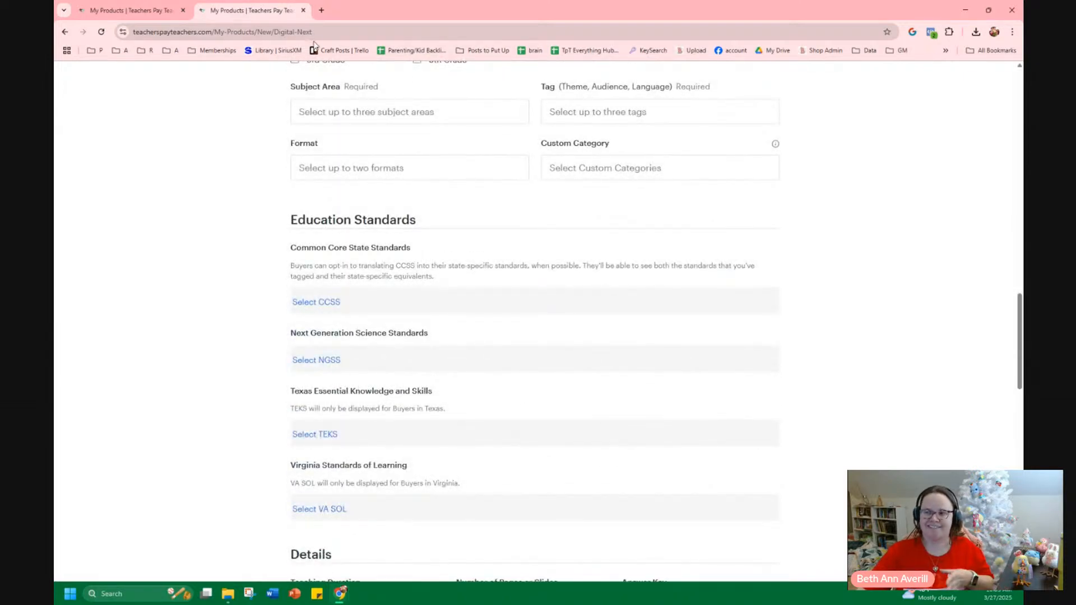
{"action": "left_click", "coordinate": [303, 10]}
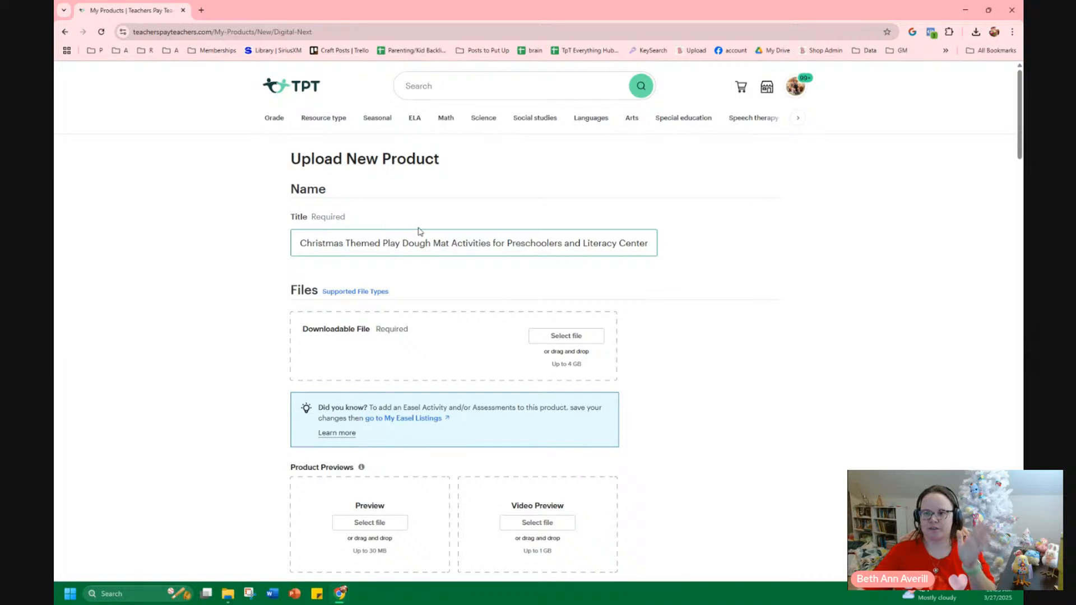
Bring up the Easter Play Dough Mats folder and arrange it side by side with the new product form.
{"action": "left_click_drag", "start_coordinate": [55, 189], "coordinate": [564, 31]}
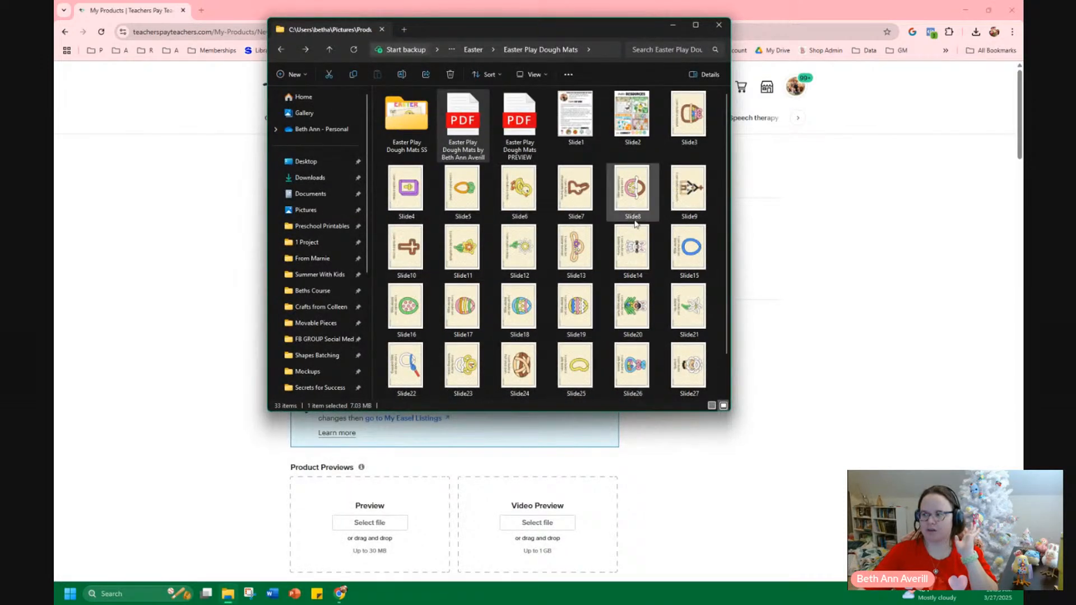
{"action": "scroll", "coordinate": [636, 249], "scroll_direction": "down", "scroll_amount": 2}
{"action": "scroll", "coordinate": [581, 331], "scroll_direction": "up", "scroll_amount": 2}
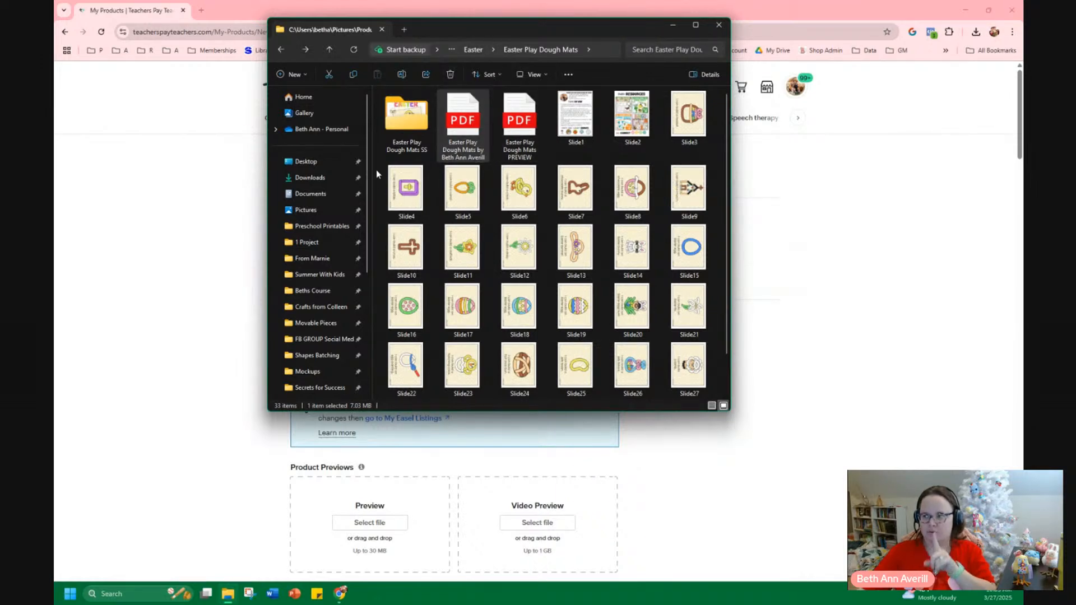
{"action": "left_click_drag", "start_coordinate": [484, 43], "coordinate": [1022, 168]}
{"action": "left_click", "coordinate": [135, 280]}
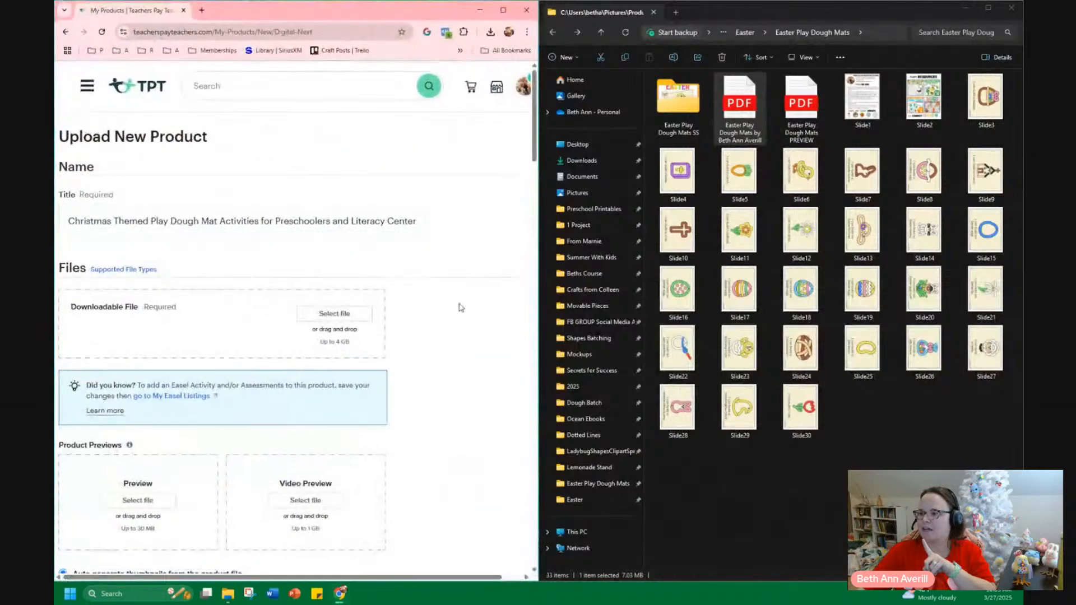
Upload the Easter Play Dough Mats product PDF as the downloadable file and Easter Play Dough Mats PREVIEW.pdf as the preview.
{"action": "scroll", "coordinate": [134, 288], "scroll_direction": "down", "scroll_amount": 1}
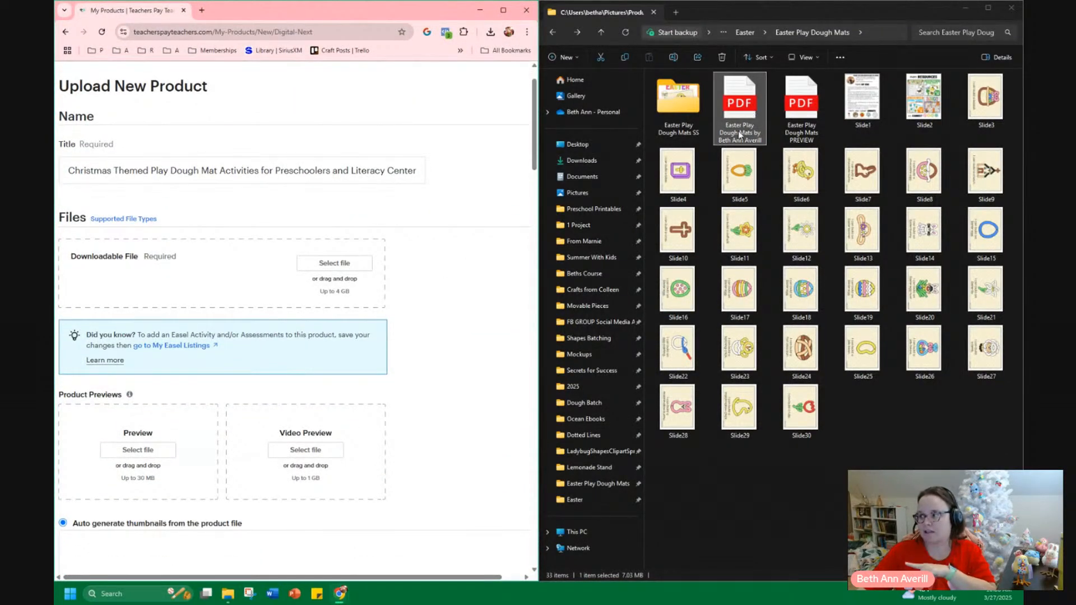
{"action": "left_click_drag", "start_coordinate": [739, 133], "coordinate": [133, 249]}
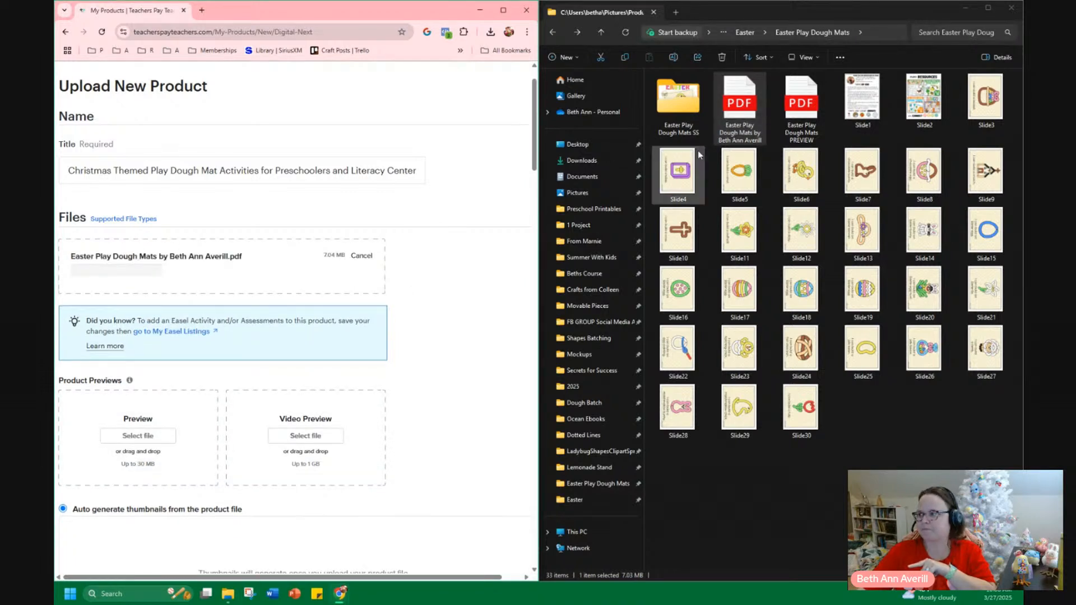
{"action": "left_click_drag", "start_coordinate": [810, 118], "coordinate": [158, 451]}
Choose to upload thumbnails now, adding Slide1 from the Easter Play Dough Mats SS folder as main cover and Slide2 to Slide4 as thumbnails.
{"action": "scroll", "coordinate": [135, 261], "scroll_direction": "down", "scroll_amount": 5}
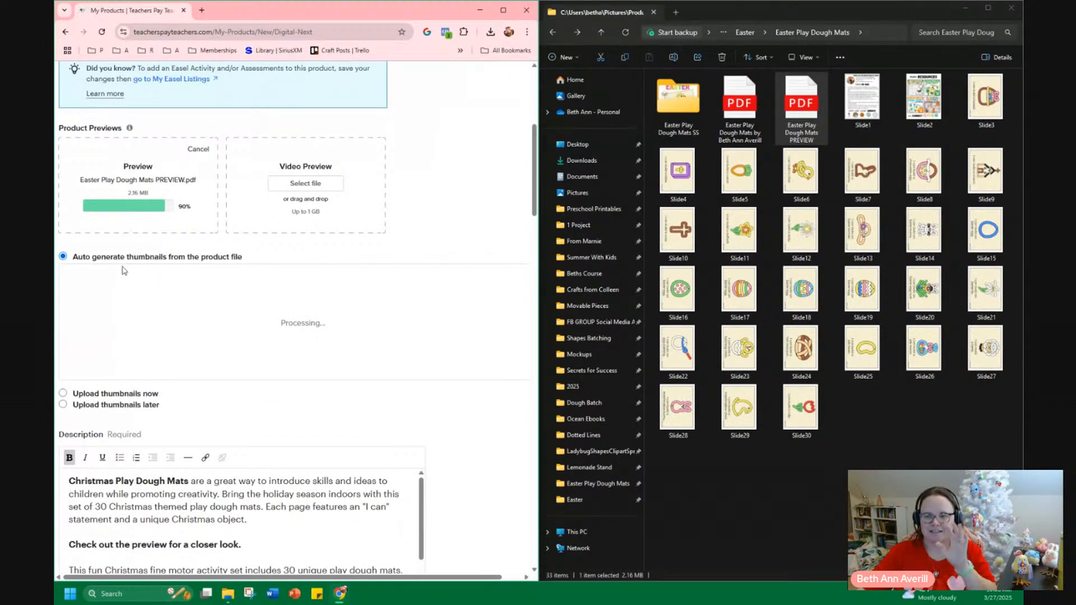
{"action": "left_click", "coordinate": [63, 394]}
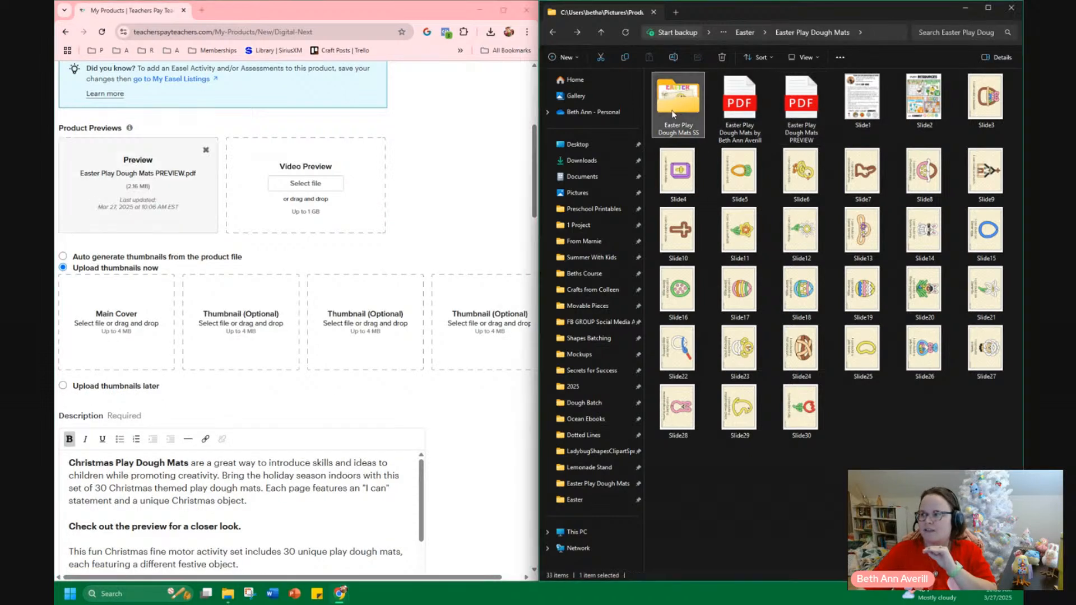
{"action": "double_click", "coordinate": [675, 111]}
{"action": "left_click_drag", "start_coordinate": [675, 114], "coordinate": [112, 311]}
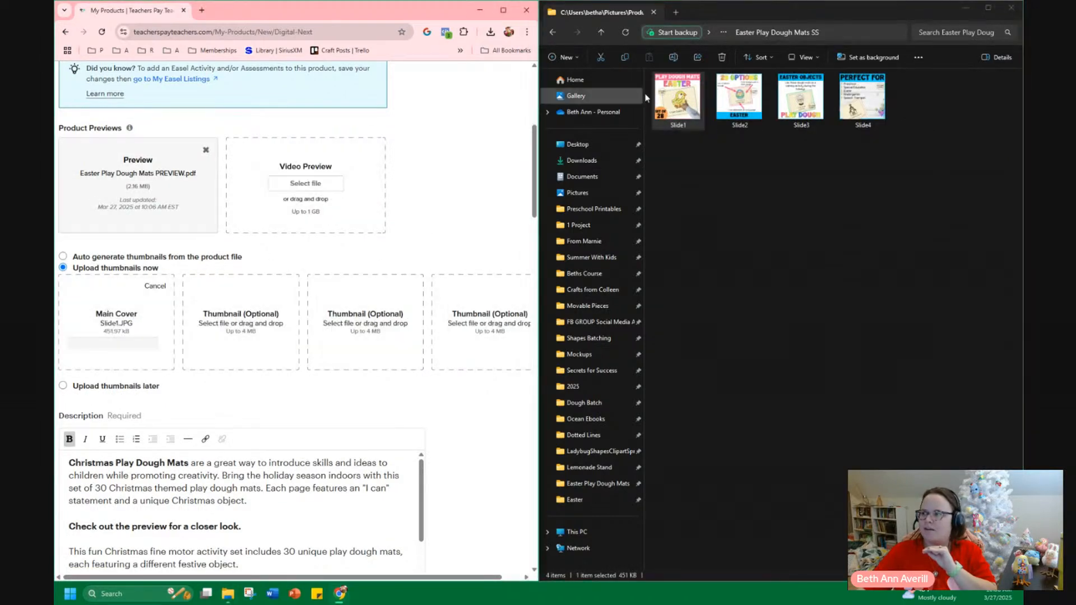
{"action": "left_click_drag", "start_coordinate": [732, 104], "coordinate": [260, 322]}
{"action": "left_click_drag", "start_coordinate": [802, 100], "coordinate": [399, 344]}
{"action": "left_click_drag", "start_coordinate": [862, 98], "coordinate": [488, 317]}
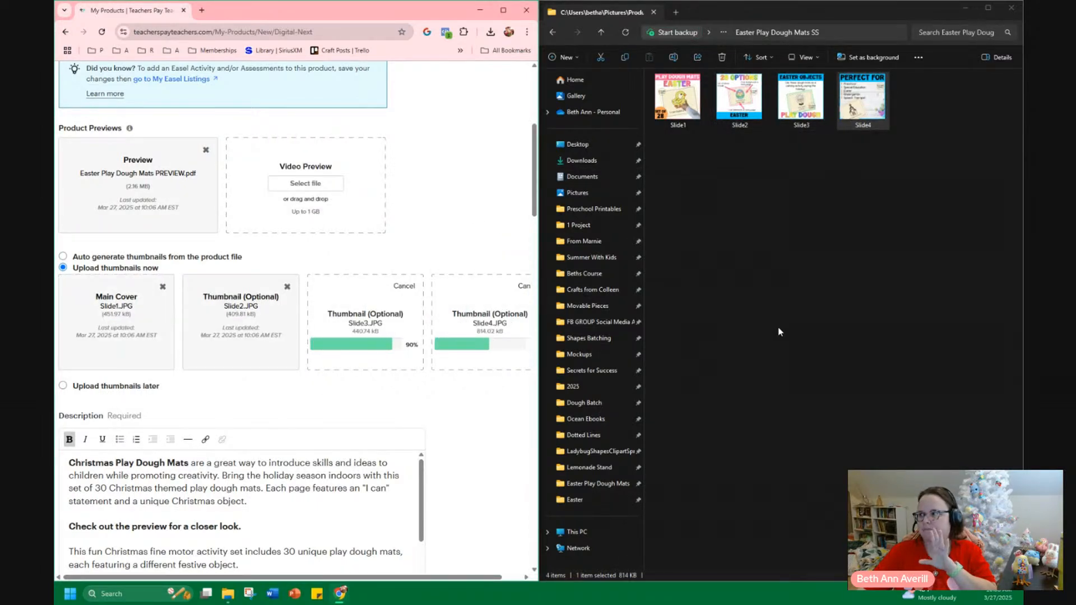
{"action": "left_click", "coordinate": [601, 32]}
Move the folder window out of the way and maximize the browser on the new product form.
{"action": "scroll", "coordinate": [280, 207], "scroll_direction": "up", "scroll_amount": 5}
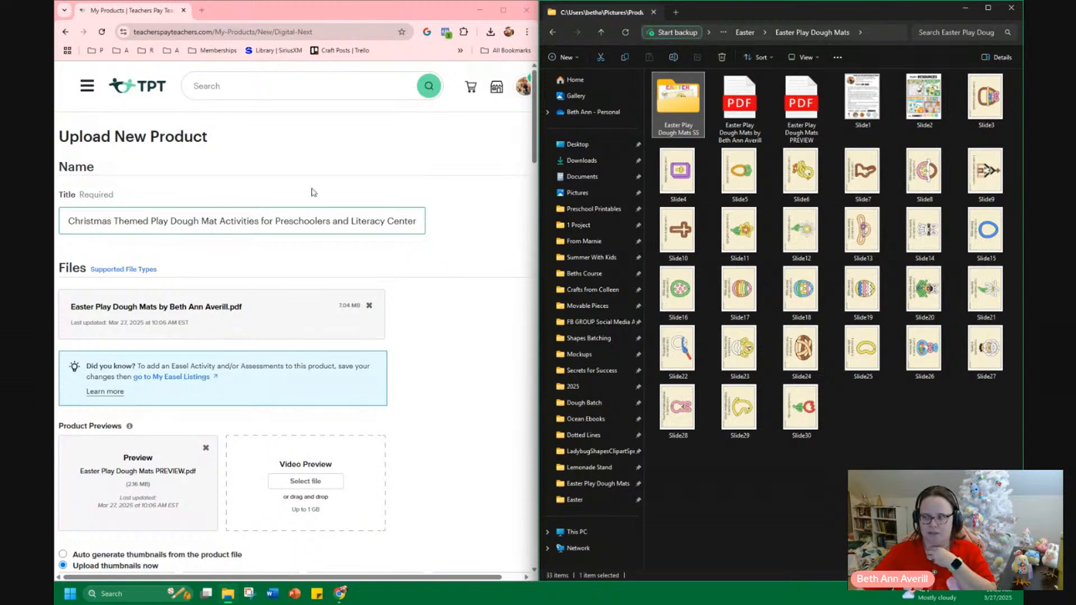
{"action": "left_click", "coordinate": [739, 17]}
{"action": "left_click_drag", "start_coordinate": [749, 11], "coordinate": [55, 124]}
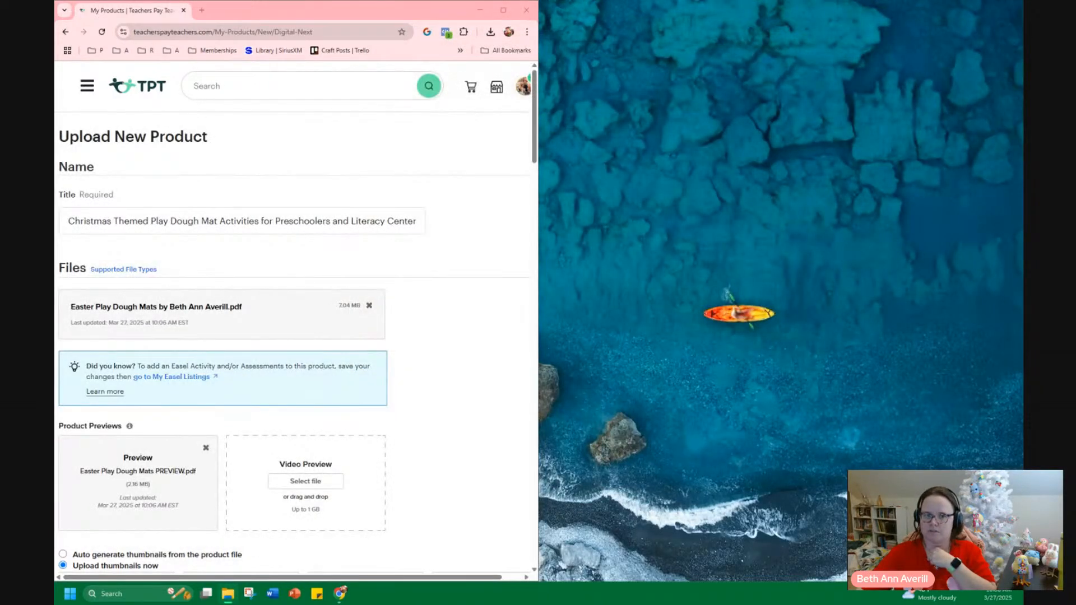
{"action": "double_click", "coordinate": [288, 16]}
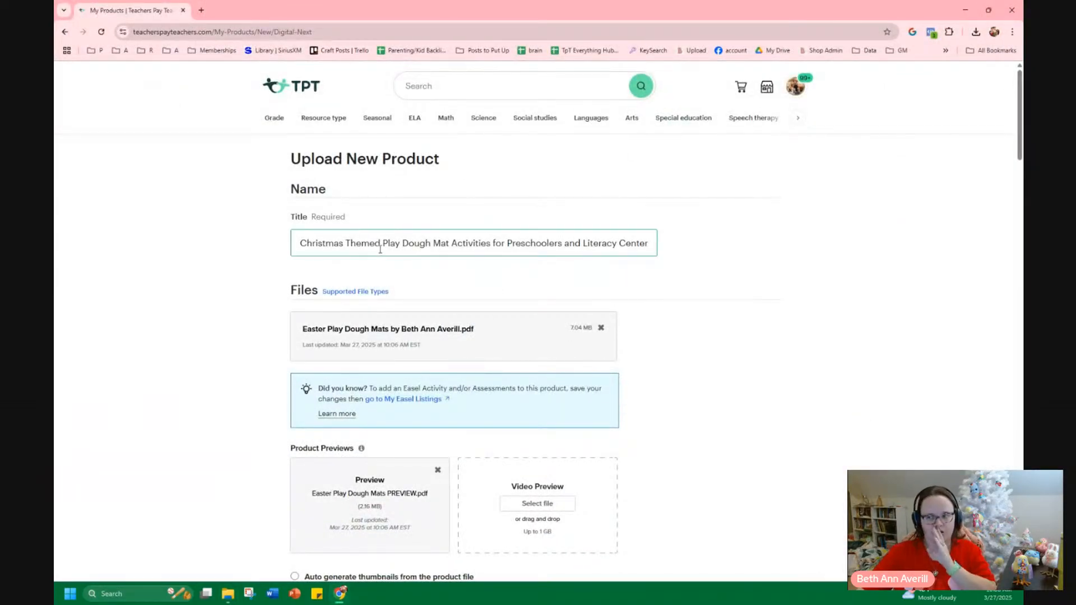
Check the marketplace search suggestions for "easter play" as title keyword ideas.
{"action": "left_click", "coordinate": [435, 79]}
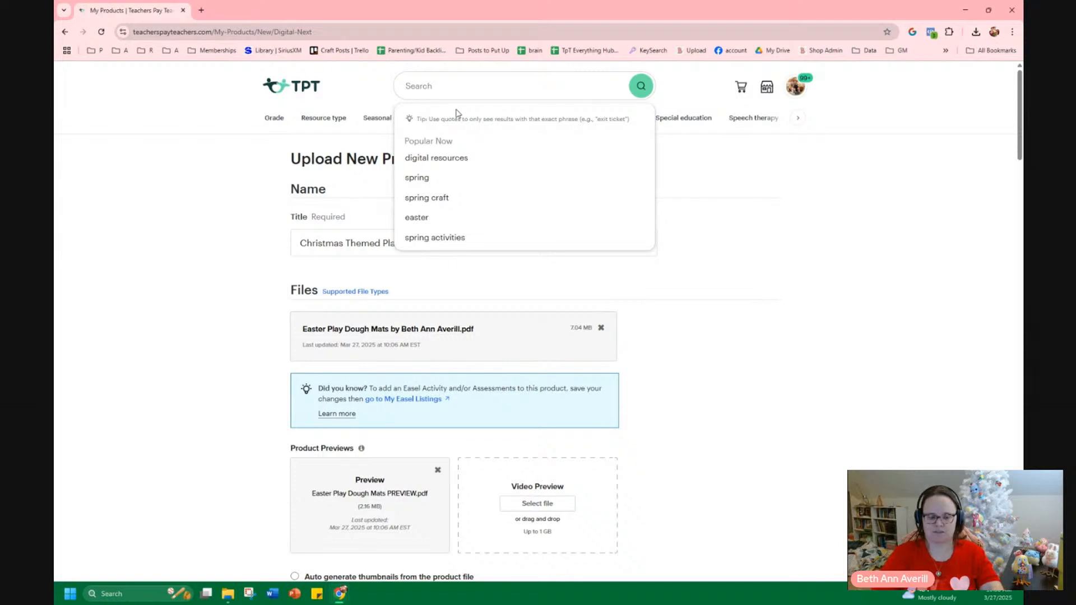
{"action": "type", "text": "easter"}
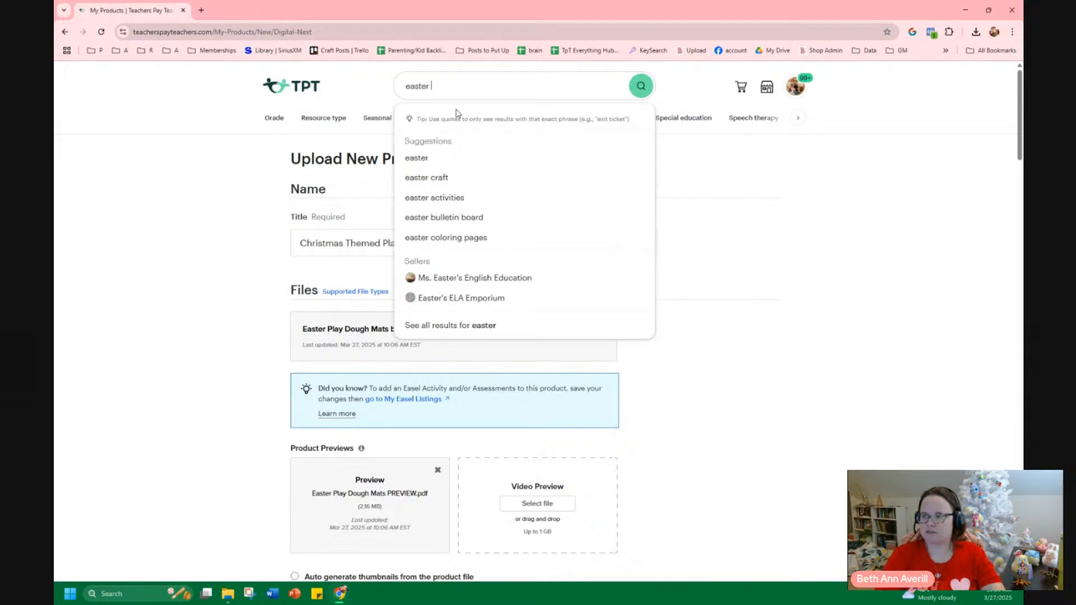
{"action": "type", "text": " play"}
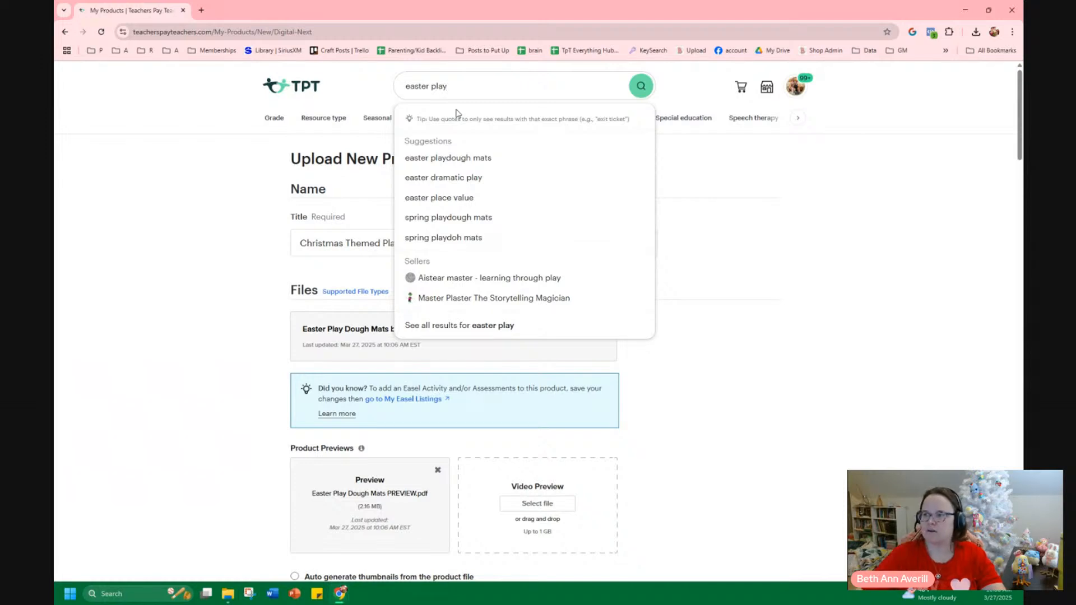
{"action": "left_click", "coordinate": [202, 256]}
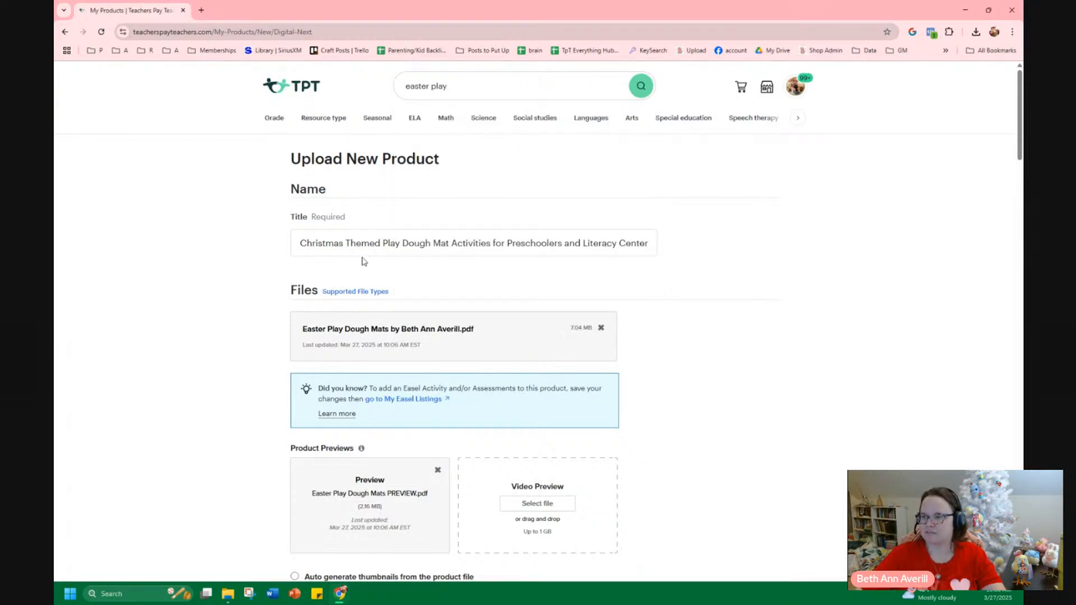
Replace "Christmas Themed" with "Easter" at the start of the product title.
{"action": "left_click", "coordinate": [377, 249]}
{"action": "left_click_drag", "start_coordinate": [383, 244], "coordinate": [228, 254]}
{"action": "type", "text": "Easter"}
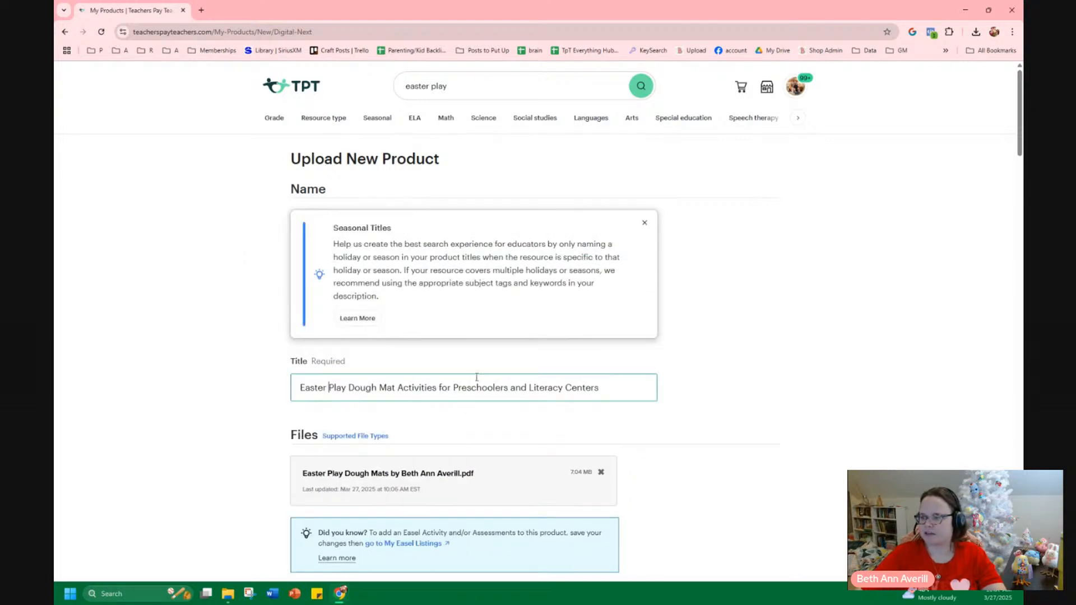
Check the marketplace search suggestions for "easter act" to find more title keywords.
{"action": "scroll", "coordinate": [567, 381], "scroll_direction": "down", "scroll_amount": 1}
{"action": "scroll", "coordinate": [531, 279], "scroll_direction": "up", "scroll_amount": 1}
{"action": "left_click", "coordinate": [481, 88]}
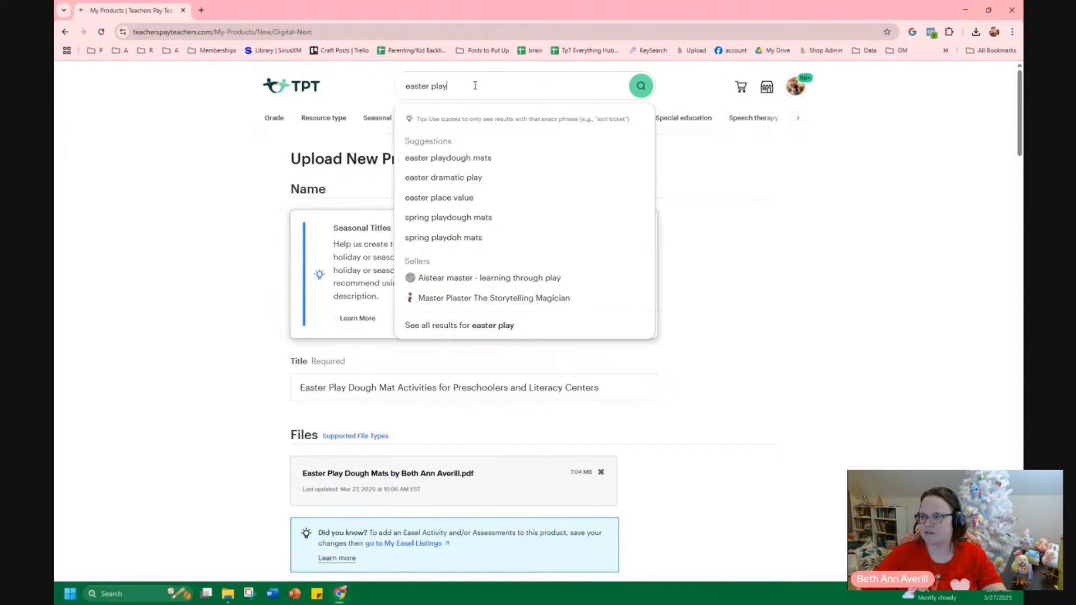
{"action": "double_click", "coordinate": [441, 85]}
{"action": "type", "text": "act"}
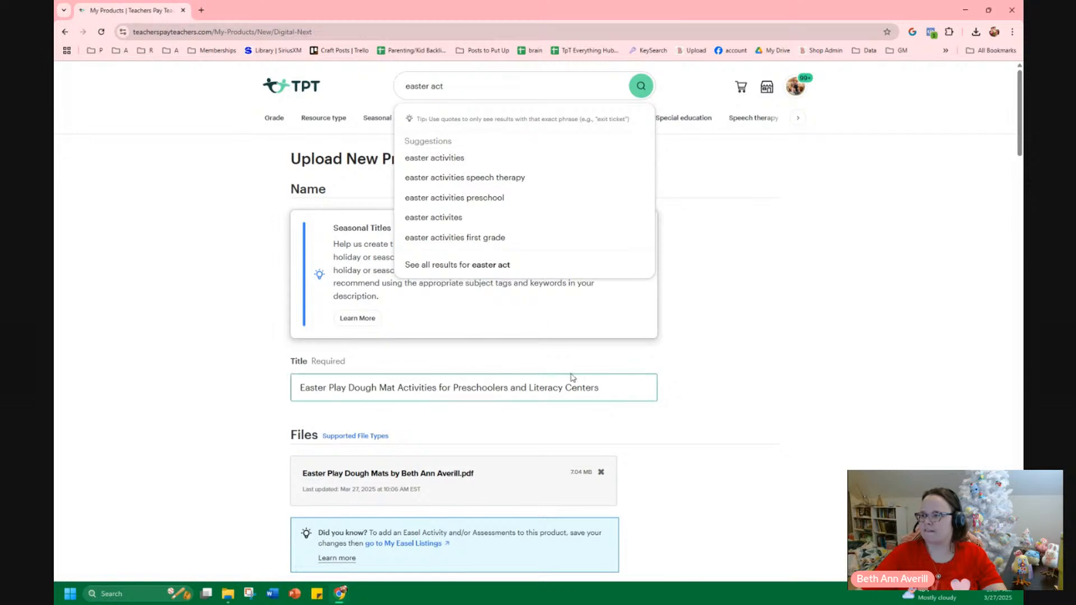
Remove "and Literacy Centers" from the product title and change "Mat" to "Mats".
{"action": "left_click", "coordinate": [534, 382]}
{"action": "left_click_drag", "start_coordinate": [601, 388], "coordinate": [513, 387]}
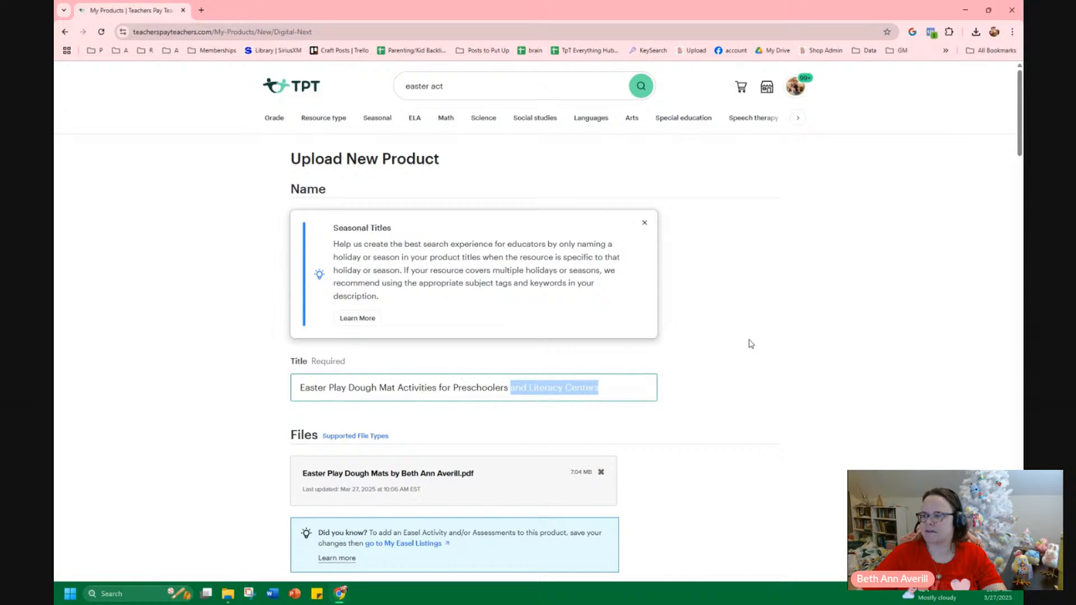
{"action": "key", "text": "BackSpace"}
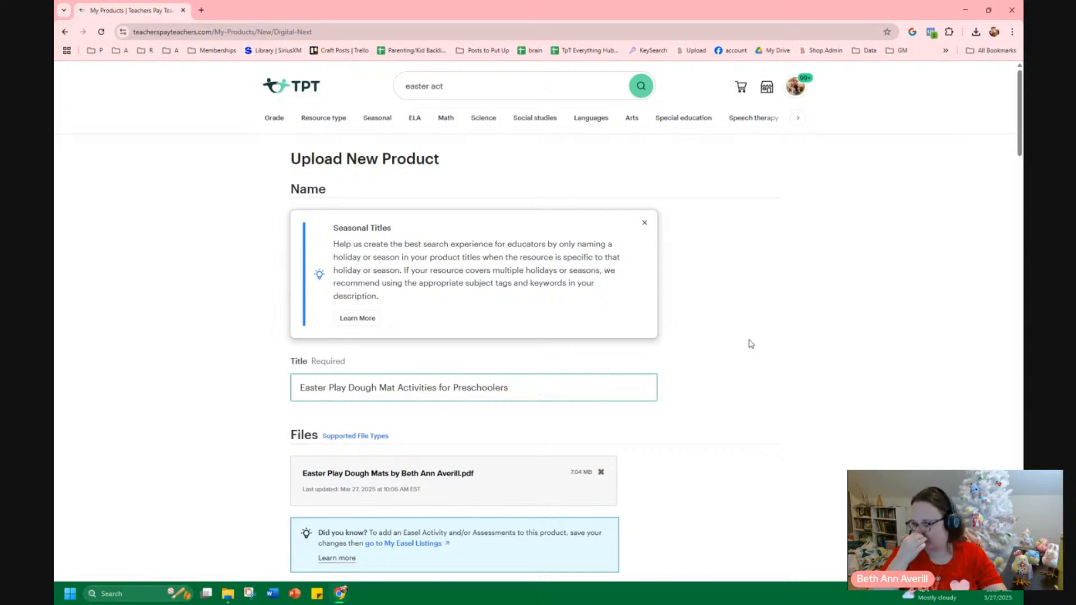
{"action": "left_click", "coordinate": [396, 388]}
{"action": "type", "text": "s"}
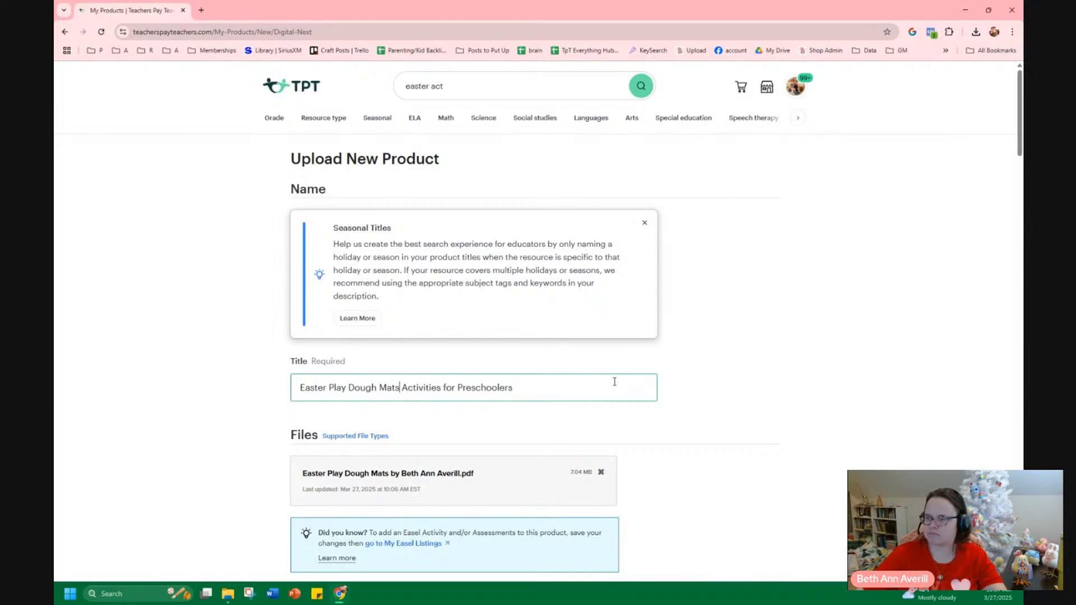
Check the marketplace search suggestions for "easter f" as further title keyword ideas.
{"action": "left_click", "coordinate": [468, 78]}
{"action": "key", "text": "BackSpace"}
{"action": "key", "text": "BackSpace"}
{"action": "key", "text": "BackSpace"}
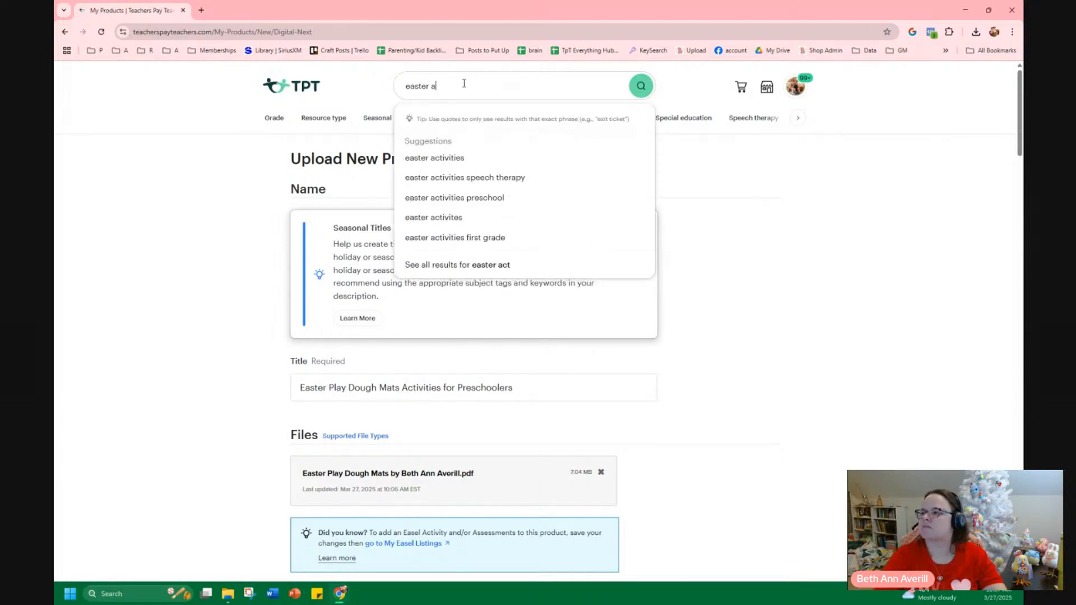
{"action": "type", "text": "f"}
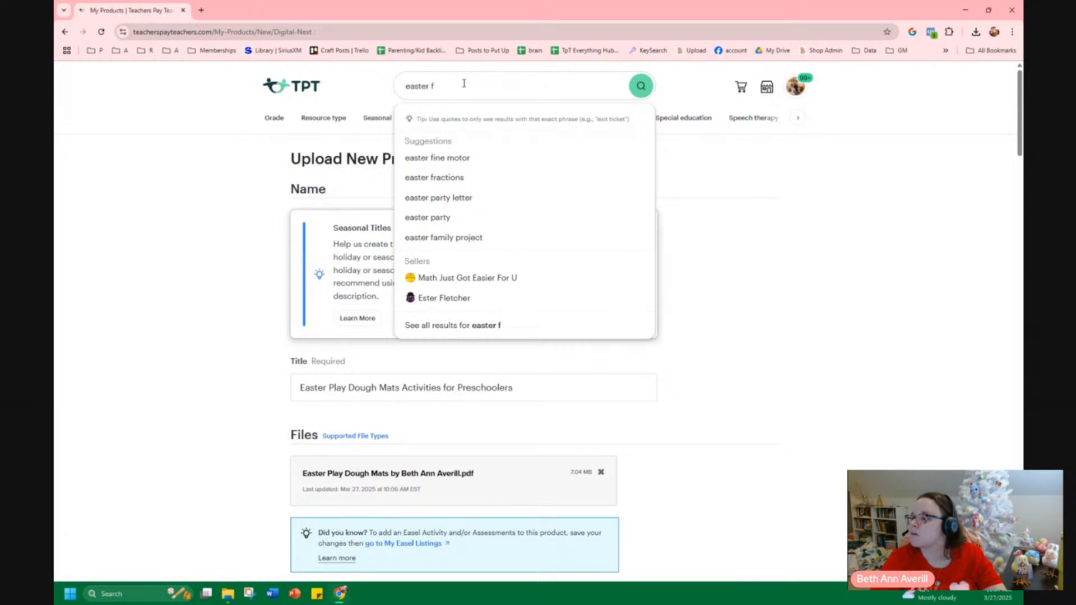
Shorten "Preschoolers" to "Preschool" in the product title and append "Easter Fine Motor Skills".
{"action": "left_click", "coordinate": [483, 390]}
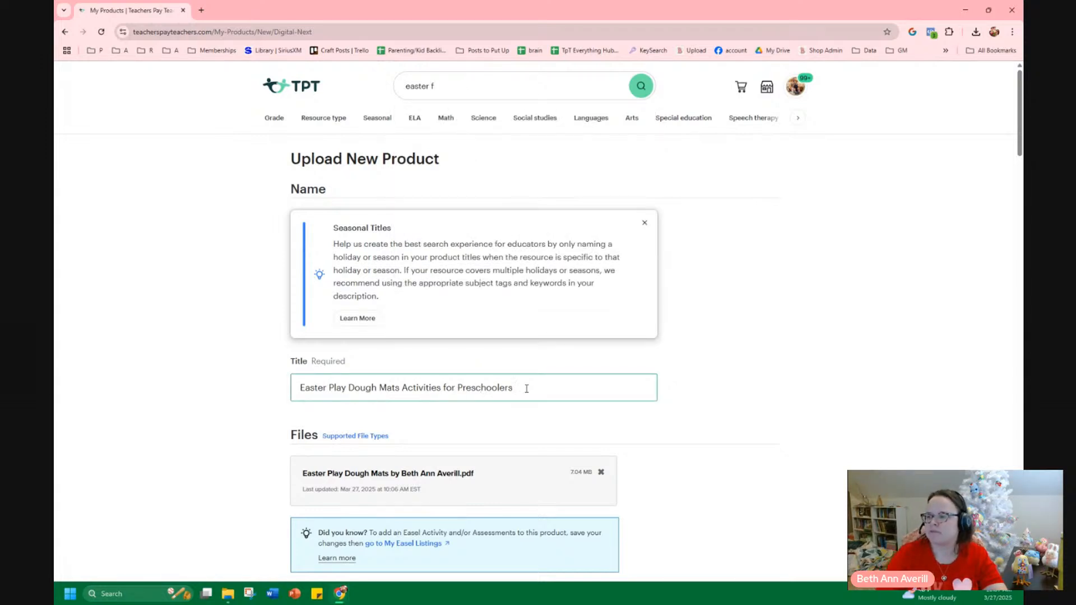
{"action": "type", "text": "East"}
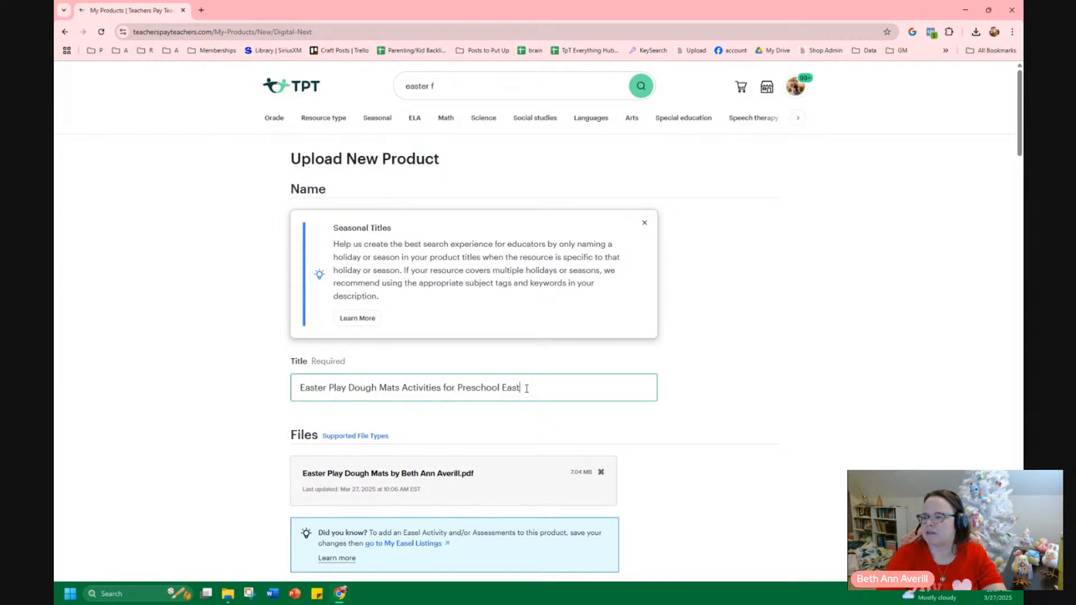
{"action": "type", "text": "er Fine Motor"}
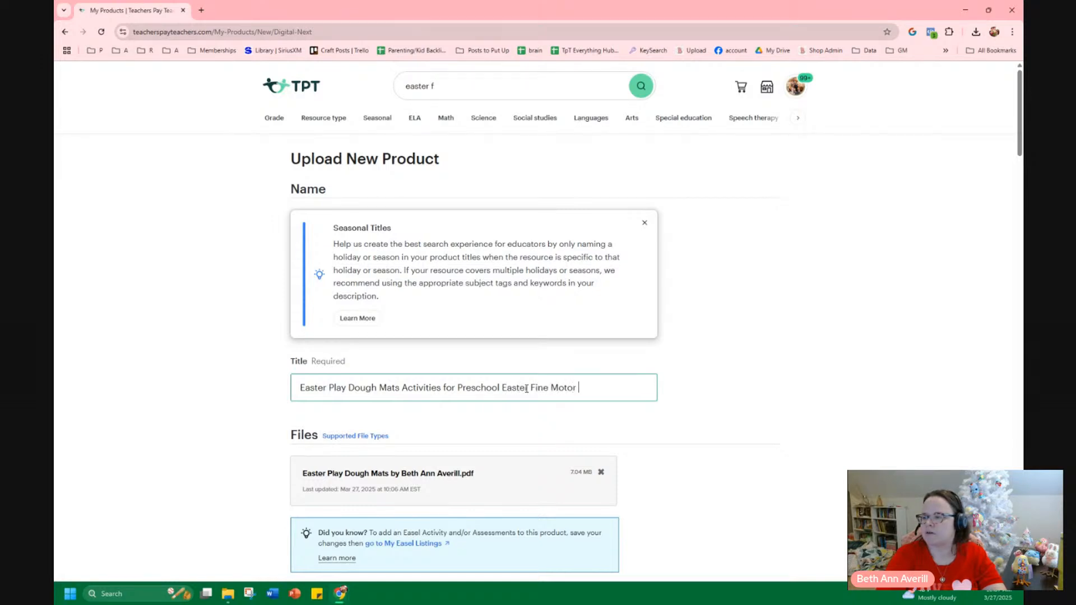
{"action": "type", "text": " Skills"}
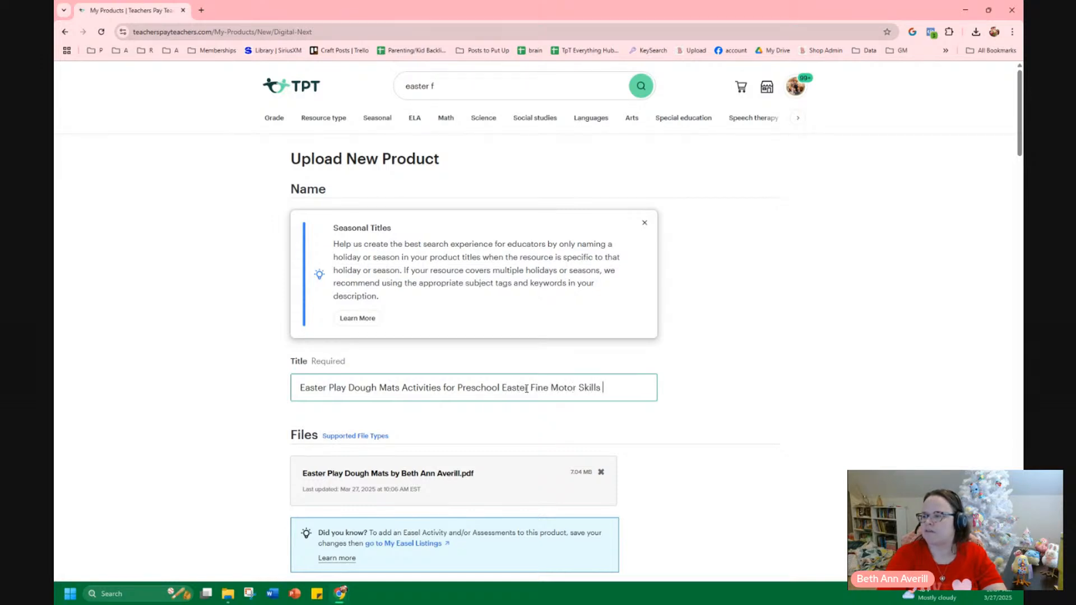
Recheck the "easter f" search suggestions and replace "Skills" with "Practice" at the end of the product title.
{"action": "left_click", "coordinate": [453, 86]}
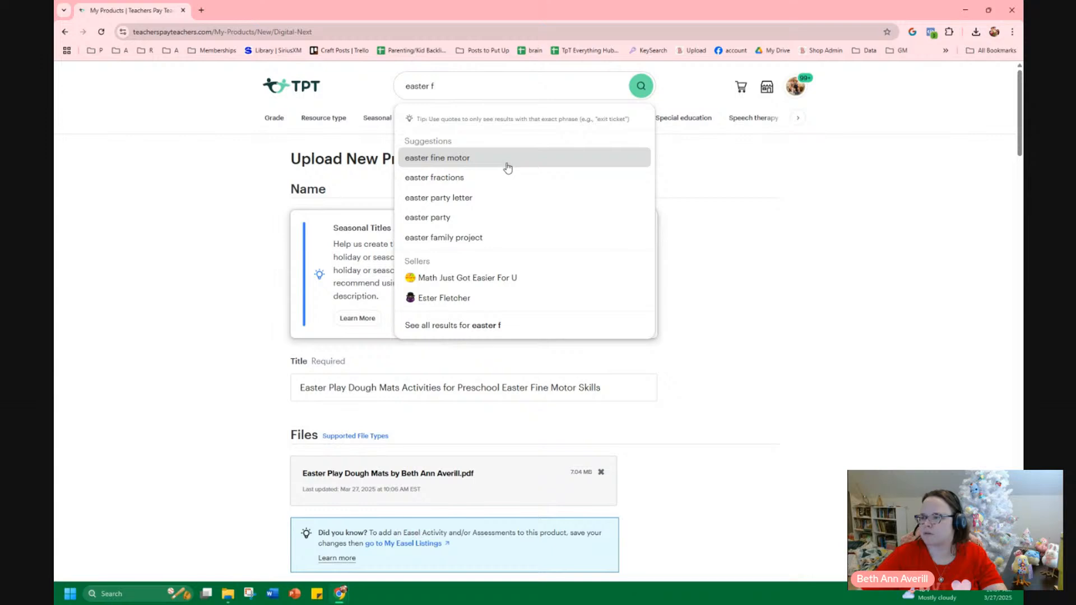
{"action": "left_click", "coordinate": [628, 392]}
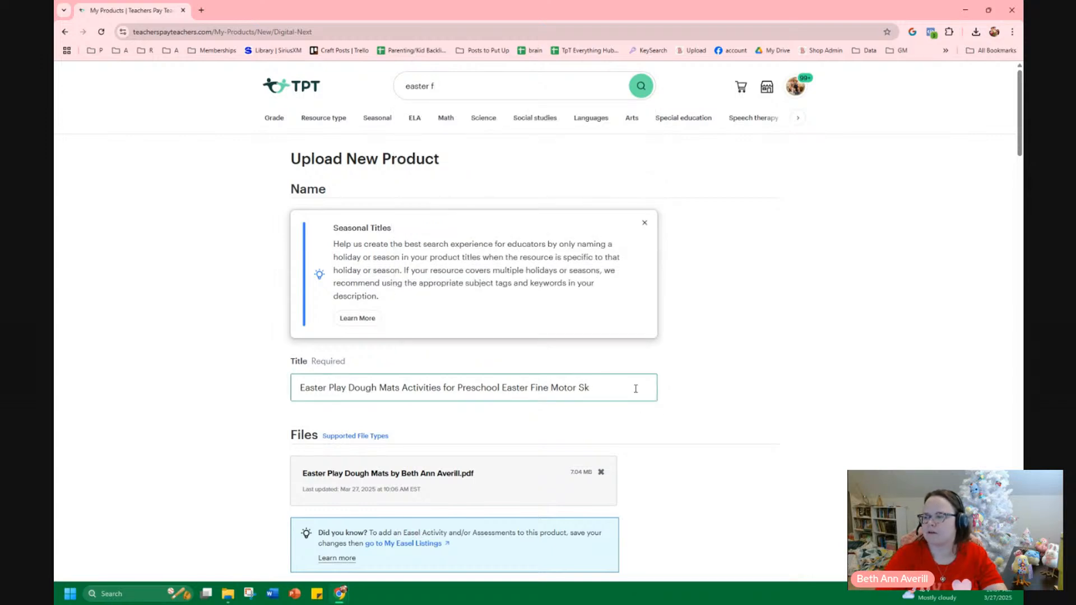
{"action": "key", "text": "BackSpace"}
{"action": "key", "text": "BackSpace"}
{"action": "type", "text": "Practice"}
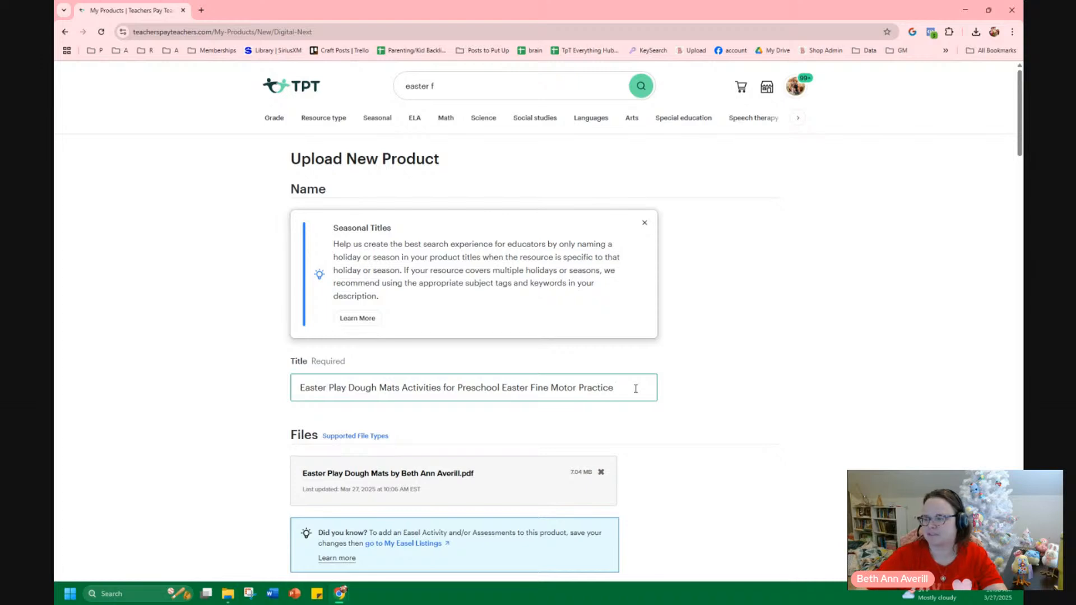
Check the search suggestions for "spring fine" and change the end of the product title to "Spring Fine Motor Skills".
{"action": "triple_click", "coordinate": [425, 89]}
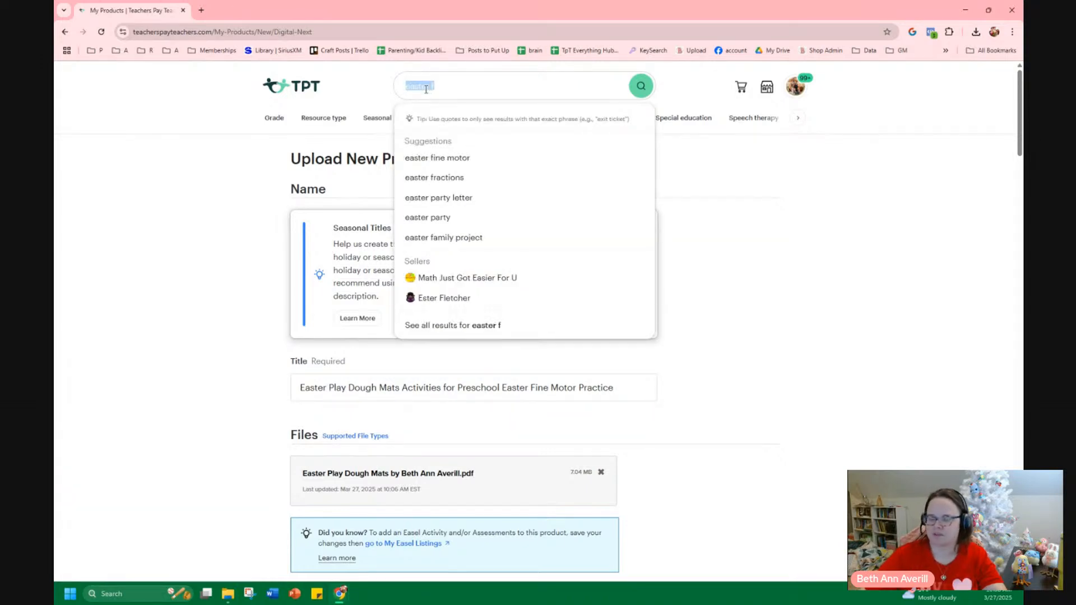
{"action": "type", "text": "spring fine"}
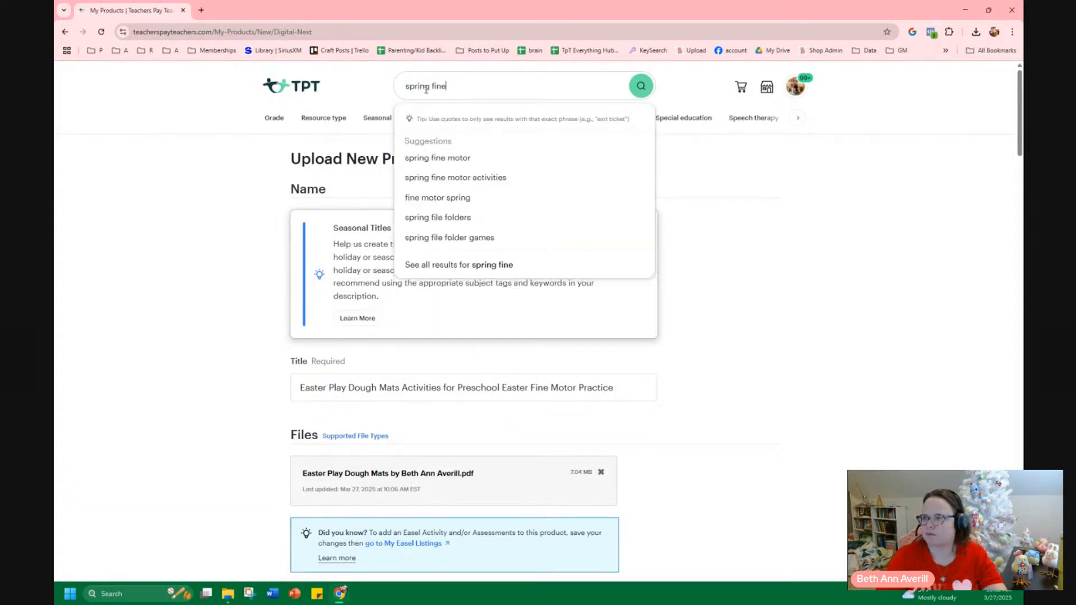
{"action": "double_click", "coordinate": [525, 386]}
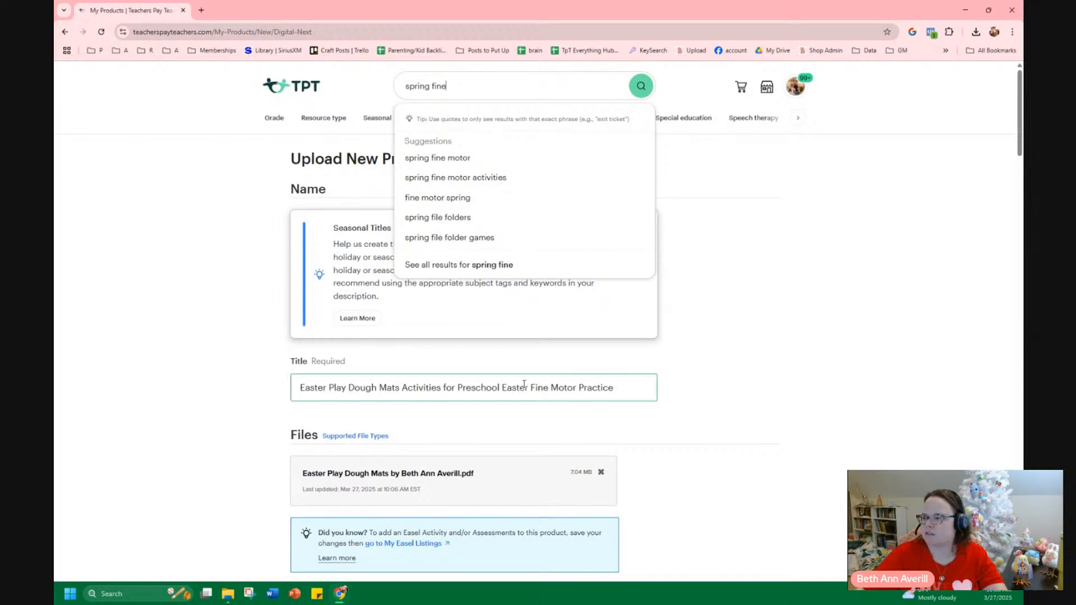
{"action": "type", "text": "Spring"}
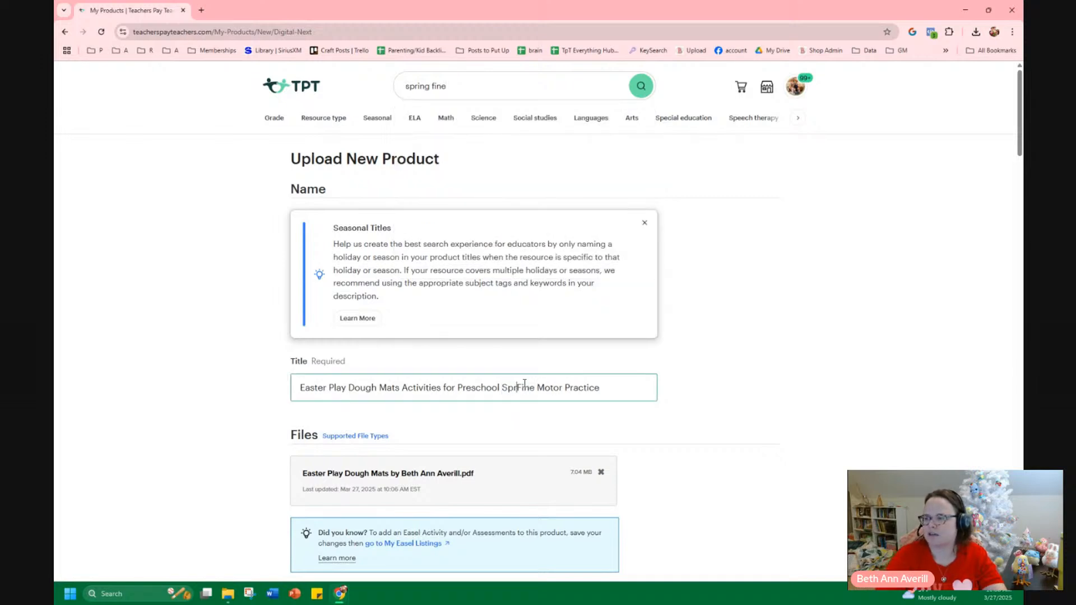
{"action": "double_click", "coordinate": [599, 385]}
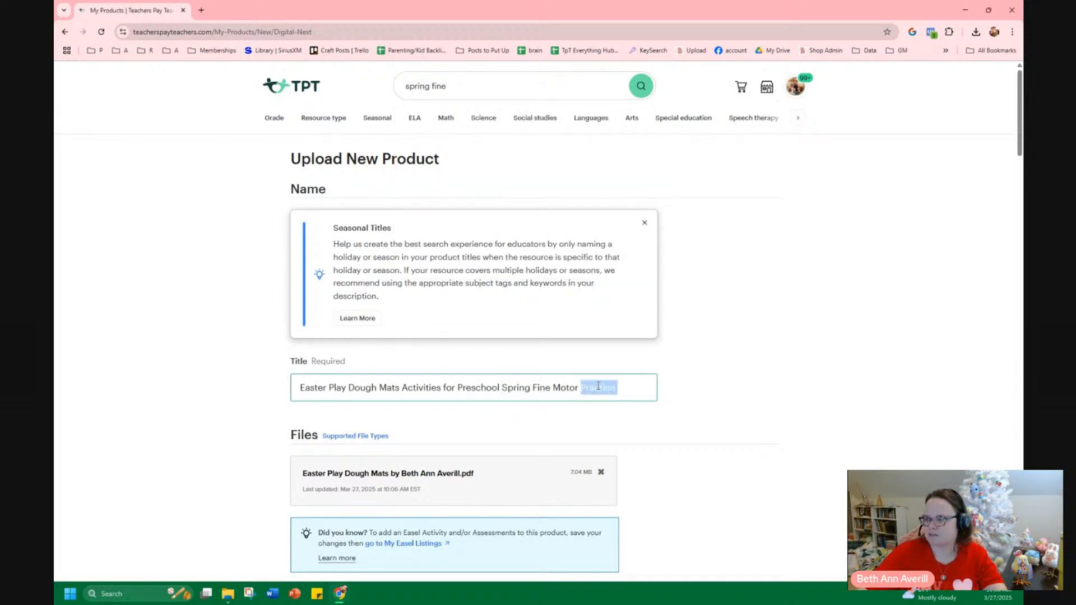
{"action": "type", "text": "Skills"}
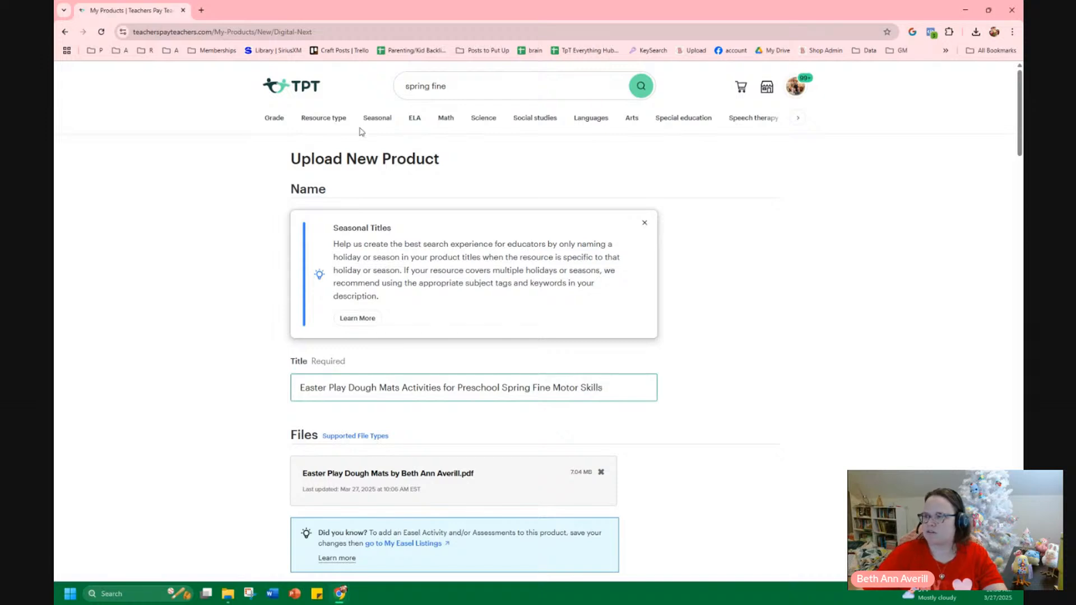
{"action": "left_click", "coordinate": [458, 84]}
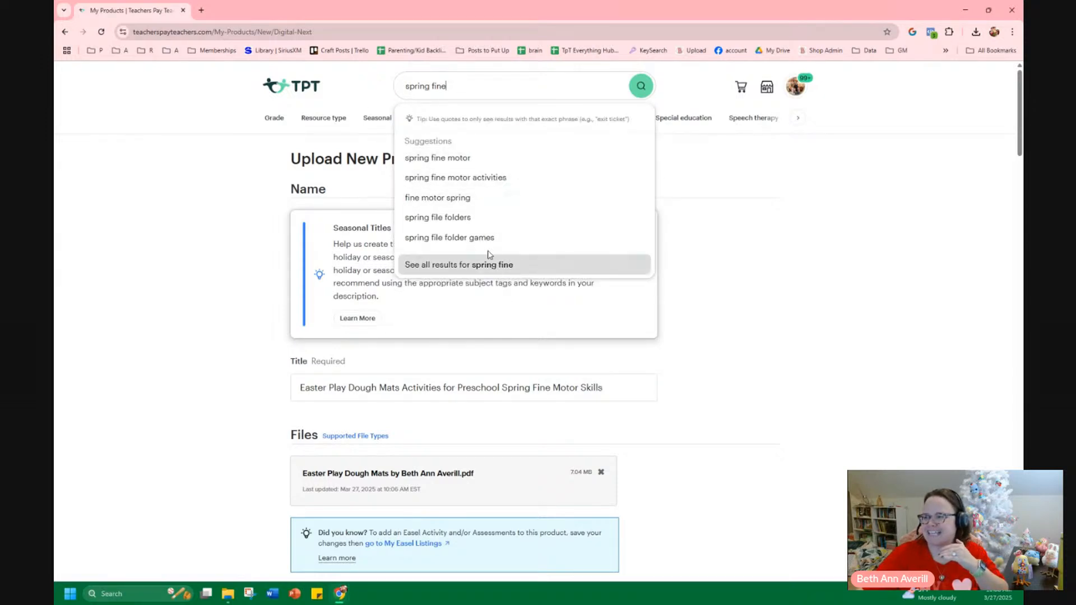
{"action": "left_click", "coordinate": [788, 378]}
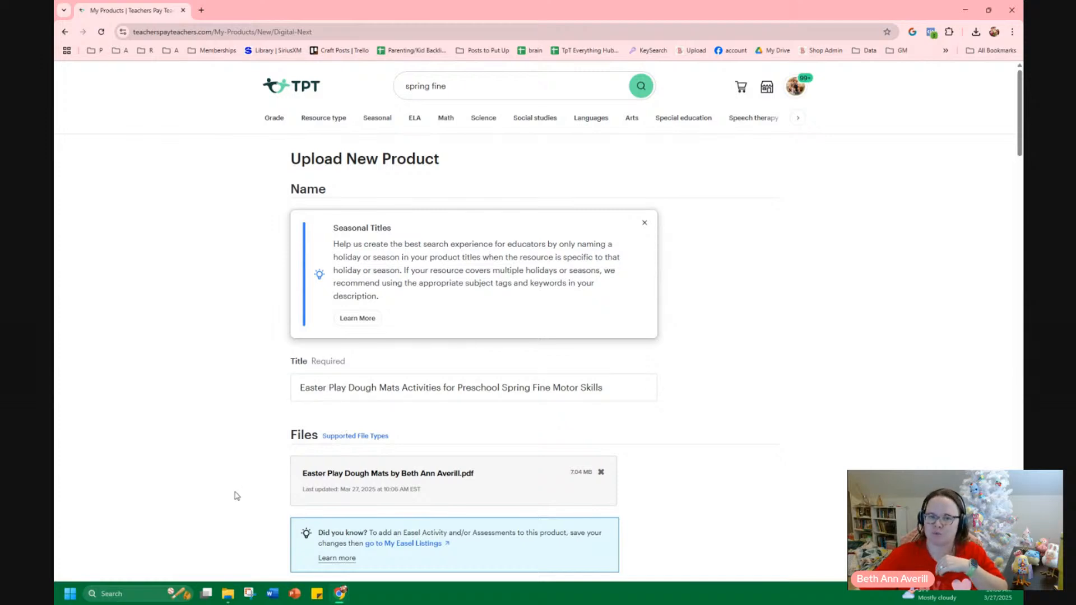
Look over the Easter Play Dough Mats folder, then review the product form's uploaded files, previews and thumbnails down to the description.
{"action": "left_click_drag", "start_coordinate": [54, 174], "coordinate": [417, 99]}
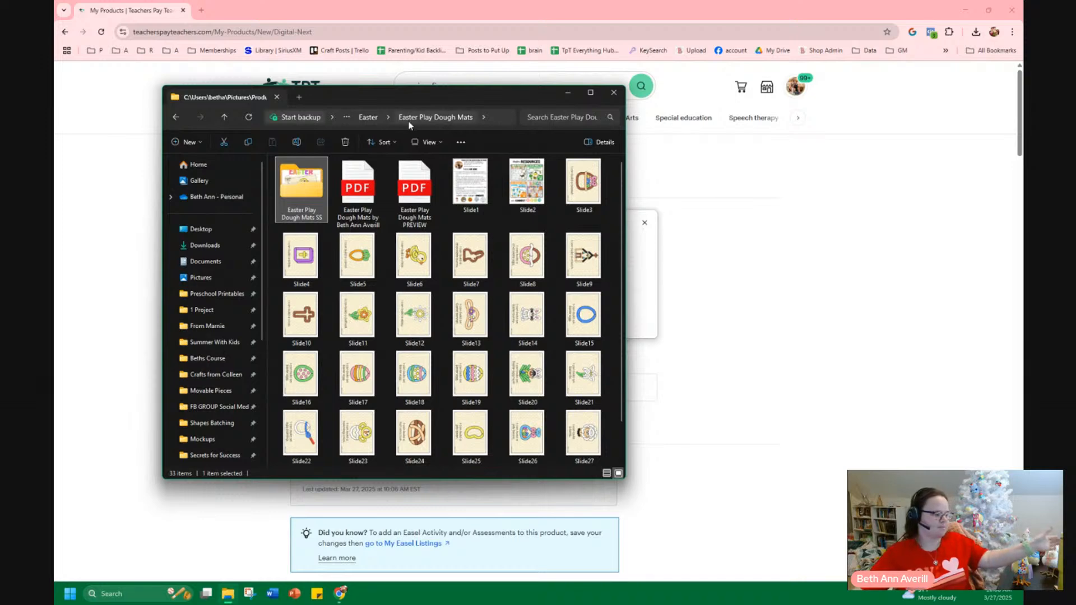
{"action": "left_click_drag", "start_coordinate": [410, 105], "coordinate": [54, 149]}
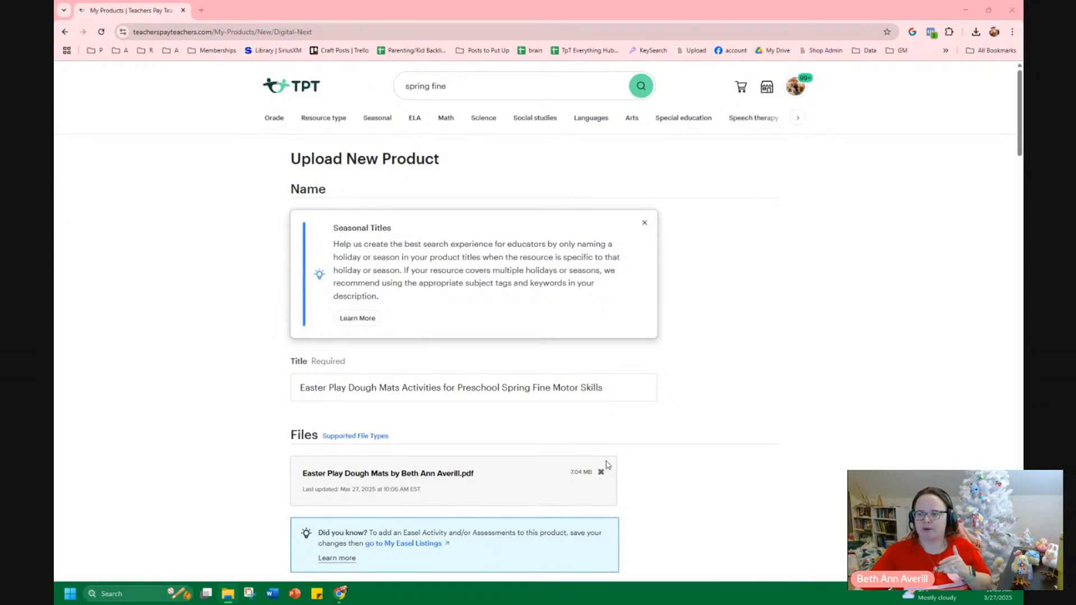
{"action": "scroll", "coordinate": [607, 464], "scroll_direction": "down", "scroll_amount": 5}
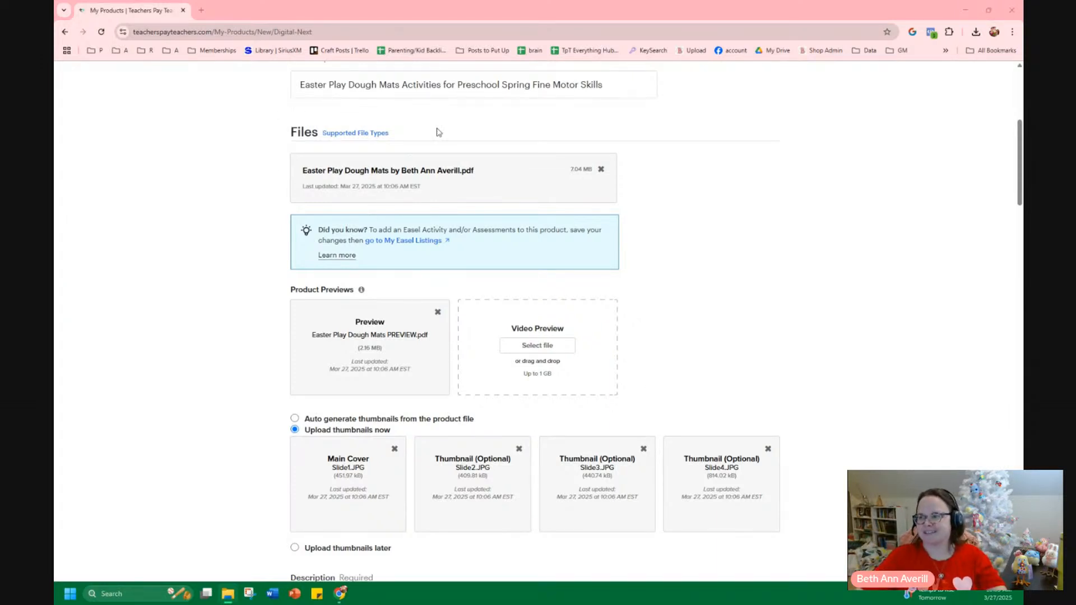
{"action": "scroll", "coordinate": [598, 187], "scroll_direction": "up", "scroll_amount": 1}
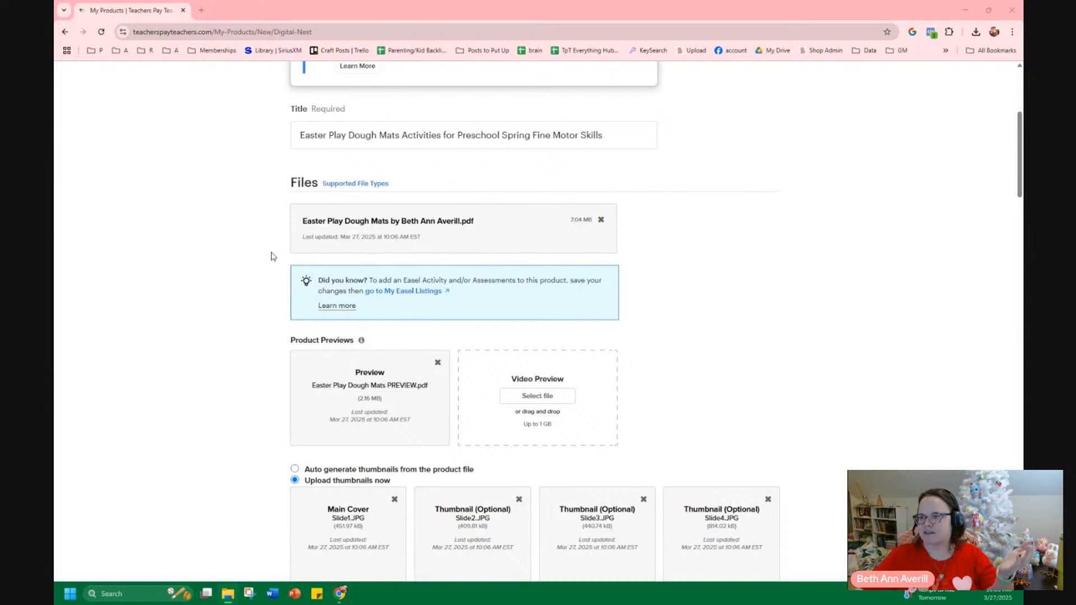
{"action": "scroll", "coordinate": [255, 330], "scroll_direction": "down", "scroll_amount": 3}
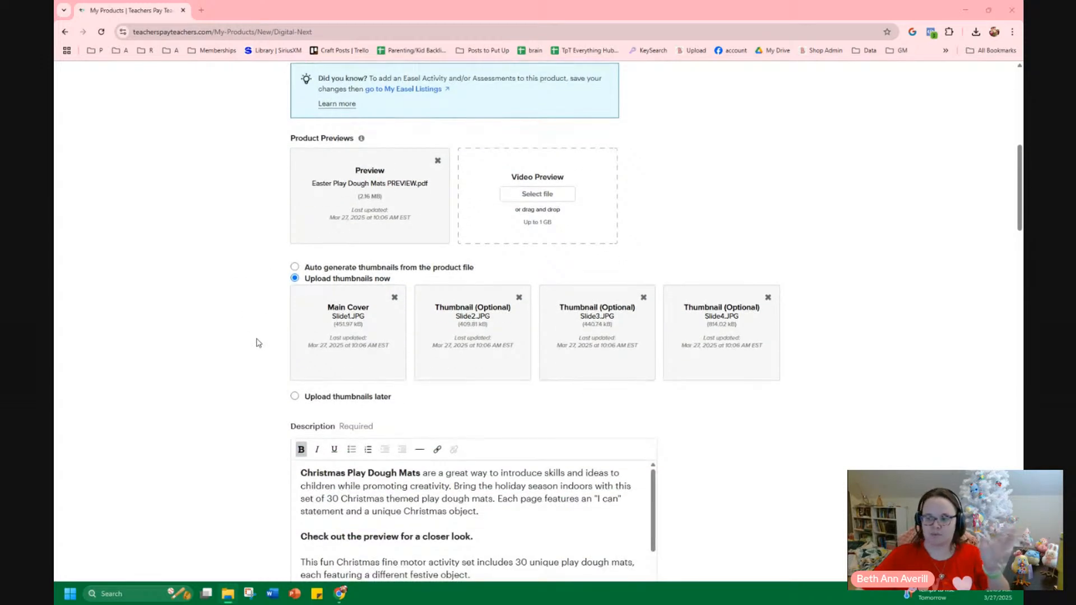
{"action": "scroll", "coordinate": [252, 345], "scroll_direction": "down", "scroll_amount": 4}
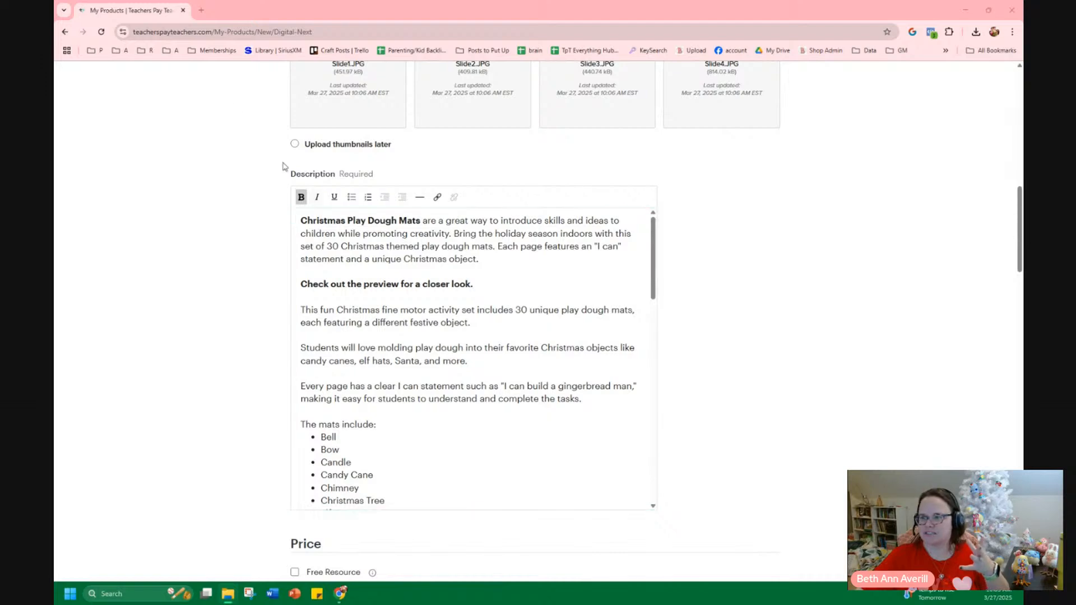
Open the Simple Listing Outline document in a new browser tab and examine its Chat GPT prompt paragraph.
{"action": "left_click", "coordinate": [203, 12]}
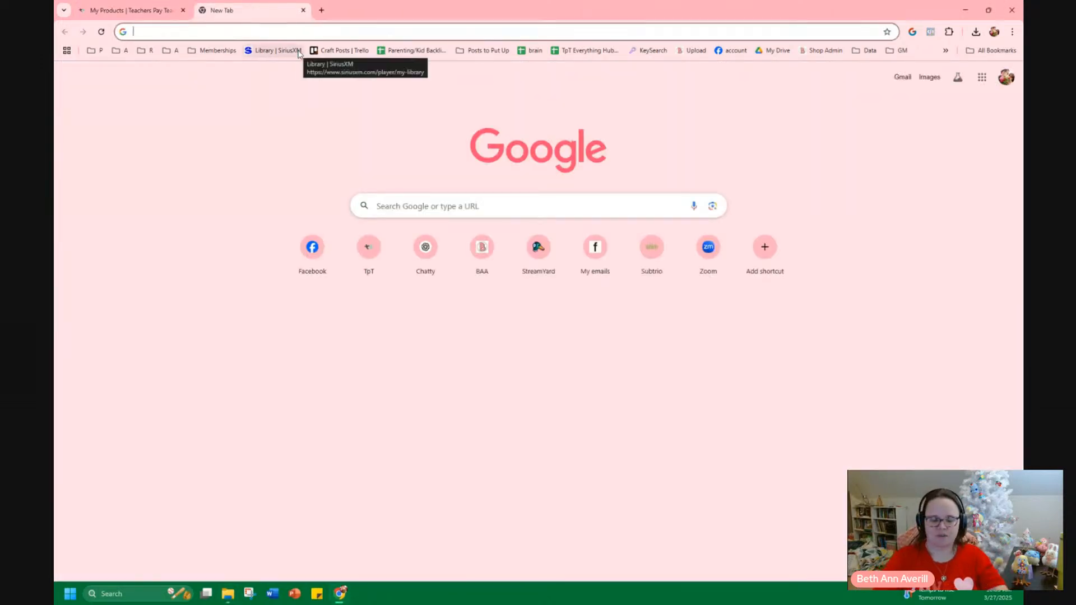
{"action": "type", "text": "listing"}
{"action": "key", "text": "Return"}
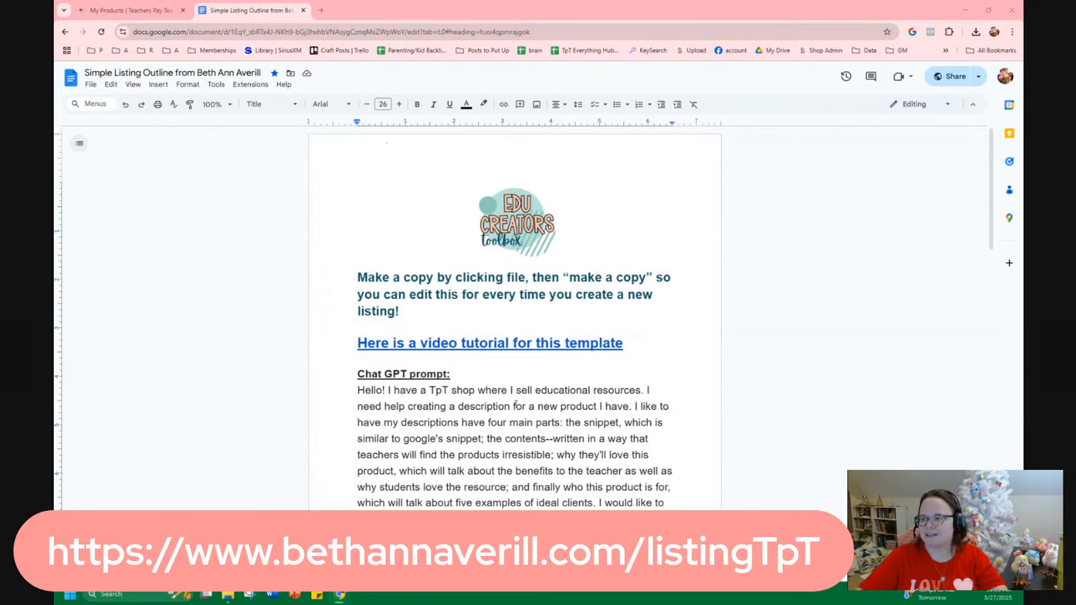
{"action": "scroll", "coordinate": [370, 252], "scroll_direction": "down", "scroll_amount": 2}
{"action": "left_click_drag", "start_coordinate": [358, 289], "coordinate": [494, 456]}
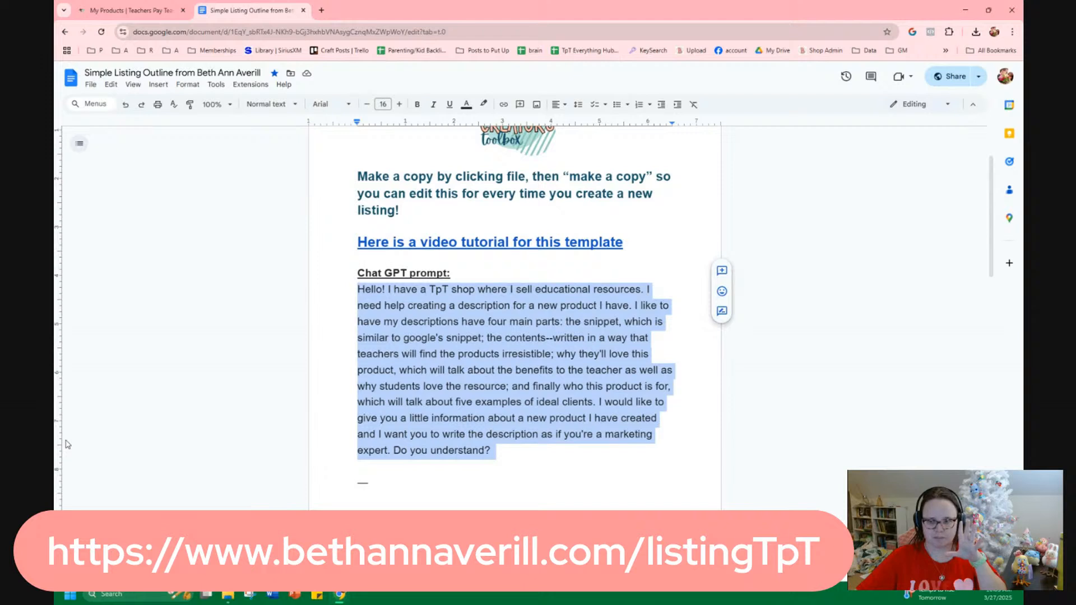
{"action": "left_click", "coordinate": [489, 418]}
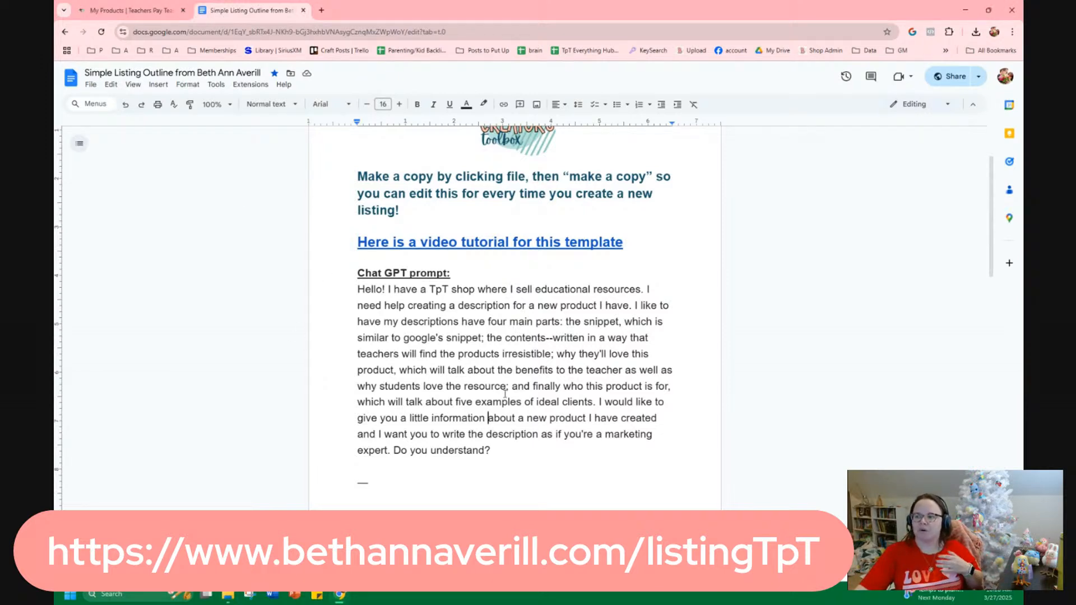
Review the listing outline's remaining template sections through to its closing text, then close the document and return to the product form.
{"action": "scroll", "coordinate": [400, 429], "scroll_direction": "down", "scroll_amount": 10}
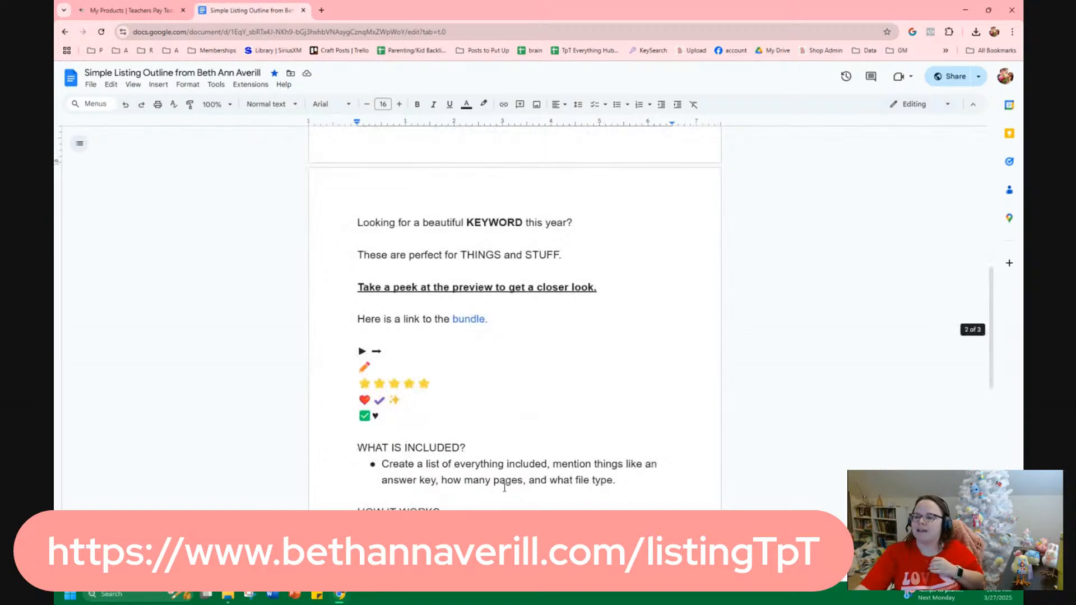
{"action": "scroll", "coordinate": [484, 431], "scroll_direction": "down", "scroll_amount": 8}
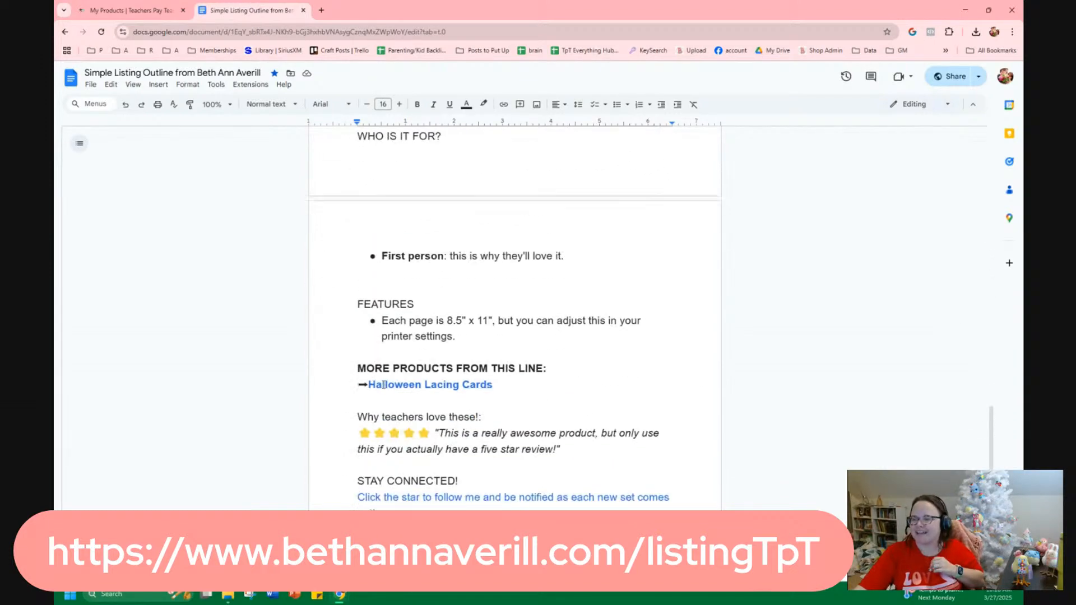
{"action": "scroll", "coordinate": [454, 398], "scroll_direction": "down", "scroll_amount": 3}
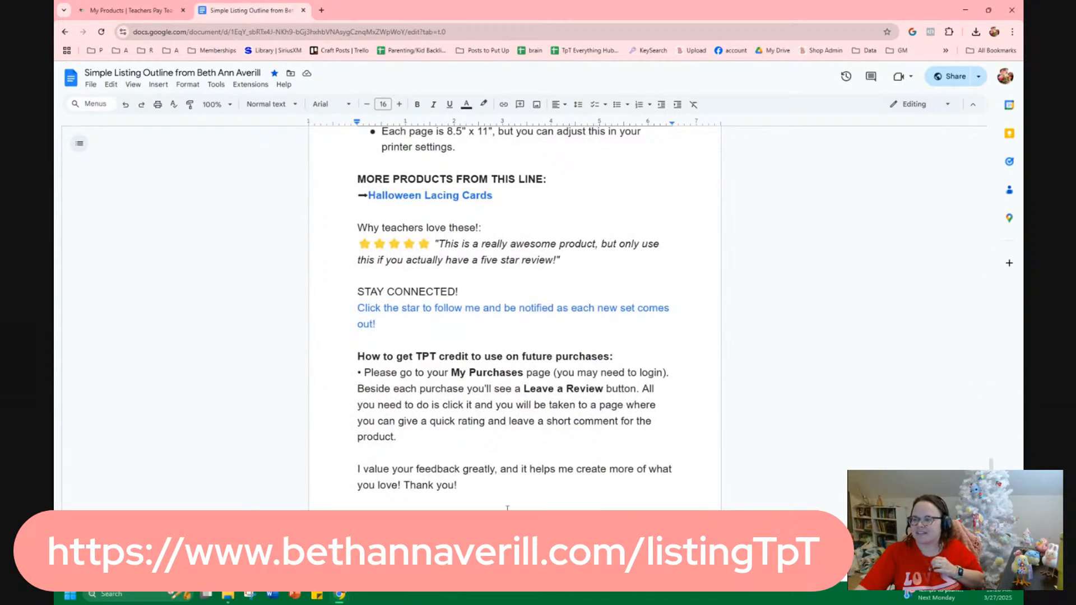
{"action": "scroll", "coordinate": [507, 494], "scroll_direction": "up", "scroll_amount": 20}
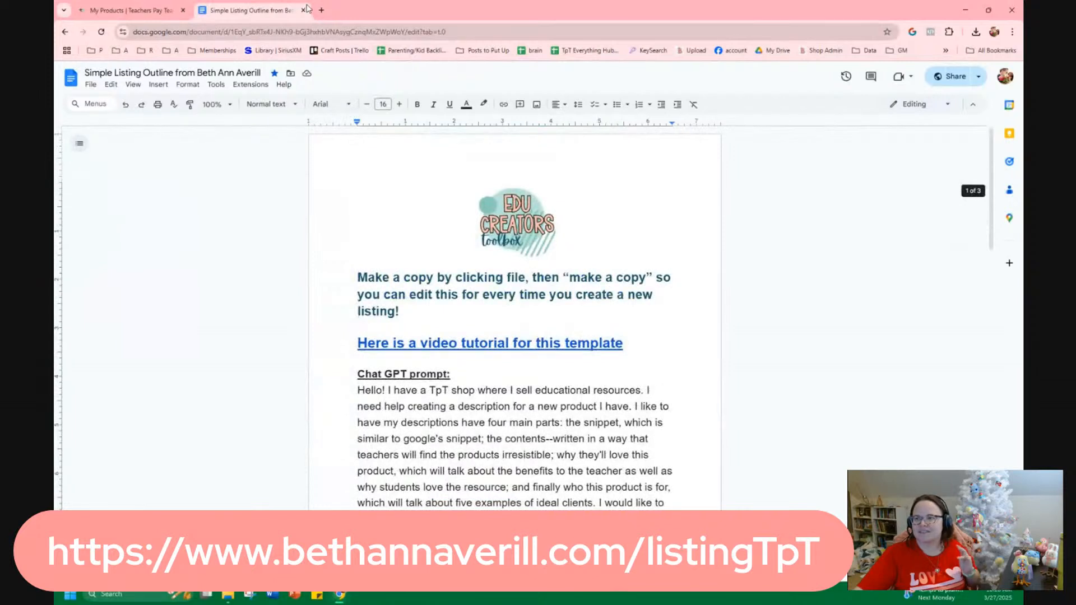
{"action": "left_click", "coordinate": [303, 10]}
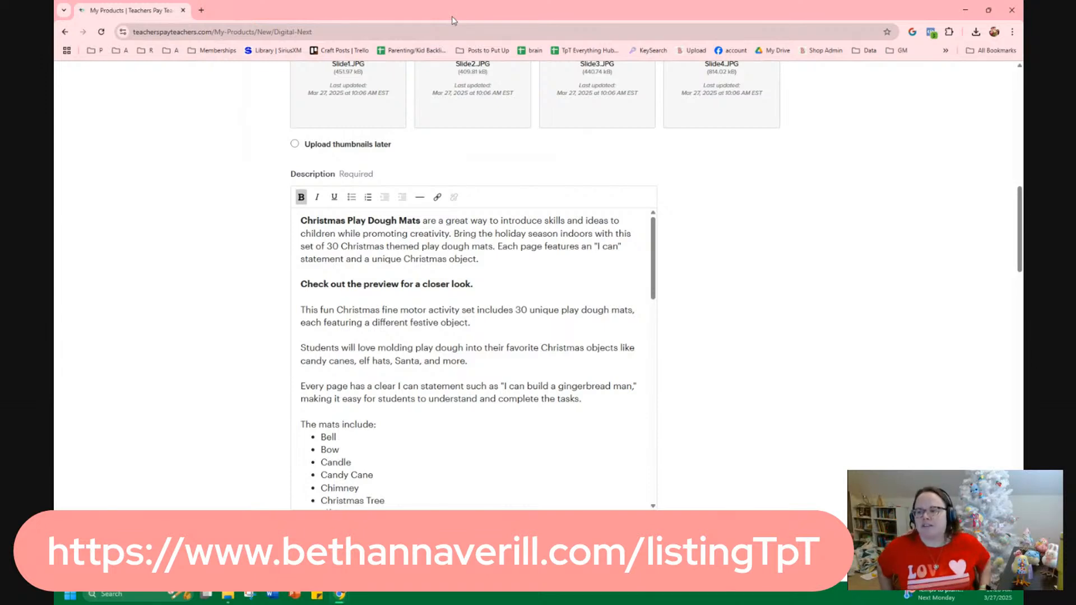
Find every "christmas" on the page and change the description's bold opening words to "Easter Play Dough Mats".
{"action": "left_click", "coordinate": [293, 234]}
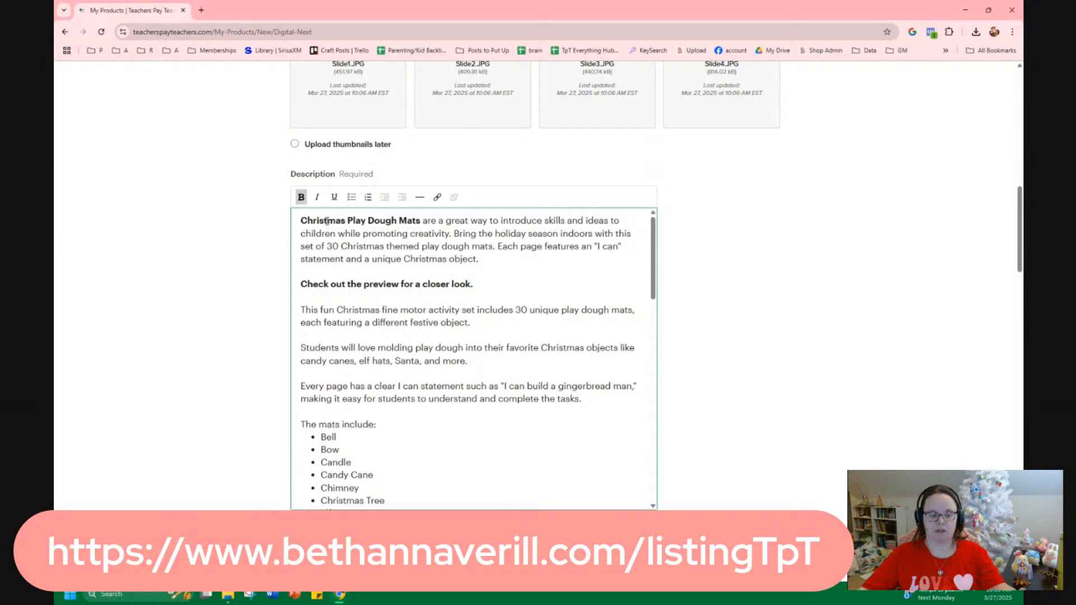
{"action": "key", "text": "ctrl+f"}
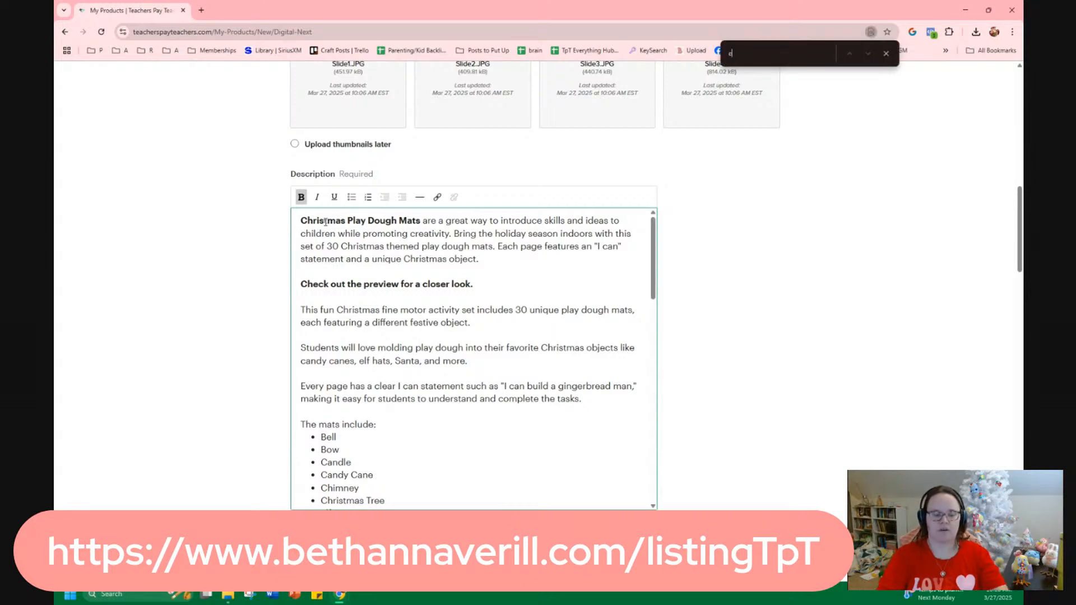
{"action": "type", "text": "christmas"}
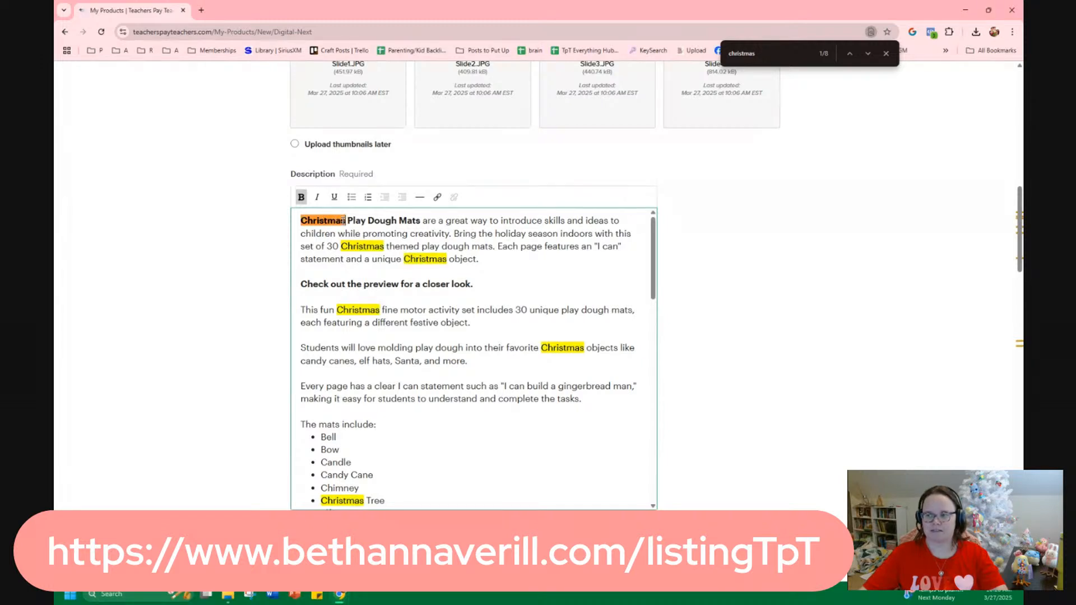
{"action": "left_click_drag", "start_coordinate": [343, 220], "coordinate": [303, 224]}
{"action": "type", "text": "Eas"}
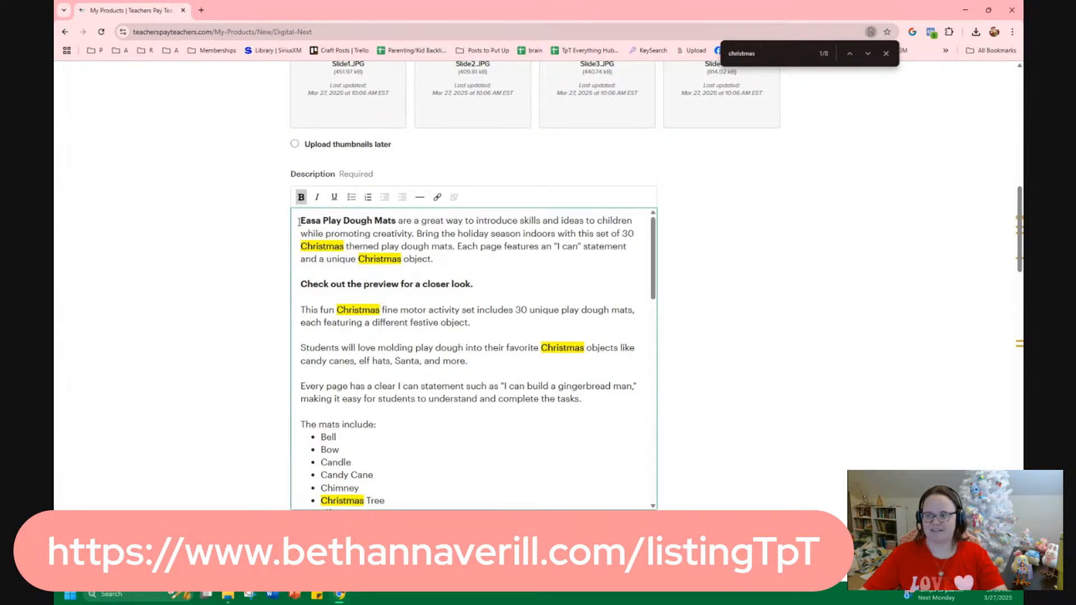
{"action": "type", "text": "ter"}
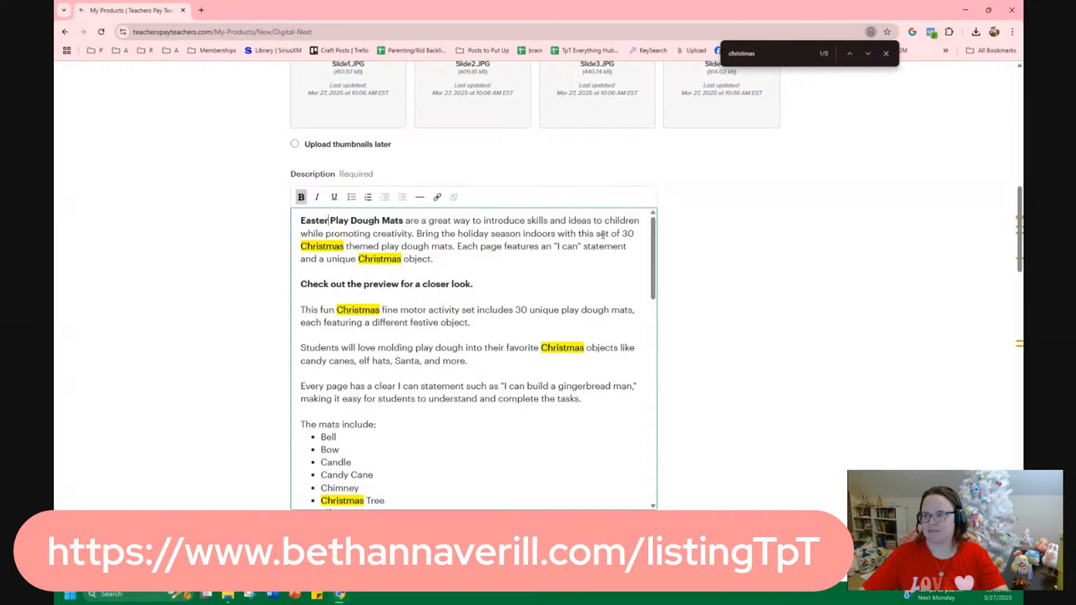
In the description's first paragraph, set the mat count to 28 and replace both remaining mentions of Christmas with "Easter".
{"action": "left_click_drag", "start_coordinate": [637, 234], "coordinate": [621, 234]}
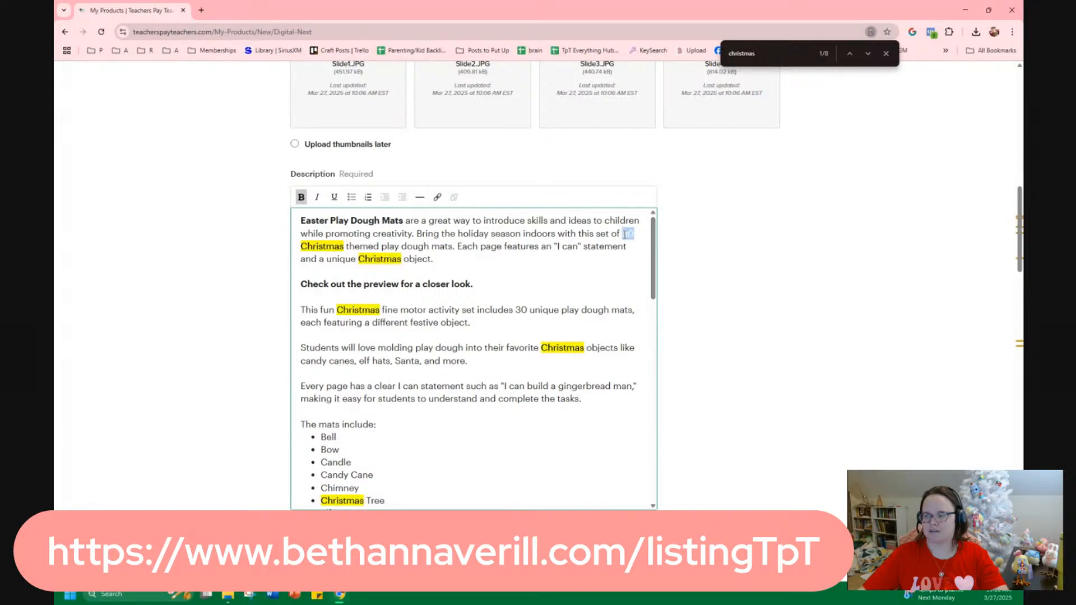
{"action": "type", "text": "28"}
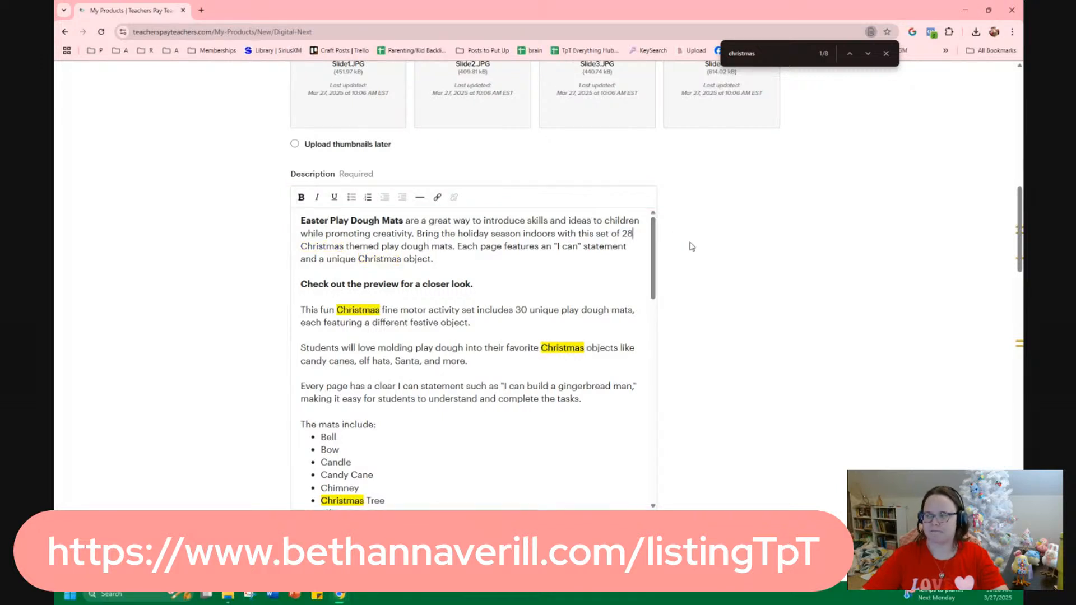
{"action": "double_click", "coordinate": [322, 246]}
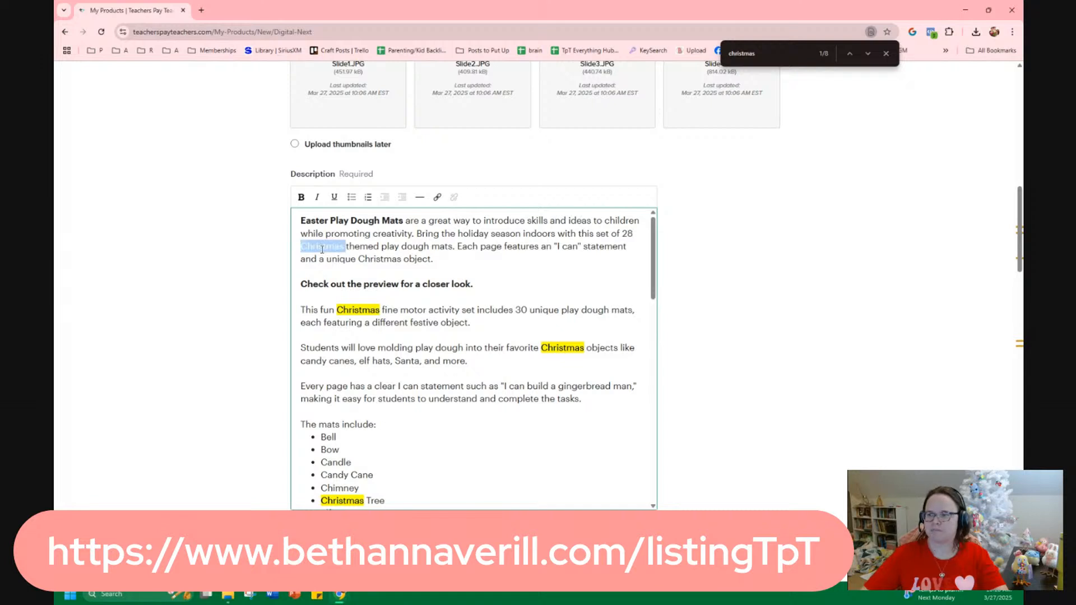
{"action": "type", "text": "Easter"}
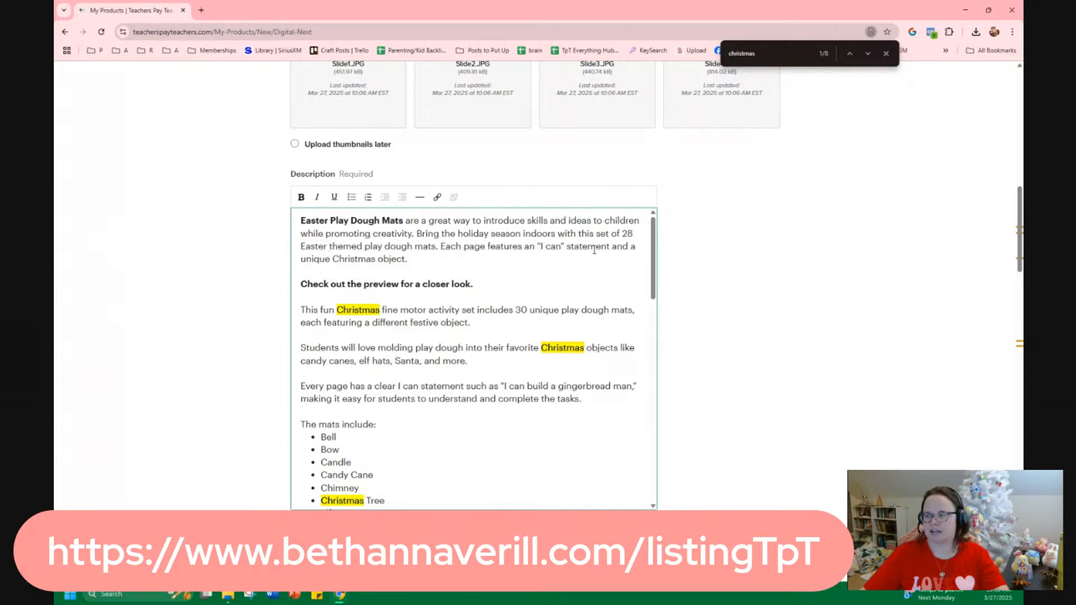
{"action": "double_click", "coordinate": [358, 258]}
{"action": "type", "text": "Easter"}
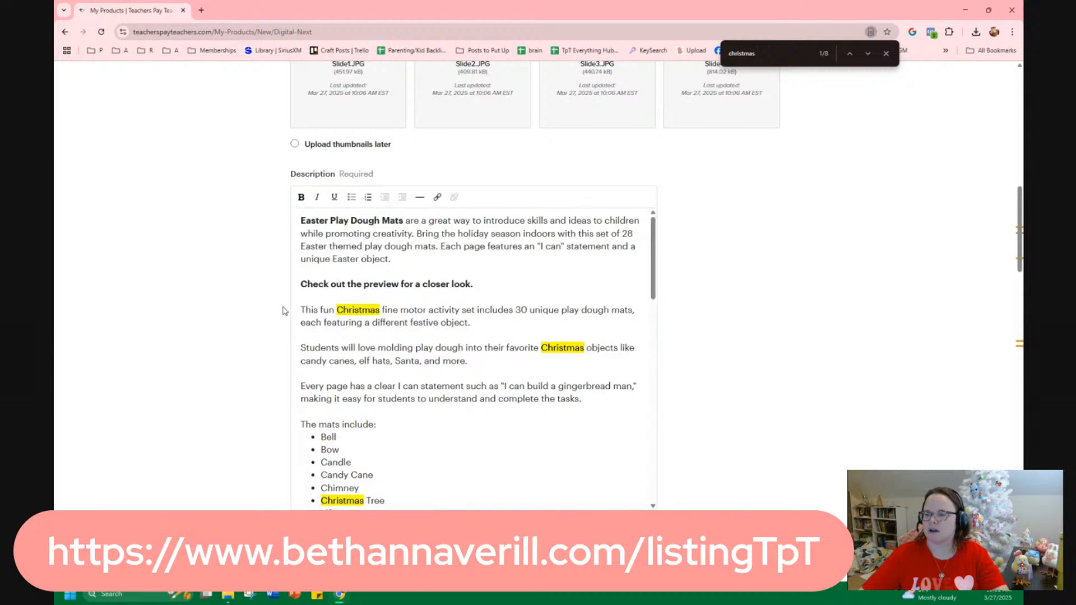
Reword the fine motor paragraph to read "This fun spring fine motor activity set includes 28 unique Easter play dough mats".
{"action": "double_click", "coordinate": [355, 311]}
{"action": "type", "text": "sprin"}
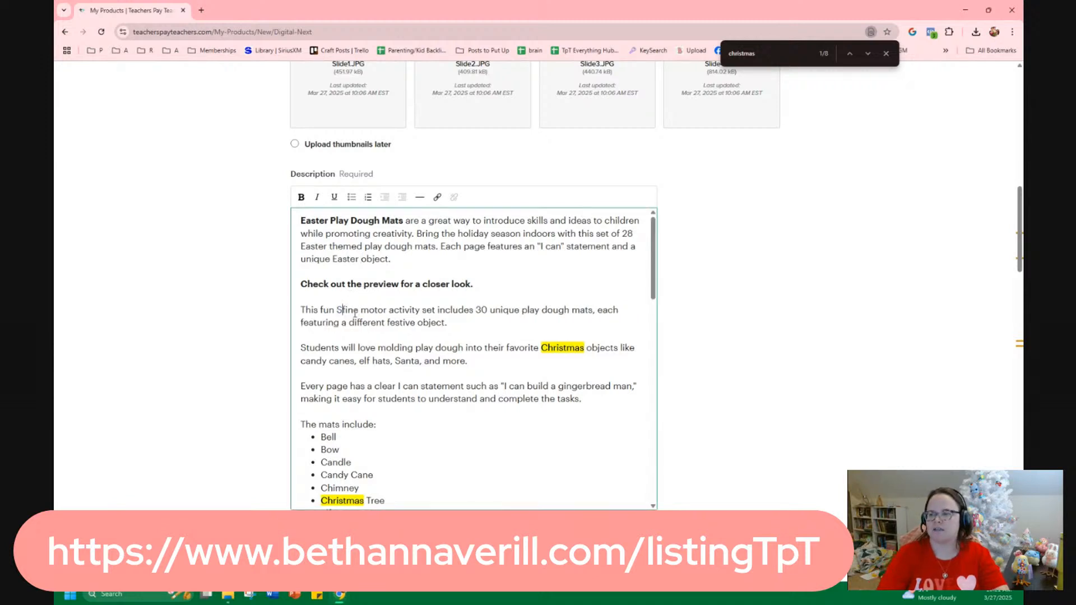
{"action": "type", "text": "g"}
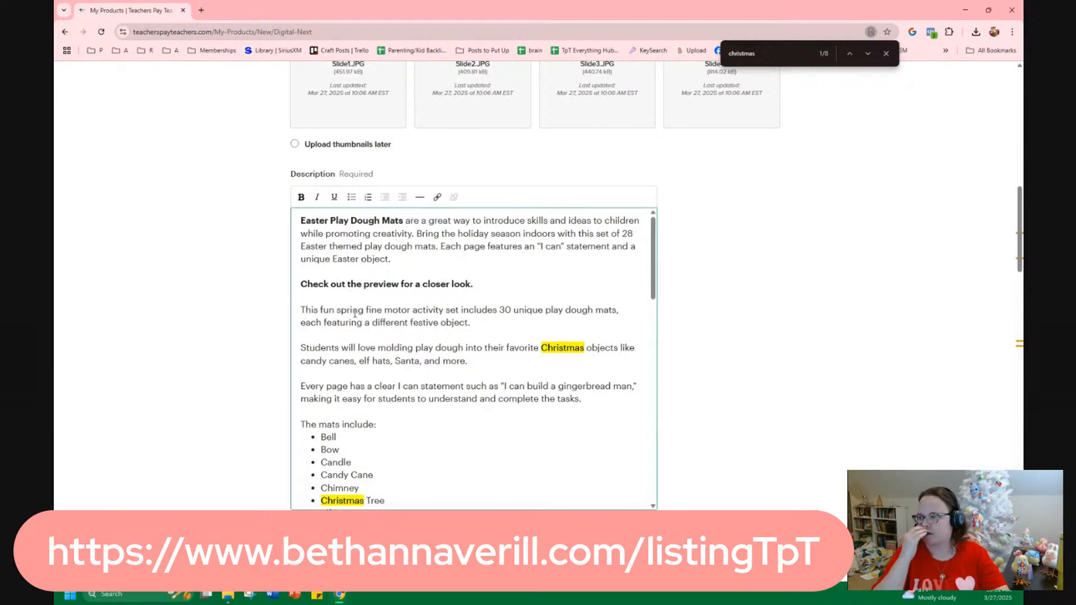
{"action": "double_click", "coordinate": [505, 310]}
{"action": "key", "text": "BackSpace"}
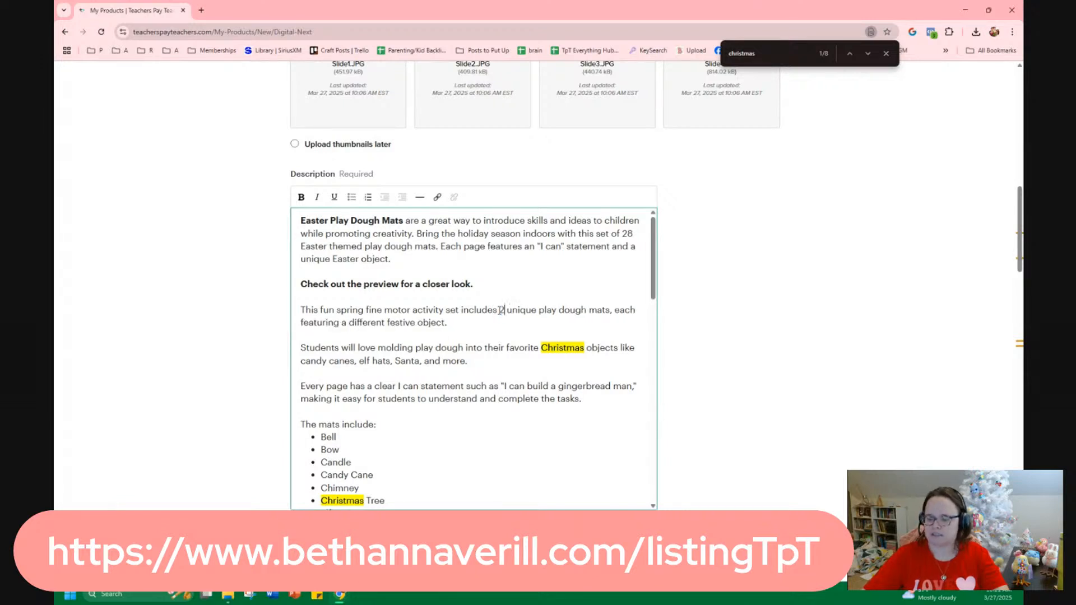
{"action": "type", "text": "28"}
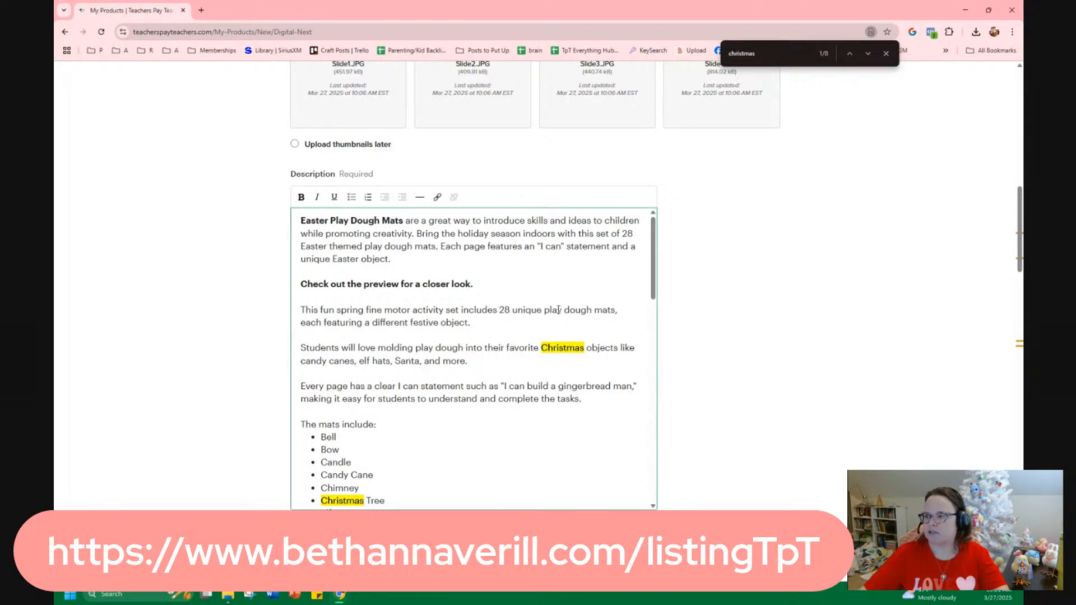
{"action": "left_click", "coordinate": [543, 310]}
{"action": "type", "text": "Easter"}
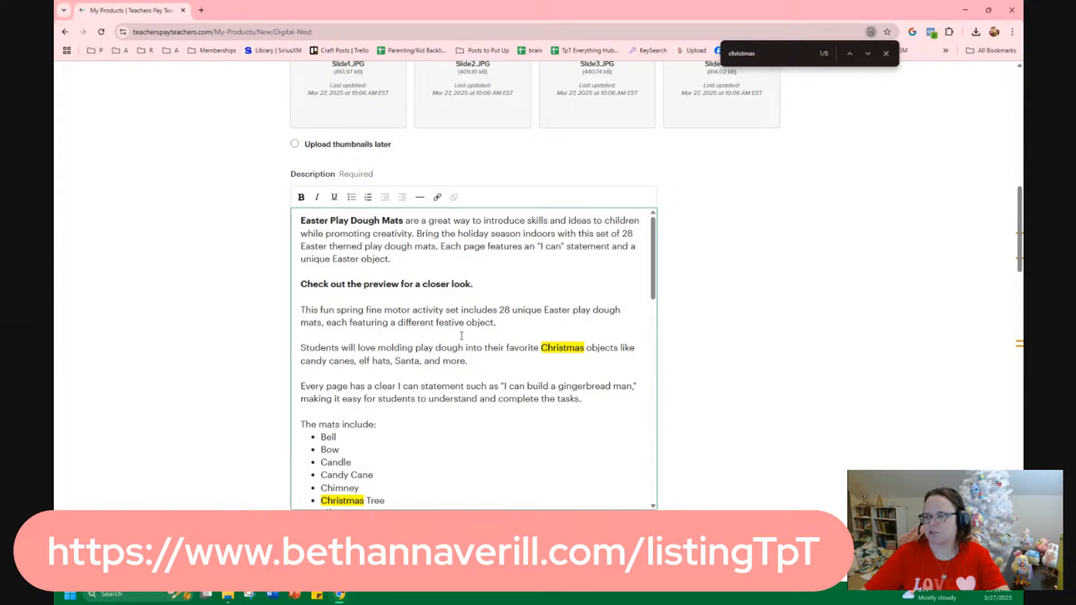
Change the molding sentence to "their favorite Easter objects like Easter eggs, a bunny, a lamb, and more".
{"action": "double_click", "coordinate": [562, 348]}
{"action": "type", "text": "Ea"}
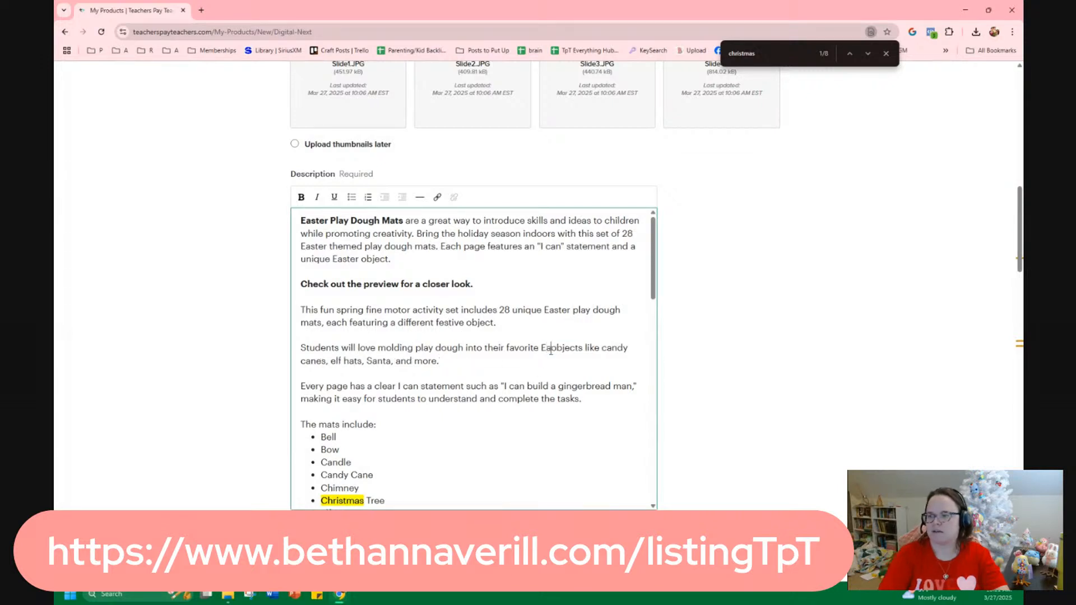
{"action": "type", "text": "ster"}
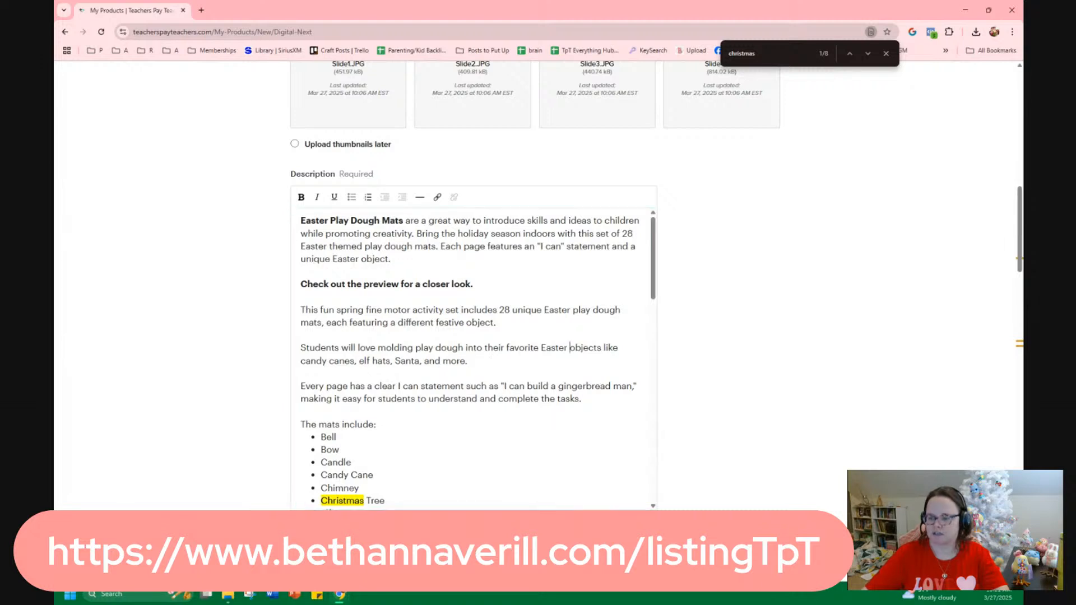
{"action": "left_click", "coordinate": [228, 595]}
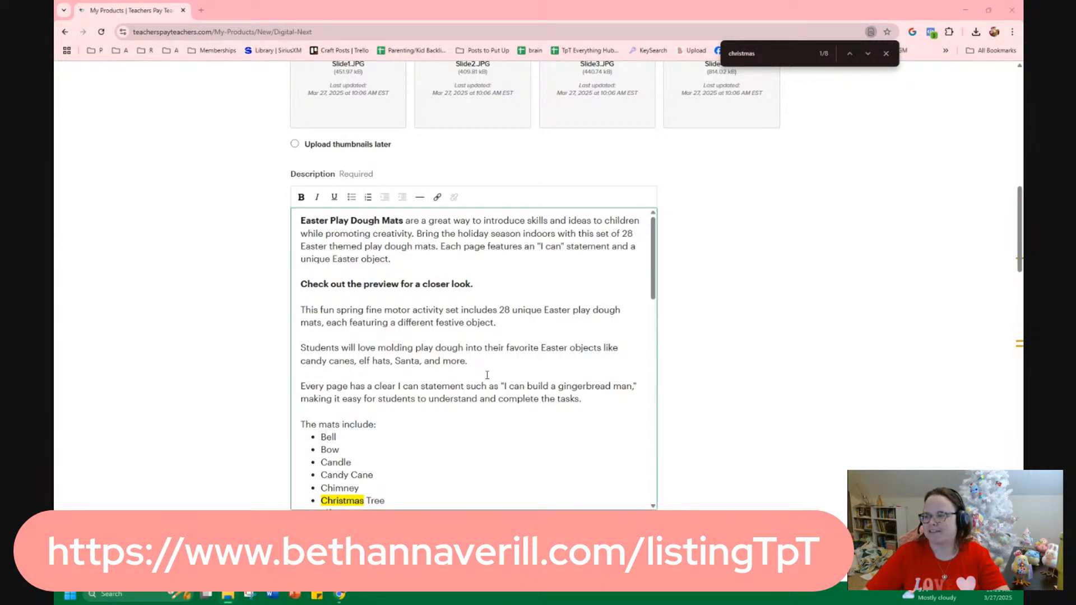
{"action": "left_click_drag", "start_coordinate": [422, 362], "coordinate": [300, 361]}
{"action": "type", "text": "Easter e"}
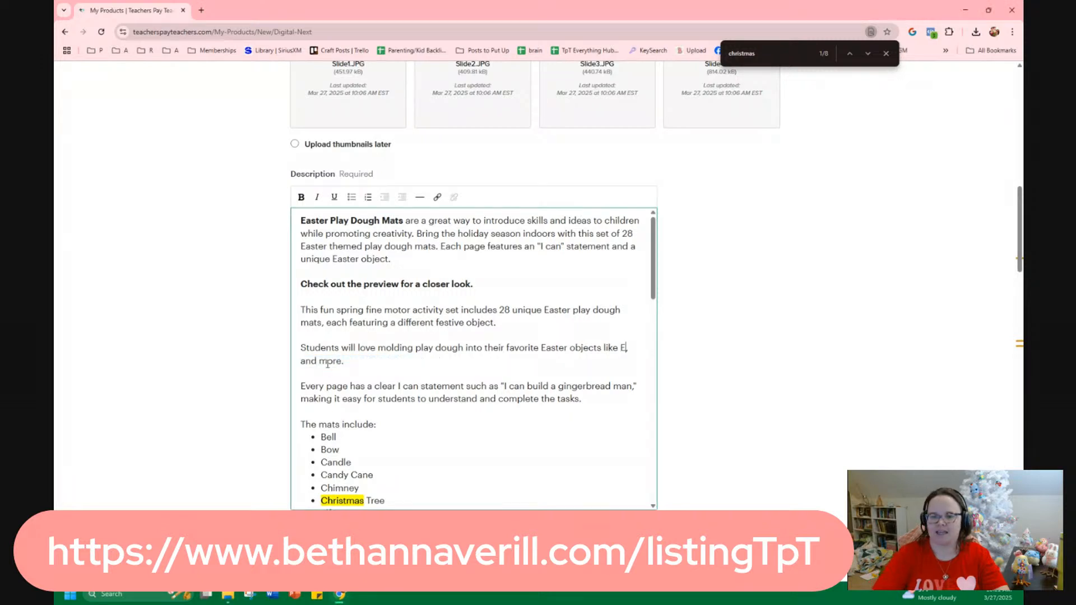
{"action": "type", "text": "ggs, "}
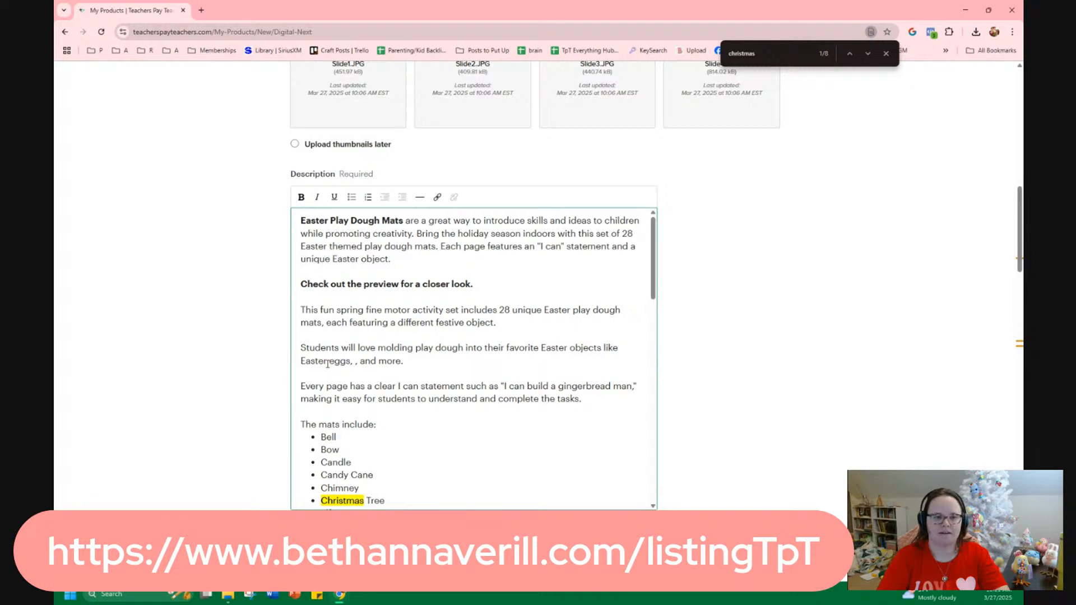
{"action": "type", "text": "a bunny, "}
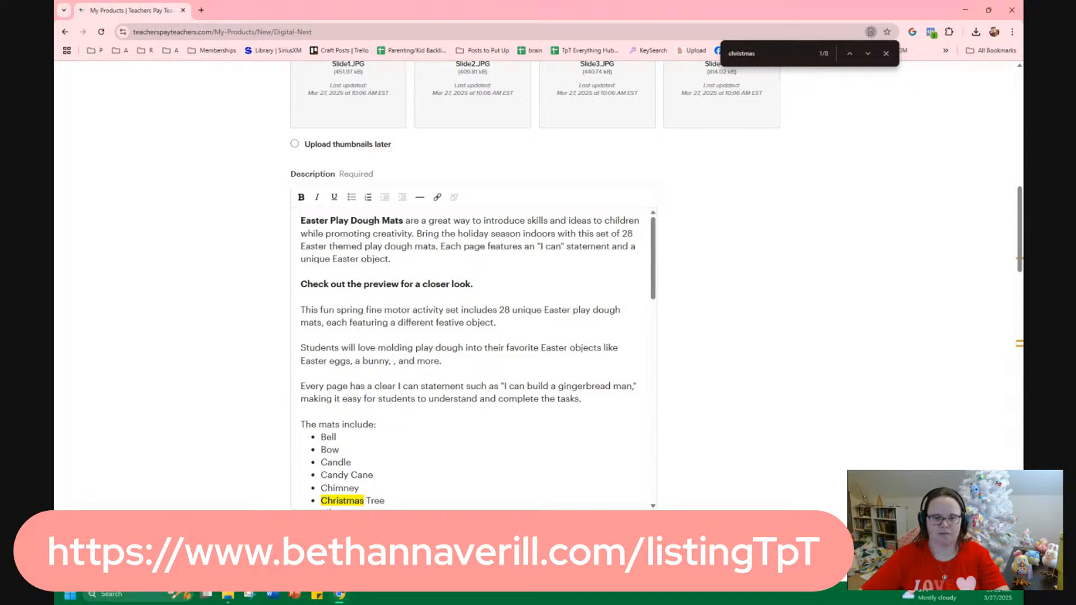
{"action": "type", "text": "a lab"}
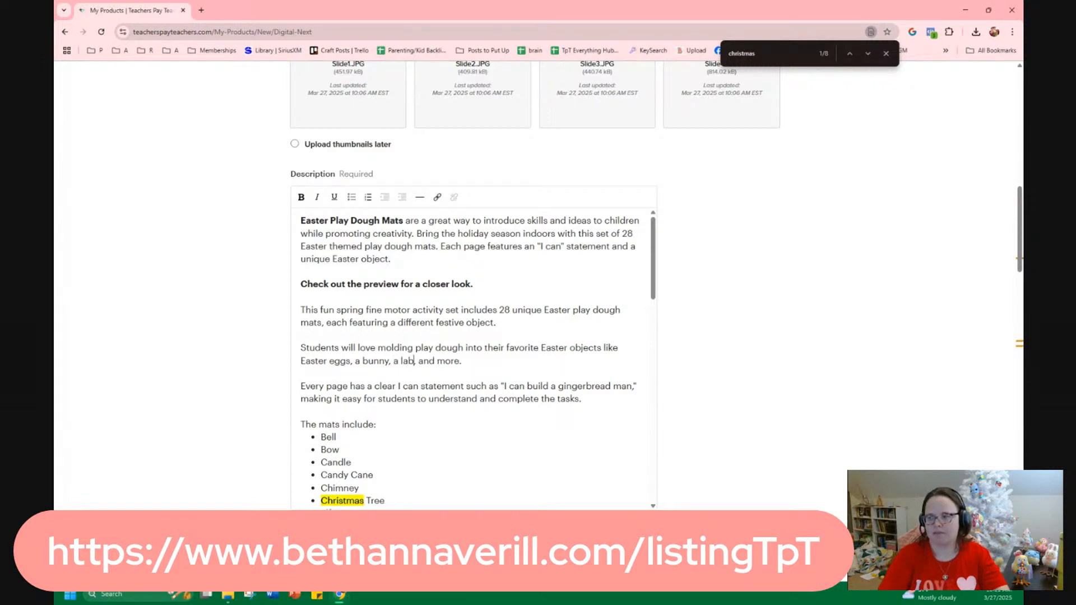
{"action": "key", "text": "BackSpace"}
{"action": "type", "text": "mb"}
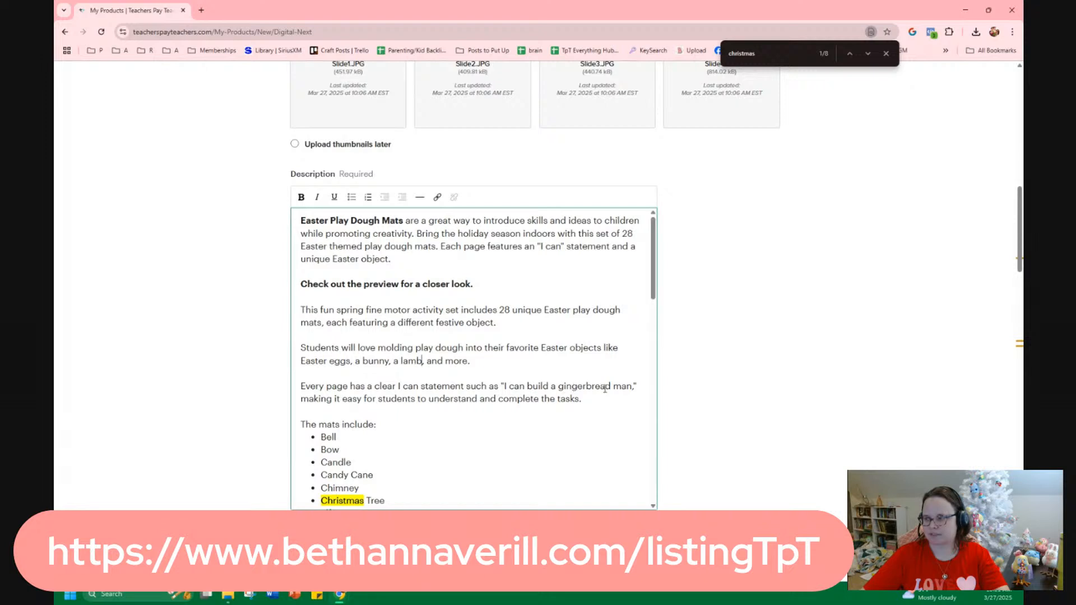
Change the example I can statement to "I can build a marshmallow bunny".
{"action": "left_click_drag", "start_coordinate": [634, 387], "coordinate": [561, 388]}
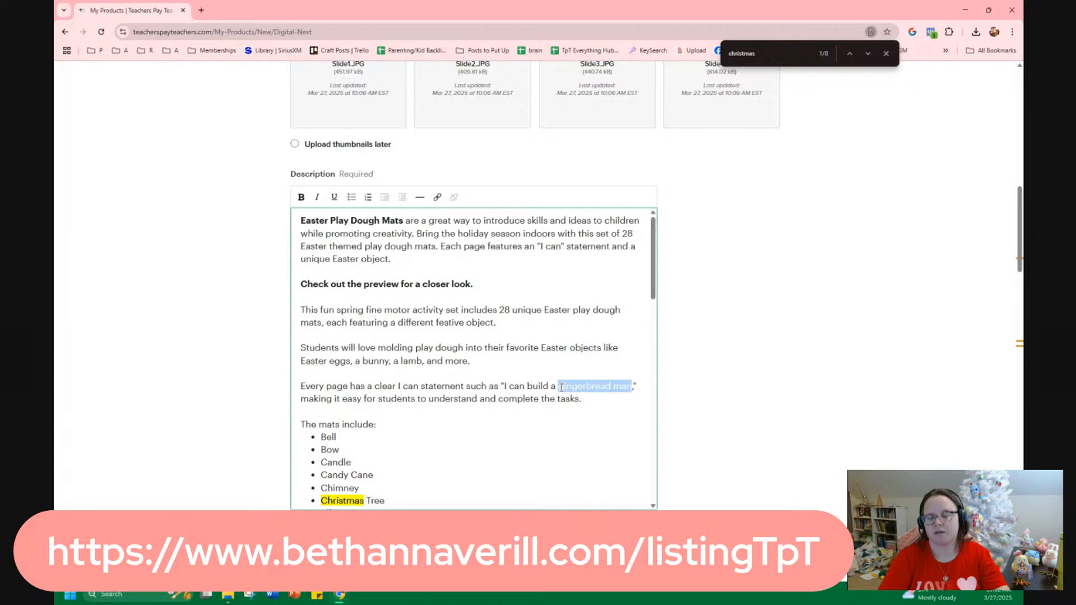
{"action": "type", "text": "b,\" mak"}
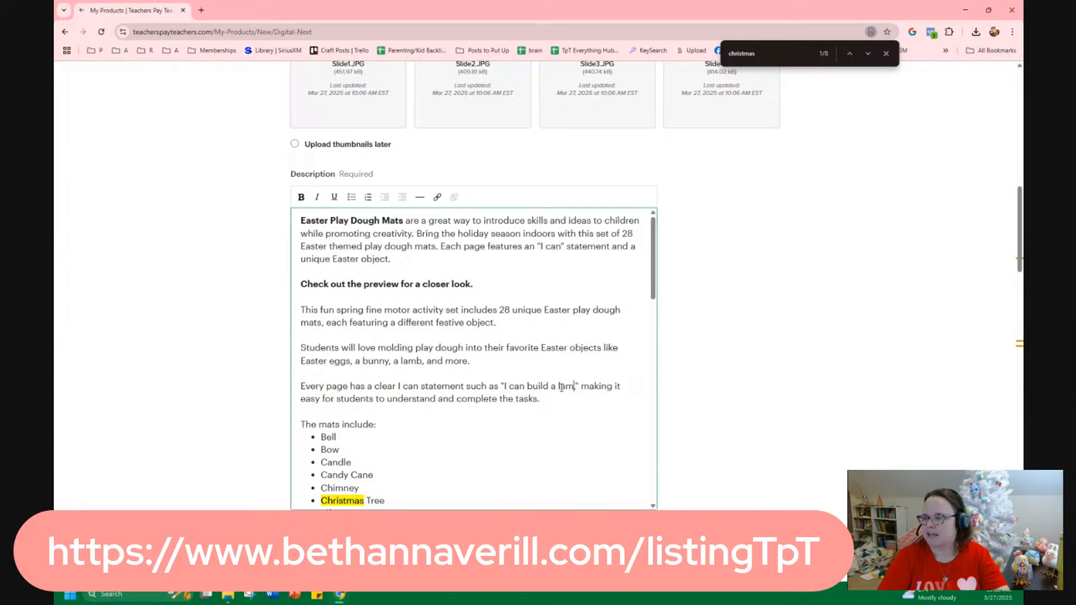
{"action": "type", "text": "amb"}
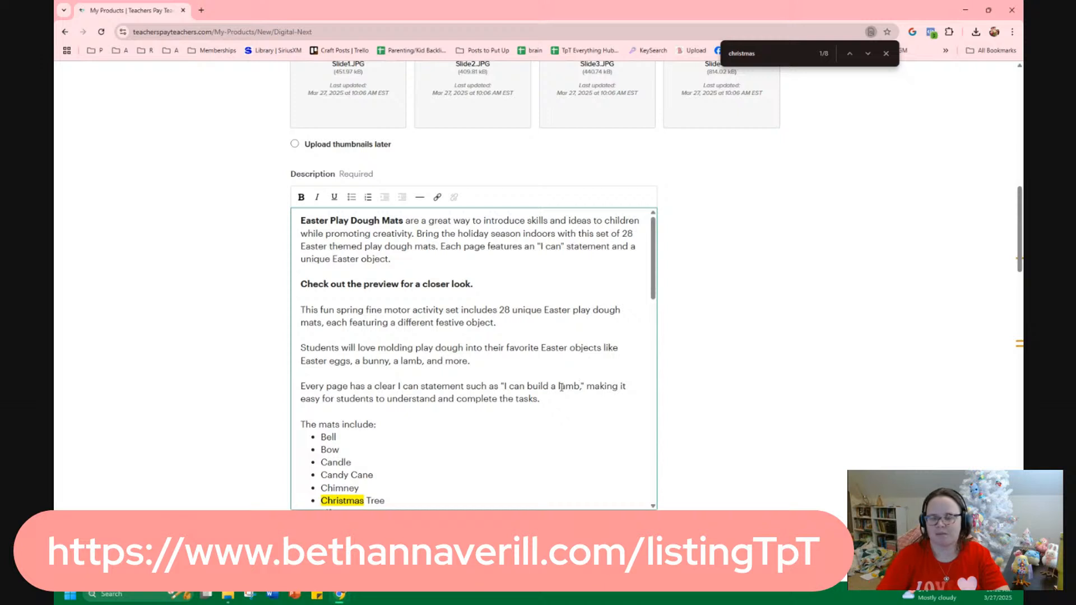
{"action": "key", "text": "BackSpace"}
{"action": "key", "text": "BackSpace"}
{"action": "key", "text": "BackSpace"}
{"action": "key", "text": "BackSpace"}
{"action": "type", "text": "hatshmall"}
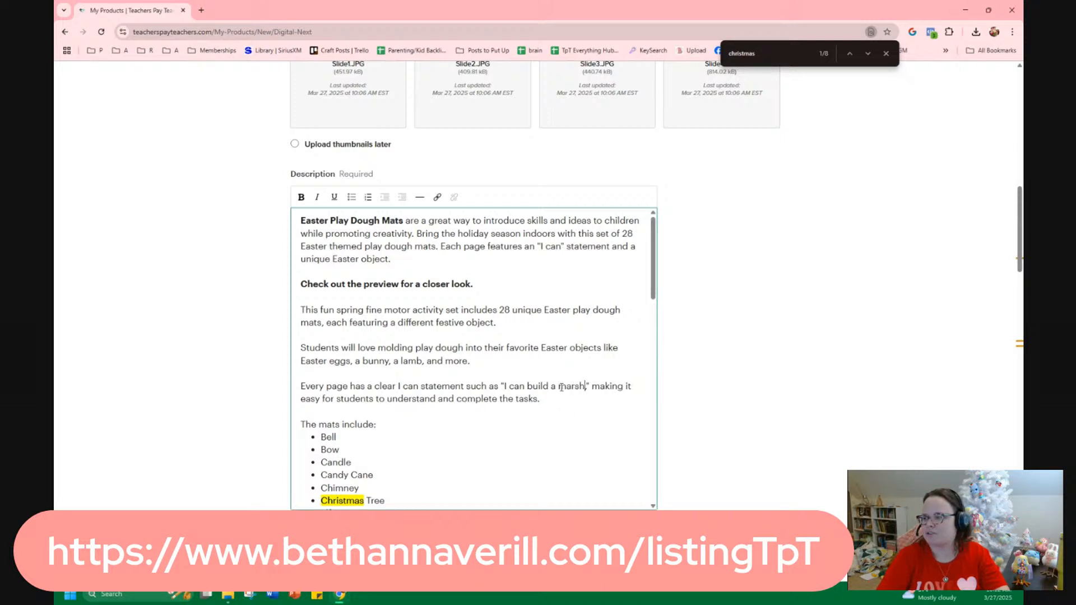
{"action": "type", "text": "ow bunny"}
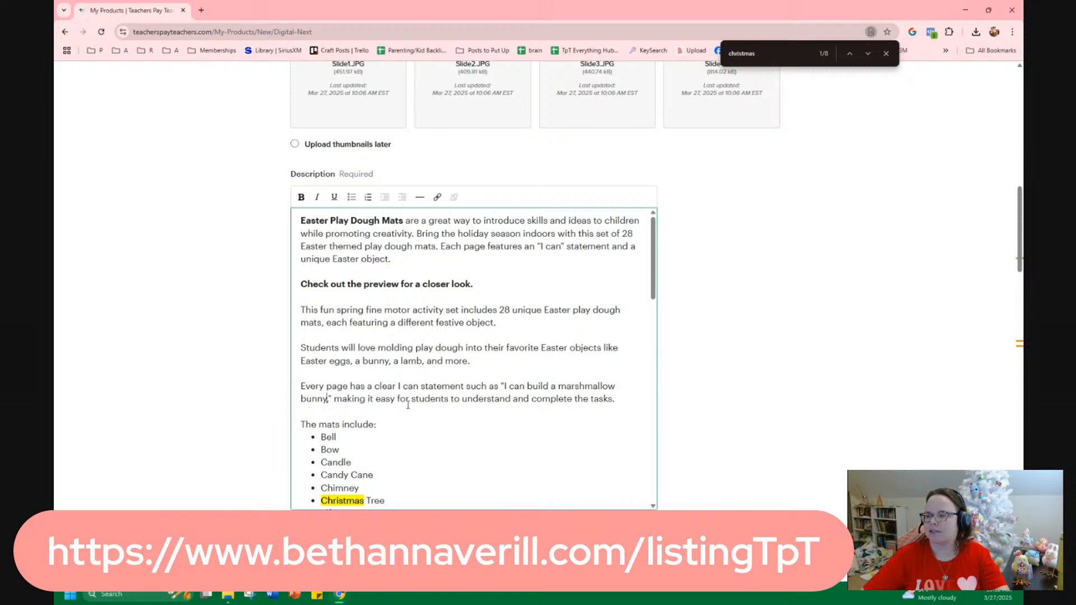
Replace the entire Christmas mat list in the description with the bullets "Basket", "Bible", "Carrot" and "Chick".
{"action": "scroll", "coordinate": [555, 406], "scroll_direction": "down", "scroll_amount": 5}
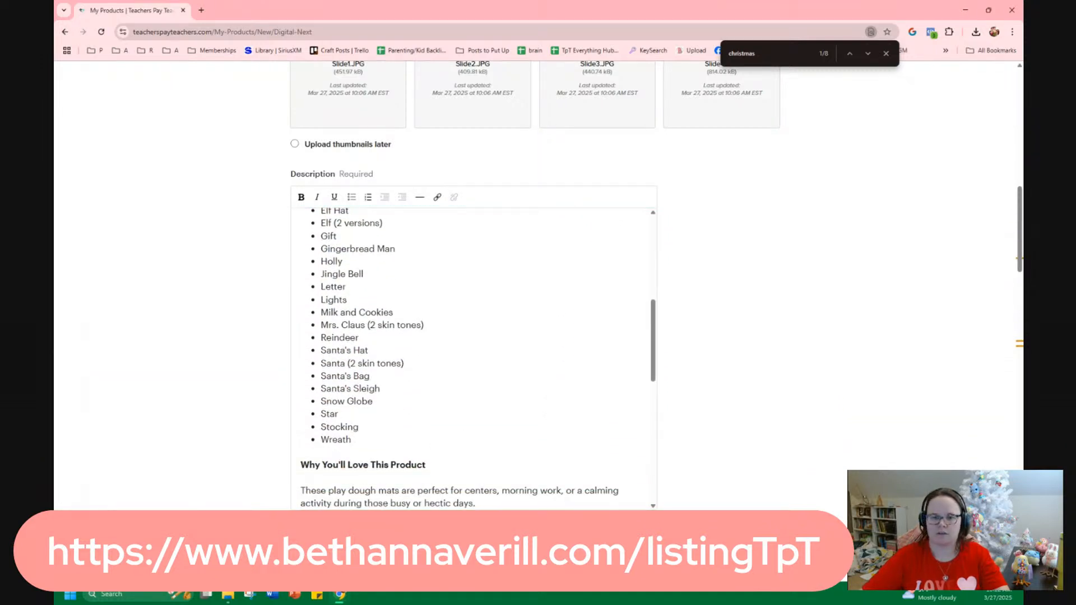
{"action": "left_click_drag", "start_coordinate": [417, 439], "coordinate": [318, 292]}
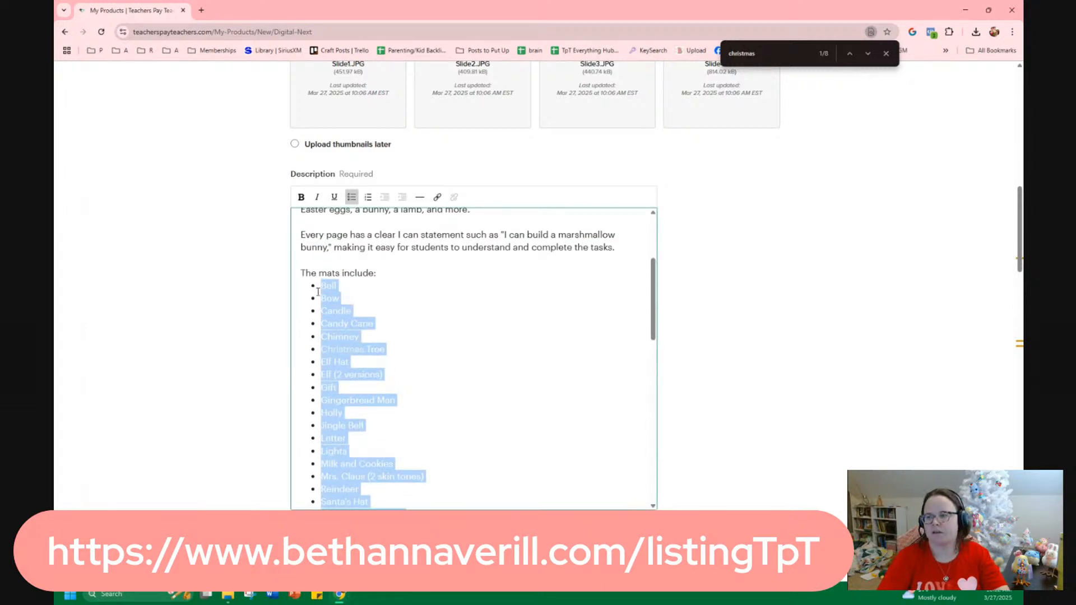
{"action": "type", "text": "Ba"}
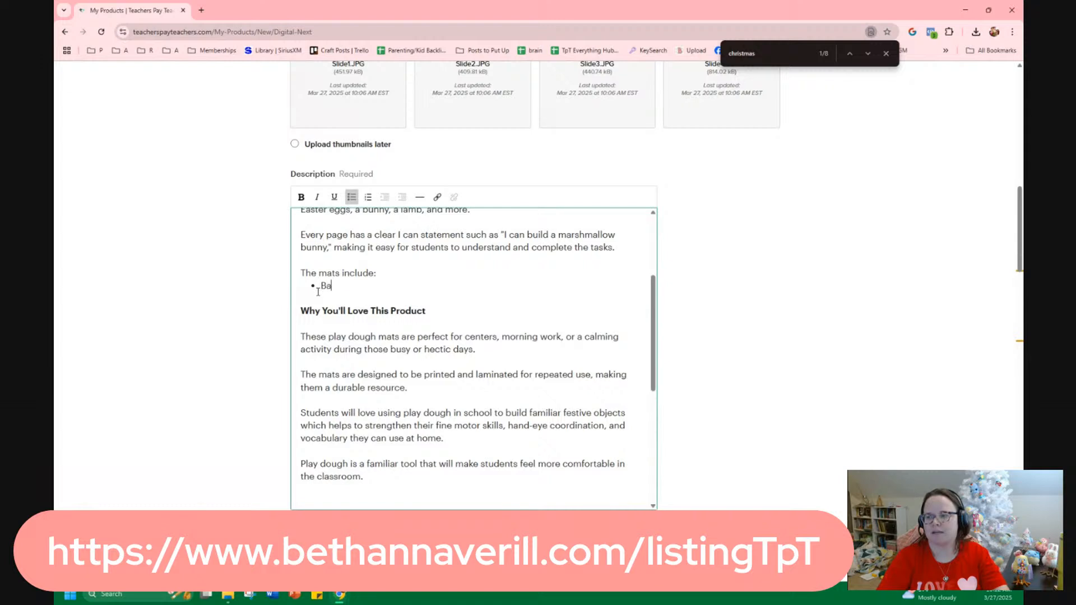
{"action": "type", "text": "sket"}
{"action": "key", "text": "Return"}
{"action": "type", "text": "Bible"}
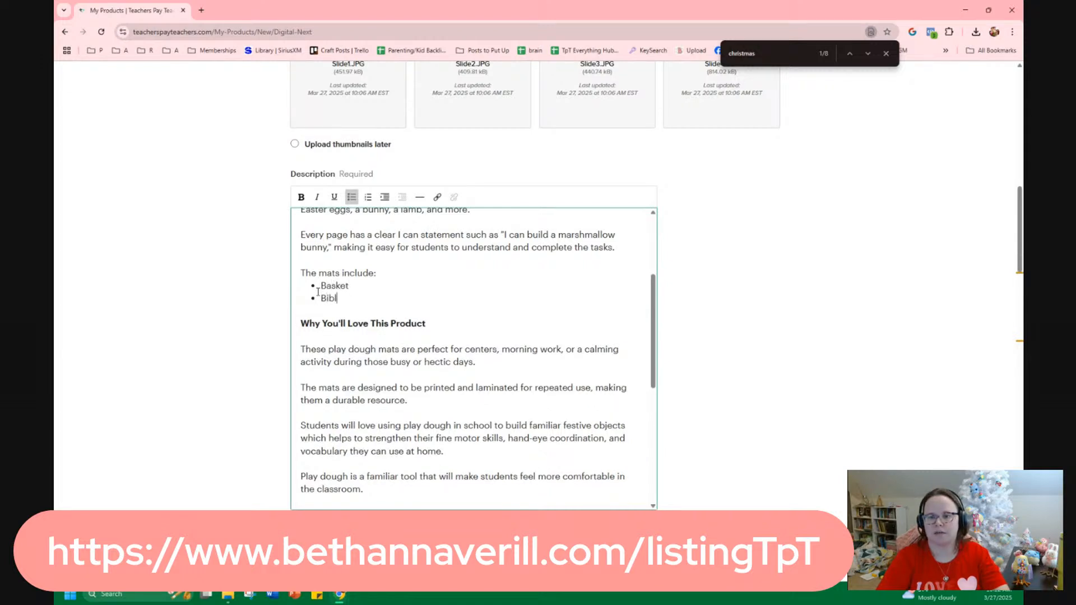
{"action": "key", "text": "Return"}
{"action": "type", "text": "Carrot"}
{"action": "key", "text": "Return"}
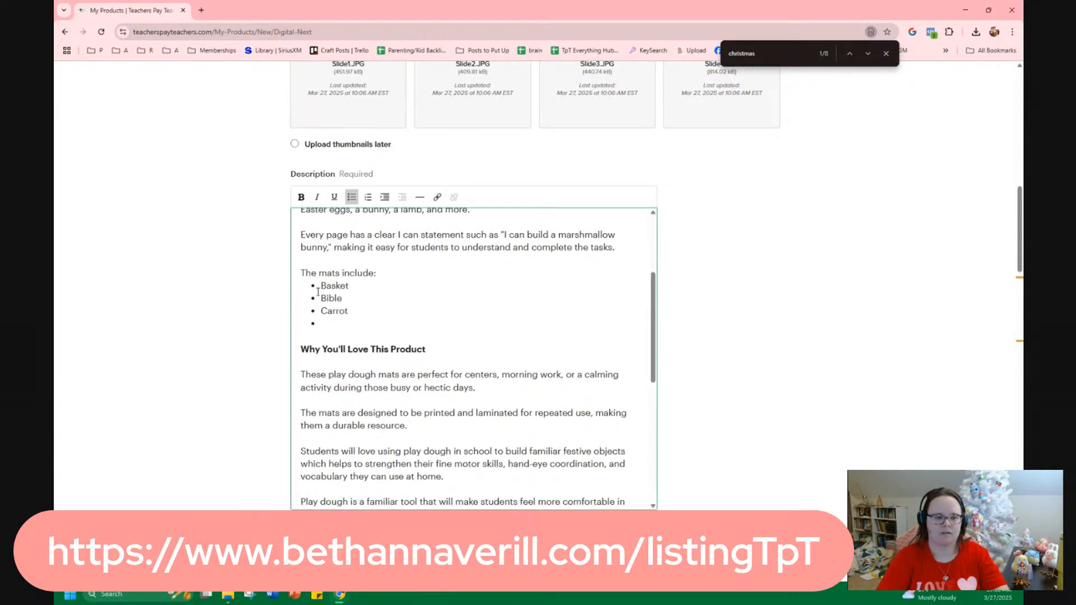
{"action": "type", "text": "Chick"}
{"action": "key", "text": "Return"}
Add the bullets "Chocolate bunny" and "Chocolate egg" to the list of included mats.
{"action": "type", "text": "Cho"}
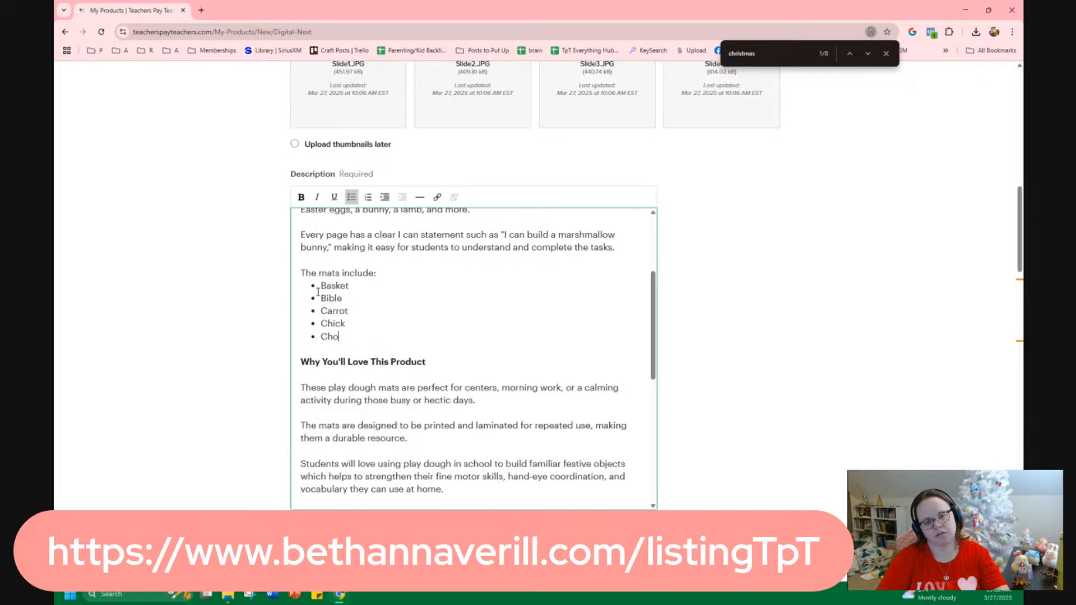
{"action": "type", "text": "rco"}
{"action": "key", "text": "BackSpace"}
{"action": "key", "text": "BackSpace"}
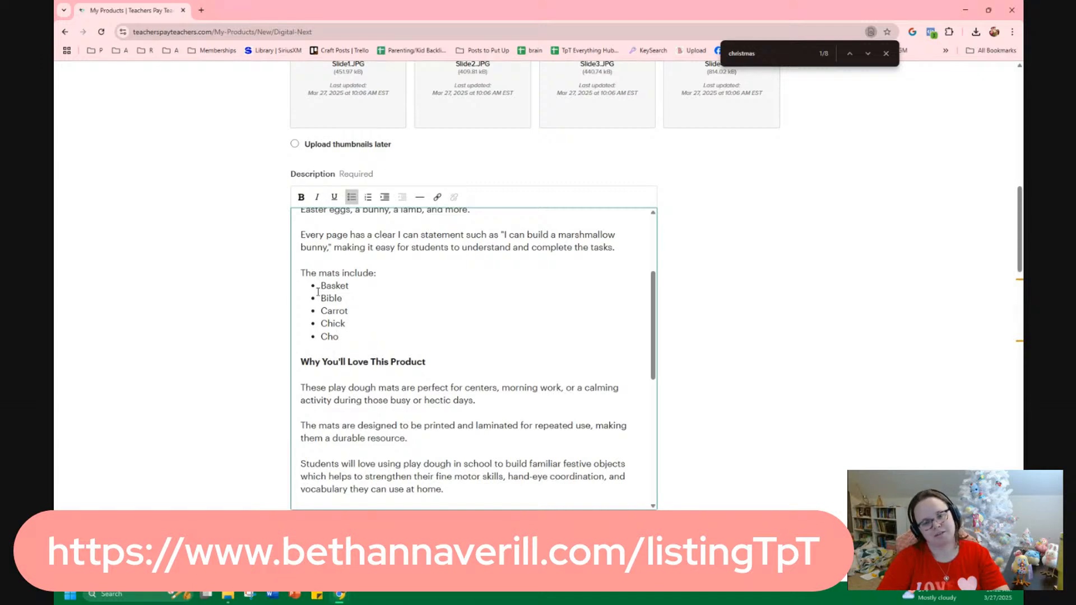
{"action": "type", "text": "colate"}
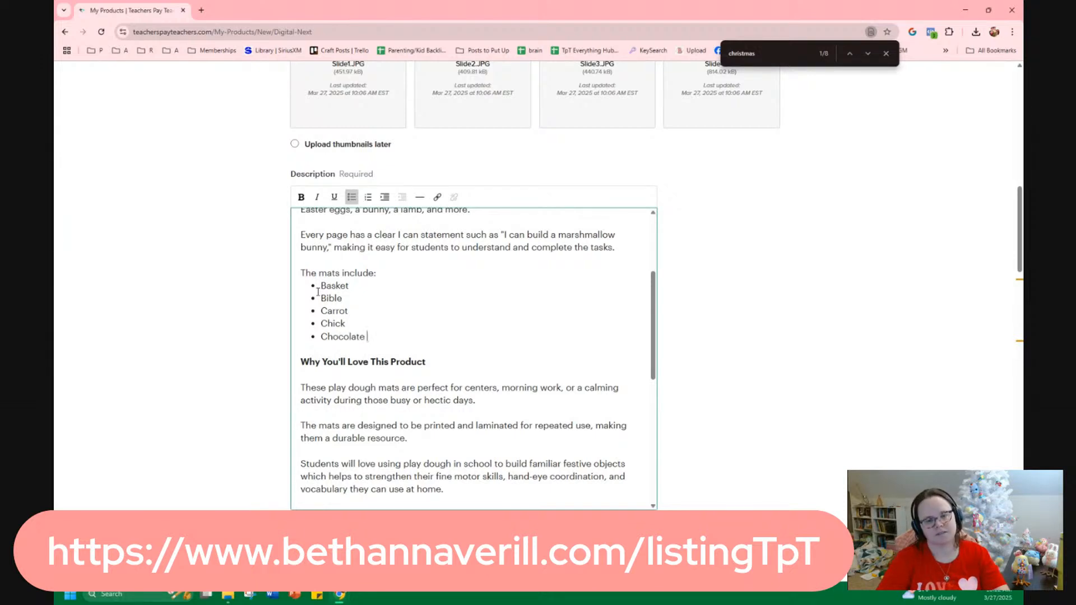
{"action": "type", "text": " bunny"}
{"action": "key", "text": "Return"}
{"action": "type", "text": "Cho"}
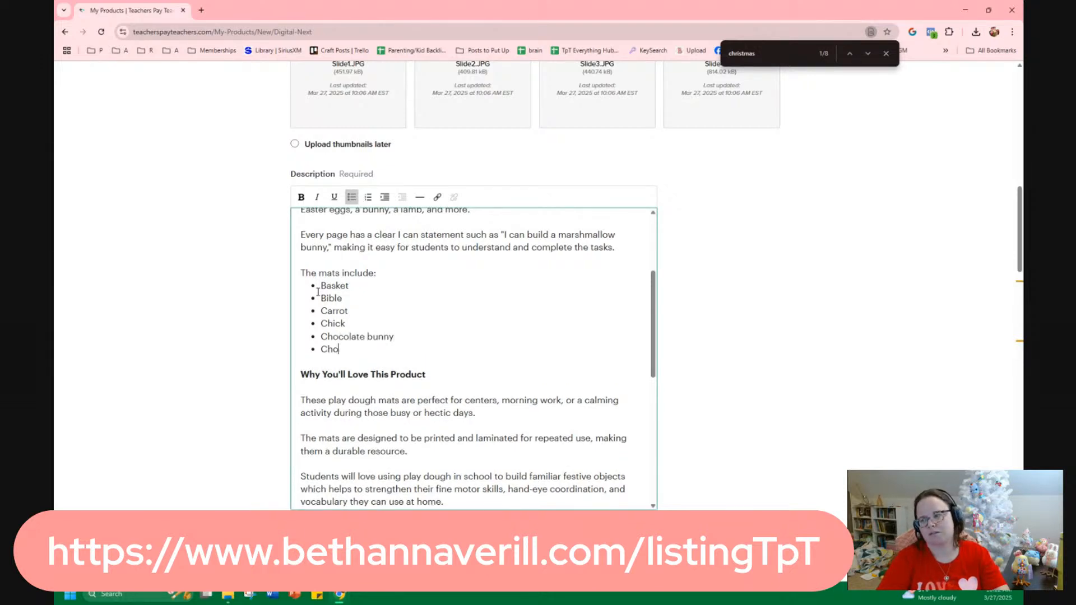
{"action": "type", "text": "colate egg"}
{"action": "key", "text": "Return"}
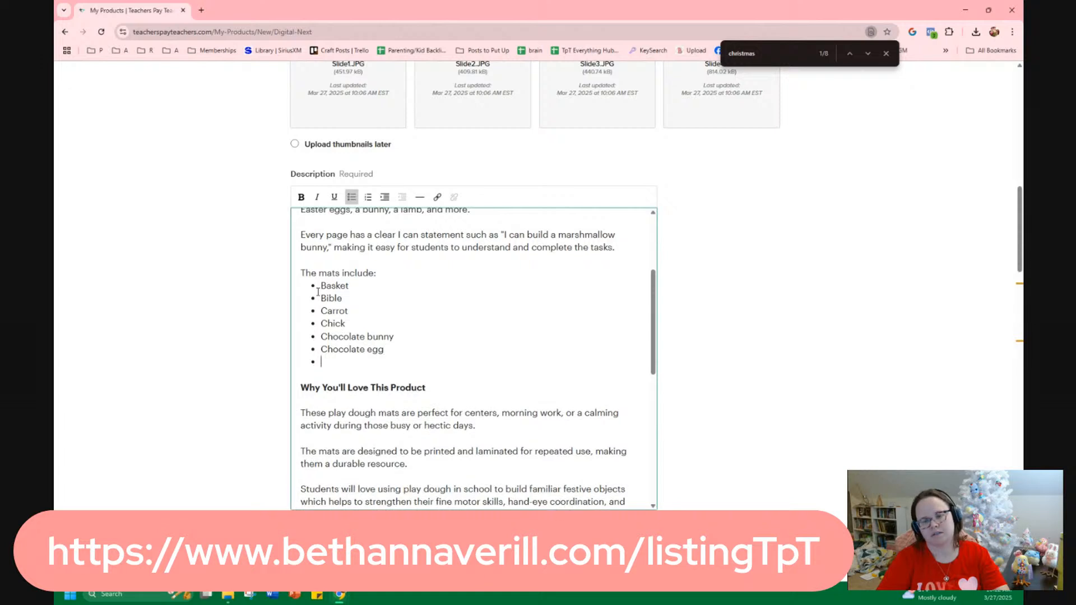
Continue the mat list with the bullets "Church", "Cross", "Daffodil" and "Daisy".
{"action": "type", "text": "Church"}
{"action": "key", "text": "Return"}
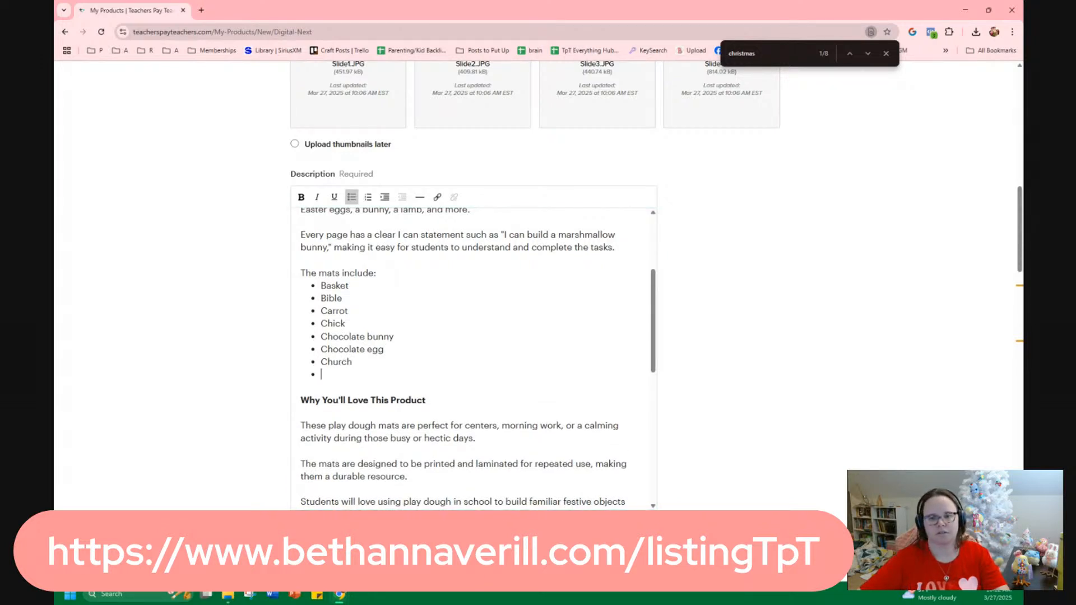
{"action": "type", "text": "Cr"}
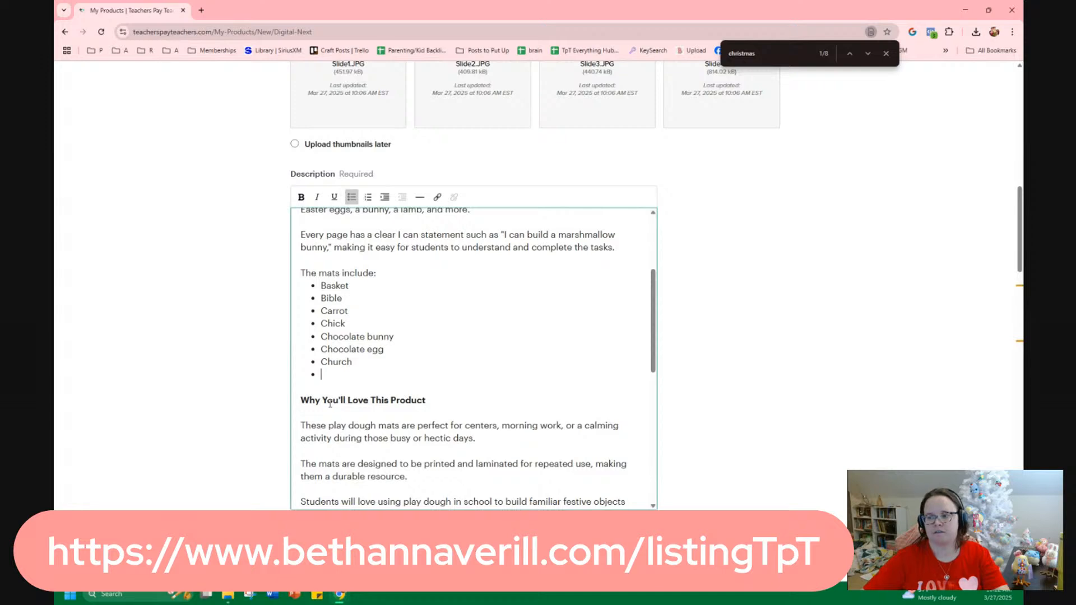
{"action": "type", "text": "oss"}
{"action": "key", "text": "Return"}
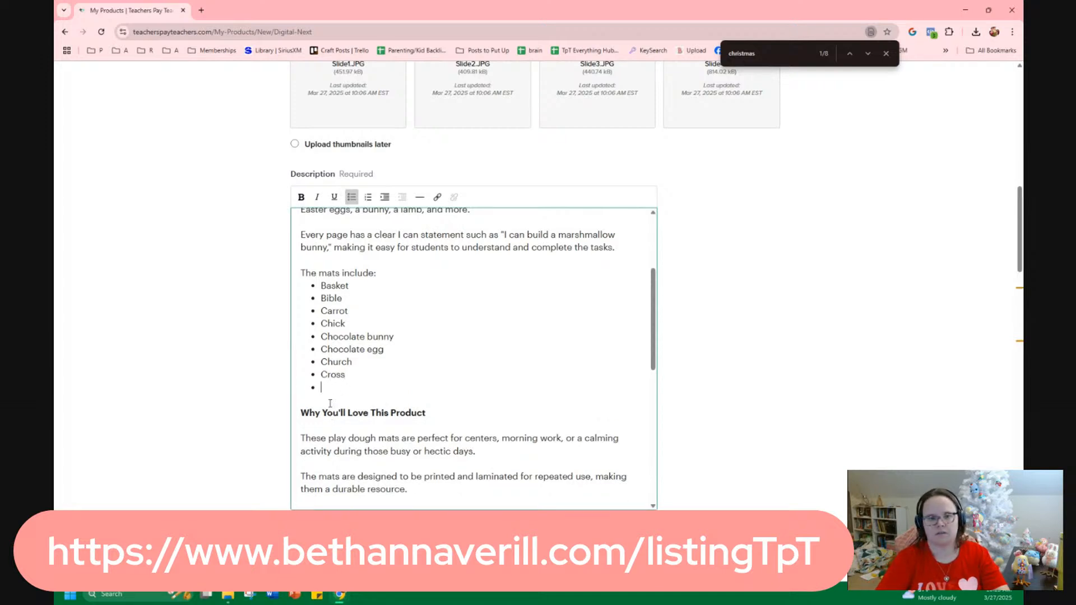
{"action": "type", "text": "Daffodi"}
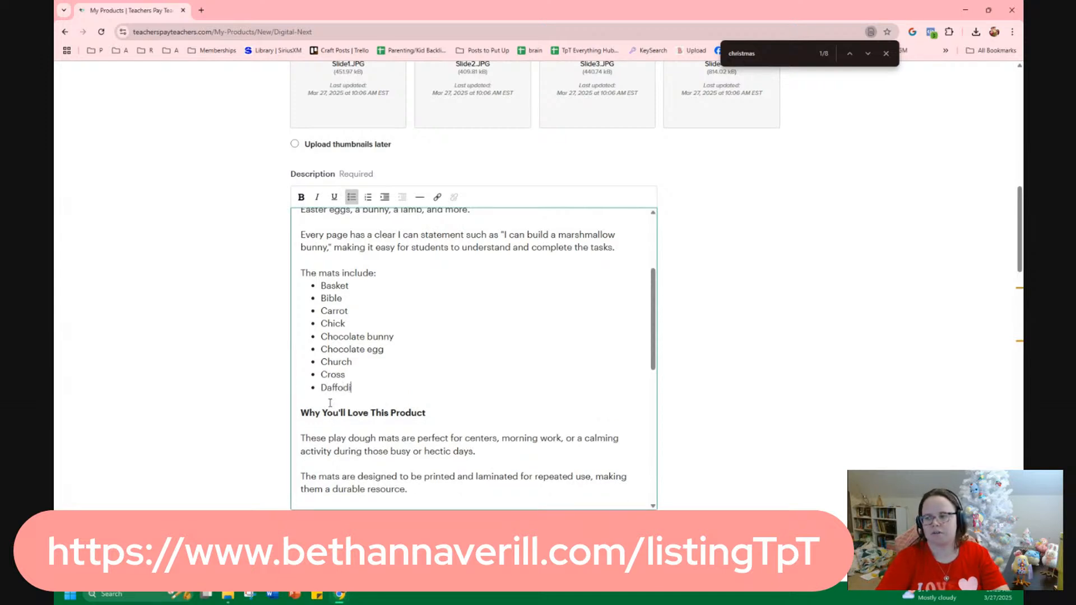
{"action": "type", "text": "l"}
{"action": "key", "text": "Return"}
{"action": "type", "text": "Da"}
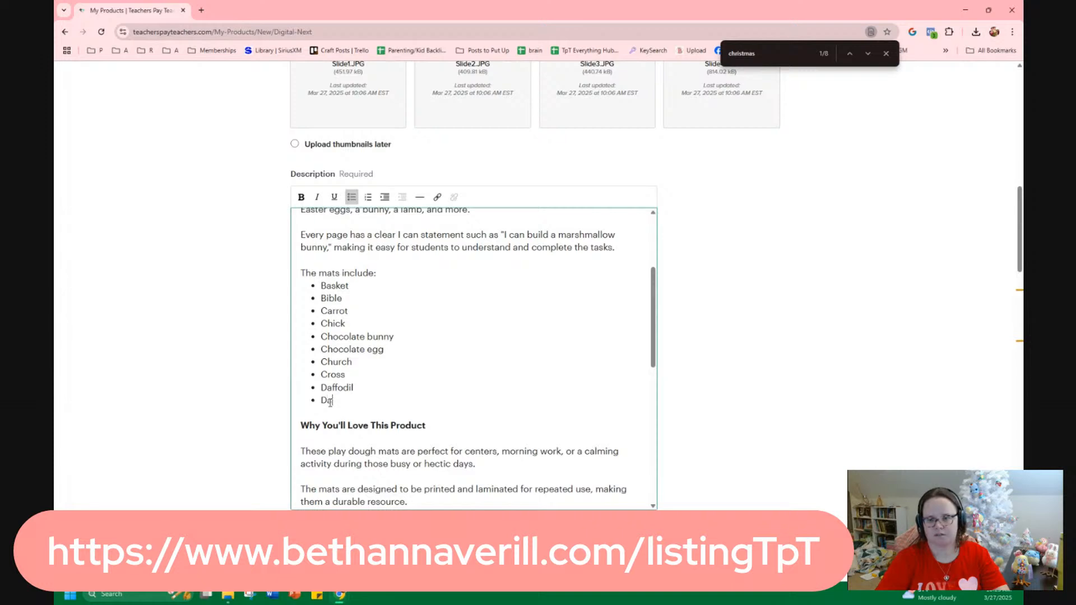
{"action": "type", "text": "isy"}
{"action": "key", "text": "Return"}
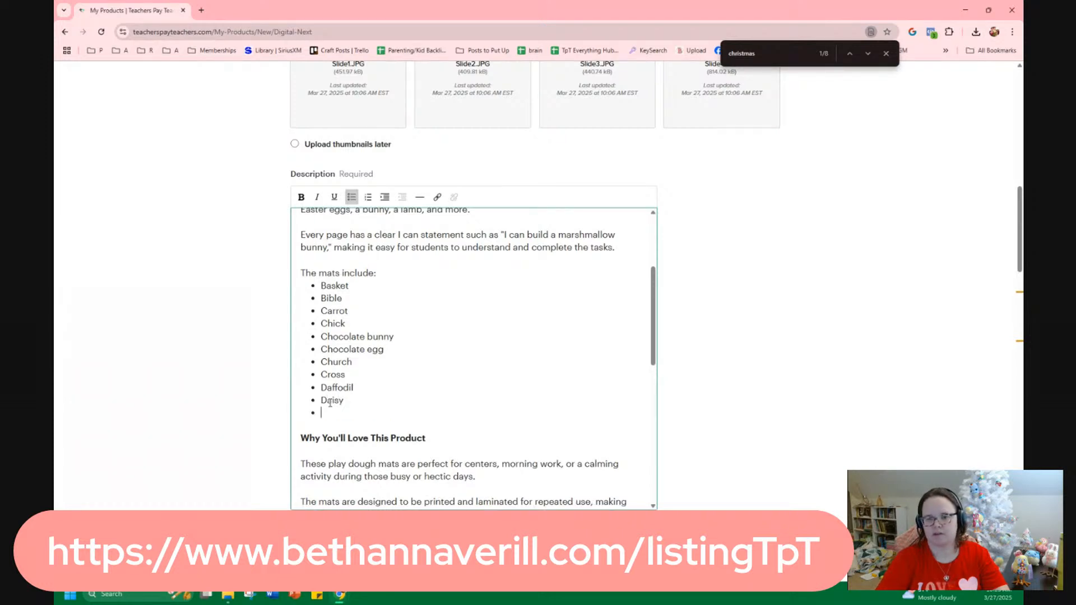
Add "Easter bonnet" and "Easter bunny" as the next bullets below "Daisy" in the mat list.
{"action": "type", "text": "Easter"}
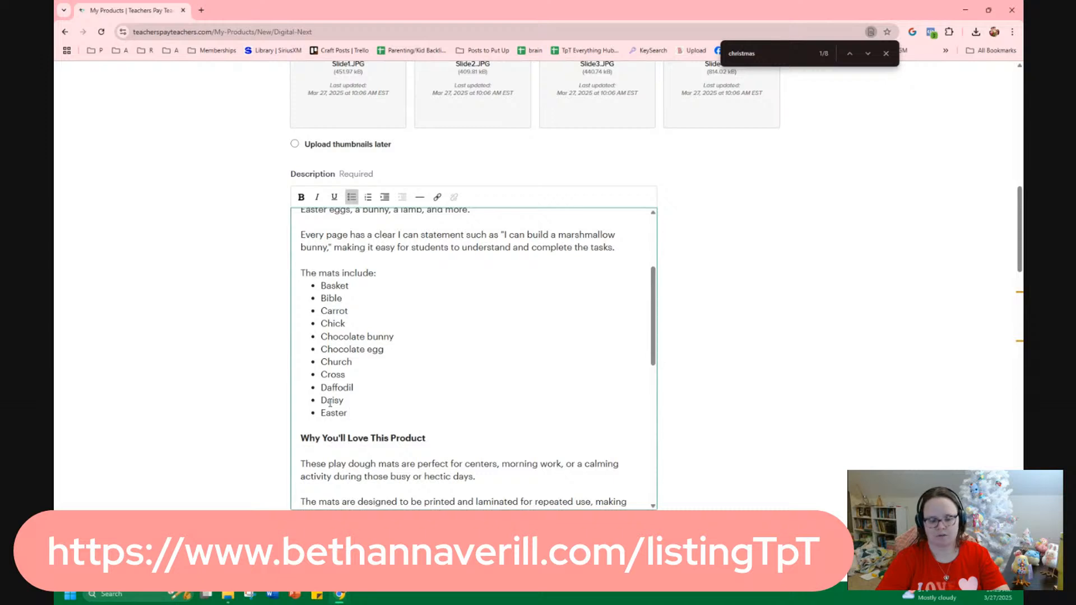
{"action": "type", "text": " bo"}
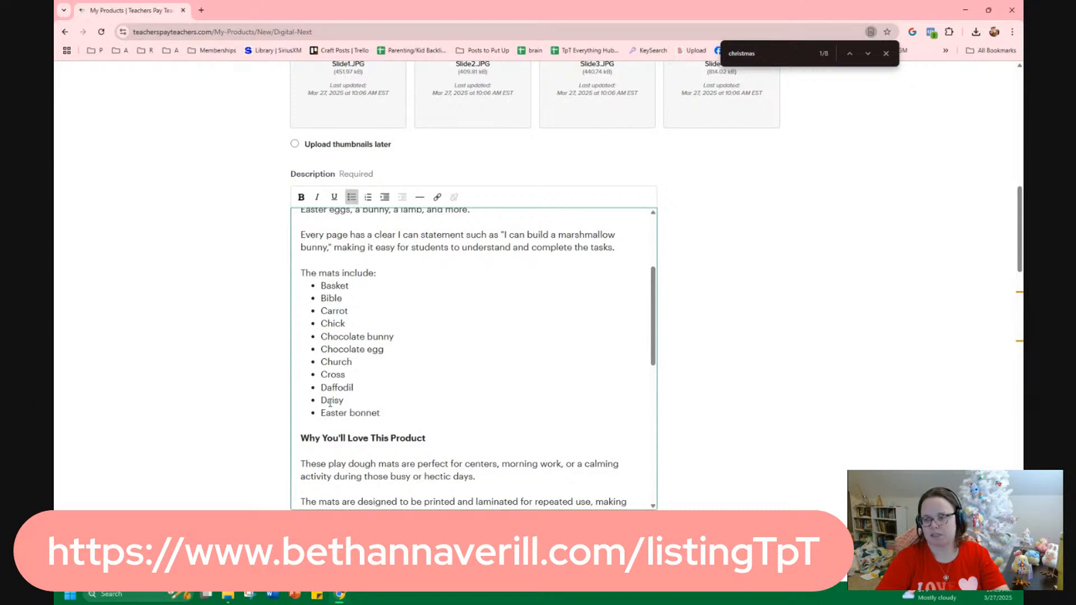
{"action": "type", "text": "nnet"}
{"action": "key", "text": "Return"}
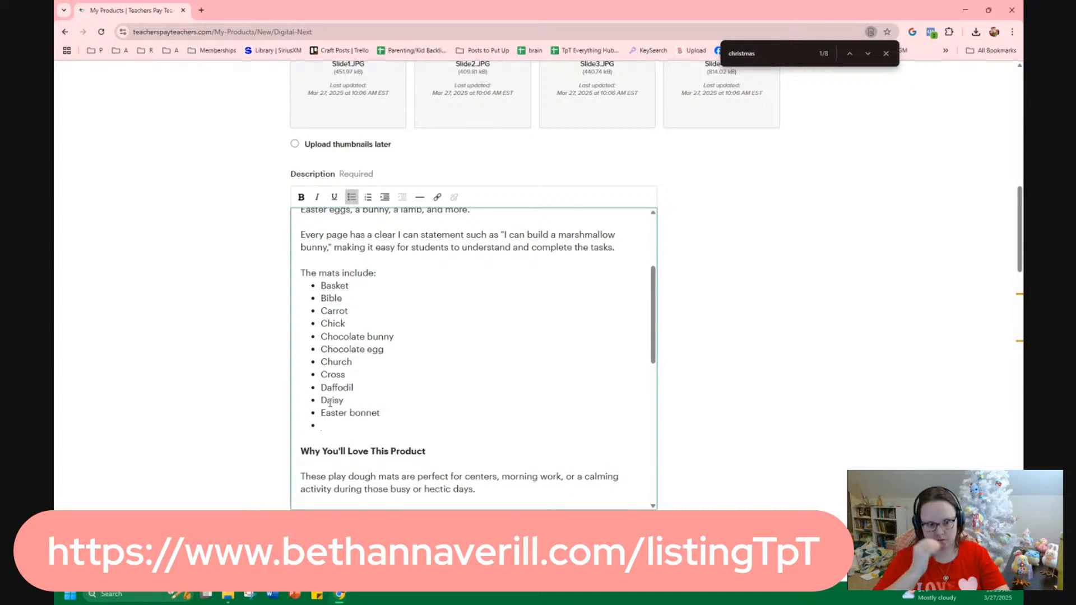
{"action": "type", "text": "Easter b"}
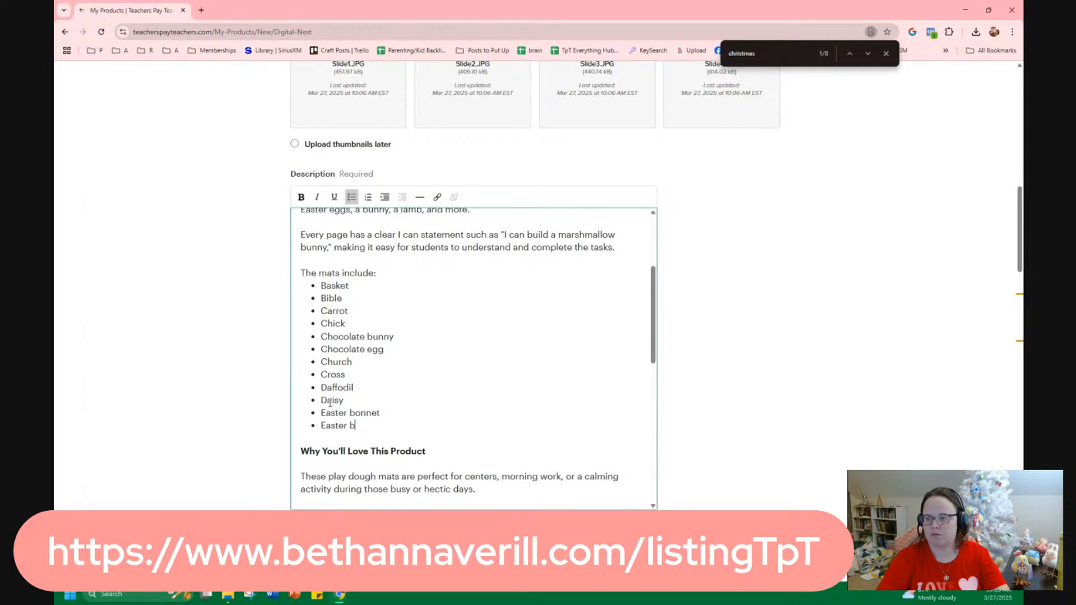
{"action": "type", "text": "unny"}
{"action": "key", "text": "Return"}
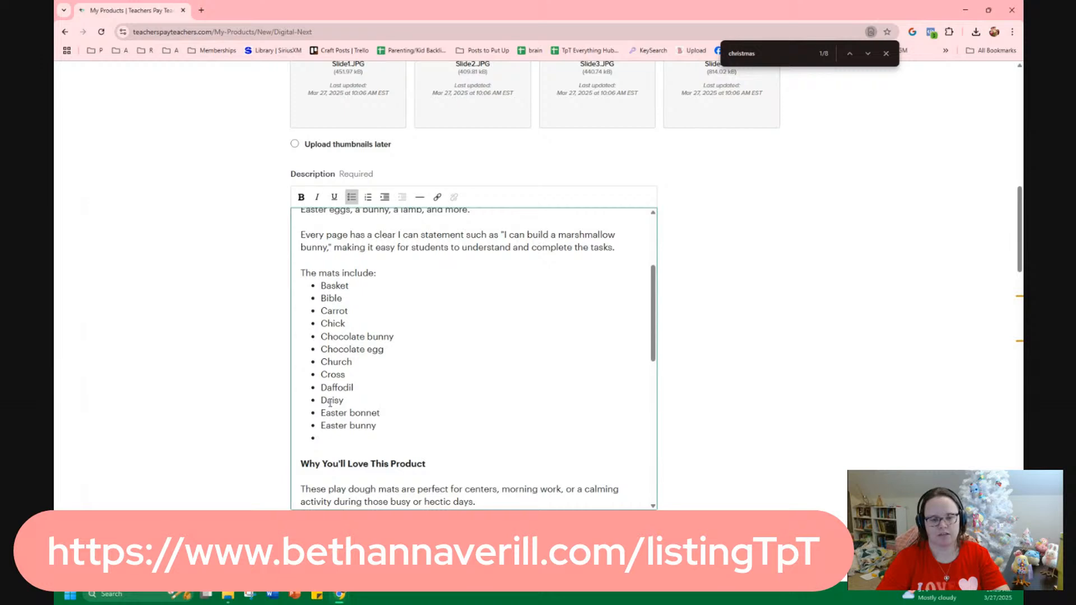
Add the bullet "Easter egg (x5)" to the mat list, with "egg" in lowercase.
{"action": "type", "text": "E"}
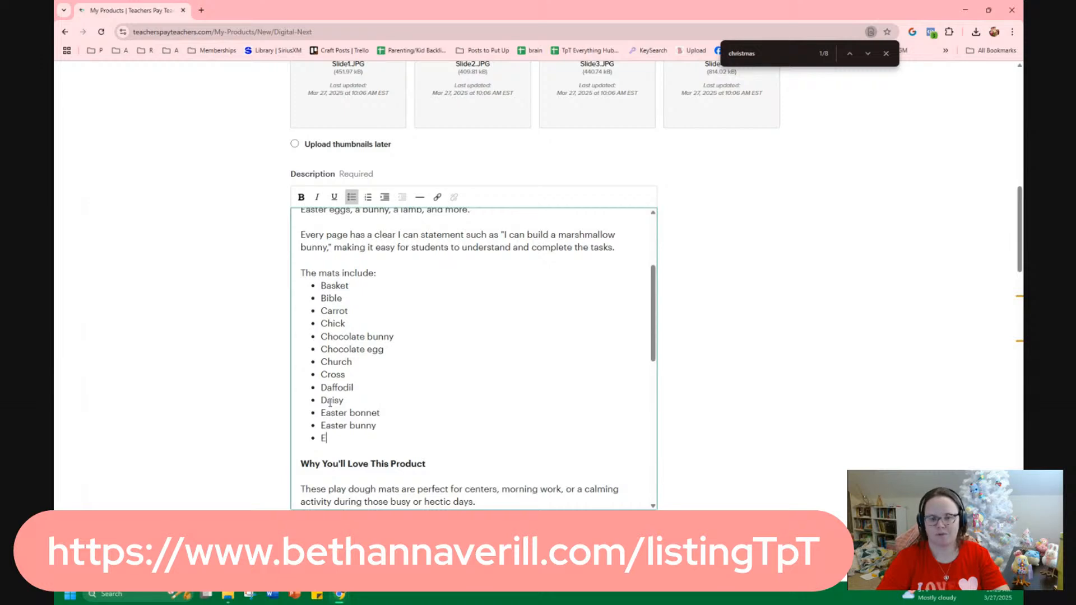
{"action": "type", "text": "aster Egg"}
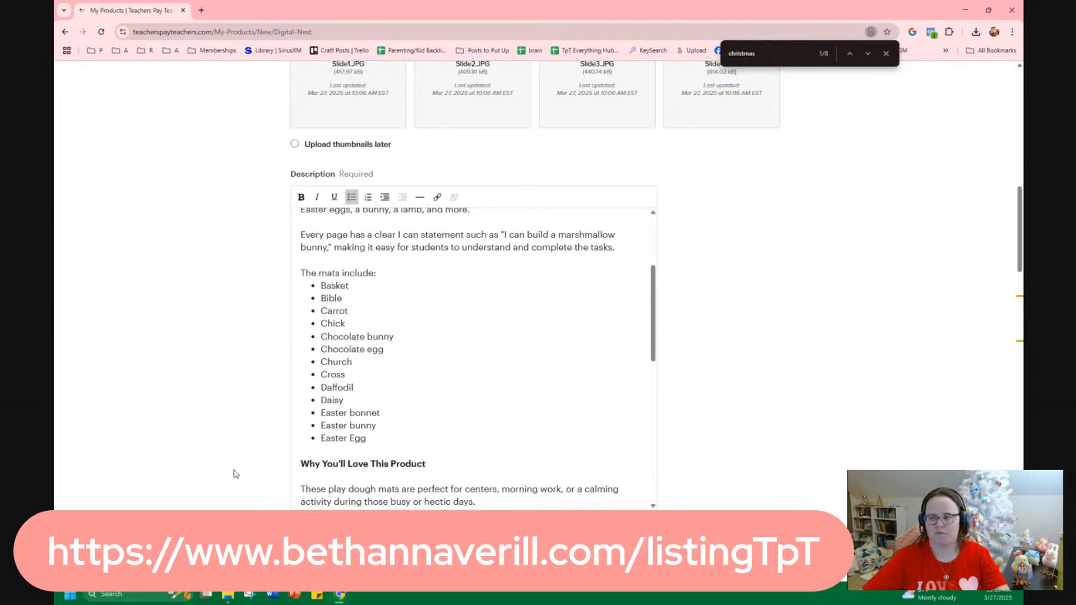
{"action": "left_click", "coordinate": [378, 439]}
{"action": "key", "text": "BackSpace"}
{"action": "key", "text": "BackSpace"}
{"action": "key", "text": "BackSpace"}
{"action": "key", "text": "BackSpace"}
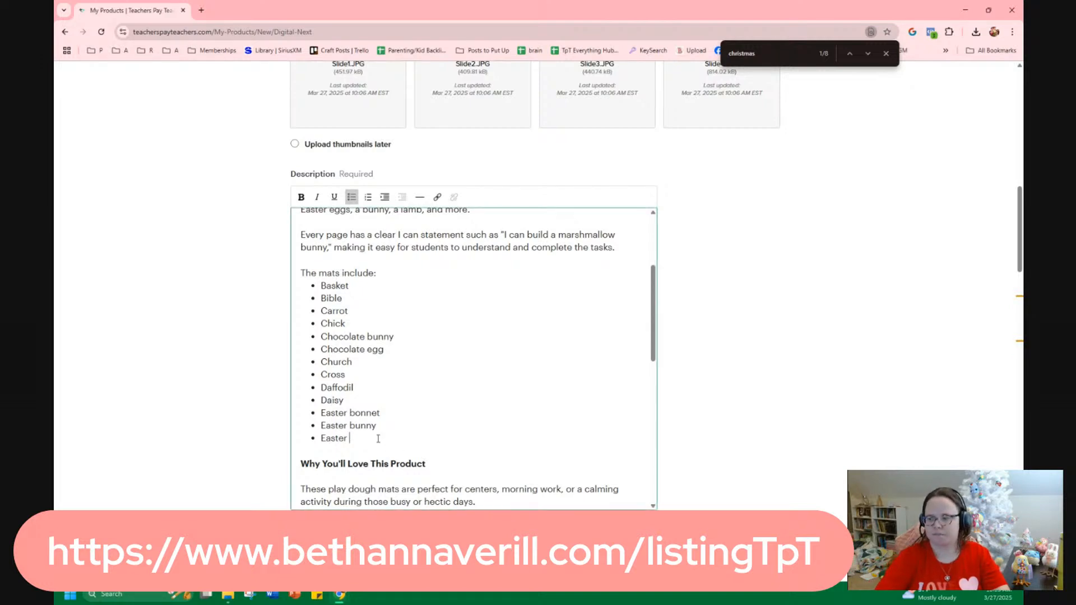
{"action": "type", "text": "egg "}
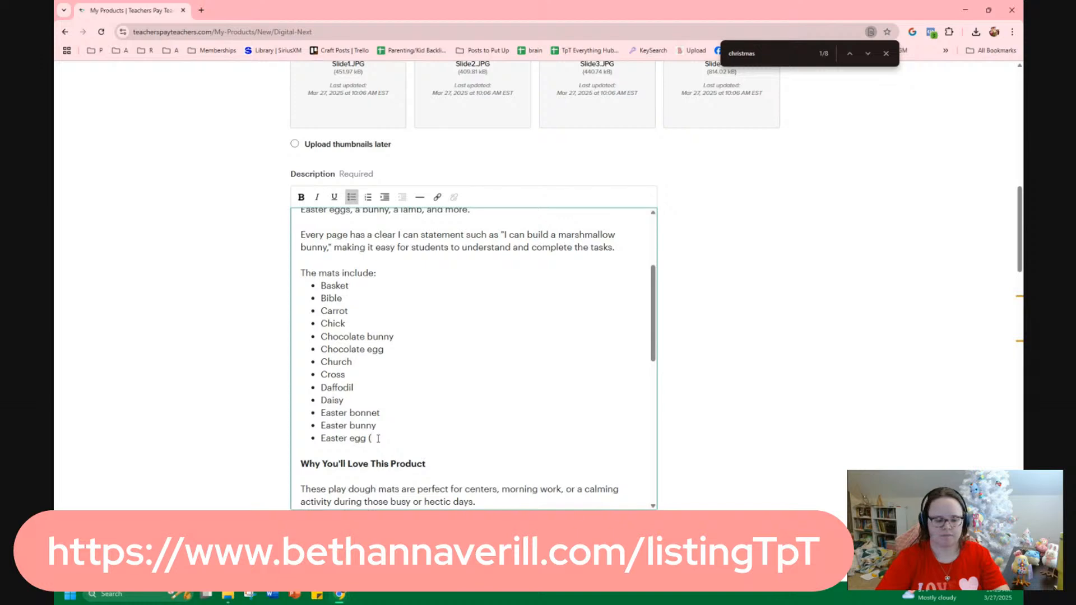
{"action": "type", "text": "(x5)"}
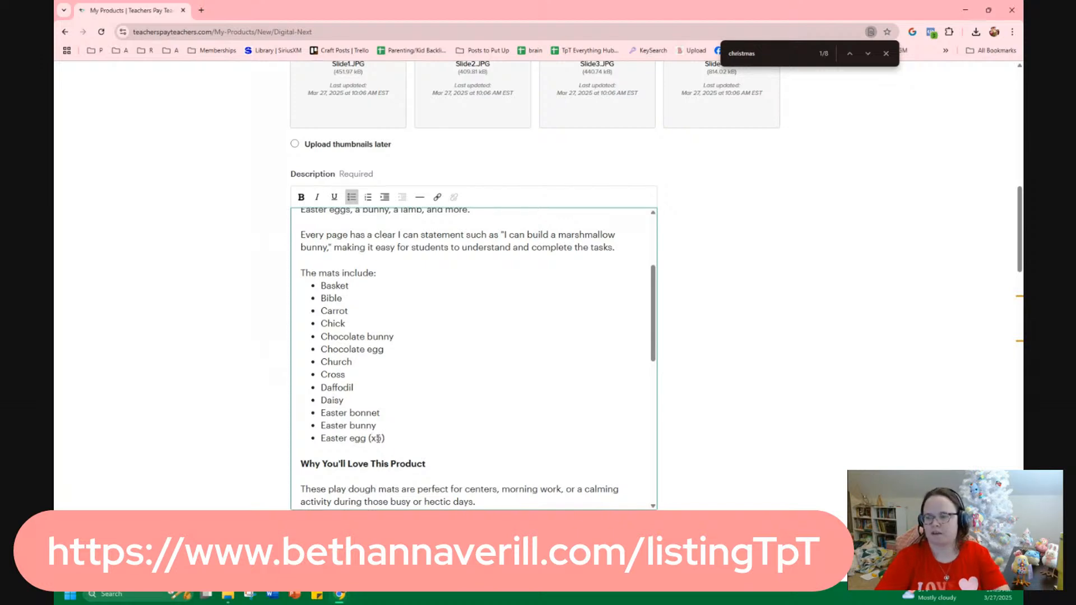
{"action": "key", "text": "Return"}
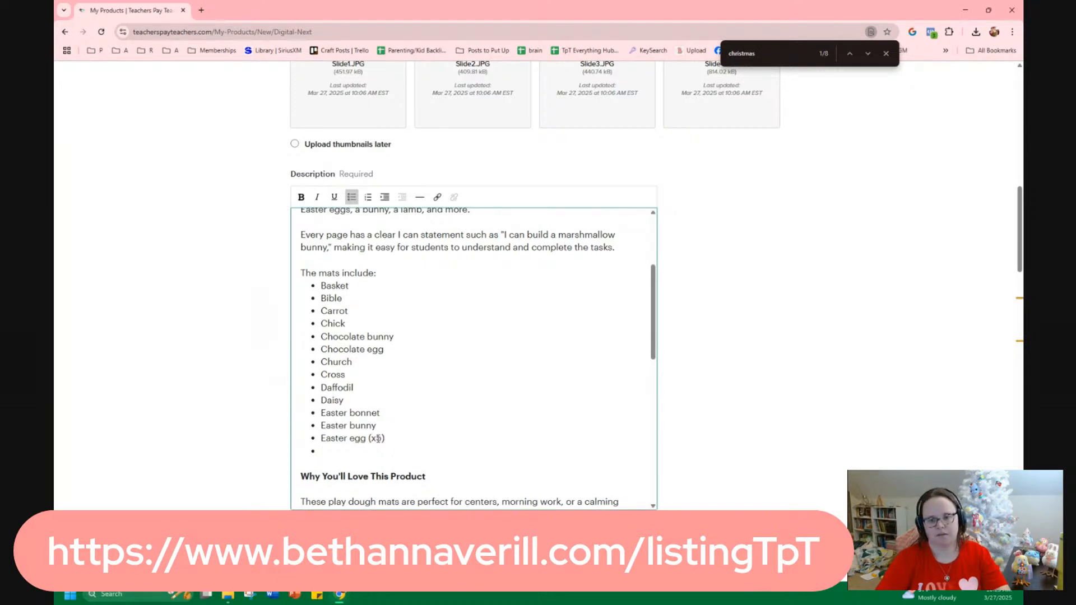
Add the bullets "Easter egg hunt" and "Easter lily" below the Easter egg entry in the mat list.
{"action": "type", "text": "Easter eg"}
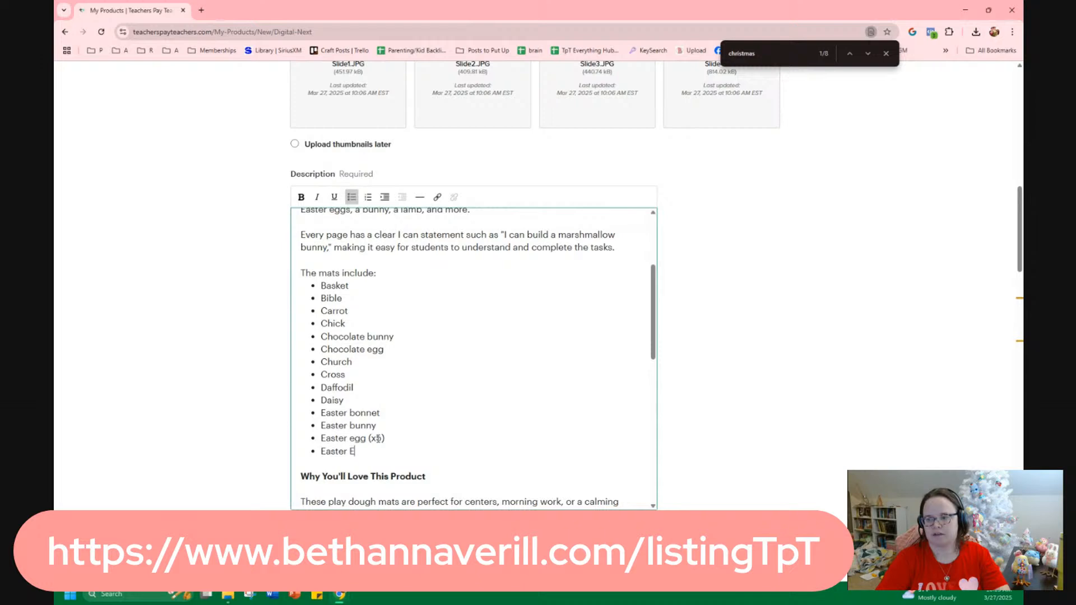
{"action": "type", "text": "g hunt"}
{"action": "key", "text": "Return"}
{"action": "type", "text": "Easter "}
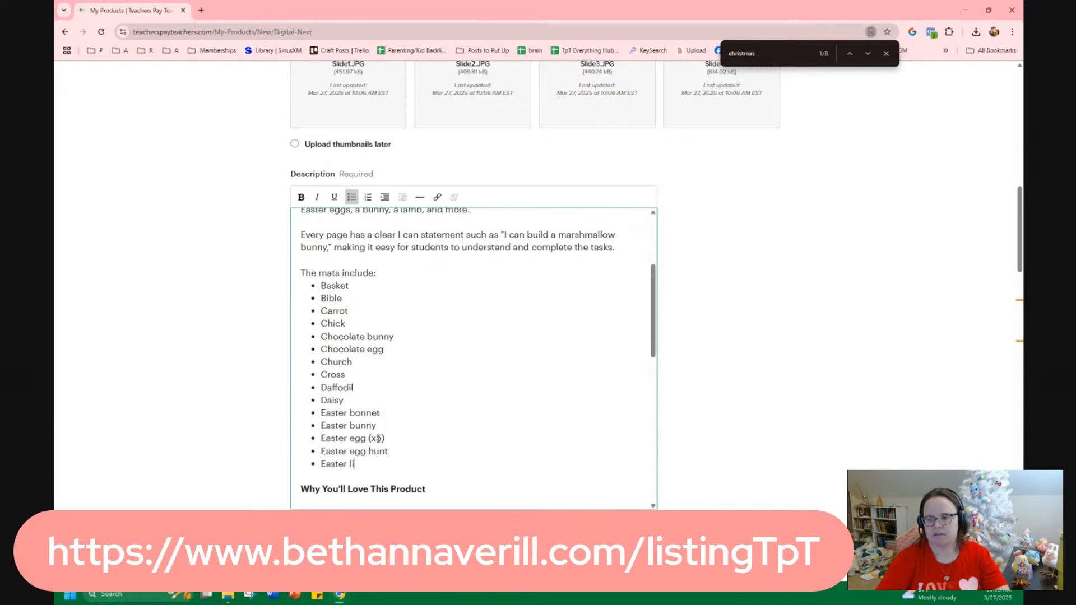
{"action": "type", "text": "lill"}
{"action": "key", "text": "Return"}
{"action": "key", "text": "BackSpace"}
{"action": "key", "text": "BackSpace"}
{"action": "type", "text": "y"}
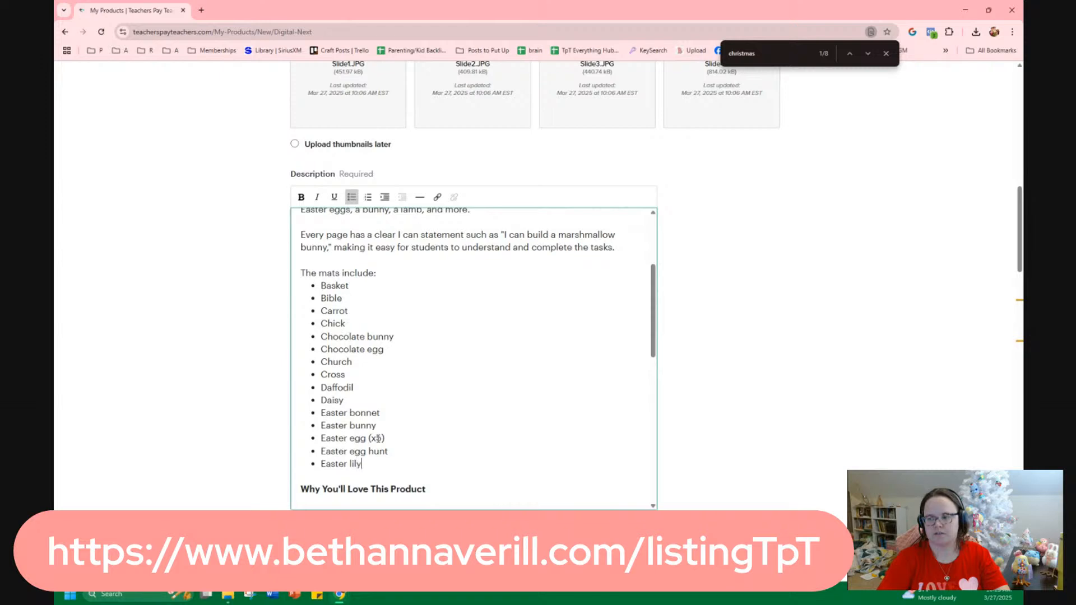
{"action": "key", "text": "Return"}
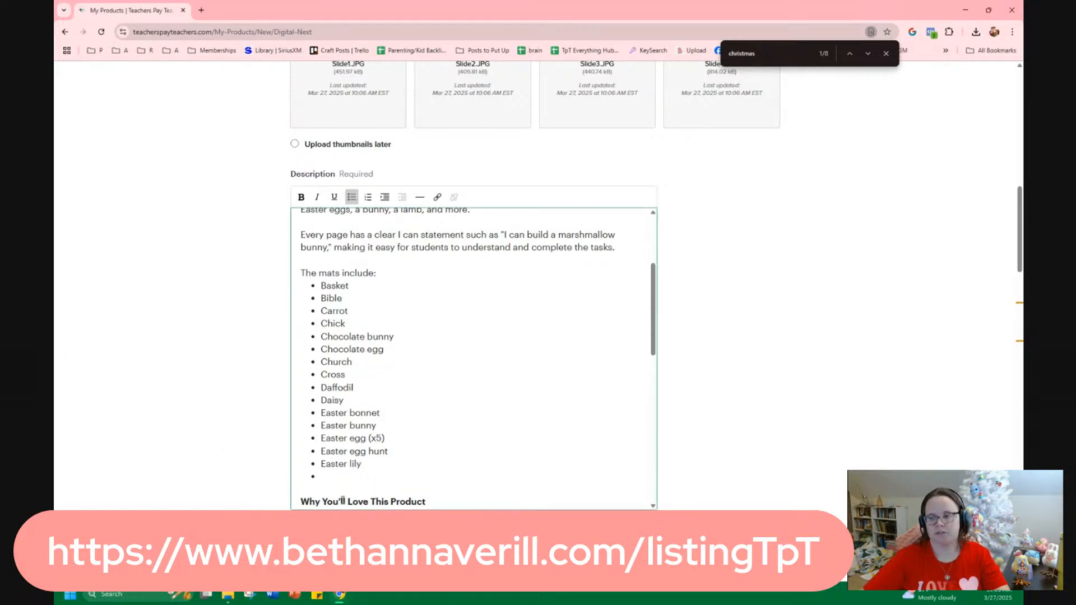
Add the bullets "Egg painting" and "Hatching chick" below "Easter lily" in the mat list.
{"action": "type", "text": "Egg painting"}
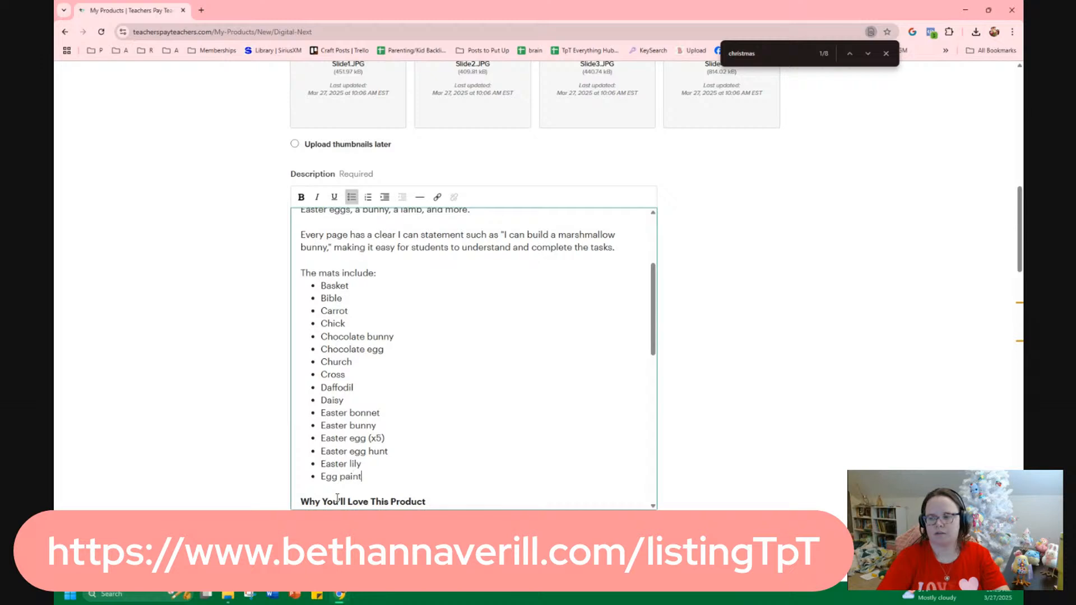
{"action": "key", "text": "Return"}
{"action": "type", "text": "Hat"}
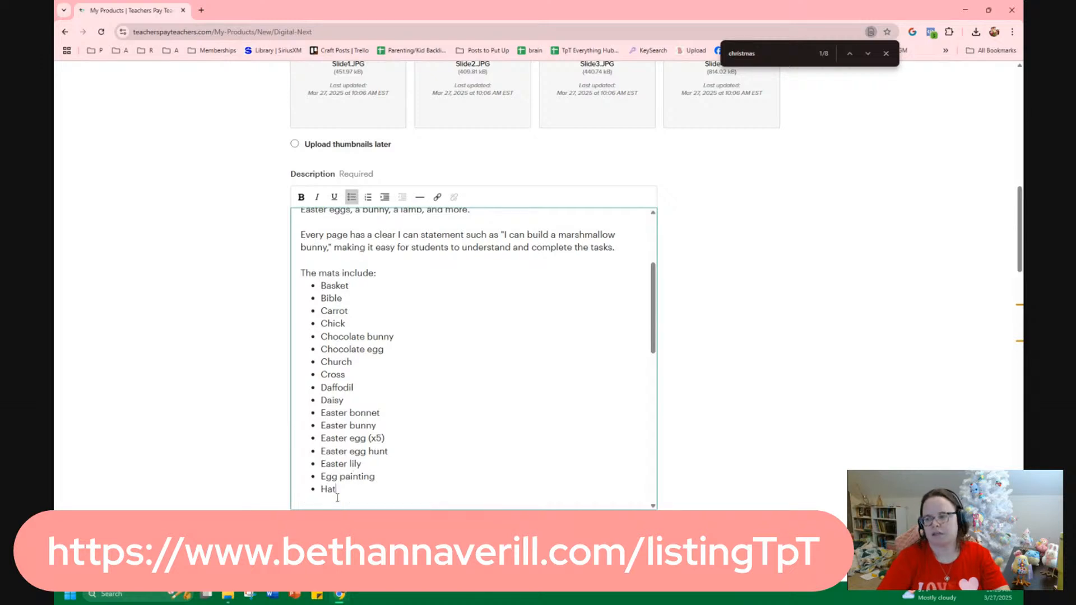
{"action": "type", "text": "ching chick"}
{"action": "key", "text": "Return"}
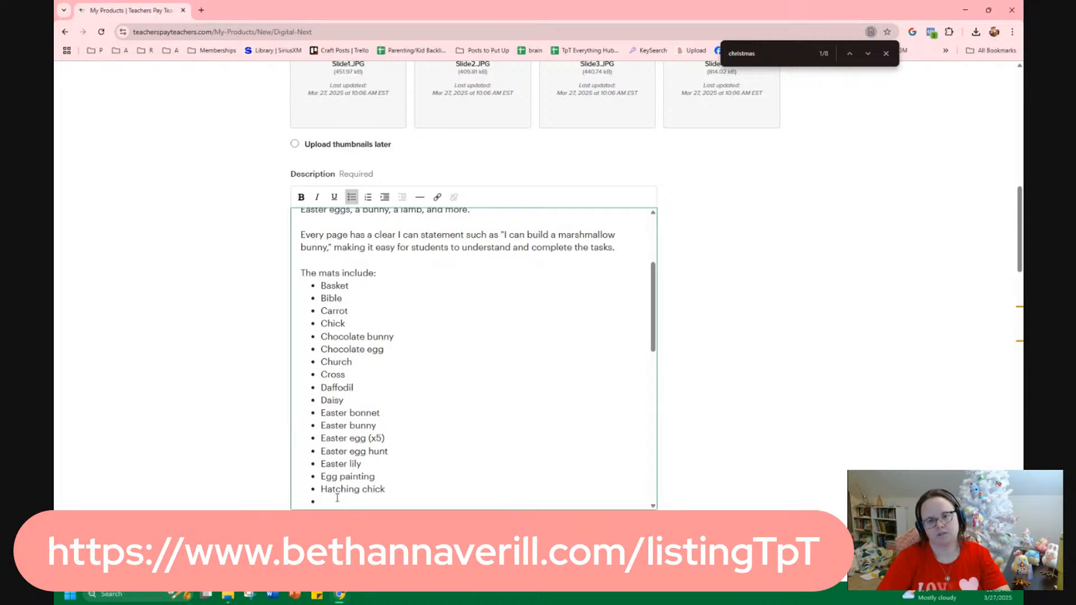
Continue the mat list with the bullets "Hot cross bun" and "Jelly bean".
{"action": "type", "text": "Hot cr"}
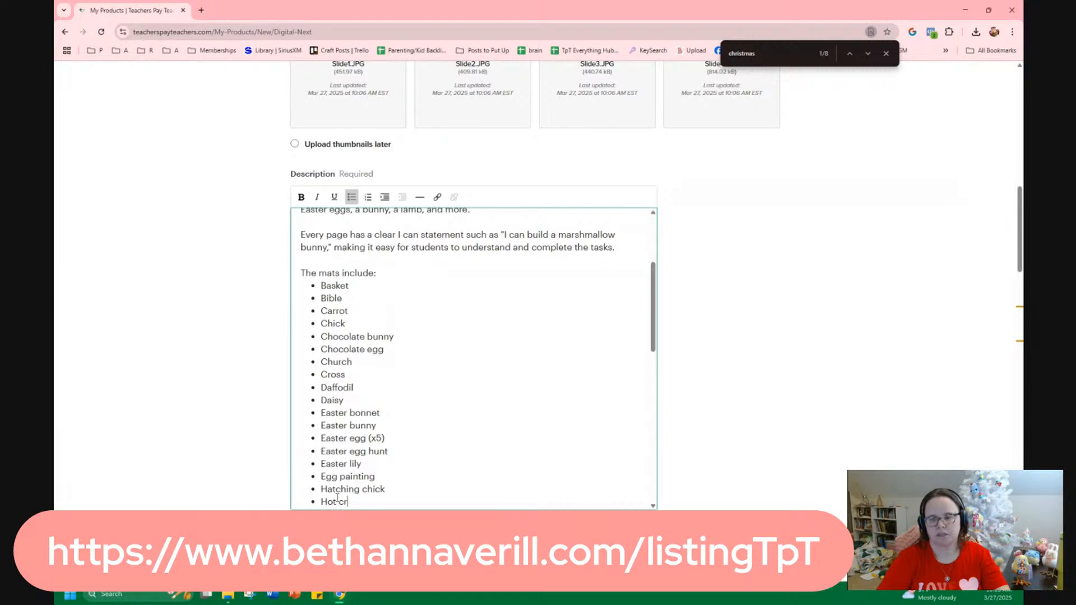
{"action": "type", "text": "oss bun"}
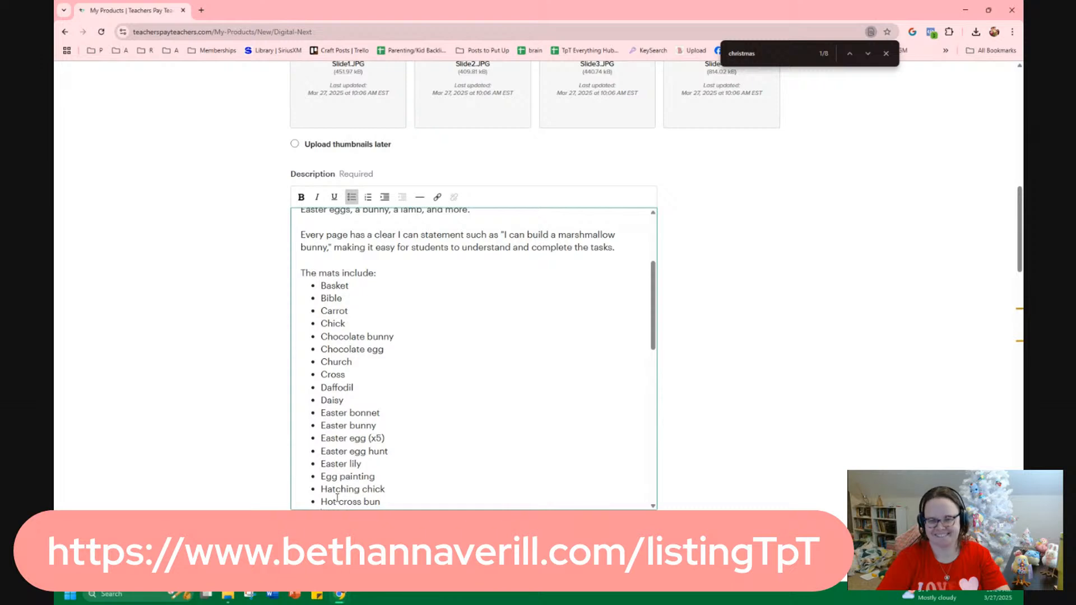
{"action": "key", "text": "Return"}
{"action": "type", "text": "Jelly"}
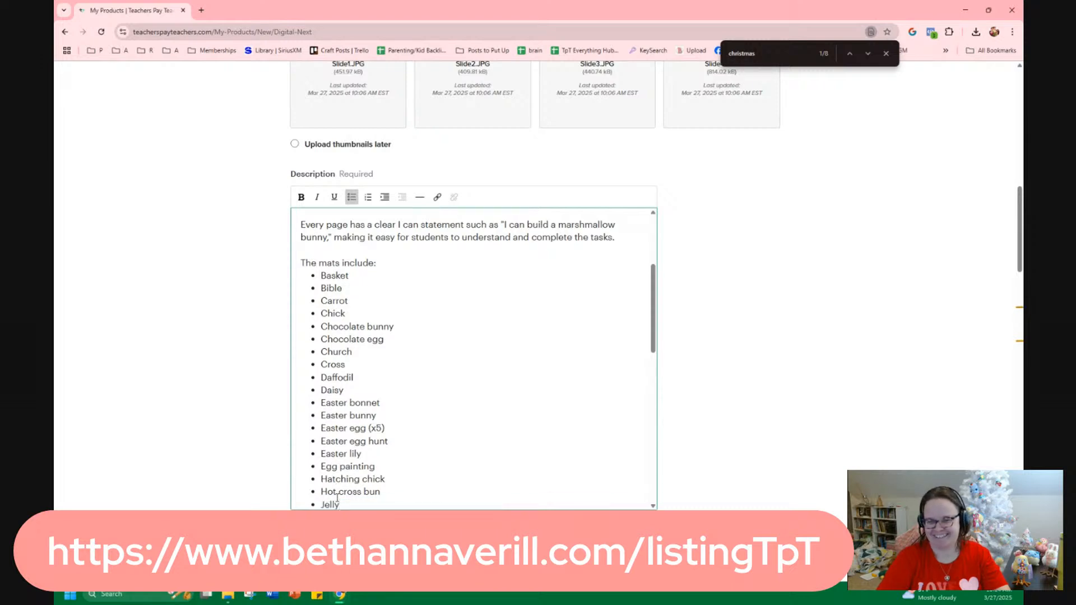
{"action": "type", "text": " bean"}
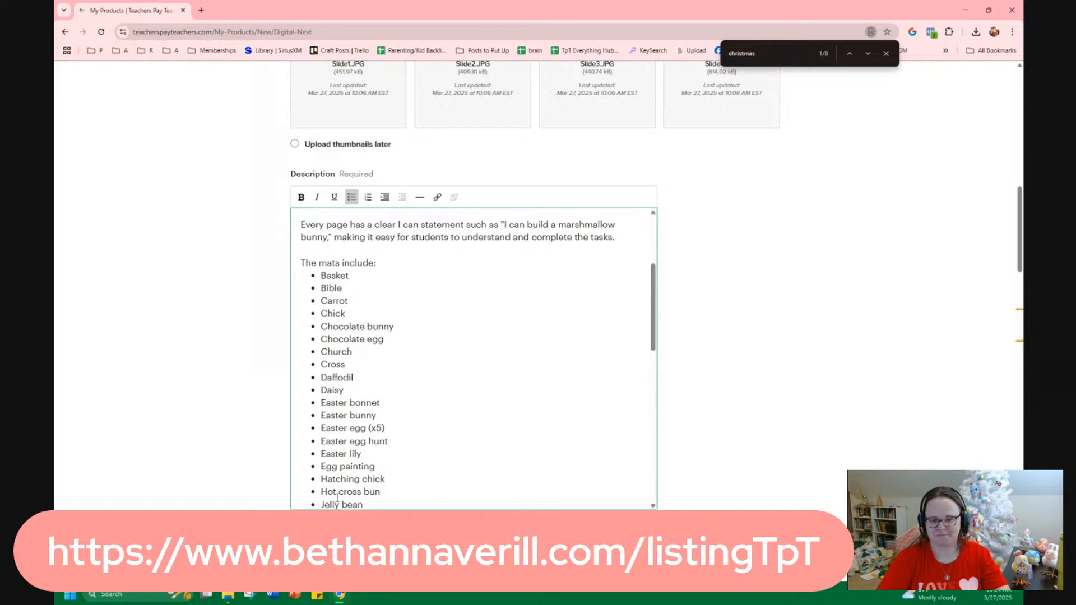
{"action": "key", "text": "Return"}
Add the bullet "Jelly bean bag" to the mat list, with "bean" in lowercase.
{"action": "type", "text": "Jelly B"}
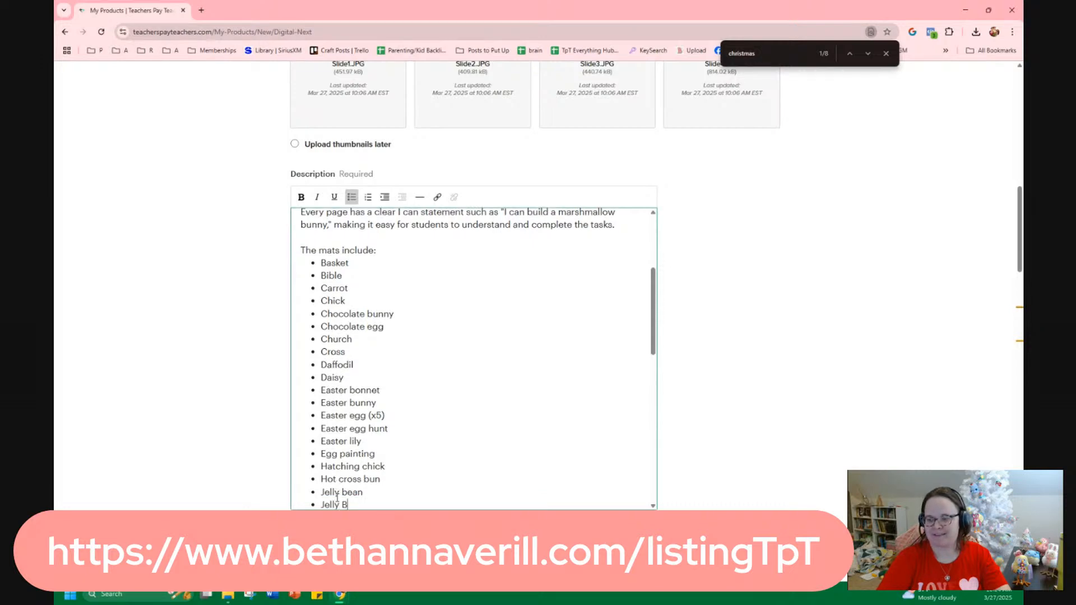
{"action": "type", "text": "ea"}
{"action": "key", "text": "BackSpace"}
{"action": "key", "text": "BackSpace"}
{"action": "key", "text": "BackSpace"}
{"action": "type", "text": "bean "}
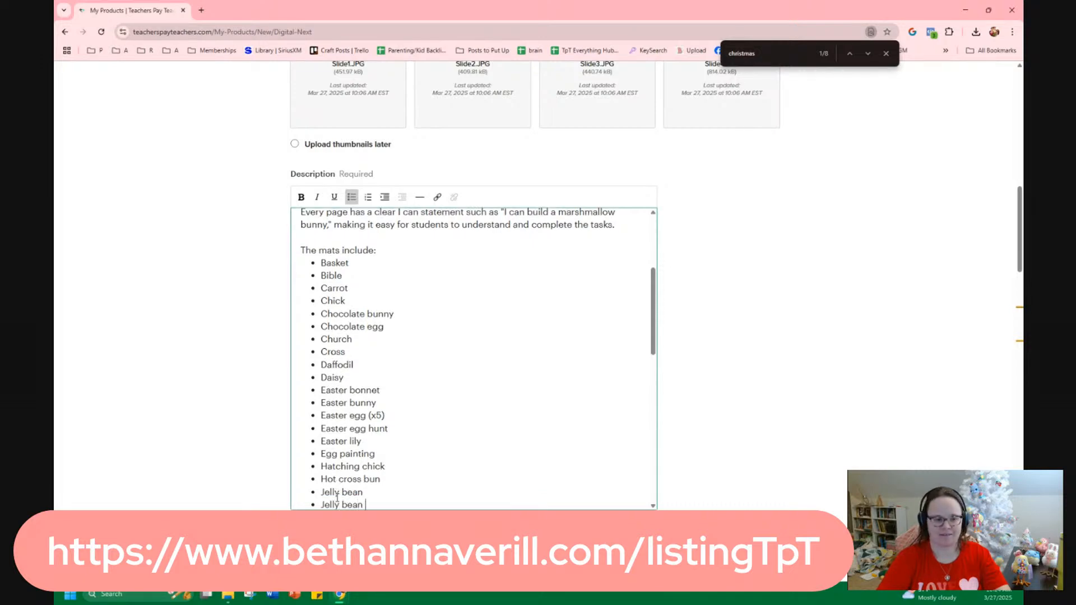
{"action": "type", "text": "bag"}
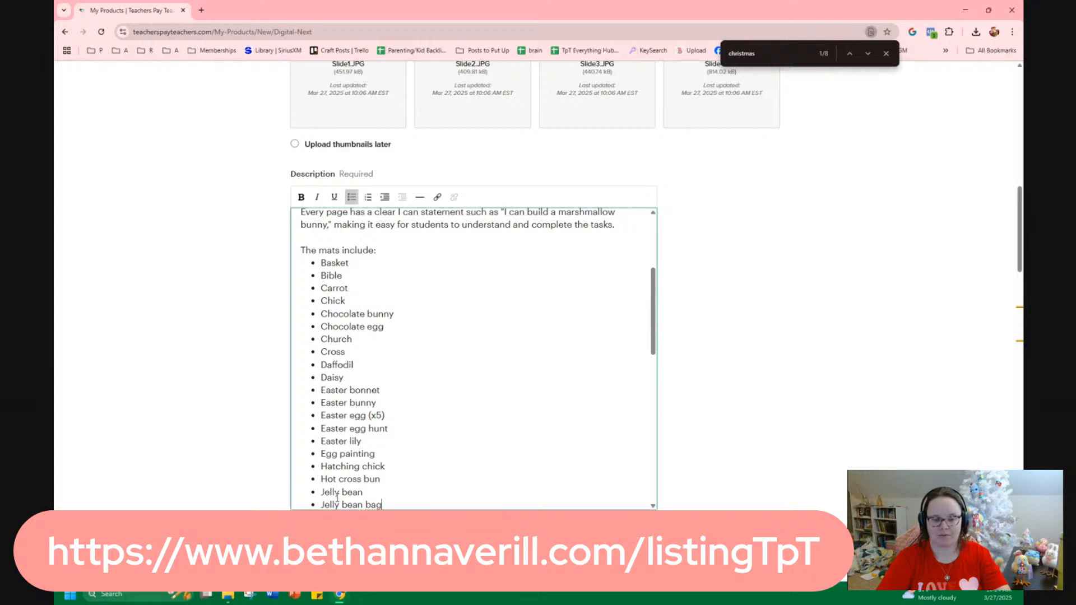
{"action": "key", "text": "Return"}
Add "Lamb", capitalized, and "Marshmallow bunny" as the next bullets in the mat list.
{"action": "type", "text": "lam"}
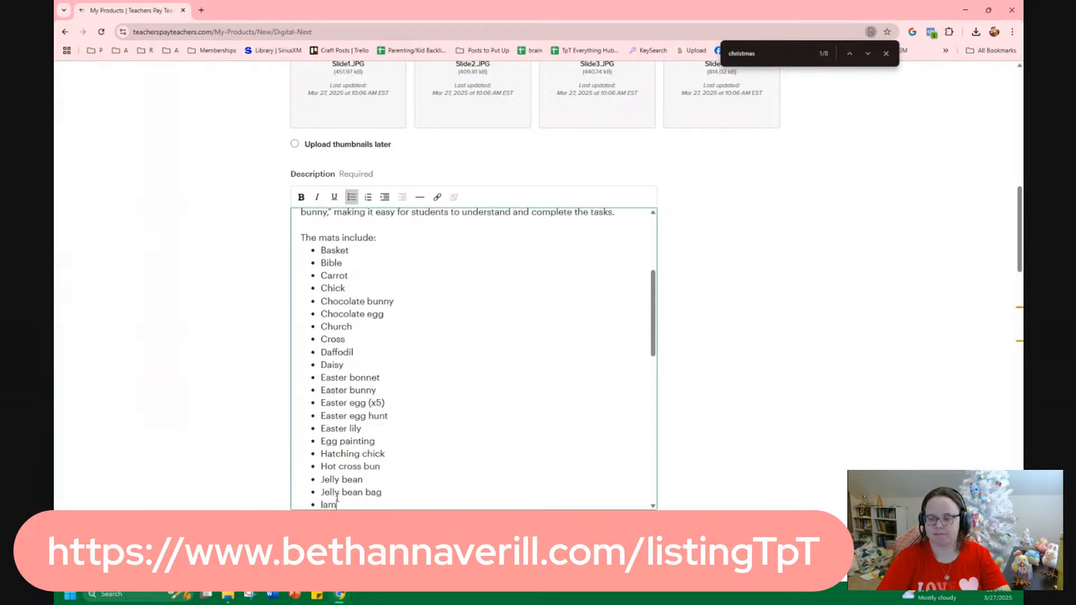
{"action": "key", "text": "BackSpace"}
{"action": "key", "text": "BackSpace"}
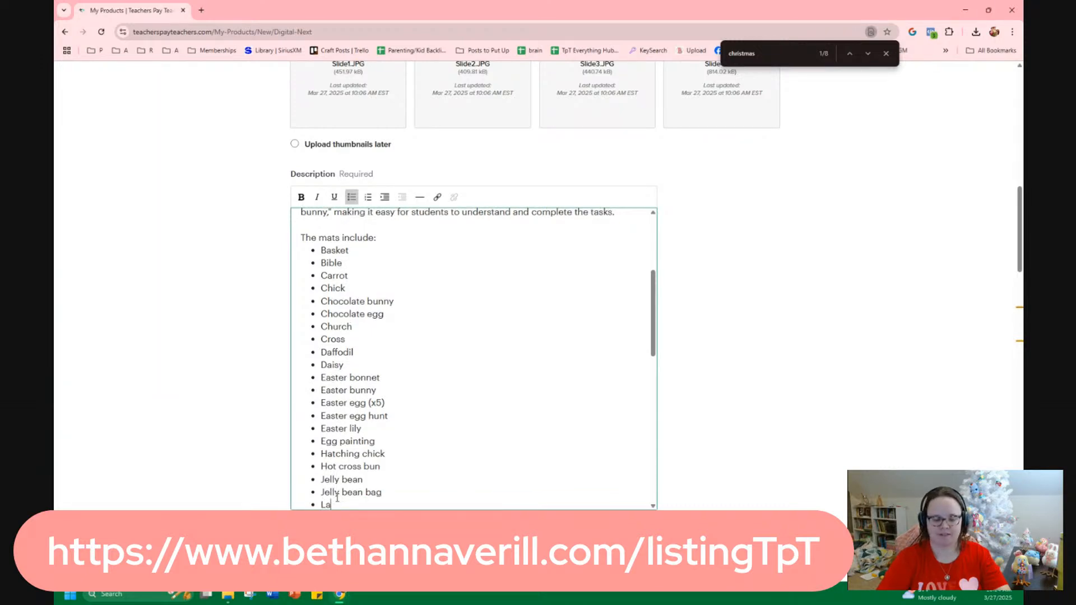
{"action": "type", "text": "amb"}
{"action": "key", "text": "Return"}
{"action": "type", "text": "Mar"}
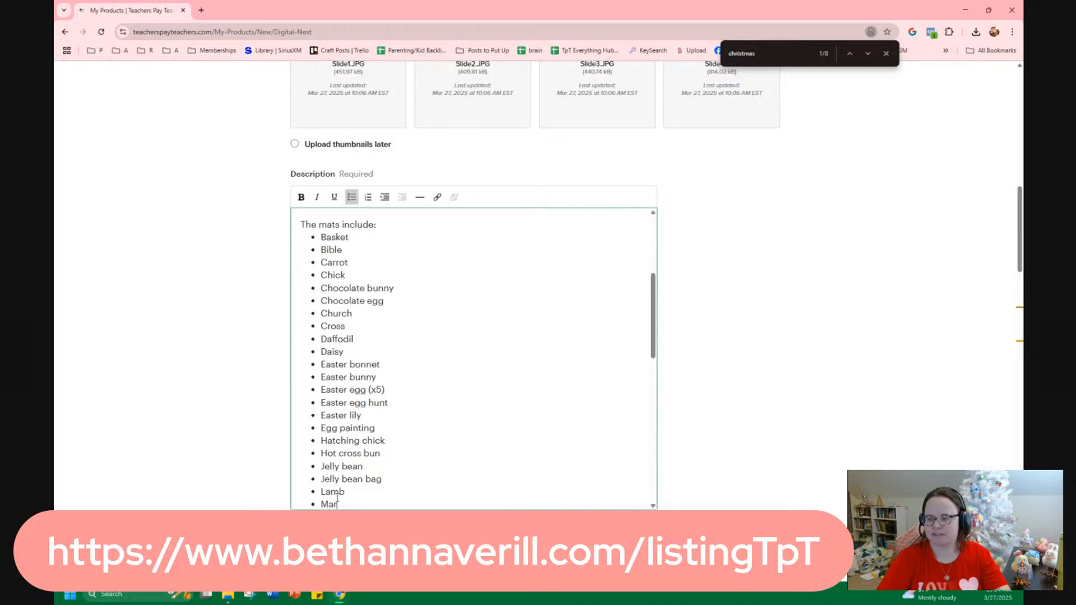
{"action": "type", "text": "shmall"}
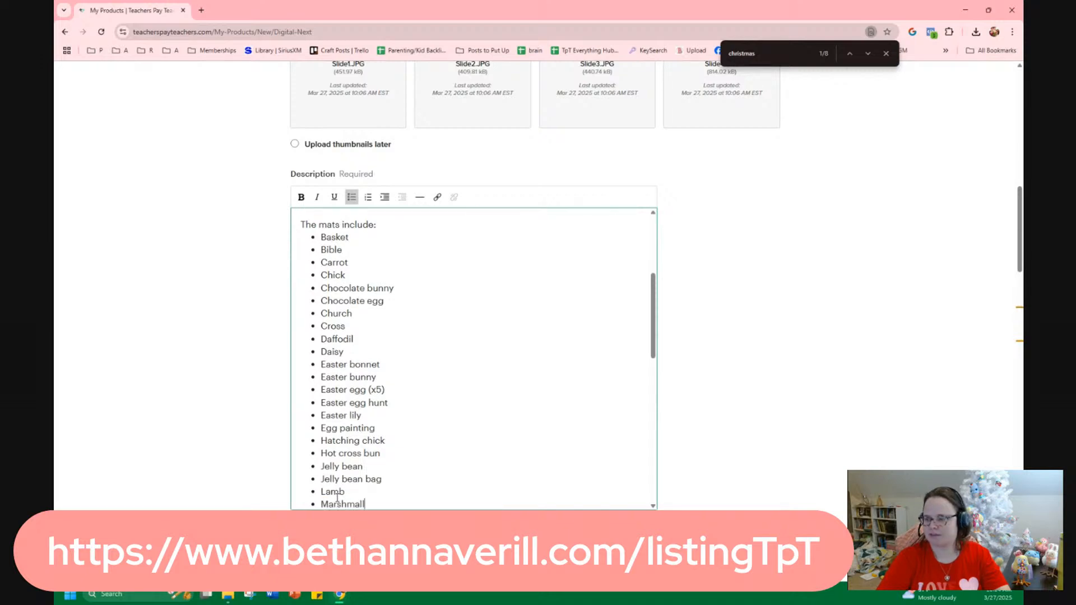
{"action": "type", "text": "ow bunny"}
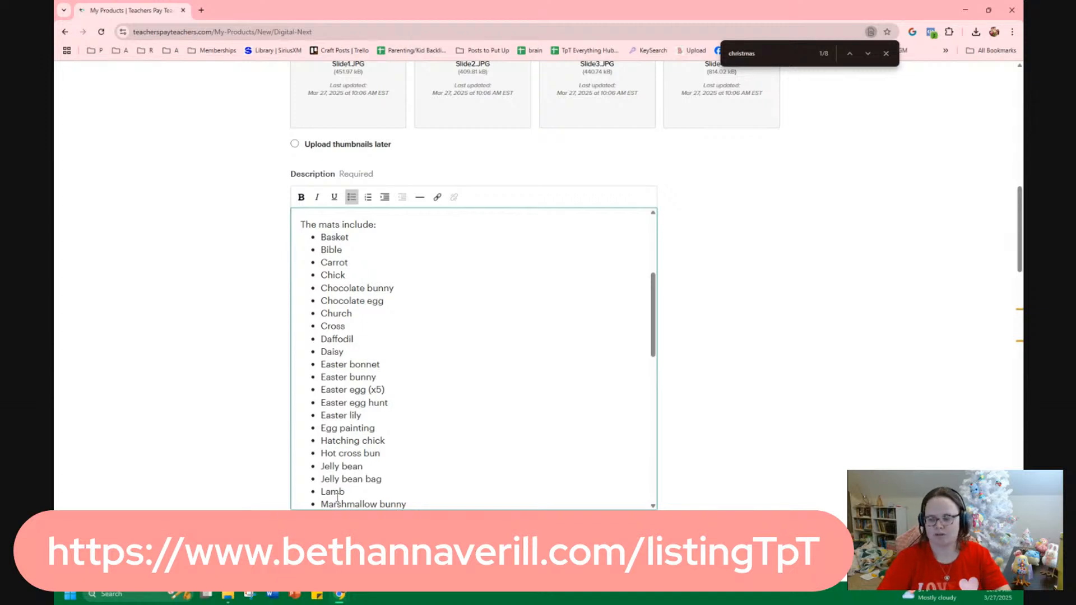
{"action": "key", "text": "Return"}
Finish the mat list with the bullets "Marshmallow chick" and "Tulip".
{"action": "type", "text": "Mar"}
{"action": "type", "text": "shma"}
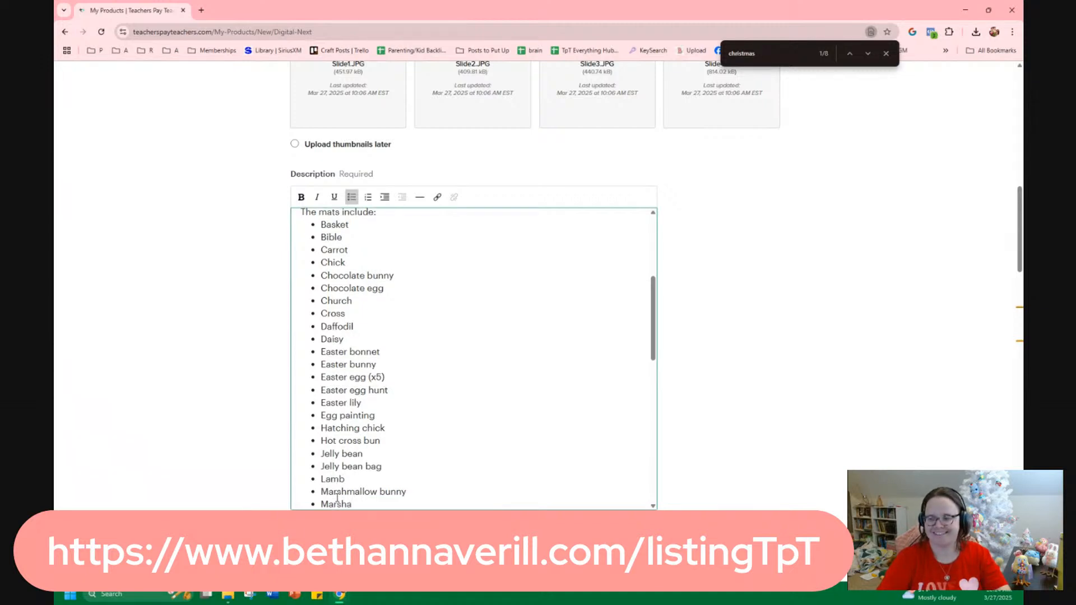
{"action": "key", "text": "BackSpace"}
{"action": "type", "text": "mallow"}
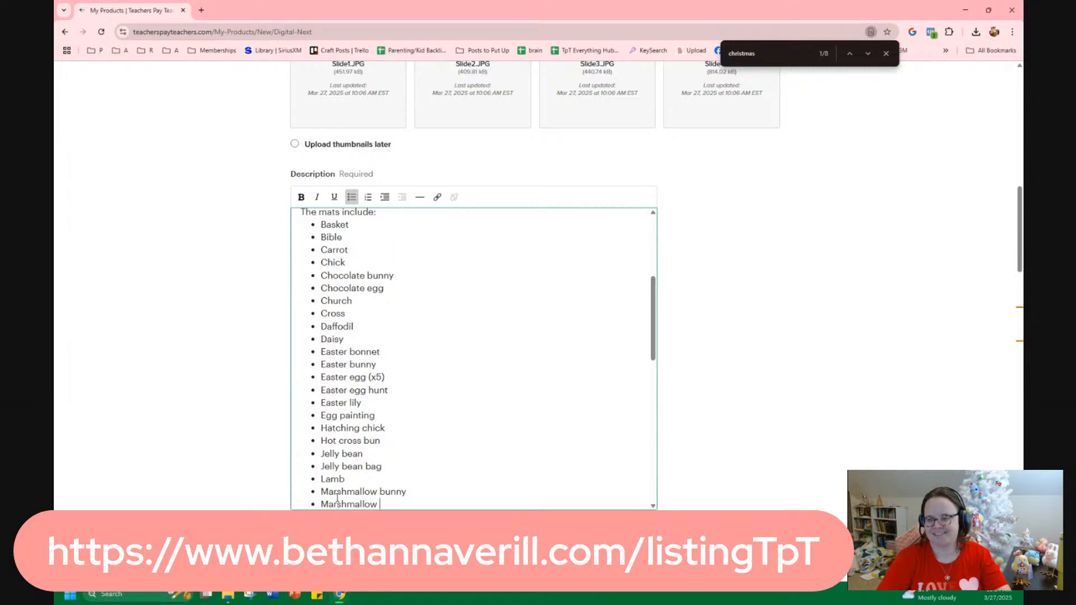
{"action": "type", "text": " chick"}
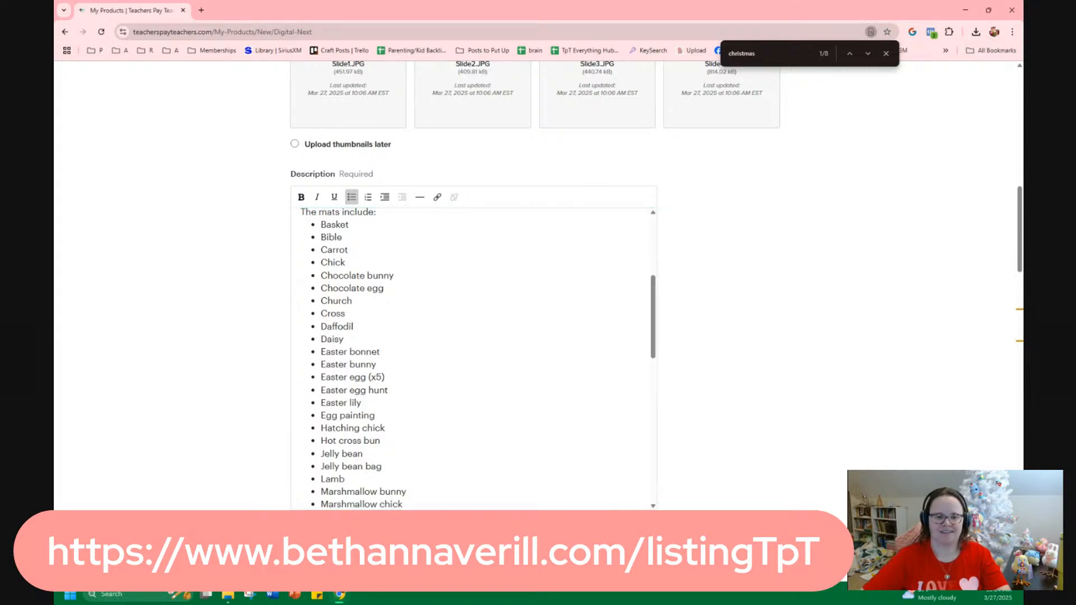
{"action": "key", "text": "Return"}
{"action": "type", "text": "Tu"}
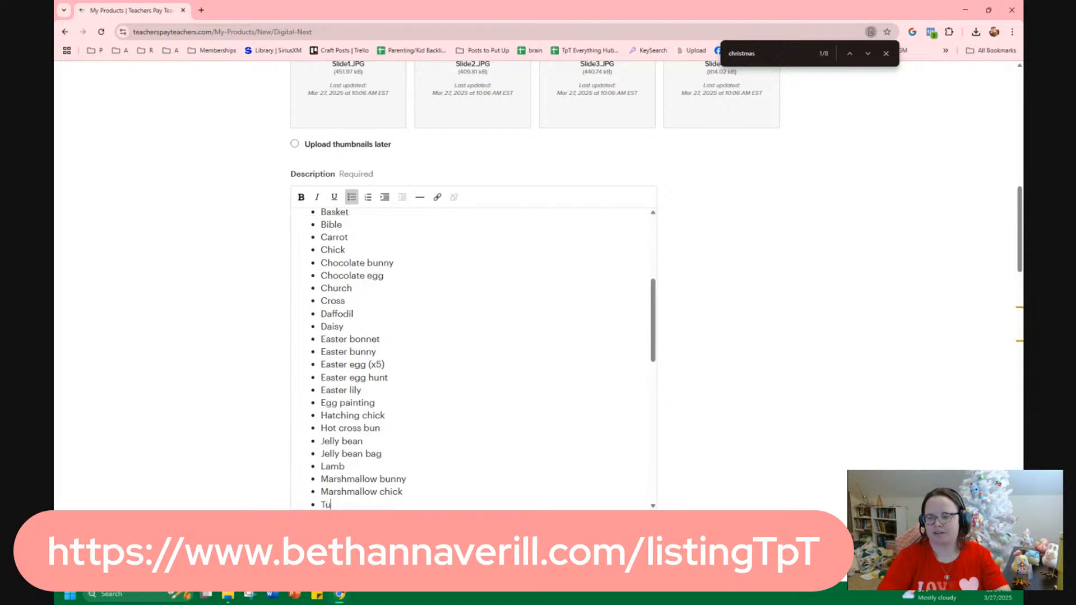
{"action": "type", "text": "lip"}
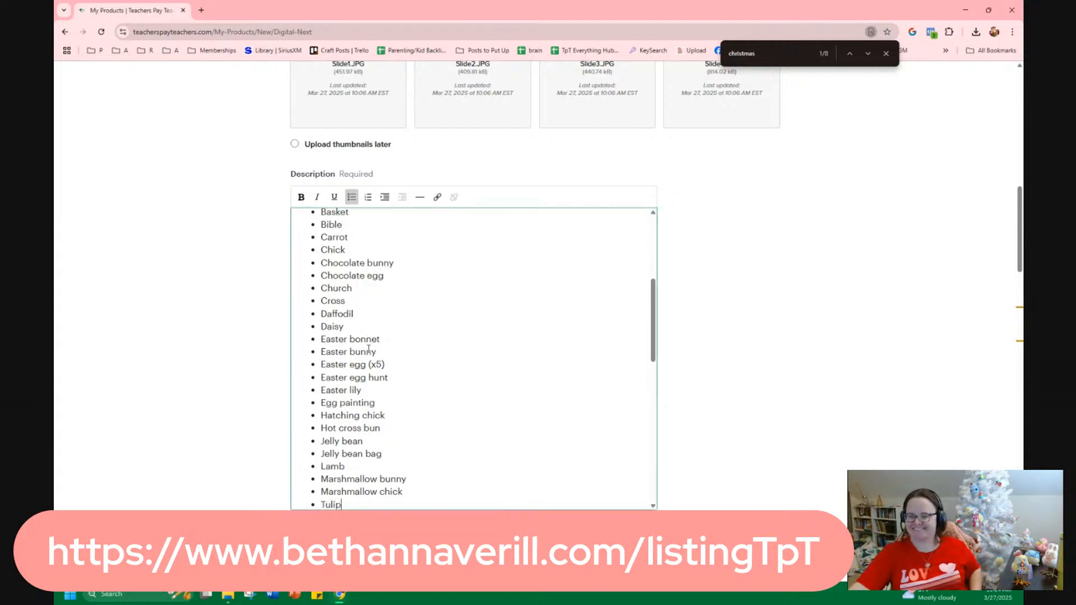
In the "Students will love" paragraph, insert "or at church" after "in school" and remove the word "festive".
{"action": "scroll", "coordinate": [468, 376], "scroll_direction": "down", "scroll_amount": 2}
{"action": "scroll", "coordinate": [451, 404], "scroll_direction": "down", "scroll_amount": 2}
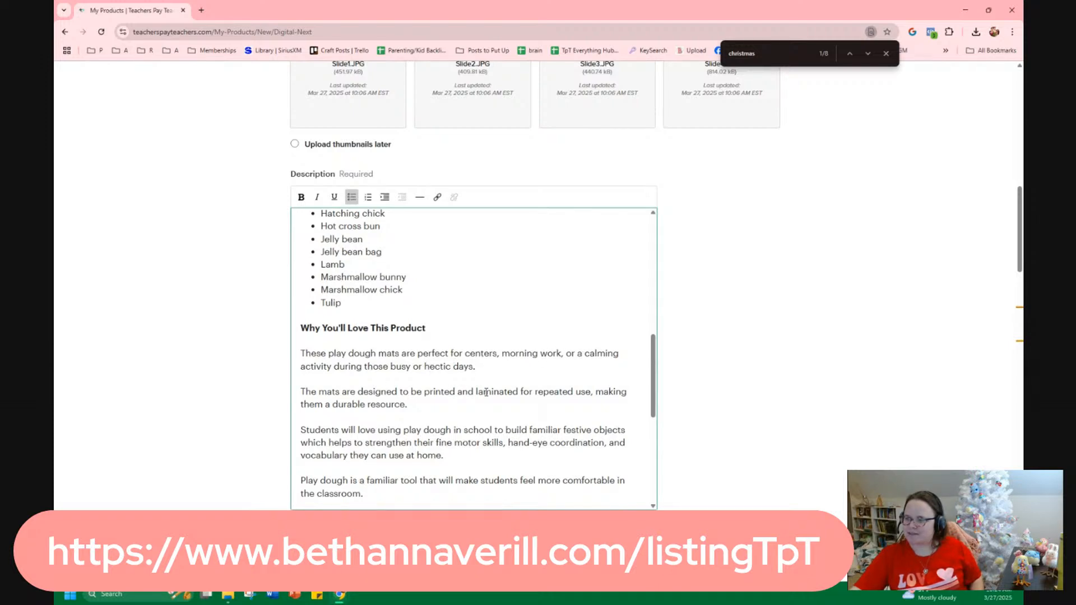
{"action": "scroll", "coordinate": [485, 392], "scroll_direction": "down", "scroll_amount": 1}
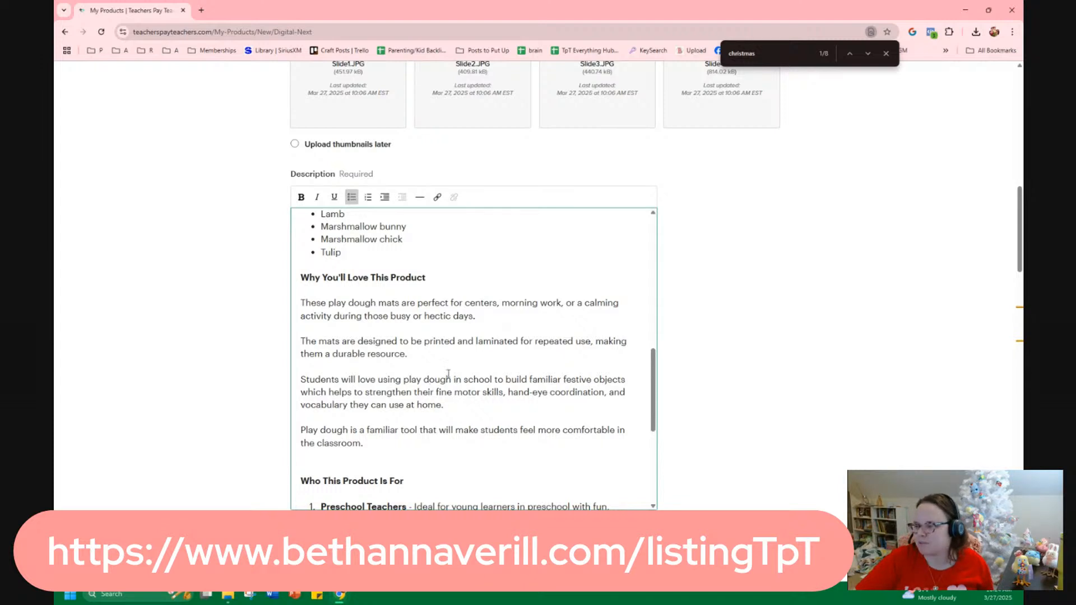
{"action": "left_click", "coordinate": [494, 377]}
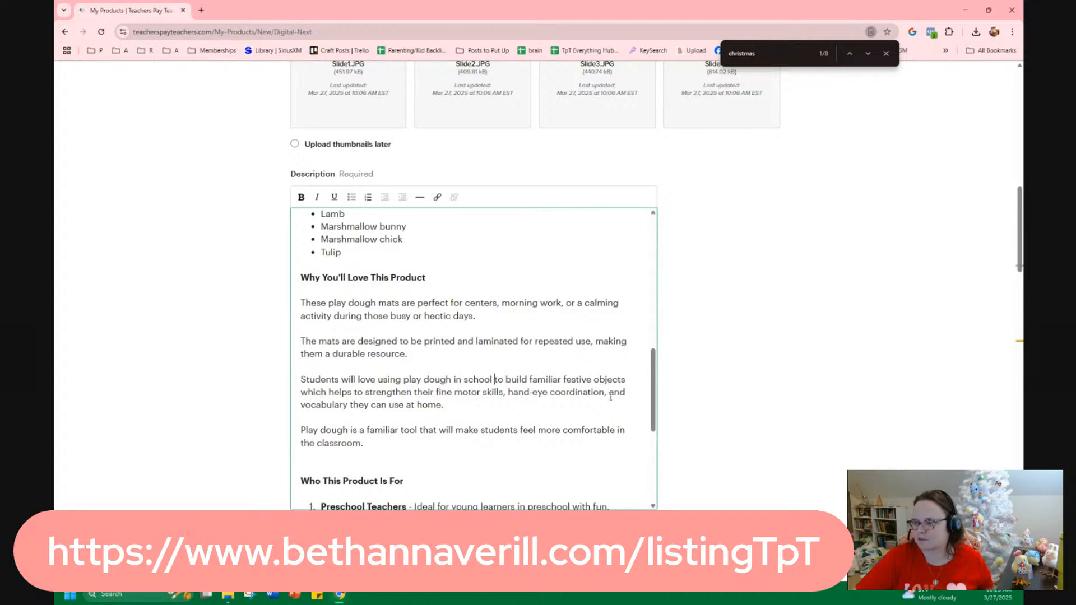
{"action": "type", "text": "or a"}
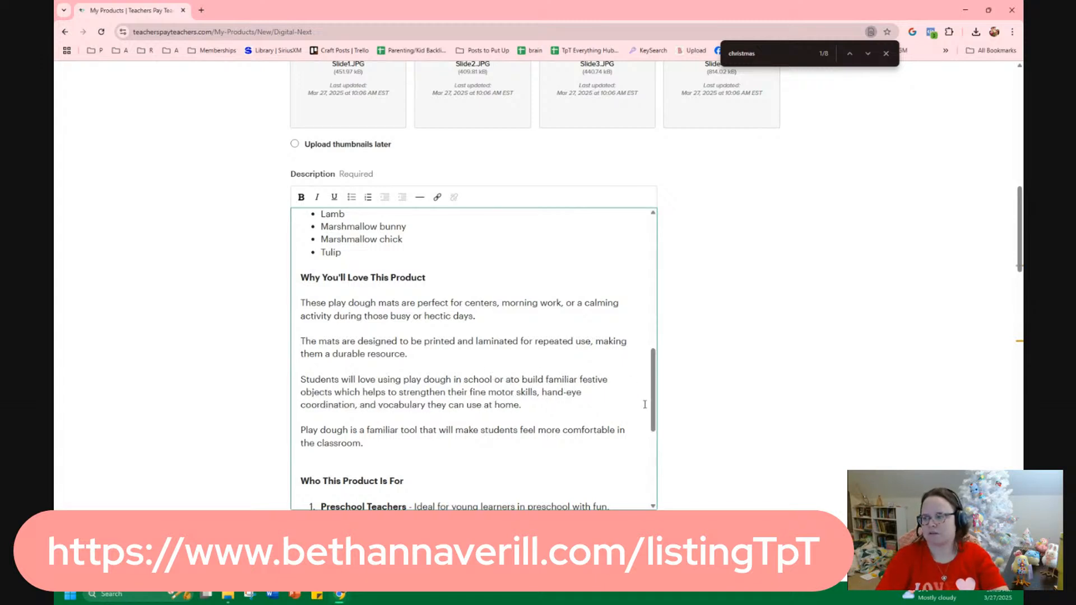
{"action": "type", "text": "t church t"}
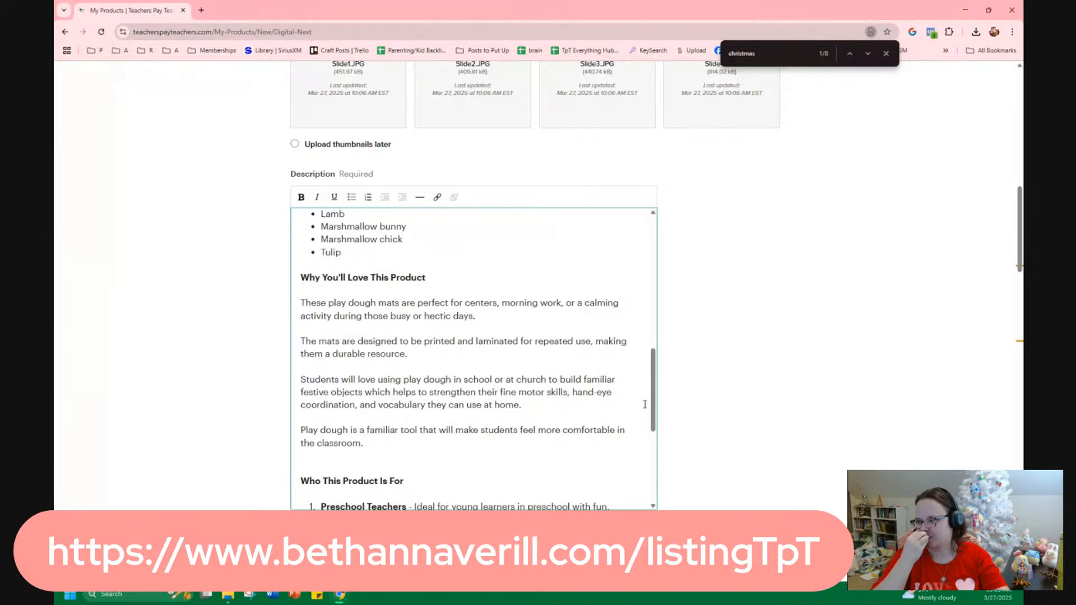
{"action": "double_click", "coordinate": [316, 392]}
{"action": "key", "text": "BackSpace"}
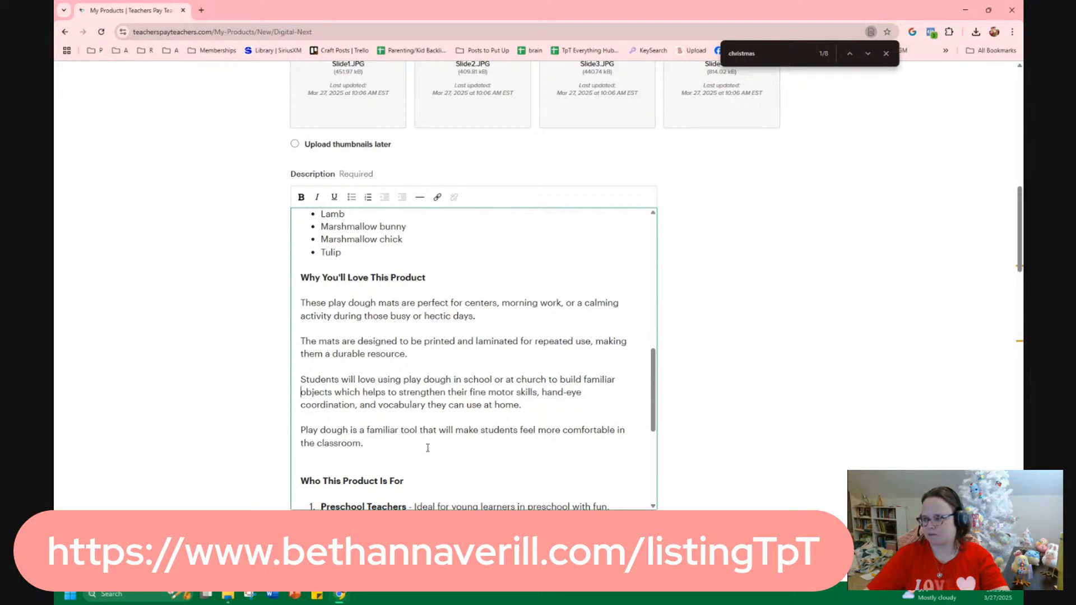
Replace "Christmas" with "Easter" in the Kindergarten Teachers entry under "Who This Product Is For".
{"action": "scroll", "coordinate": [427, 448], "scroll_direction": "down", "scroll_amount": 3}
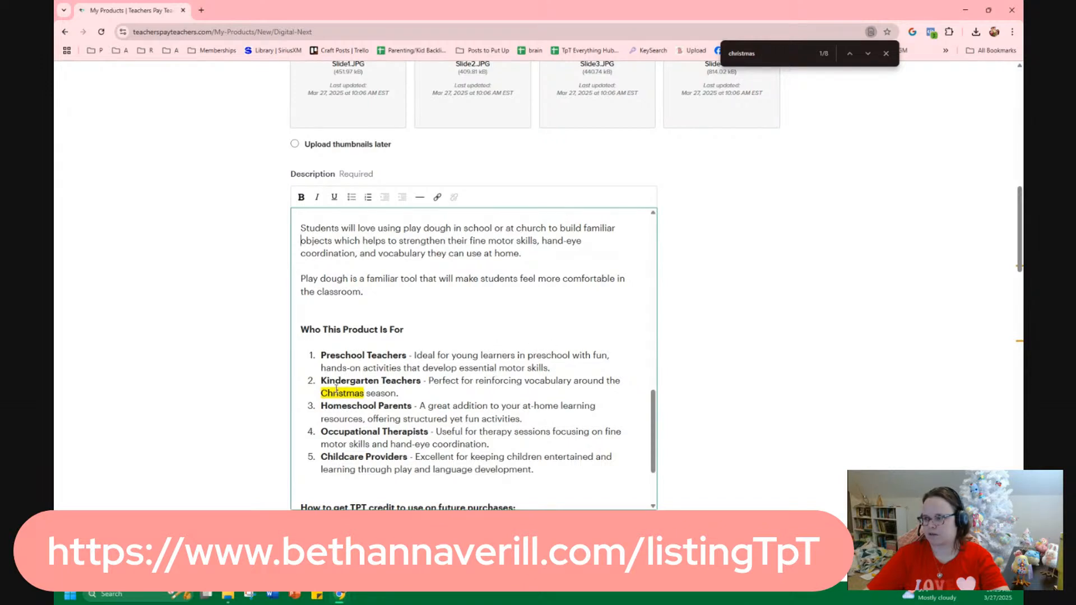
{"action": "double_click", "coordinate": [336, 391]}
{"action": "type", "text": "Easter"}
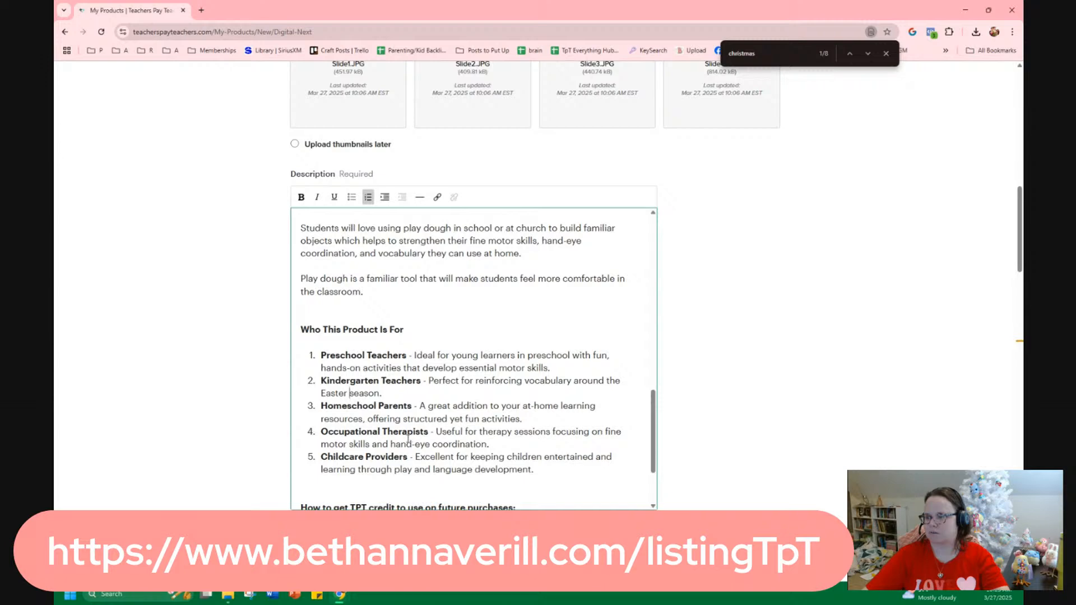
Review the listing's title, files, previews, thumbnails, end of the description and price section.
{"action": "scroll", "coordinate": [427, 446], "scroll_direction": "down", "scroll_amount": 1}
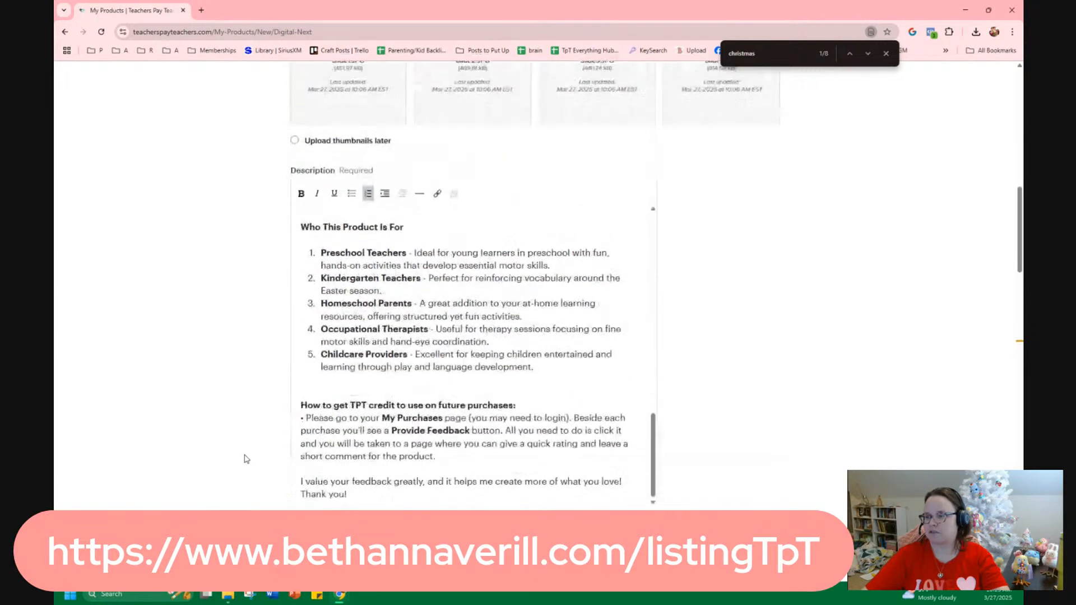
{"action": "scroll", "coordinate": [195, 319], "scroll_direction": "up", "scroll_amount": 5}
{"action": "scroll", "coordinate": [196, 319], "scroll_direction": "up", "scroll_amount": 7}
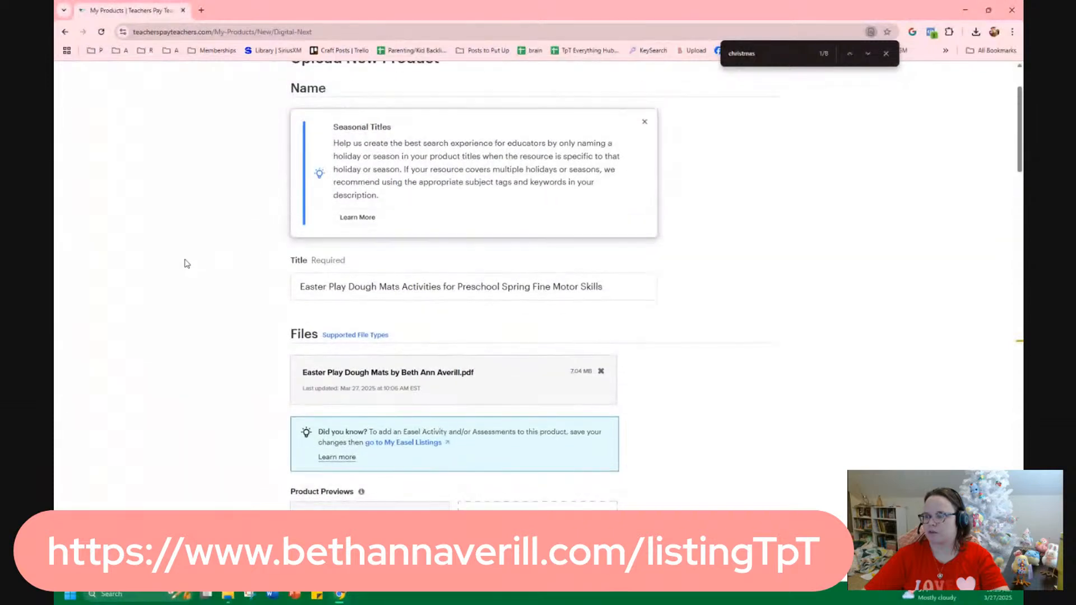
{"action": "scroll", "coordinate": [369, 318], "scroll_direction": "down", "scroll_amount": 4}
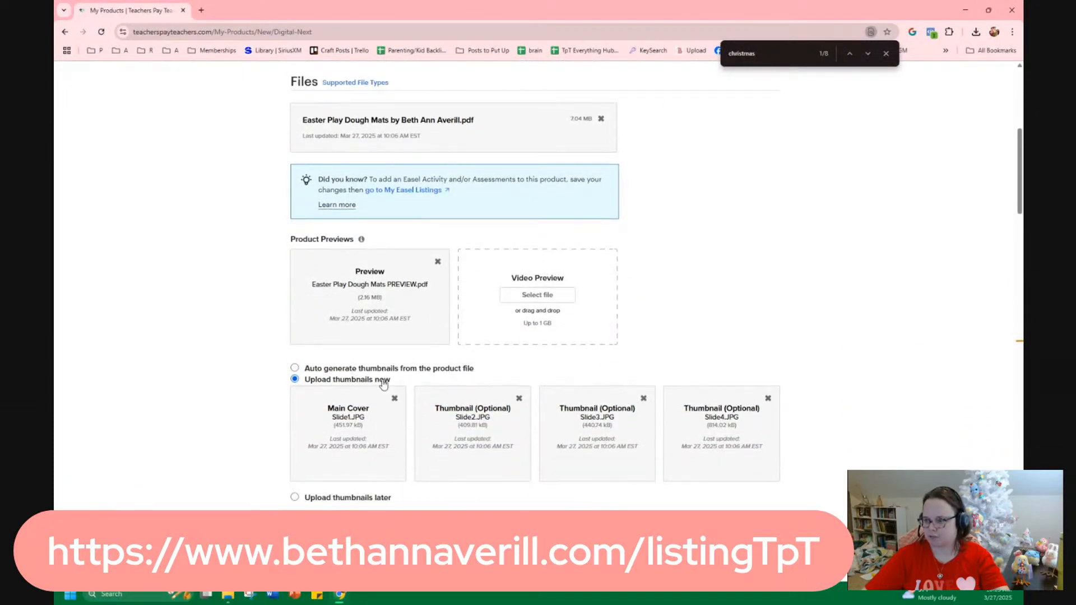
{"action": "scroll", "coordinate": [264, 411], "scroll_direction": "down", "scroll_amount": 3}
{"action": "scroll", "coordinate": [261, 410], "scroll_direction": "down", "scroll_amount": 8}
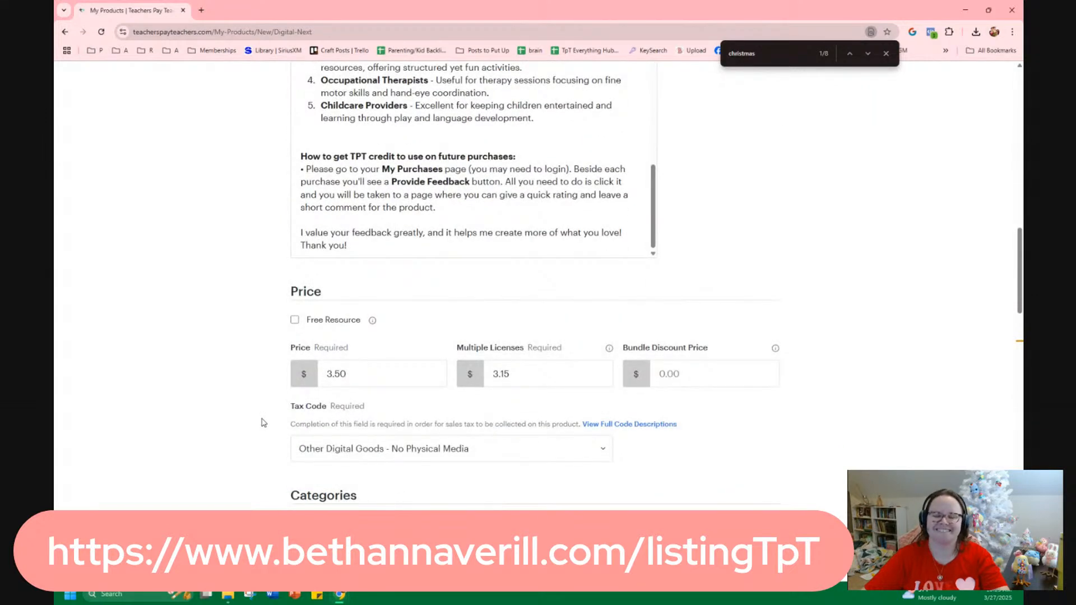
{"action": "scroll", "coordinate": [263, 423], "scroll_direction": "up", "scroll_amount": 5}
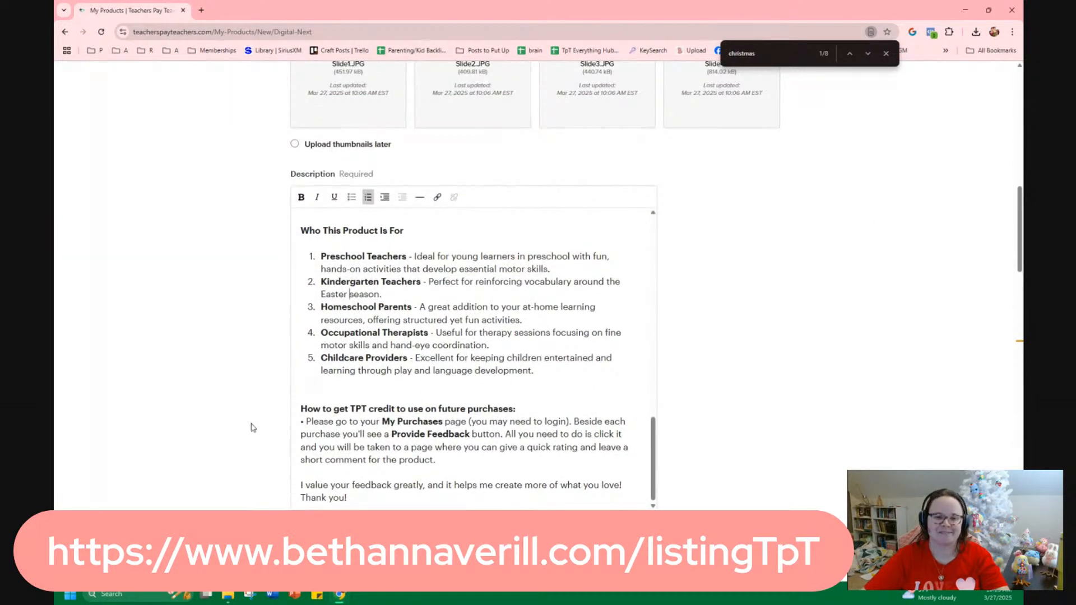
{"action": "scroll", "coordinate": [245, 459], "scroll_direction": "down", "scroll_amount": 2}
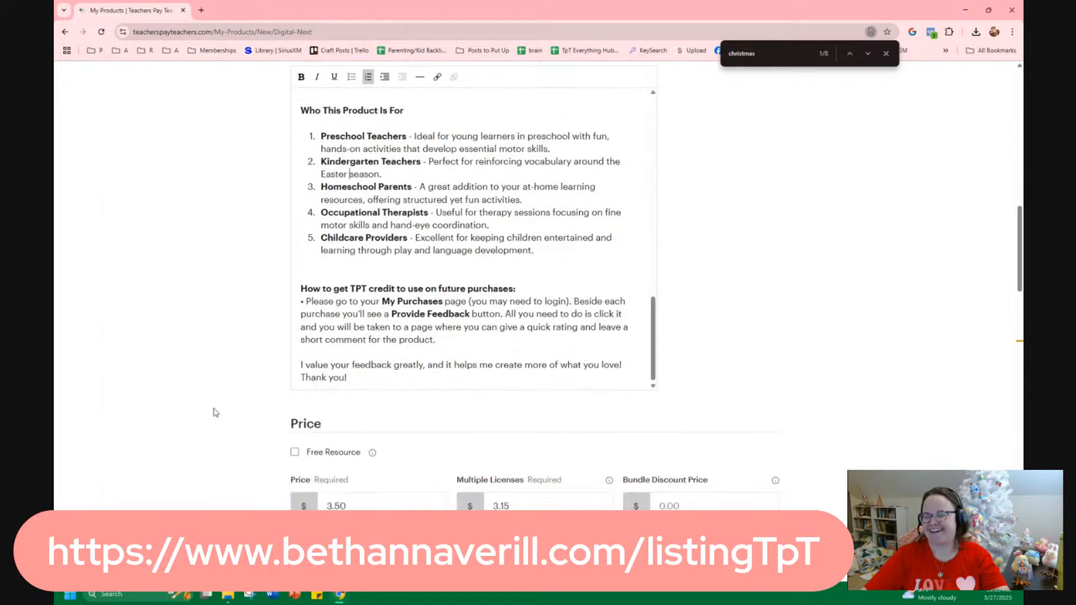
{"action": "scroll", "coordinate": [213, 413], "scroll_direction": "down", "scroll_amount": 2}
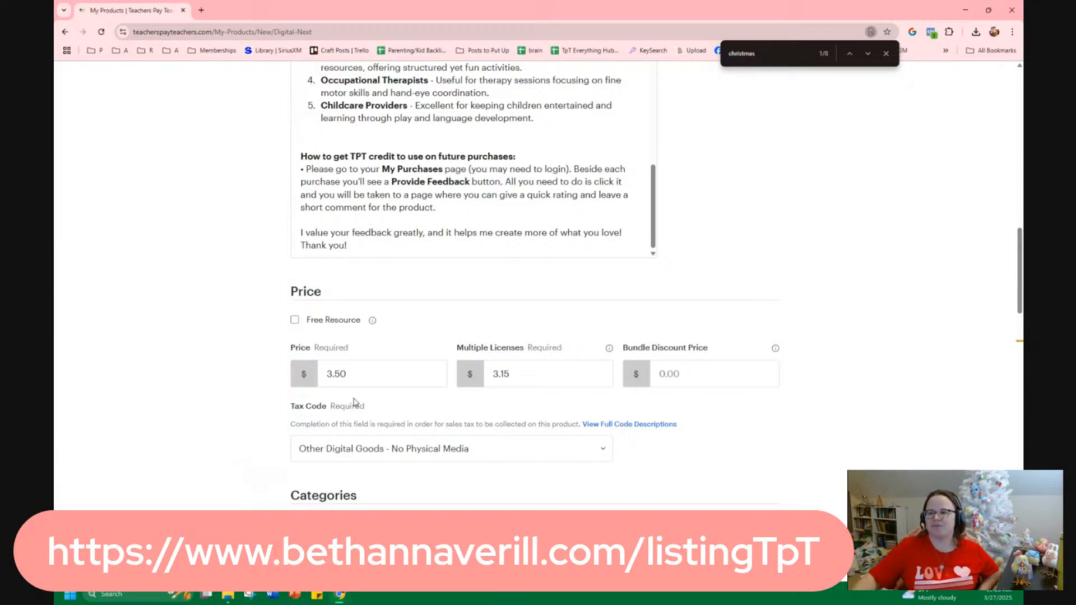
Open the Teachers Pay Teachers home page in a new browser tab.
{"action": "left_click", "coordinate": [201, 11]}
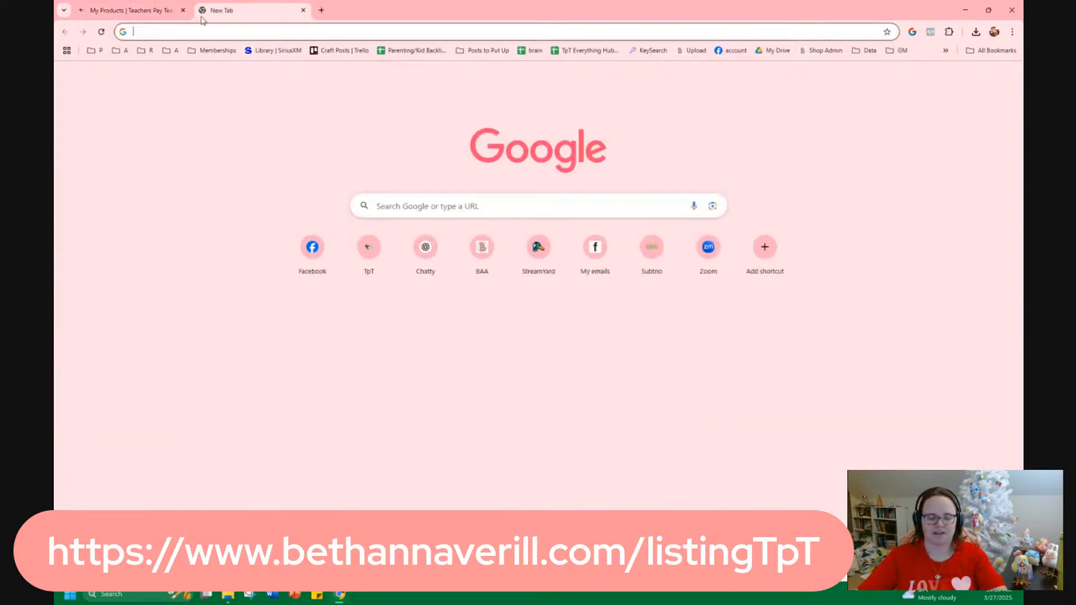
{"action": "type", "text": "b"}
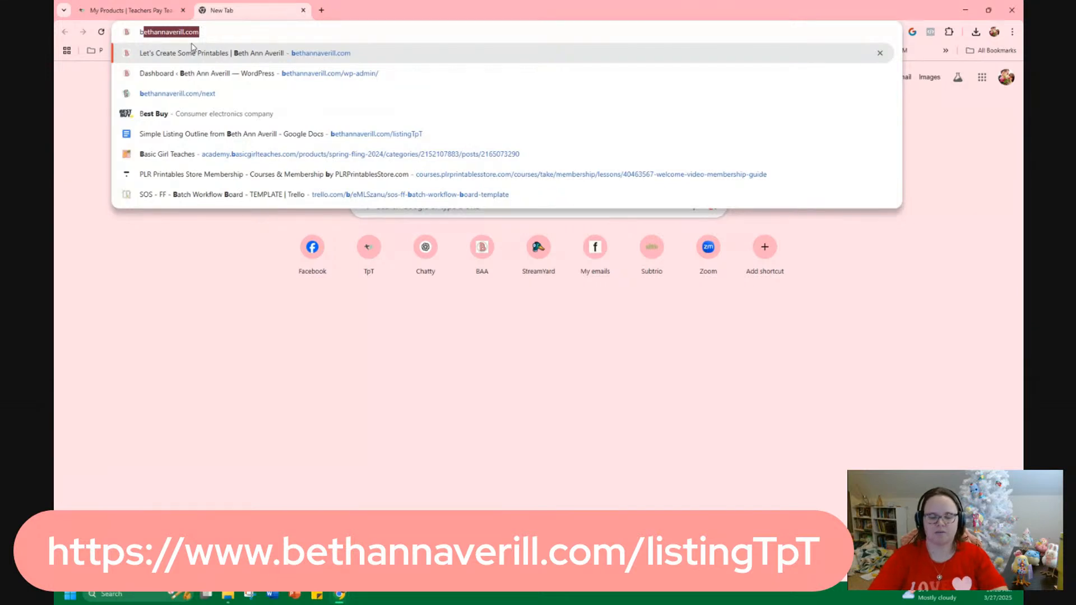
{"action": "key", "text": "BackSpace"}
{"action": "key", "text": "BackSpace"}
{"action": "type", "text": "tea"}
{"action": "left_click", "coordinate": [193, 53]}
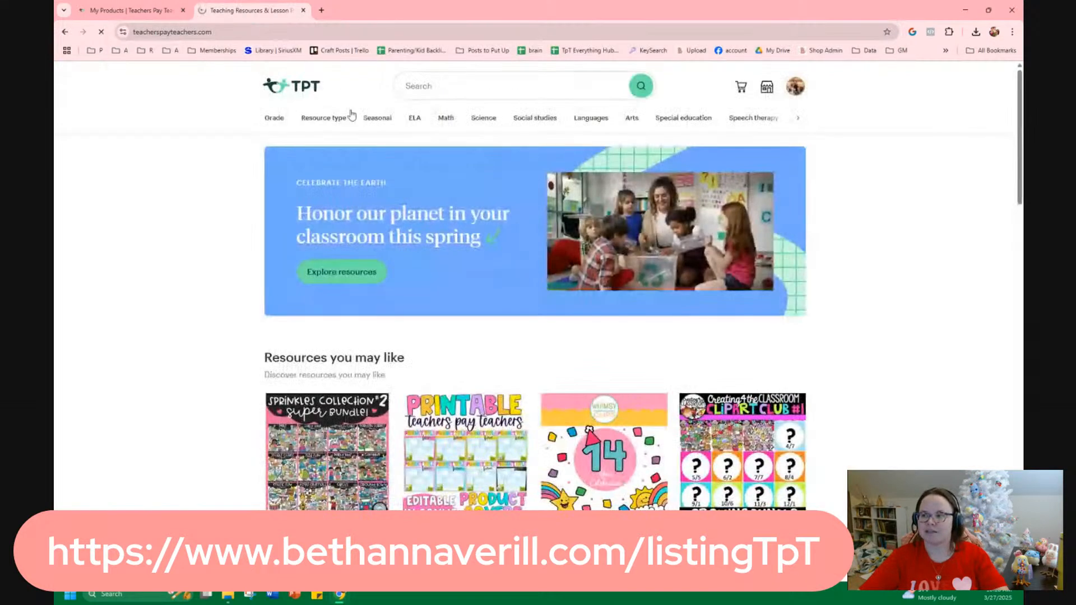
Search TPT for "spring playdough mats" and show the results as a grid.
{"action": "left_click", "coordinate": [421, 87]}
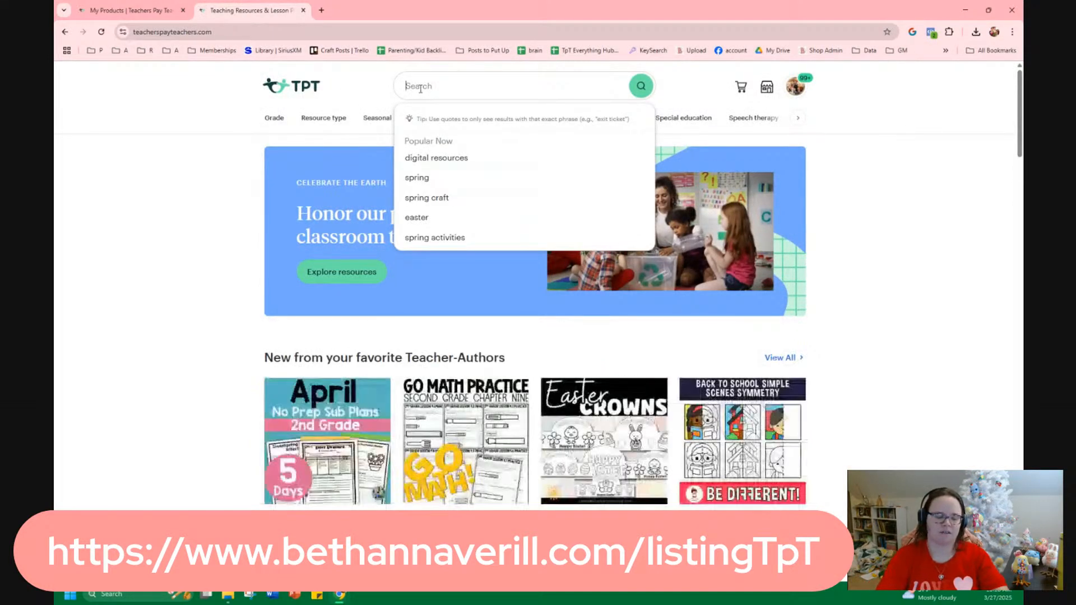
{"action": "type", "text": "playdough ma"}
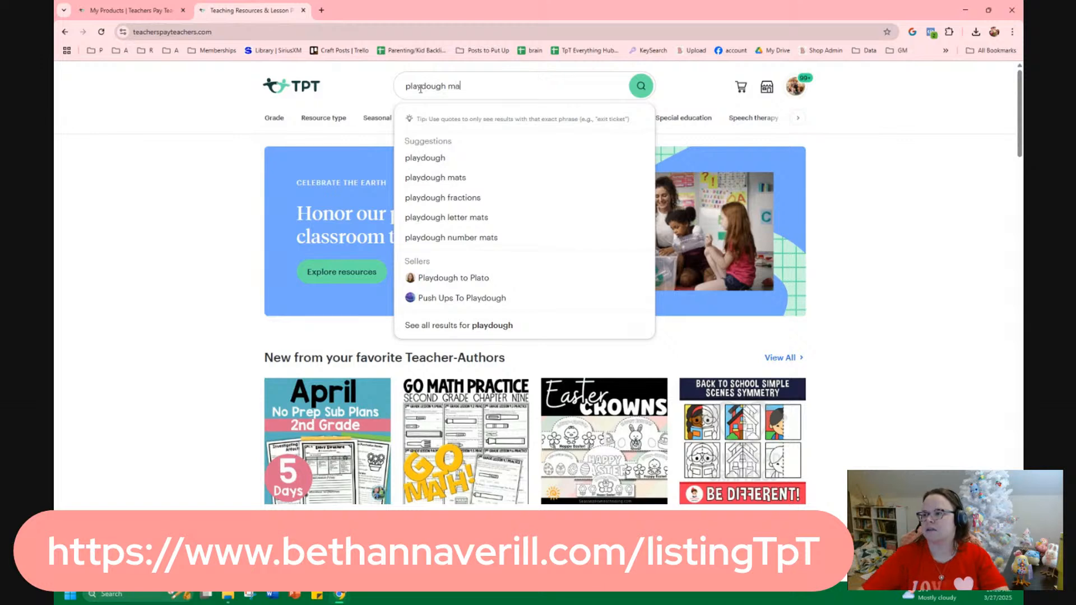
{"action": "left_click", "coordinate": [443, 178]}
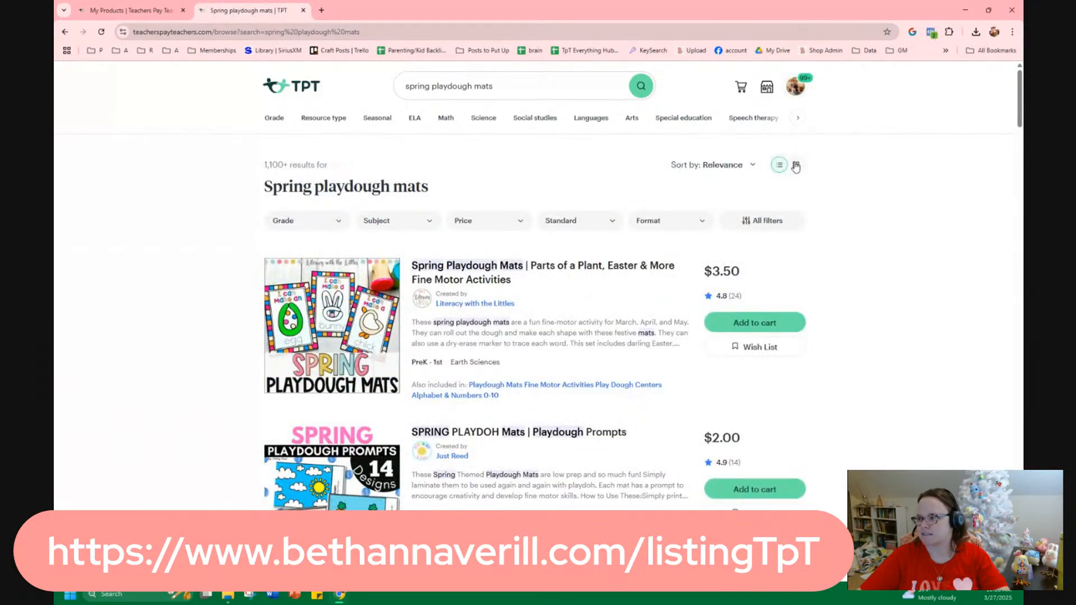
{"action": "left_click", "coordinate": [797, 166]}
Compare the prices and contents of the spring playdough mat products across the first page of results.
{"action": "scroll", "coordinate": [252, 283], "scroll_direction": "down", "scroll_amount": 2}
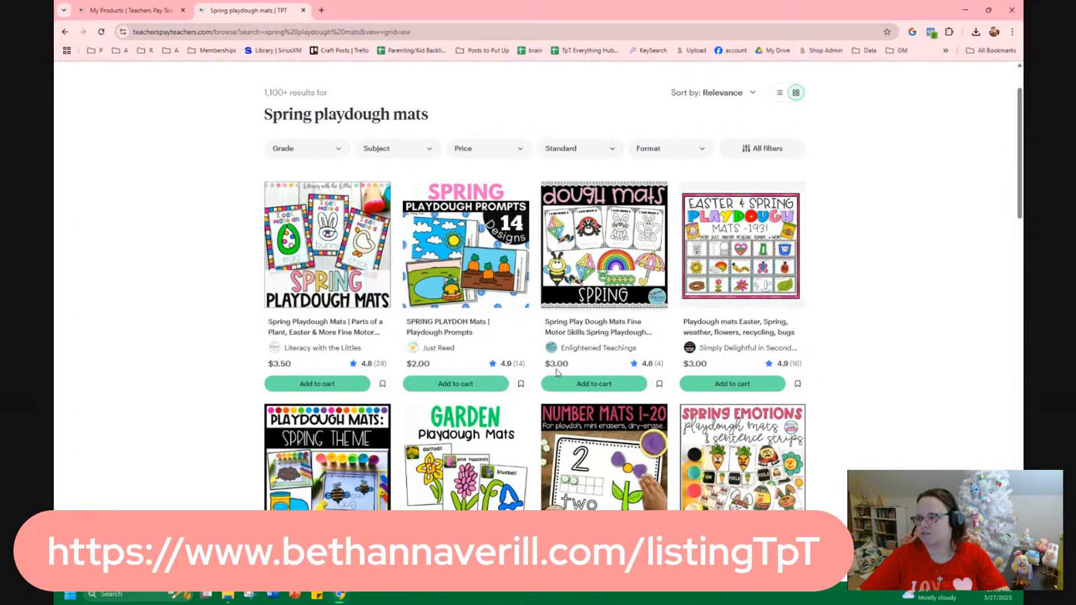
{"action": "scroll", "coordinate": [420, 369], "scroll_direction": "down", "scroll_amount": 3}
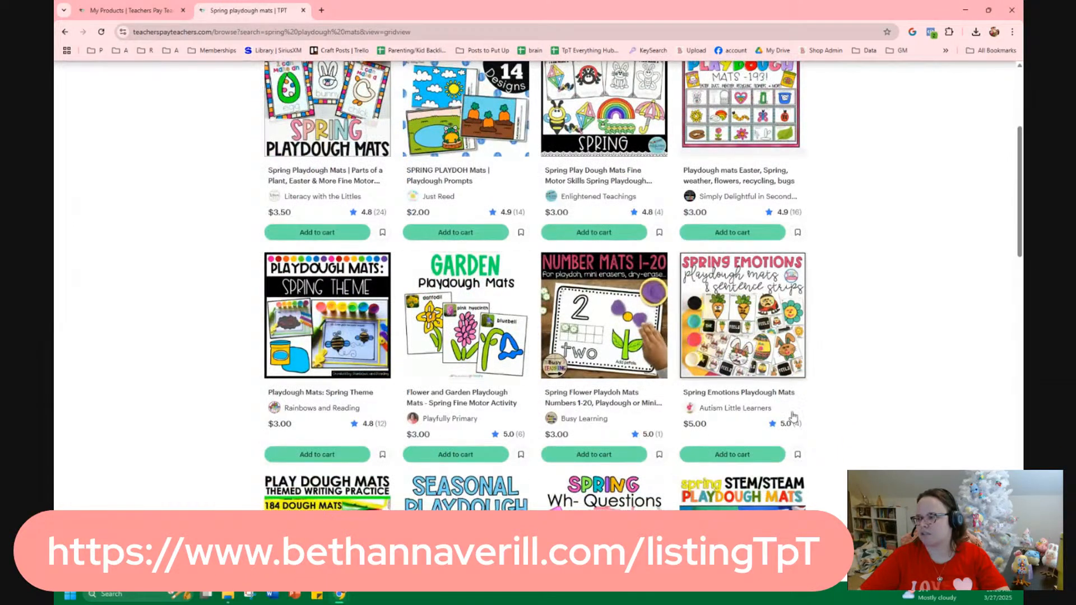
{"action": "scroll", "coordinate": [478, 196], "scroll_direction": "down", "scroll_amount": 4}
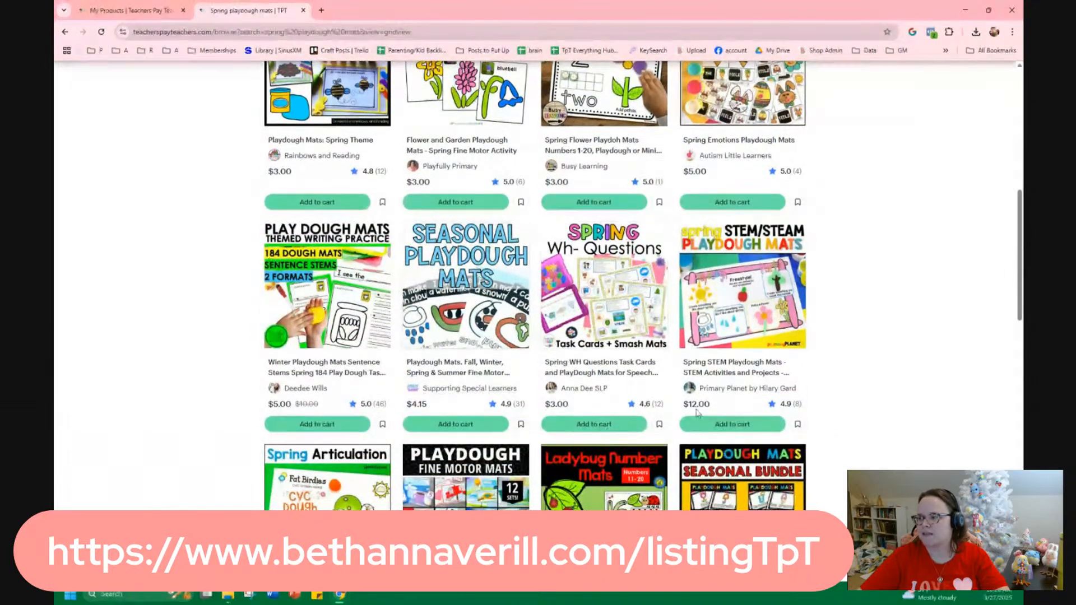
{"action": "scroll", "coordinate": [408, 415], "scroll_direction": "down", "scroll_amount": 4}
{"action": "scroll", "coordinate": [407, 415], "scroll_direction": "down", "scroll_amount": 4}
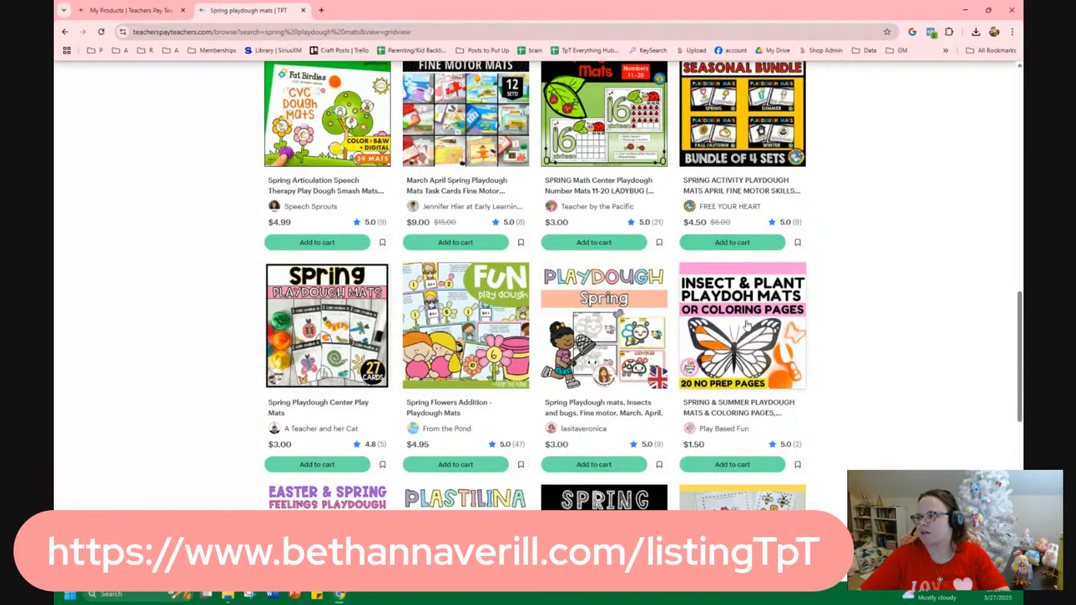
{"action": "scroll", "coordinate": [725, 341], "scroll_direction": "down", "scroll_amount": 3}
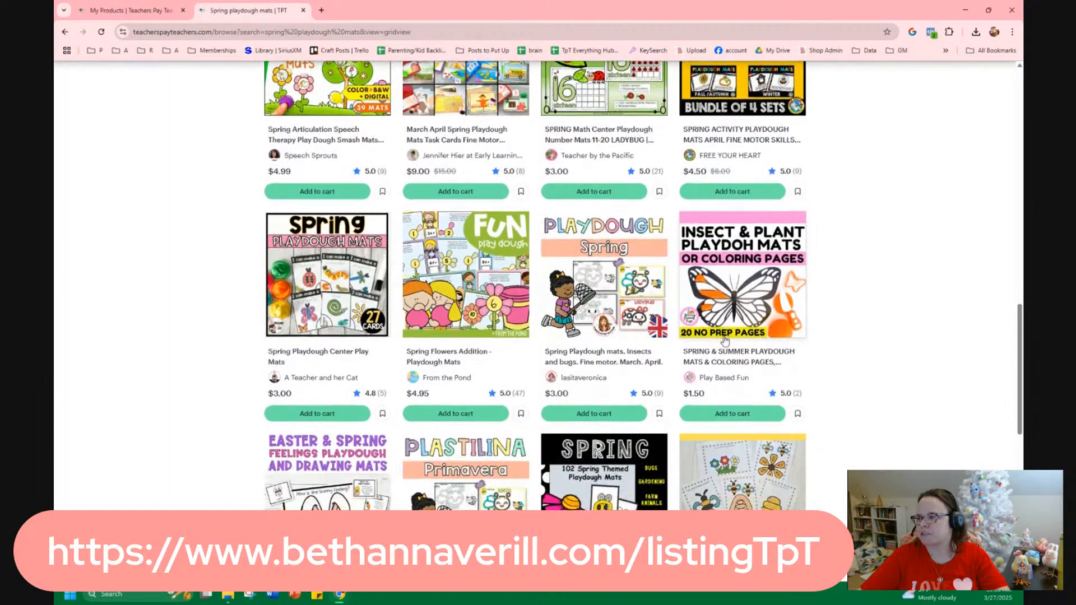
{"action": "scroll", "coordinate": [751, 236], "scroll_direction": "down", "scroll_amount": 1}
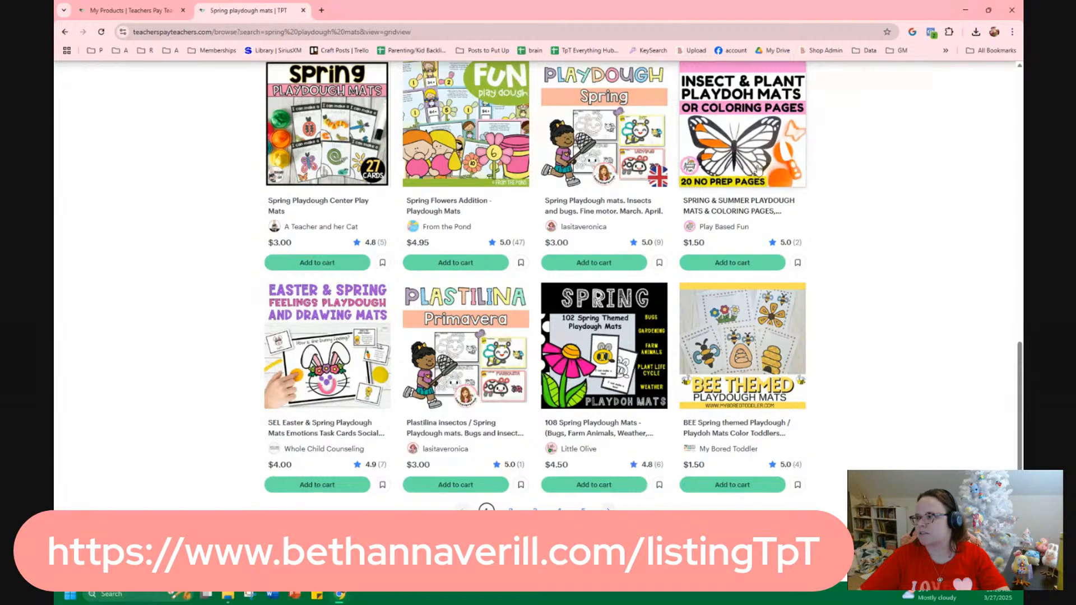
{"action": "scroll", "coordinate": [843, 203], "scroll_direction": "down", "scroll_amount": 2}
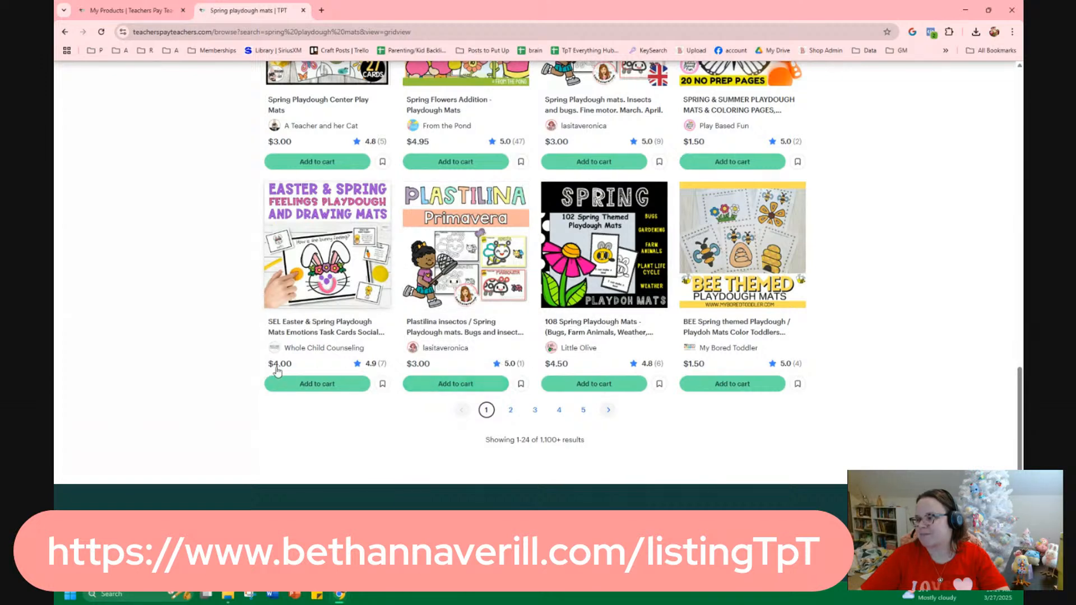
{"action": "scroll", "coordinate": [571, 380], "scroll_direction": "up", "scroll_amount": 3}
{"action": "scroll", "coordinate": [370, 420], "scroll_direction": "up", "scroll_amount": 3}
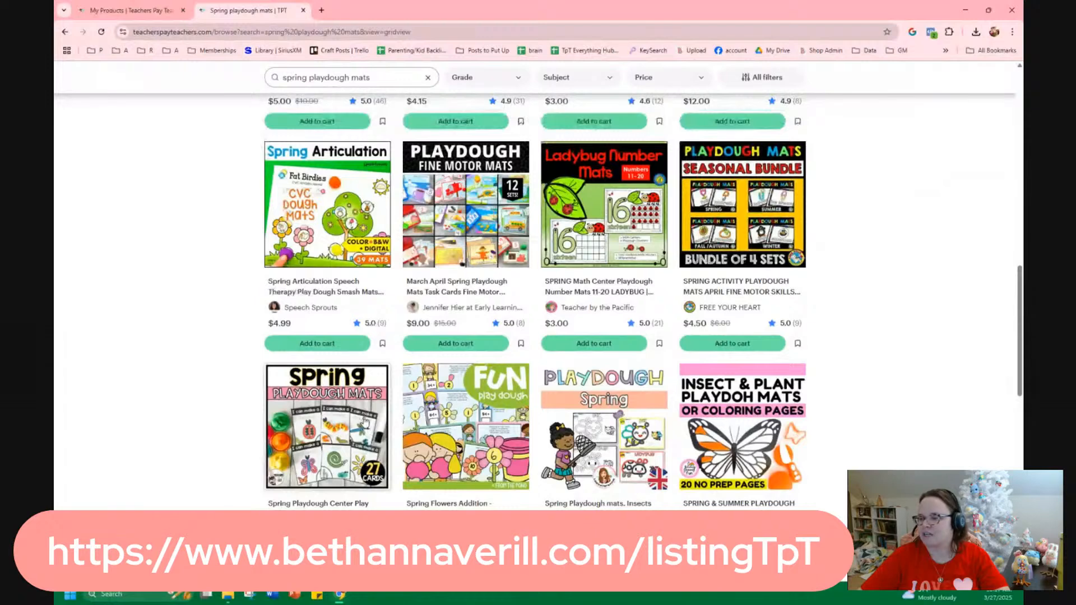
{"action": "scroll", "coordinate": [366, 420], "scroll_direction": "up", "scroll_amount": 3}
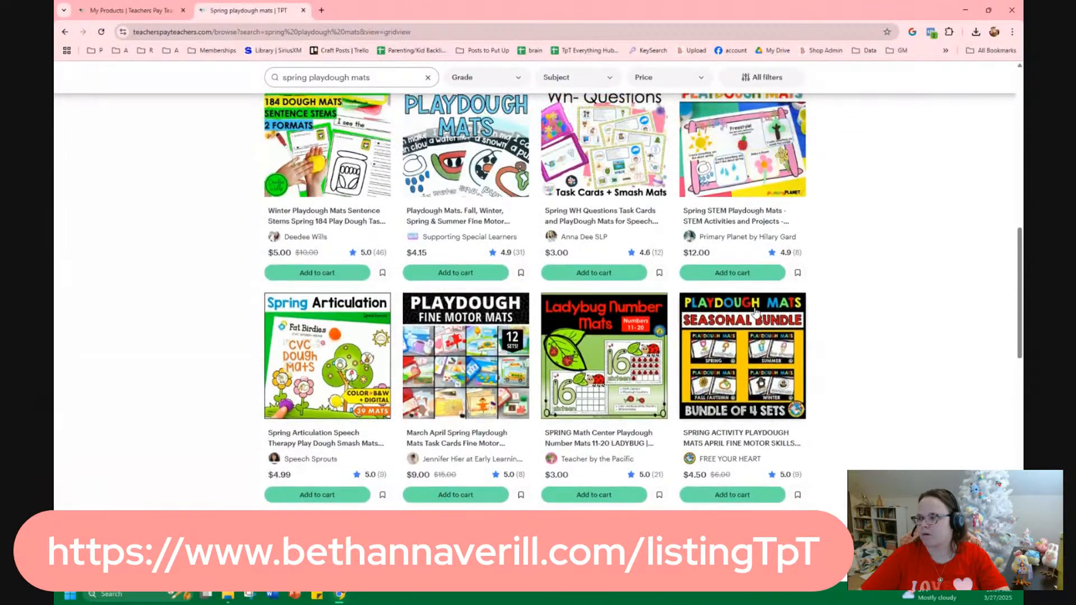
{"action": "scroll", "coordinate": [751, 315], "scroll_direction": "up", "scroll_amount": 2}
{"action": "scroll", "coordinate": [751, 315], "scroll_direction": "up", "scroll_amount": 1}
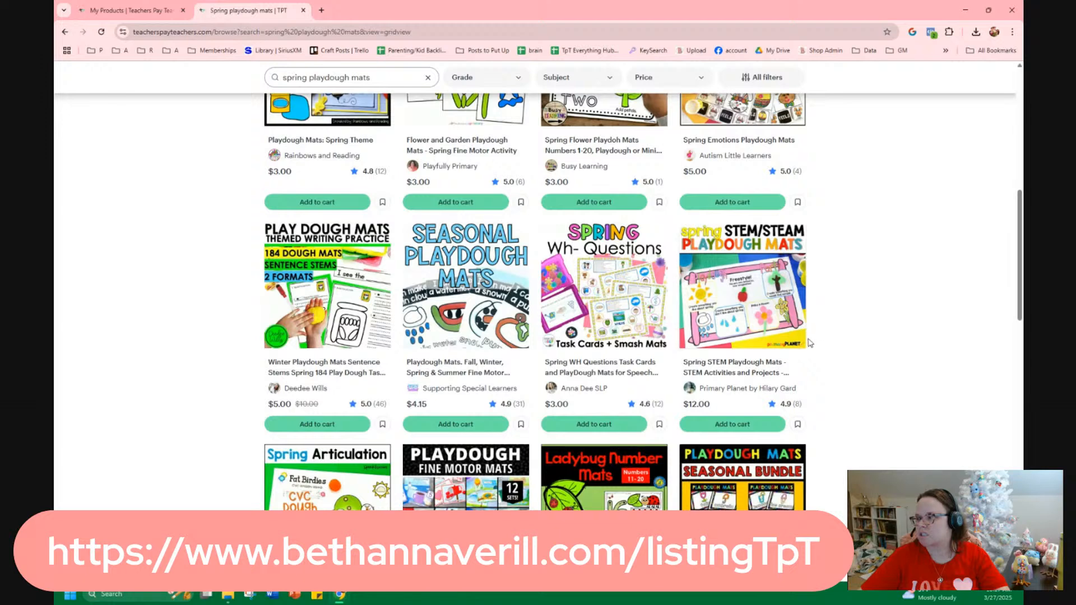
Open the Spring STEM Playdough Mats product in its own tab, check what its description includes, and close it.
{"action": "middle_click", "coordinate": [740, 374]}
{"action": "left_click", "coordinate": [323, 8]}
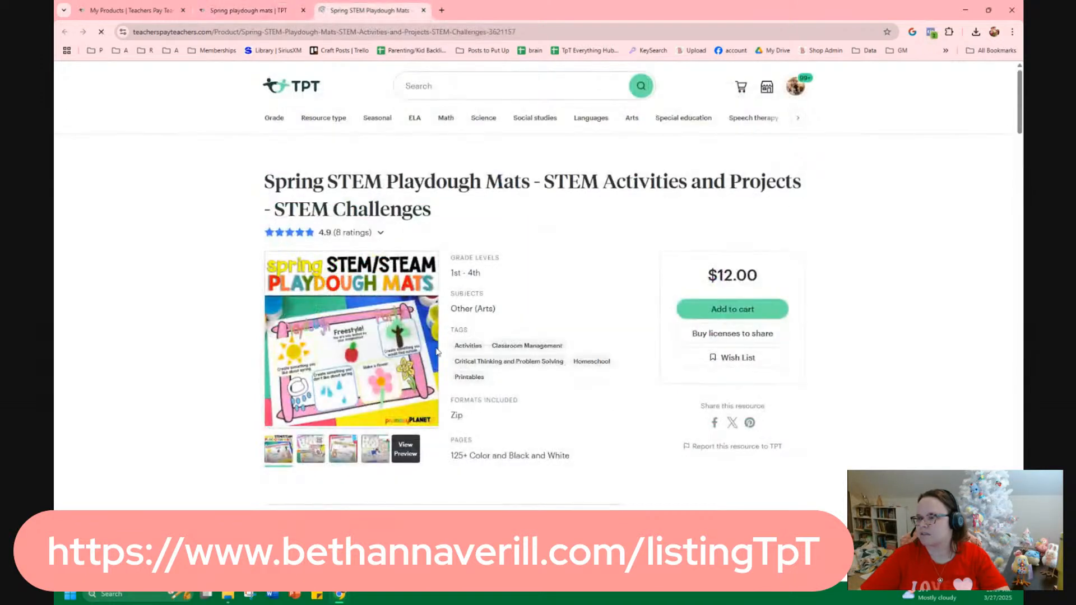
{"action": "scroll", "coordinate": [413, 368], "scroll_direction": "down", "scroll_amount": 2}
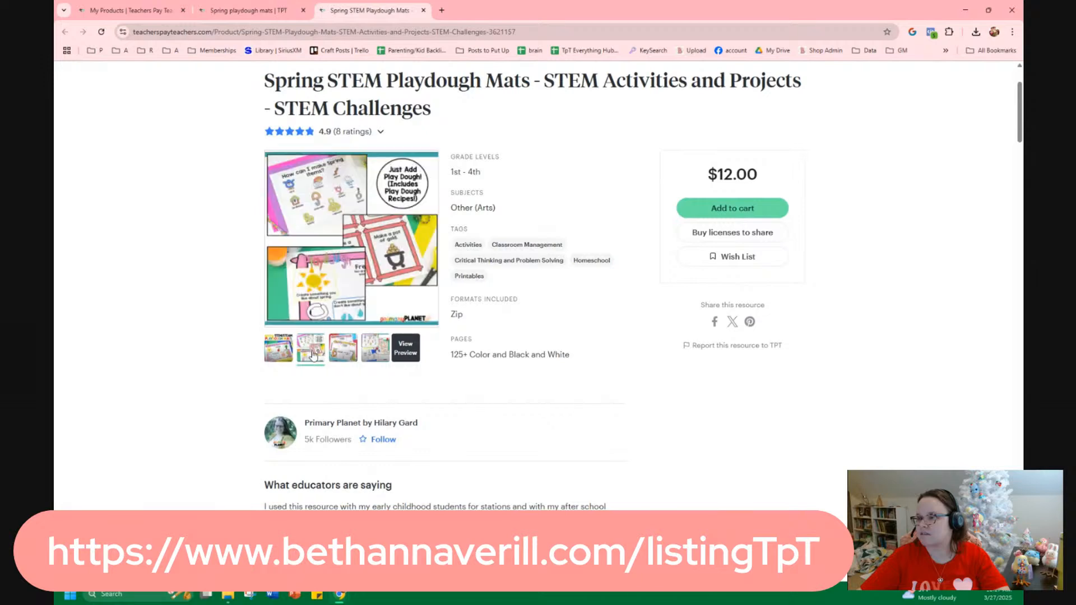
{"action": "scroll", "coordinate": [365, 378], "scroll_direction": "down", "scroll_amount": 3}
{"action": "scroll", "coordinate": [370, 381], "scroll_direction": "down", "scroll_amount": 7}
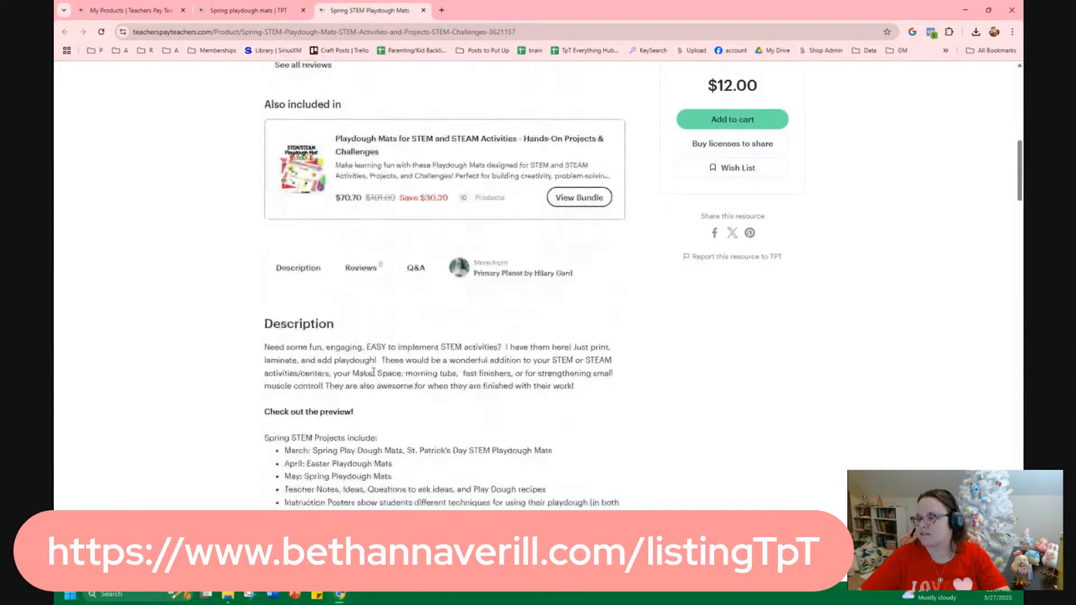
{"action": "scroll", "coordinate": [374, 370], "scroll_direction": "down", "scroll_amount": 3}
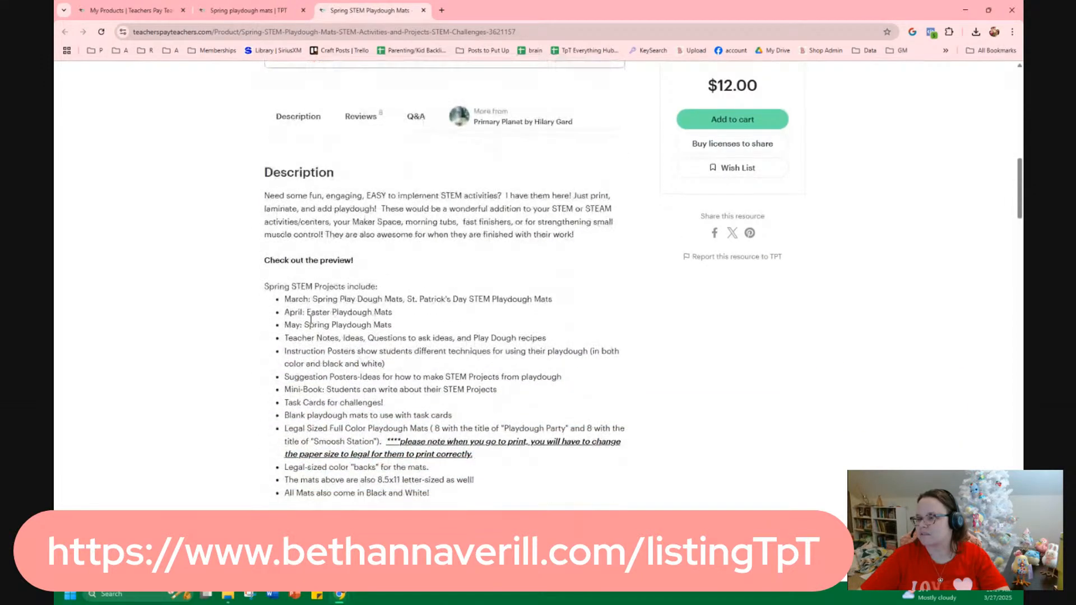
{"action": "left_click_drag", "start_coordinate": [301, 286], "coordinate": [510, 498]}
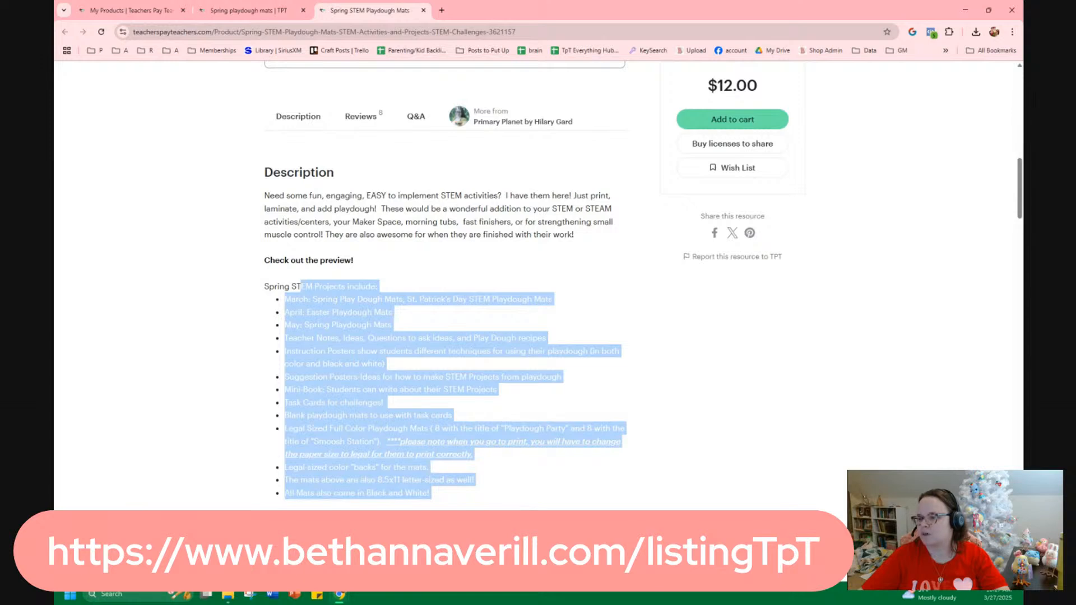
{"action": "left_click", "coordinate": [452, 360]}
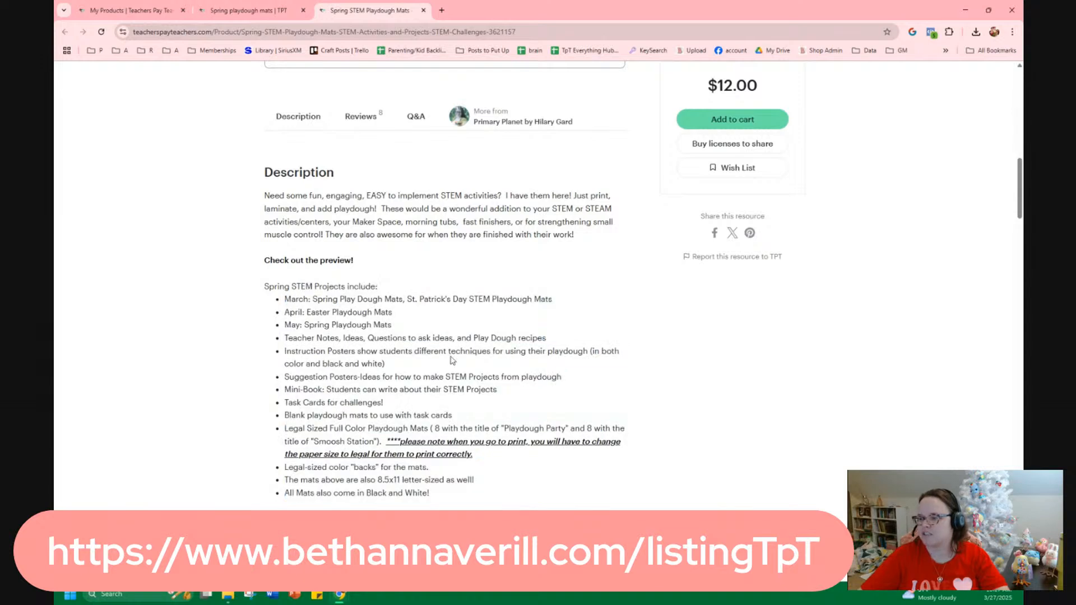
{"action": "left_click", "coordinate": [424, 11]}
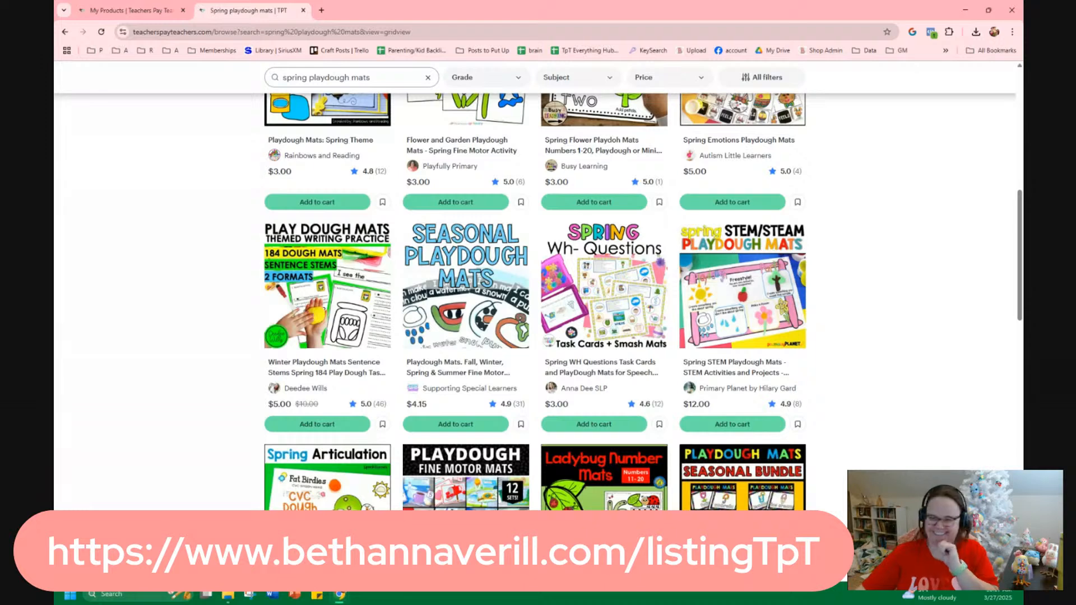
Recheck the prices of the first spring playdough mat results and return to the Easter mats listing form.
{"action": "scroll", "coordinate": [459, 390], "scroll_direction": "up", "scroll_amount": 2}
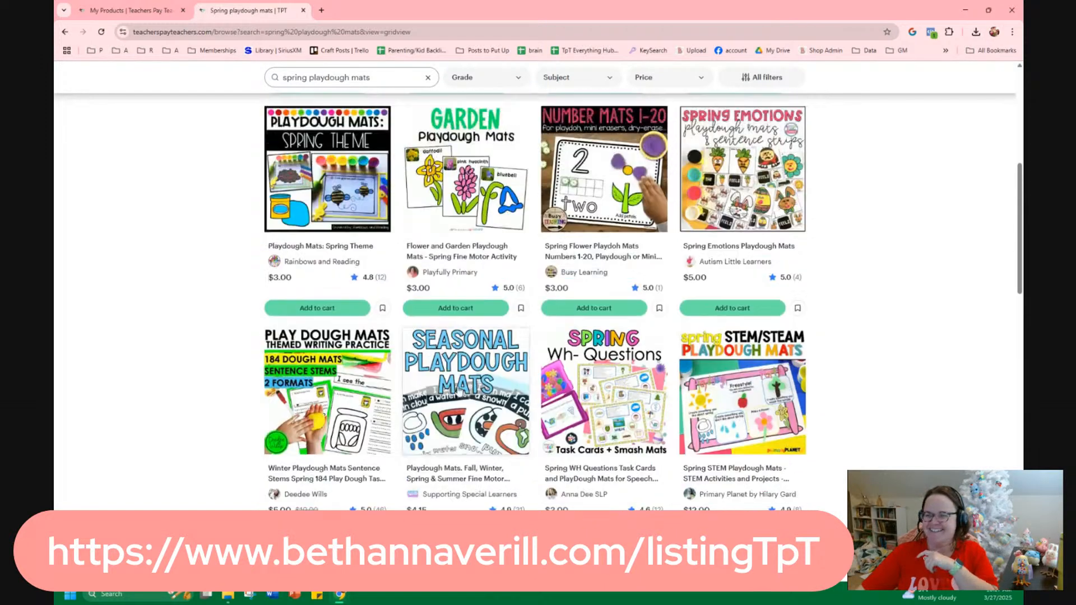
{"action": "scroll", "coordinate": [459, 390], "scroll_direction": "up", "scroll_amount": 2}
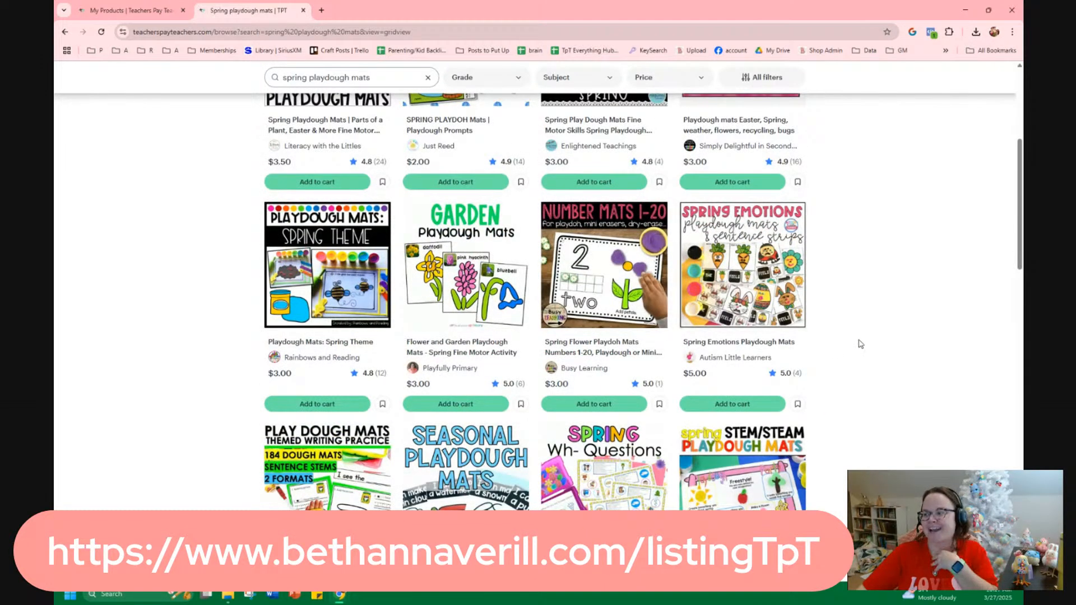
{"action": "scroll", "coordinate": [863, 339], "scroll_direction": "up", "scroll_amount": 5}
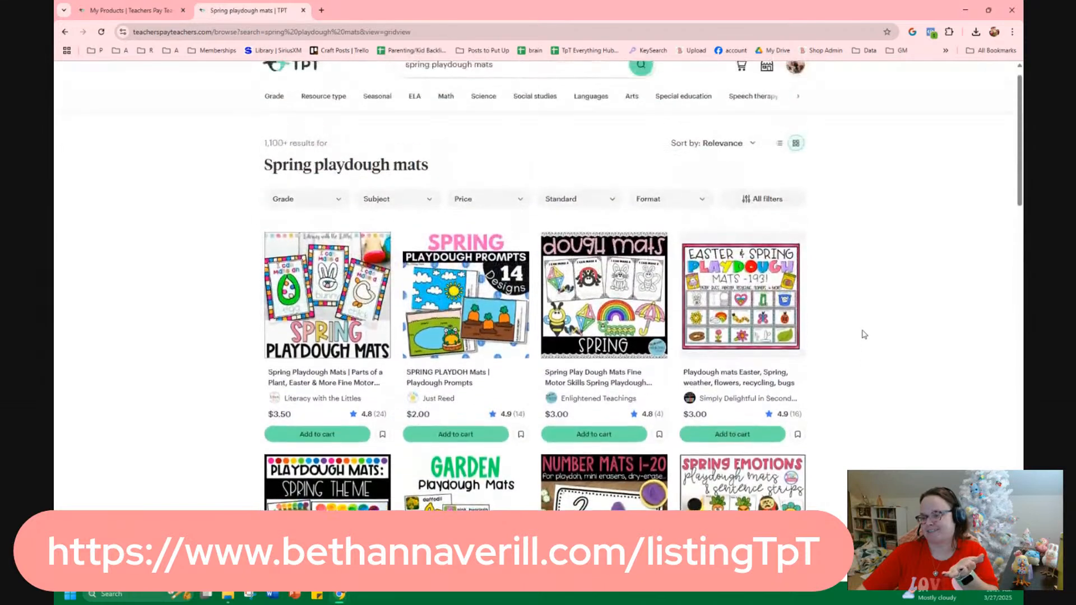
{"action": "scroll", "coordinate": [813, 339], "scroll_direction": "down", "scroll_amount": 1}
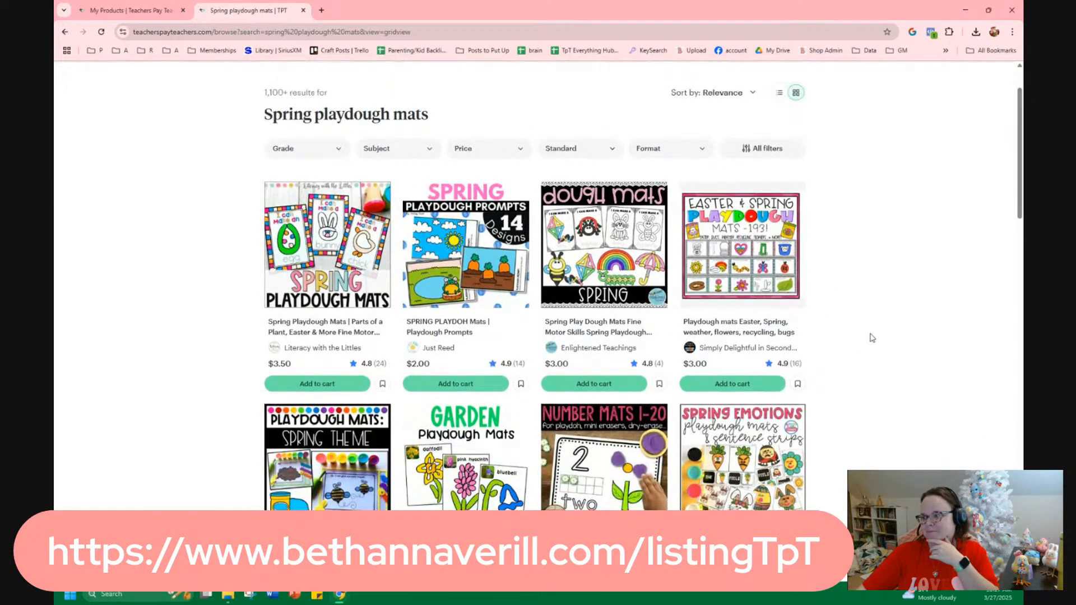
{"action": "left_click", "coordinate": [150, 10]}
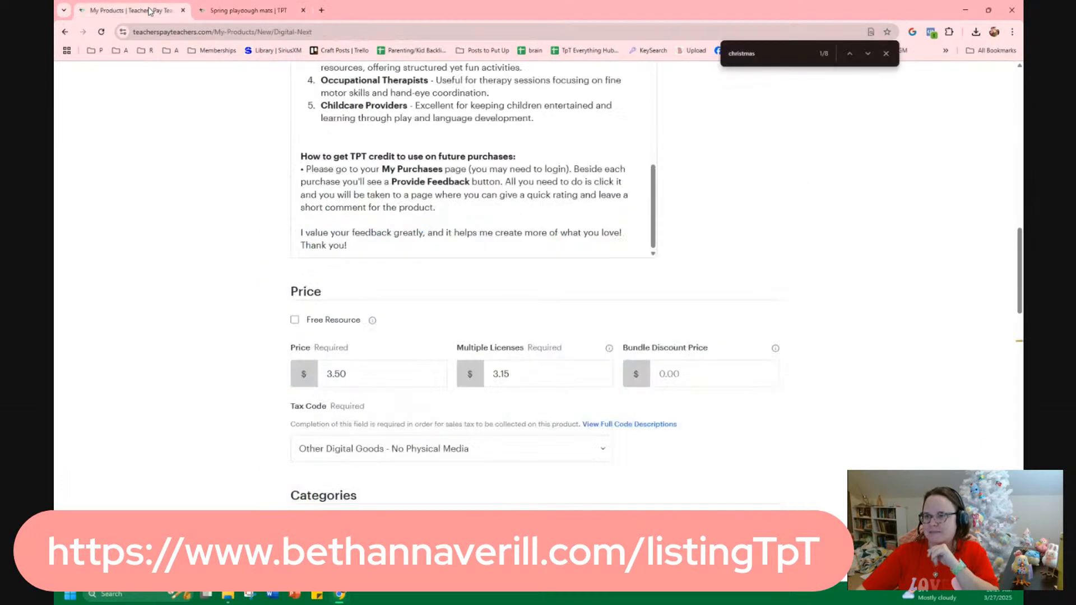
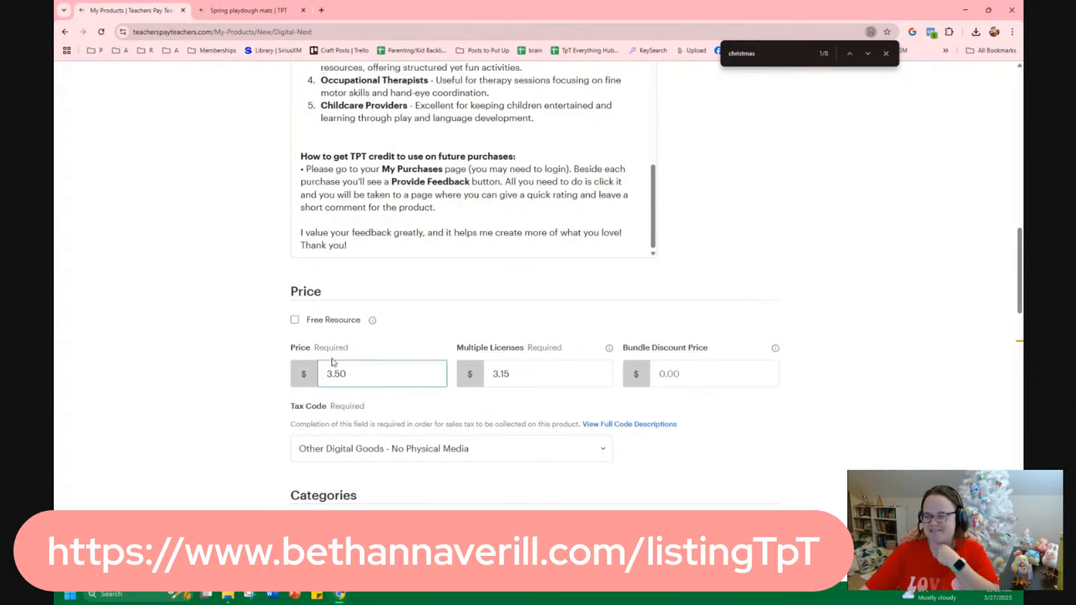
Look through the full list of subject areas for the listing, from Art to World Languages, for ones that suit the mats.
{"action": "scroll", "coordinate": [247, 415], "scroll_direction": "down", "scroll_amount": 1}
{"action": "scroll", "coordinate": [240, 425], "scroll_direction": "down", "scroll_amount": 3}
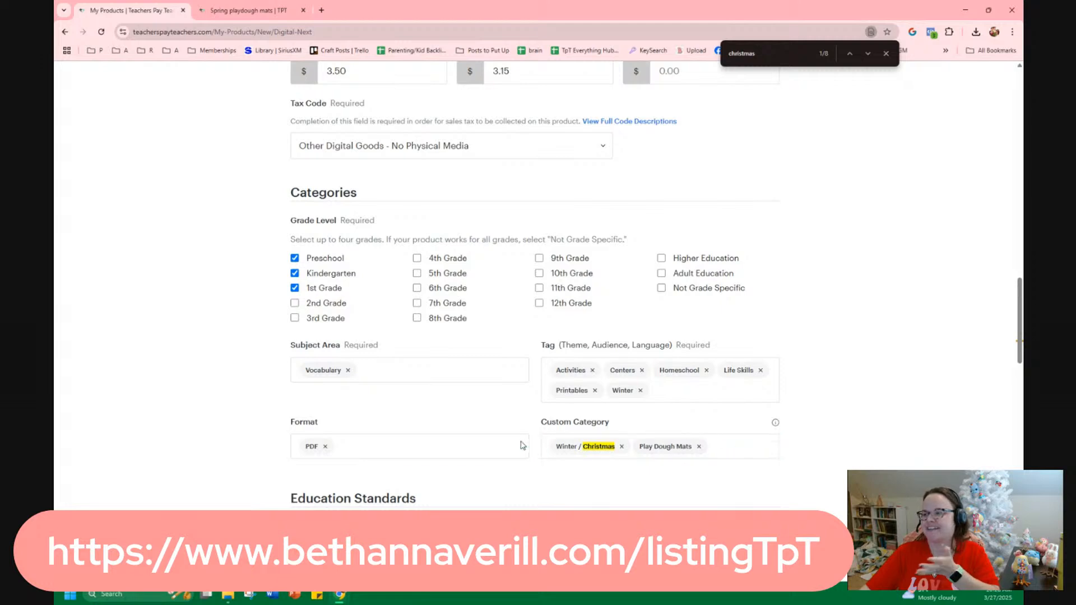
{"action": "scroll", "coordinate": [809, 371], "scroll_direction": "down", "scroll_amount": 1}
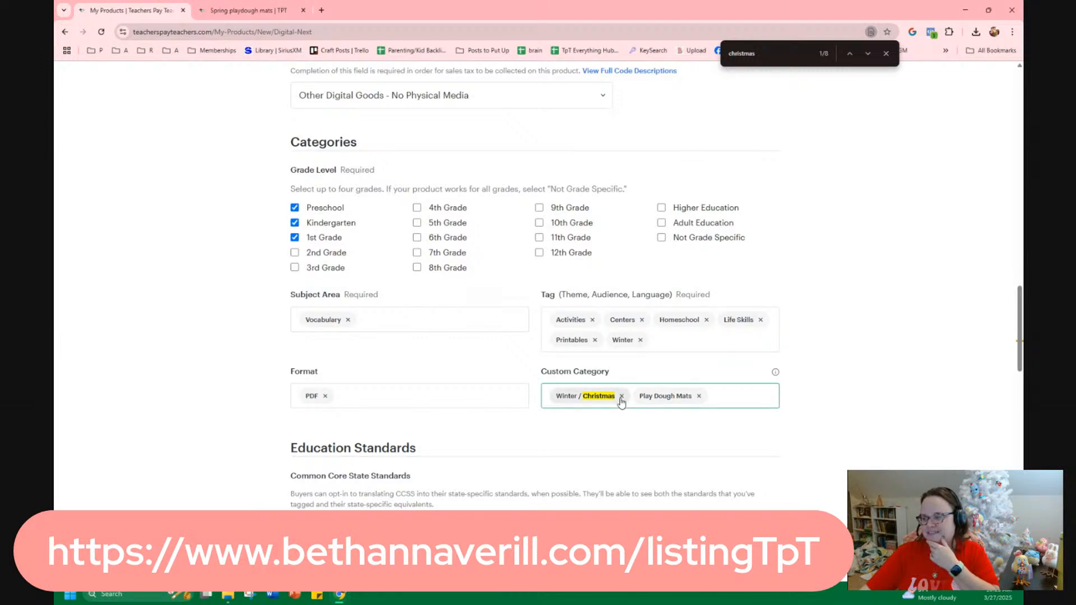
{"action": "left_click", "coordinate": [384, 321]}
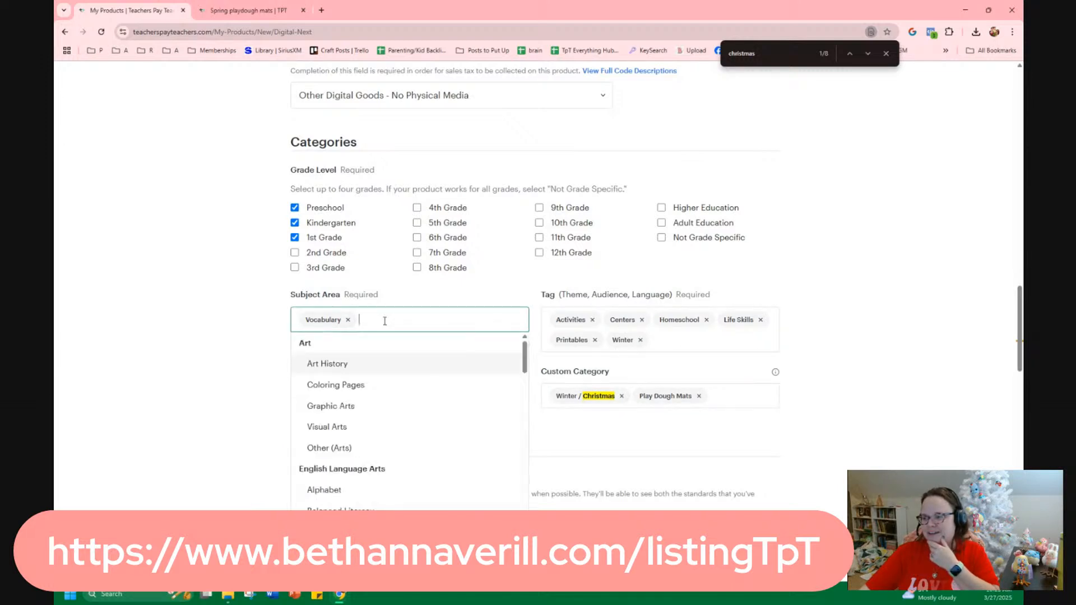
{"action": "scroll", "coordinate": [241, 357], "scroll_direction": "down", "scroll_amount": 2}
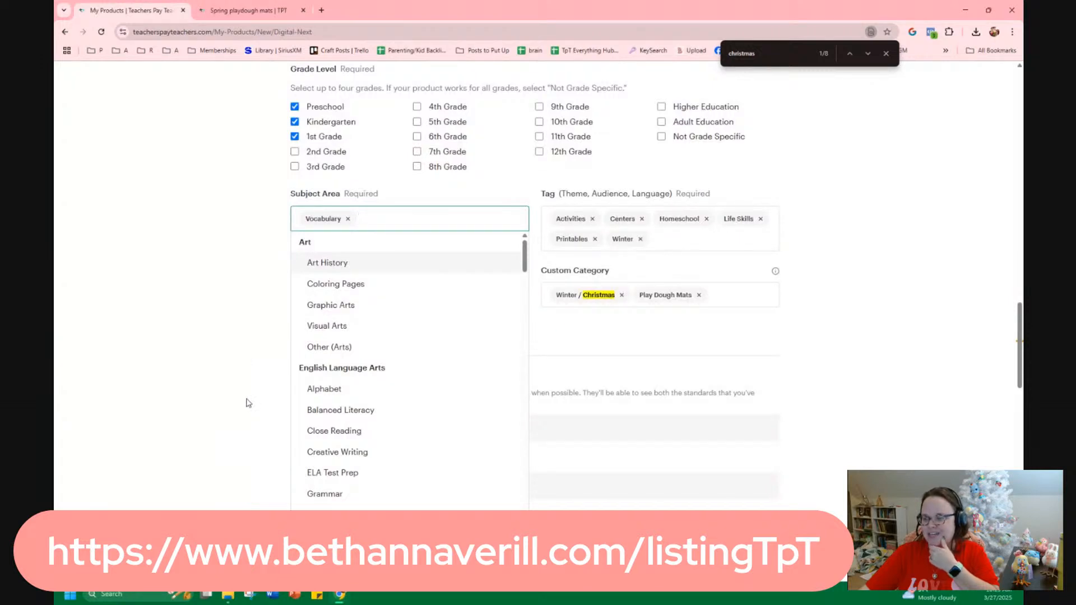
{"action": "scroll", "coordinate": [432, 387], "scroll_direction": "down", "scroll_amount": 1}
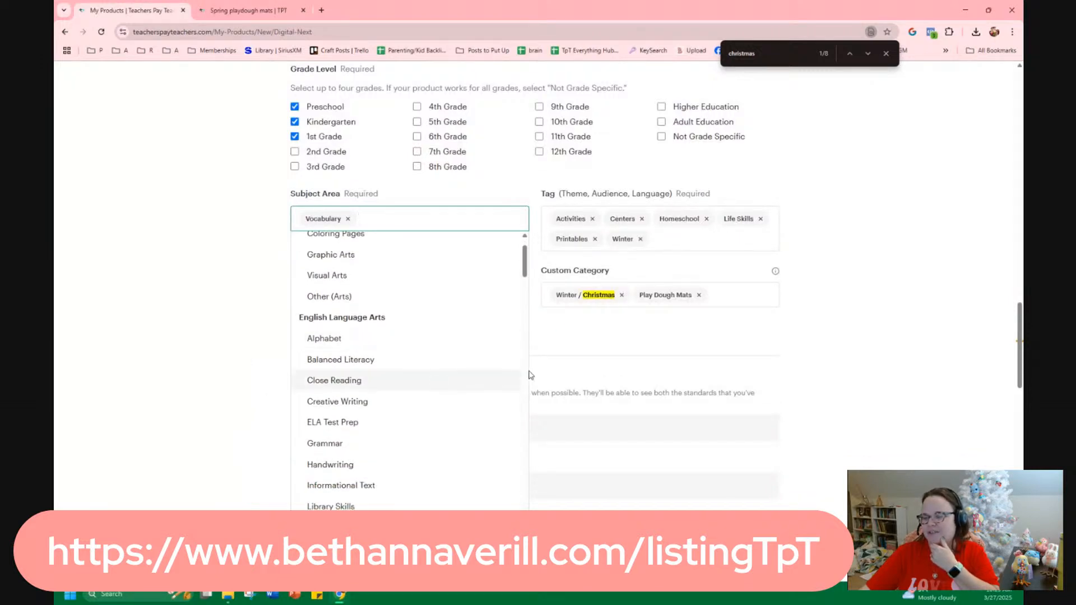
{"action": "scroll", "coordinate": [605, 349], "scroll_direction": "down", "scroll_amount": 1}
{"action": "scroll", "coordinate": [469, 379], "scroll_direction": "down", "scroll_amount": 3}
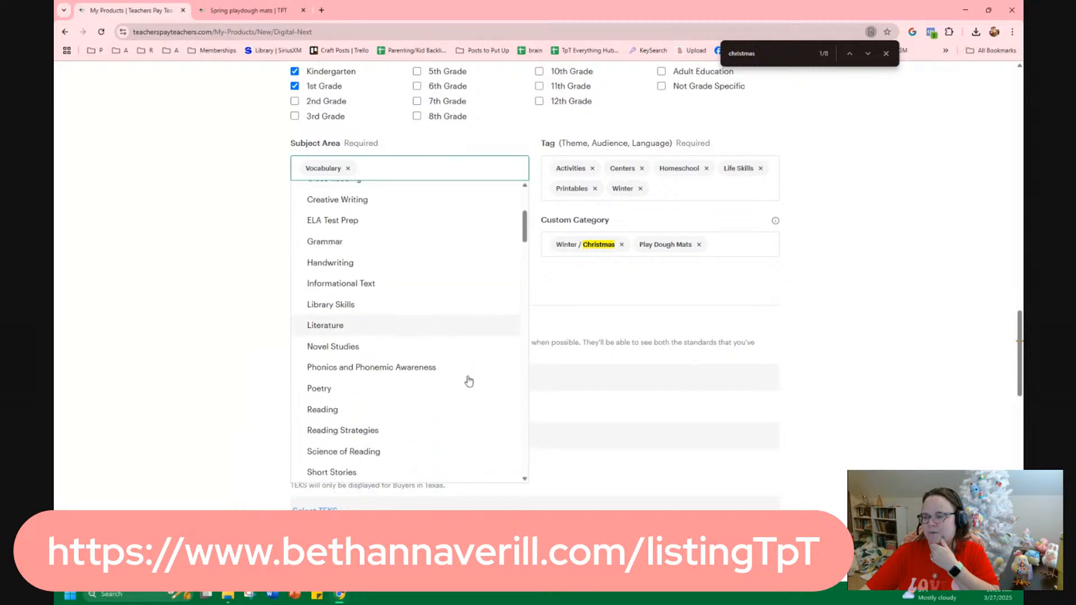
{"action": "scroll", "coordinate": [468, 380], "scroll_direction": "down", "scroll_amount": 2}
{"action": "scroll", "coordinate": [467, 381], "scroll_direction": "down", "scroll_amount": 1}
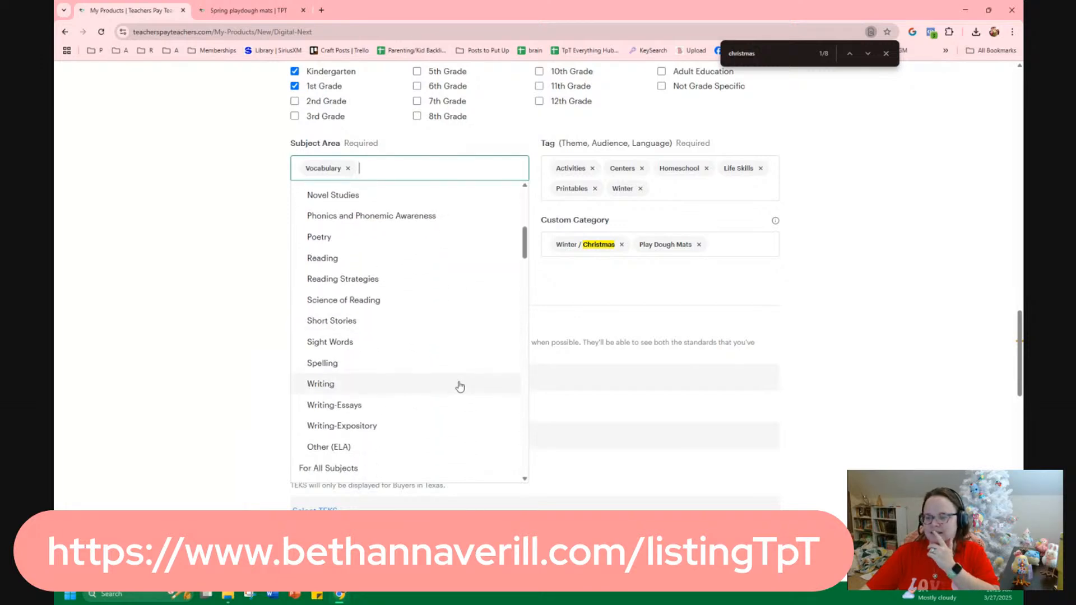
{"action": "scroll", "coordinate": [460, 385], "scroll_direction": "down", "scroll_amount": 3}
{"action": "scroll", "coordinate": [458, 386], "scroll_direction": "down", "scroll_amount": 6}
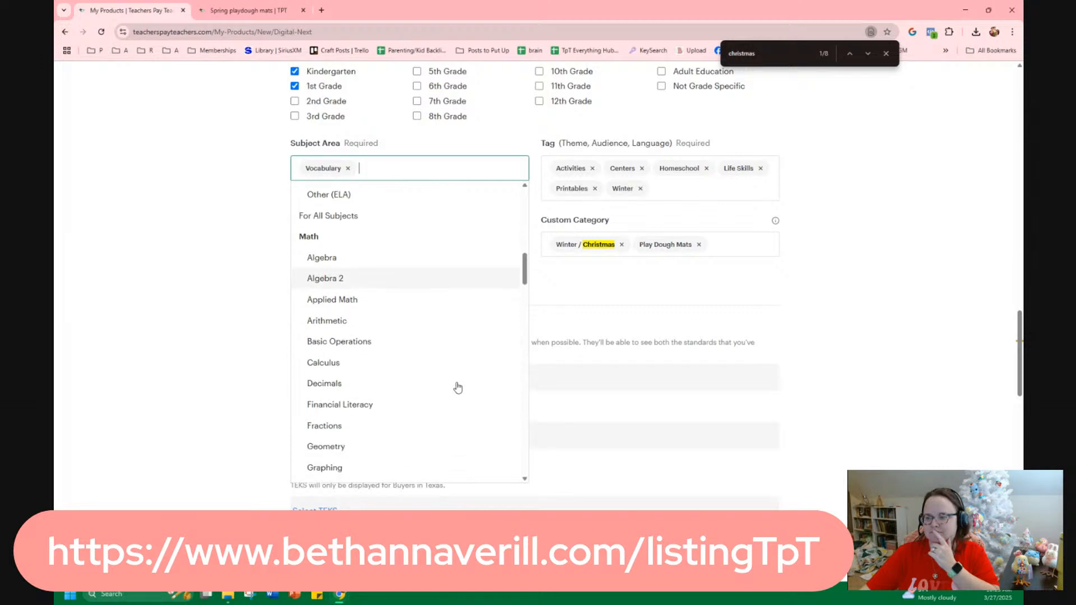
{"action": "scroll", "coordinate": [456, 389], "scroll_direction": "down", "scroll_amount": 5}
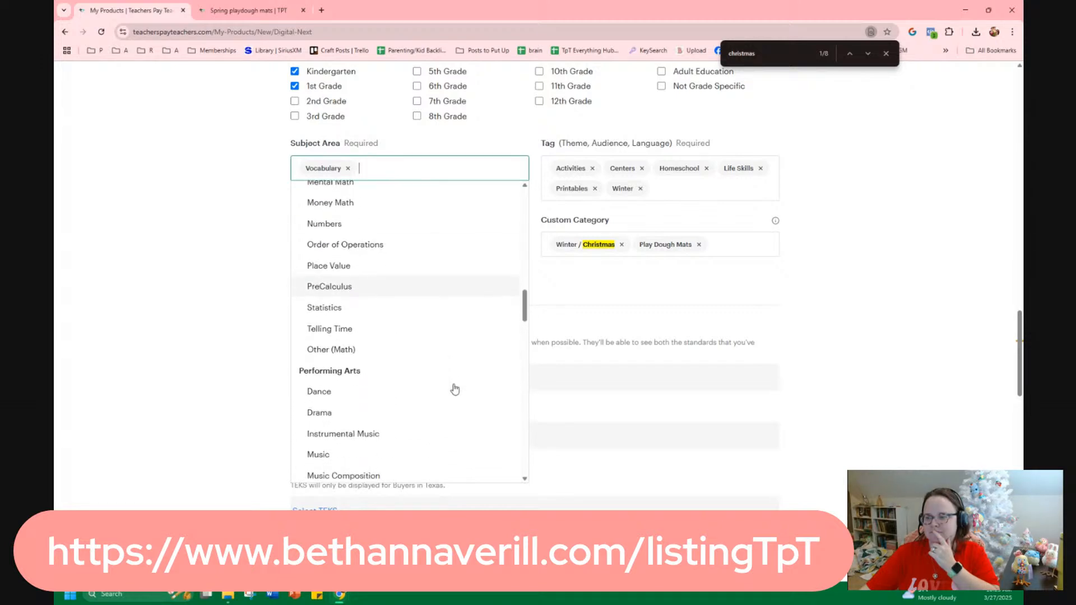
{"action": "scroll", "coordinate": [454, 389], "scroll_direction": "down", "scroll_amount": 4}
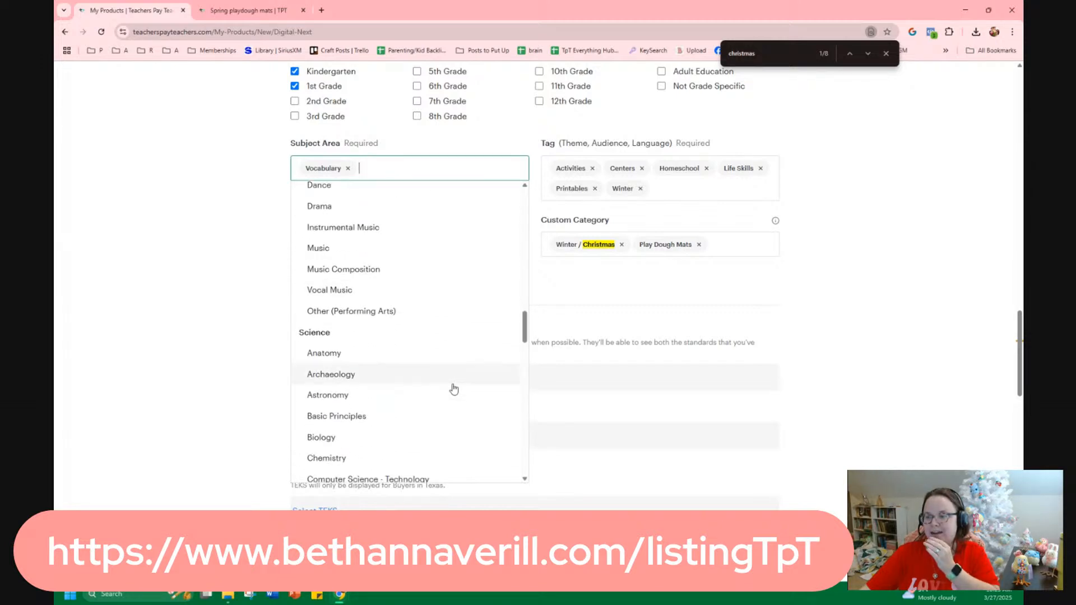
{"action": "scroll", "coordinate": [454, 389], "scroll_direction": "down", "scroll_amount": 6}
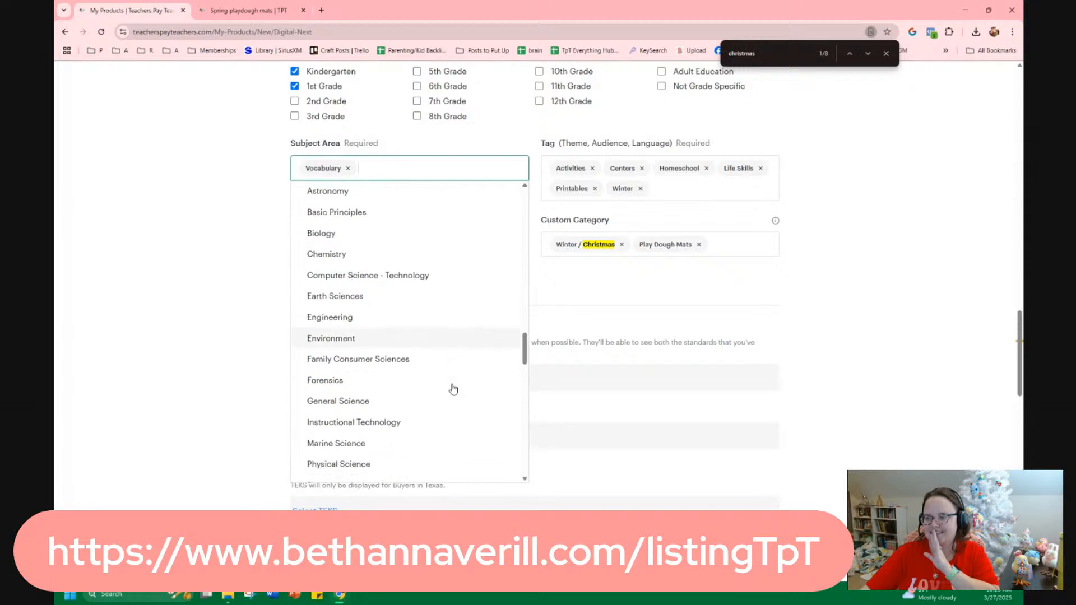
{"action": "scroll", "coordinate": [453, 390], "scroll_direction": "down", "scroll_amount": 3}
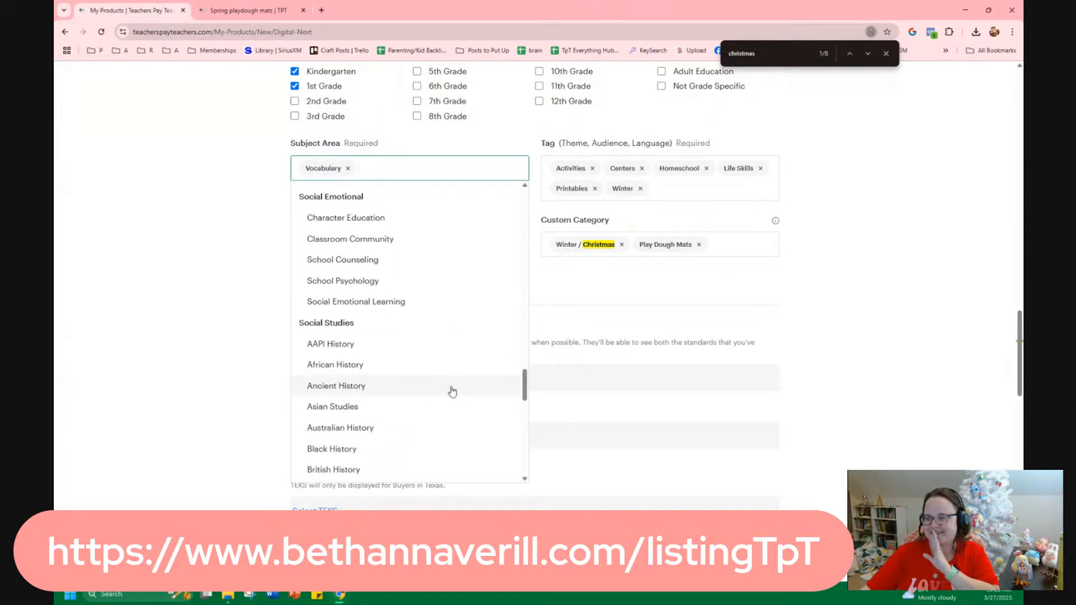
{"action": "scroll", "coordinate": [452, 391], "scroll_direction": "down", "scroll_amount": 8}
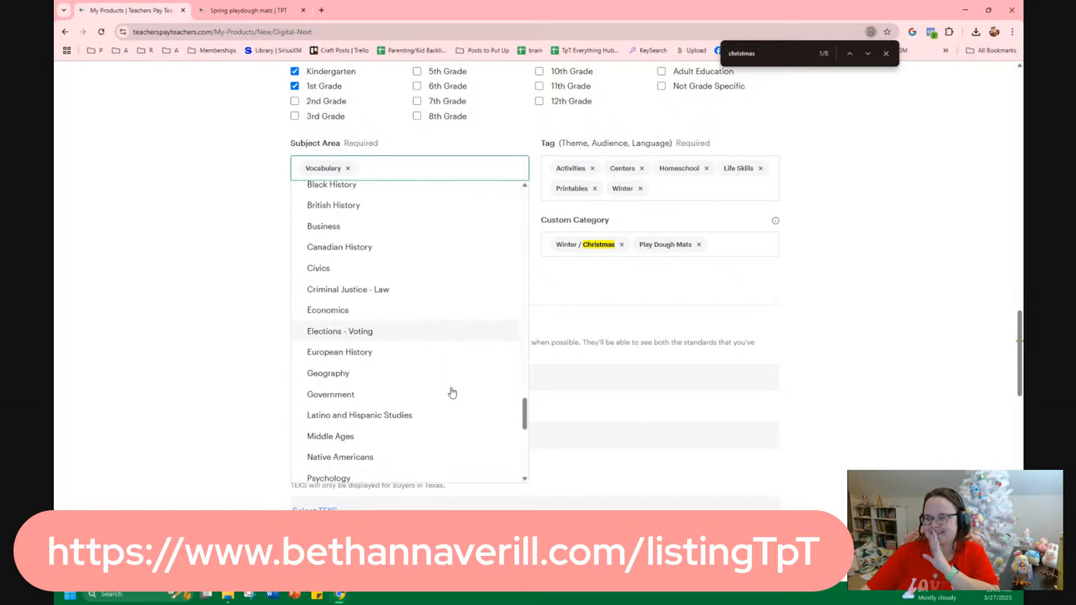
{"action": "scroll", "coordinate": [452, 392], "scroll_direction": "down", "scroll_amount": 6}
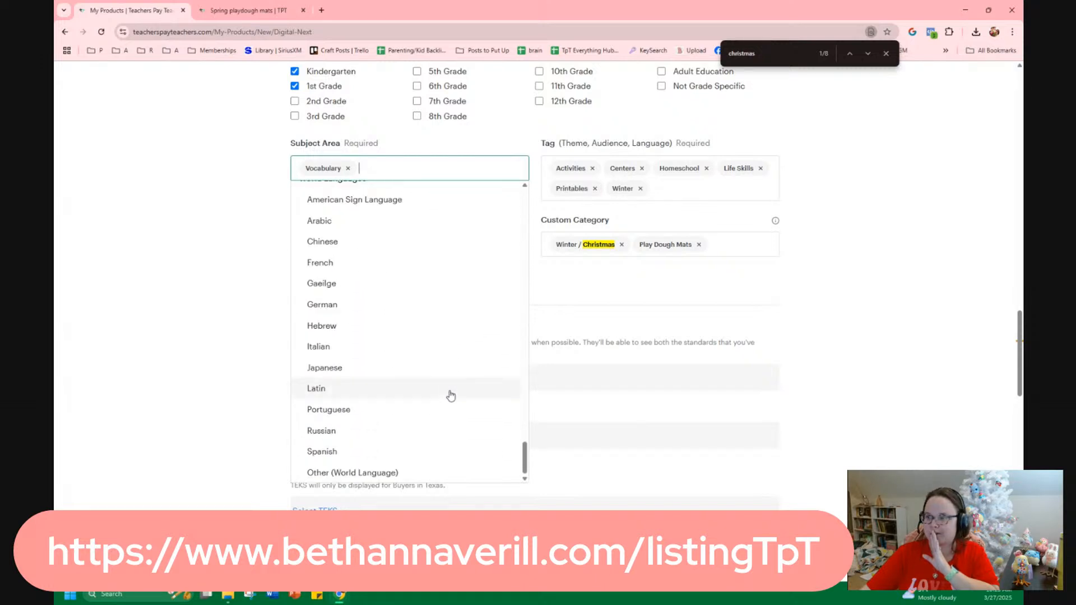
{"action": "scroll", "coordinate": [452, 399], "scroll_direction": "down", "scroll_amount": 1}
Add Other (Arts) as a second subject area alongside Vocabulary.
{"action": "scroll", "coordinate": [452, 399], "scroll_direction": "up", "scroll_amount": 10}
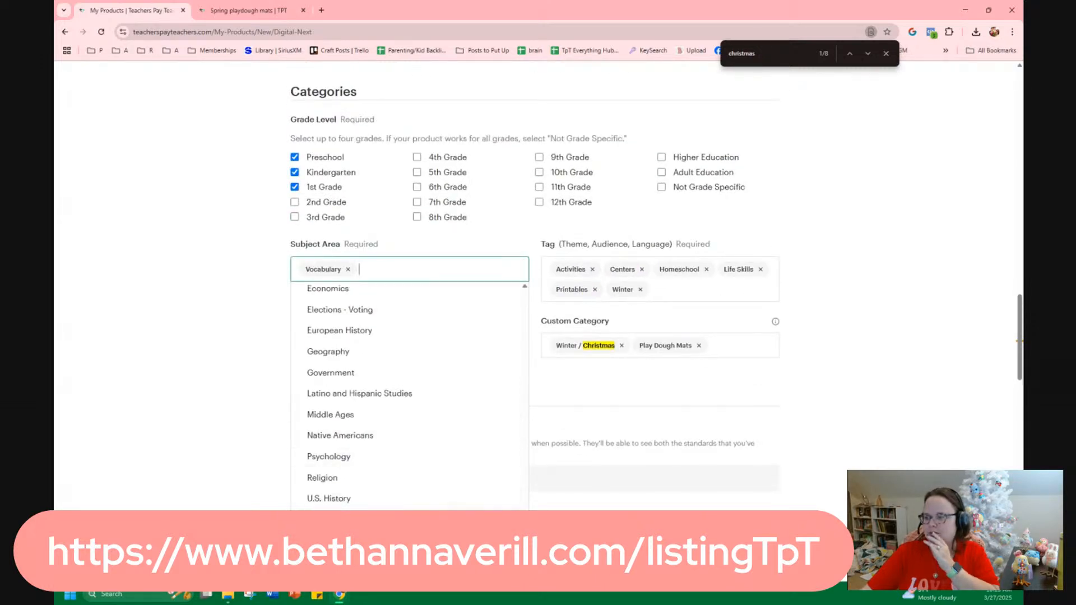
{"action": "scroll", "coordinate": [452, 399], "scroll_direction": "up", "scroll_amount": 10}
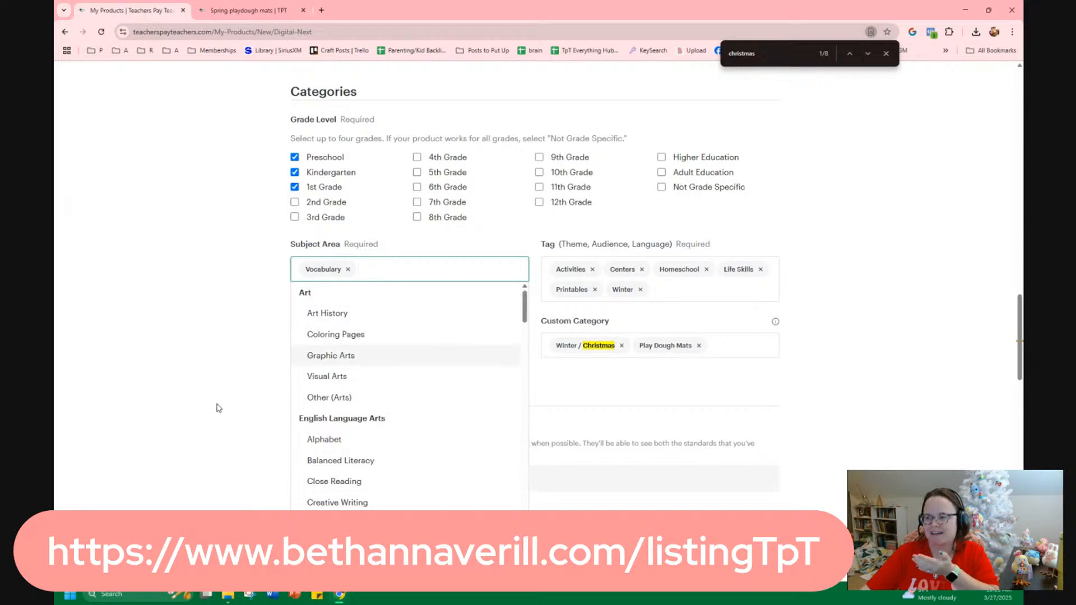
{"action": "scroll", "coordinate": [220, 407], "scroll_direction": "down", "scroll_amount": 1}
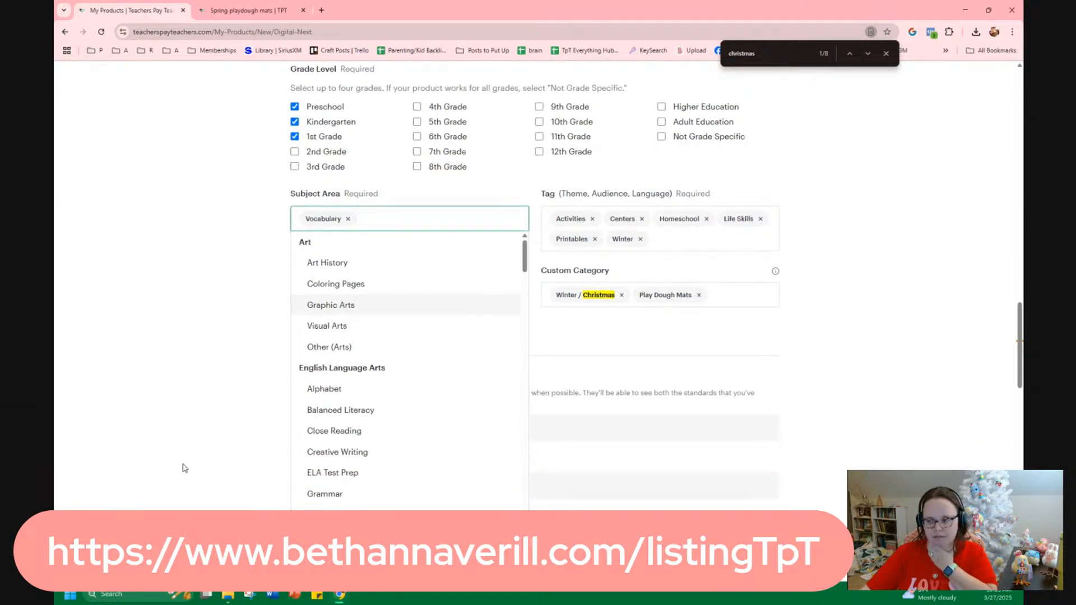
{"action": "left_click", "coordinate": [324, 352]}
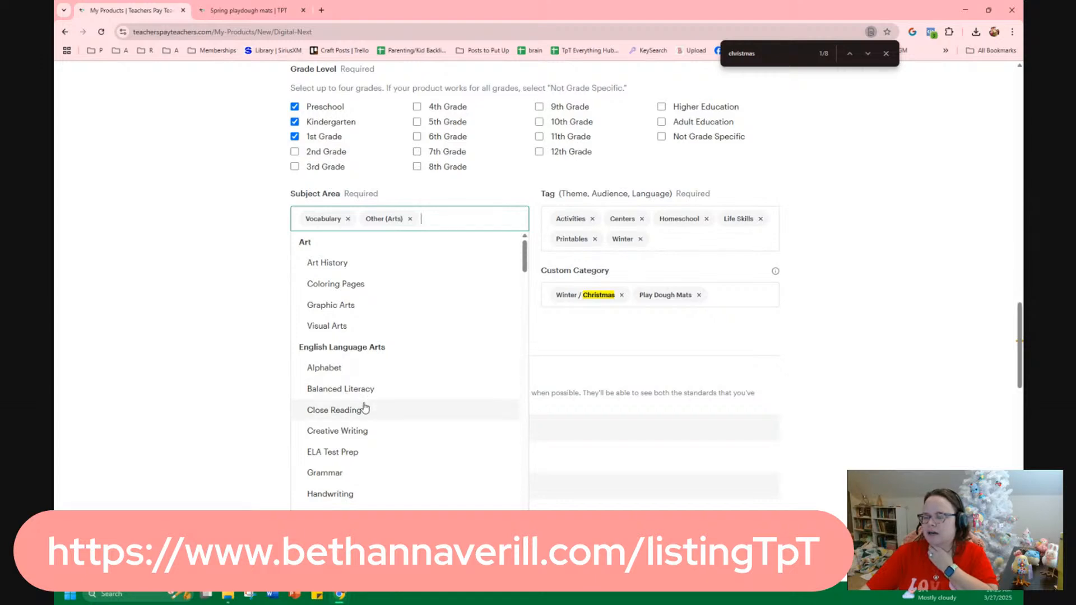
Find Other (ELA) among the English Language Arts subjects and add it as the third subject area.
{"action": "scroll", "coordinate": [378, 406], "scroll_direction": "down", "scroll_amount": 3}
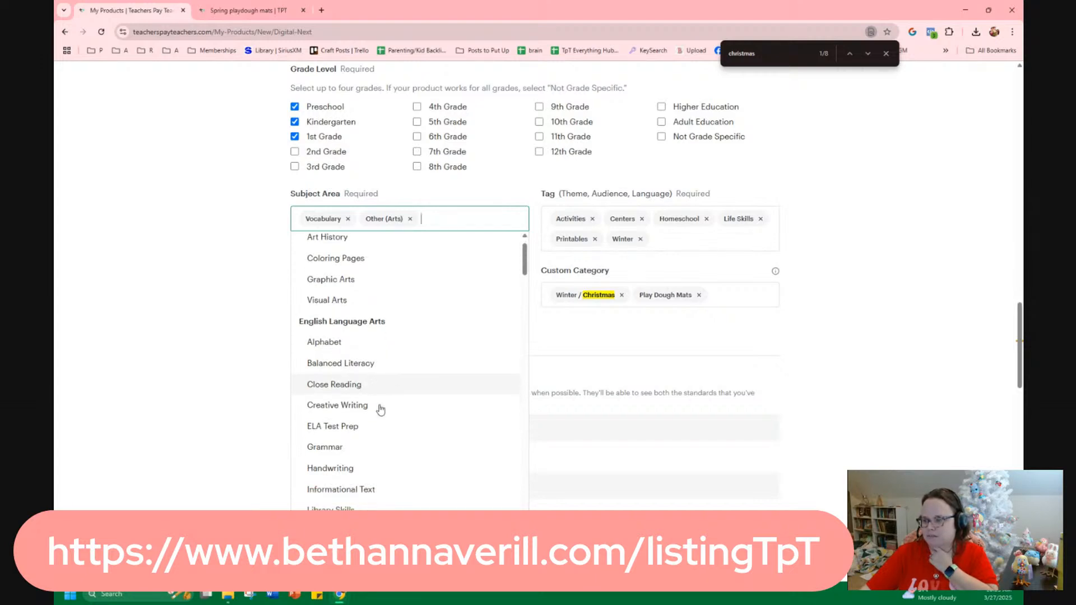
{"action": "scroll", "coordinate": [379, 412], "scroll_direction": "down", "scroll_amount": 2}
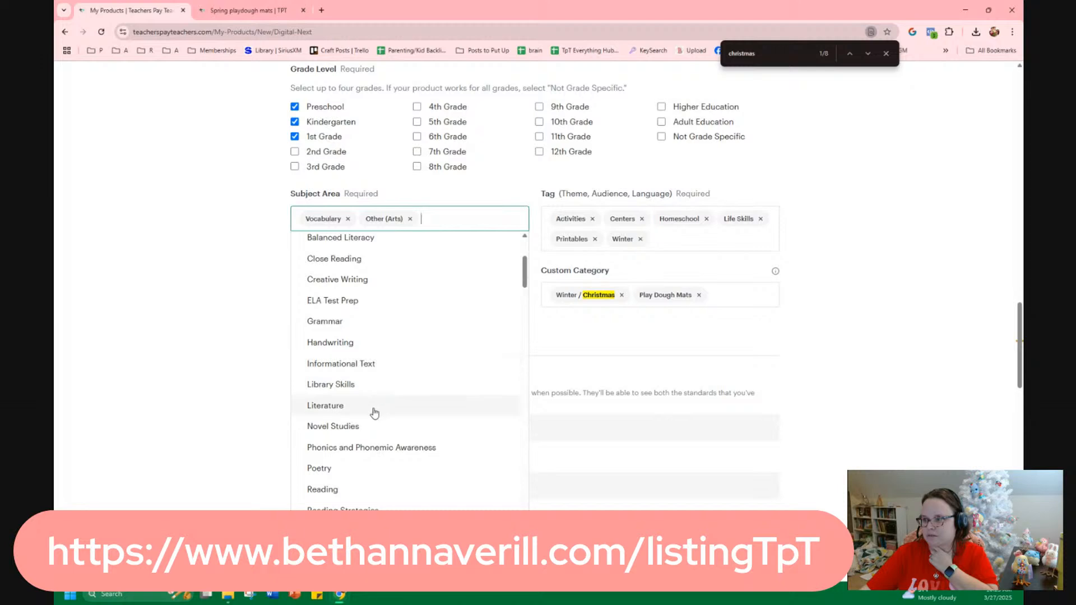
{"action": "scroll", "coordinate": [373, 415], "scroll_direction": "down", "scroll_amount": 5}
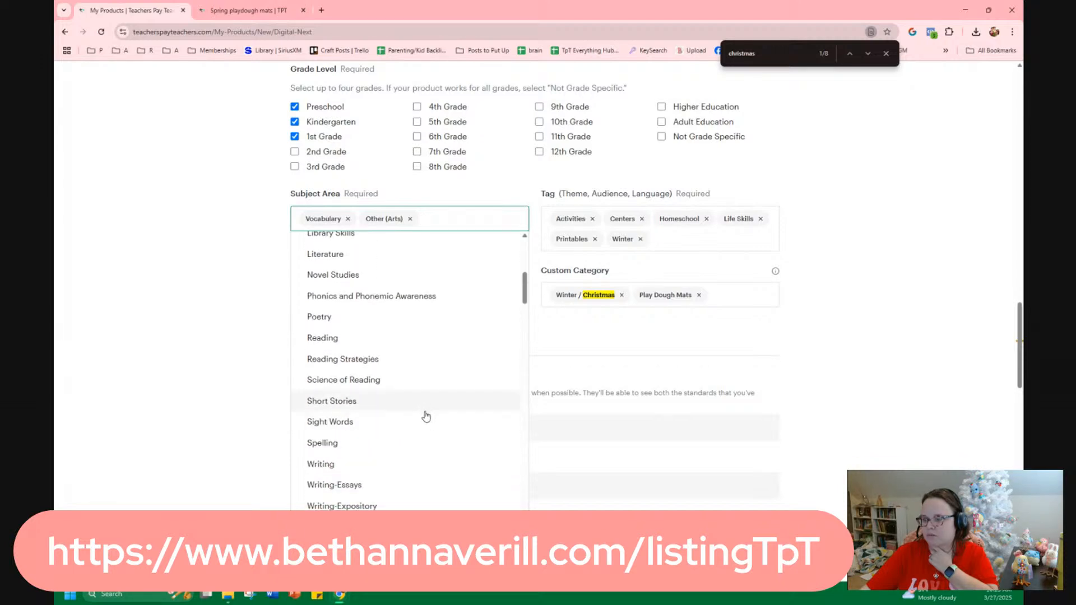
{"action": "scroll", "coordinate": [418, 427], "scroll_direction": "down", "scroll_amount": 2}
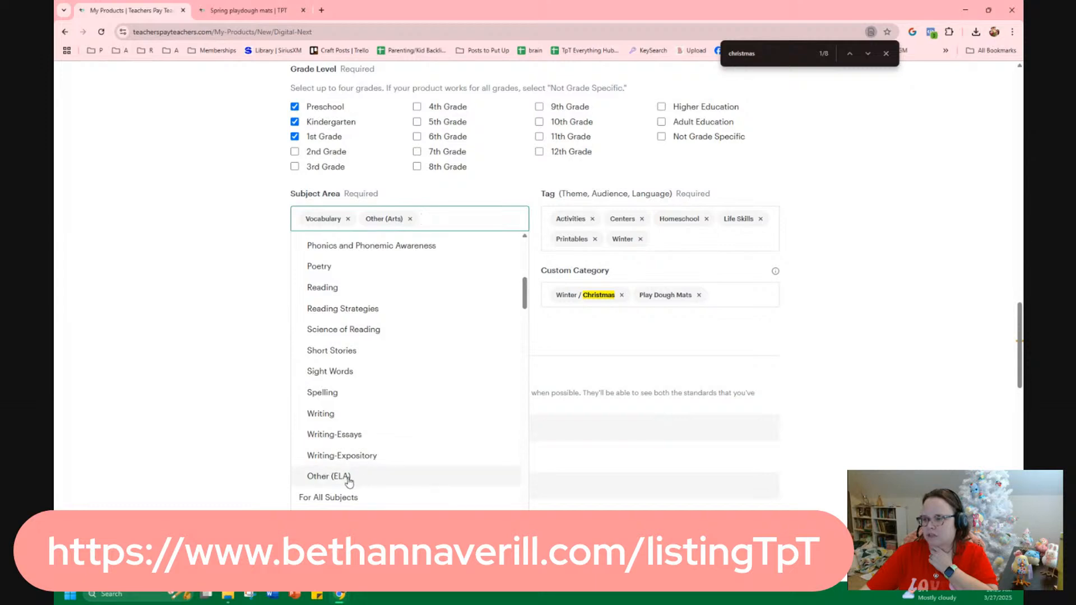
{"action": "scroll", "coordinate": [348, 481], "scroll_direction": "up", "scroll_amount": 10}
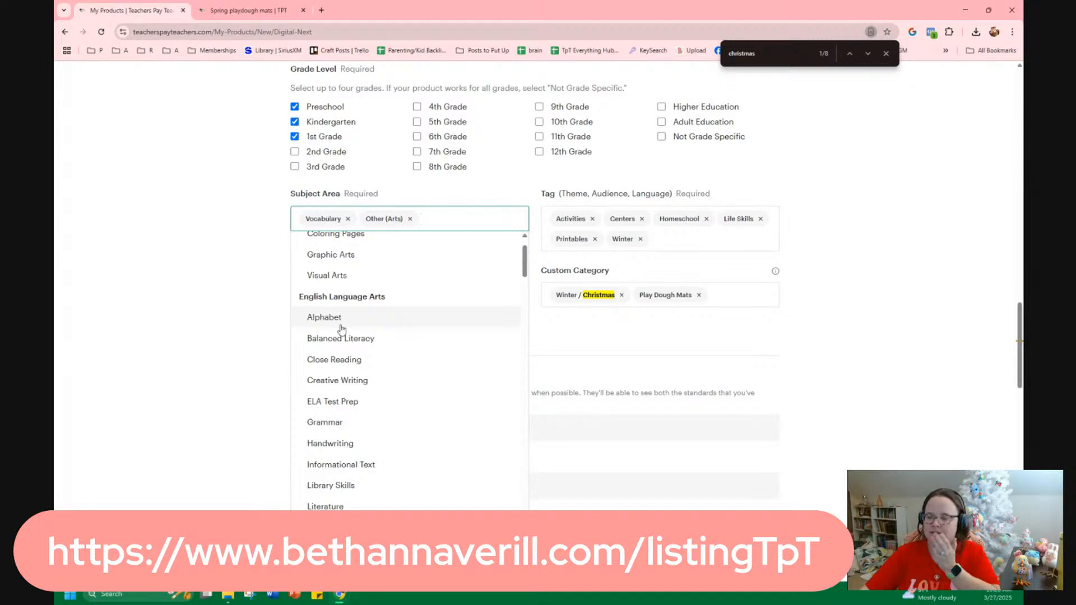
{"action": "scroll", "coordinate": [342, 361], "scroll_direction": "down", "scroll_amount": 2}
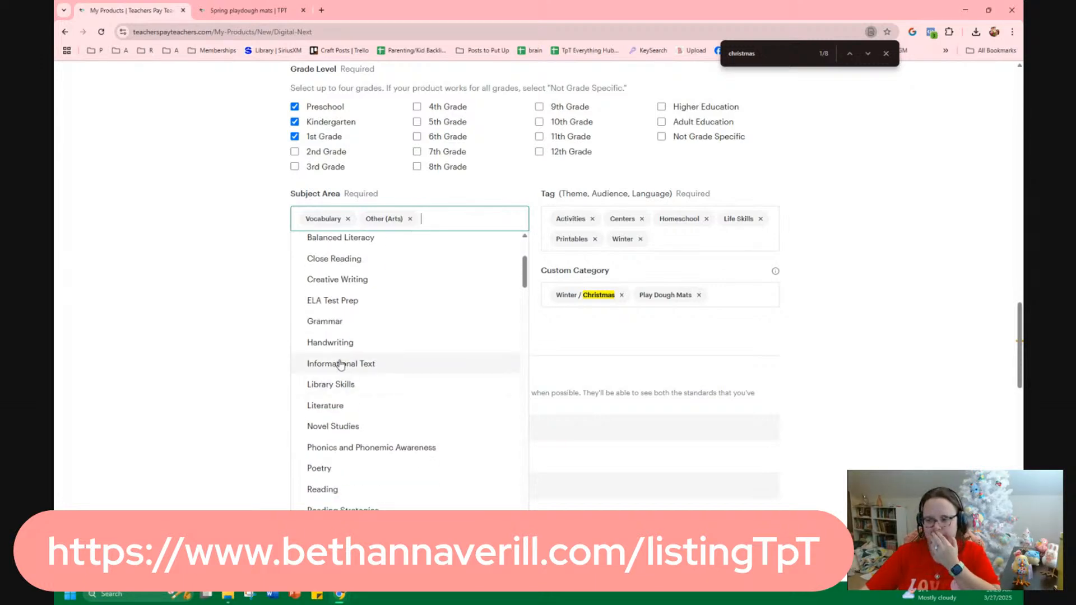
{"action": "scroll", "coordinate": [394, 401], "scroll_direction": "down", "scroll_amount": 1}
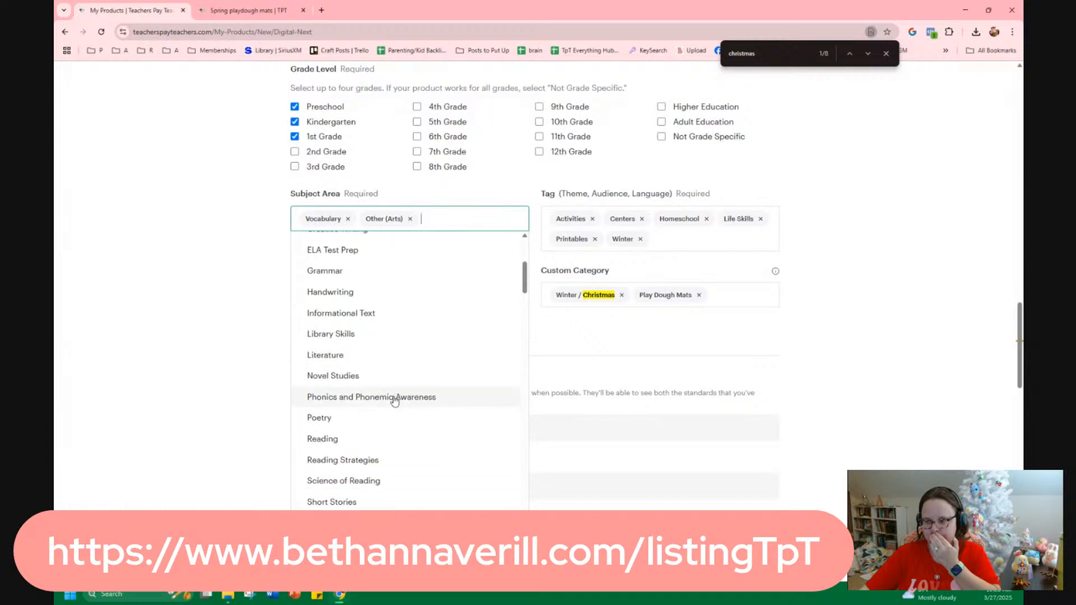
{"action": "scroll", "coordinate": [389, 400], "scroll_direction": "down", "scroll_amount": 1}
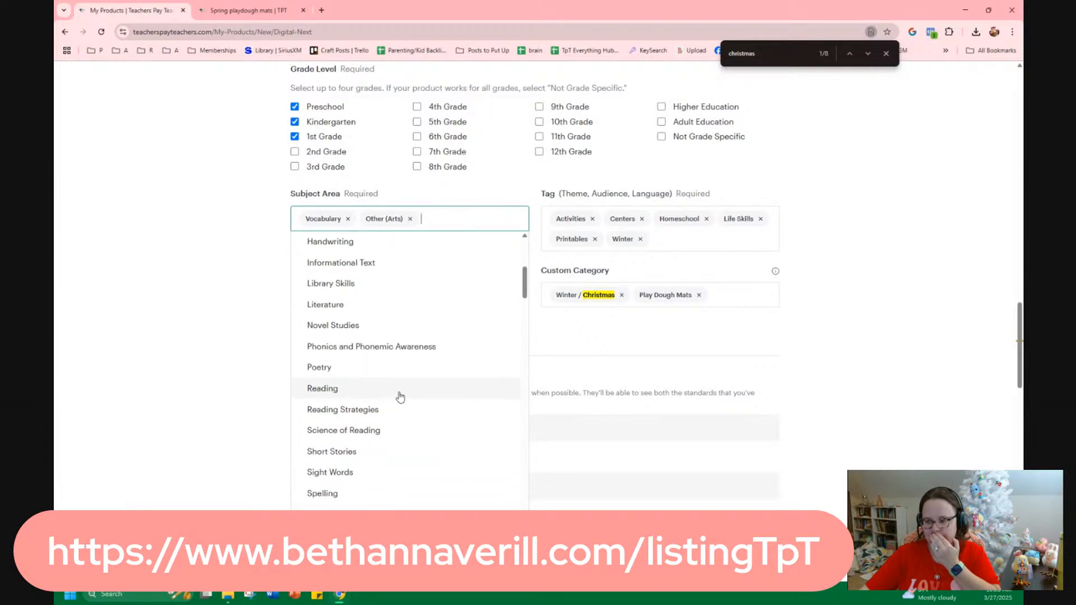
{"action": "scroll", "coordinate": [400, 397], "scroll_direction": "down", "scroll_amount": 1}
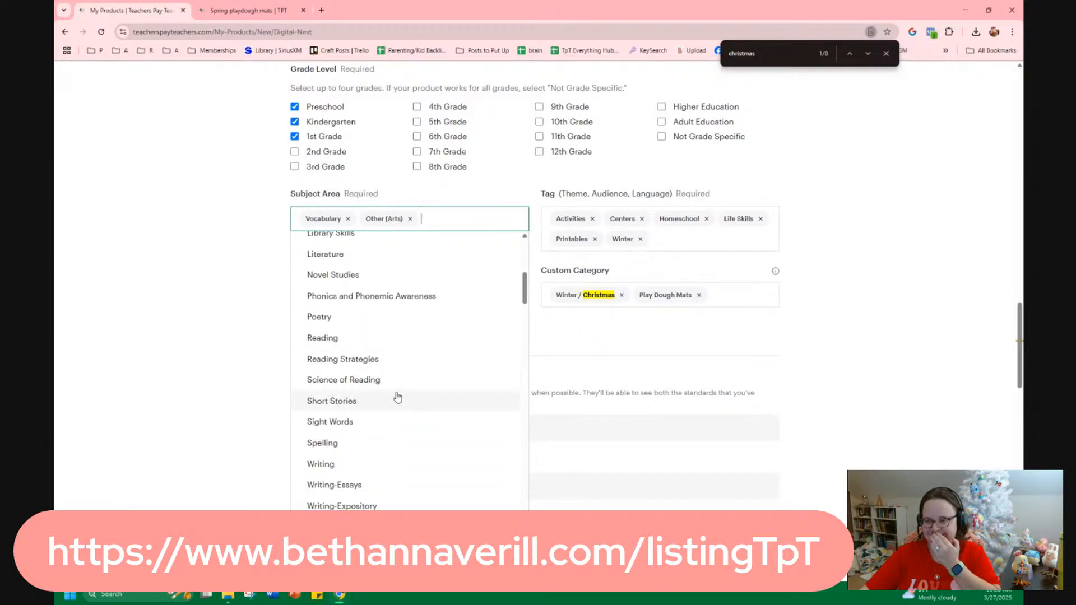
{"action": "scroll", "coordinate": [398, 397], "scroll_direction": "down", "scroll_amount": 1}
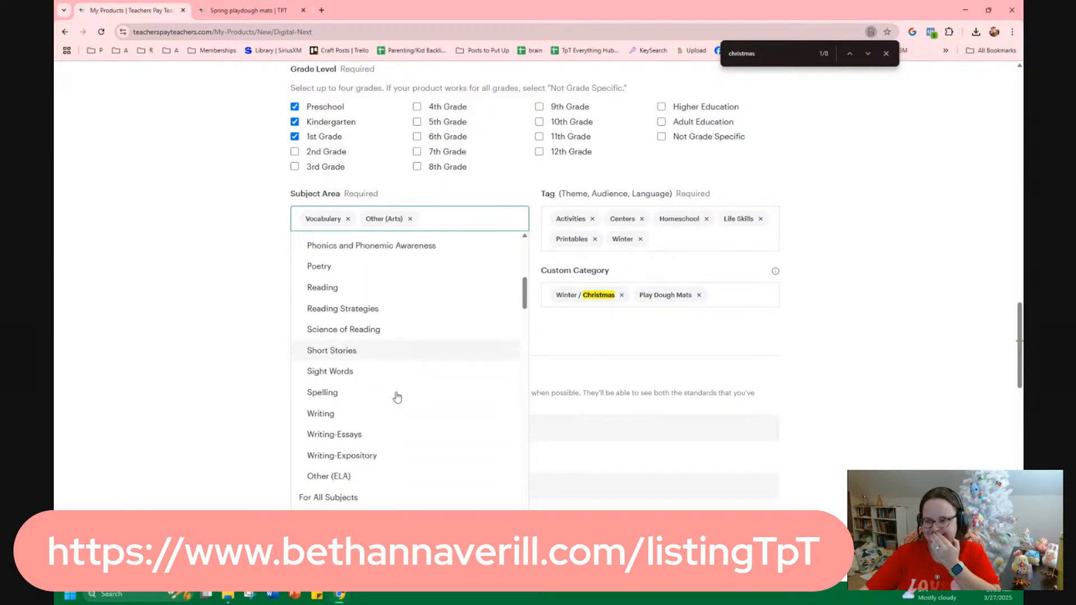
{"action": "left_click", "coordinate": [338, 477]}
{"action": "left_click", "coordinate": [260, 448]}
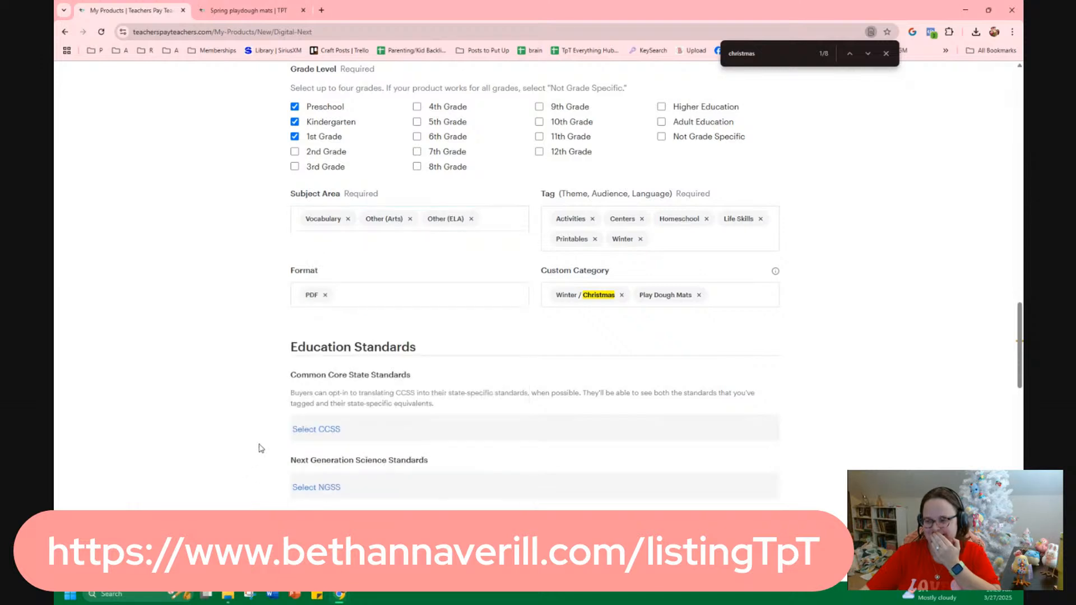
Replace the Winter / Christmas custom category with Spring, keeping Play Dough Mats.
{"action": "left_click", "coordinate": [622, 296]}
{"action": "left_click", "coordinate": [622, 296]}
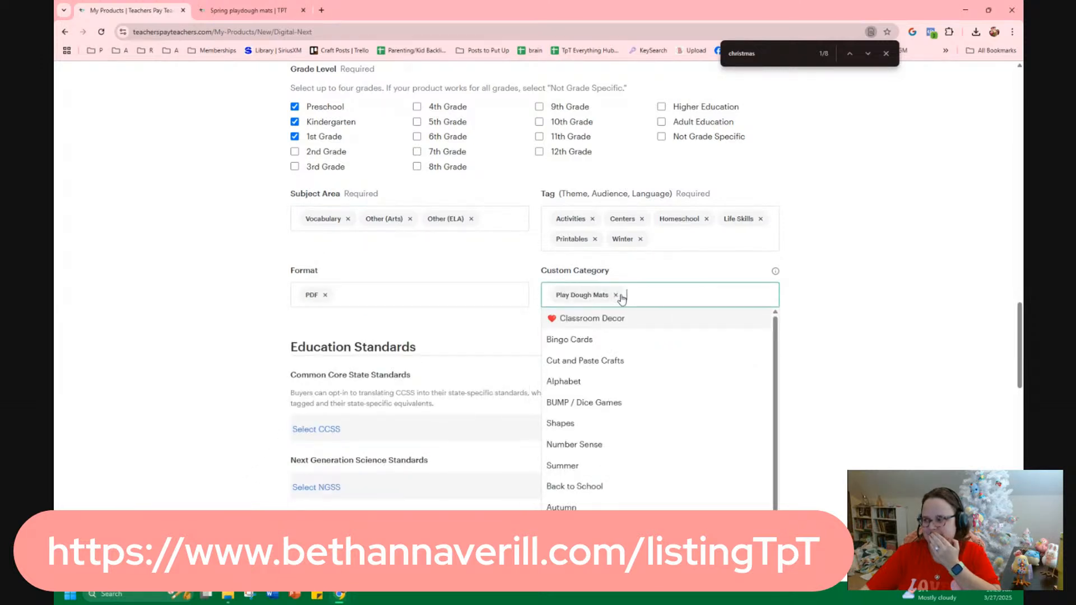
{"action": "scroll", "coordinate": [855, 336], "scroll_direction": "down", "scroll_amount": 2}
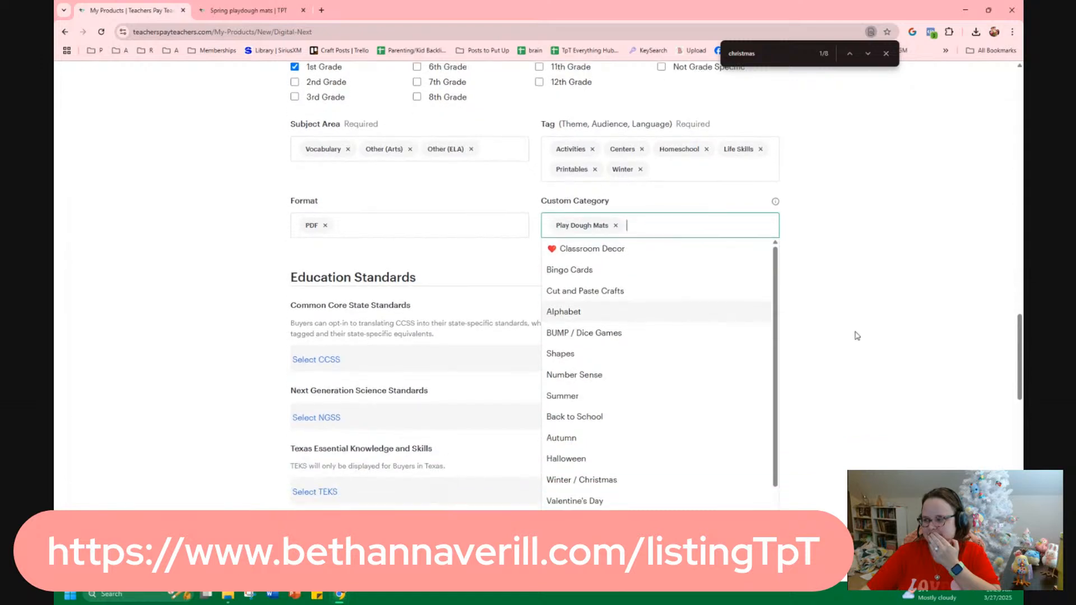
{"action": "scroll", "coordinate": [721, 371], "scroll_direction": "down", "scroll_amount": 1}
{"action": "left_click", "coordinate": [559, 452]}
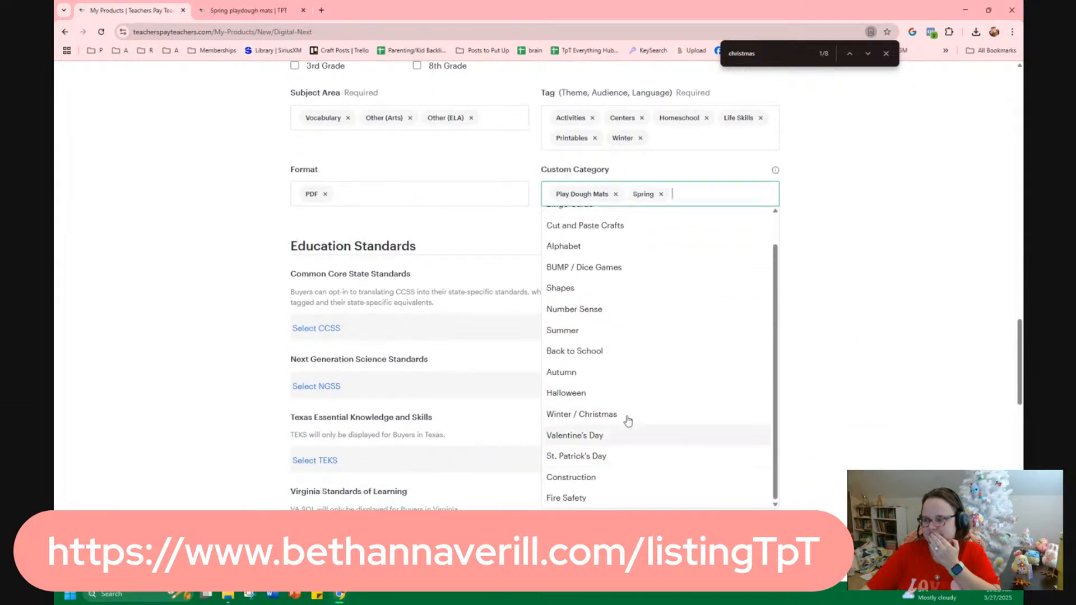
Remove the Winter and Printables tags from the listing.
{"action": "scroll", "coordinate": [810, 289], "scroll_direction": "up", "scroll_amount": 4}
{"action": "left_click", "coordinate": [648, 340]}
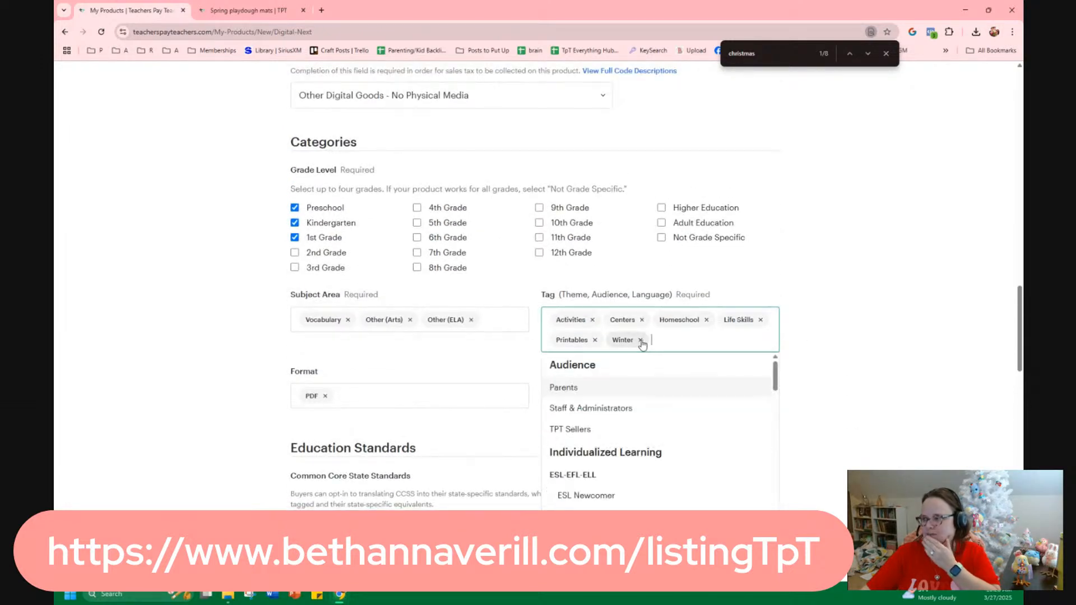
{"action": "left_click", "coordinate": [640, 340]}
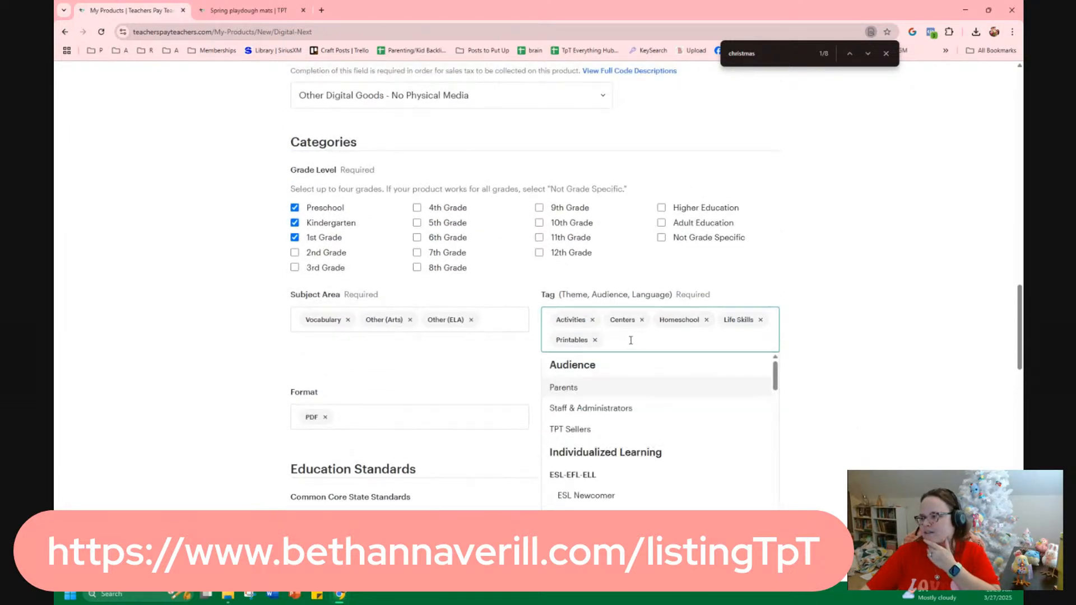
{"action": "left_click", "coordinate": [595, 339]}
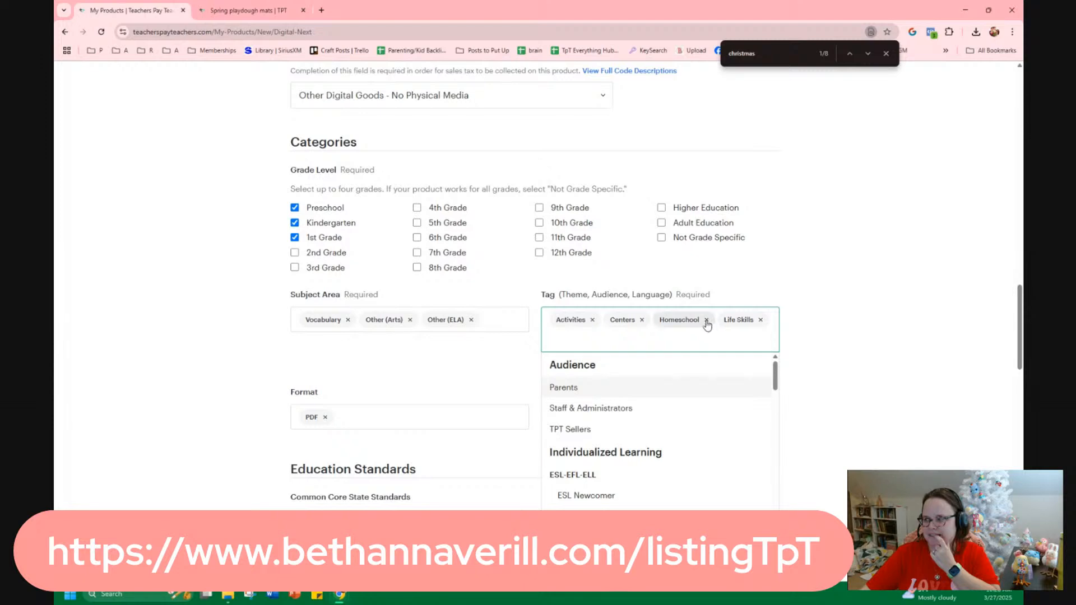
Remove the Homeschool tag from the listing and check the available format options, keeping PDF as the format.
{"action": "left_click", "coordinate": [706, 320]}
{"action": "left_click", "coordinate": [836, 299]}
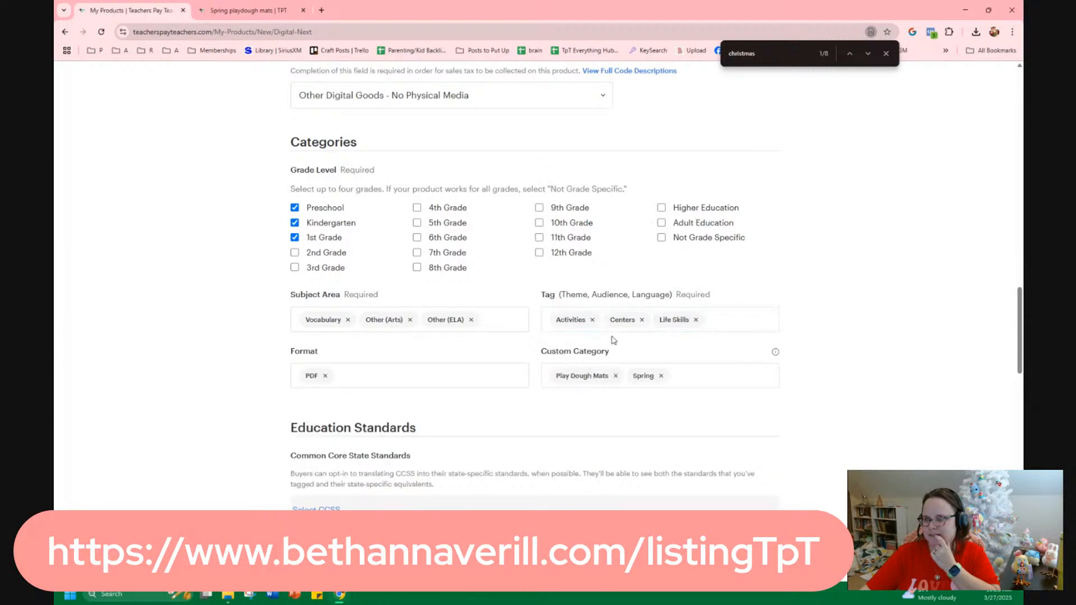
{"action": "scroll", "coordinate": [718, 328], "scroll_direction": "down", "scroll_amount": 3}
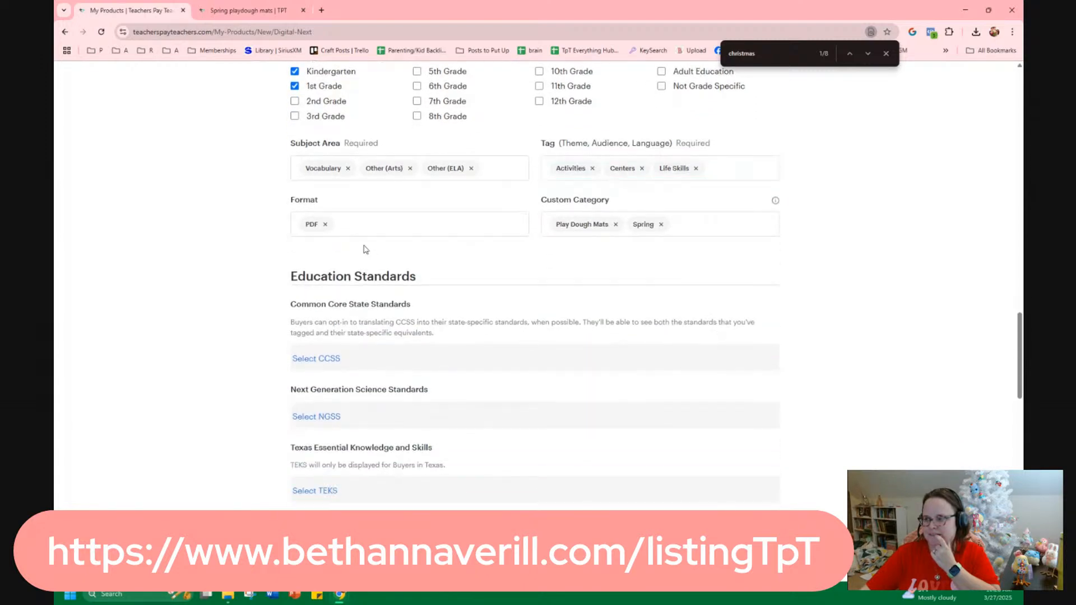
{"action": "left_click", "coordinate": [351, 225]}
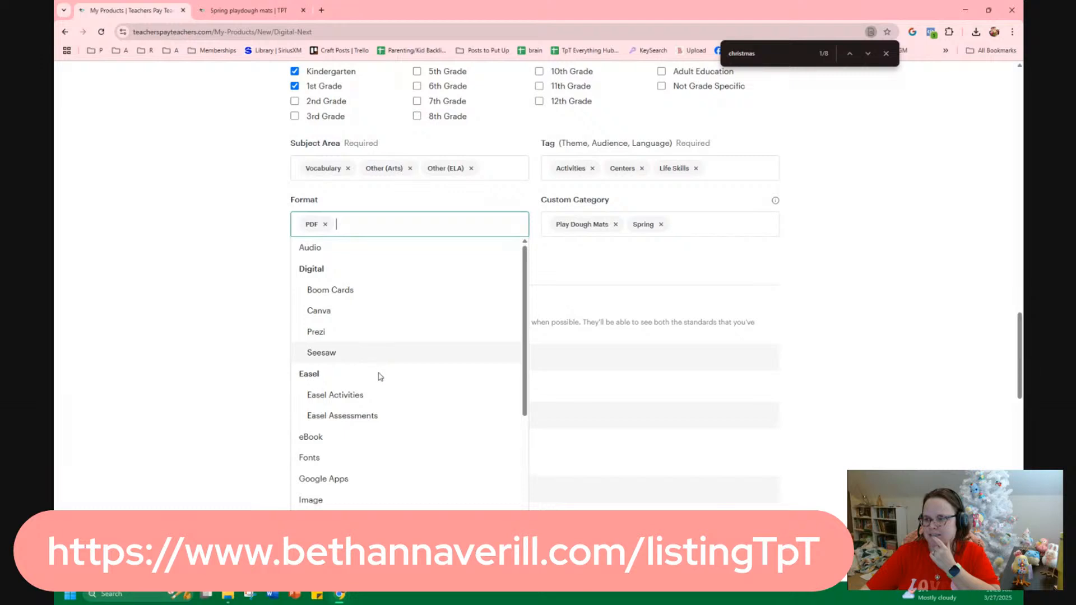
{"action": "scroll", "coordinate": [379, 376], "scroll_direction": "down", "scroll_amount": 4}
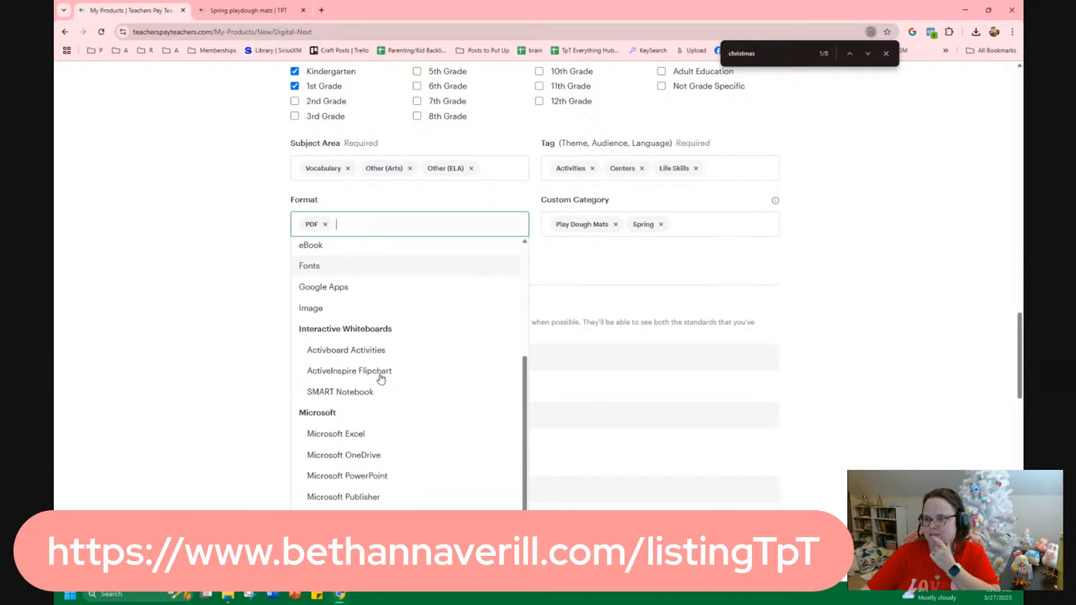
{"action": "scroll", "coordinate": [381, 379], "scroll_direction": "down", "scroll_amount": 1}
{"action": "left_click", "coordinate": [221, 426]}
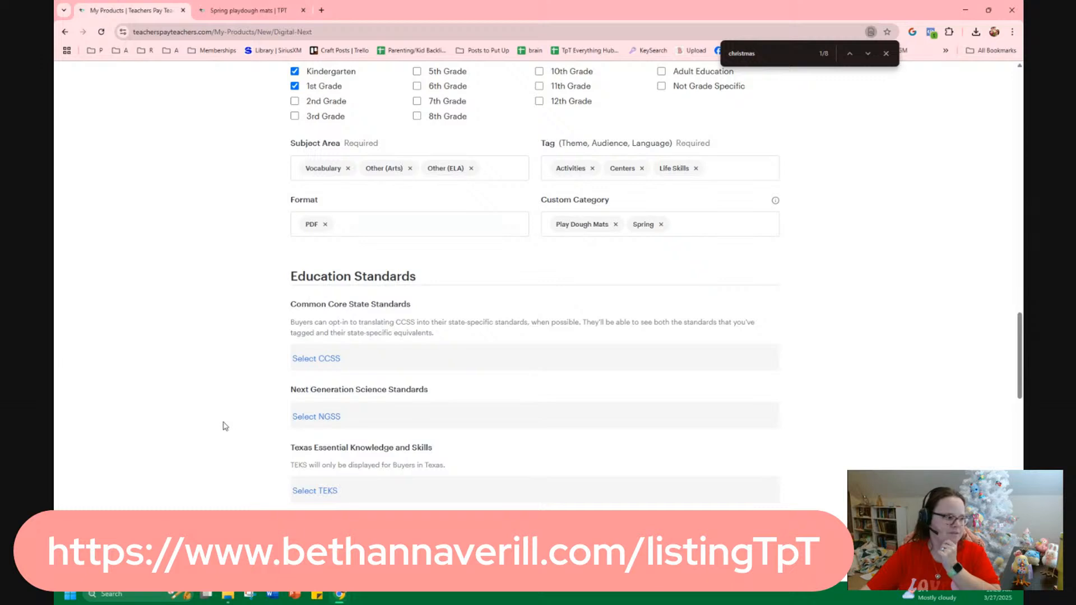
Review the listing's Education Standards section, including the Common Core State Standards note, and the Details section below it.
{"action": "scroll", "coordinate": [580, 352], "scroll_direction": "down", "scroll_amount": 3}
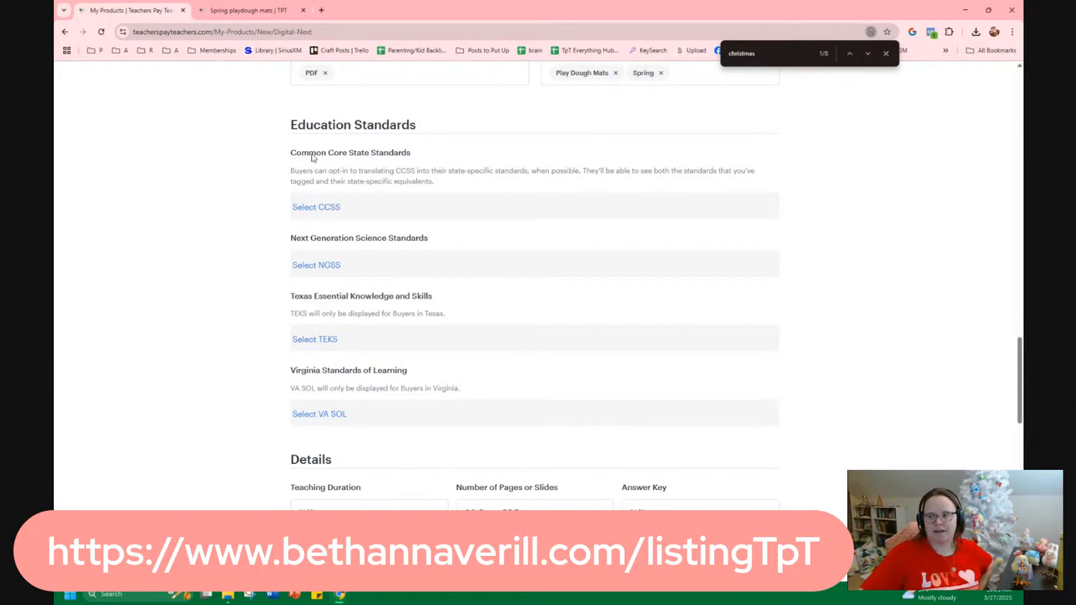
{"action": "left_click_drag", "start_coordinate": [358, 152], "coordinate": [435, 173]}
{"action": "left_click", "coordinate": [436, 178]}
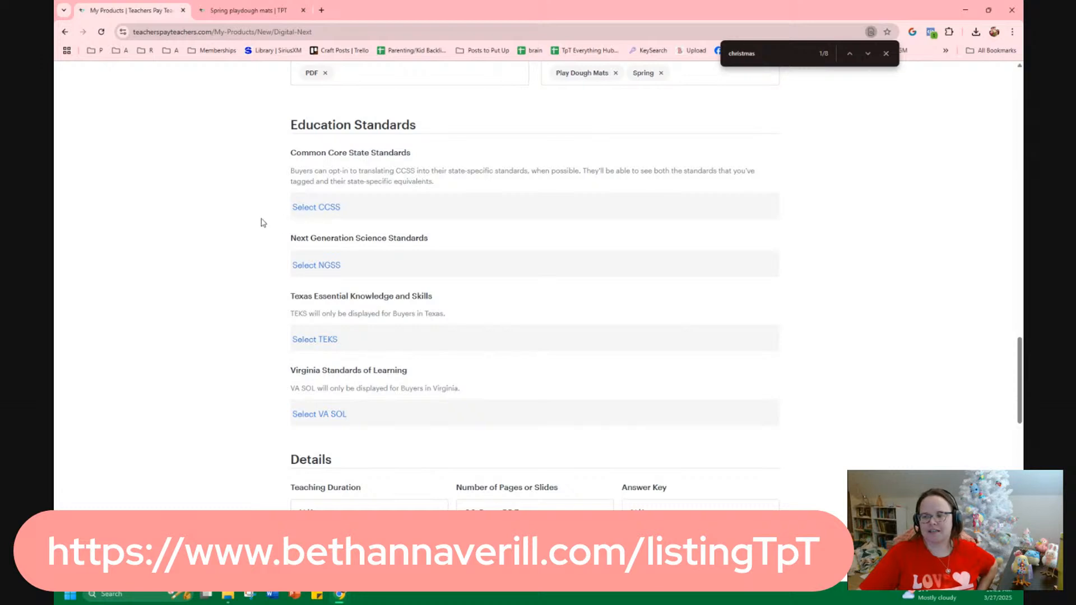
{"action": "scroll", "coordinate": [262, 224], "scroll_direction": "down", "scroll_amount": 3}
{"action": "scroll", "coordinate": [275, 269], "scroll_direction": "up", "scroll_amount": 2}
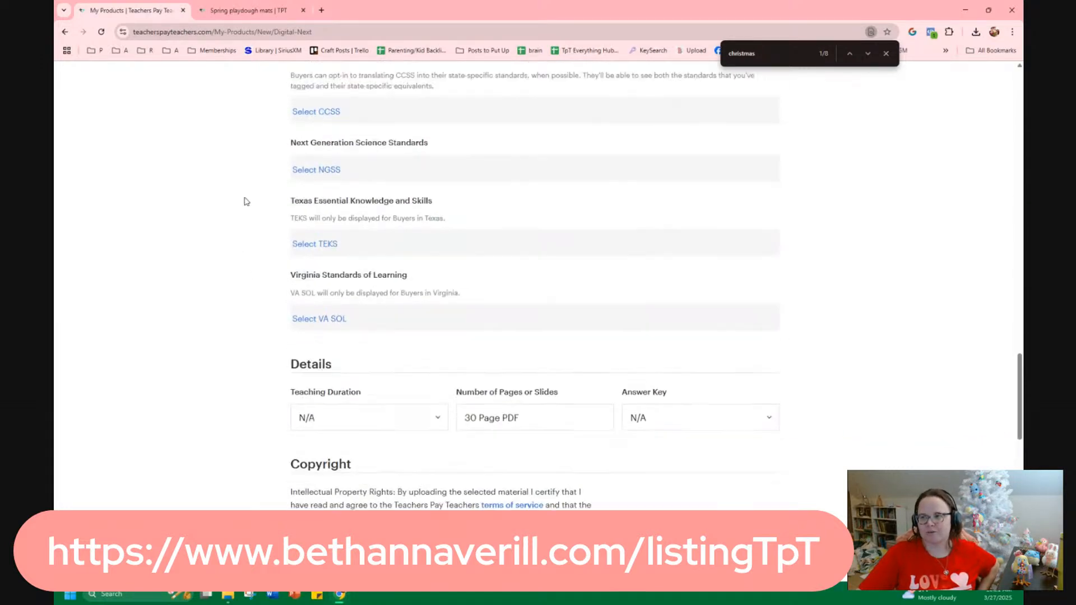
{"action": "scroll", "coordinate": [243, 201], "scroll_direction": "up", "scroll_amount": 2}
Show the spring playdough mats search results as a list and look for competitor listings tagged with Common Core standards.
{"action": "left_click", "coordinate": [246, 10]}
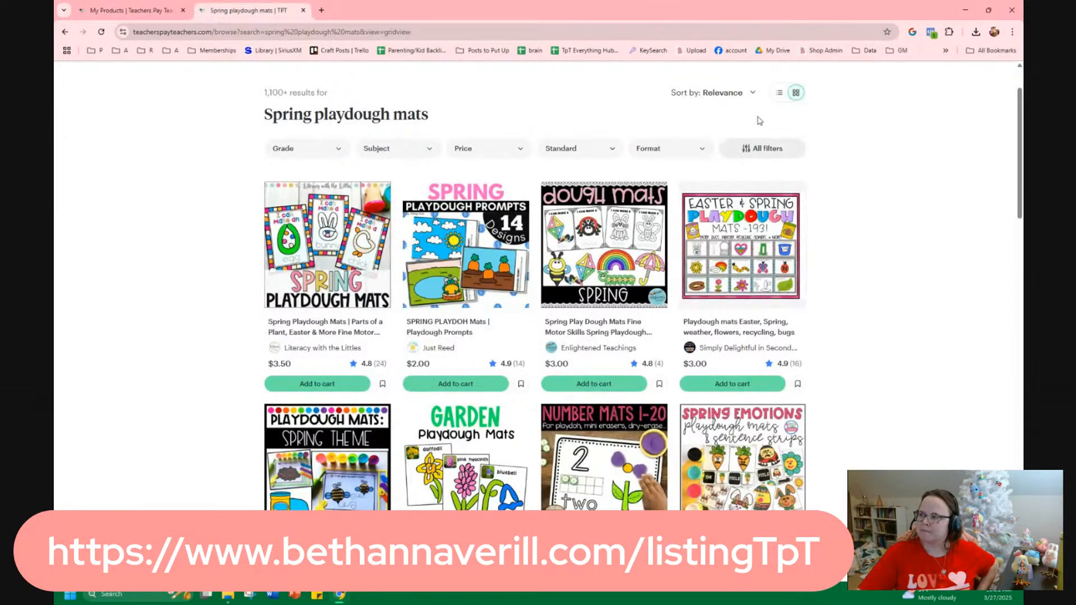
{"action": "left_click", "coordinate": [778, 94]}
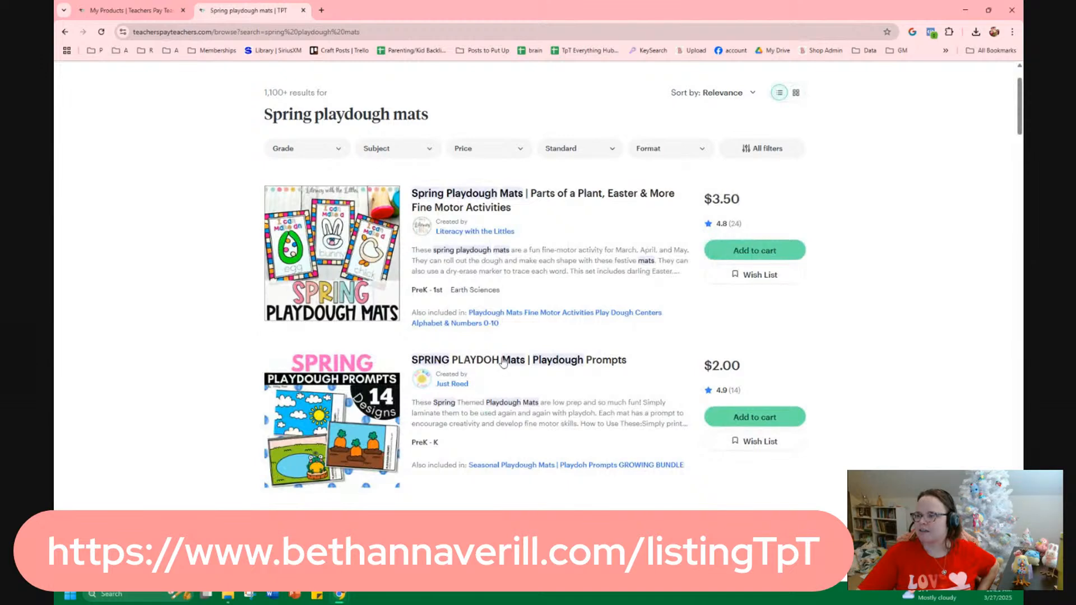
{"action": "scroll", "coordinate": [457, 272], "scroll_direction": "down", "scroll_amount": 8}
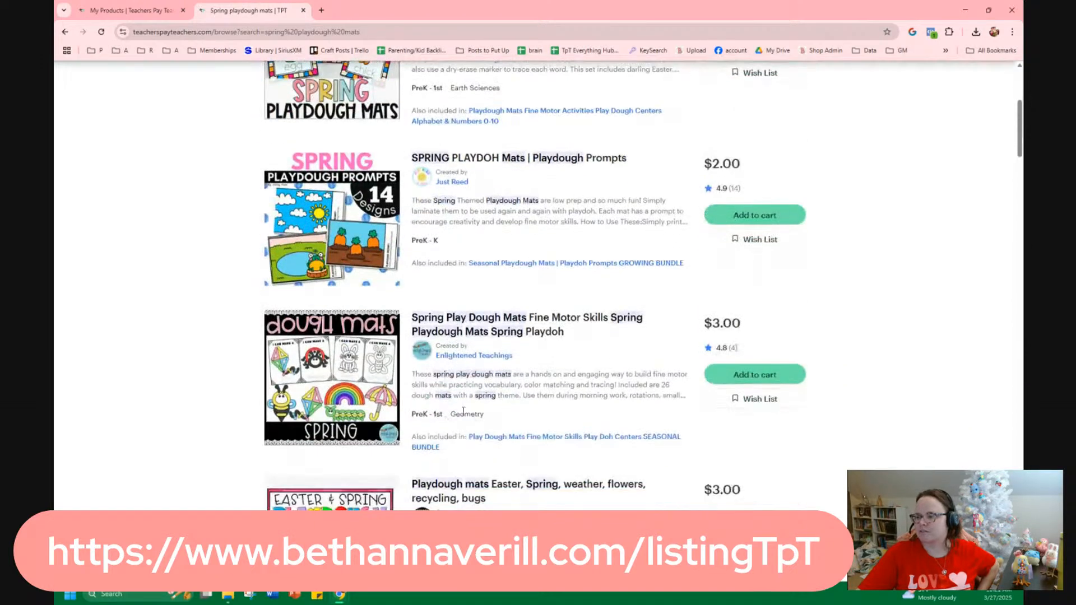
{"action": "scroll", "coordinate": [470, 342], "scroll_direction": "down", "scroll_amount": 6}
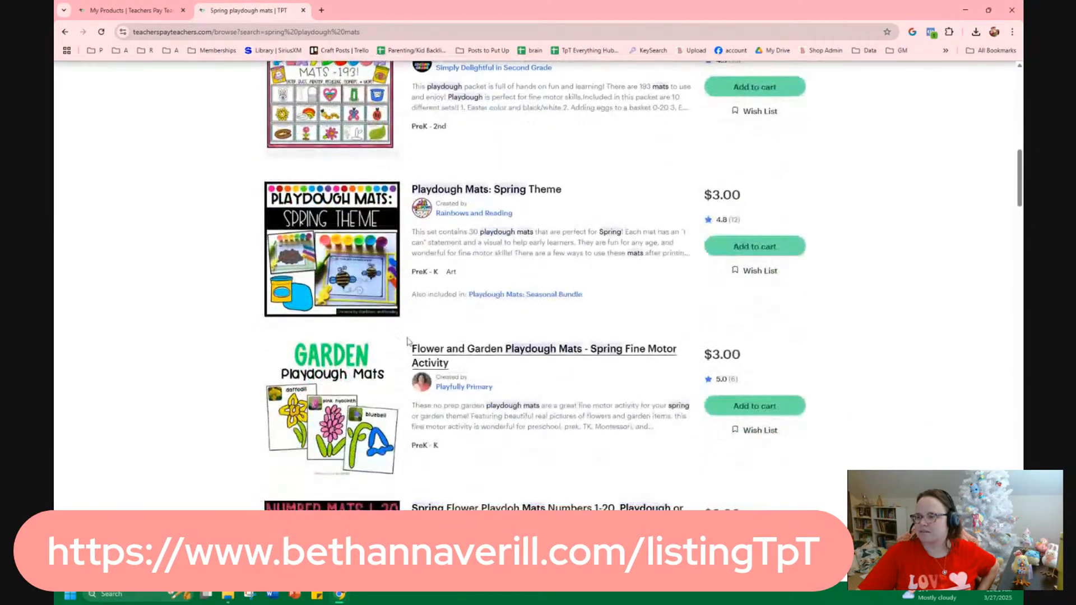
{"action": "scroll", "coordinate": [525, 439], "scroll_direction": "down", "scroll_amount": 2}
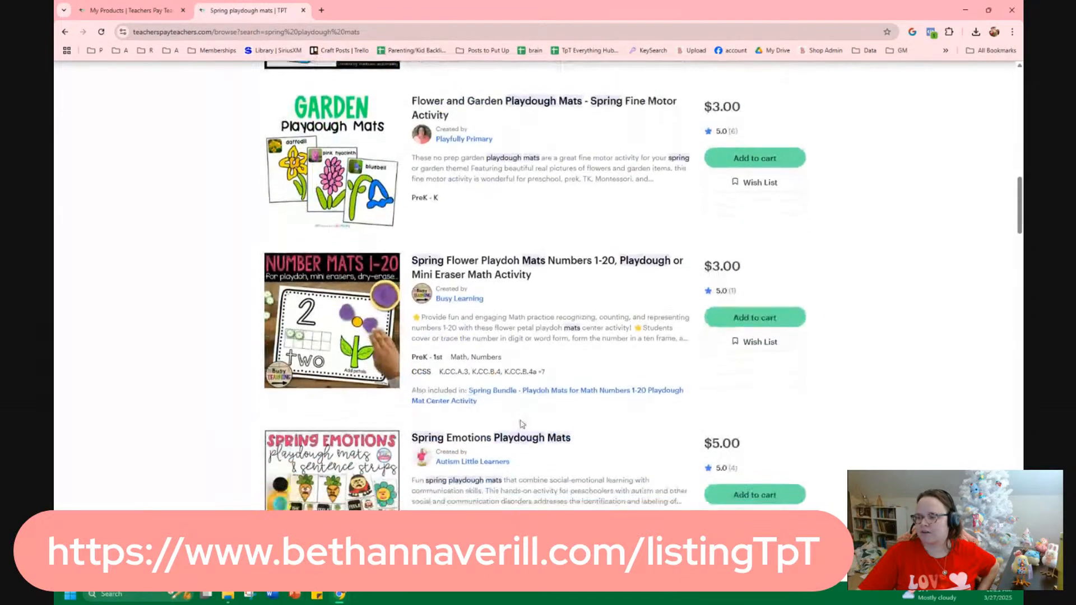
{"action": "left_click_drag", "start_coordinate": [557, 367], "coordinate": [424, 364]}
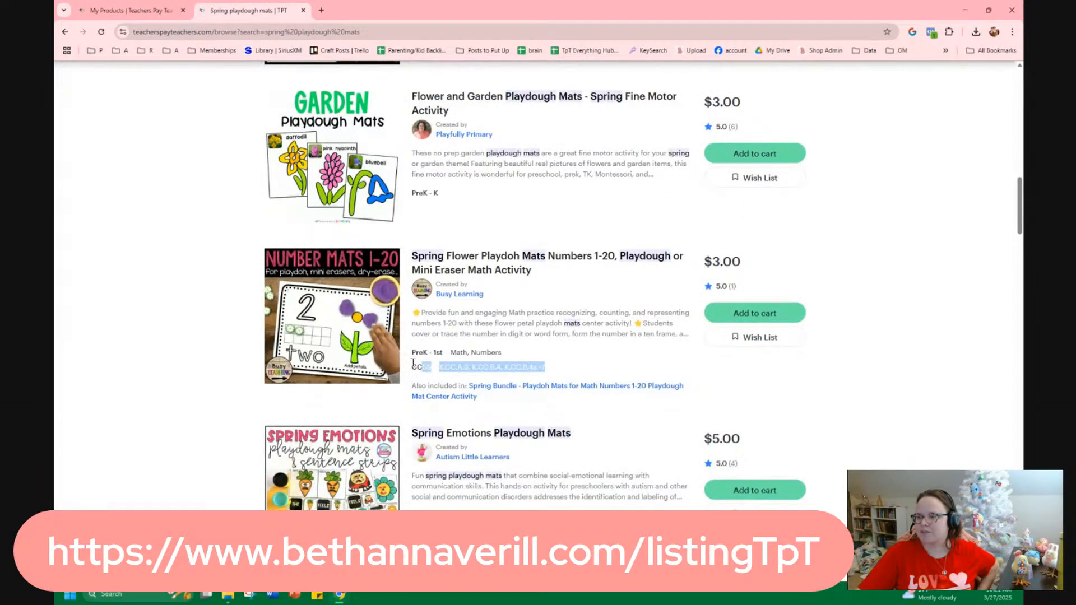
{"action": "mouse_move", "coordinate": [297, 304]}
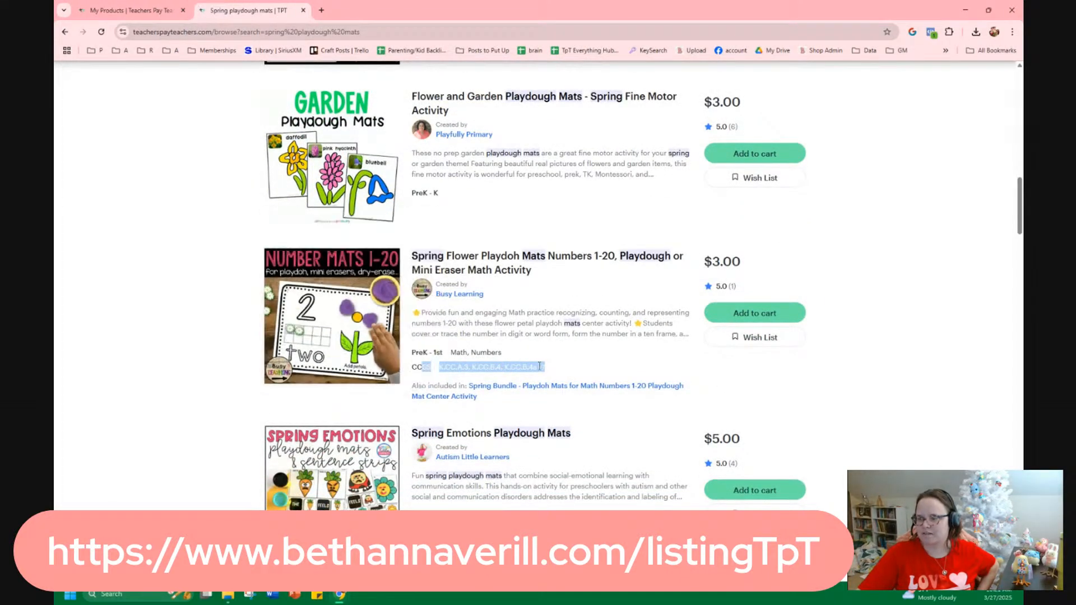
{"action": "left_click", "coordinate": [579, 369]}
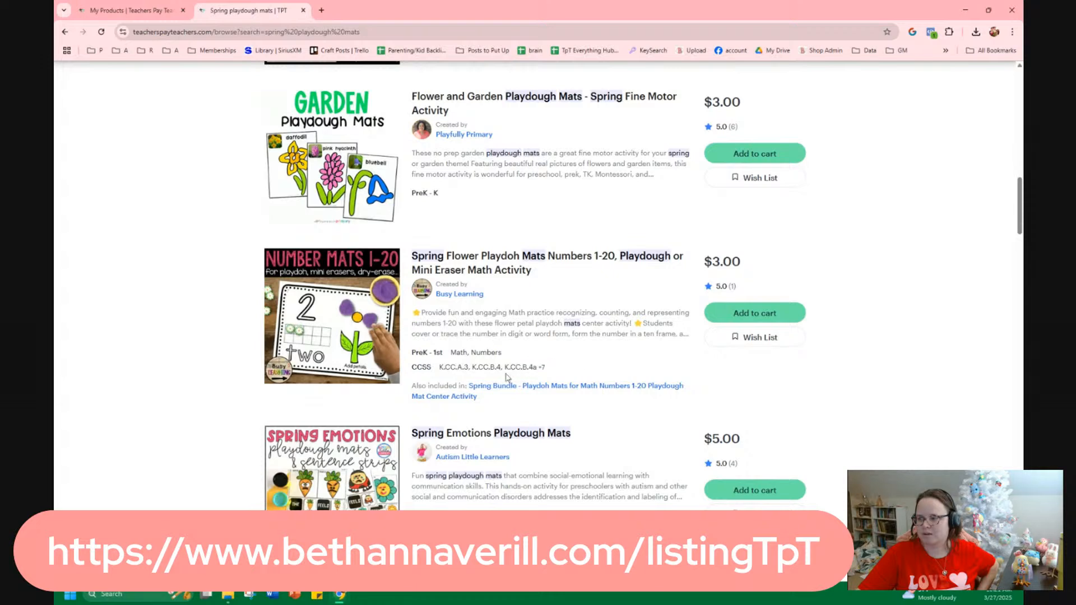
Examine the full list of Common Core standards on the Spring Flower Playdoh Mats Numbers 1-20 listing in a separate tab, and close it.
{"action": "left_click", "coordinate": [483, 269], "text": "ctrl"}
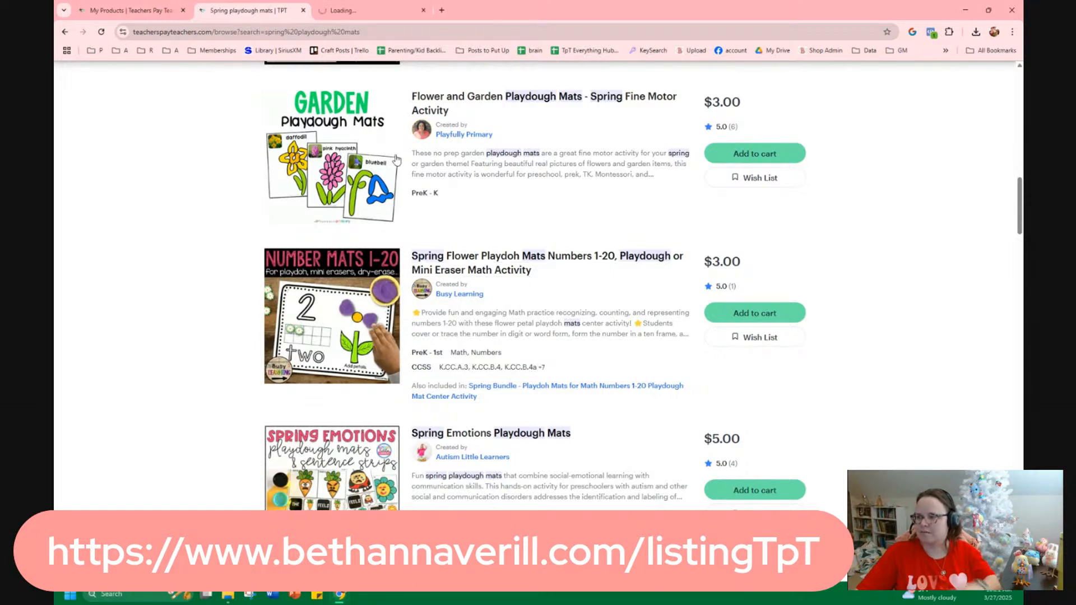
{"action": "left_click", "coordinate": [341, 9]}
{"action": "scroll", "coordinate": [510, 182], "scroll_direction": "down", "scroll_amount": 6}
{"action": "scroll", "coordinate": [510, 183], "scroll_direction": "up", "scroll_amount": 4}
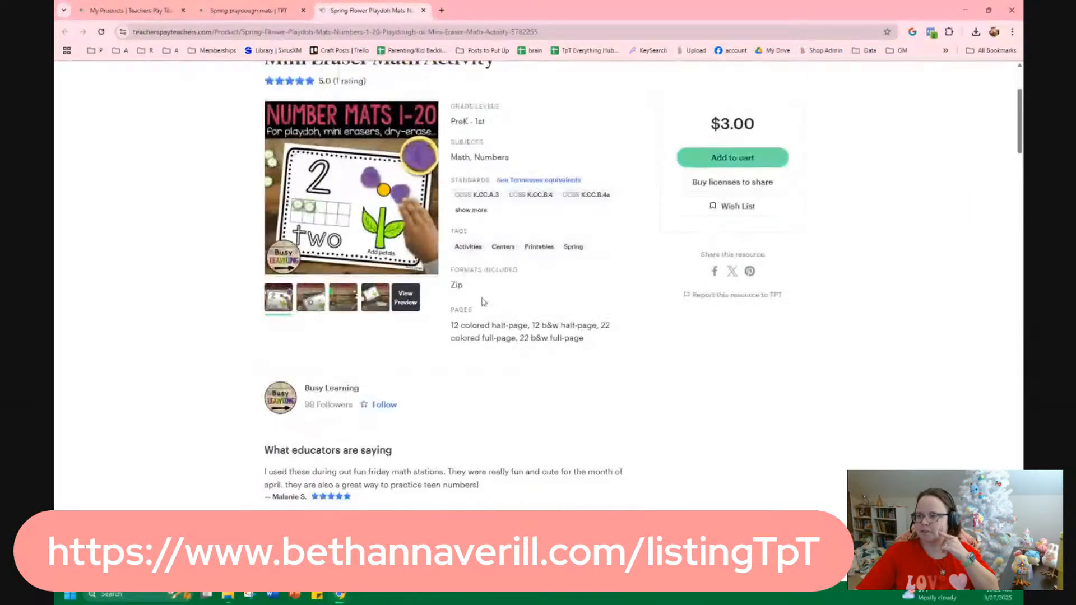
{"action": "scroll", "coordinate": [421, 339], "scroll_direction": "down", "scroll_amount": 15}
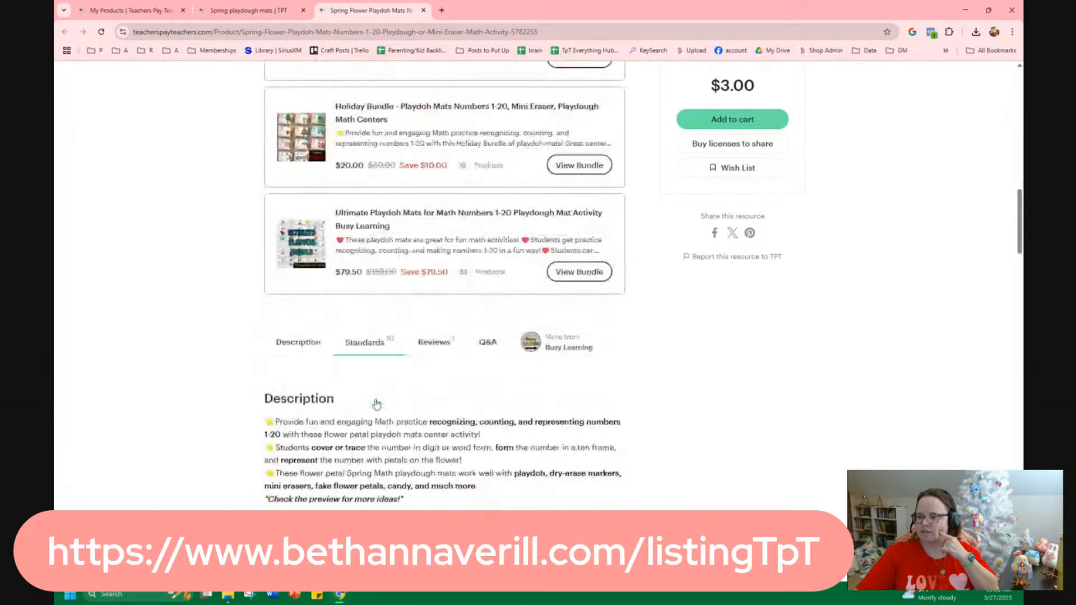
{"action": "left_click", "coordinate": [364, 290]}
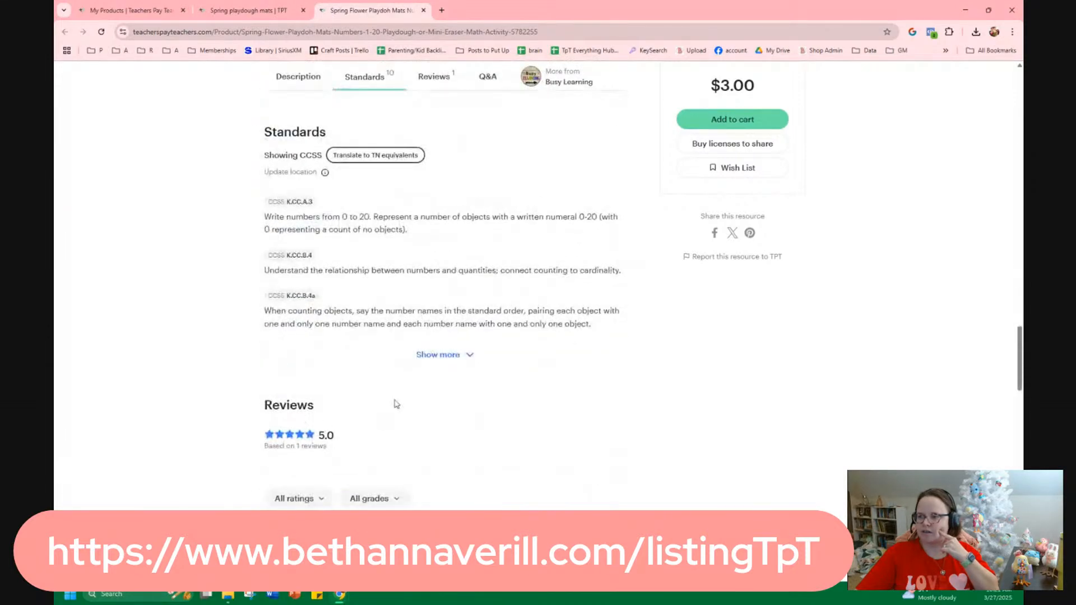
{"action": "left_click_drag", "start_coordinate": [308, 218], "coordinate": [432, 229]}
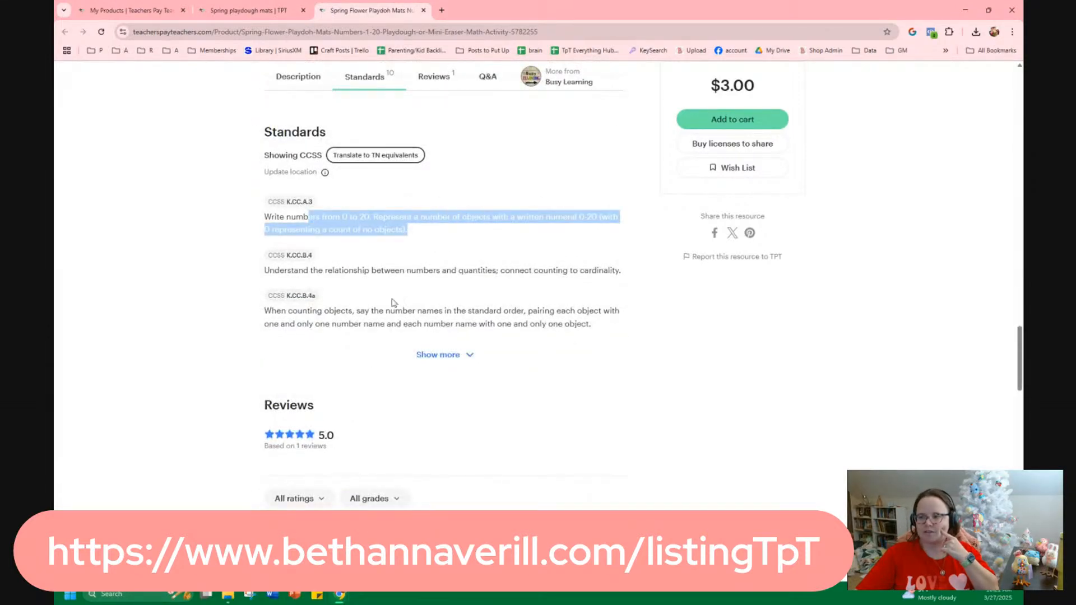
{"action": "left_click", "coordinate": [450, 356]}
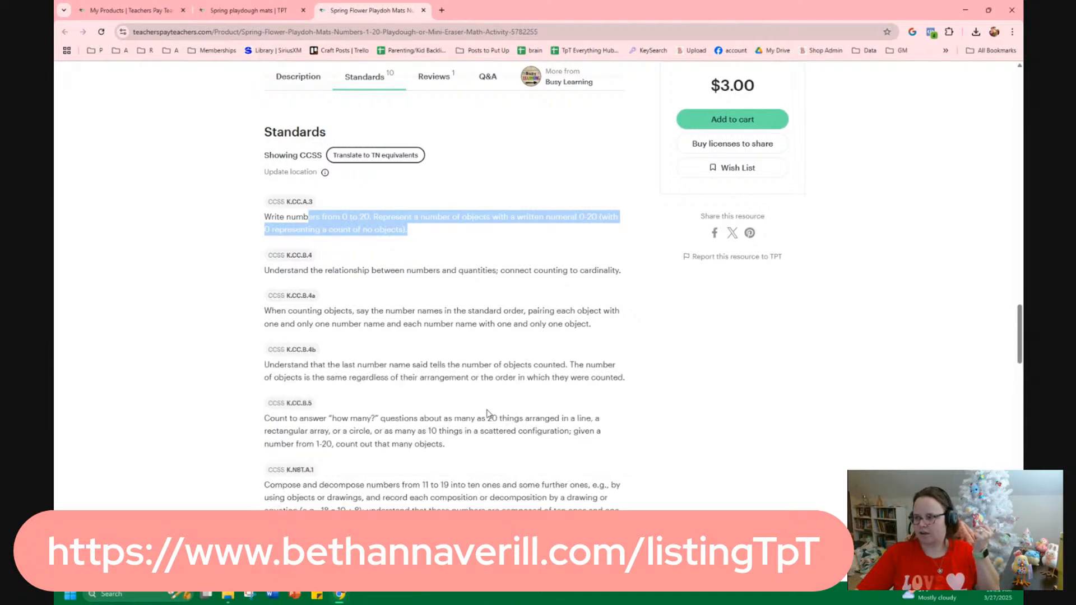
{"action": "scroll", "coordinate": [495, 444], "scroll_direction": "down", "scroll_amount": 5}
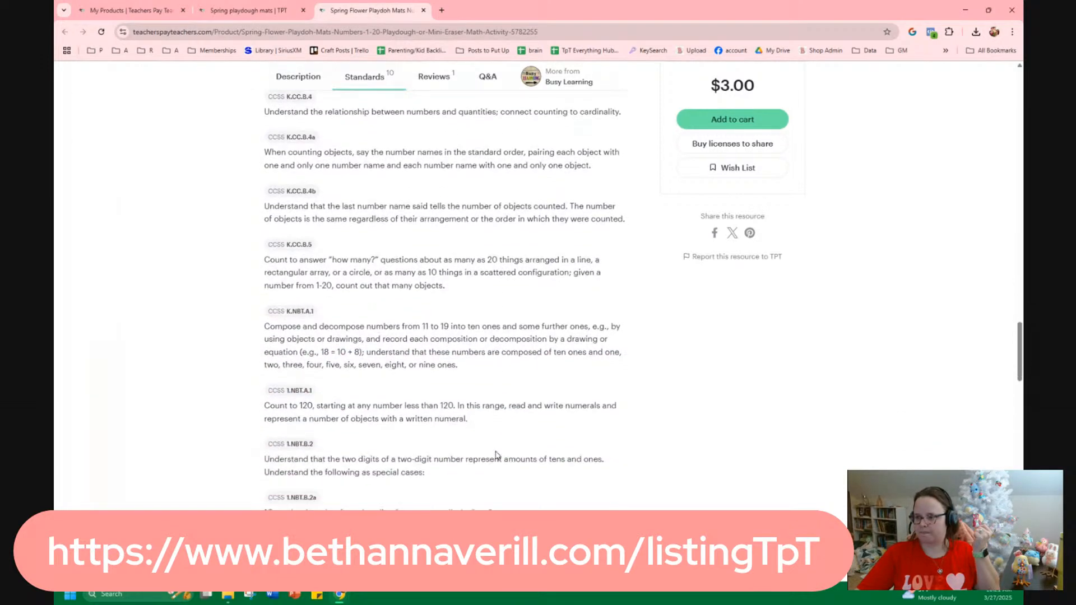
{"action": "scroll", "coordinate": [495, 453], "scroll_direction": "down", "scroll_amount": 4}
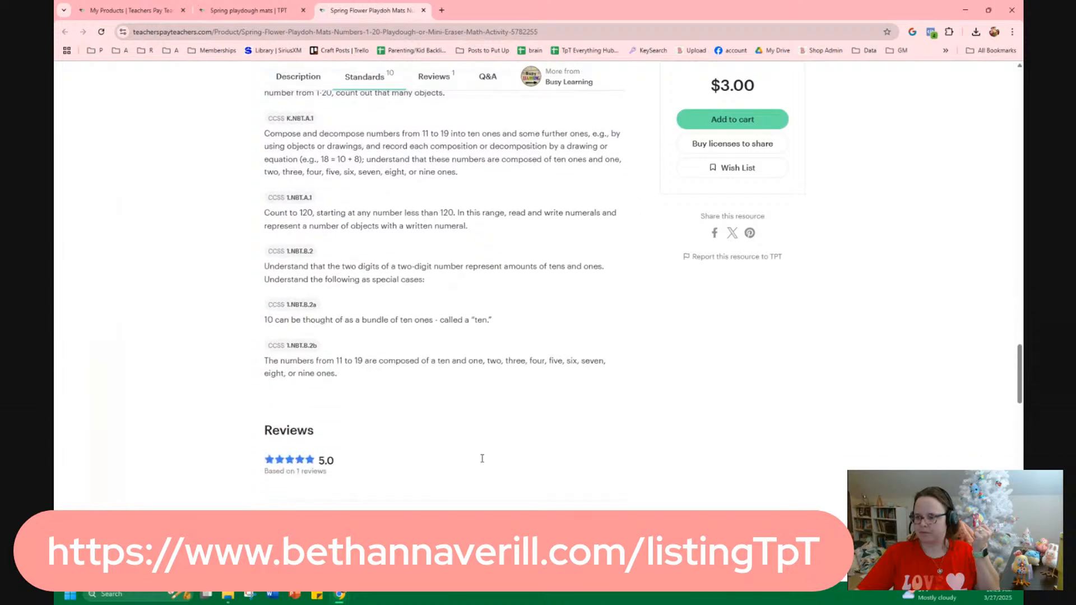
{"action": "left_click", "coordinate": [423, 10]}
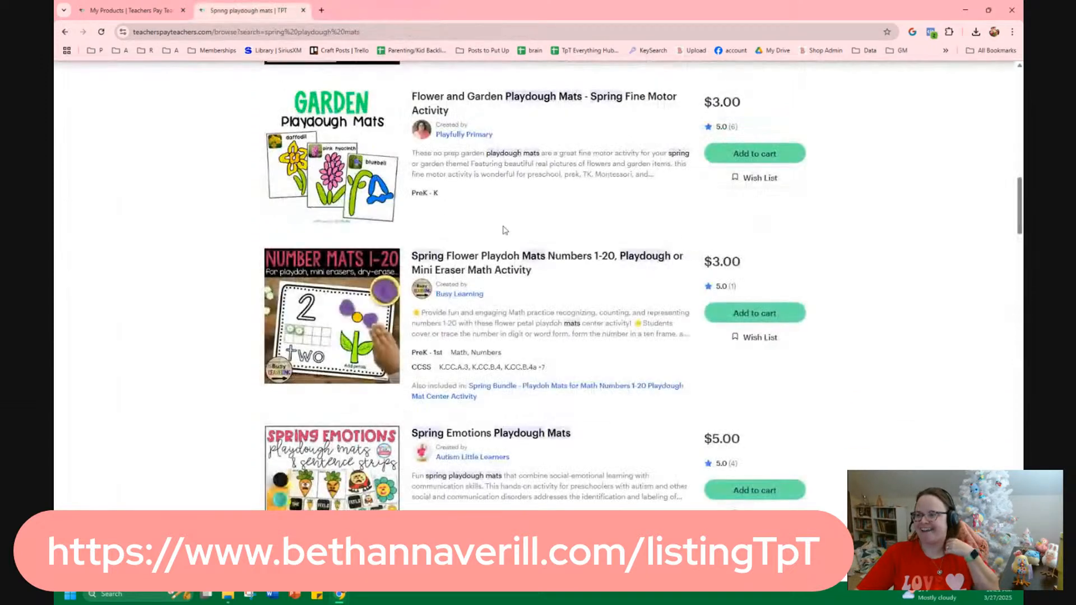
Find the Spring Articulation Speech Therapy Play Dough Smash Mats listing, examine all its Common Core standards in a separate tab, and close it.
{"action": "scroll", "coordinate": [615, 387], "scroll_direction": "down", "scroll_amount": 5}
{"action": "scroll", "coordinate": [615, 387], "scroll_direction": "down", "scroll_amount": 10}
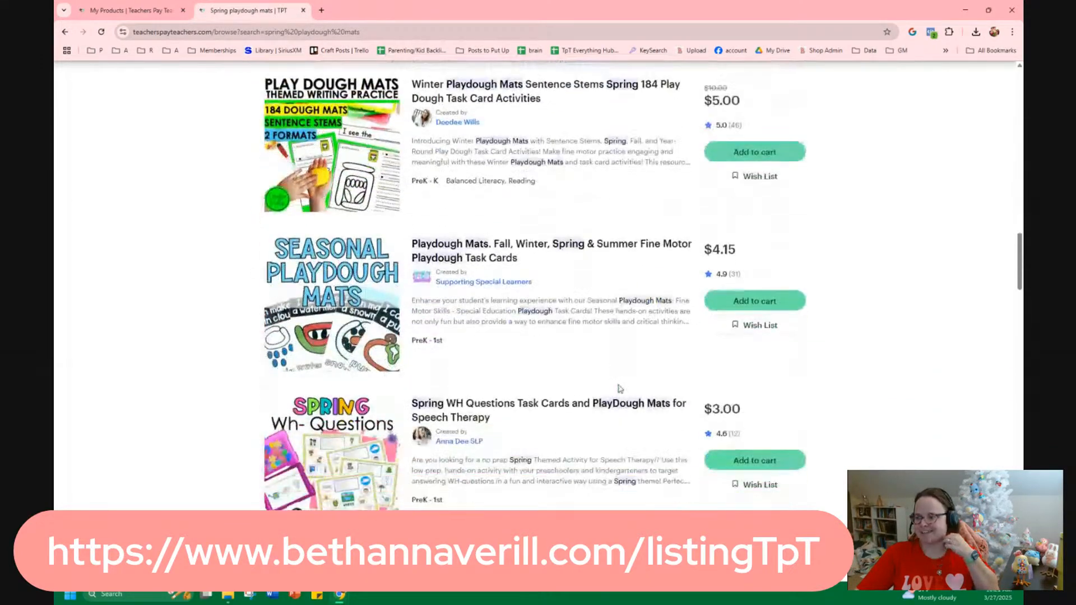
{"action": "scroll", "coordinate": [459, 371], "scroll_direction": "down", "scroll_amount": 5}
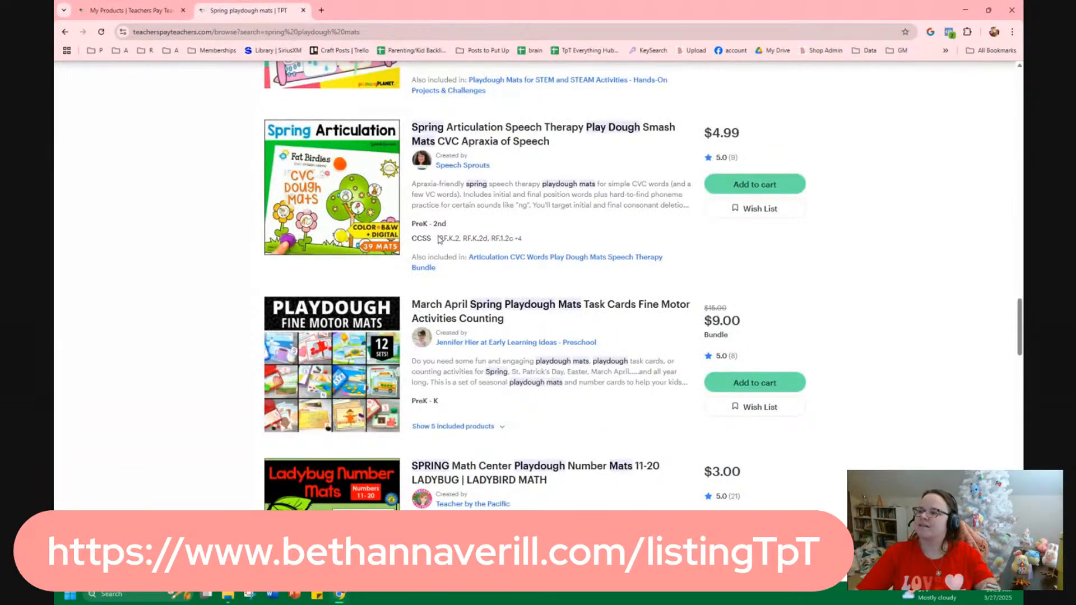
{"action": "left_click", "coordinate": [492, 149]}
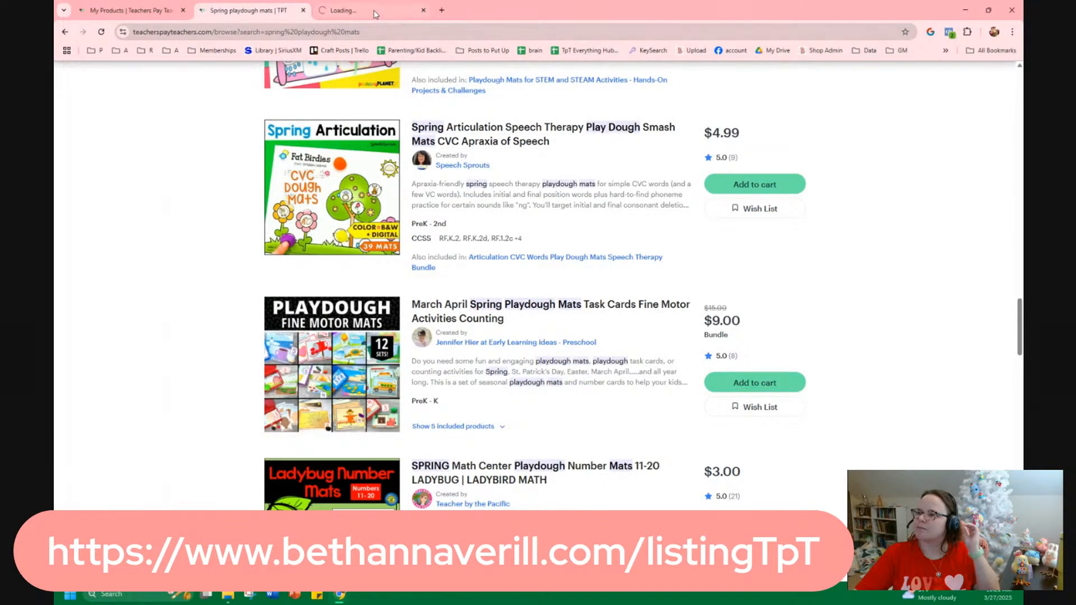
{"action": "scroll", "coordinate": [445, 464], "scroll_direction": "down", "scroll_amount": 5}
{"action": "scroll", "coordinate": [445, 464], "scroll_direction": "down", "scroll_amount": 8}
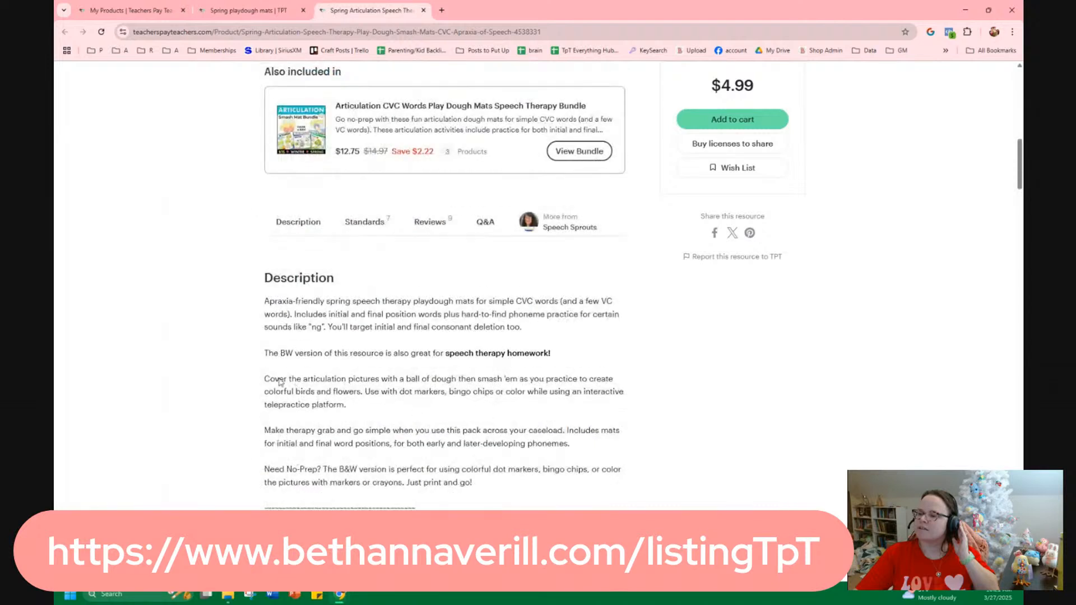
{"action": "left_click", "coordinate": [365, 221]}
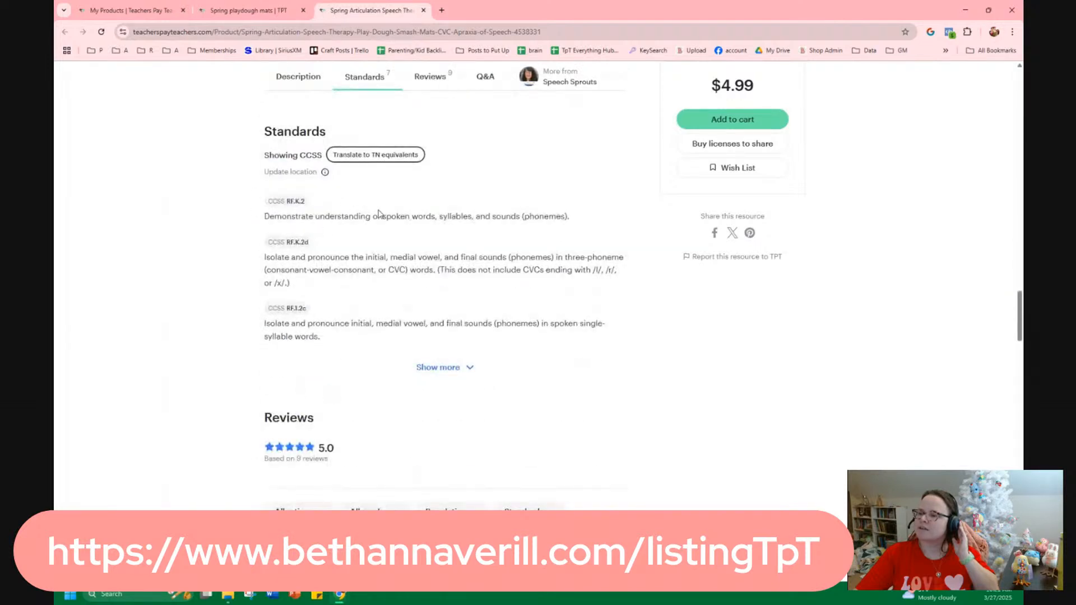
{"action": "left_click_drag", "start_coordinate": [571, 219], "coordinate": [454, 215]}
{"action": "scroll", "coordinate": [454, 215], "scroll_direction": "down", "scroll_amount": 1}
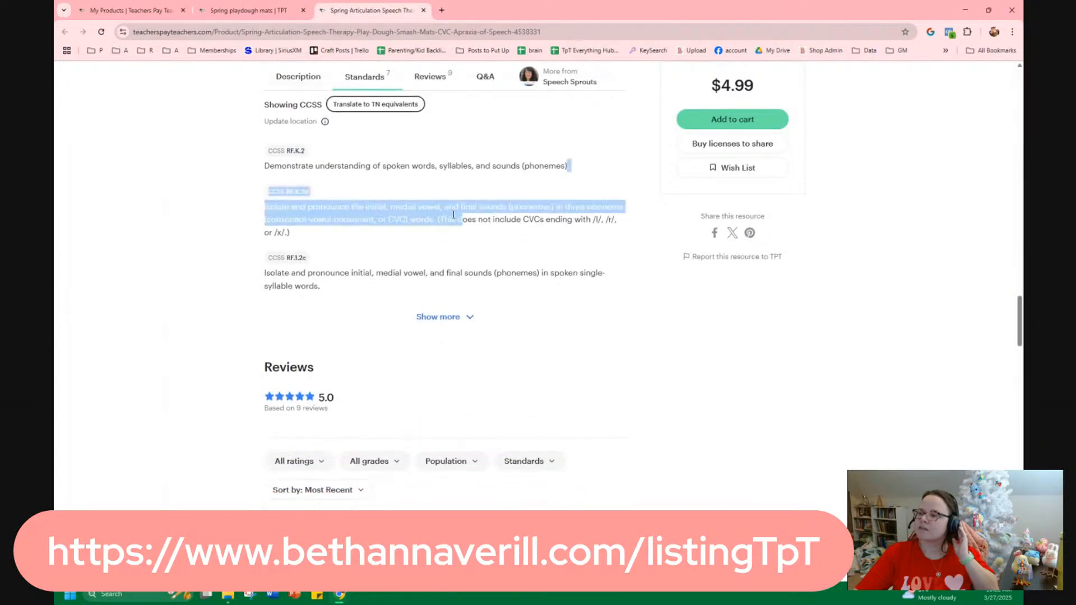
{"action": "left_click", "coordinate": [465, 271]}
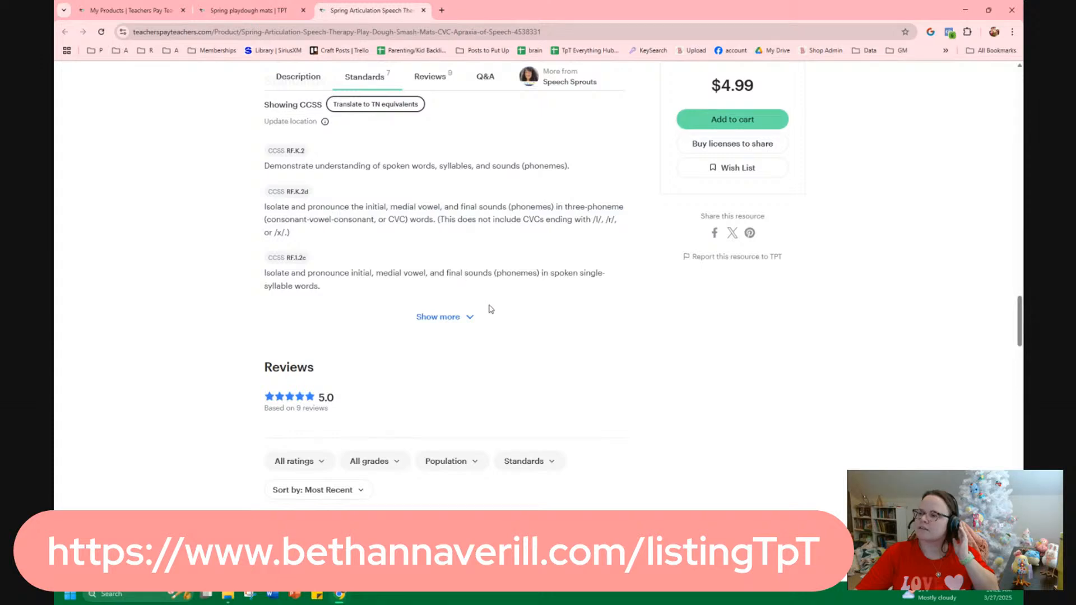
{"action": "left_click", "coordinate": [463, 316]}
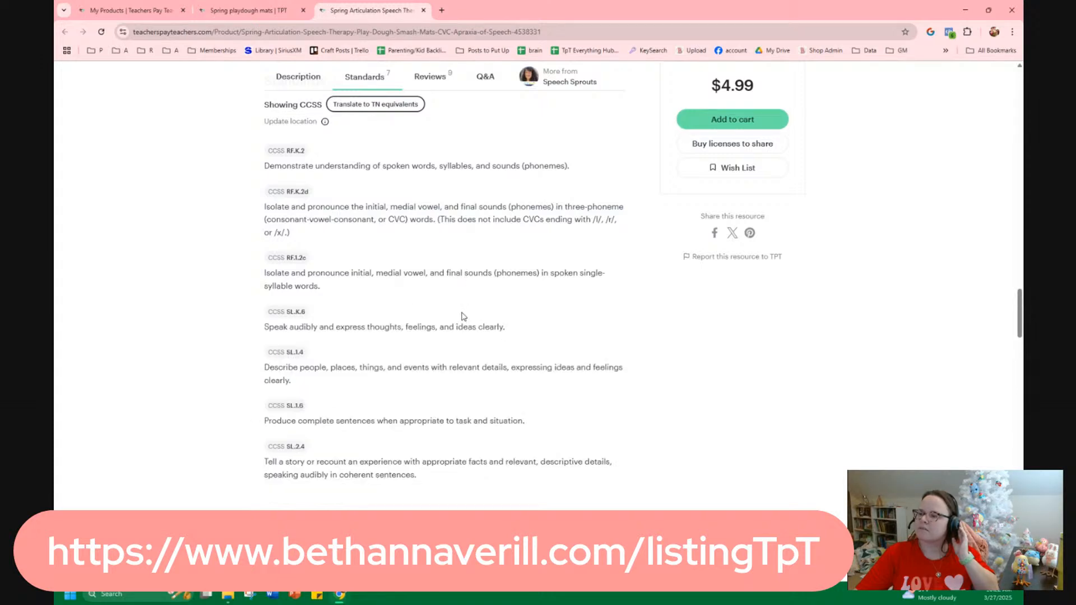
{"action": "left_click_drag", "start_coordinate": [331, 323], "coordinate": [451, 499]}
{"action": "scroll", "coordinate": [467, 486], "scroll_direction": "up", "scroll_amount": 6}
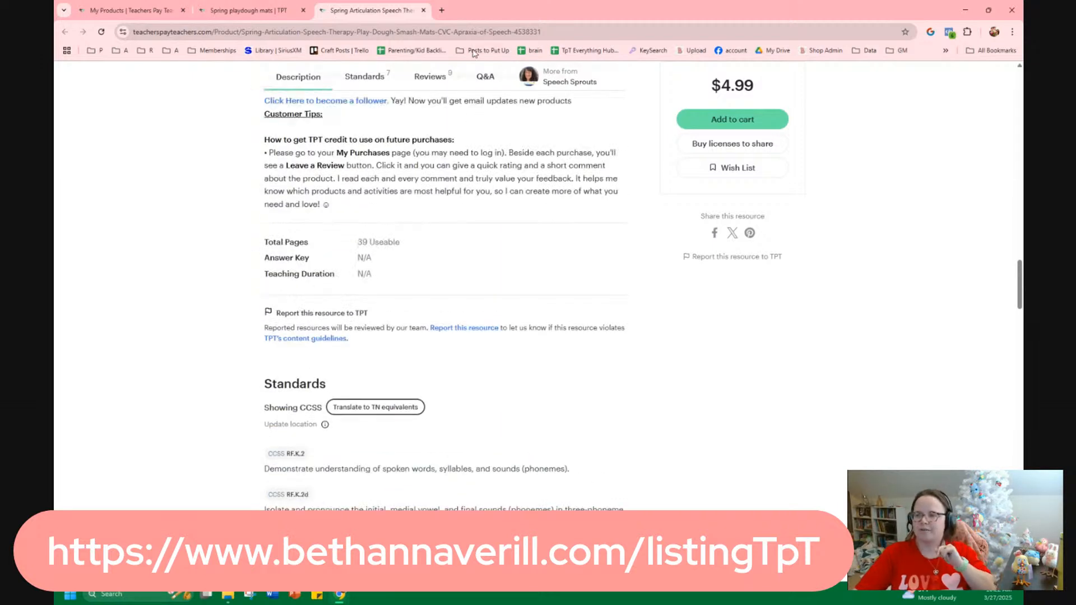
{"action": "left_click", "coordinate": [424, 10]}
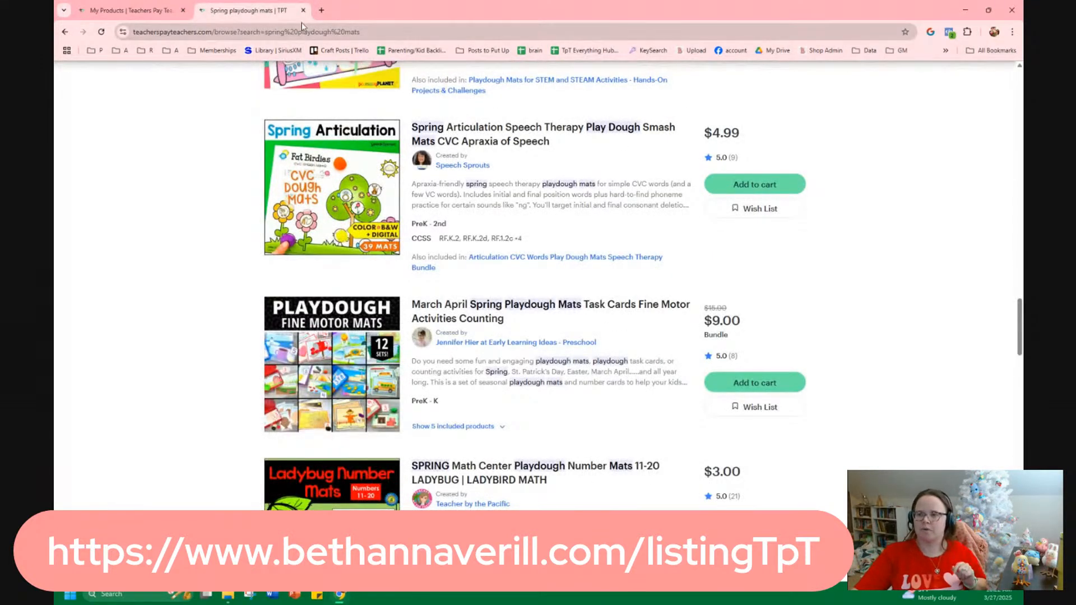
Close the spring playdough mats search results and set the listing's number of pages or slides to "28 Page PDF".
{"action": "key", "text": "ctrl+w"}
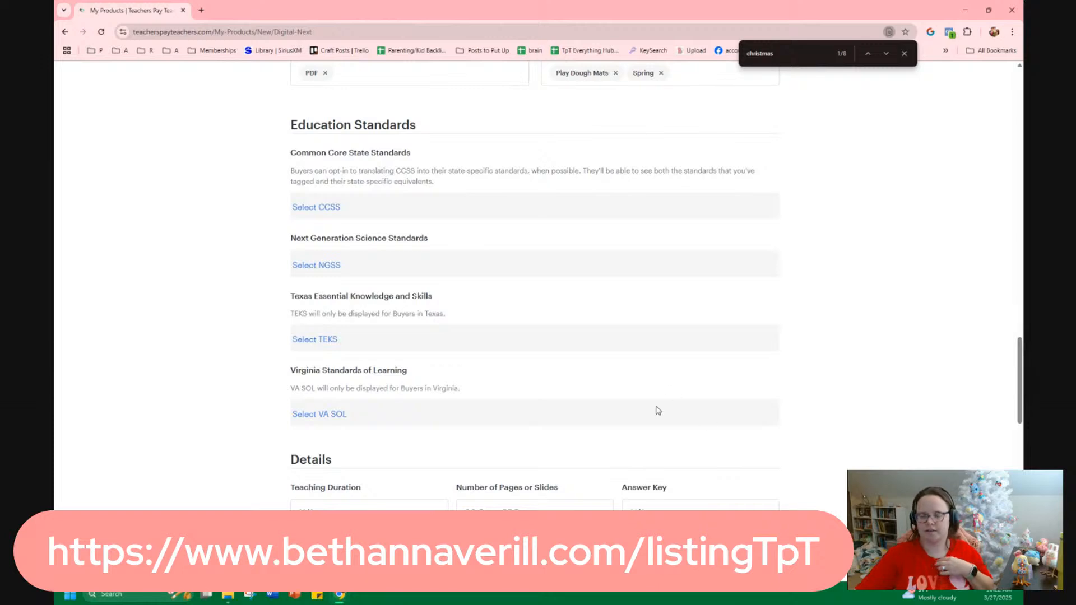
{"action": "left_click_drag", "start_coordinate": [477, 514], "coordinate": [447, 515]}
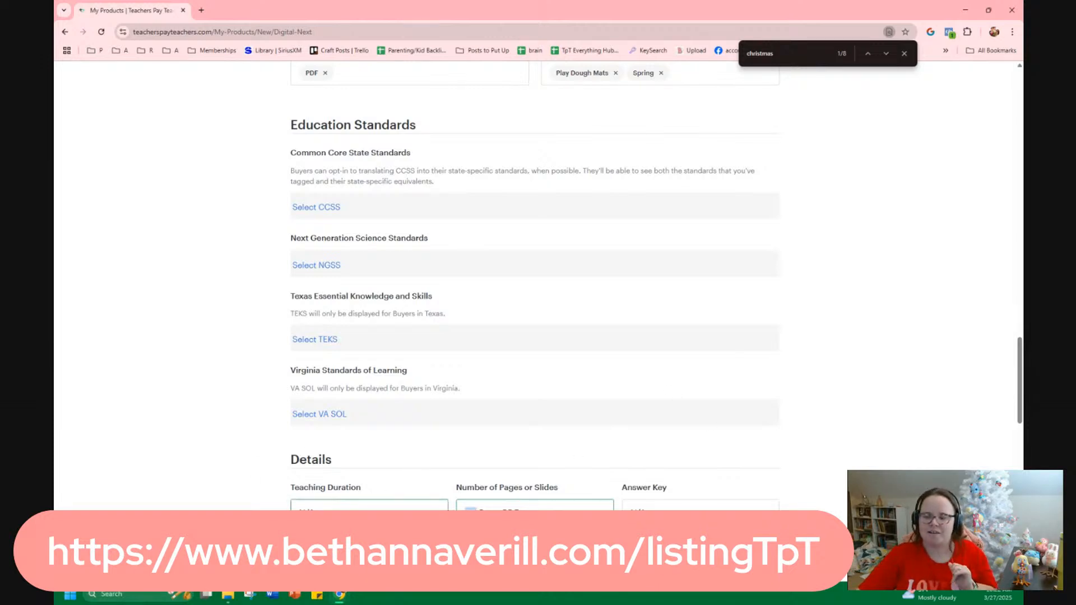
{"action": "type", "text": "28 Page PDF"}
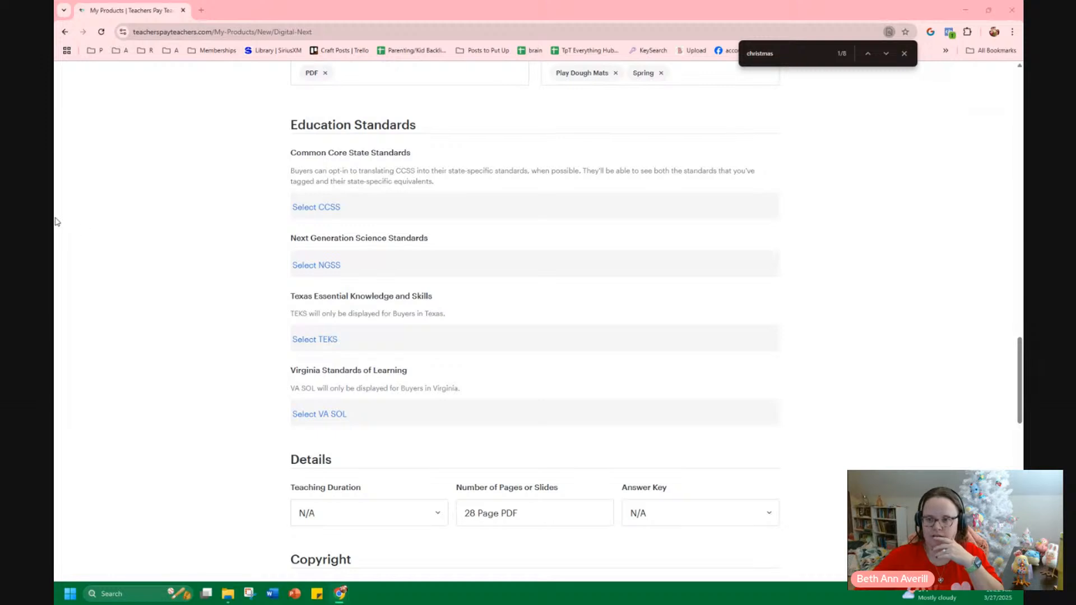
In the Copyright section, choose the attestation that copyrighted and/or trademarked materials are used in the product without infringing others' rights.
{"action": "scroll", "coordinate": [567, 406], "scroll_direction": "down", "scroll_amount": 5}
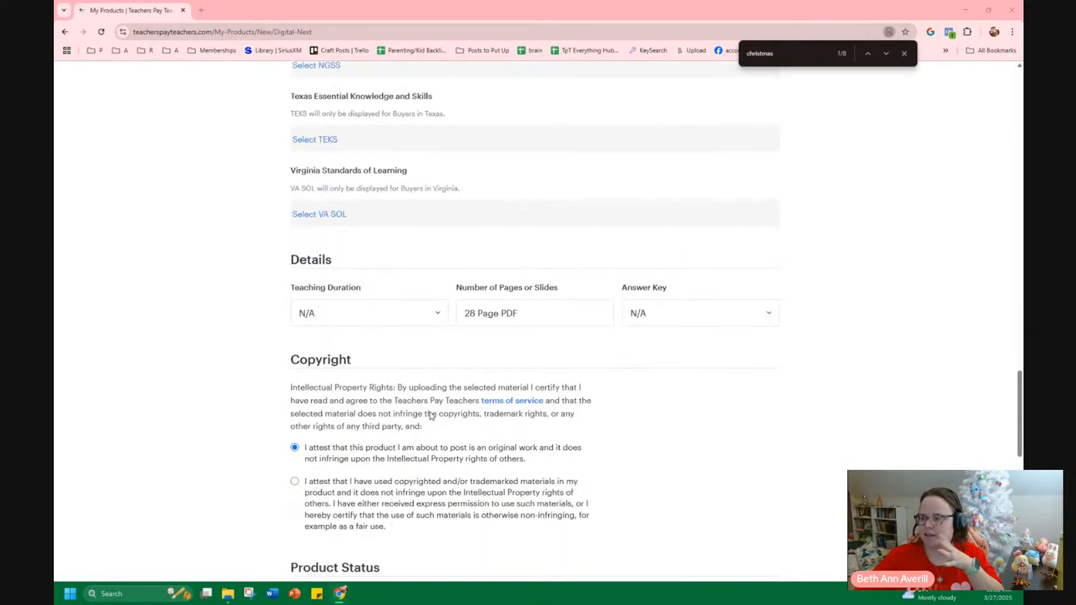
{"action": "left_click", "coordinate": [485, 252]}
{"action": "scroll", "coordinate": [514, 315], "scroll_direction": "down", "scroll_amount": 1}
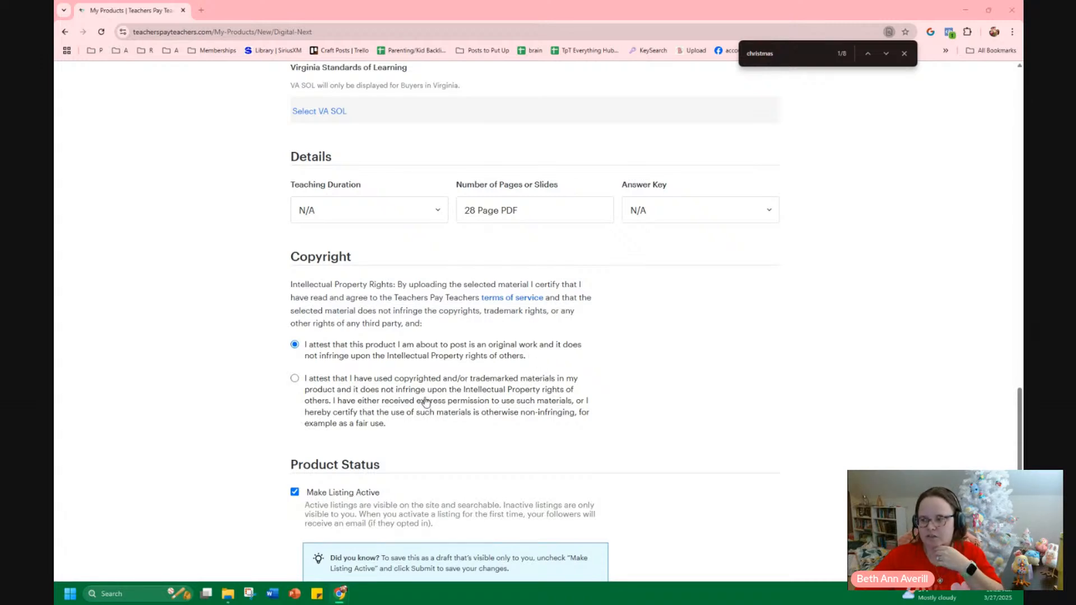
{"action": "scroll", "coordinate": [404, 401], "scroll_direction": "down", "scroll_amount": 1}
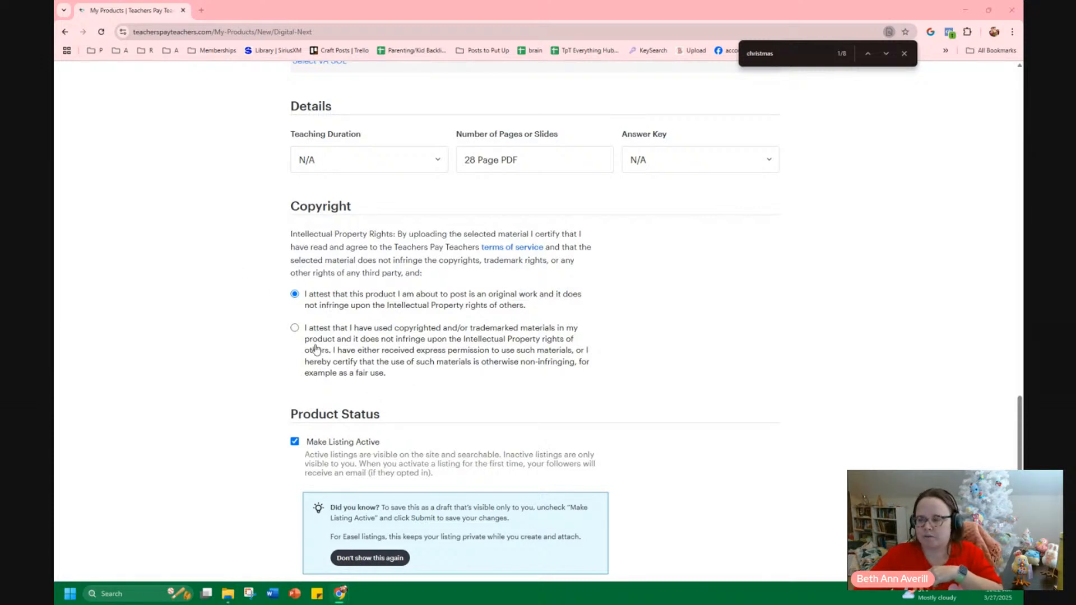
{"action": "left_click", "coordinate": [294, 331]}
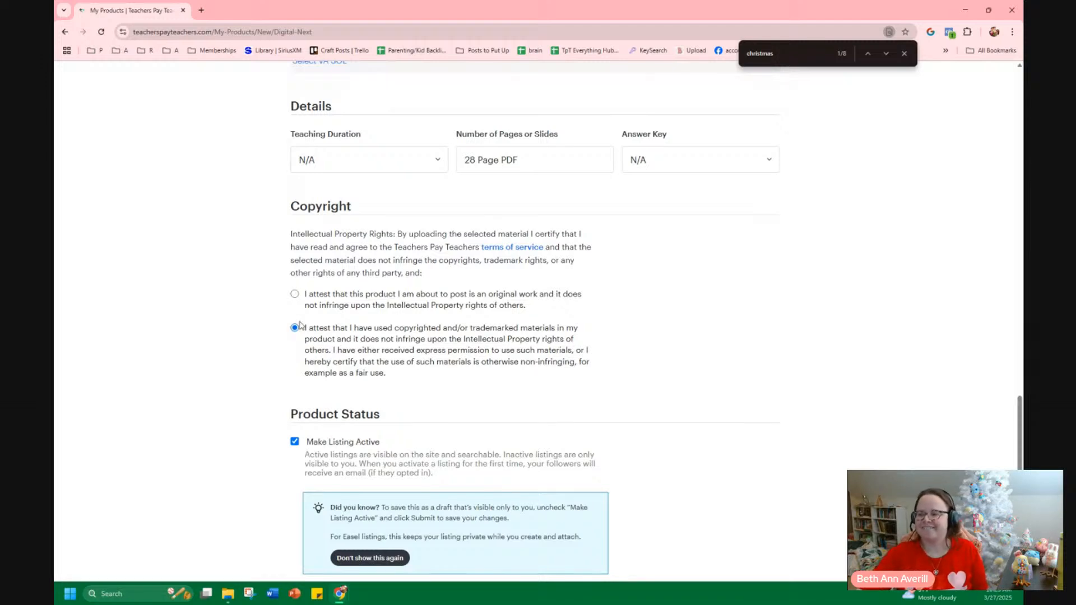
Submit the Easter Play Dough Mats listing with Make Listing Active enabled, and dismiss the "christmas" page search.
{"action": "scroll", "coordinate": [322, 408], "scroll_direction": "down", "scroll_amount": 3}
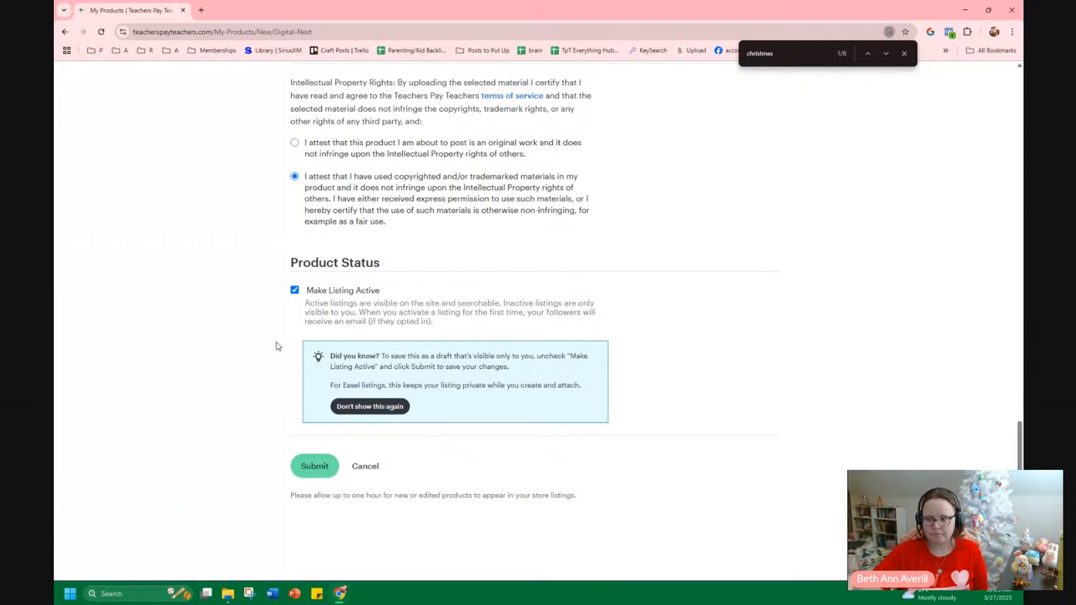
{"action": "left_click", "coordinate": [295, 291]}
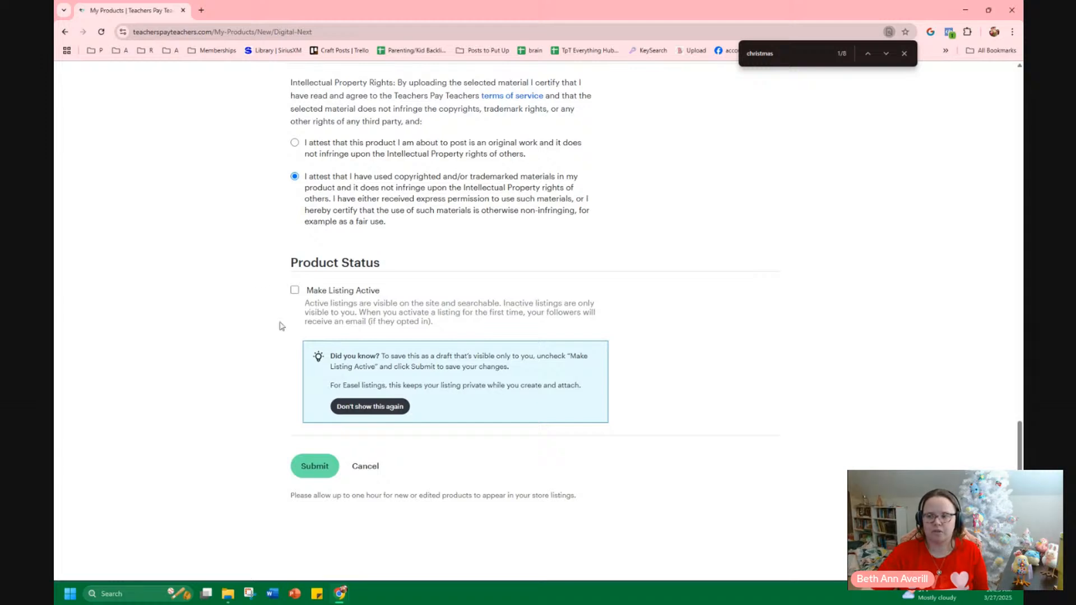
{"action": "left_click", "coordinate": [295, 291]}
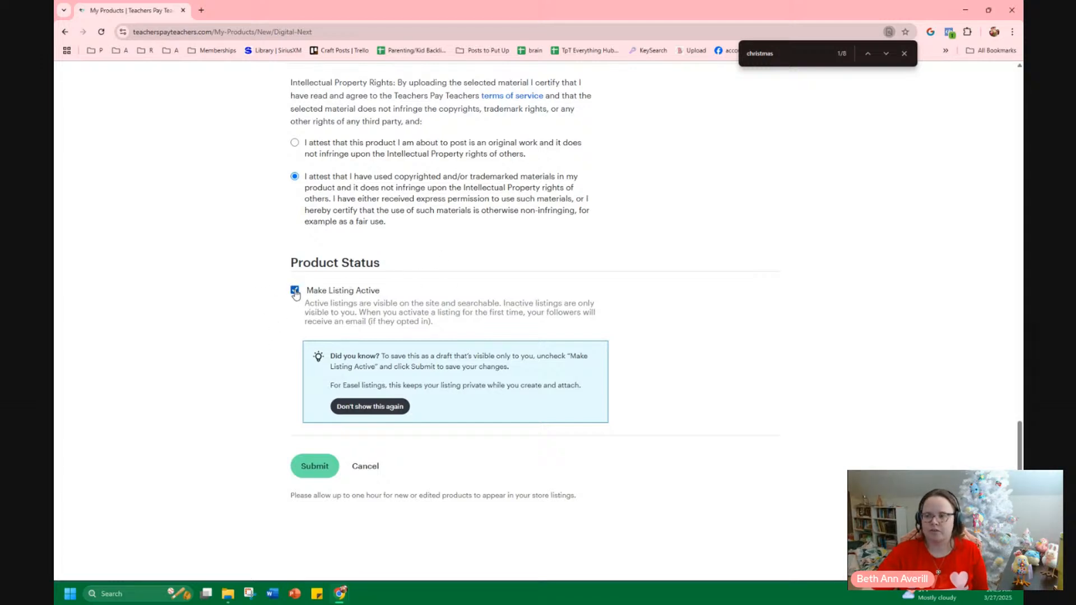
{"action": "left_click", "coordinate": [314, 467]}
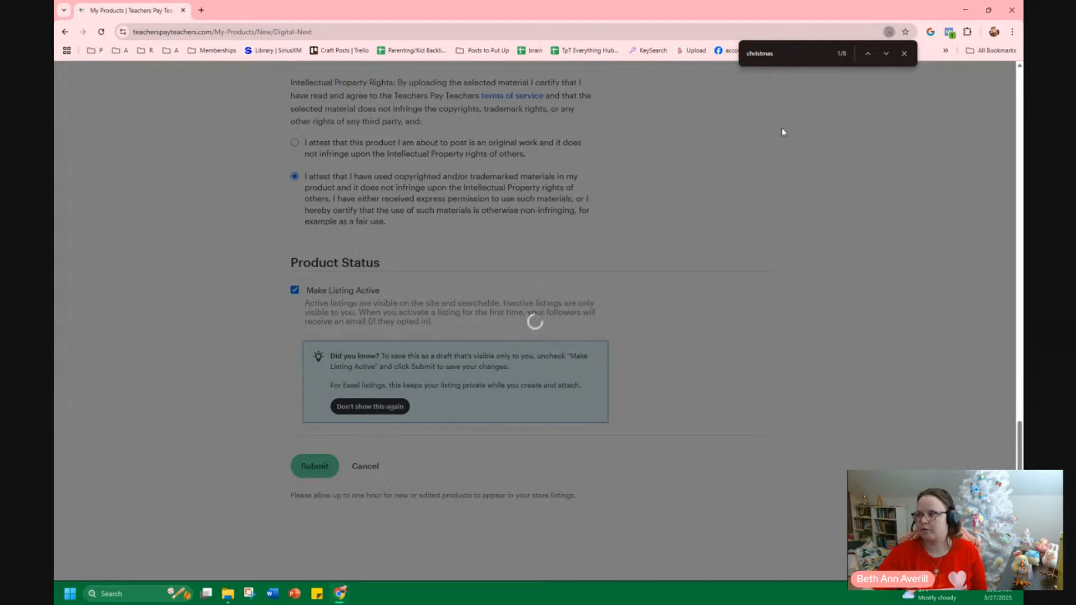
{"action": "left_click", "coordinate": [905, 54]}
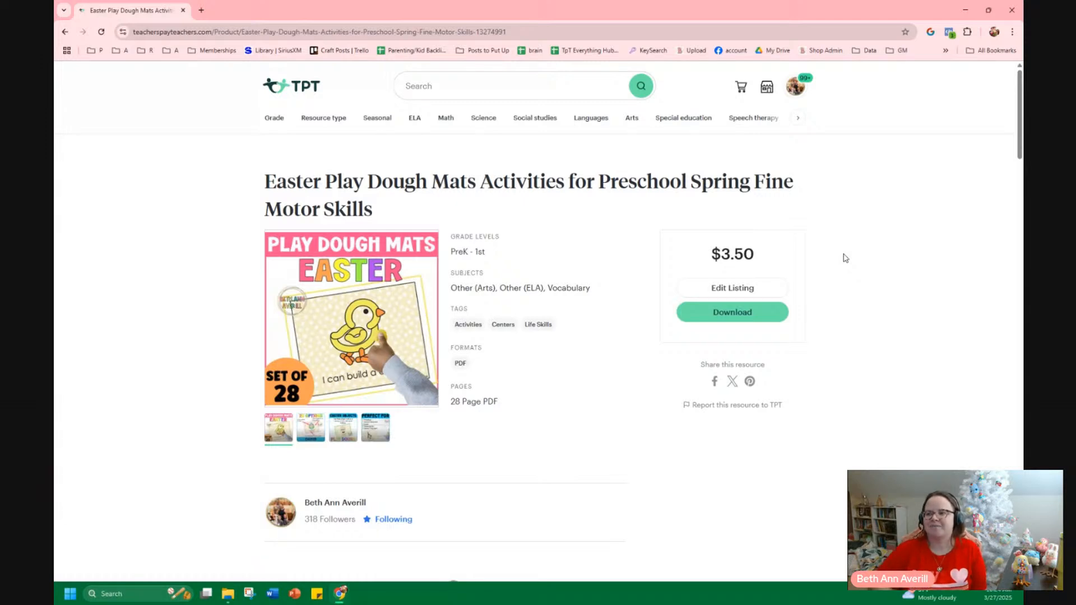
Go to the TPT home page and examine the new Easter listing's added time under New from your favorite Teacher-Authors.
{"action": "left_click", "coordinate": [287, 90]}
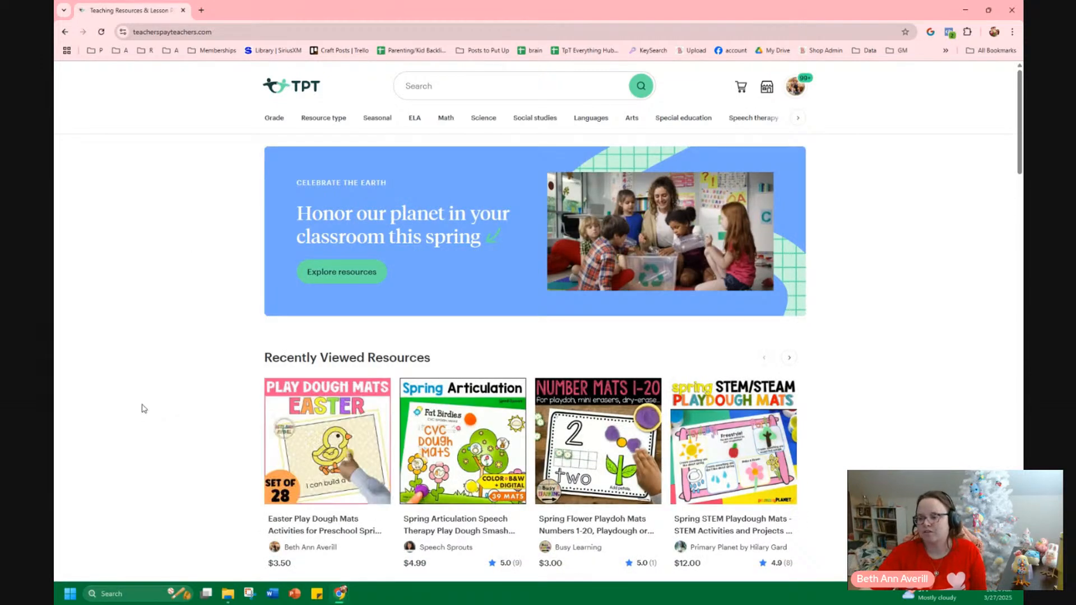
{"action": "scroll", "coordinate": [336, 505], "scroll_direction": "down", "scroll_amount": 2}
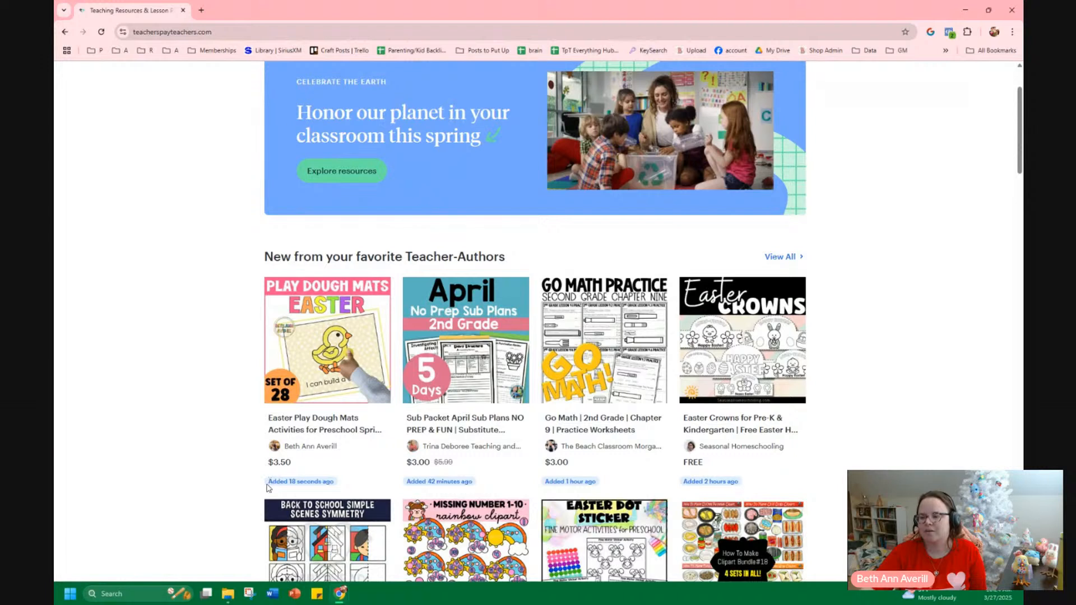
{"action": "left_click_drag", "start_coordinate": [269, 482], "coordinate": [335, 482]}
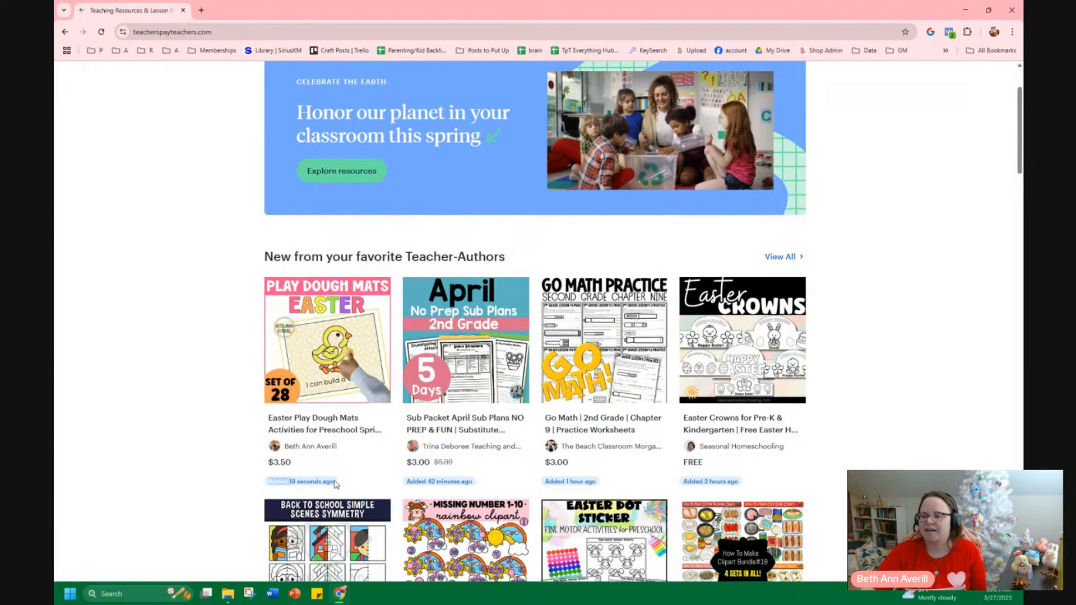
{"action": "left_click", "coordinate": [251, 479]}
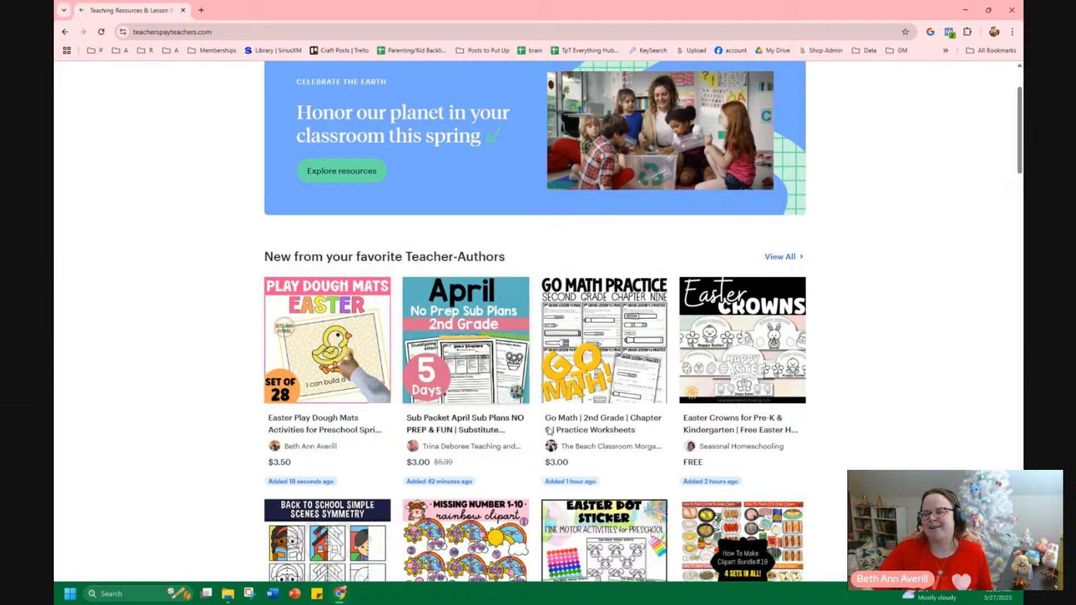
{"action": "scroll", "coordinate": [844, 398], "scroll_direction": "down", "scroll_amount": 3}
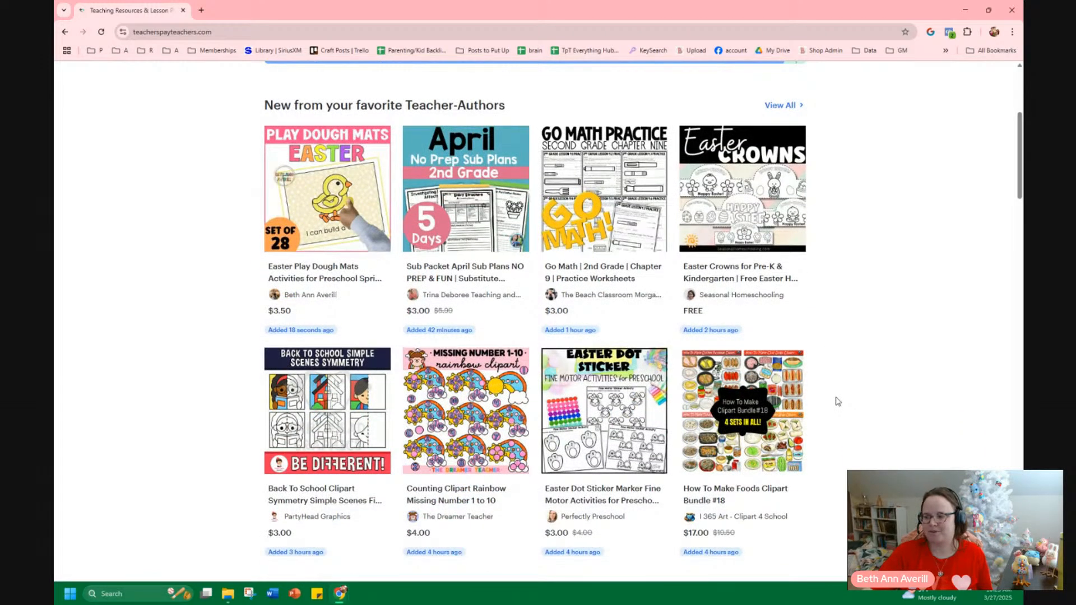
{"action": "scroll", "coordinate": [837, 401], "scroll_direction": "up", "scroll_amount": 3}
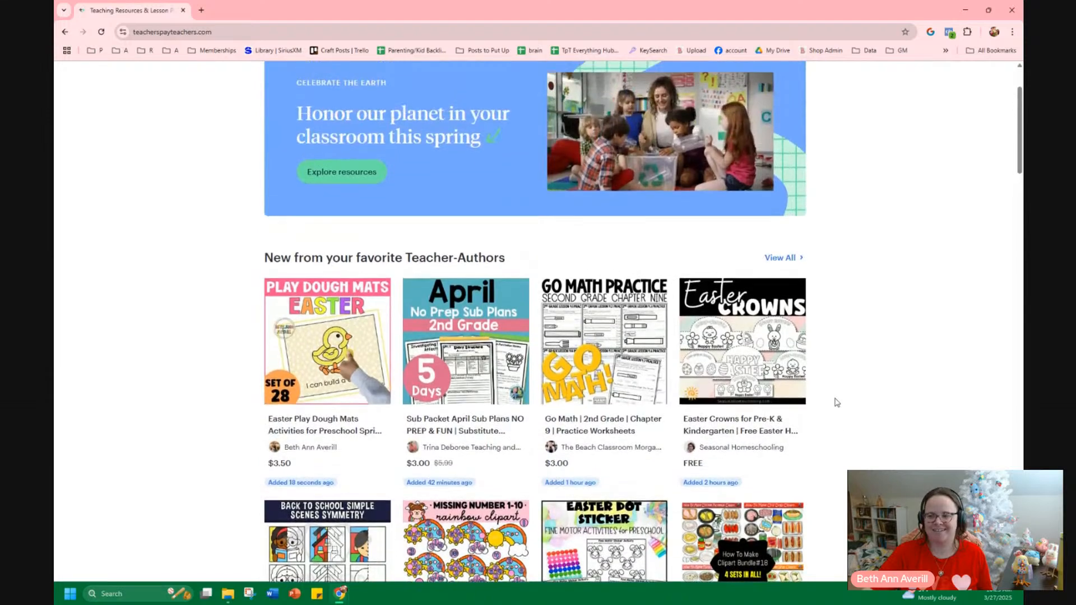
{"action": "scroll", "coordinate": [837, 402], "scroll_direction": "up", "scroll_amount": 2}
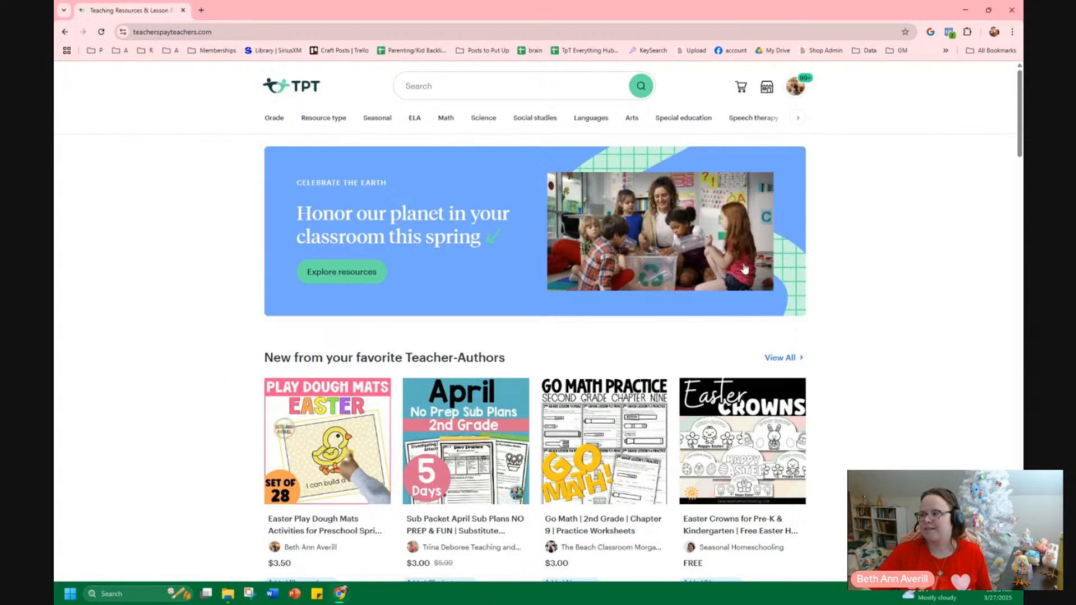
View the Earth Day resources promoted on the home page in a separate tab, look through the listings, and close it.
{"action": "left_click", "coordinate": [281, 389]}
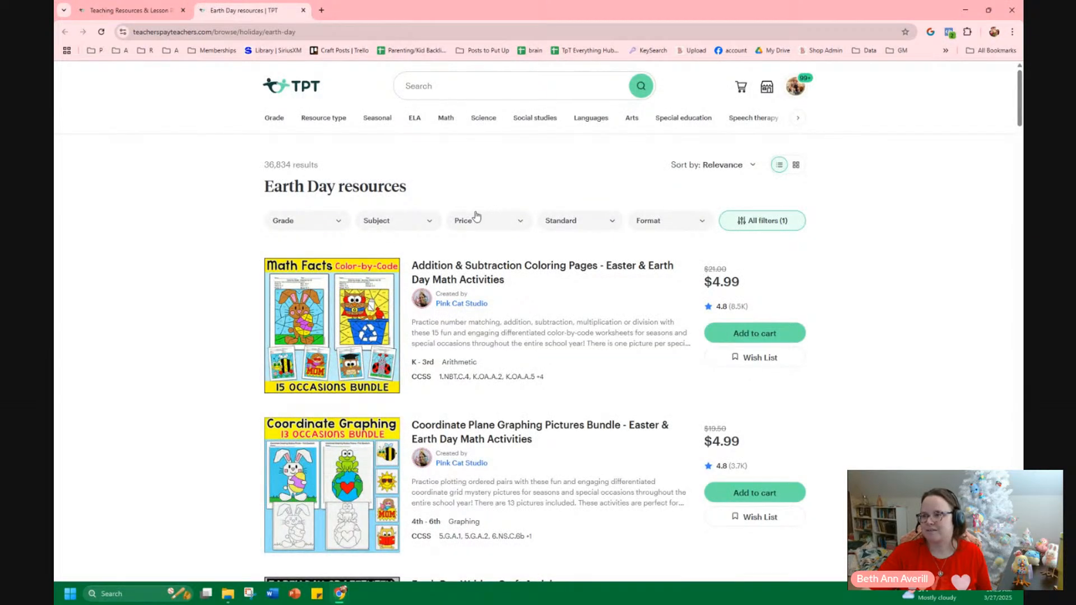
{"action": "scroll", "coordinate": [237, 330], "scroll_direction": "down", "scroll_amount": 5}
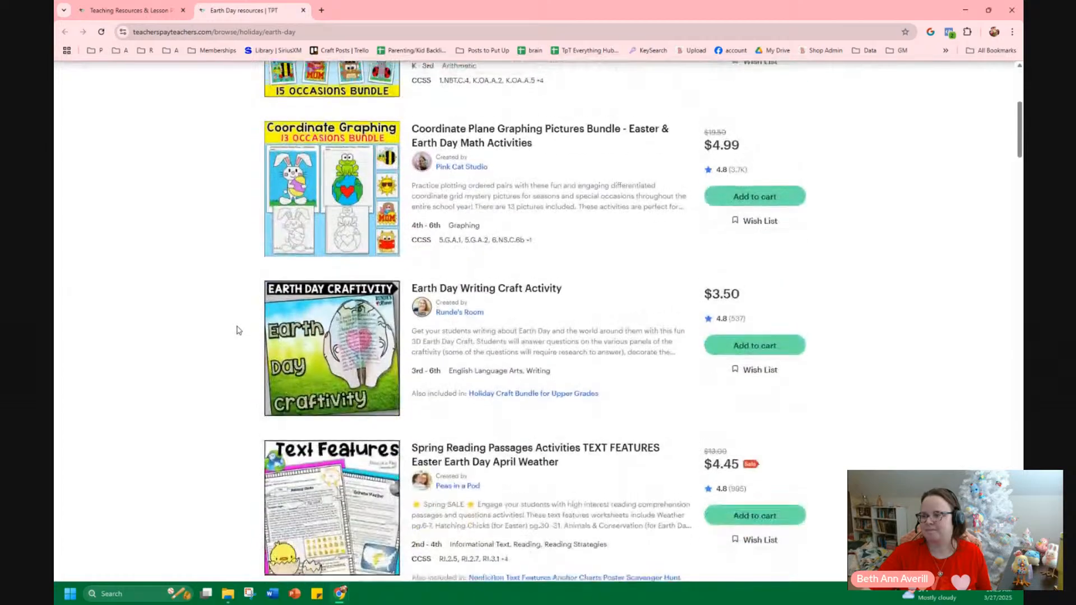
{"action": "scroll", "coordinate": [238, 330], "scroll_direction": "up", "scroll_amount": 3}
{"action": "scroll", "coordinate": [236, 331], "scroll_direction": "down", "scroll_amount": 10}
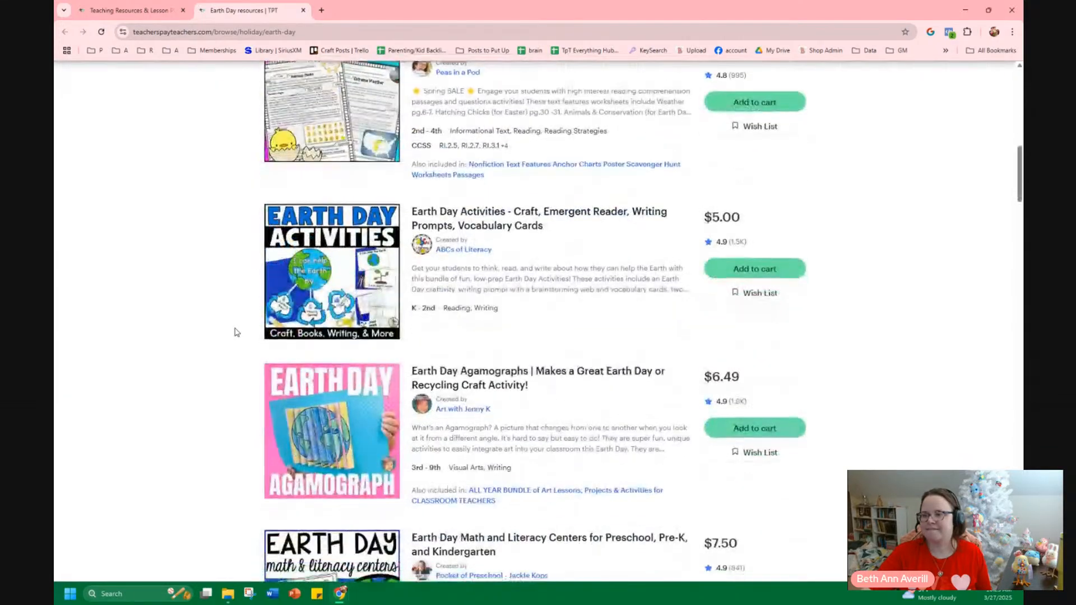
{"action": "scroll", "coordinate": [236, 332], "scroll_direction": "down", "scroll_amount": 19}
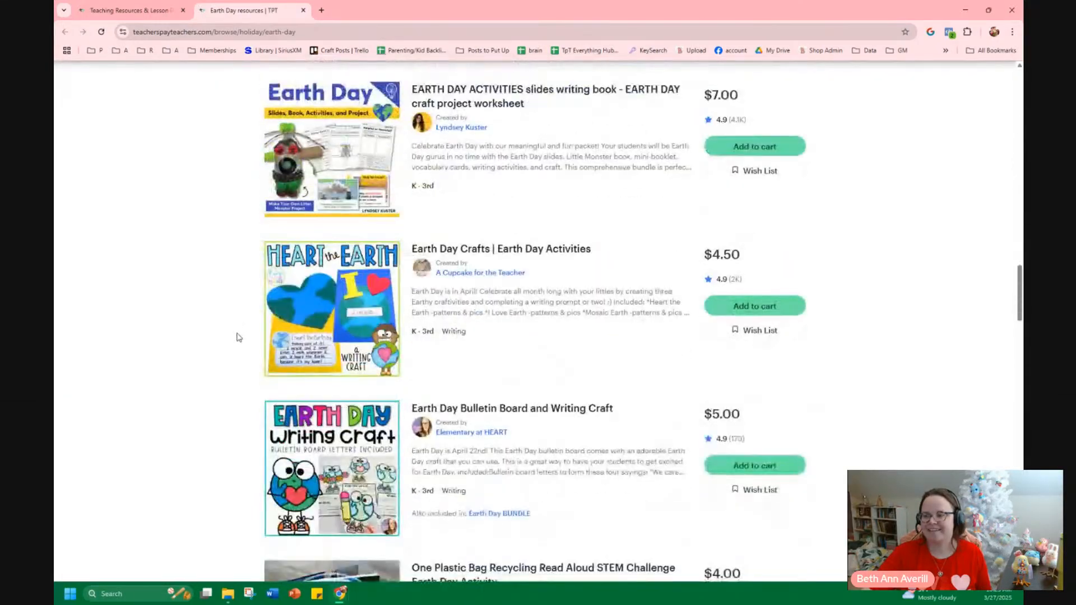
{"action": "scroll", "coordinate": [238, 336], "scroll_direction": "down", "scroll_amount": 15}
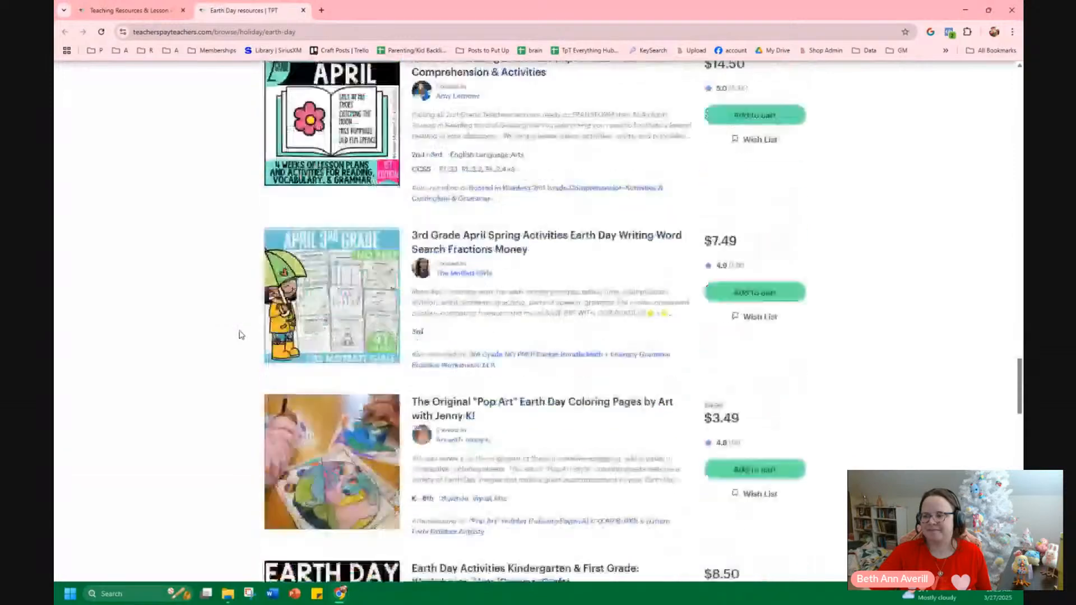
{"action": "scroll", "coordinate": [239, 335], "scroll_direction": "down", "scroll_amount": 8}
{"action": "scroll", "coordinate": [239, 336], "scroll_direction": "down", "scroll_amount": 8}
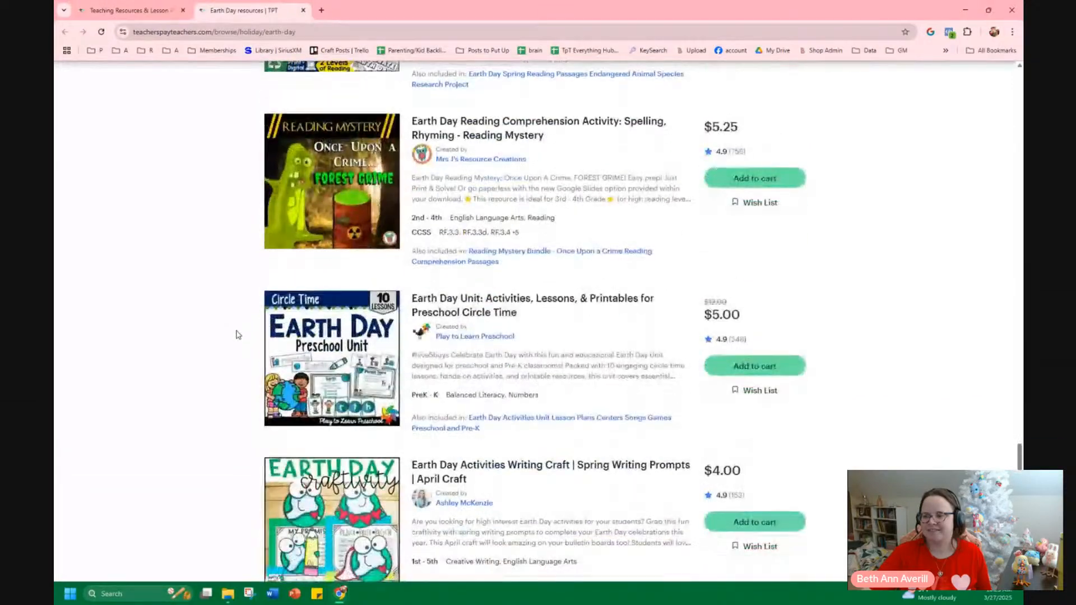
{"action": "left_click", "coordinate": [303, 10]}
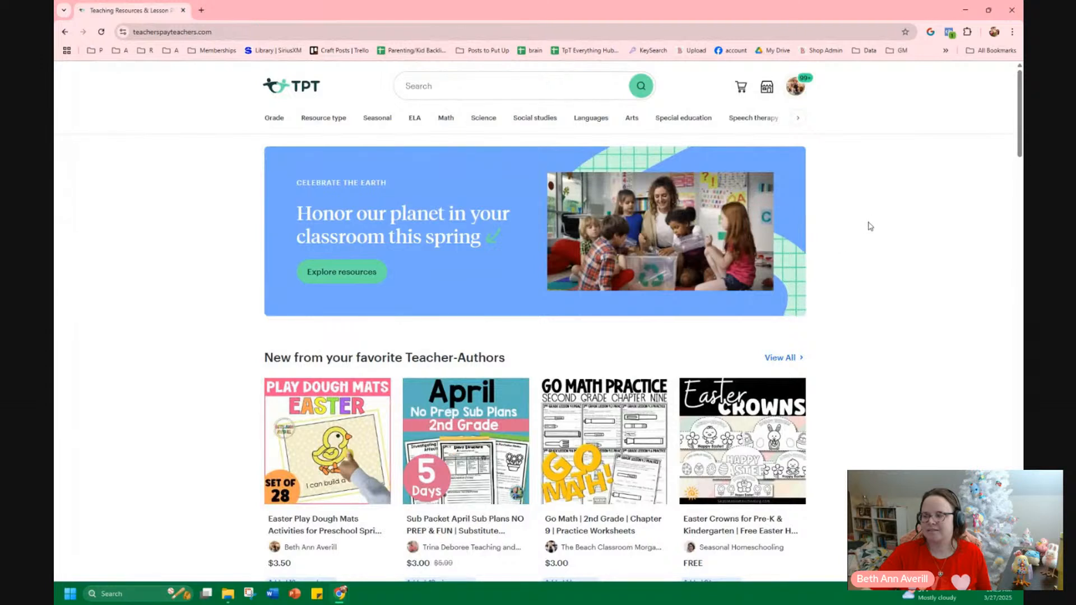